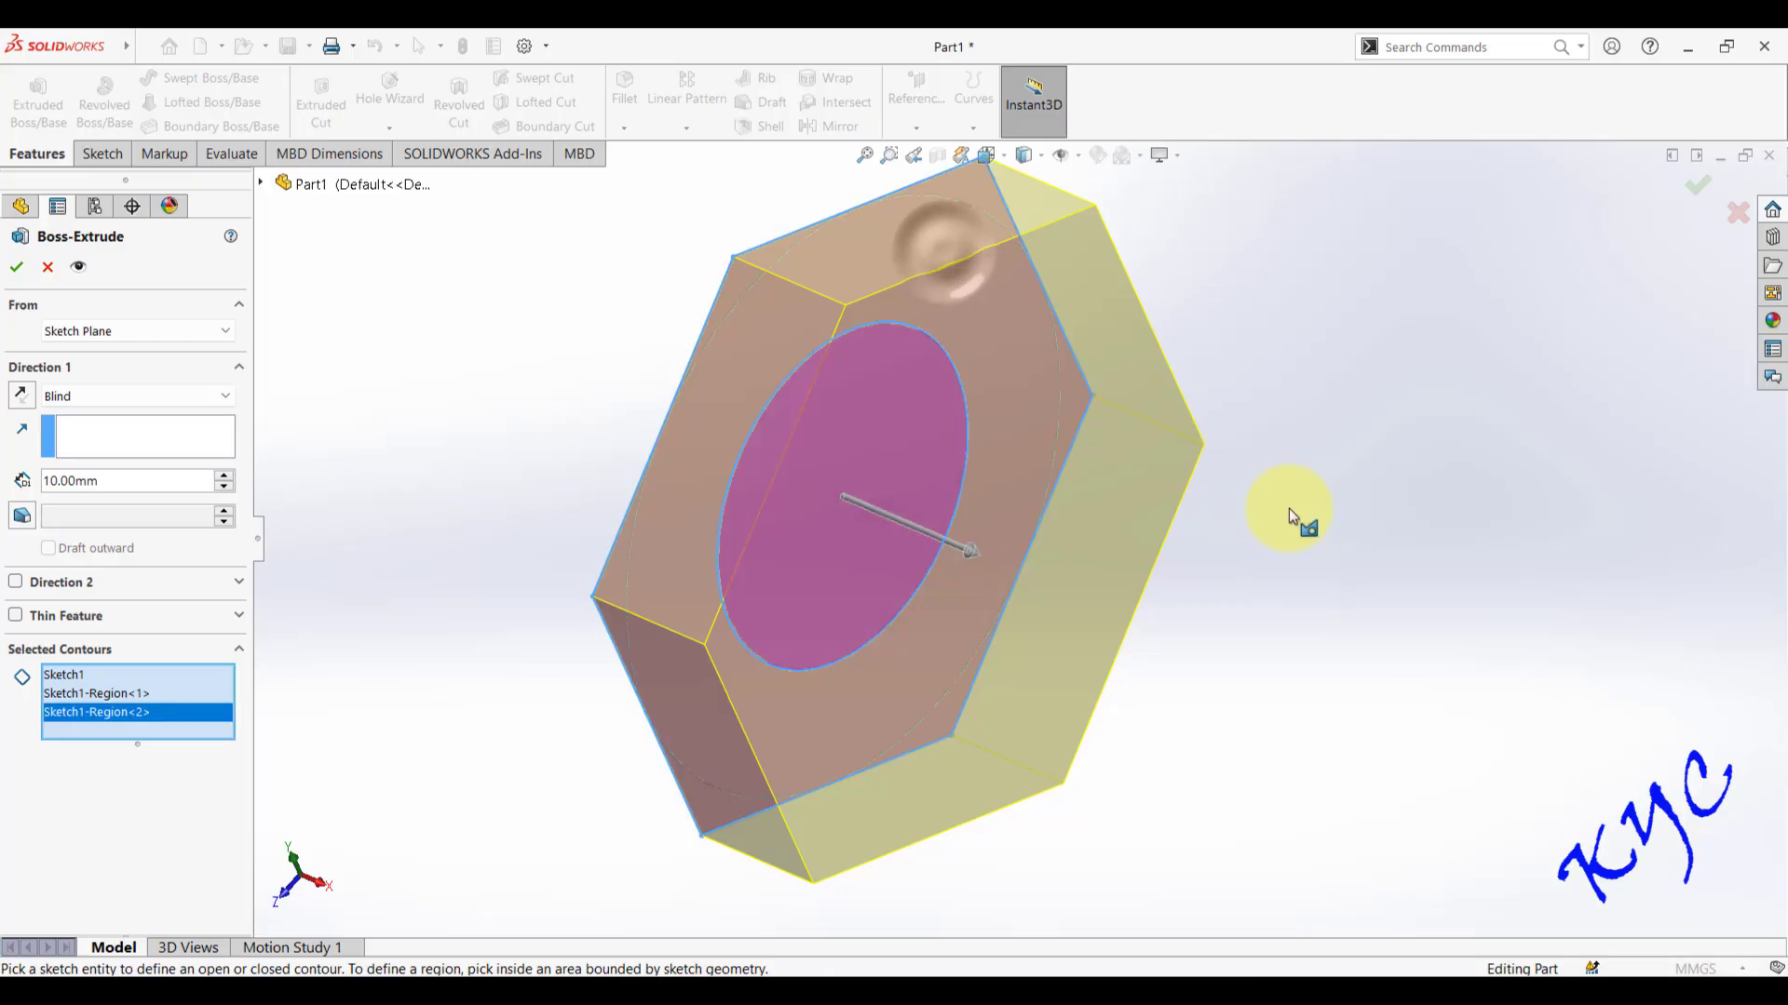
- Extrude the hexagonal head profile, including its inner circle region, to a blind depth of 19.2 mm
{"action": "mouse_move", "coordinate": [1284, 512]}
{"action": "middle_mouse_down"}
{"action": "mouse_move", "coordinate": [1524, 599]}
{"action": "mouse_move", "coordinate": [1245, 491]}
{"action": "mouse_move", "coordinate": [1273, 466]}
{"action": "mouse_move", "coordinate": [1326, 483]}
{"action": "middle_mouse_up"}
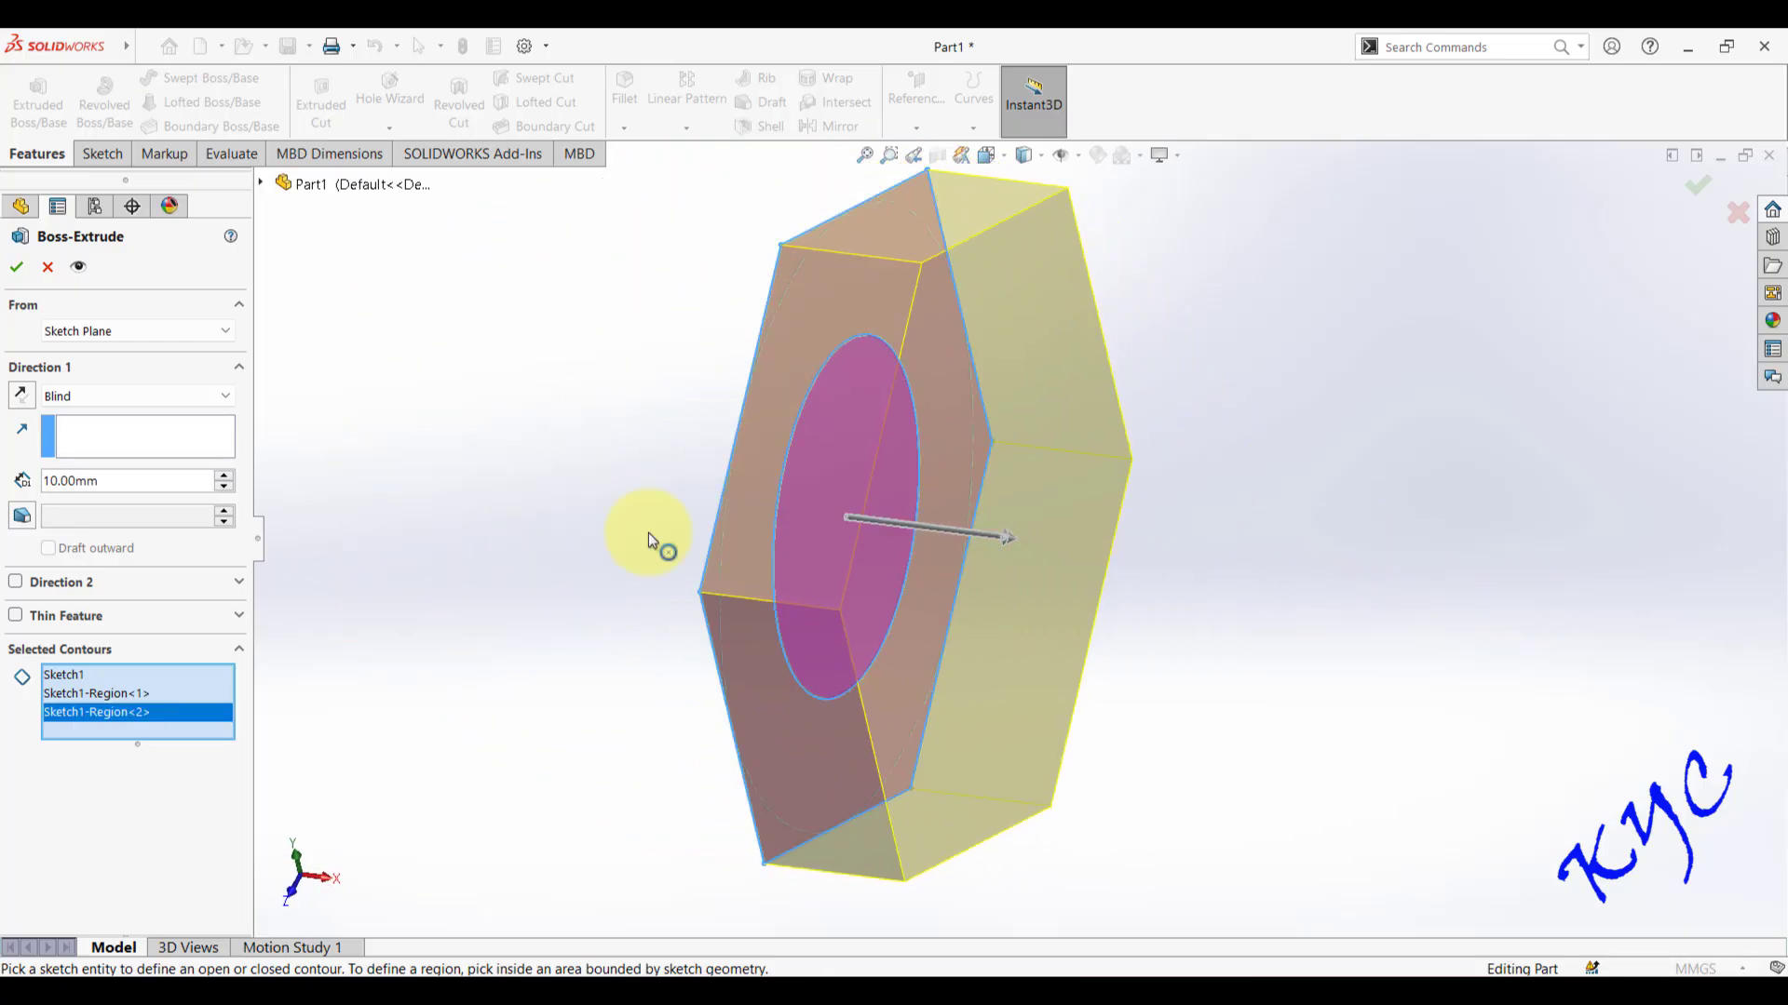
{"action": "double_click", "coordinate": [127, 477]}
{"action": "type", "text": "1"}
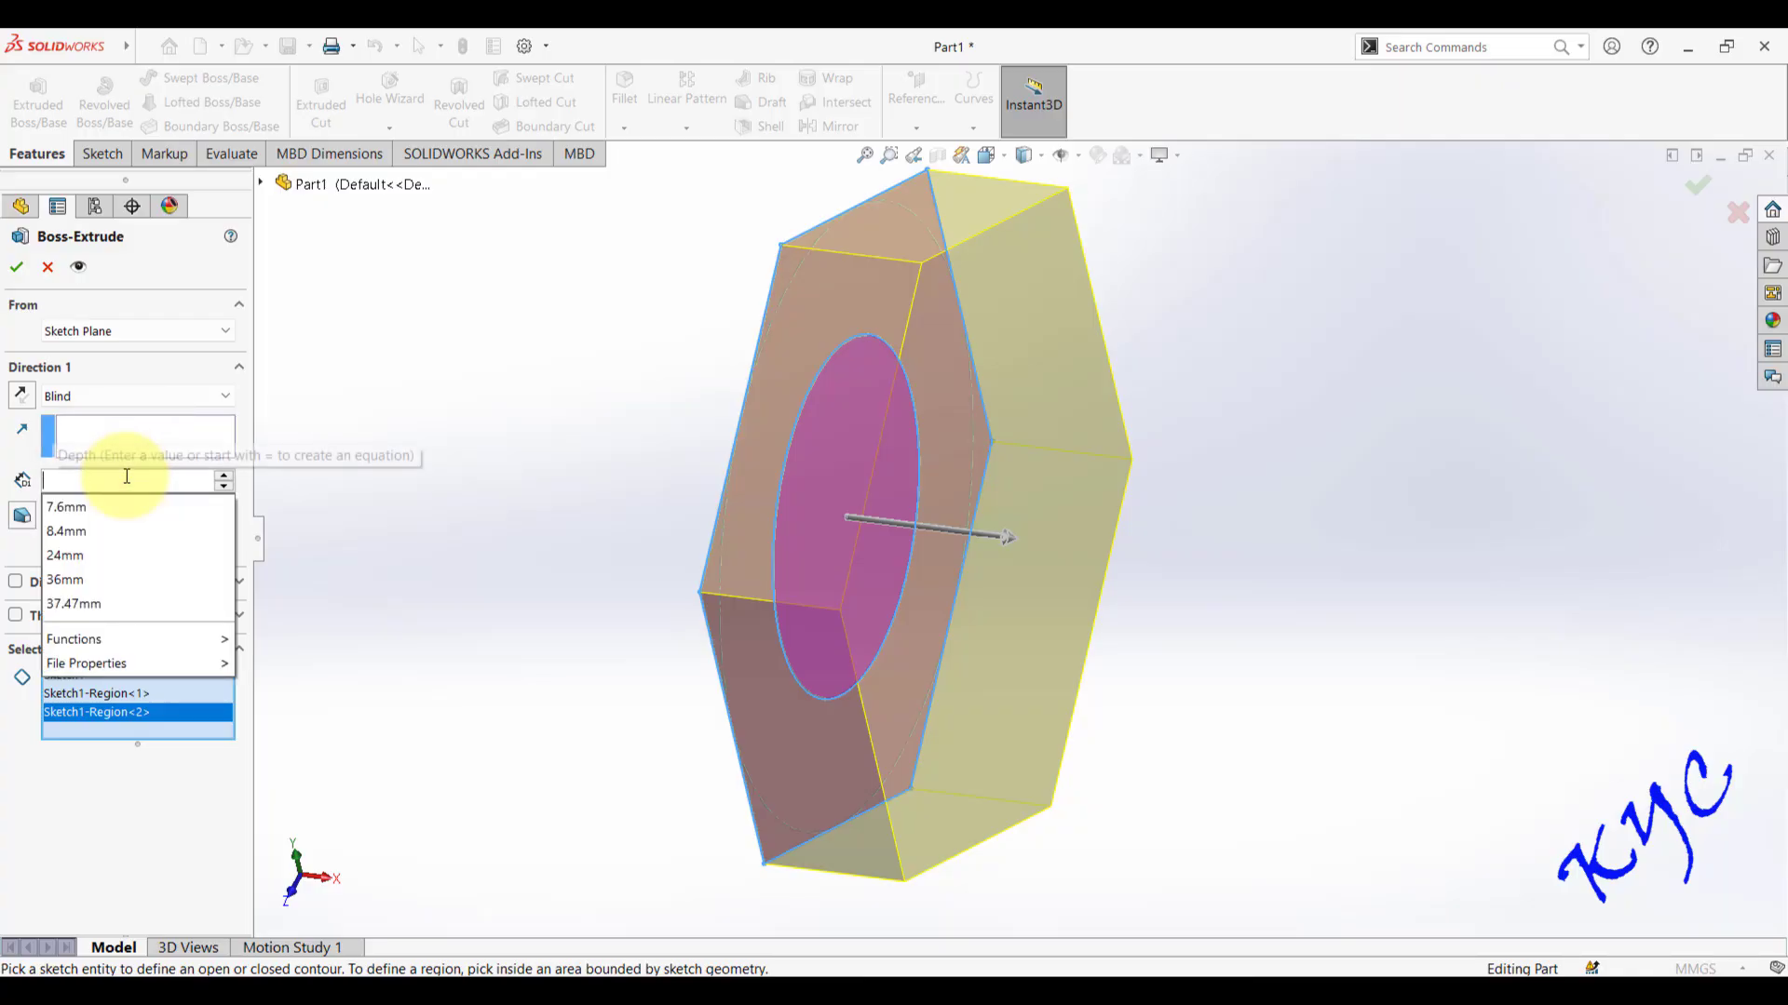
{"action": "type", "text": "9.2"}
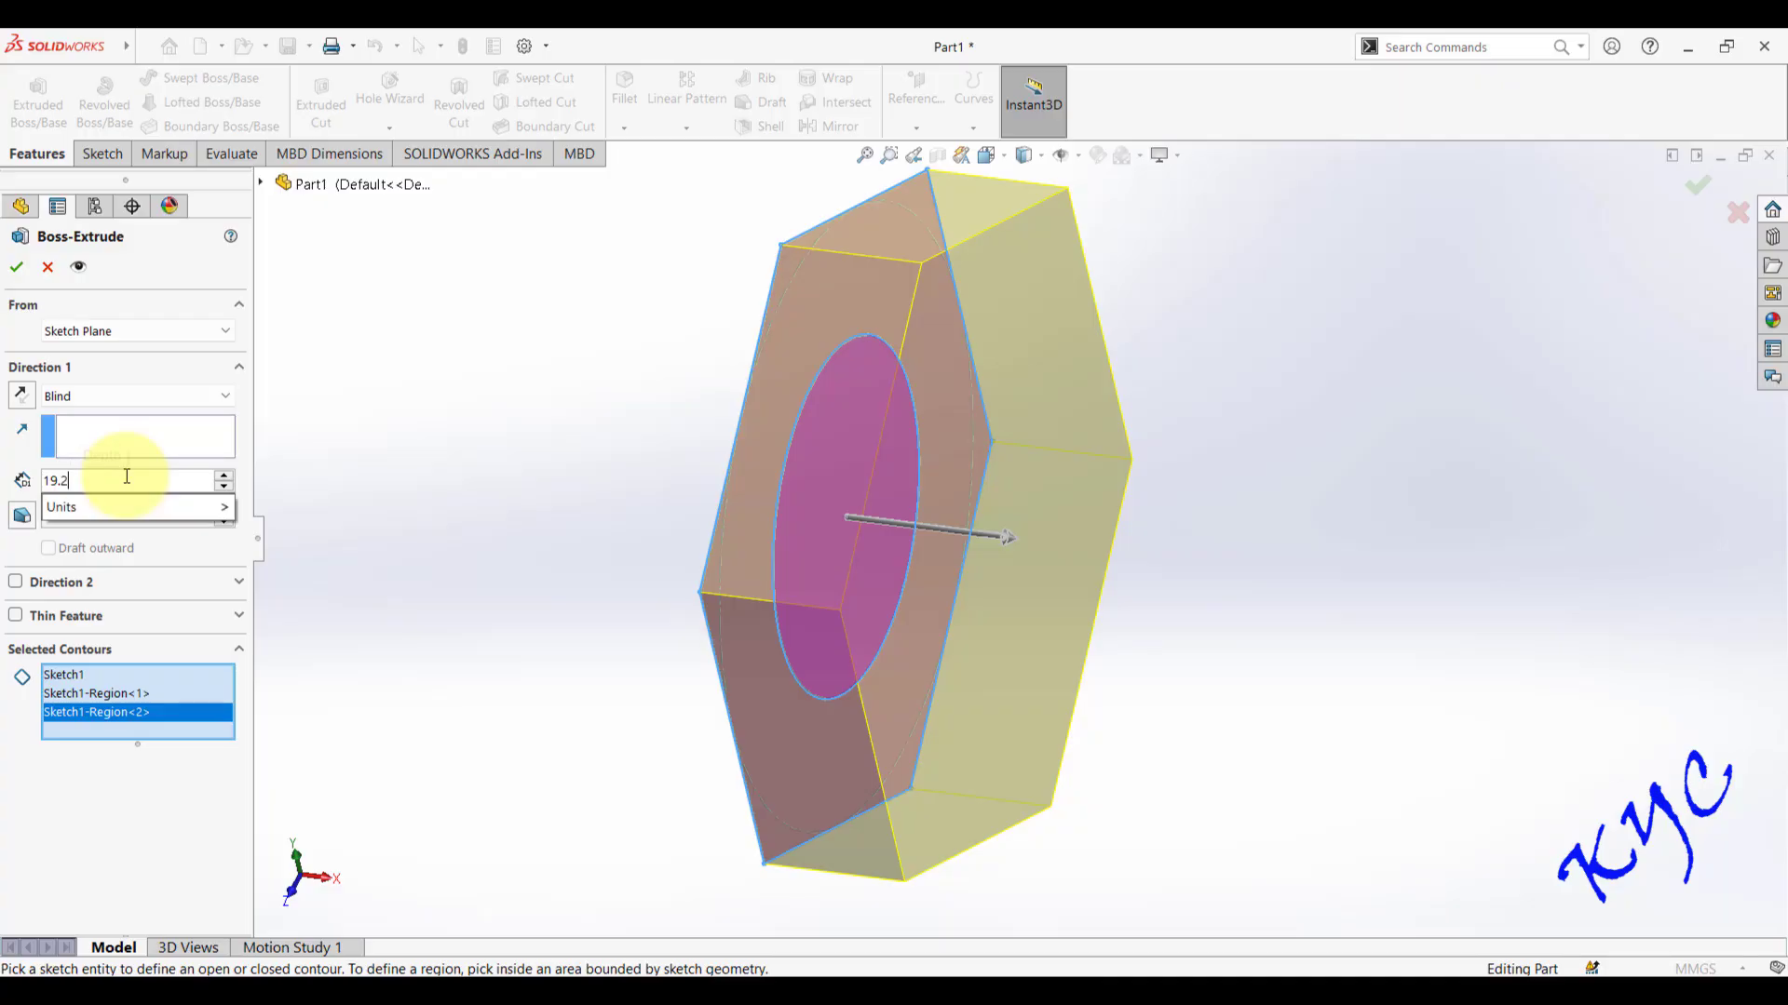
{"action": "key", "text": "Return"}
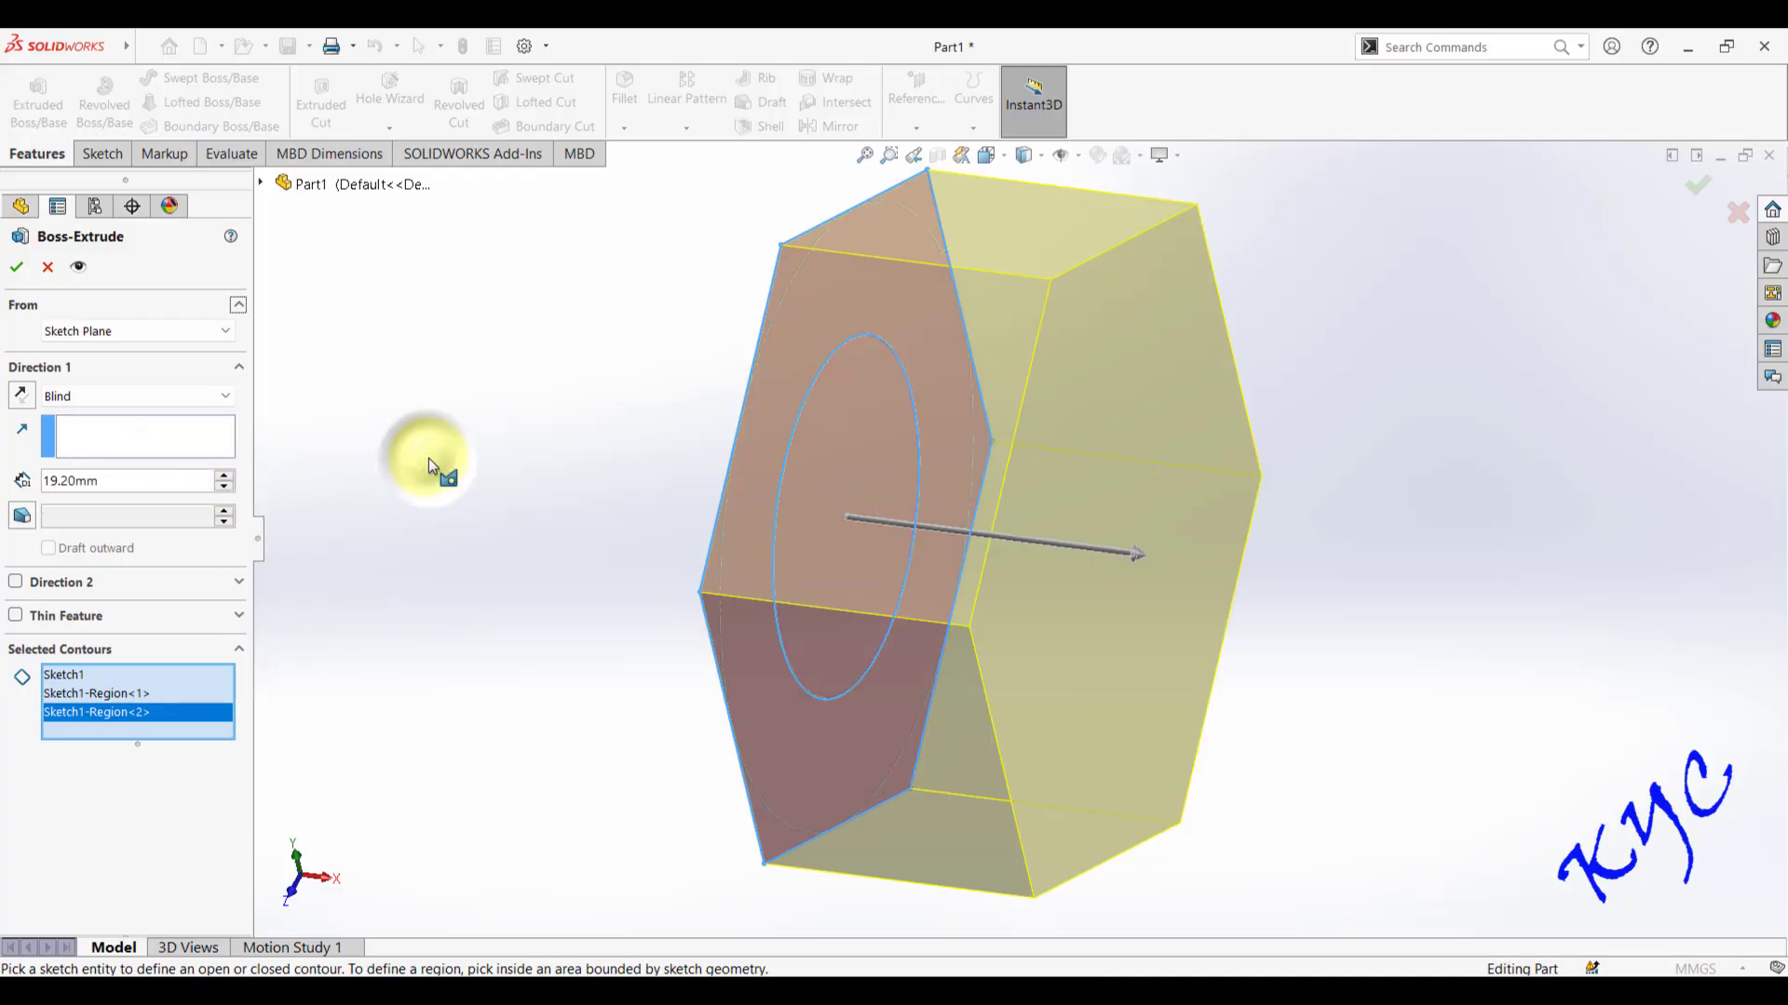
{"action": "left_click", "coordinate": [428, 459]}
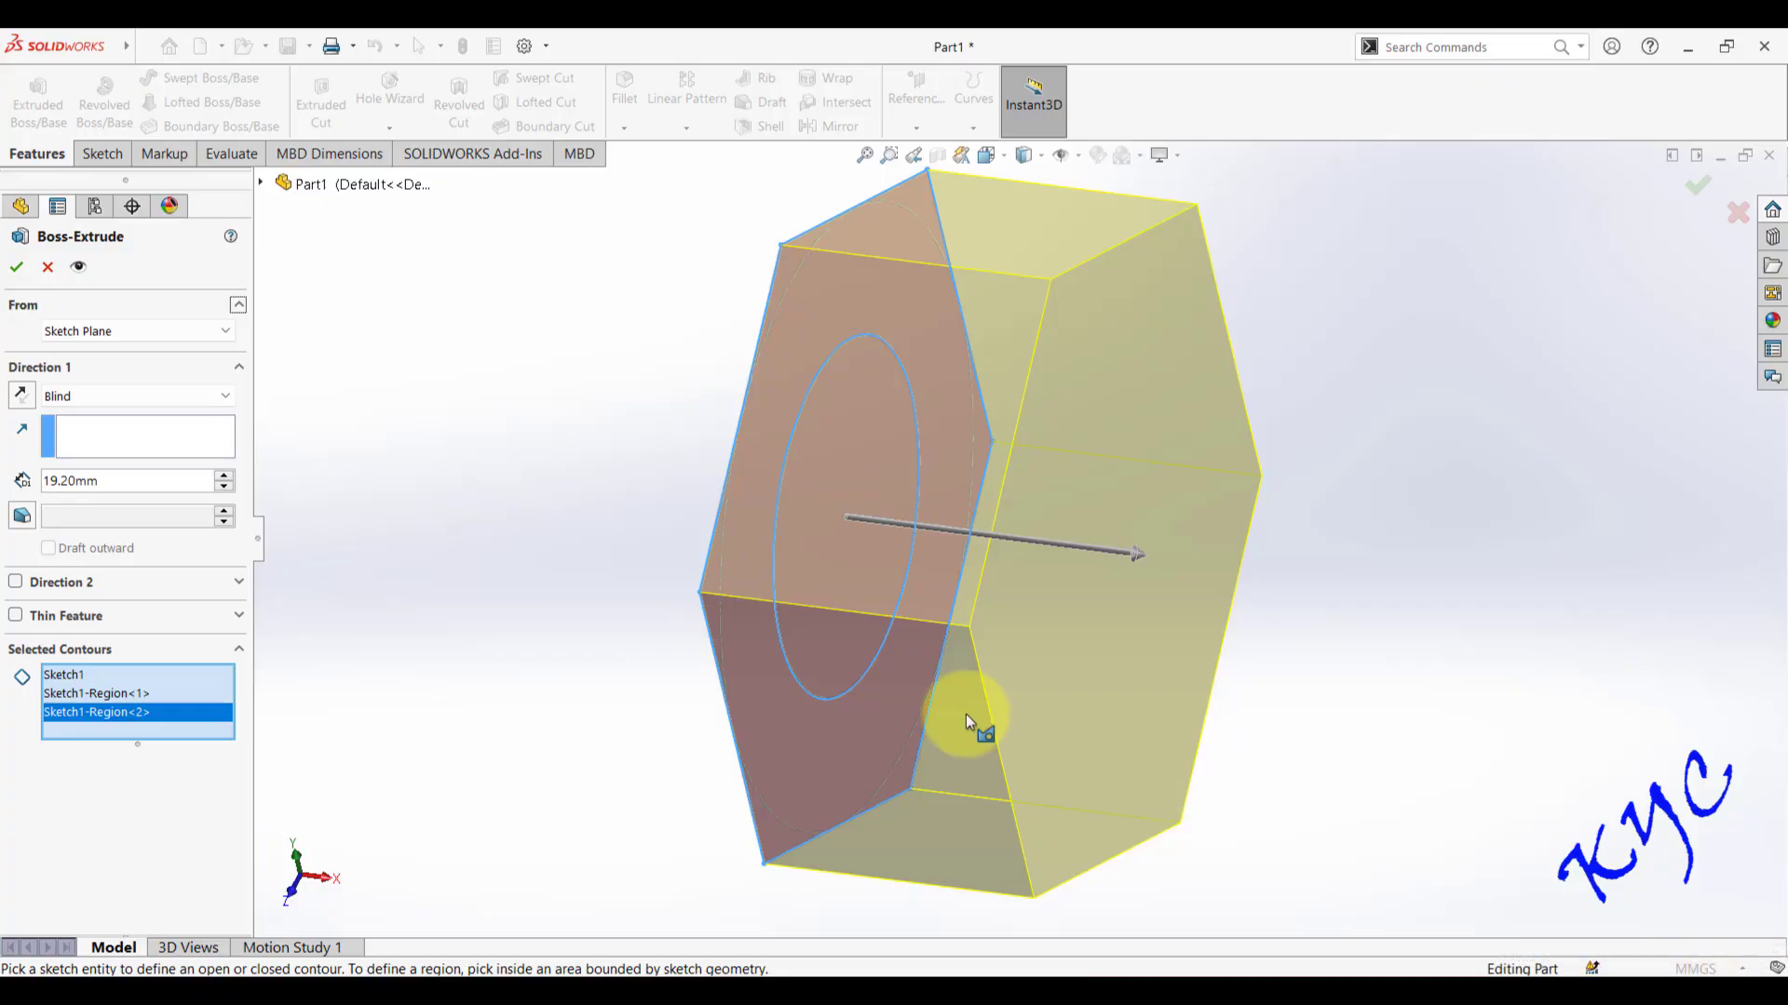
{"action": "left_click", "coordinate": [24, 270]}
{"action": "left_click", "coordinate": [1564, 570]}
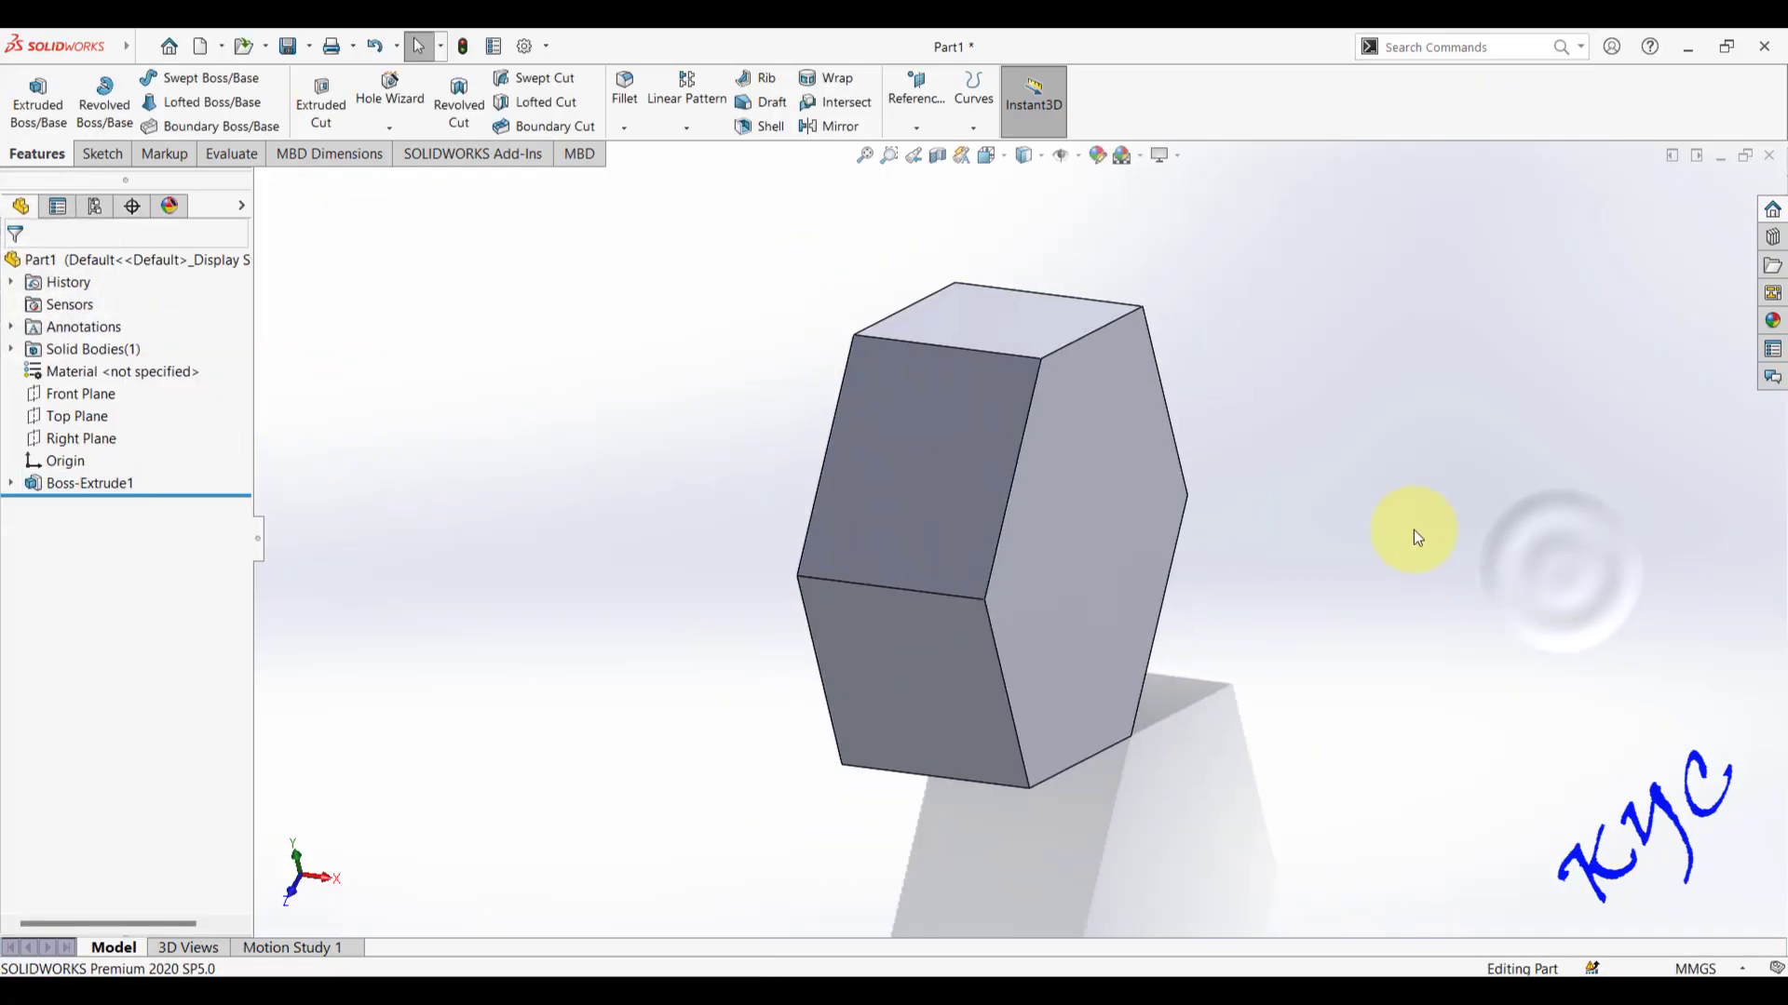
- Extrude only the inner circle region of the head's sketch to a blind depth of 19.20+150 mm, merged with the head
{"action": "middle_click_drag", "start_coordinate": [1417, 537], "coordinate": [1344, 698]}
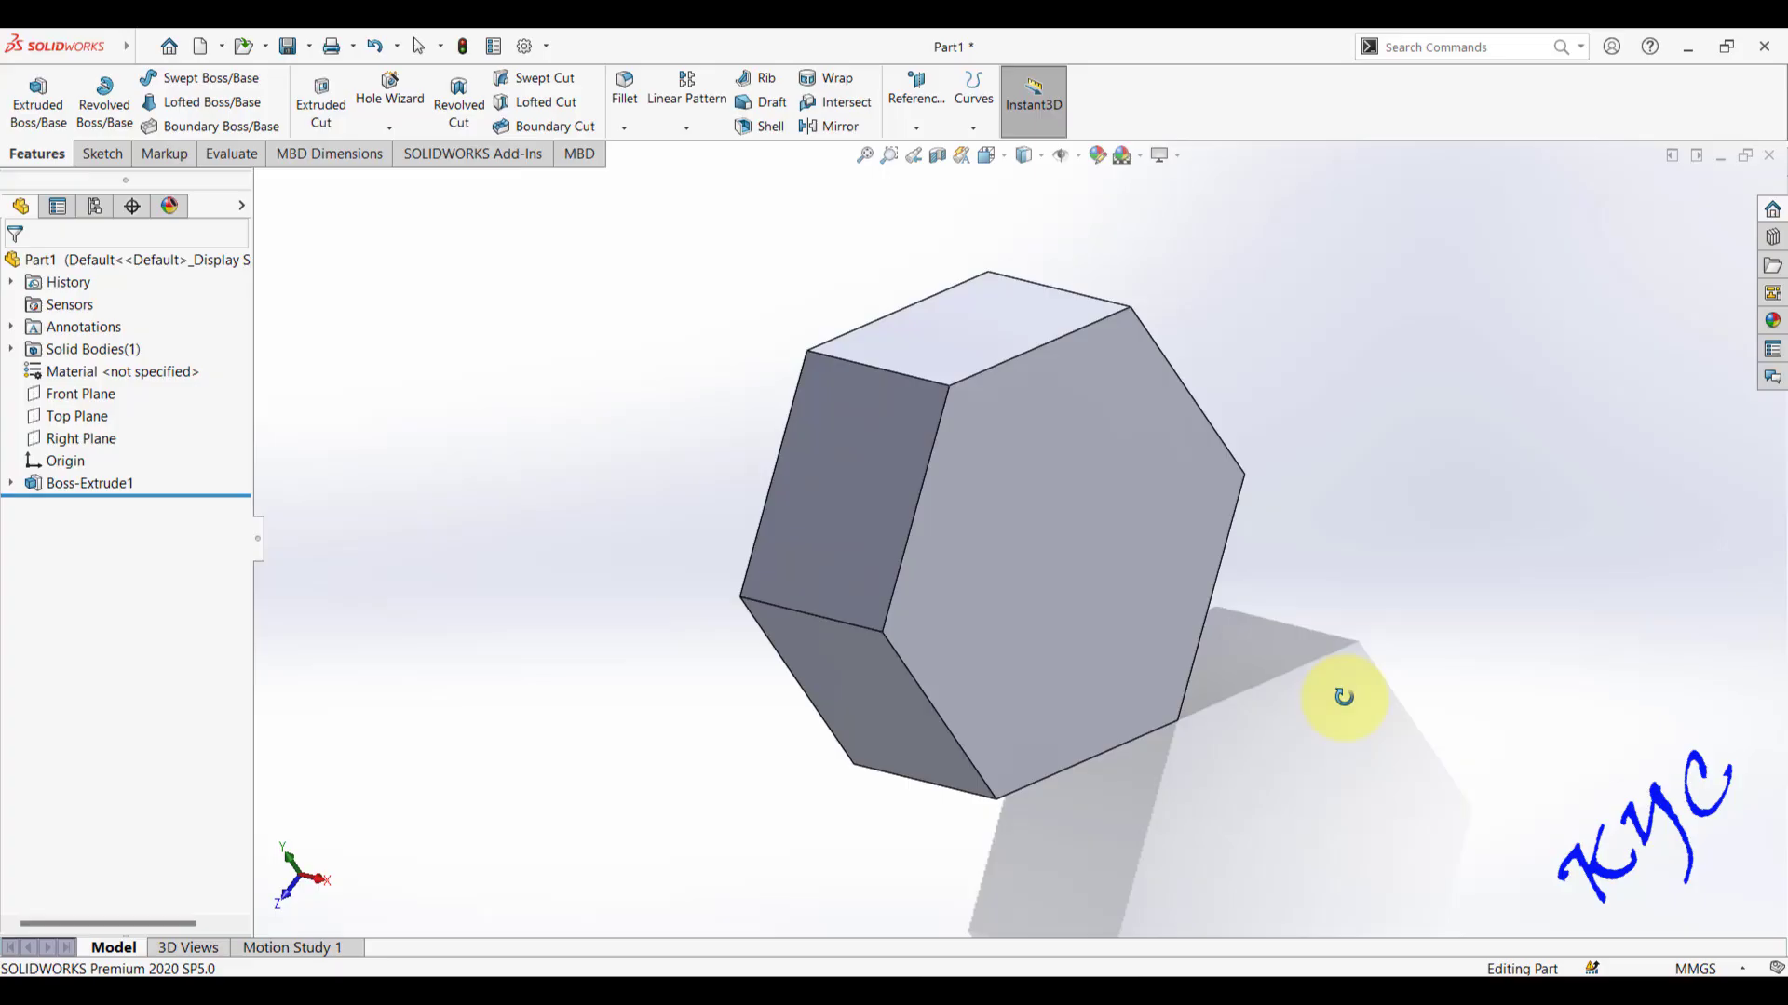
{"action": "left_click", "coordinate": [11, 483]}
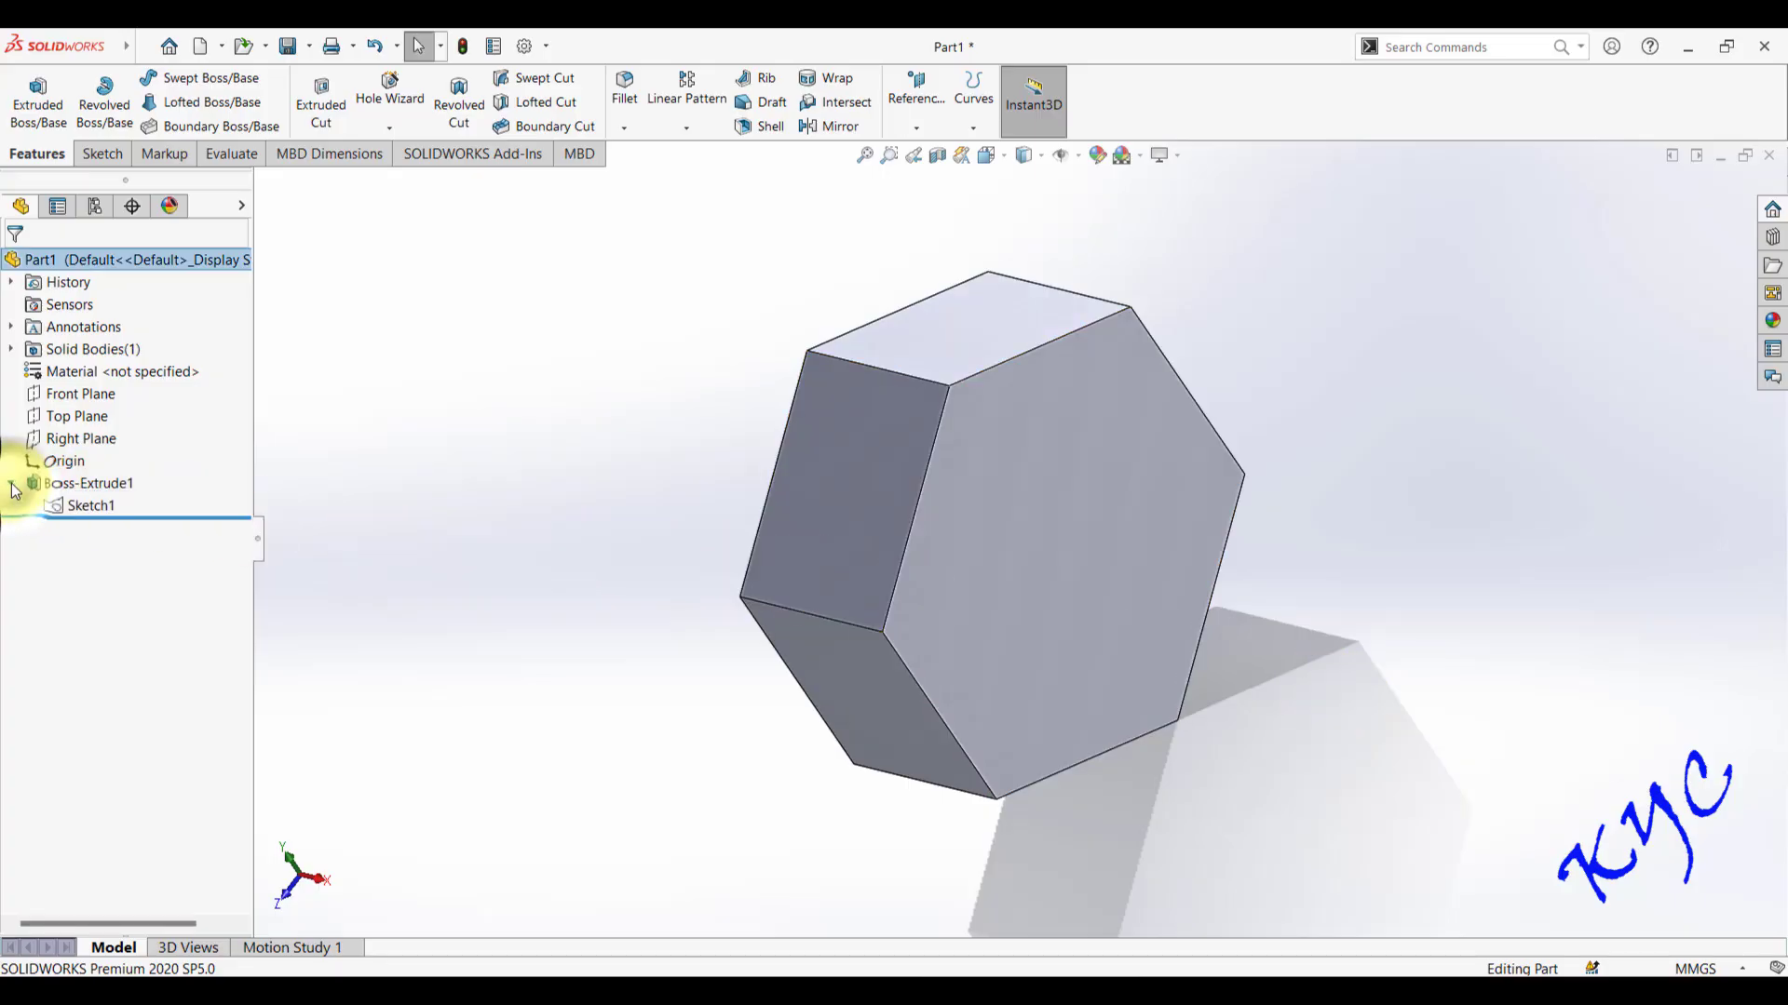
{"action": "left_click", "coordinate": [75, 505]}
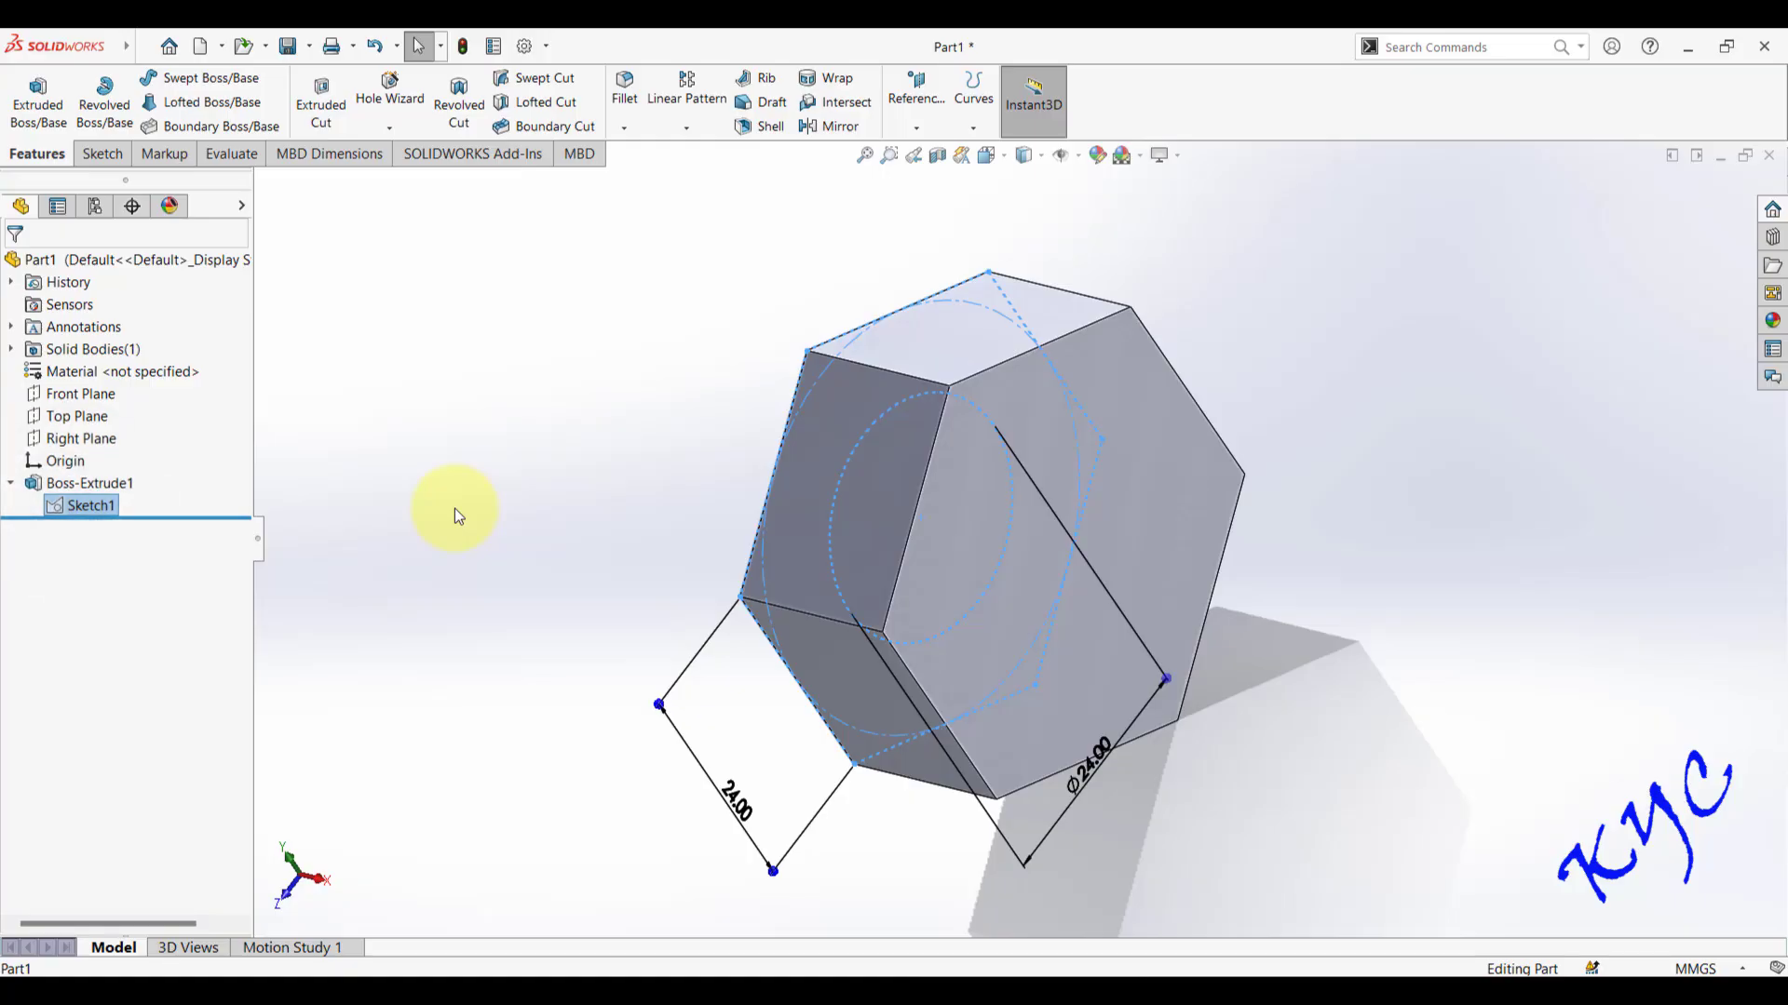
{"action": "left_click", "coordinate": [40, 111]}
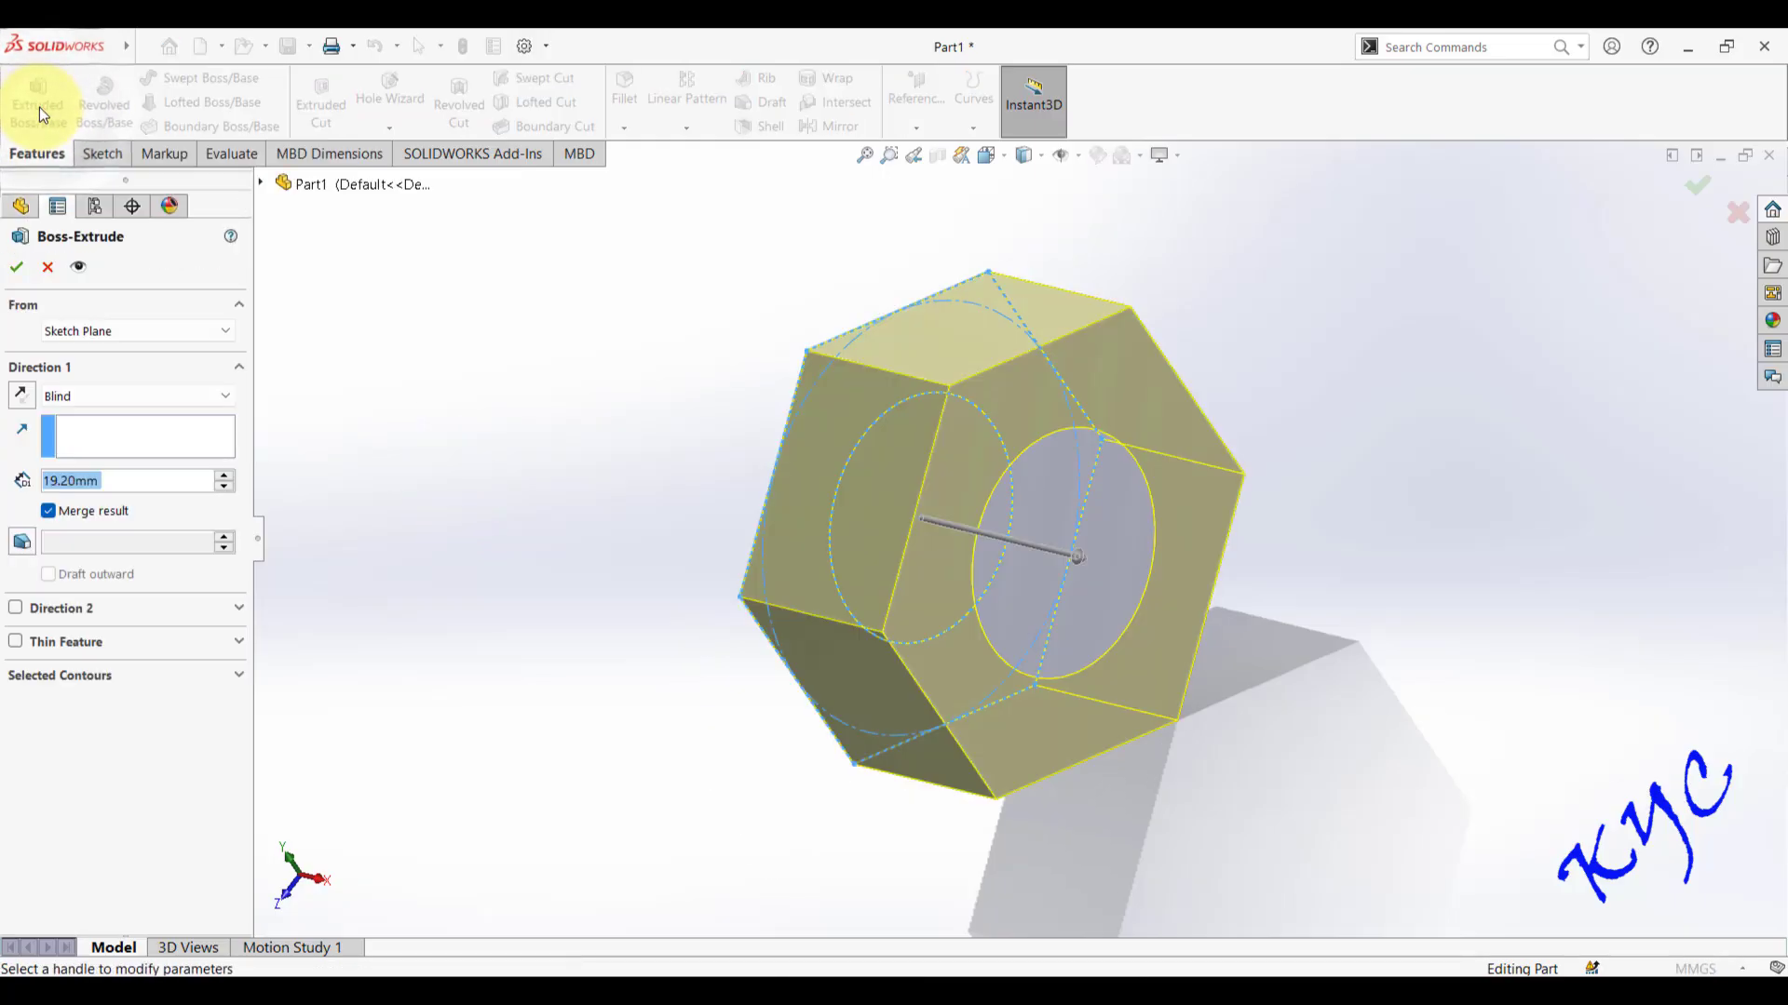
{"action": "left_click", "coordinate": [86, 678]}
{"action": "left_click", "coordinate": [965, 481]}
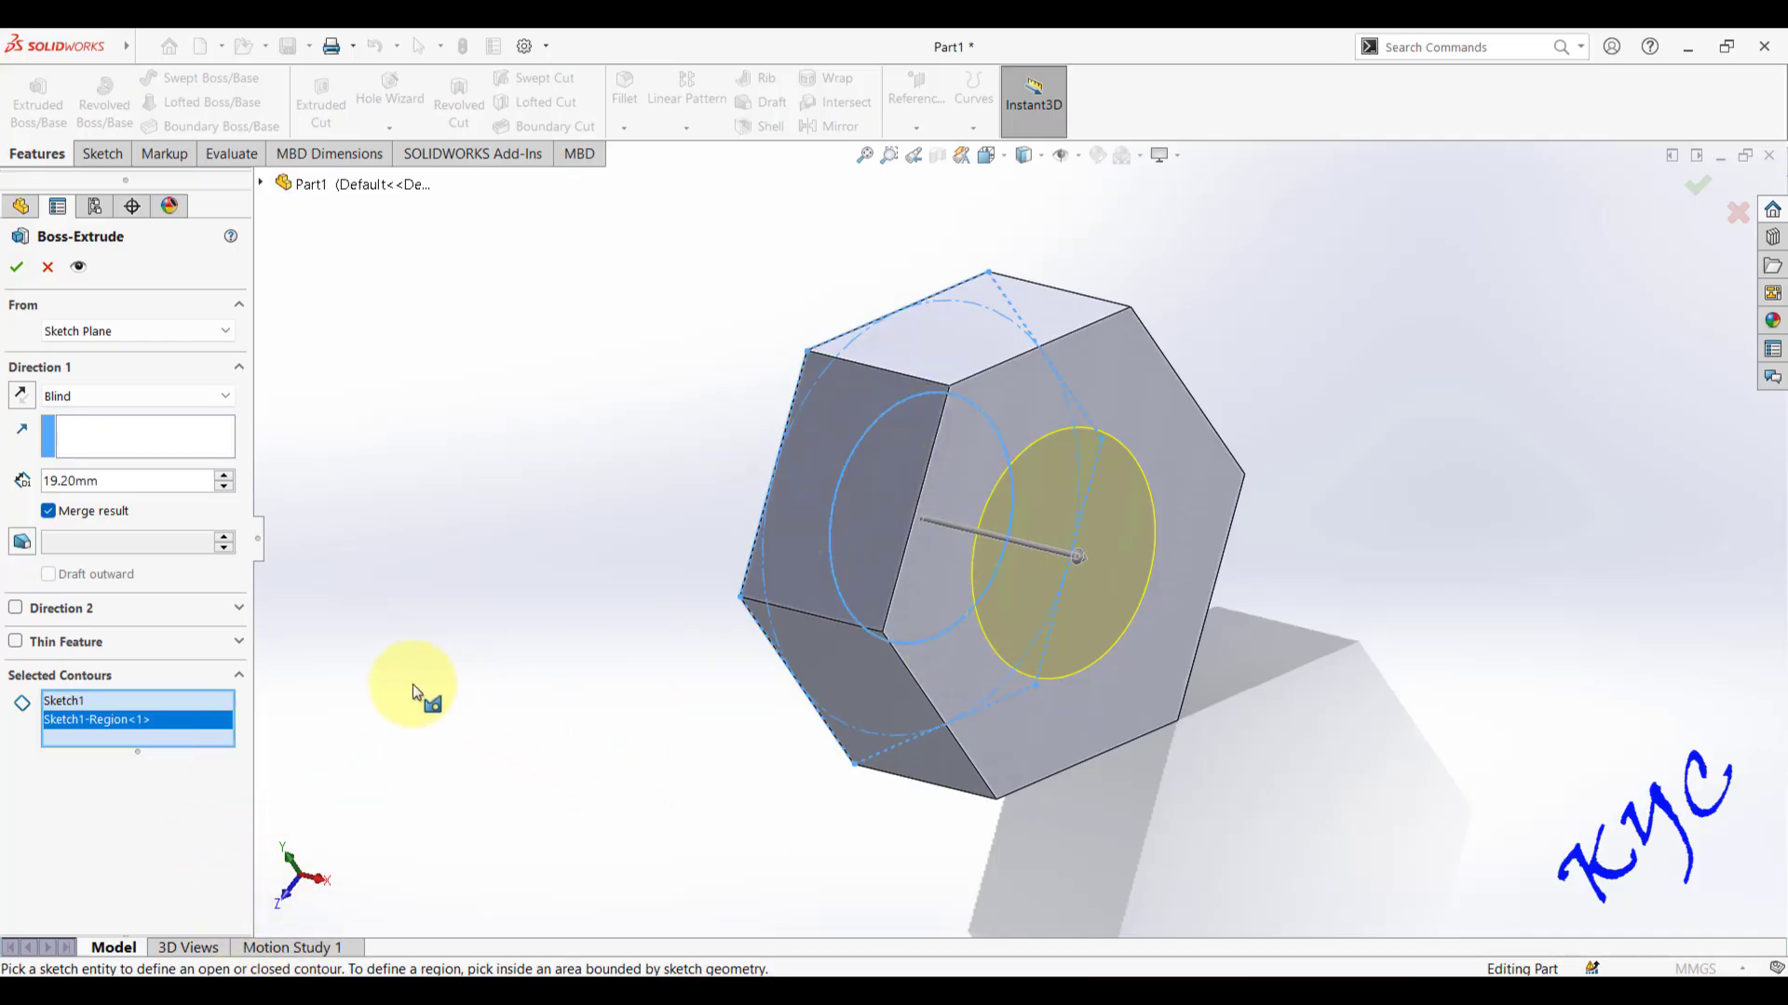
{"action": "left_click", "coordinate": [125, 484]}
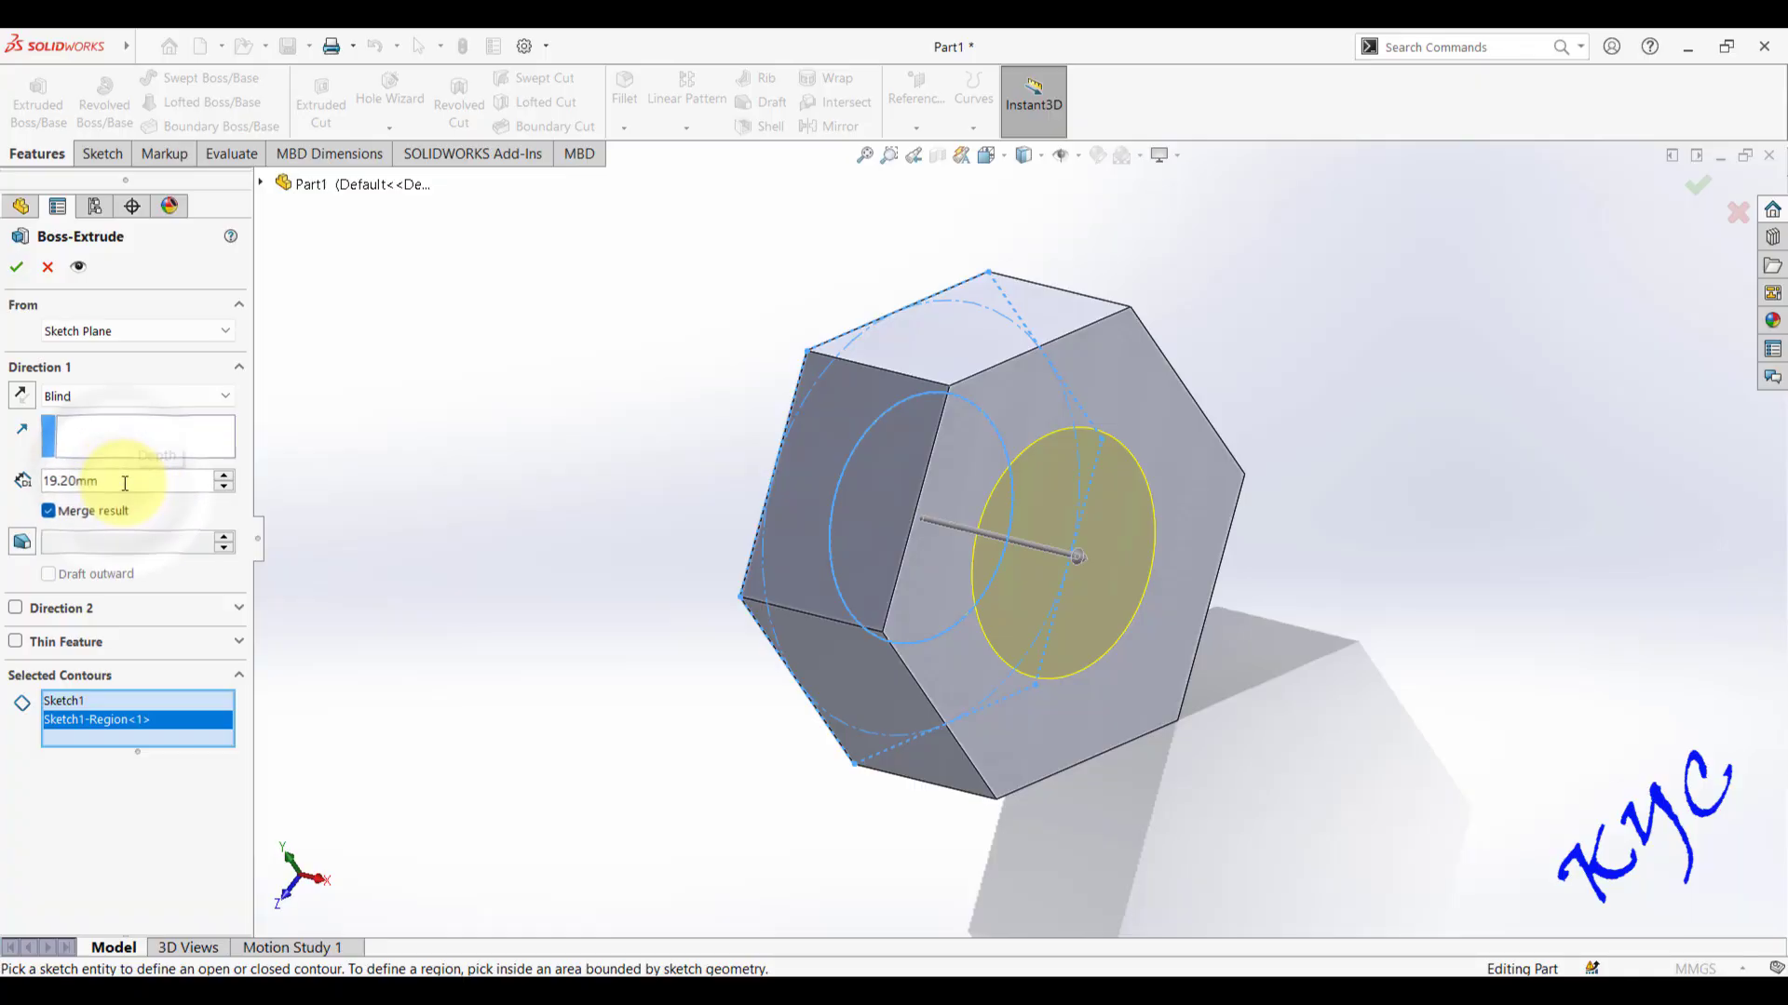
{"action": "key", "text": "BackSpace"}
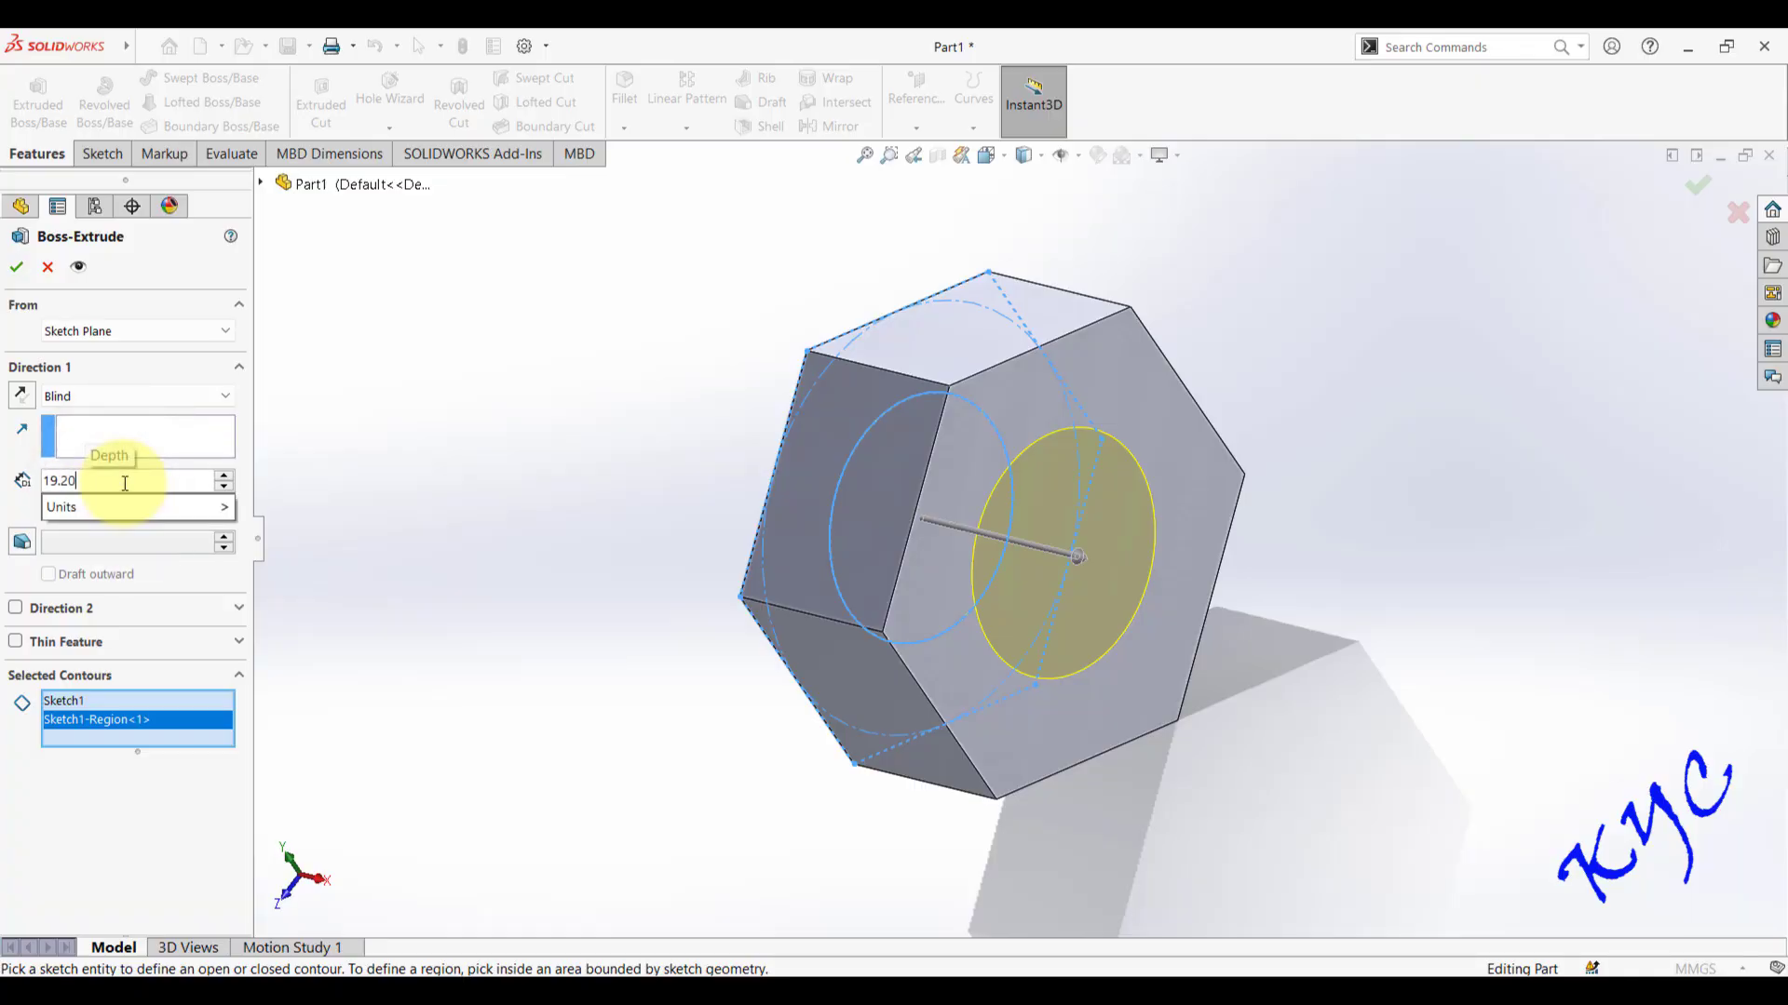
{"action": "type", "text": "+150"}
{"action": "key", "text": "Return"}
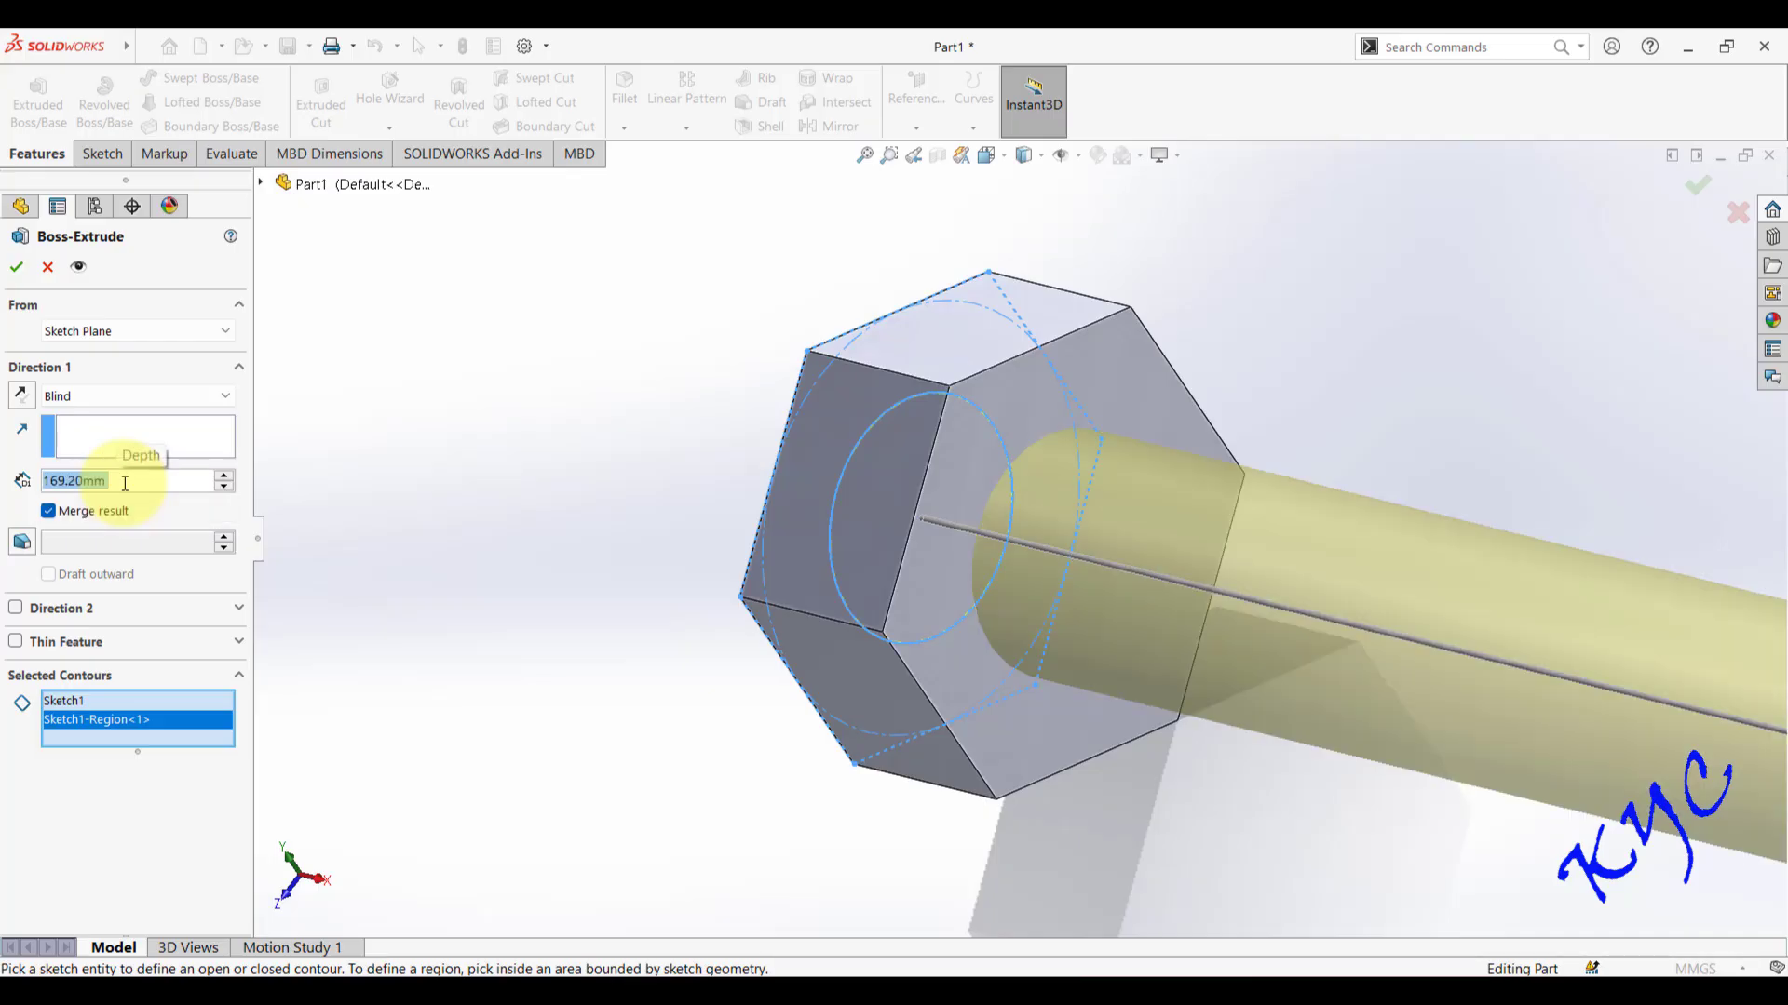
{"action": "scroll", "coordinate": [1002, 479], "scroll_direction": "up", "scroll_amount": 5}
{"action": "middle_click_drag", "start_coordinate": [1002, 478], "coordinate": [723, 573]}
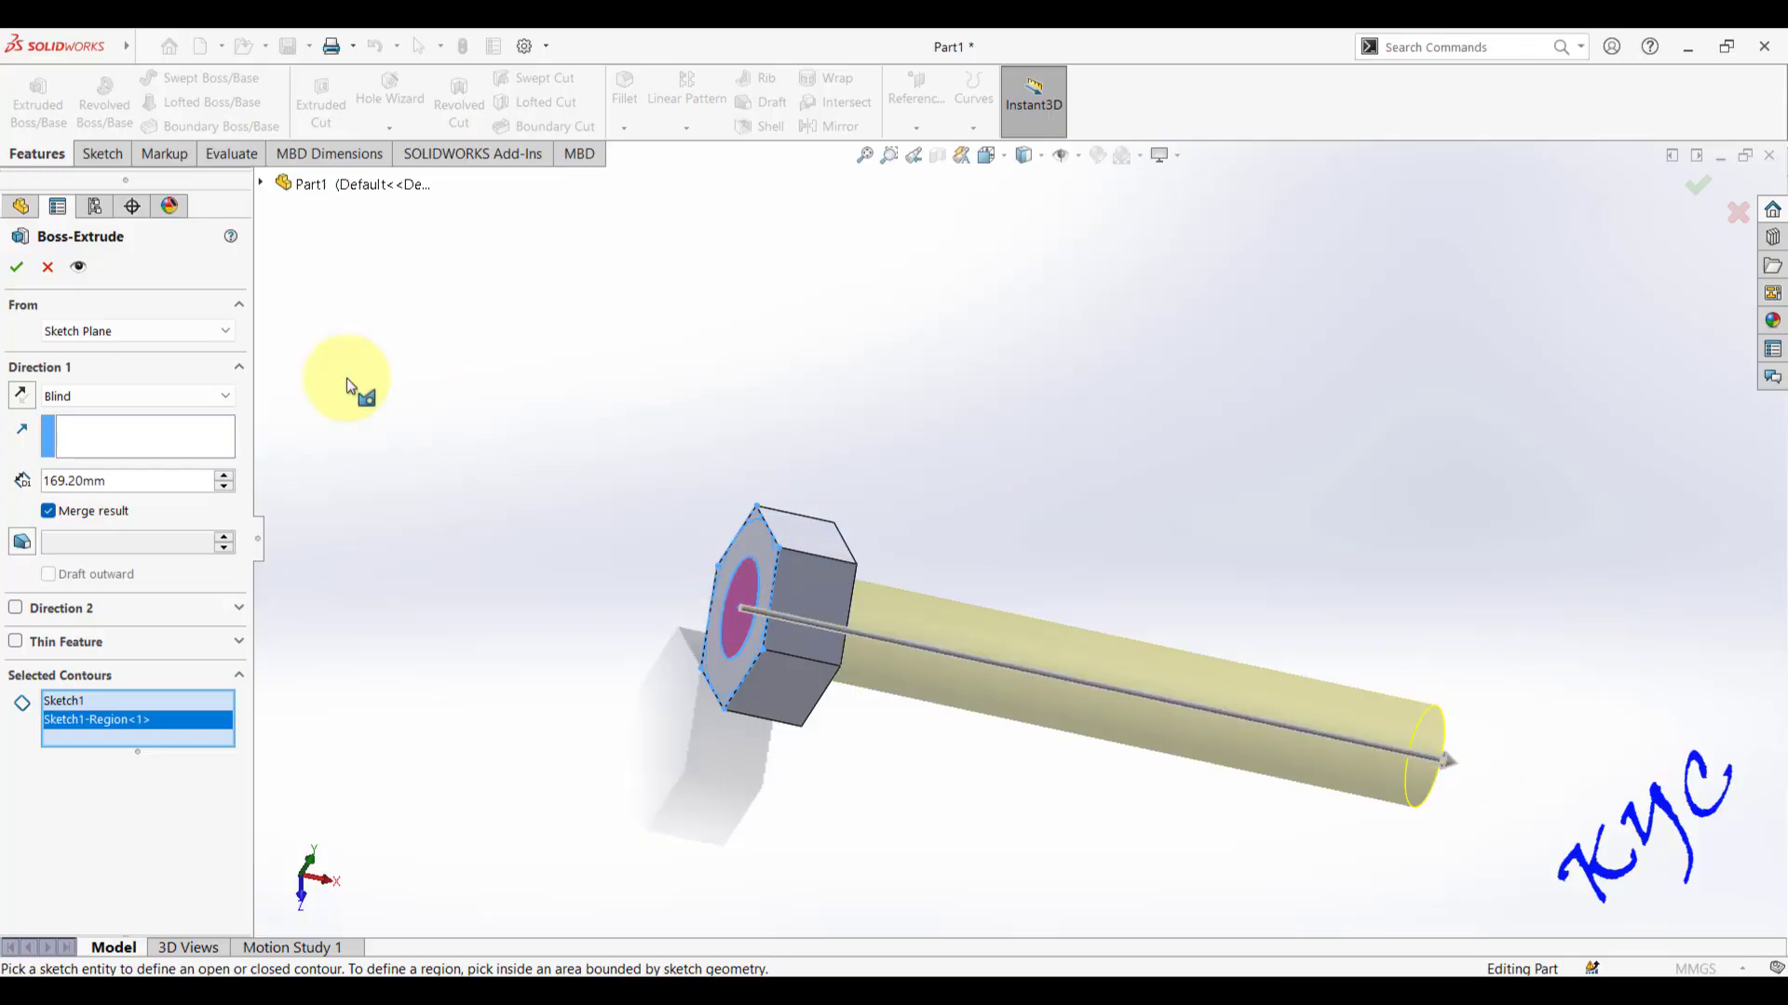
{"action": "left_click", "coordinate": [18, 270]}
- Add an ISO M24 machine-thread cosmetic thread on the circular edge at the shank's free end, with a blind depth of 60 mm
{"action": "middle_click_drag", "start_coordinate": [1727, 540], "coordinate": [1327, 561]}
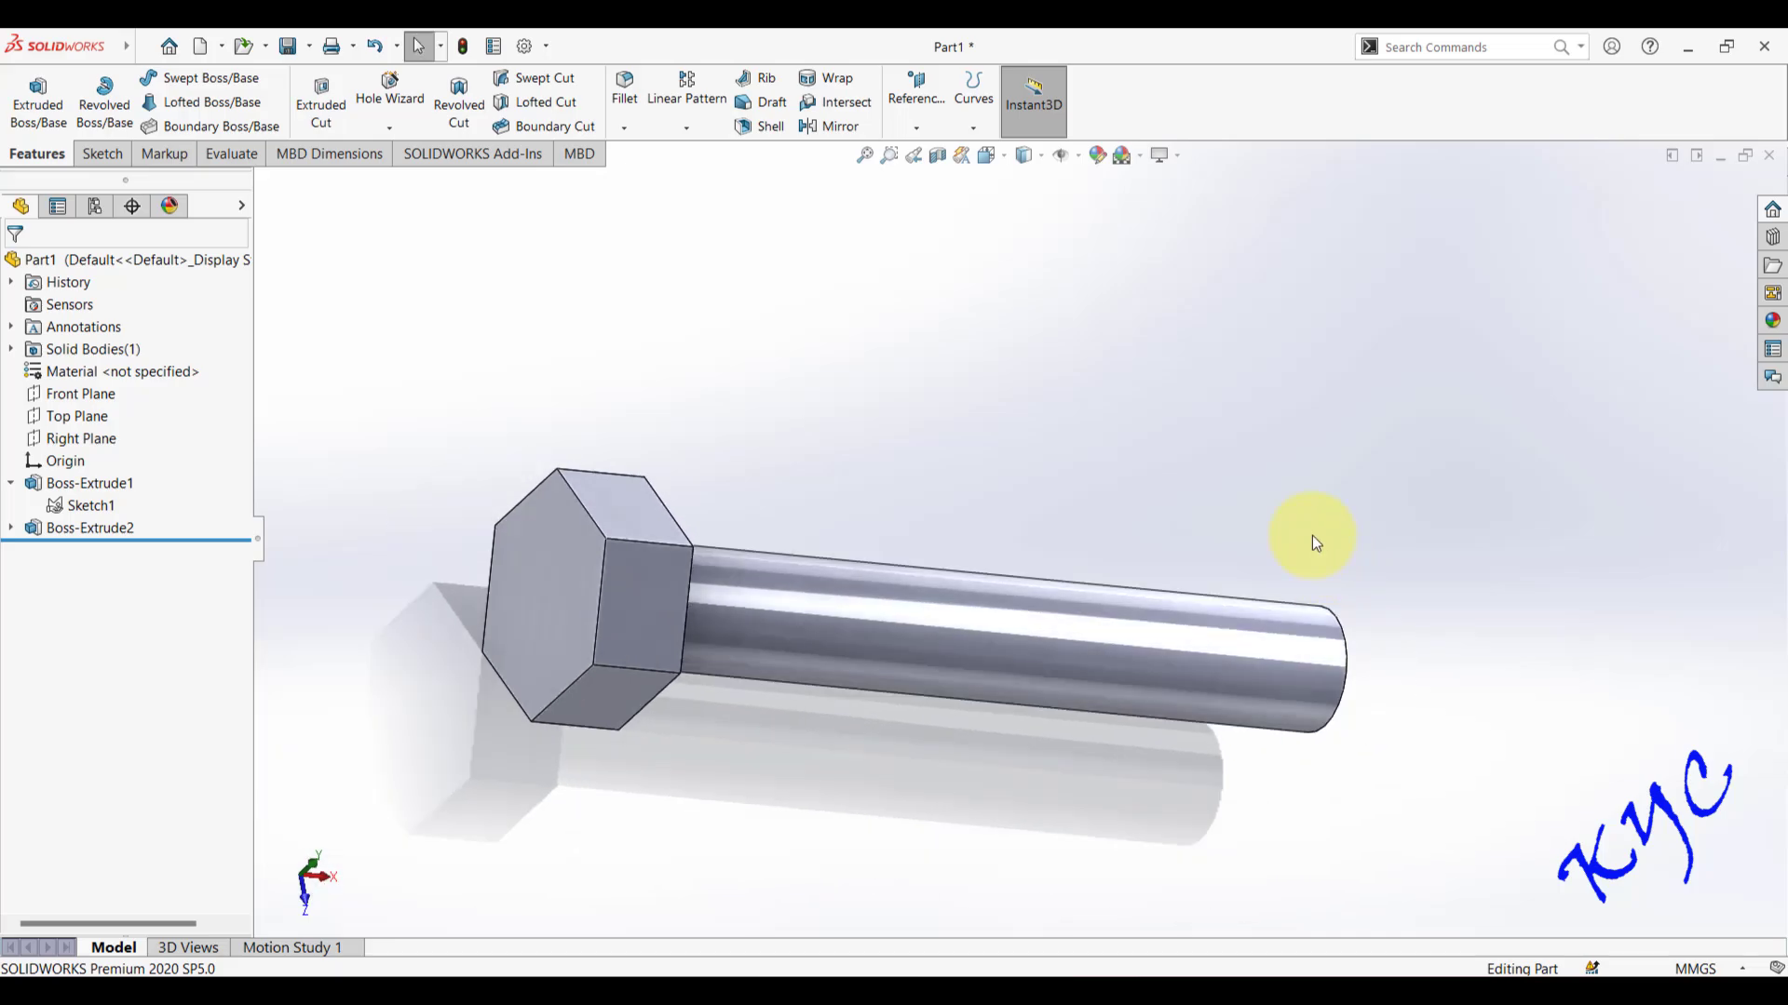
{"action": "key", "text": "ctrl+1"}
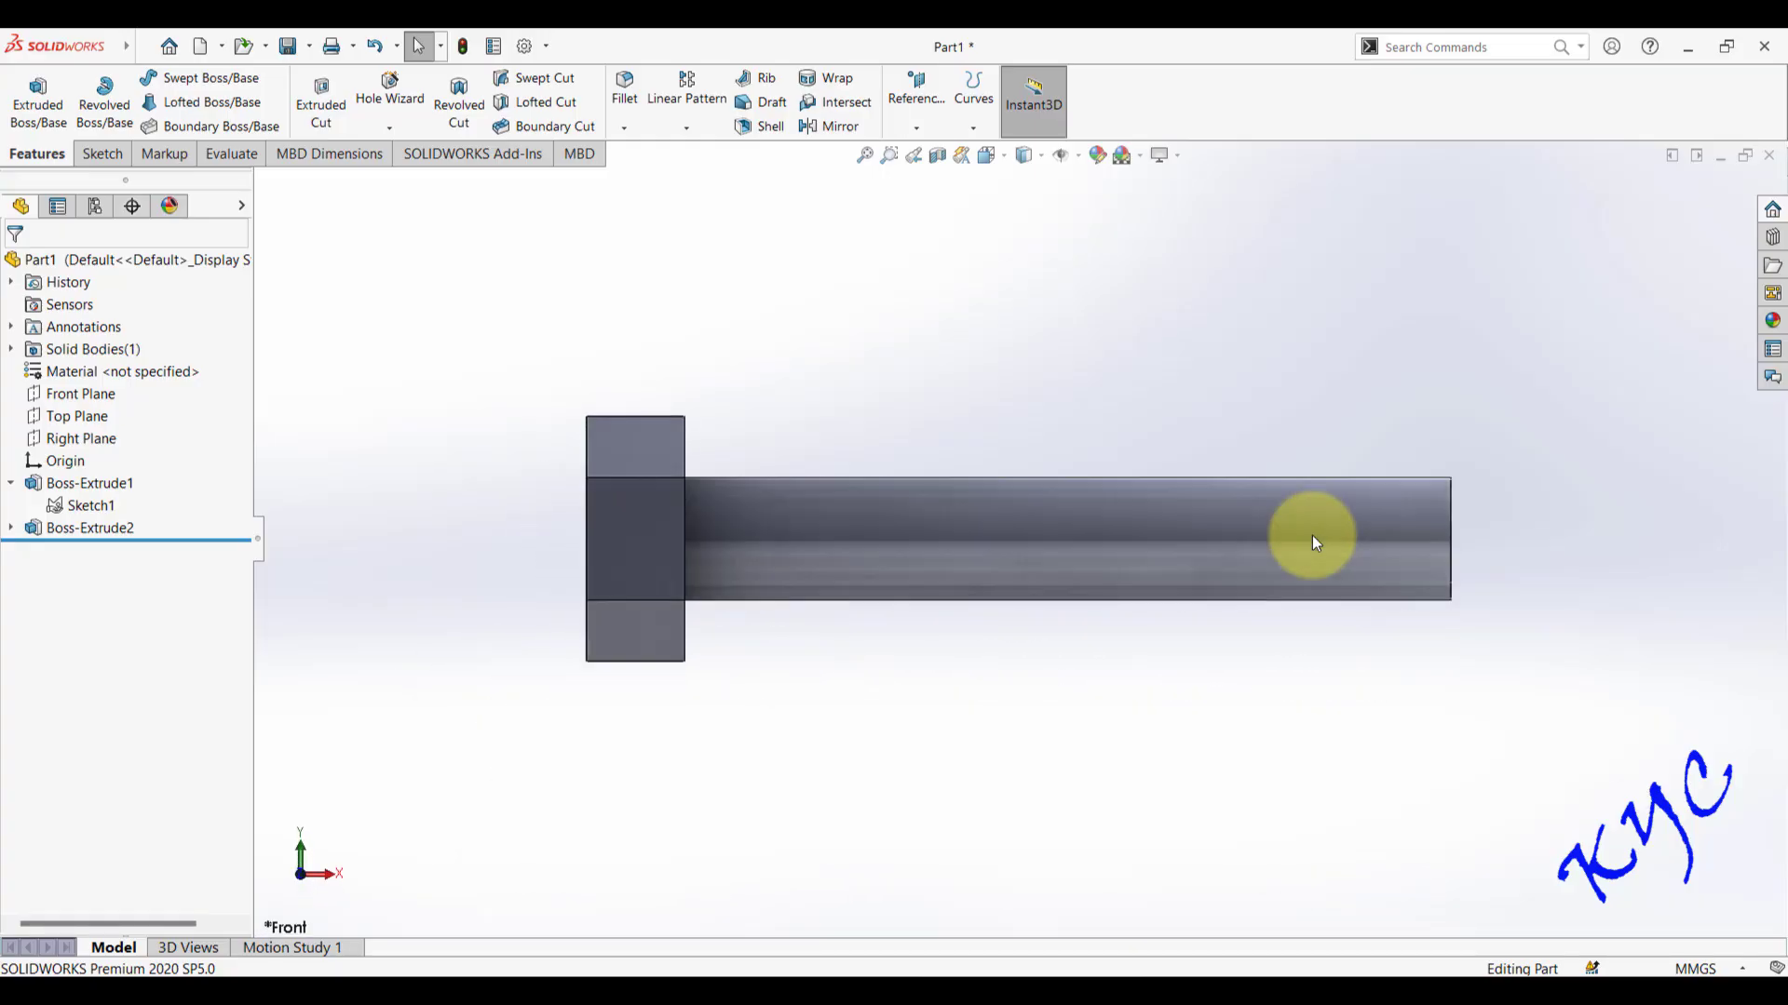
{"action": "key", "text": "ctrl+5"}
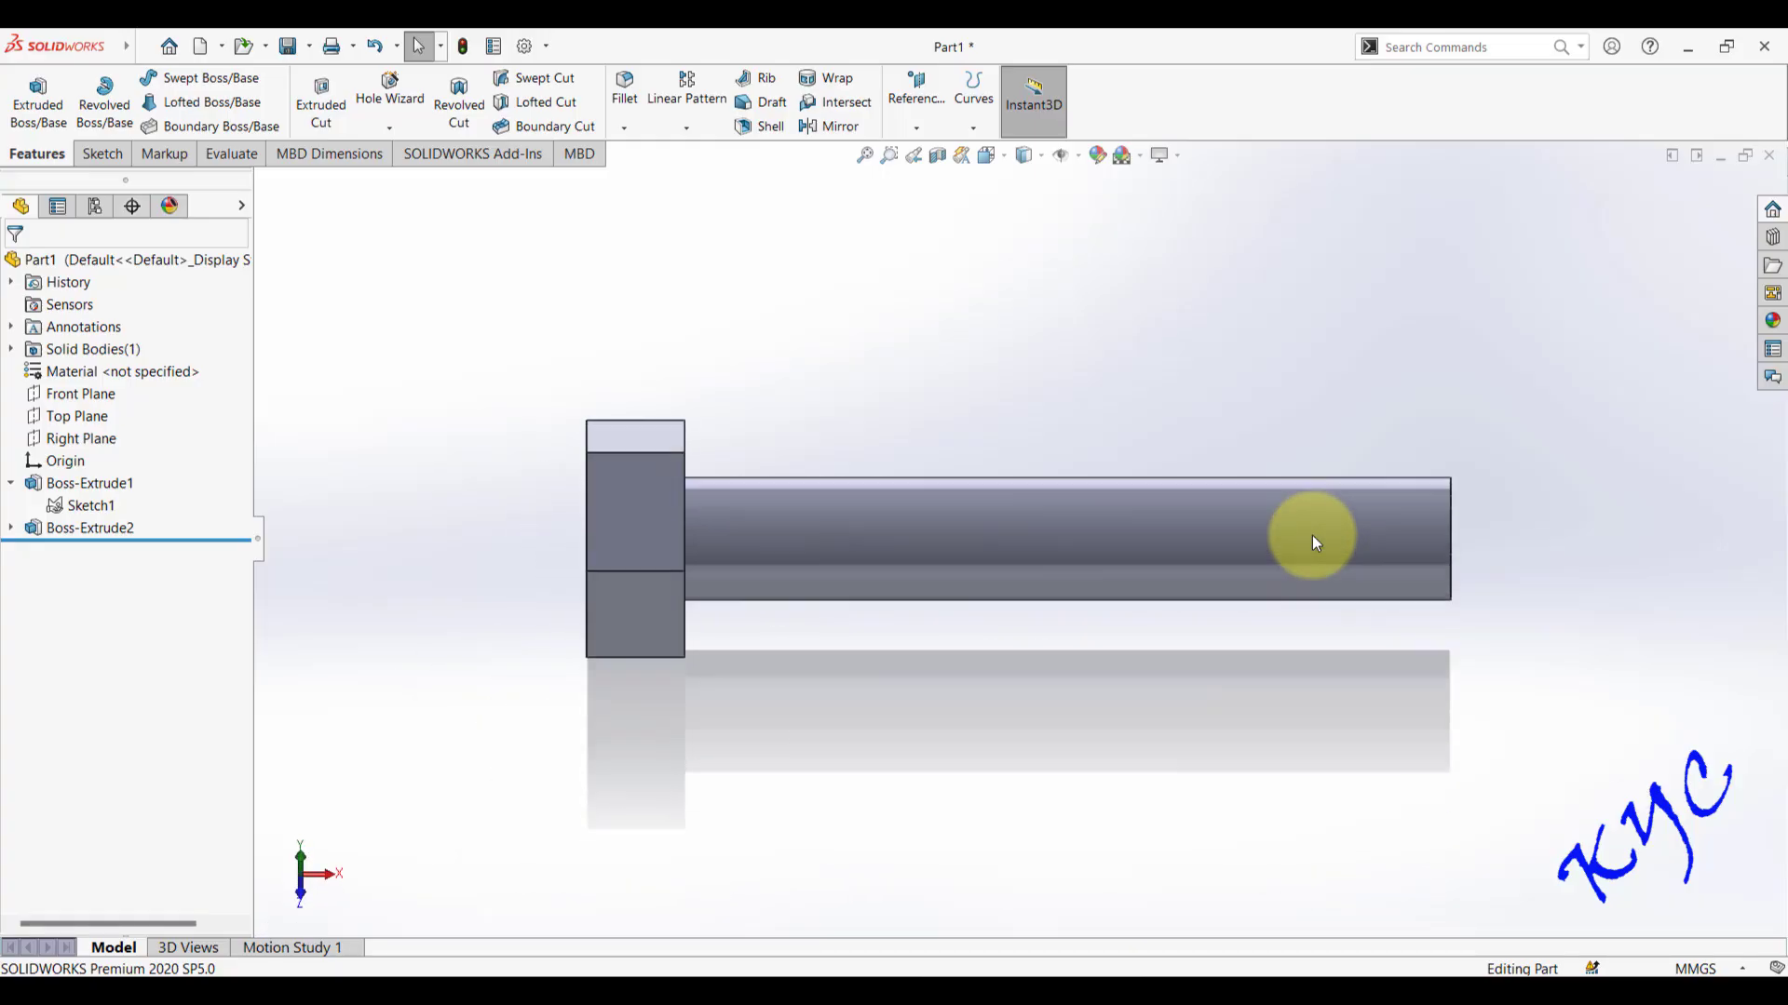
{"action": "key", "text": "ctrl+7"}
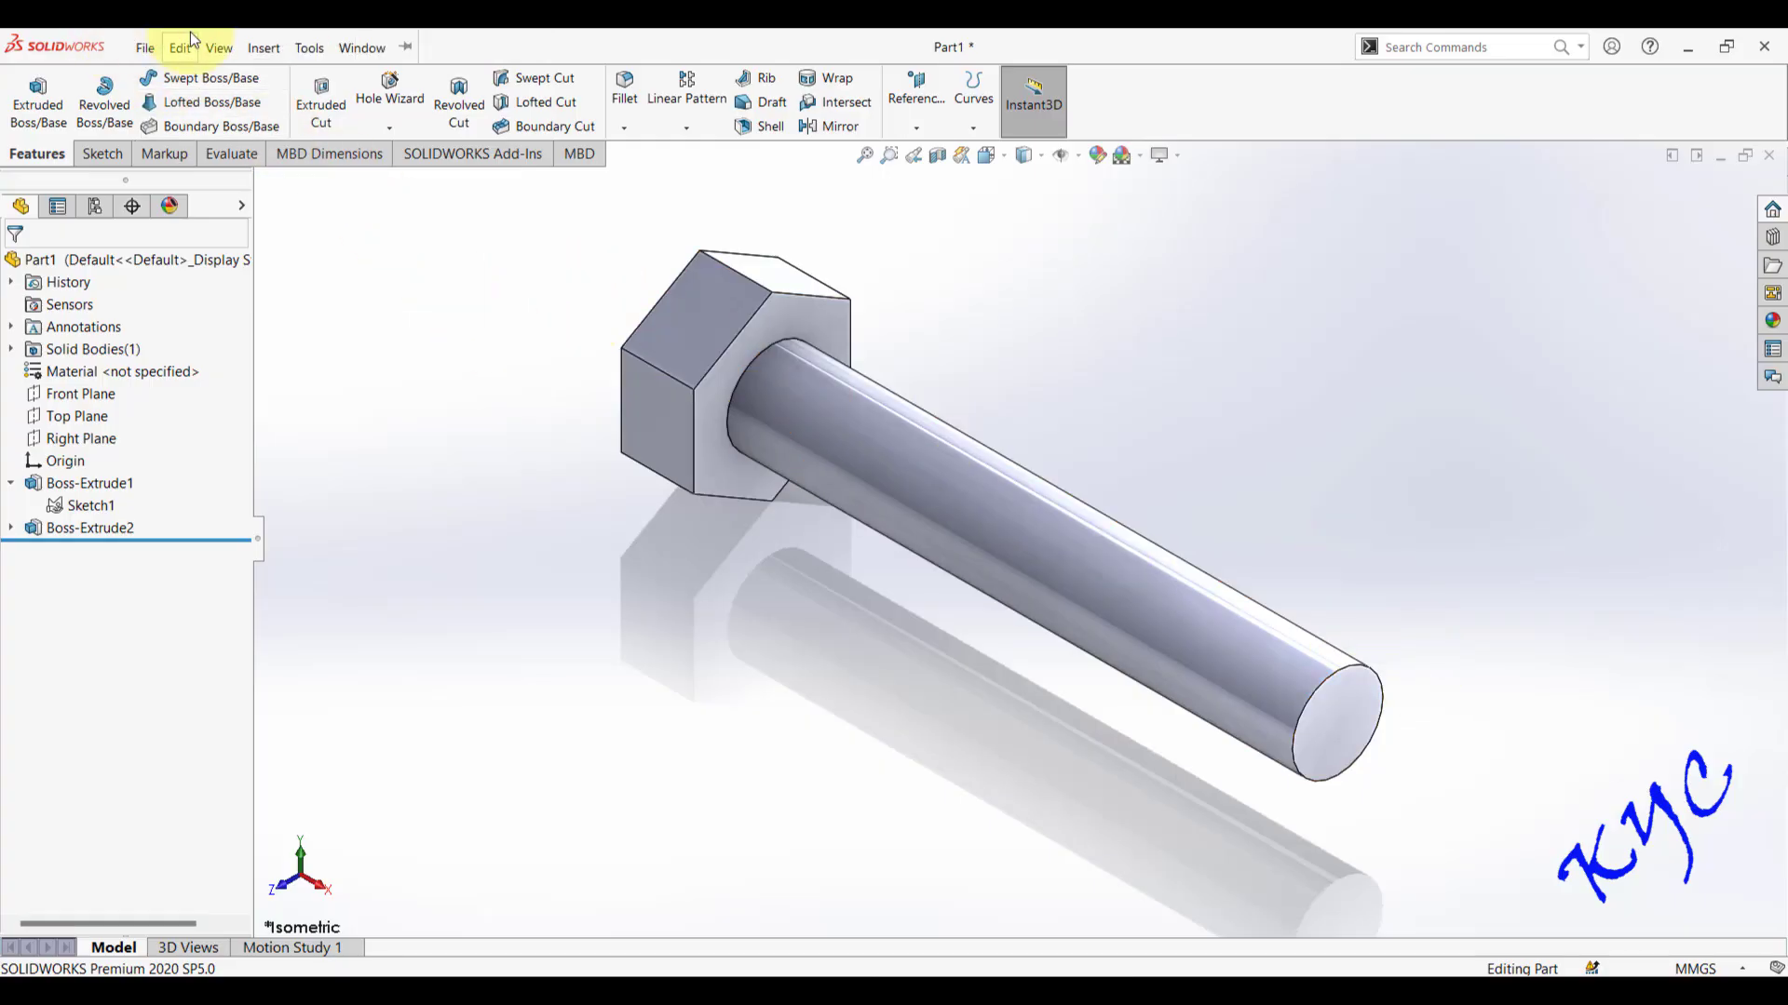
{"action": "left_click", "coordinate": [251, 43]}
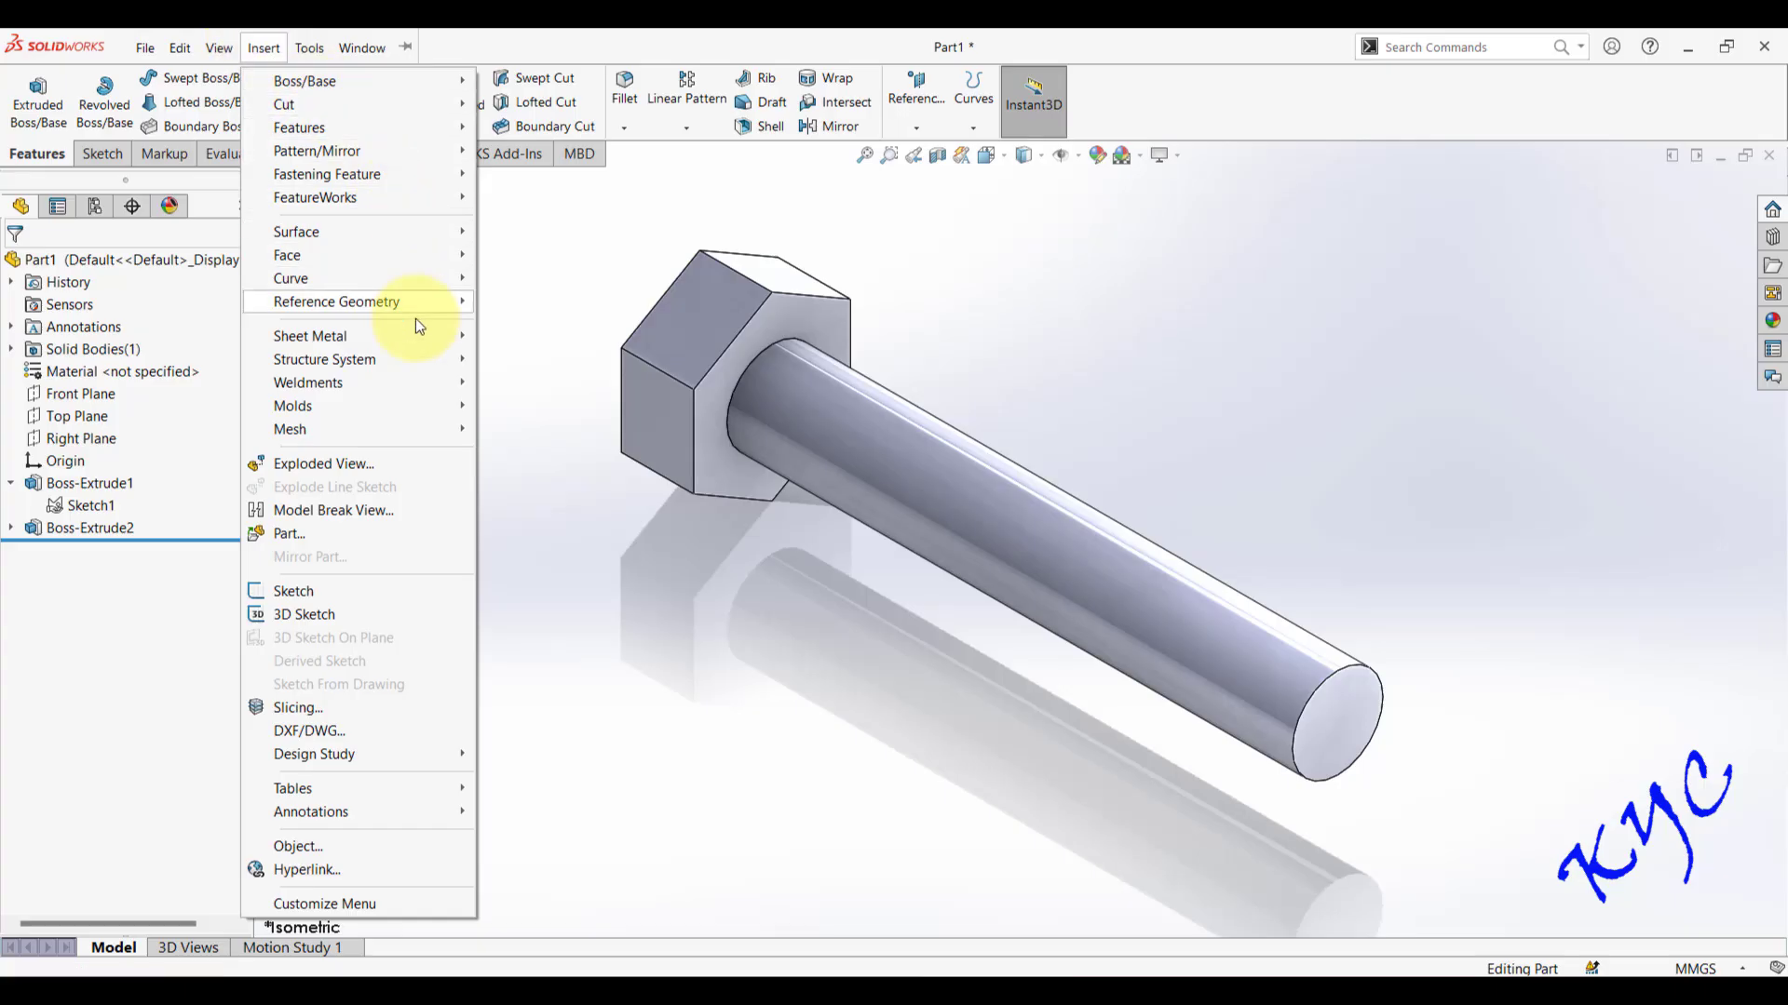
{"action": "mouse_move", "coordinate": [420, 816]}
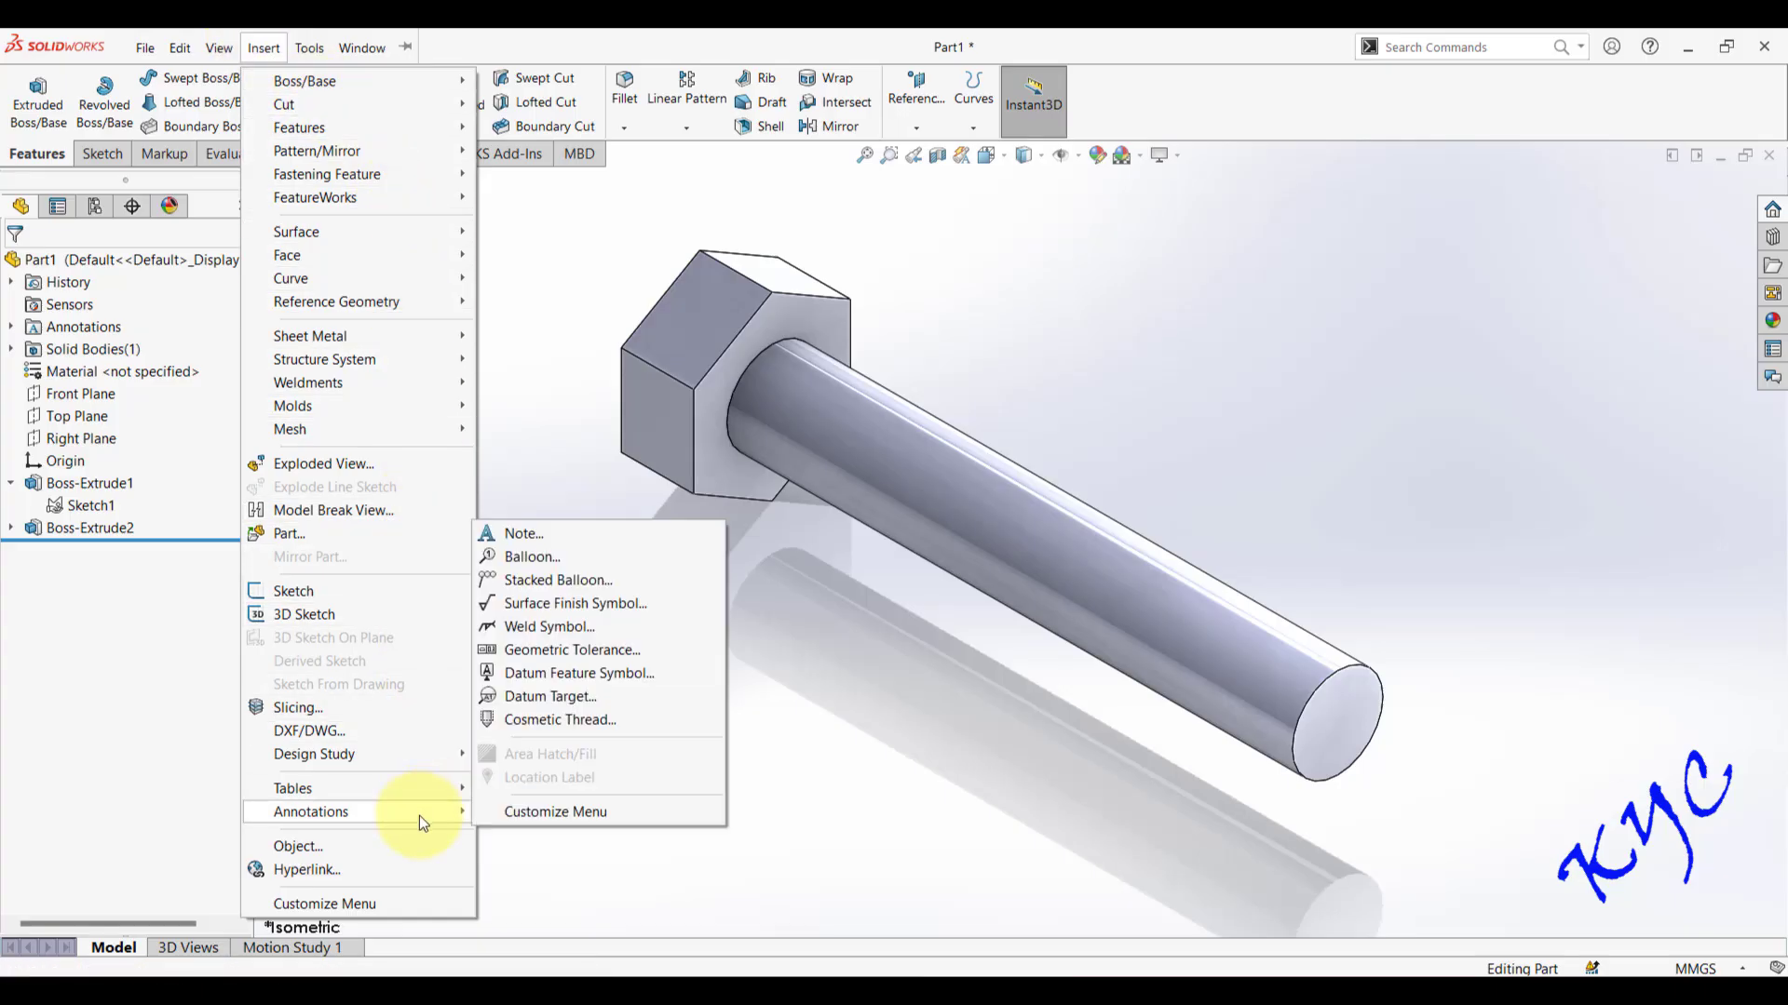
{"action": "left_click", "coordinate": [634, 723]}
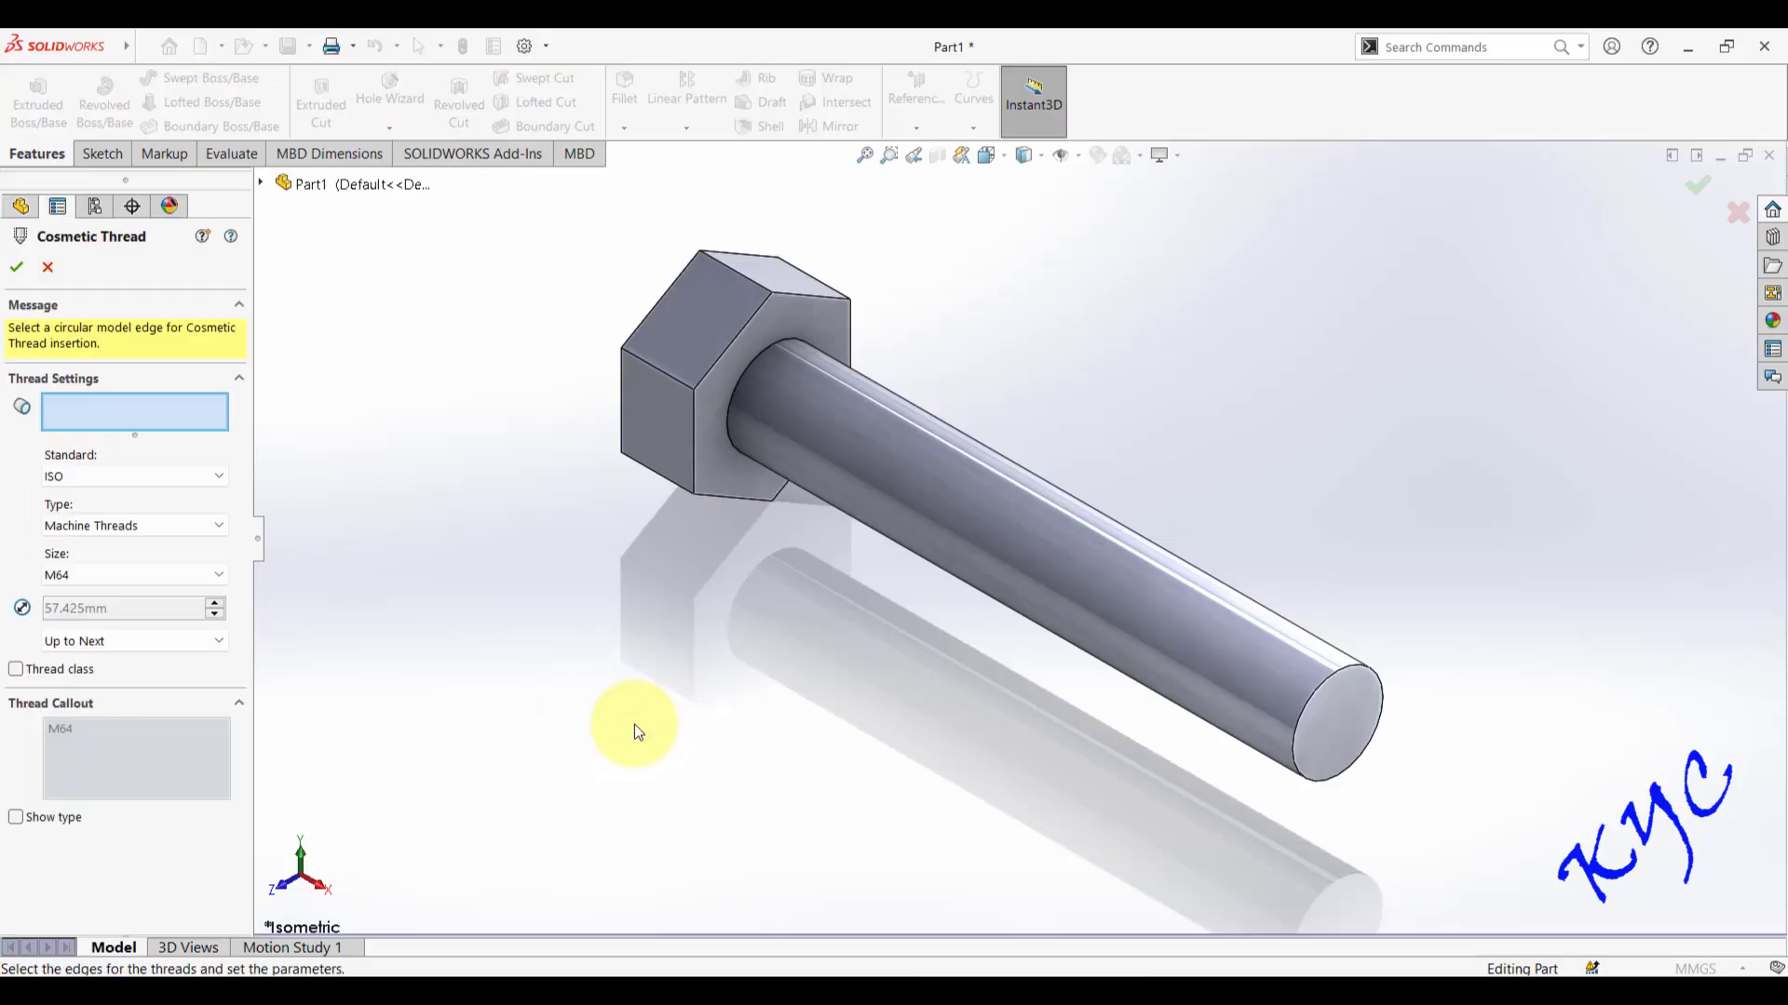
{"action": "left_click", "coordinate": [1347, 667]}
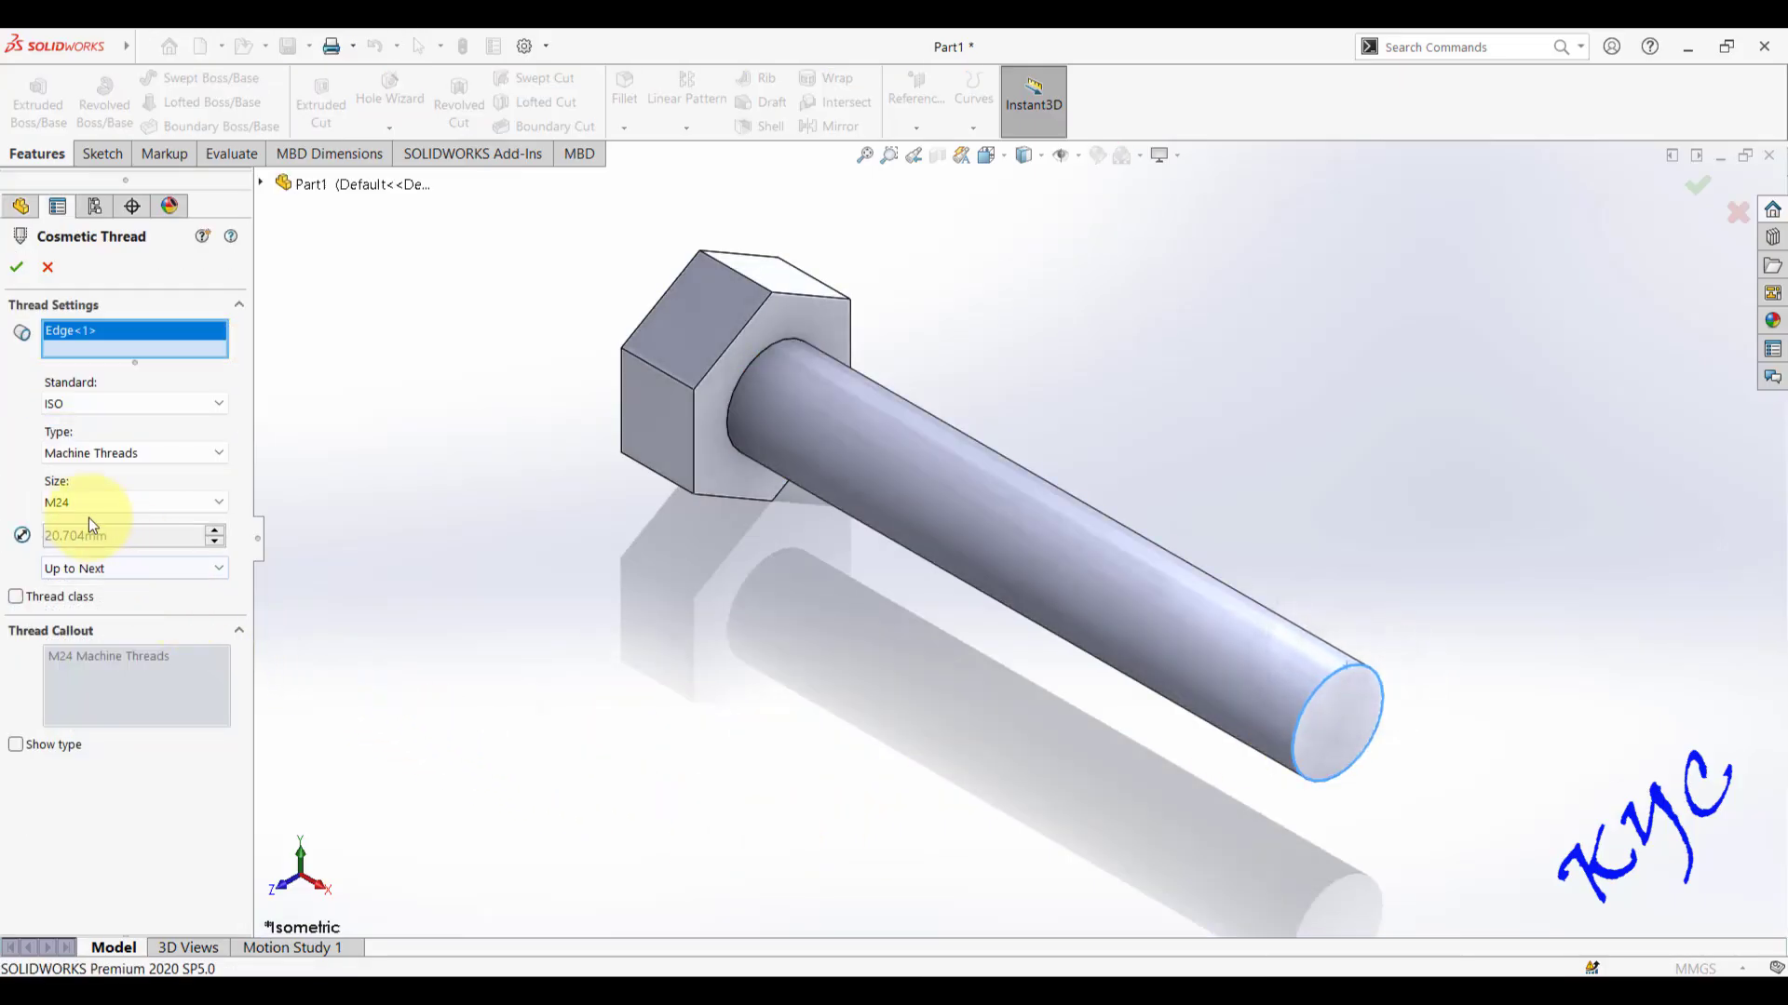
{"action": "left_click", "coordinate": [91, 568]}
{"action": "left_click", "coordinate": [82, 585]}
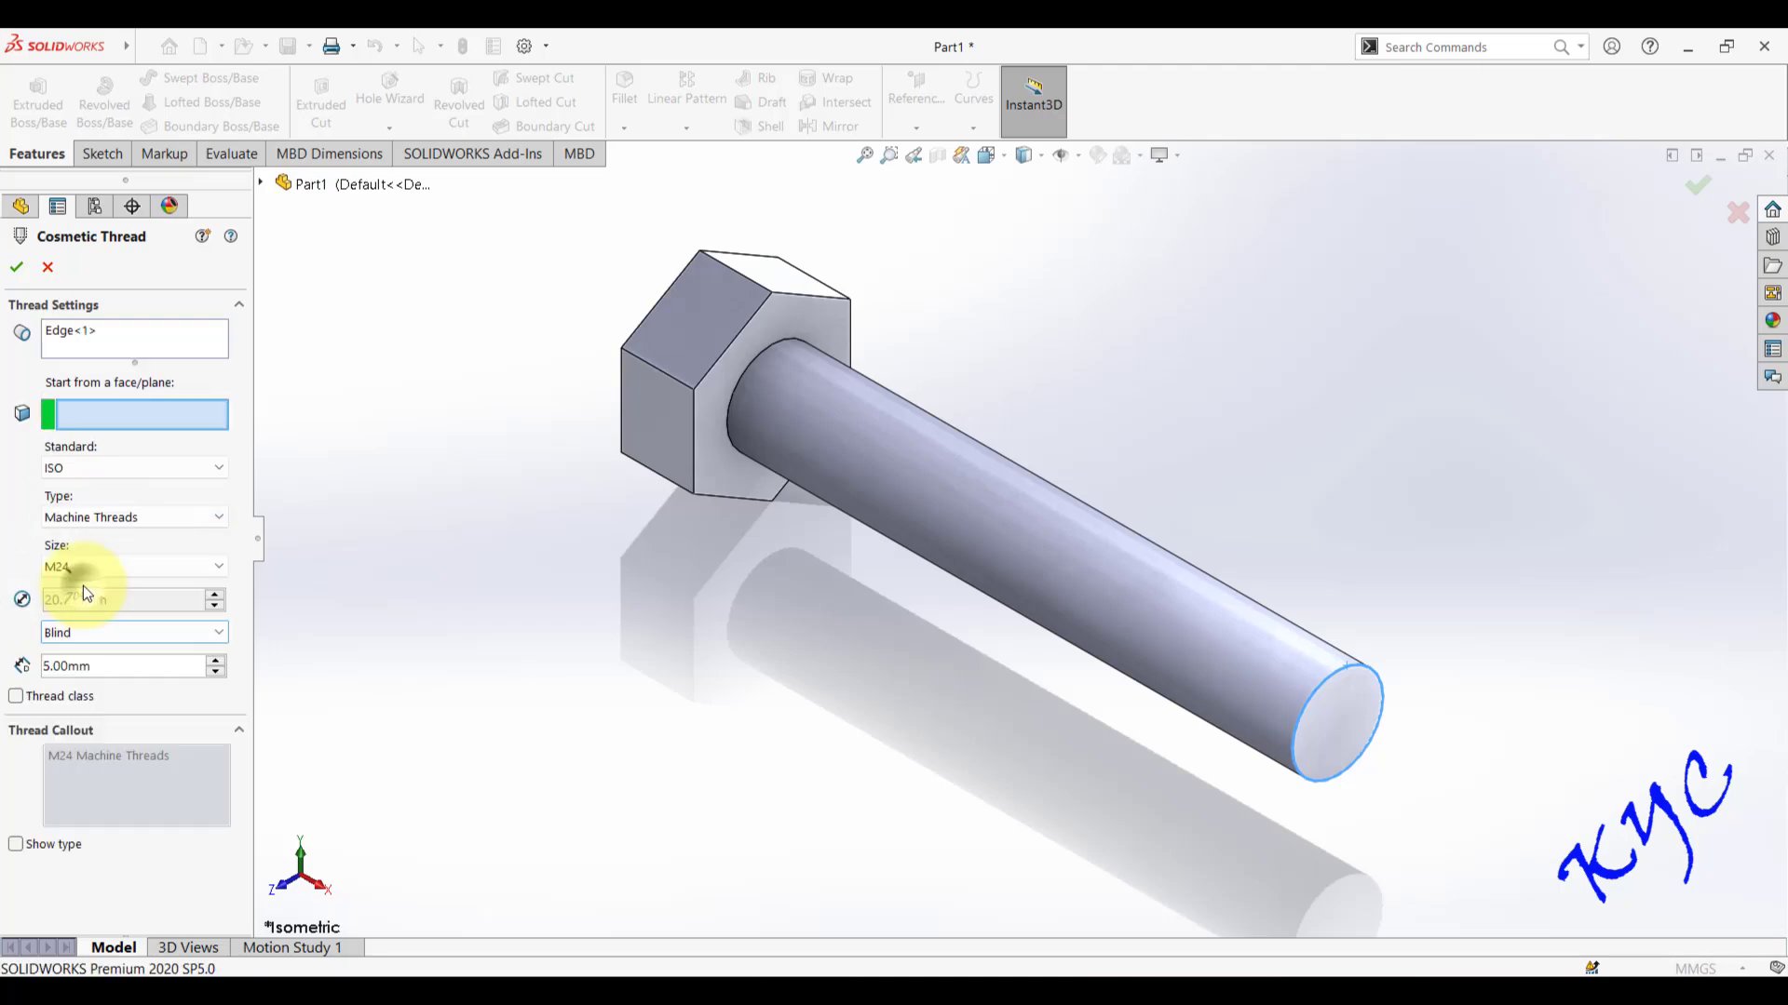
{"action": "left_click_drag", "start_coordinate": [91, 666], "coordinate": [2, 664]}
{"action": "type", "text": "6"}
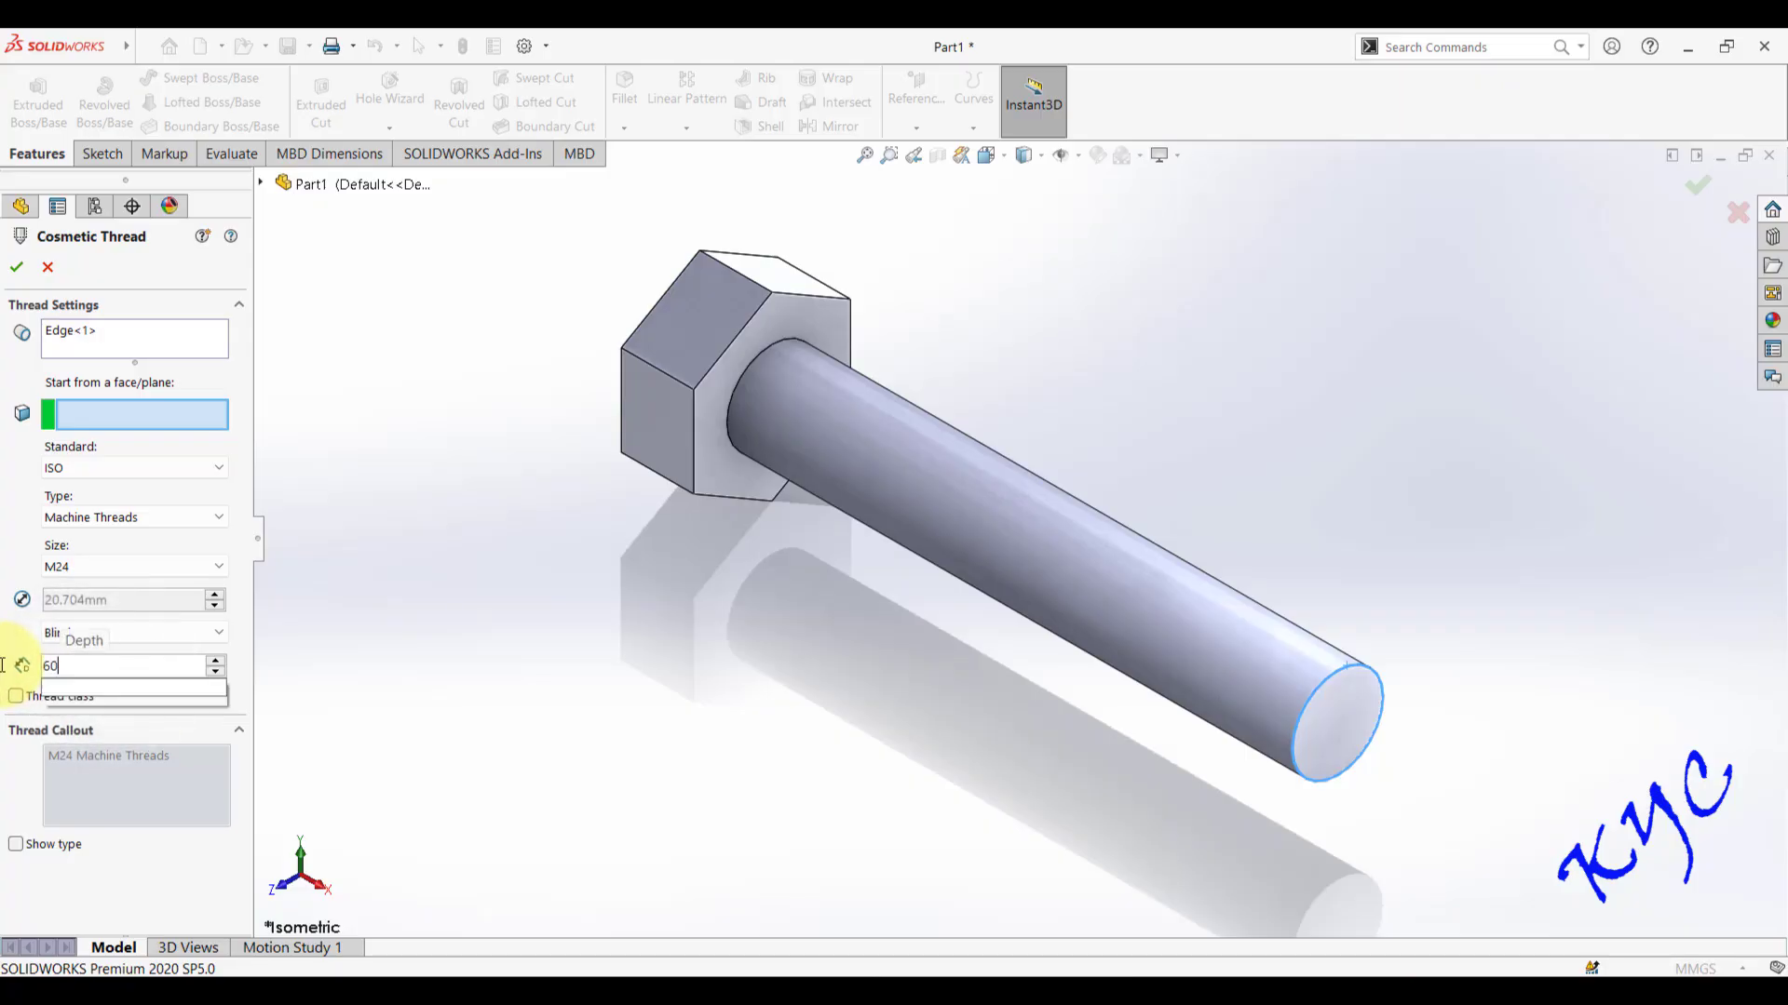
{"action": "type", "text": "0"}
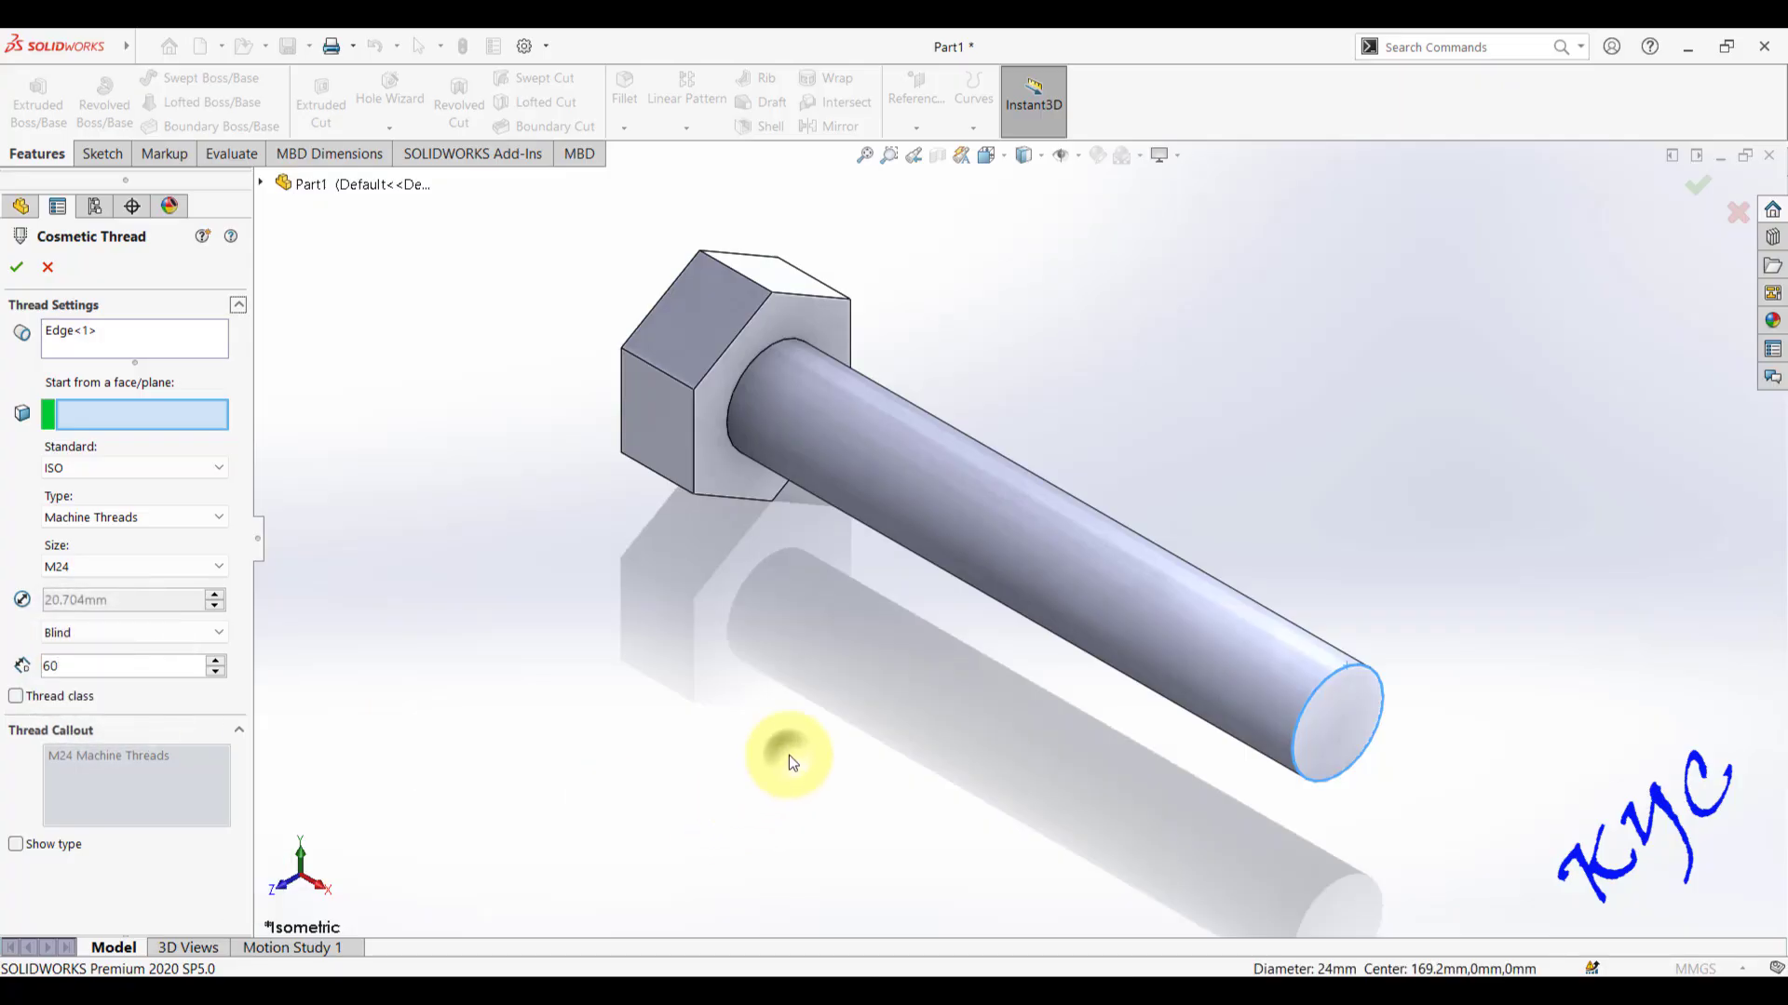
{"action": "left_click", "coordinate": [20, 270]}
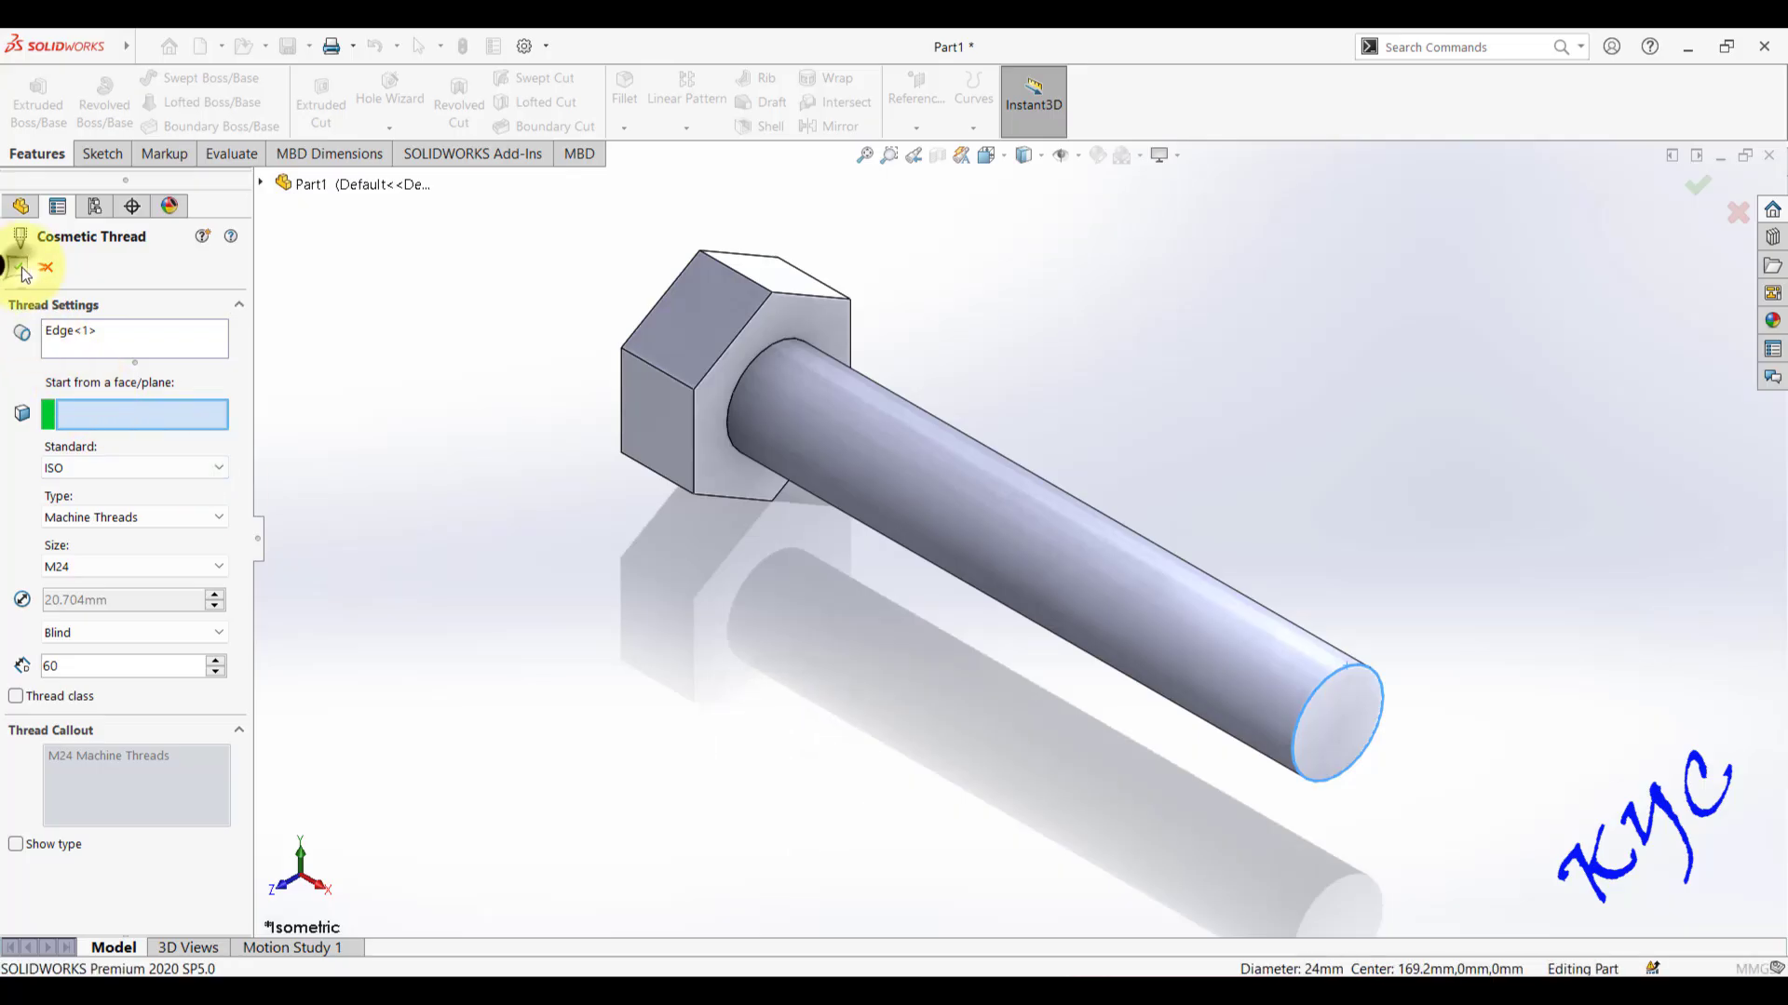
- Enable the display of shaded cosmetic threads in the document's detailing properties
{"action": "scroll", "coordinate": [1341, 752], "scroll_direction": "down", "scroll_amount": 5}
{"action": "scroll", "coordinate": [1356, 743], "scroll_direction": "down", "scroll_amount": 2}
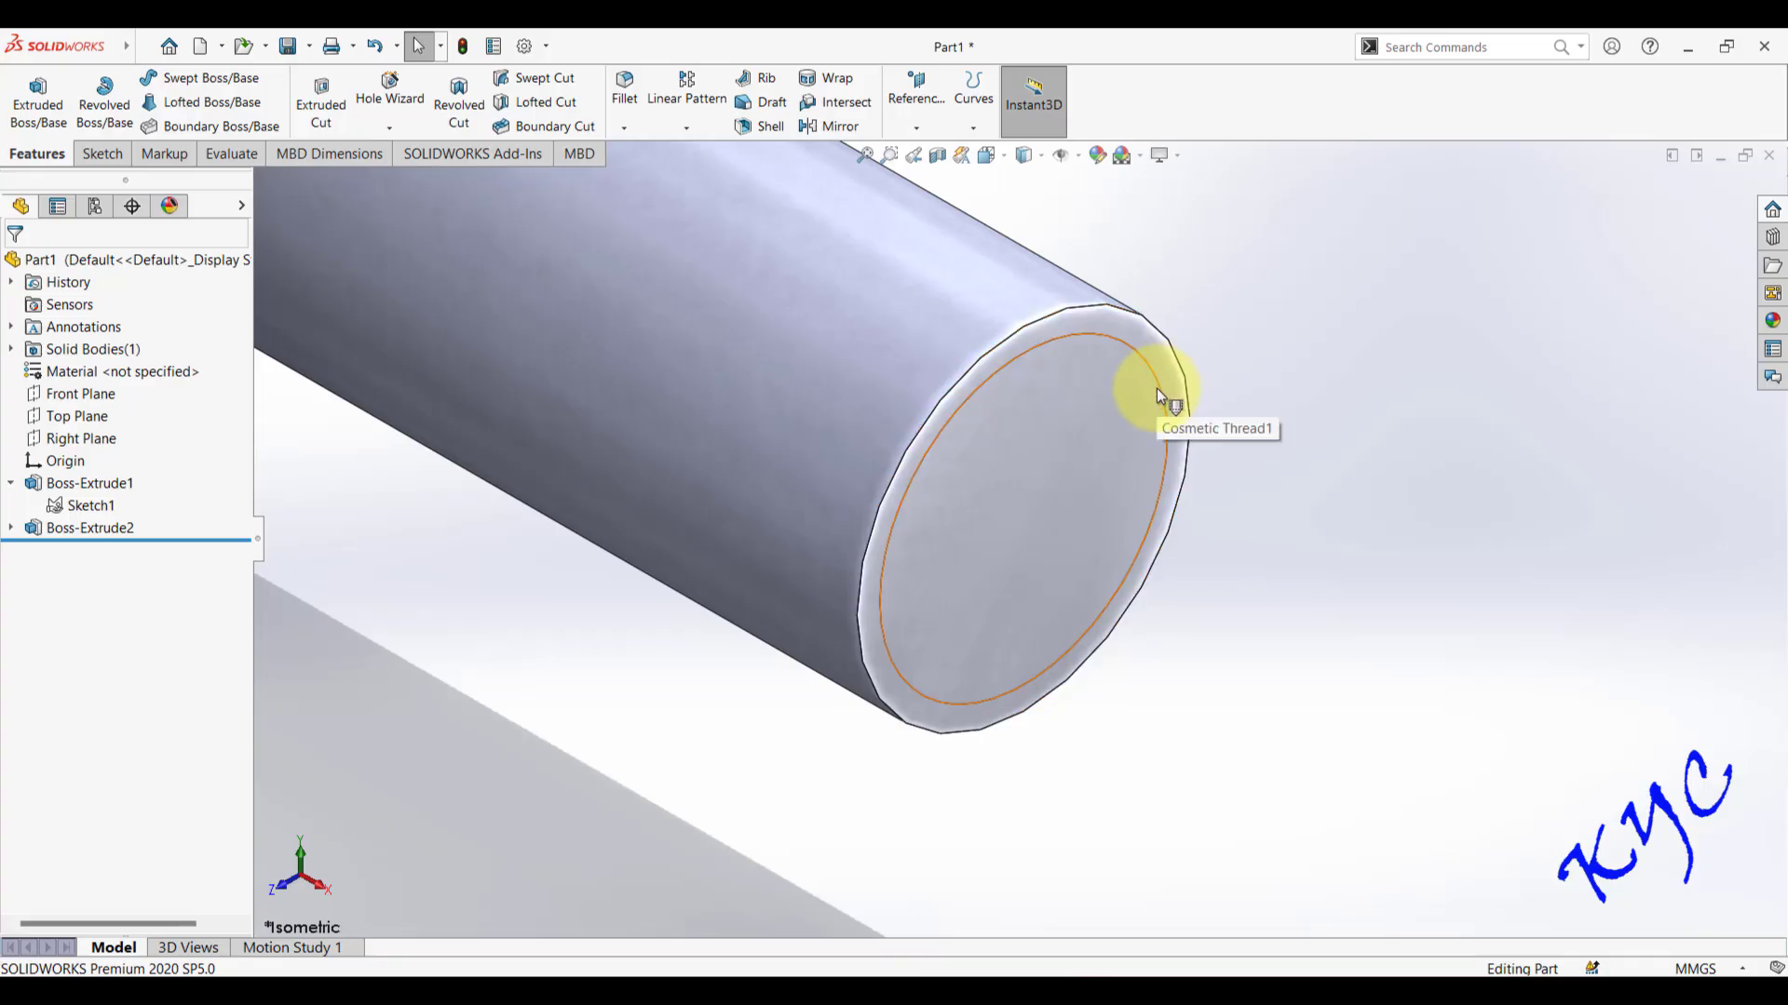
{"action": "scroll", "coordinate": [1163, 388], "scroll_direction": "up", "scroll_amount": 5}
{"action": "scroll", "coordinate": [960, 382], "scroll_direction": "down", "scroll_amount": 2}
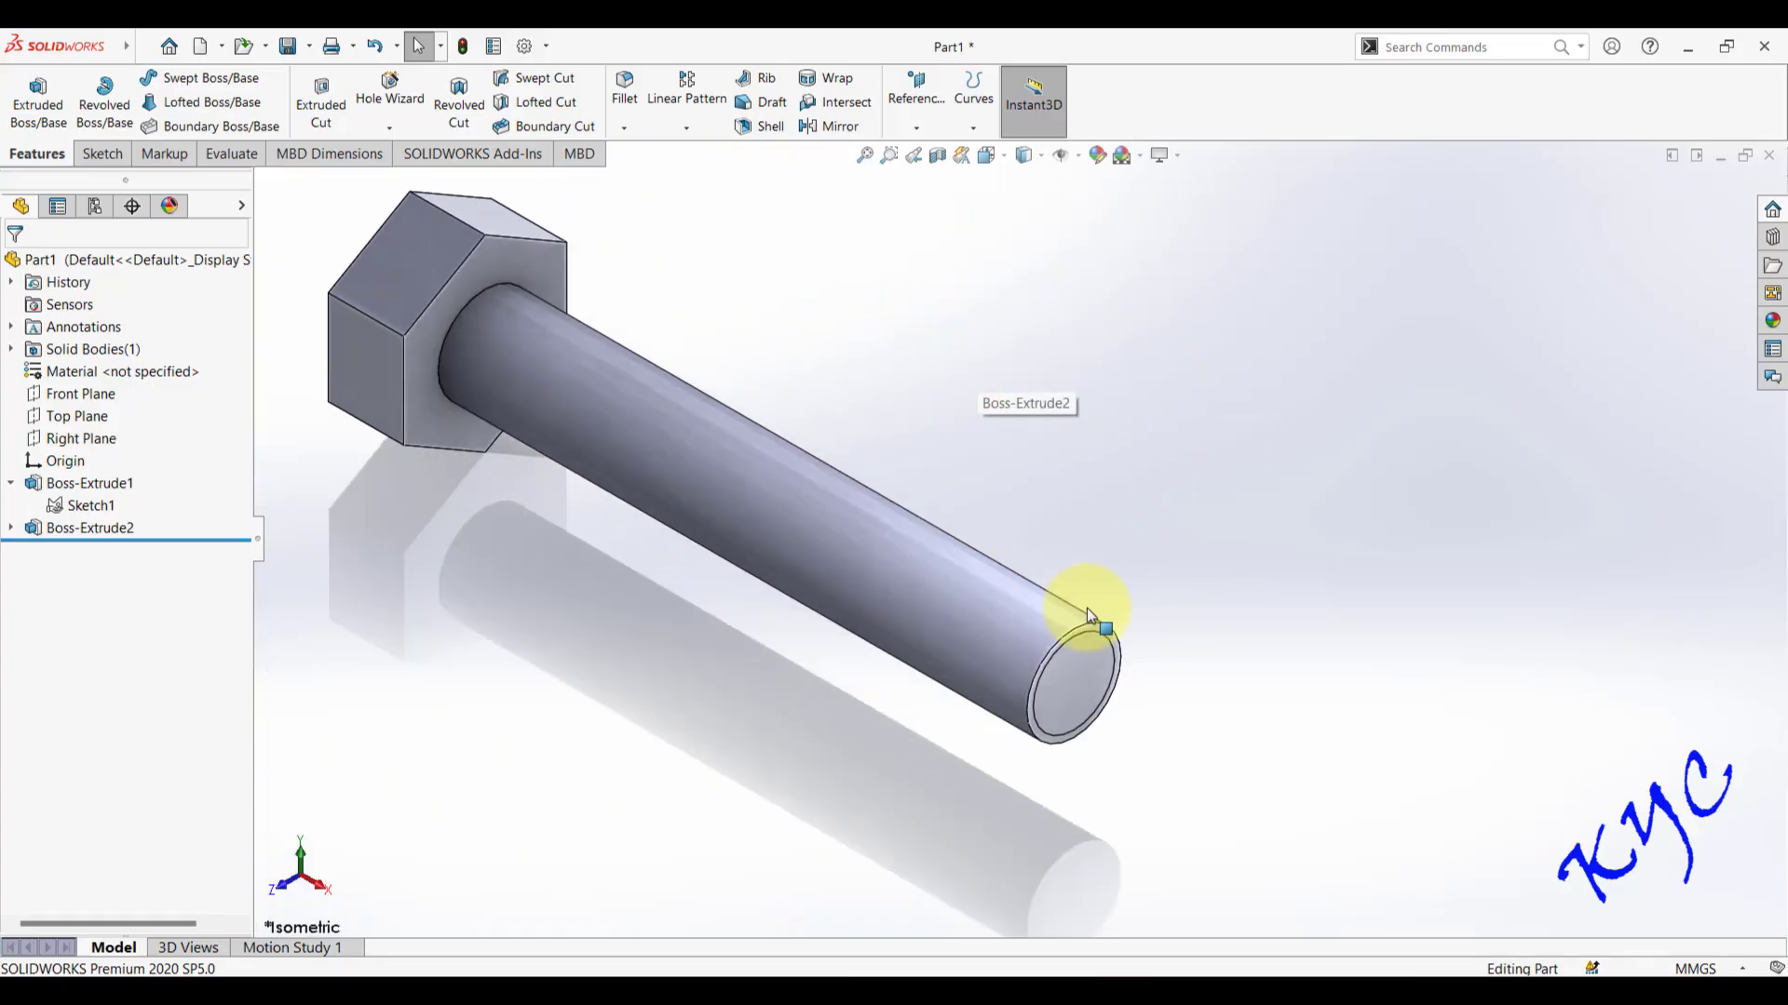
{"action": "scroll", "coordinate": [1088, 612], "scroll_direction": "down", "scroll_amount": 2}
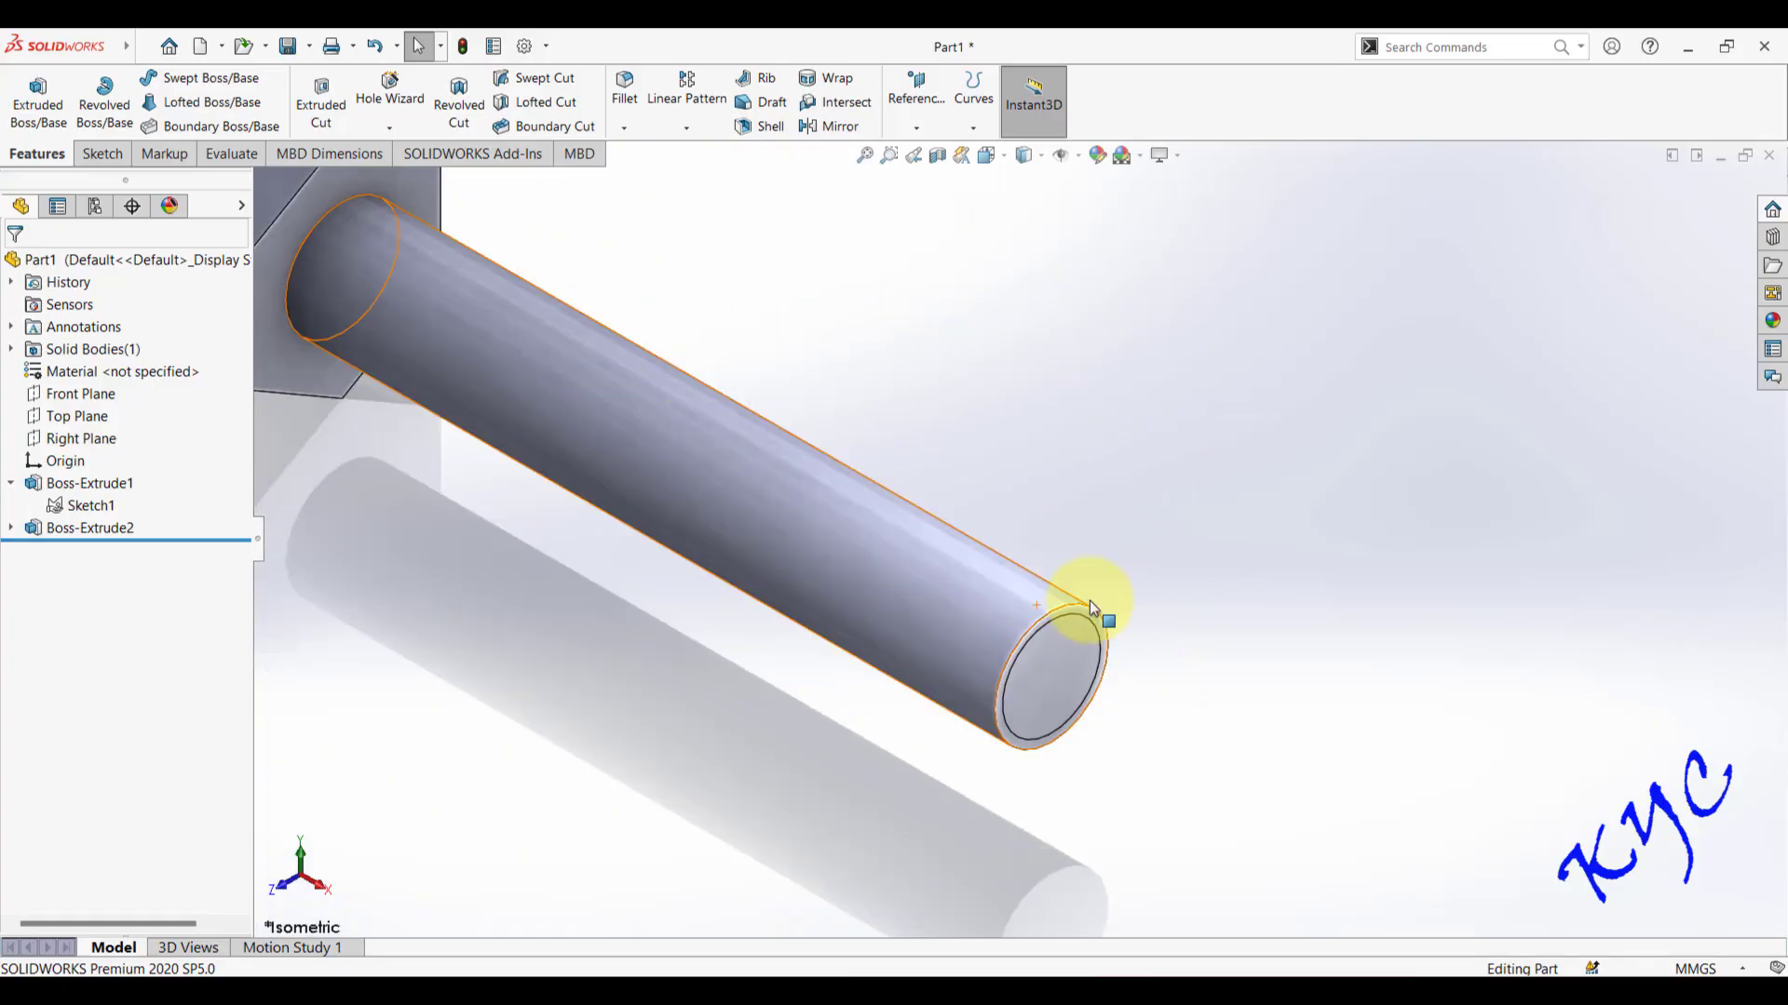
{"action": "left_click", "coordinate": [524, 48]}
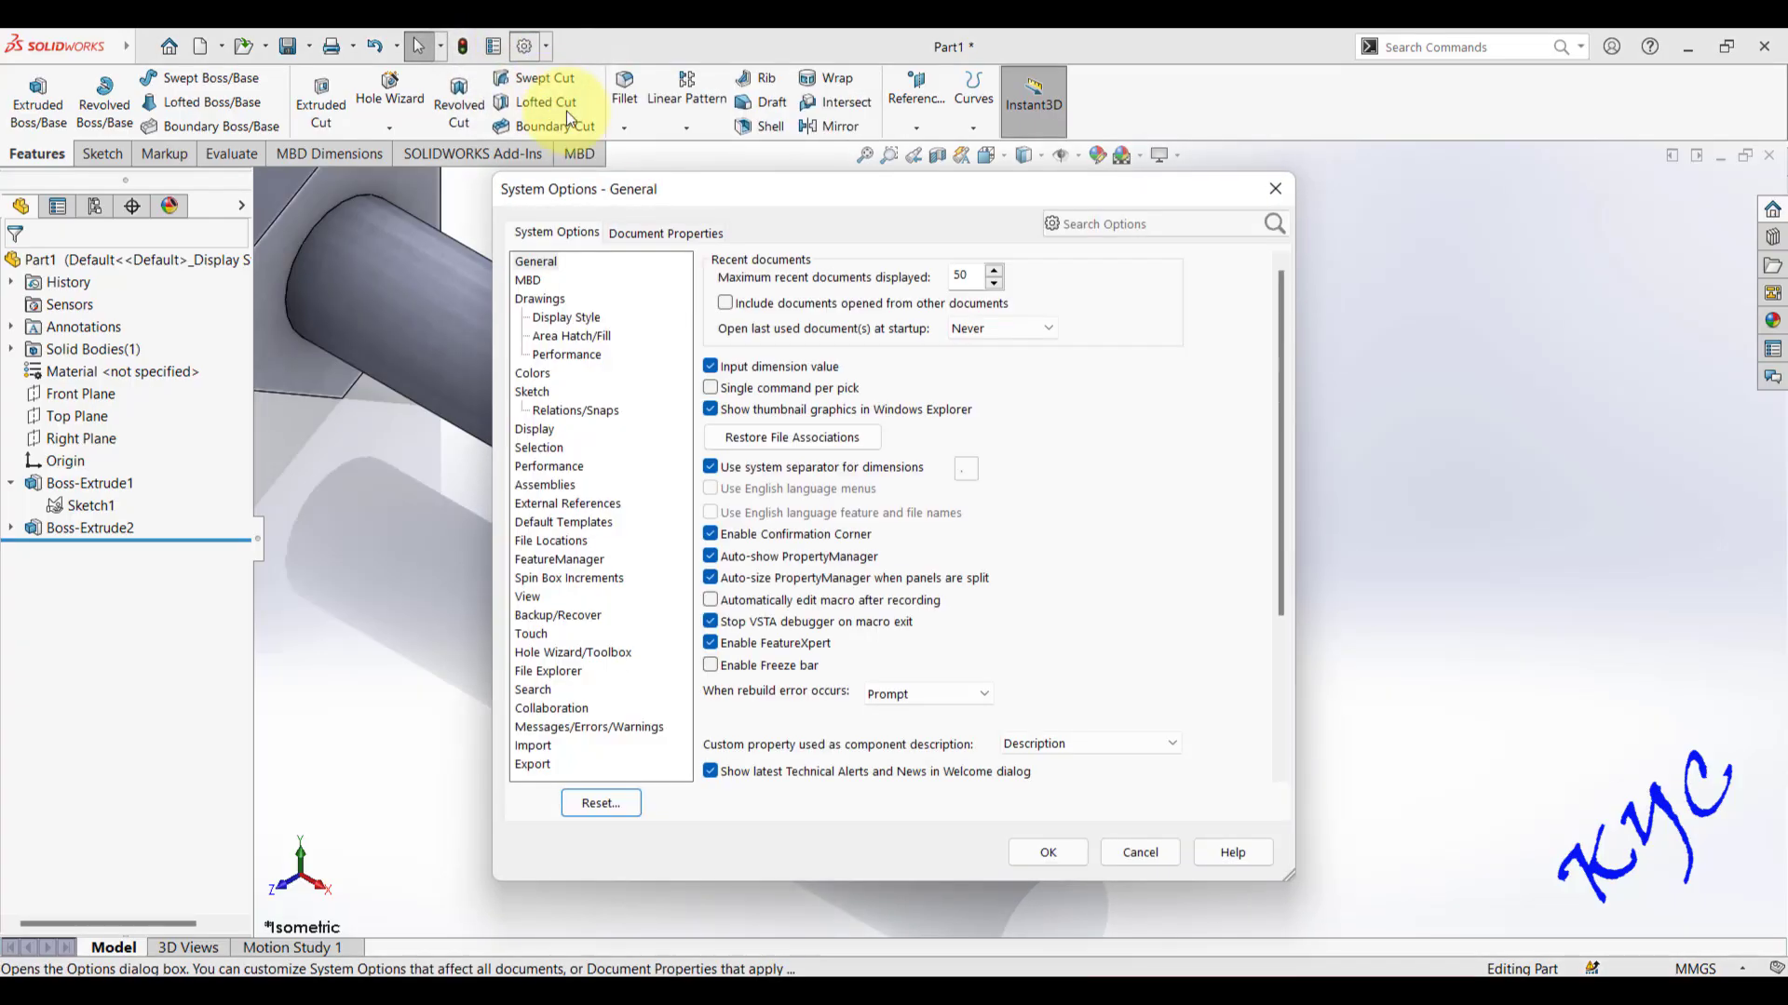
{"action": "left_click", "coordinate": [631, 231]}
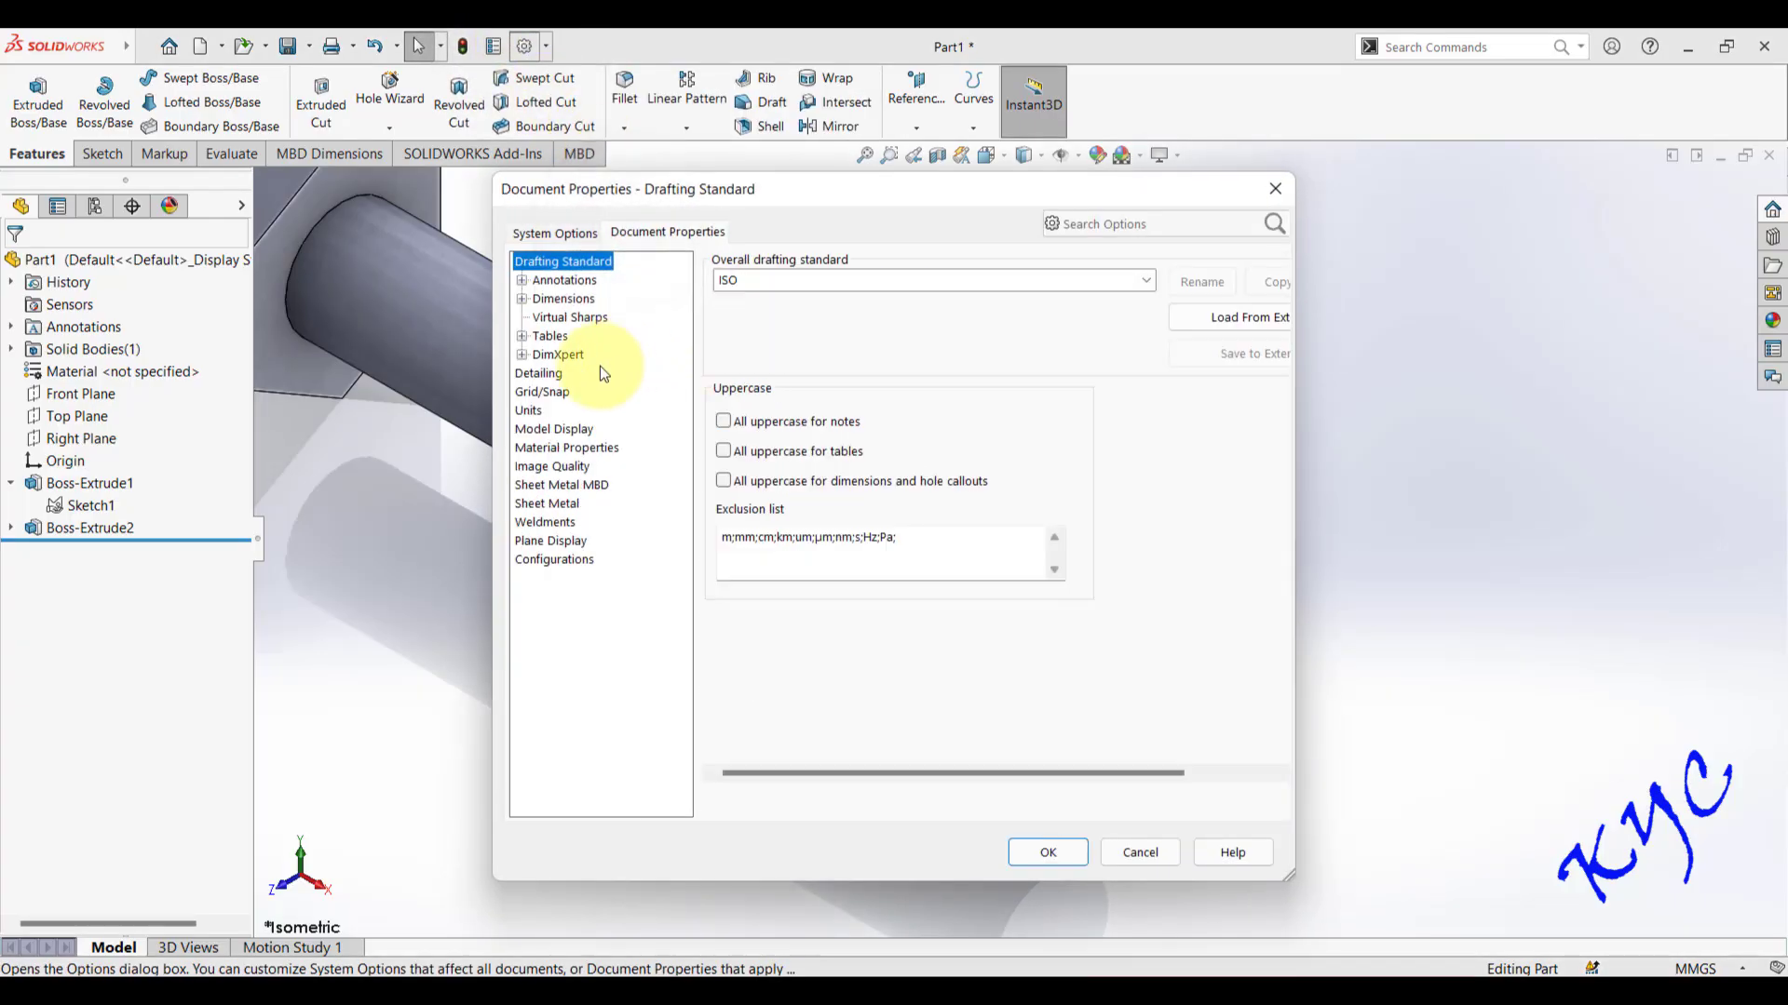
{"action": "left_click", "coordinate": [549, 382]}
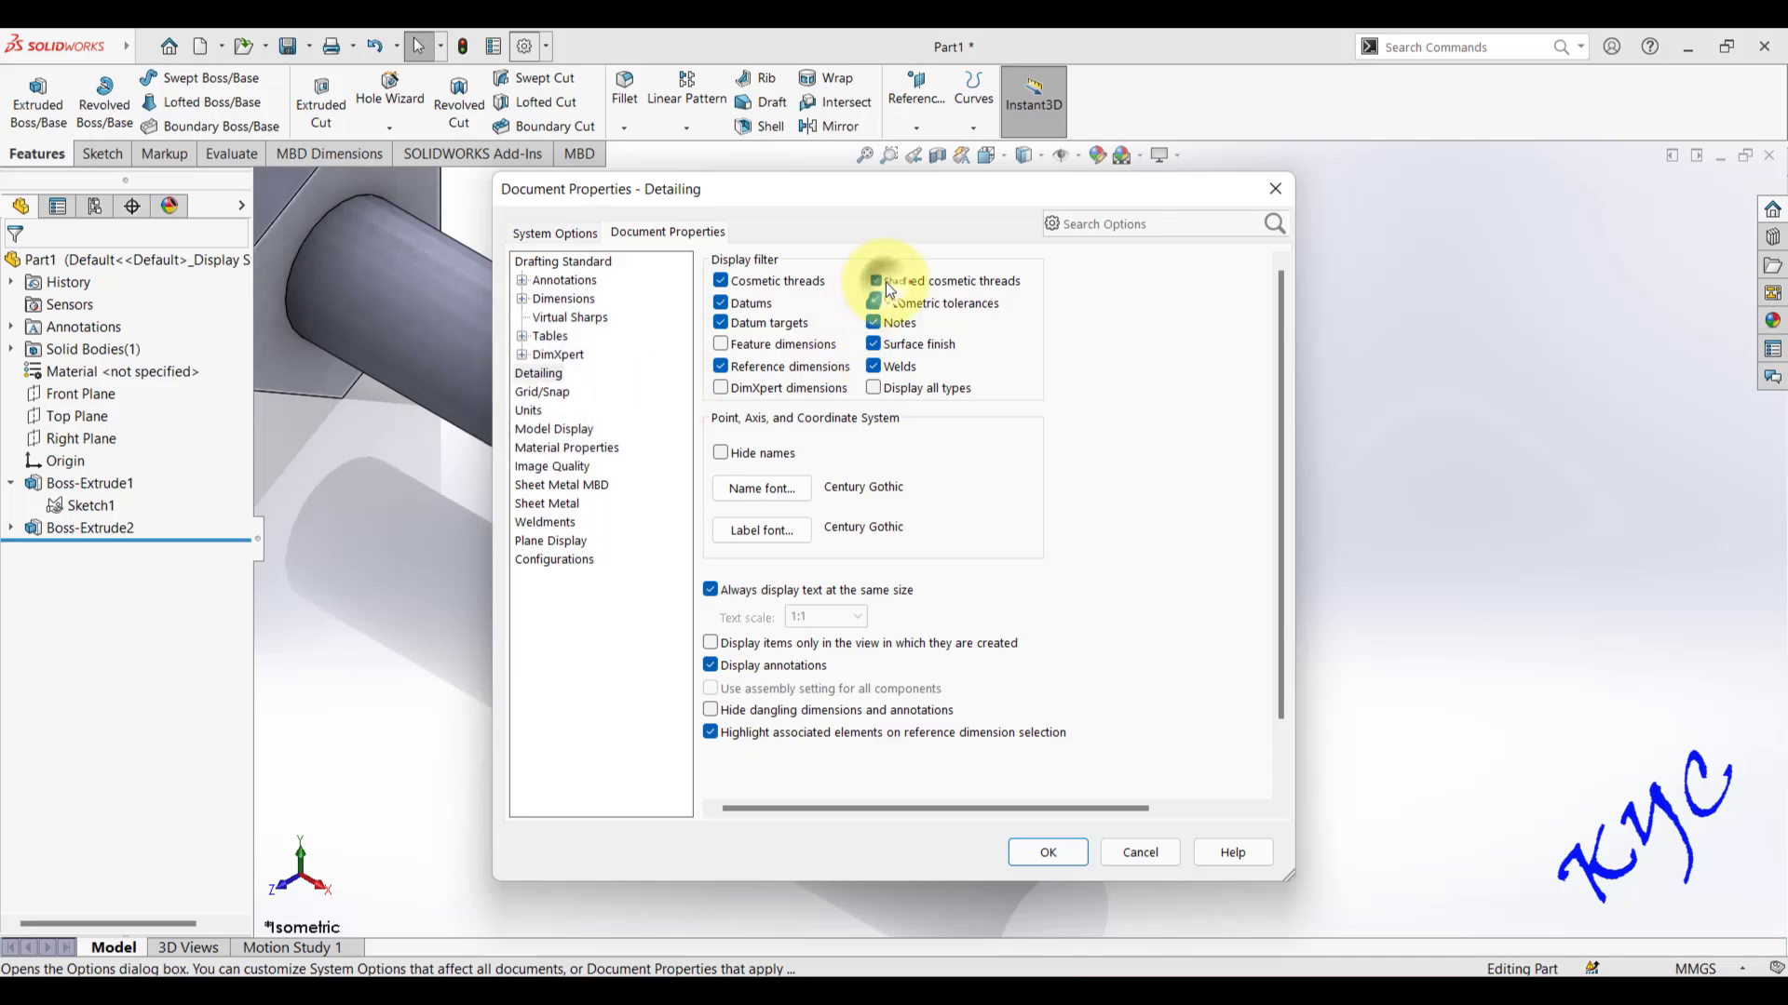
{"action": "left_click", "coordinate": [1076, 851]}
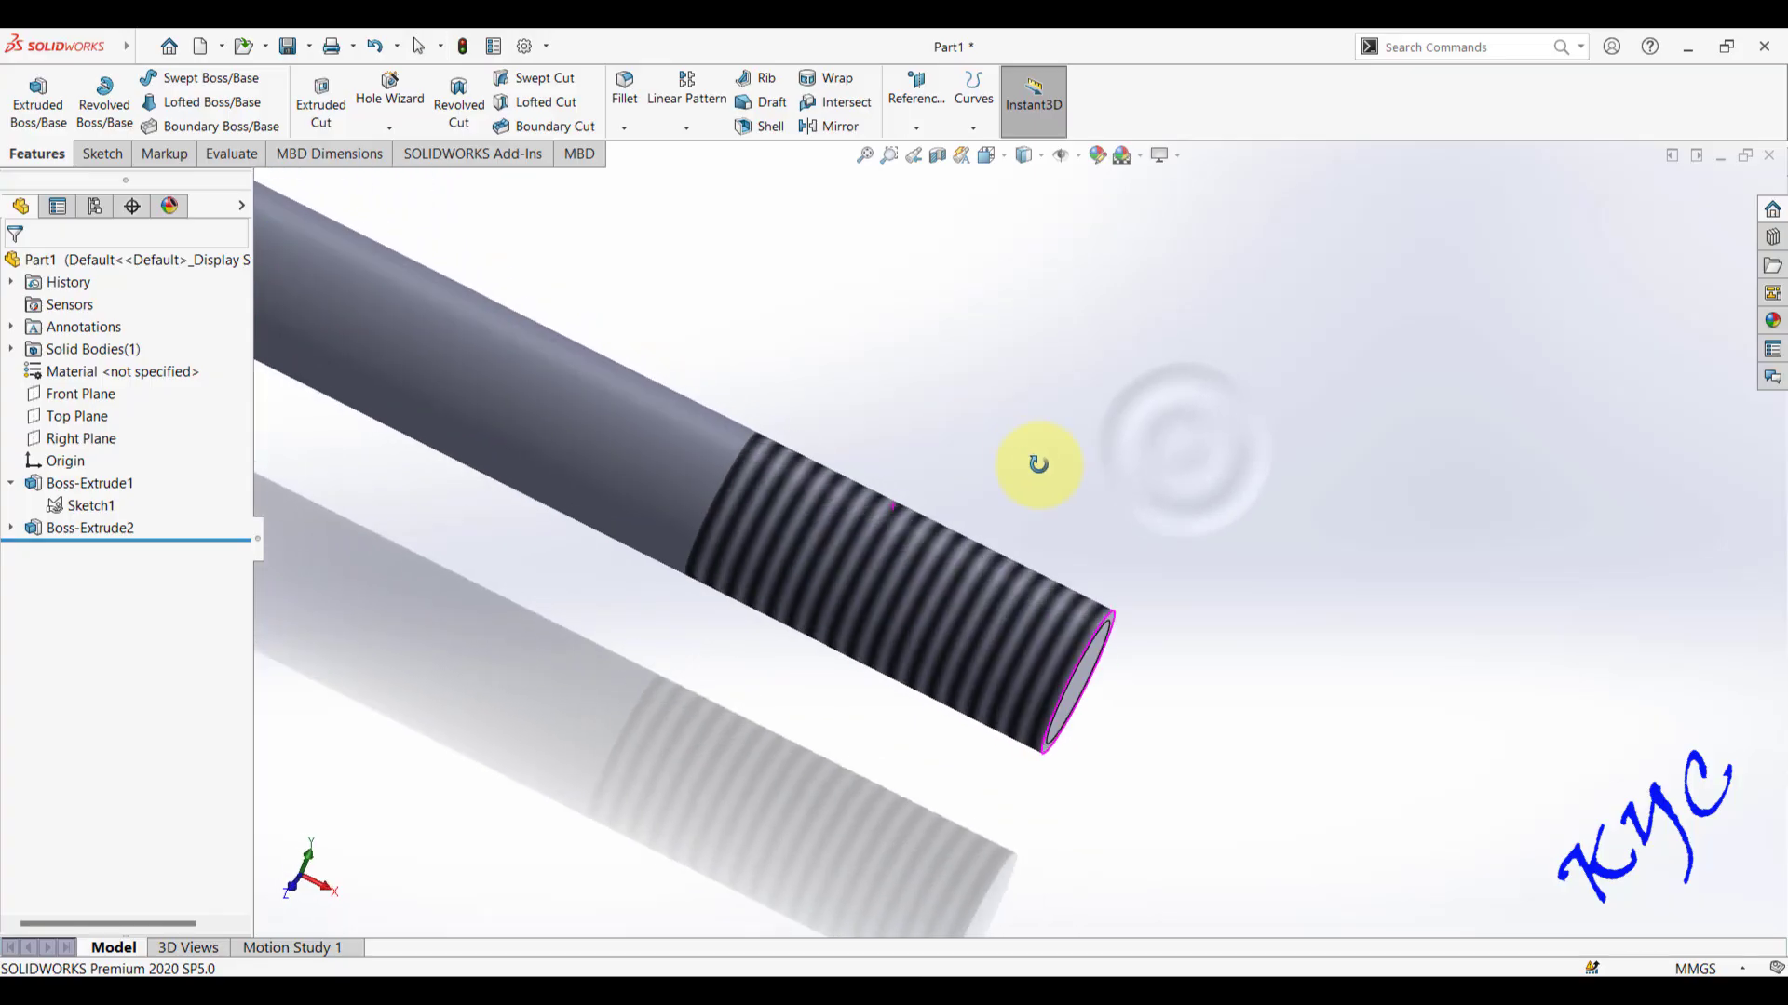
{"action": "scroll", "coordinate": [996, 443], "scroll_direction": "up", "scroll_amount": 2}
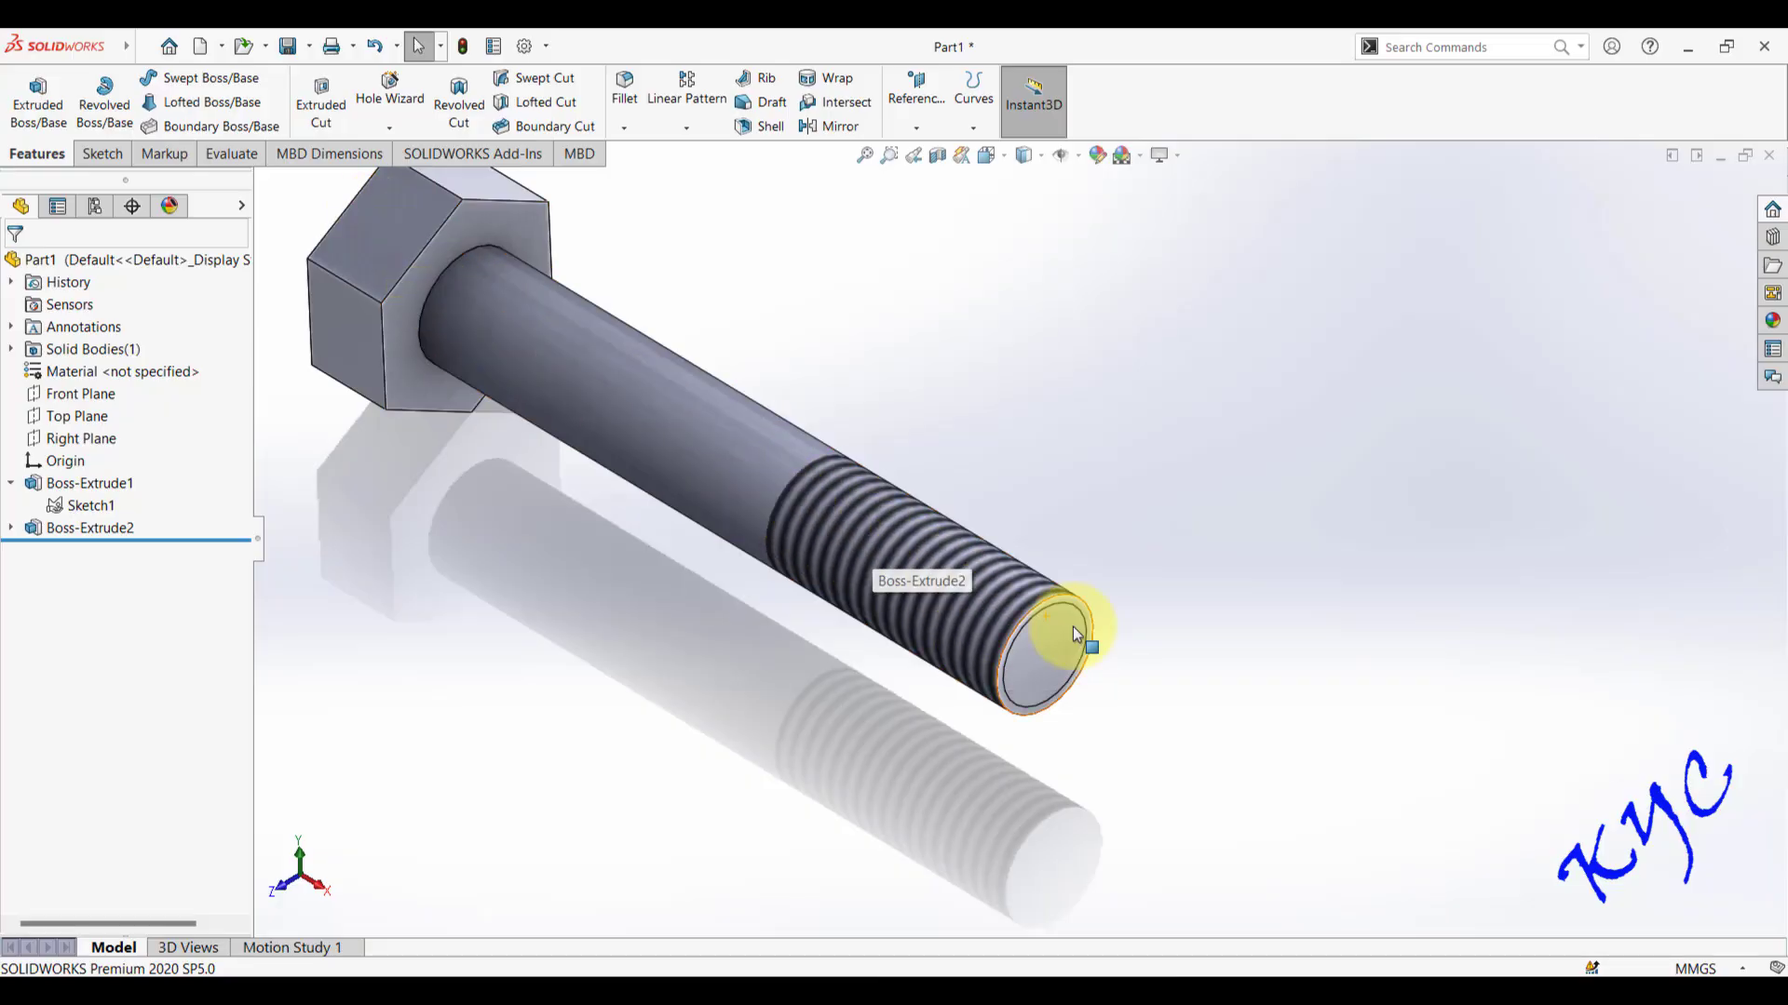
- Examine the shaded thread, shank and hex head of the bolt from several sides
{"action": "scroll", "coordinate": [1064, 588], "scroll_direction": "down", "scroll_amount": 5}
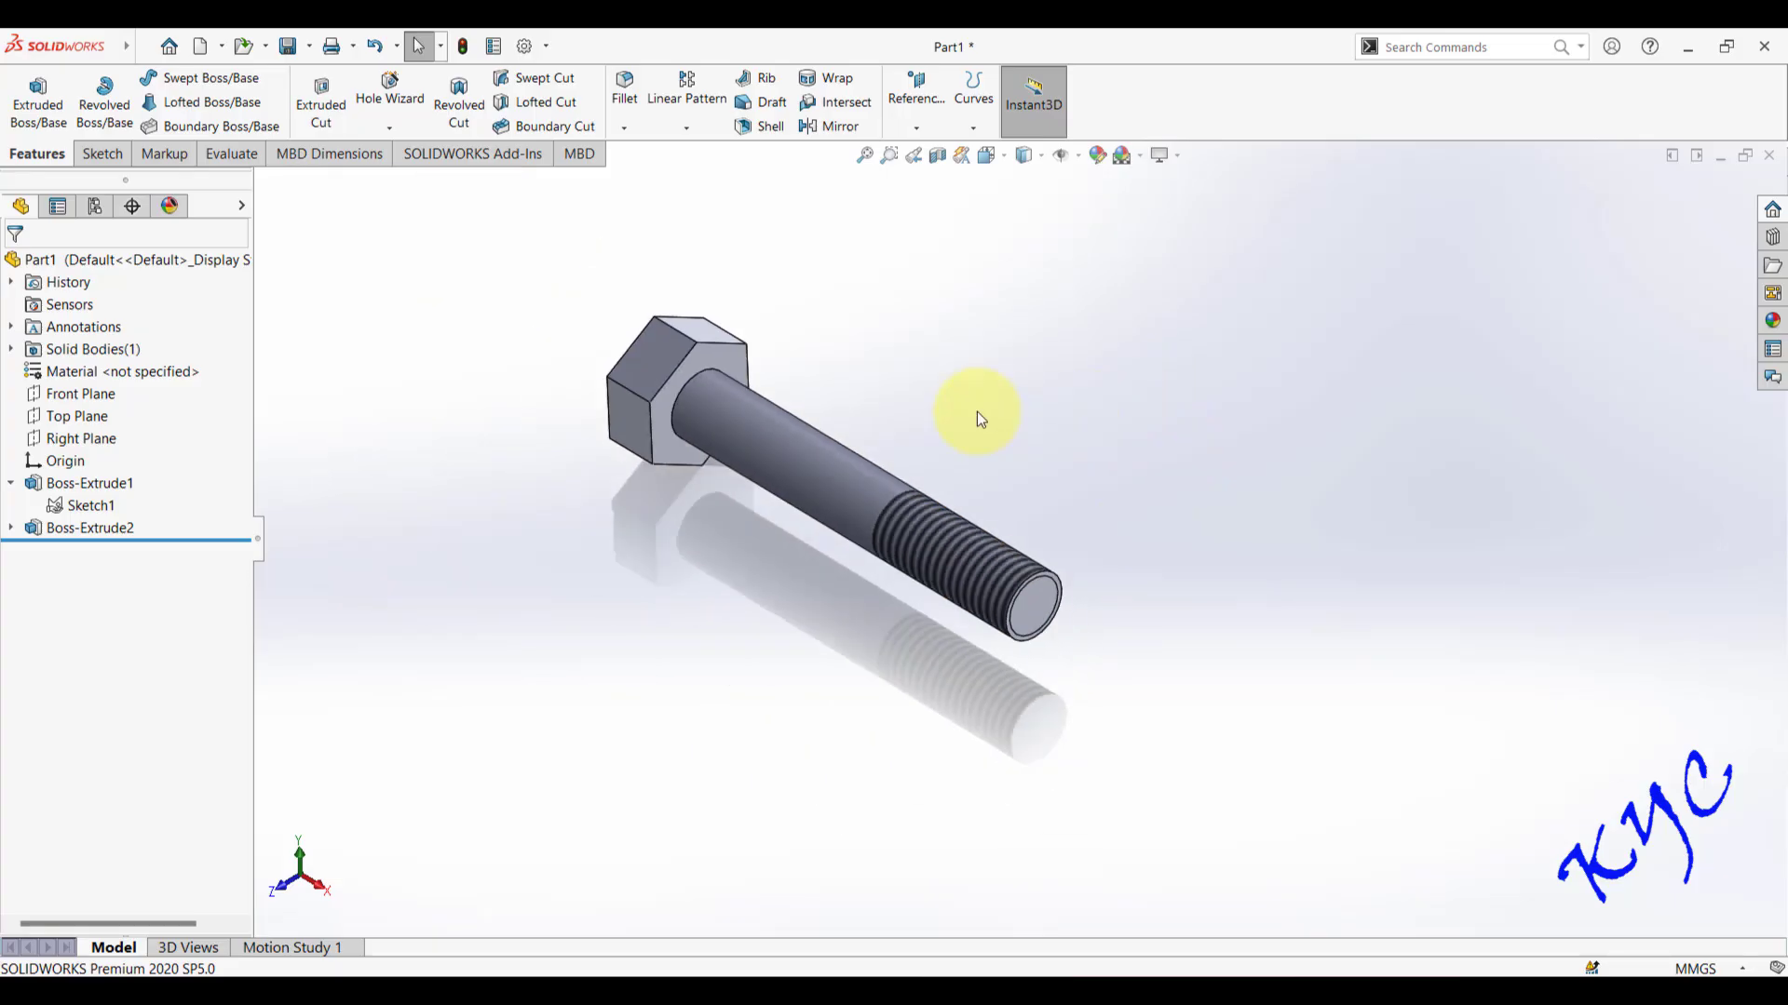
{"action": "middle_click_drag", "start_coordinate": [969, 410], "coordinate": [918, 527]}
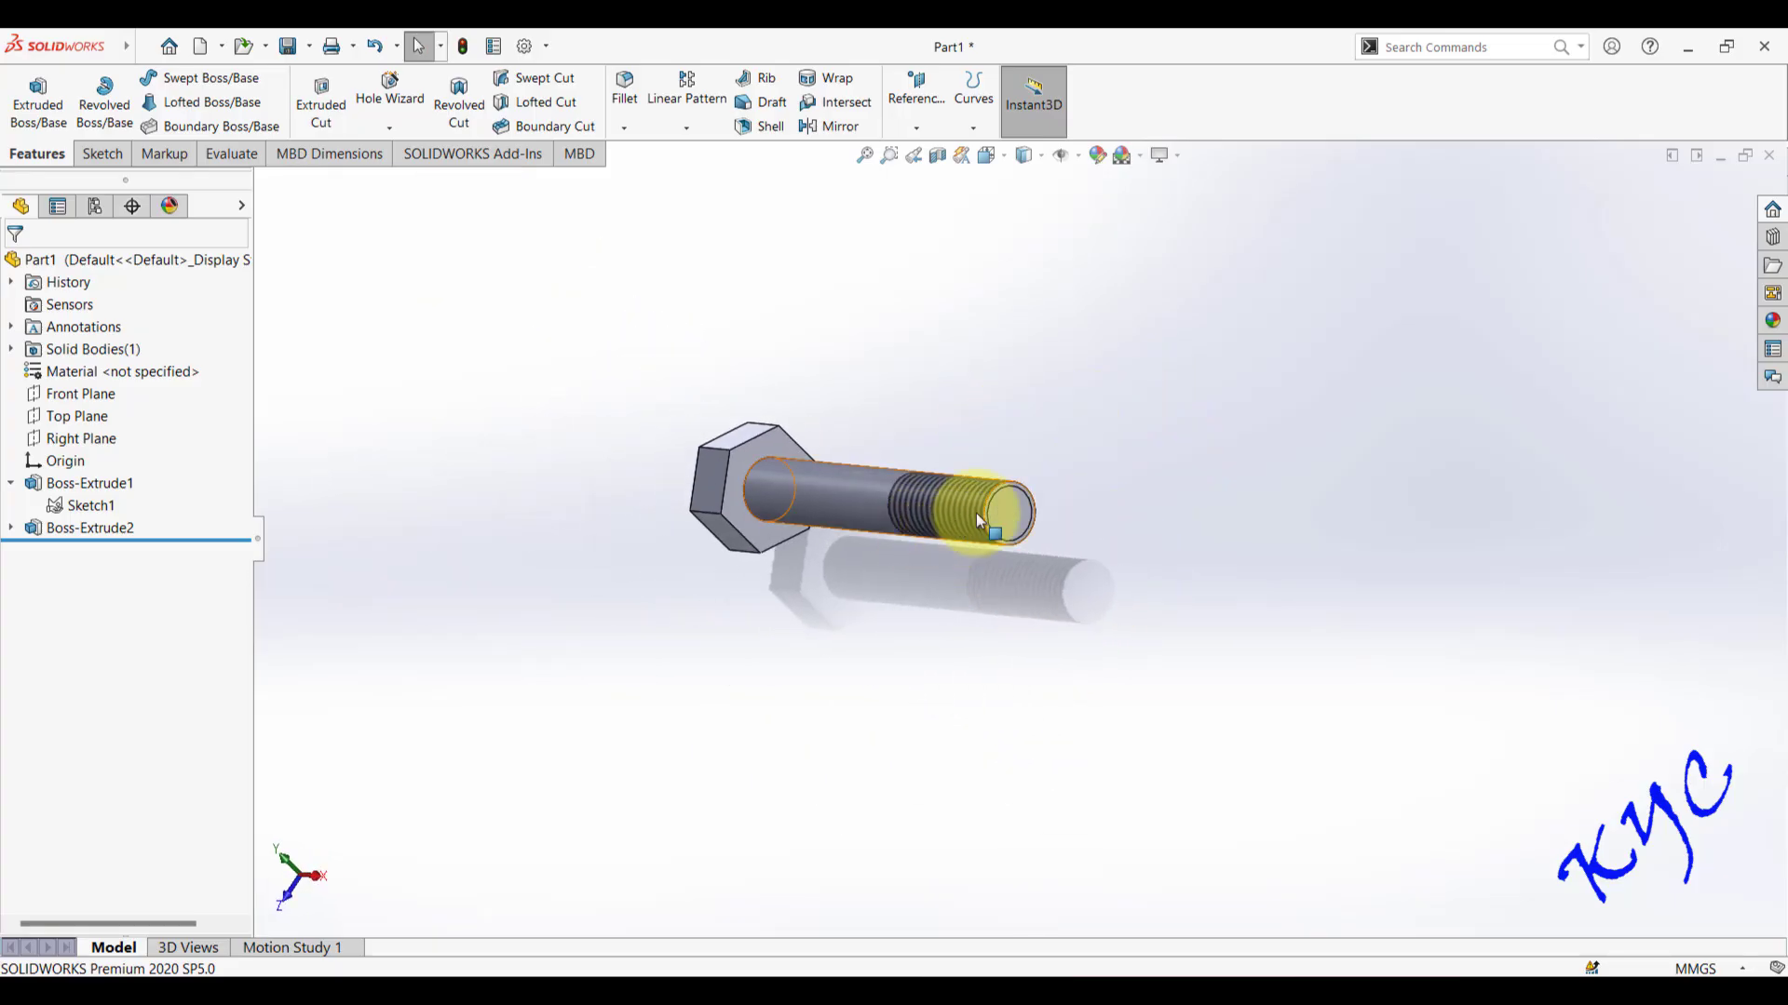
{"action": "scroll", "coordinate": [794, 415], "scroll_direction": "up", "scroll_amount": 4}
{"action": "middle_click_drag", "start_coordinate": [786, 397], "coordinate": [1049, 486]}
{"action": "key", "text": "ctrl+1"}
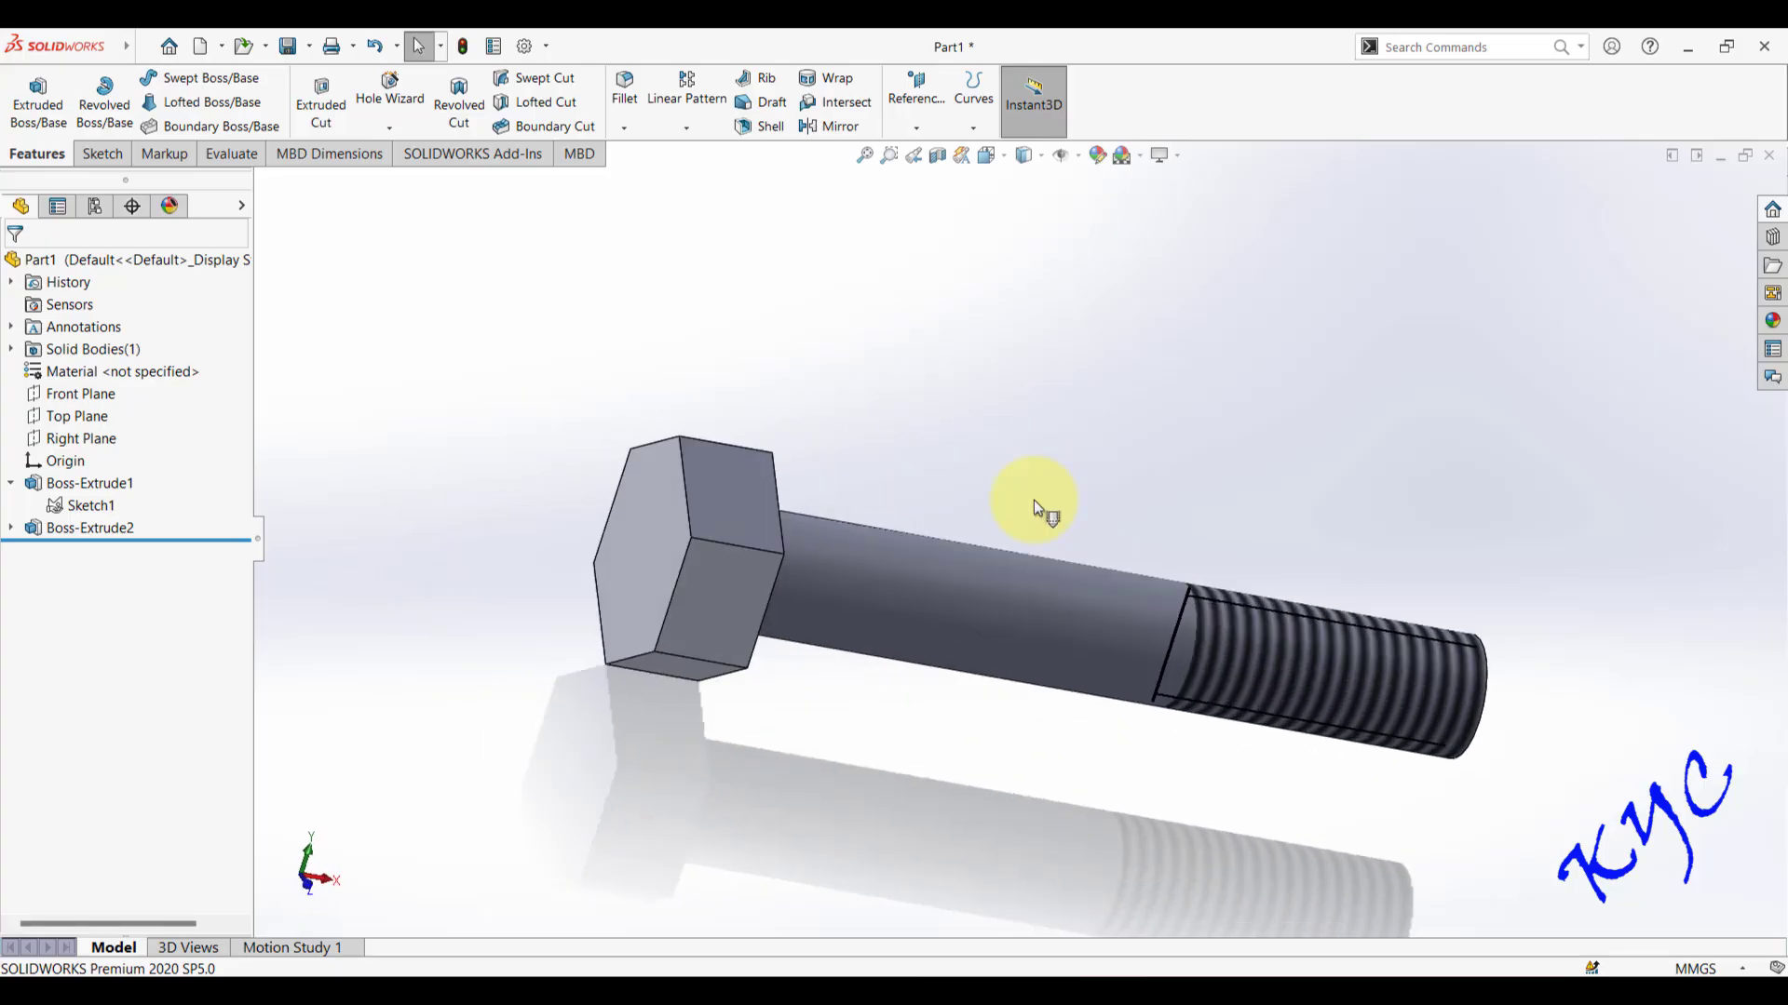
{"action": "middle_click_drag", "start_coordinate": [772, 350], "coordinate": [958, 534]}
{"action": "scroll", "coordinate": [957, 578], "scroll_direction": "up", "scroll_amount": 3}
- Sketch a circle of about 20.78 mm radius on the head's outer face, centred on the origin and reaching the hexagon's edge
{"action": "middle_click_drag", "start_coordinate": [997, 298], "coordinate": [885, 572]}
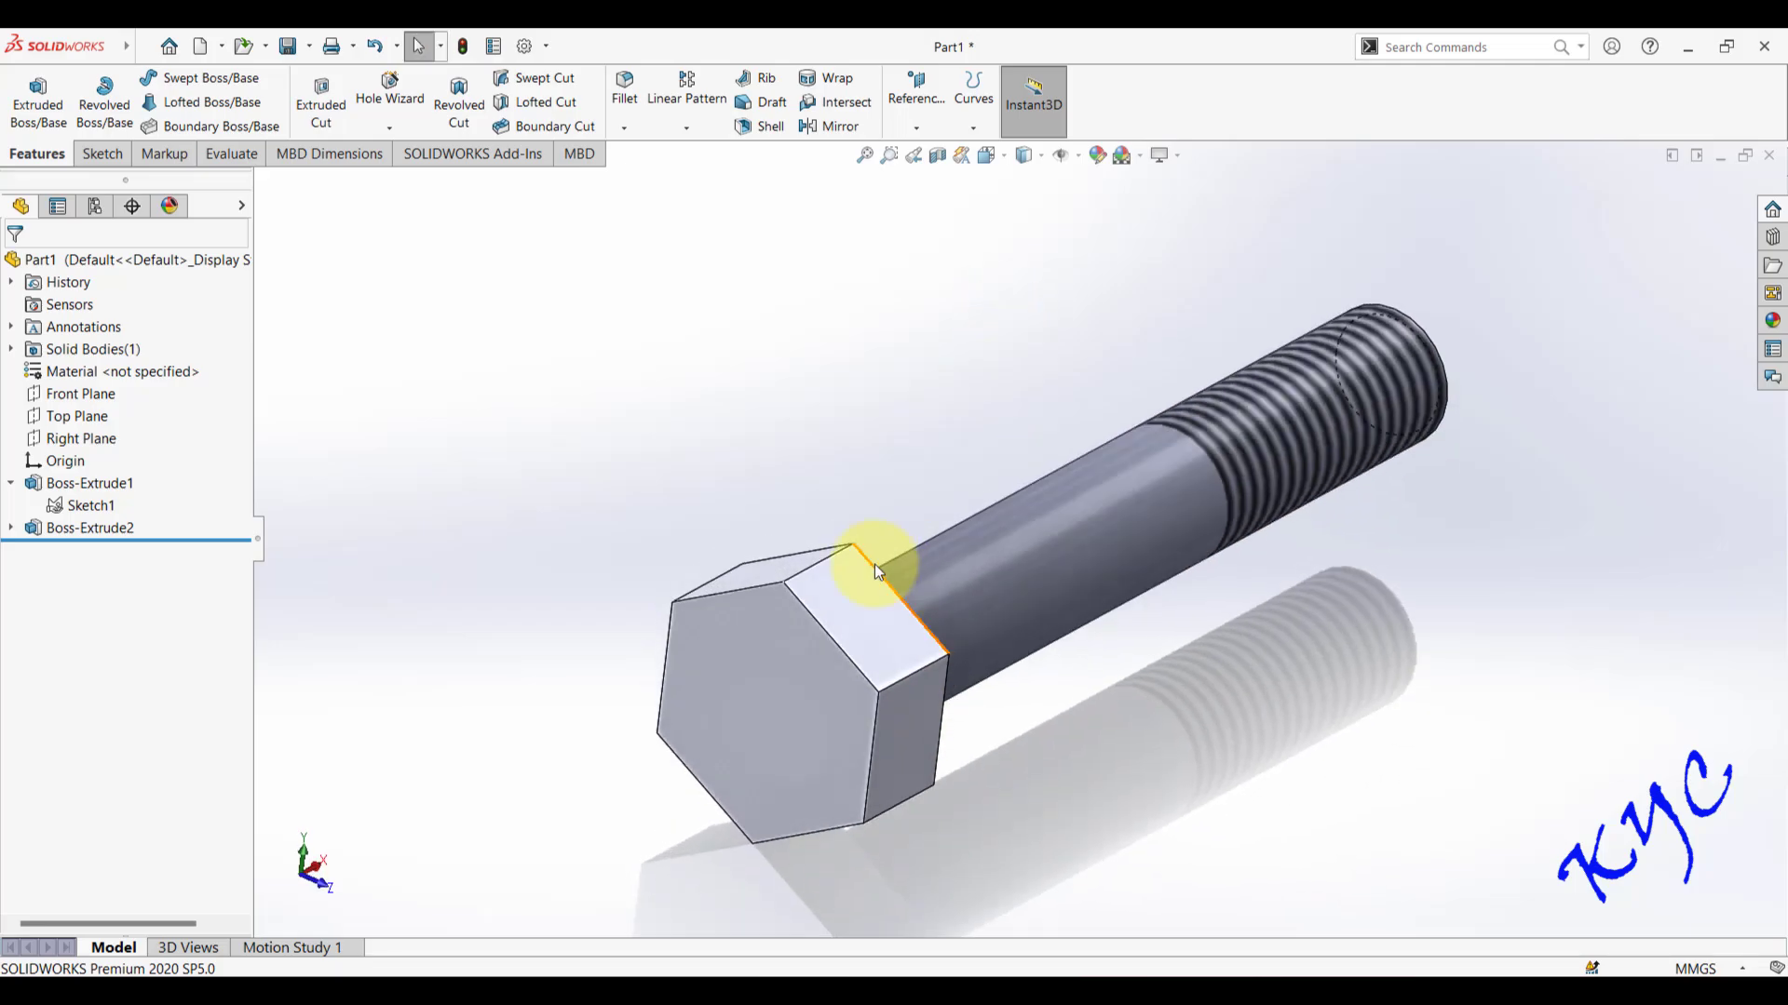
{"action": "right_click", "coordinate": [779, 674]}
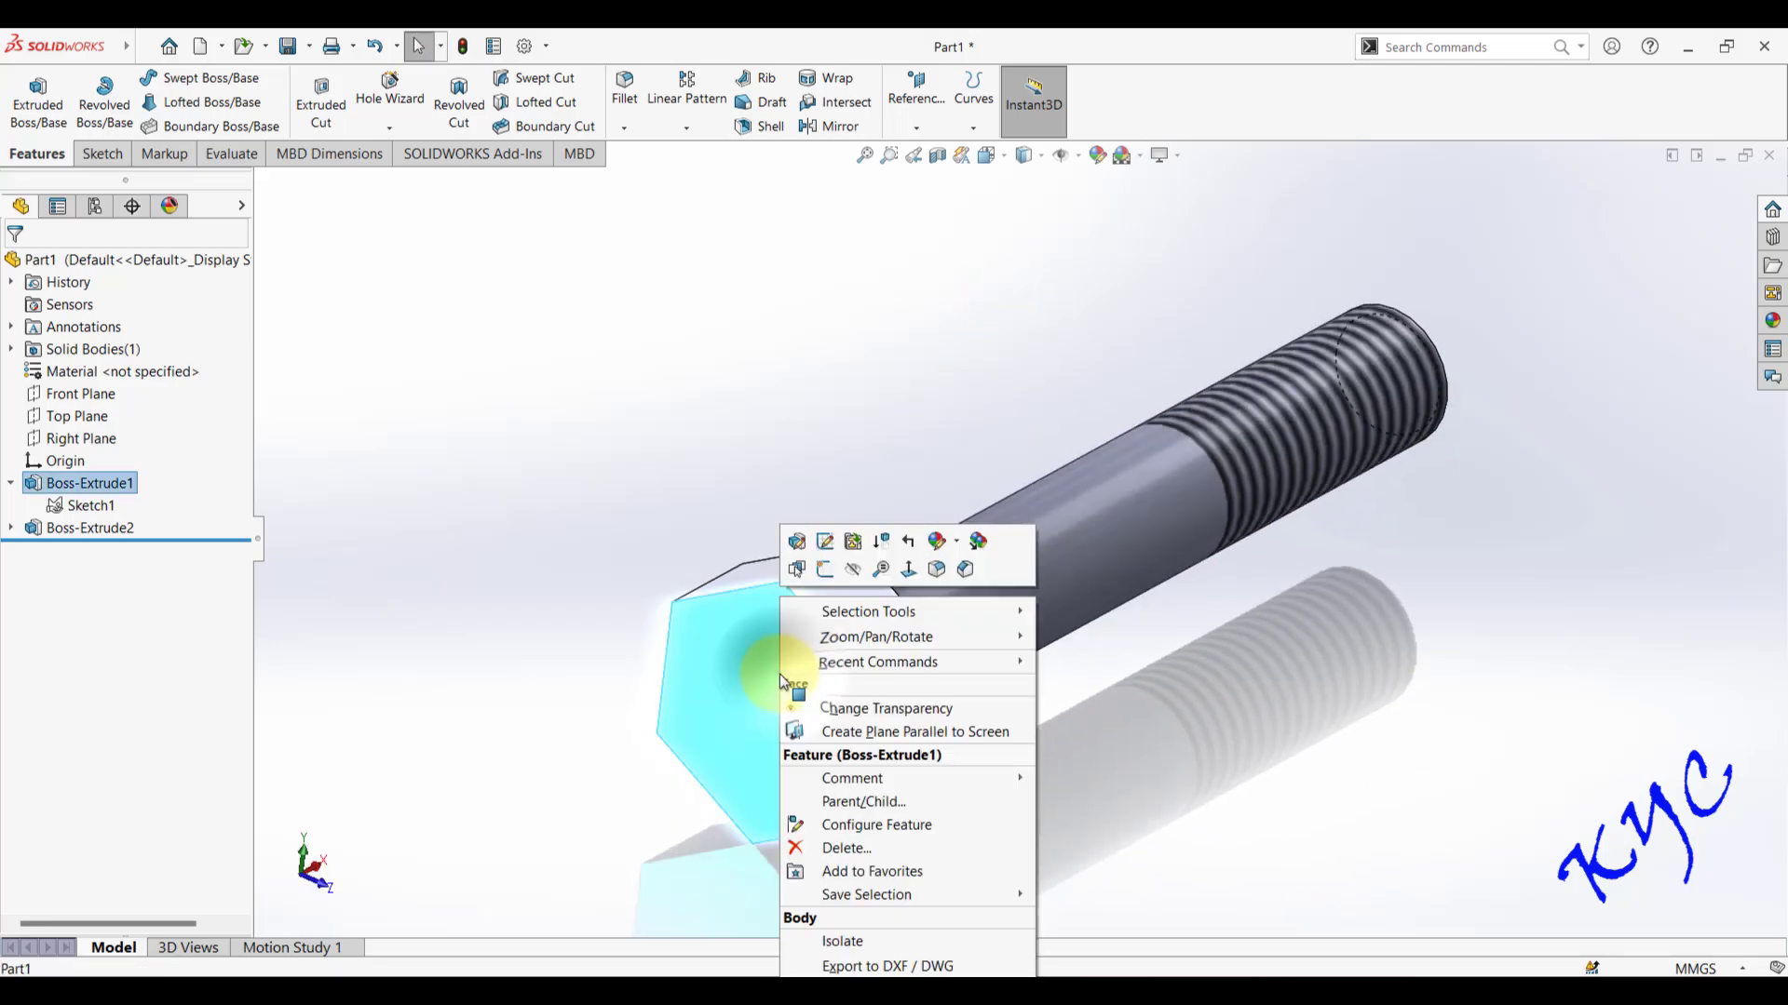
{"action": "left_click", "coordinate": [824, 570]}
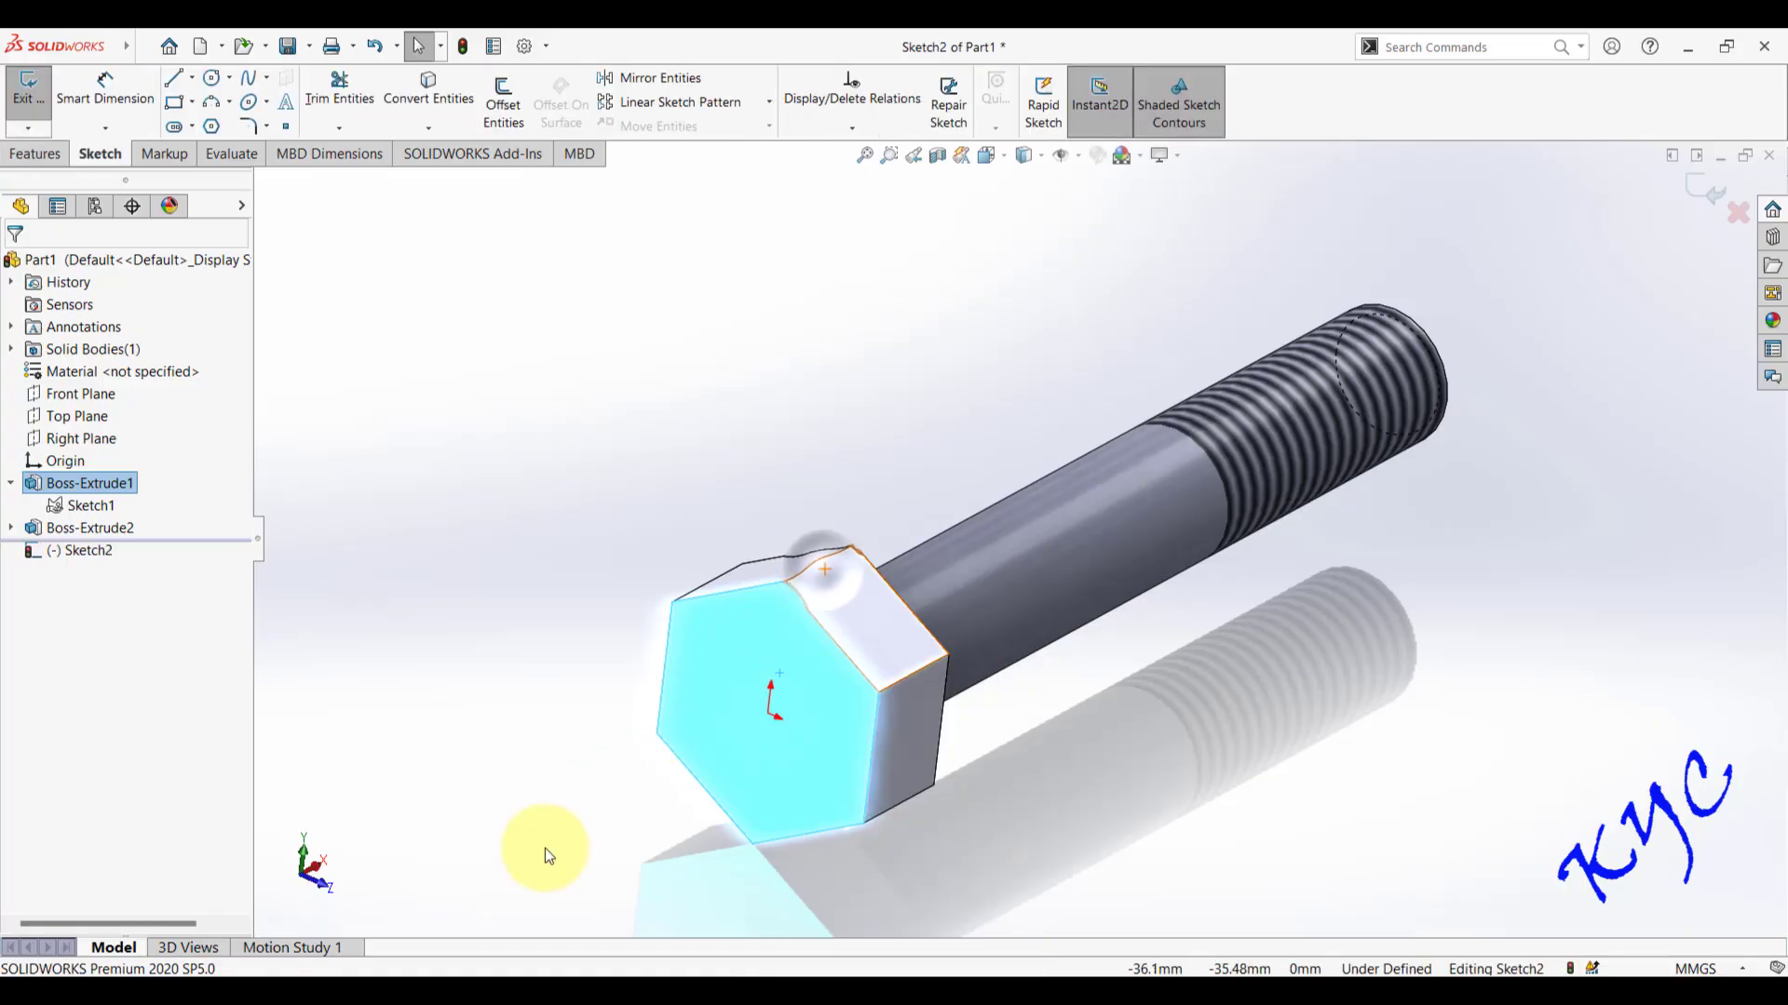
{"action": "left_click", "coordinate": [214, 81]}
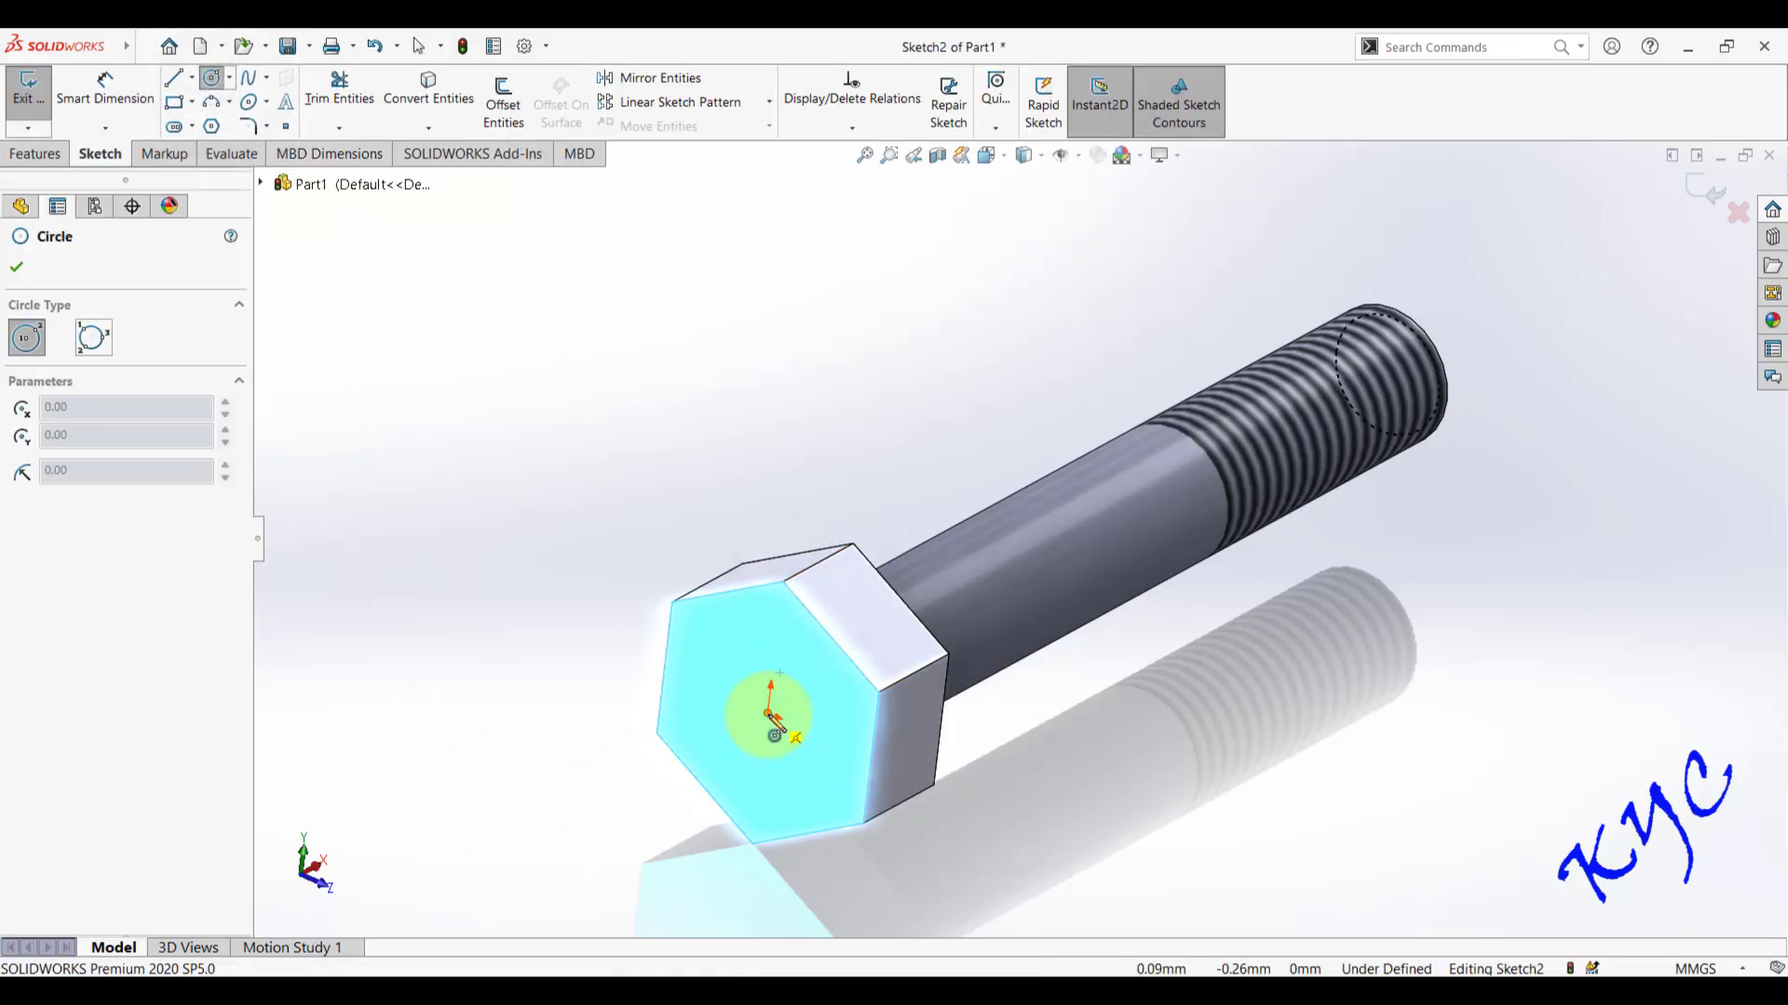
{"action": "left_click", "coordinate": [771, 715]}
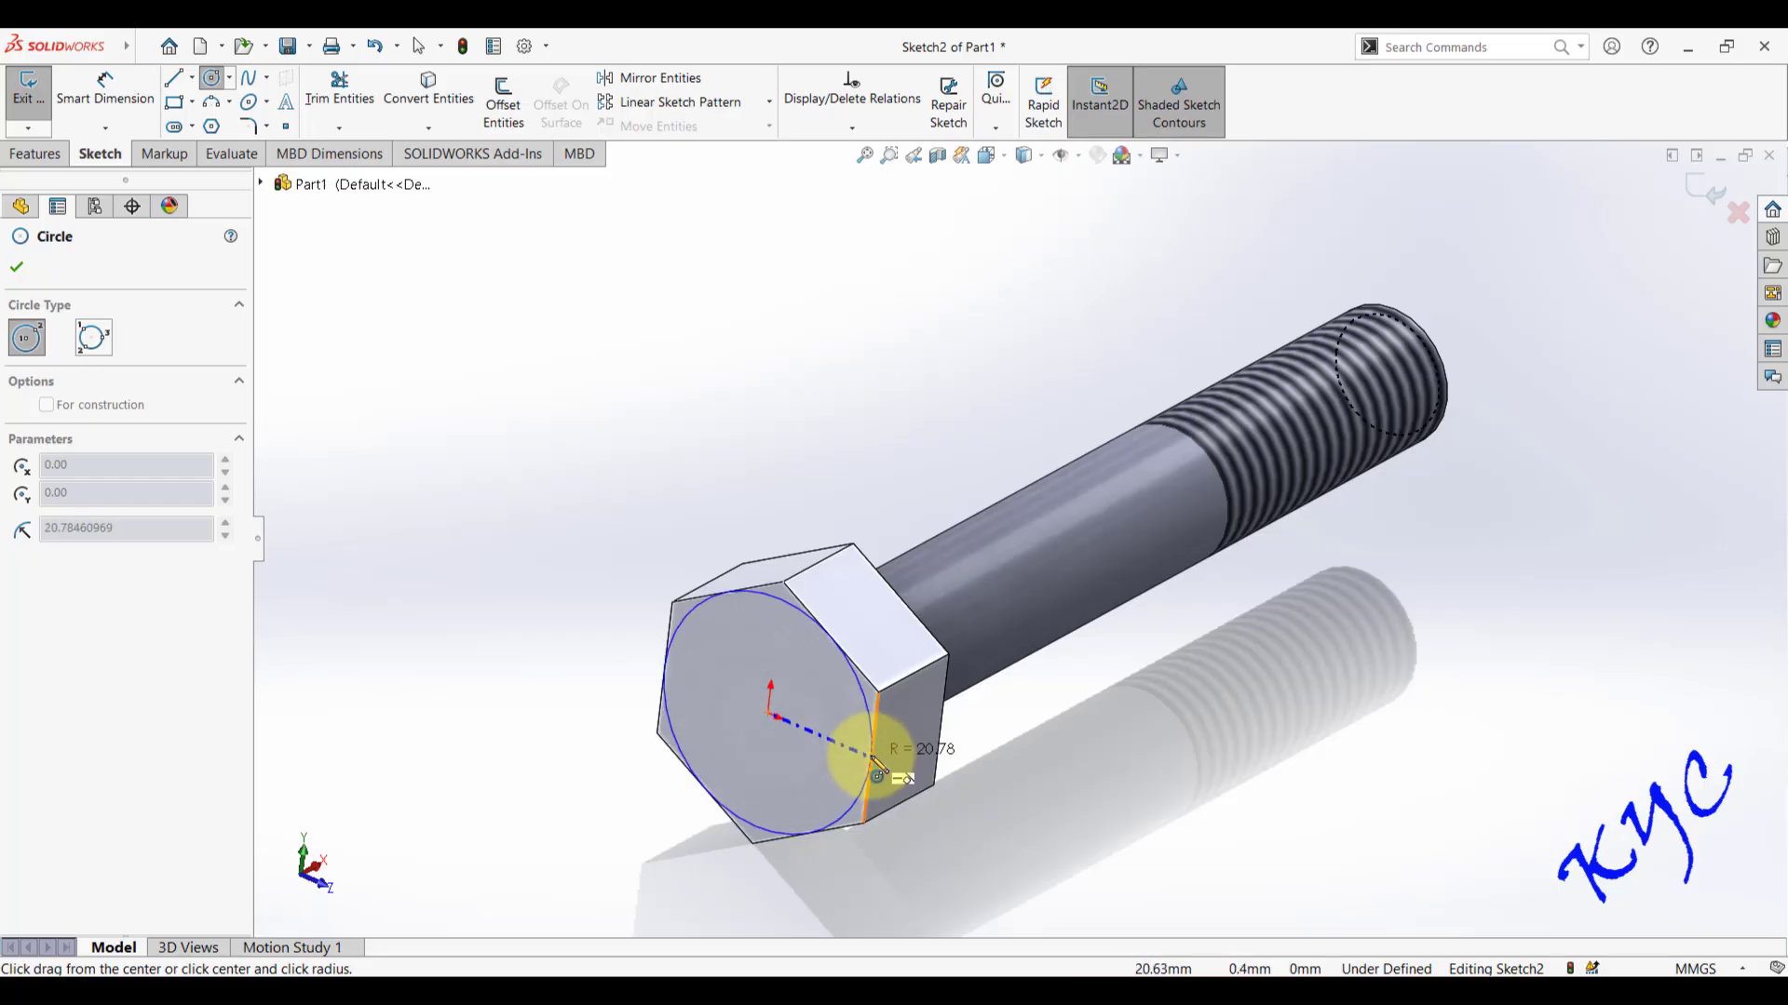
{"action": "left_click", "coordinate": [875, 761]}
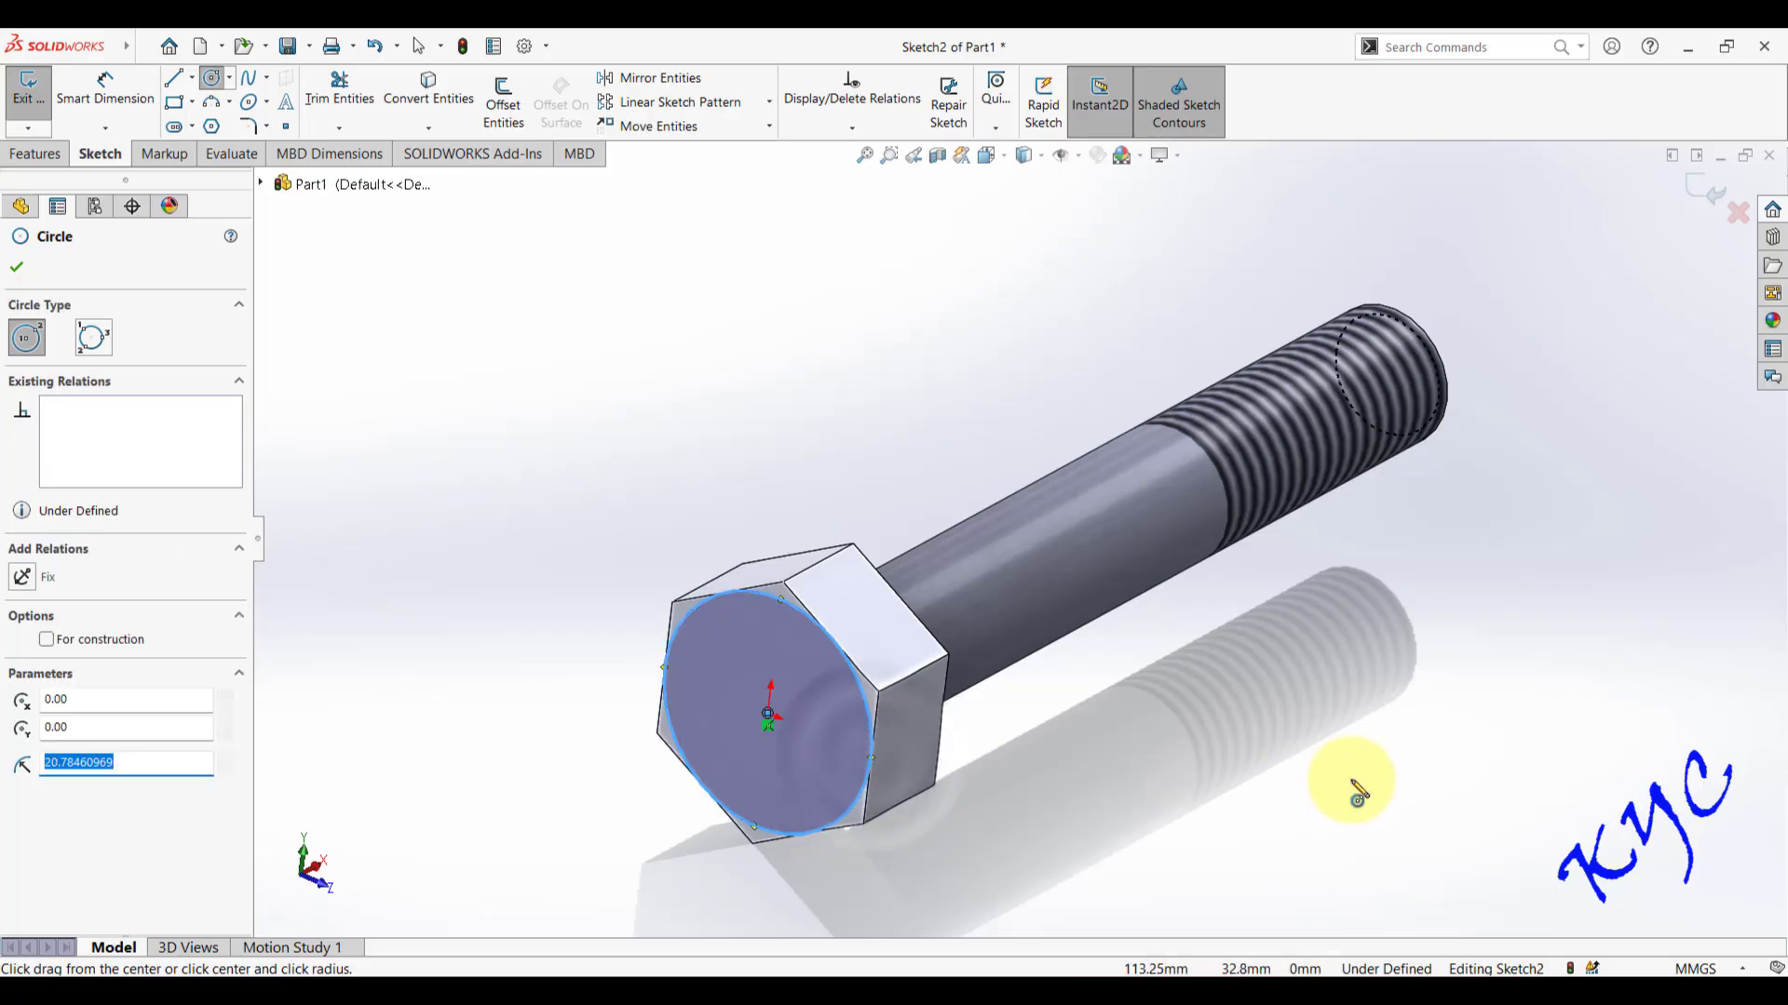
{"action": "left_click", "coordinate": [28, 88]}
{"action": "left_click", "coordinate": [1311, 750]}
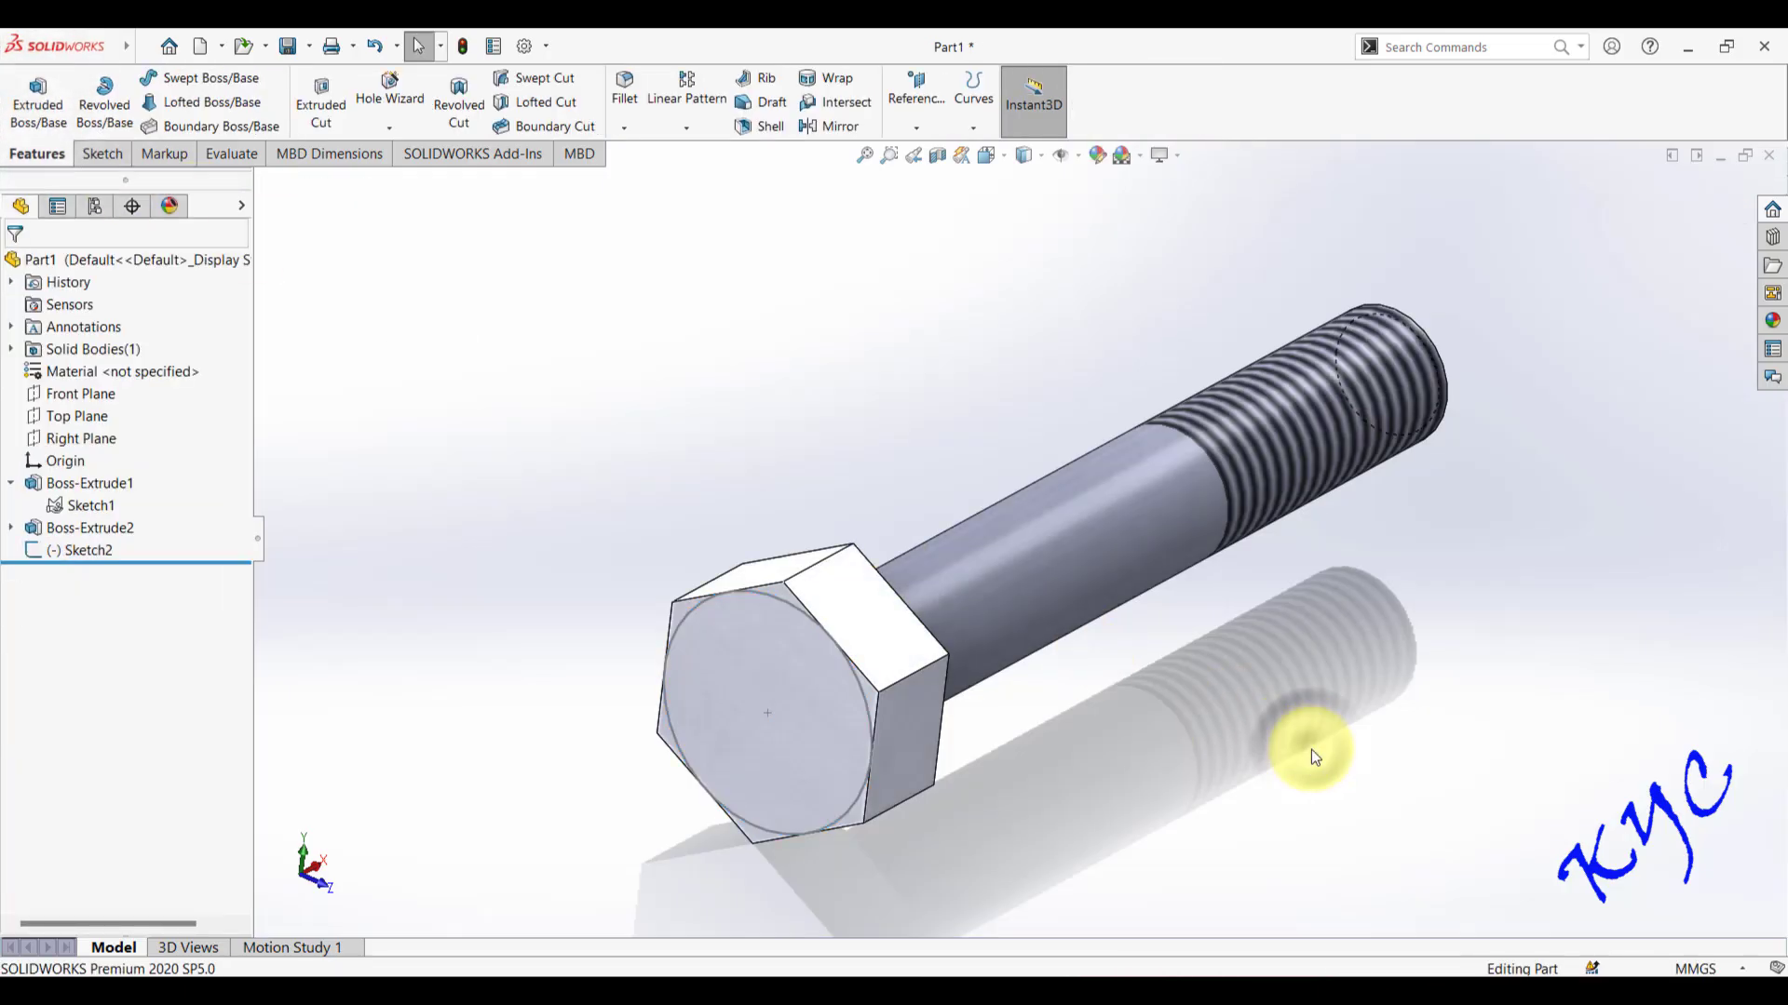
- Start an extruded cut from the head's circle sketch with a blind depth of 19.2 mm
{"action": "scroll", "coordinate": [1024, 708], "scroll_direction": "down", "scroll_amount": 5}
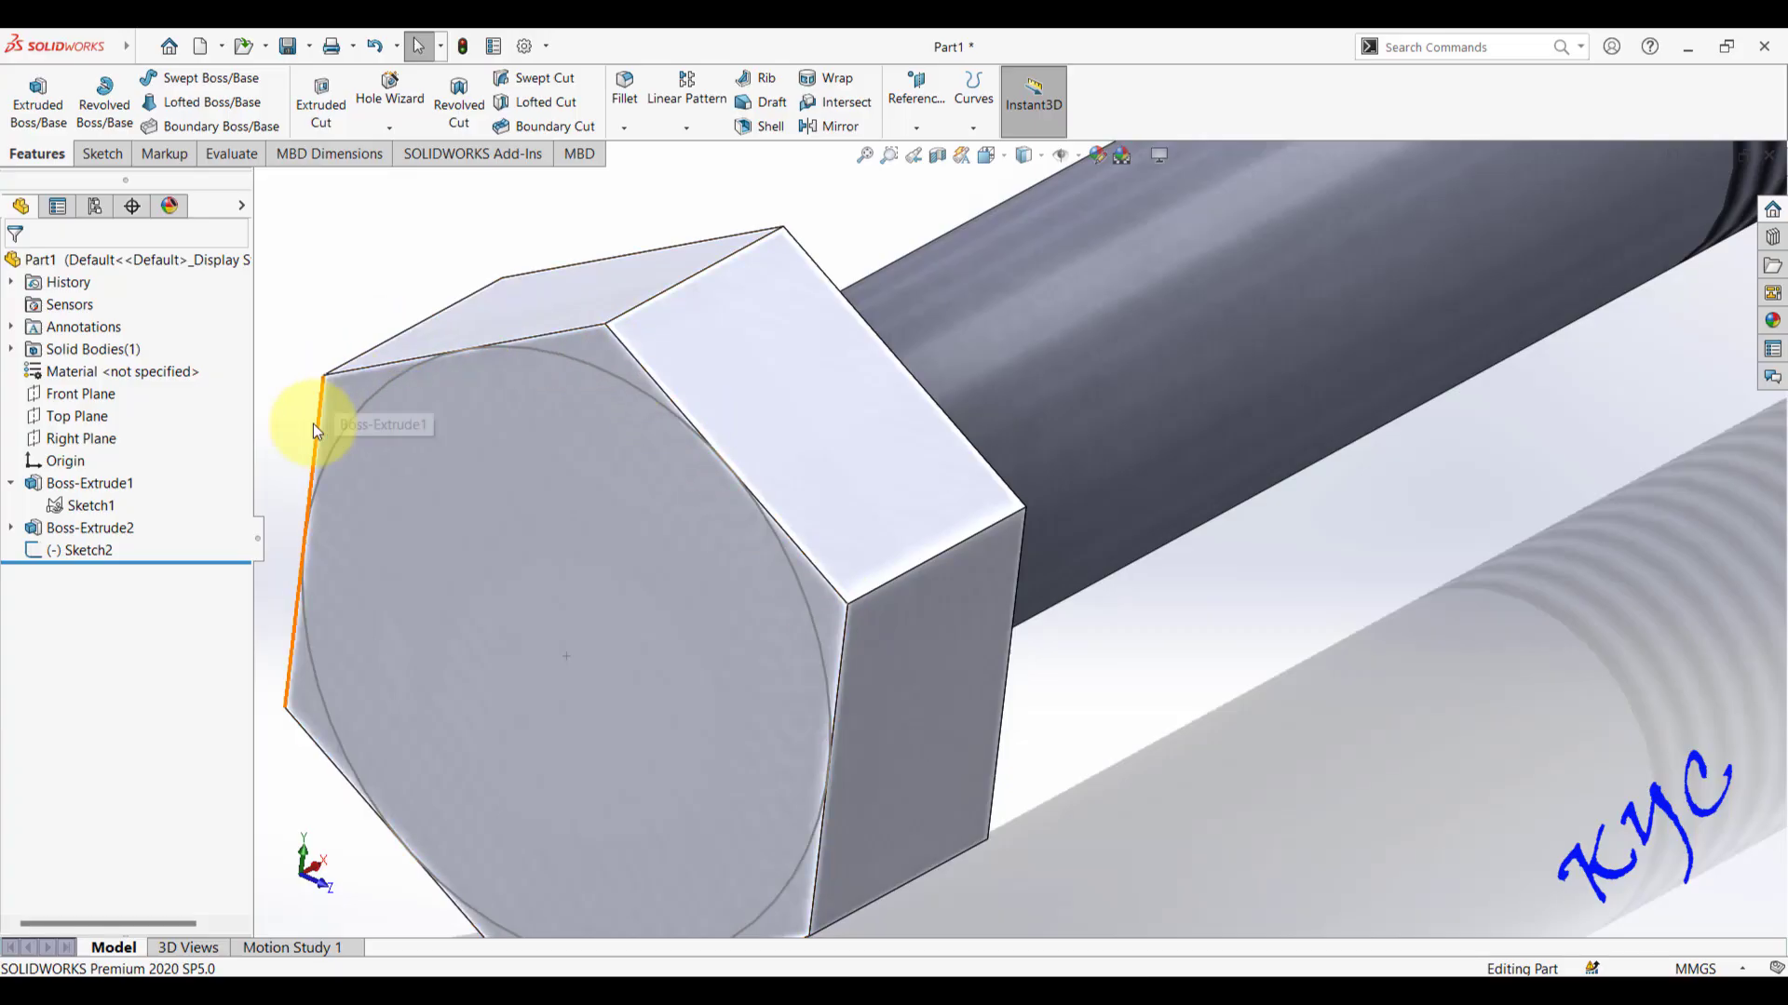
{"action": "scroll", "coordinate": [748, 636], "scroll_direction": "up", "scroll_amount": 3}
{"action": "scroll", "coordinate": [748, 637], "scroll_direction": "up", "scroll_amount": 2}
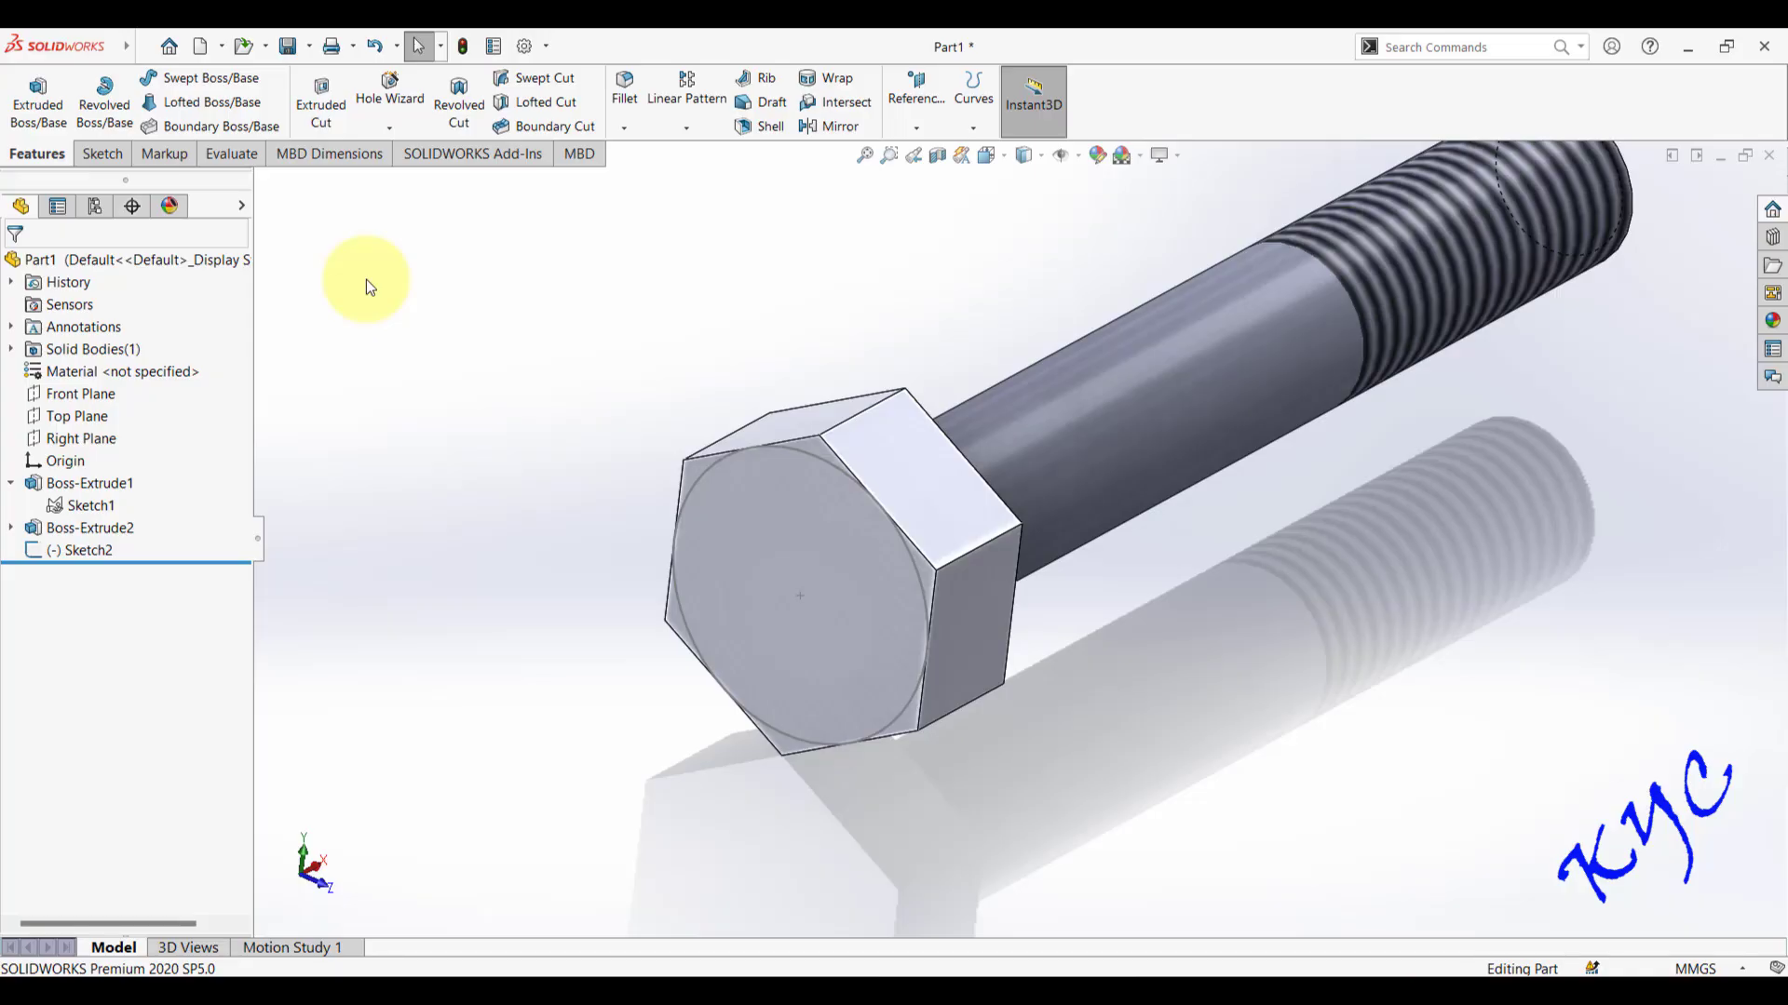
{"action": "left_click", "coordinate": [100, 549]}
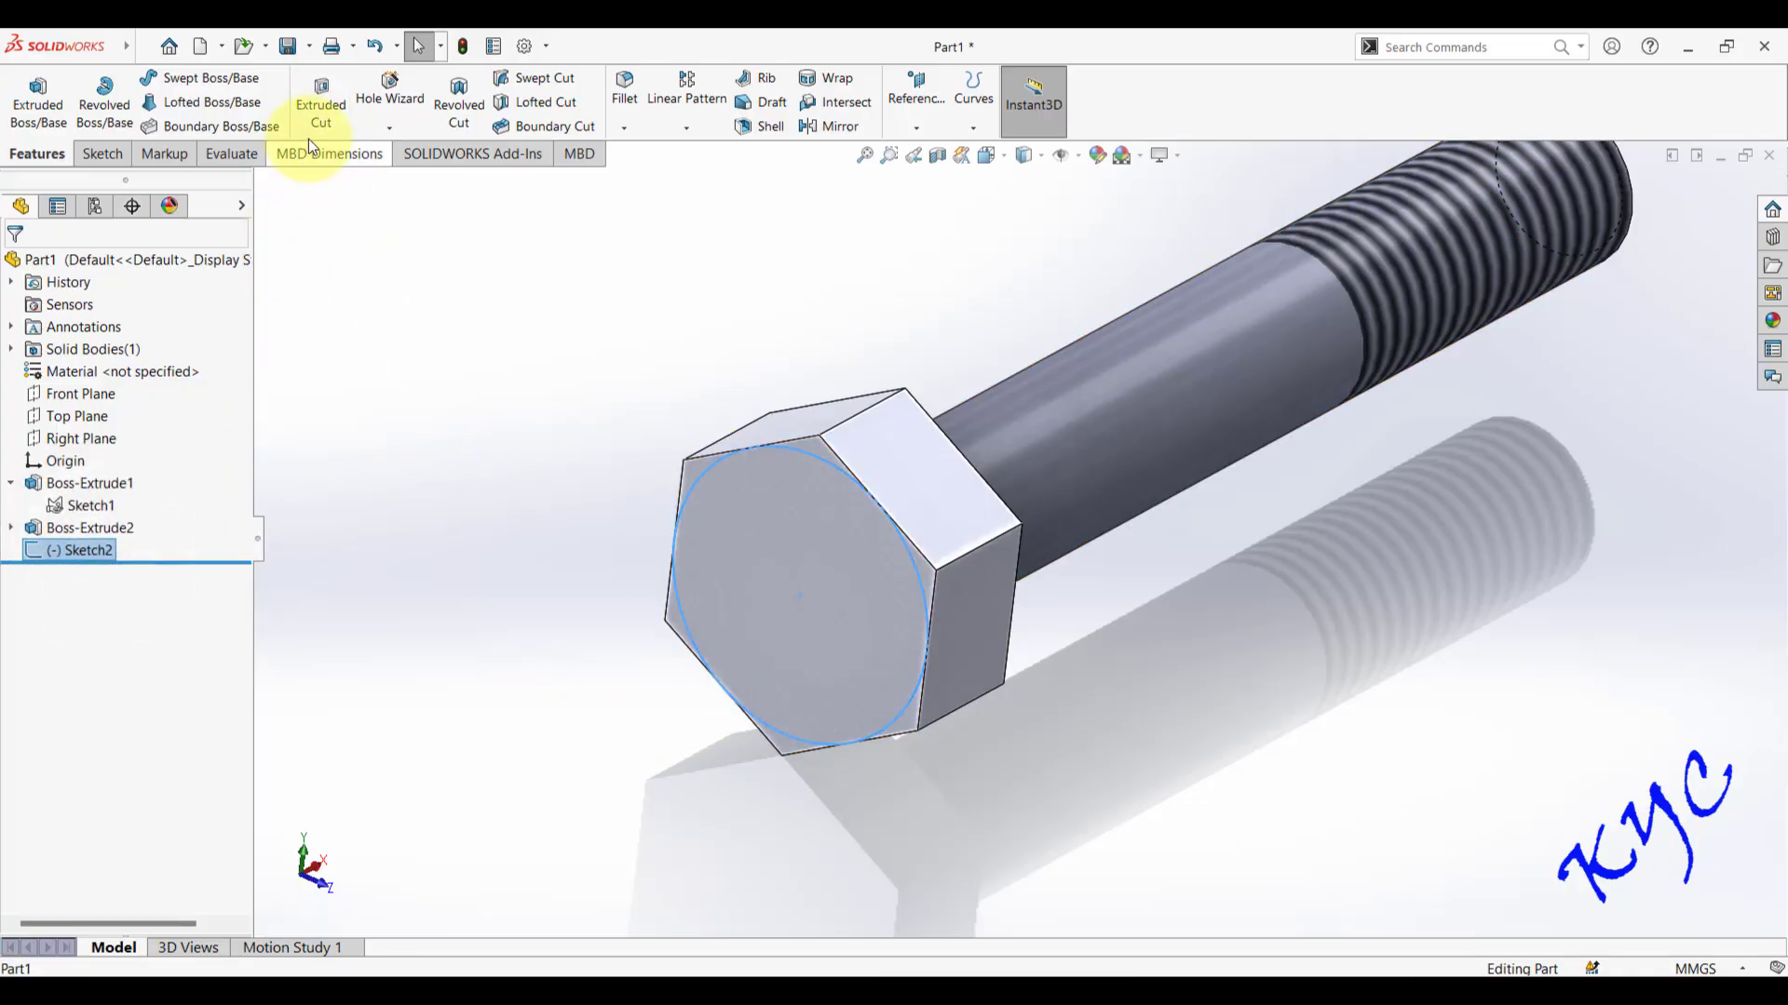
{"action": "left_click", "coordinate": [326, 109]}
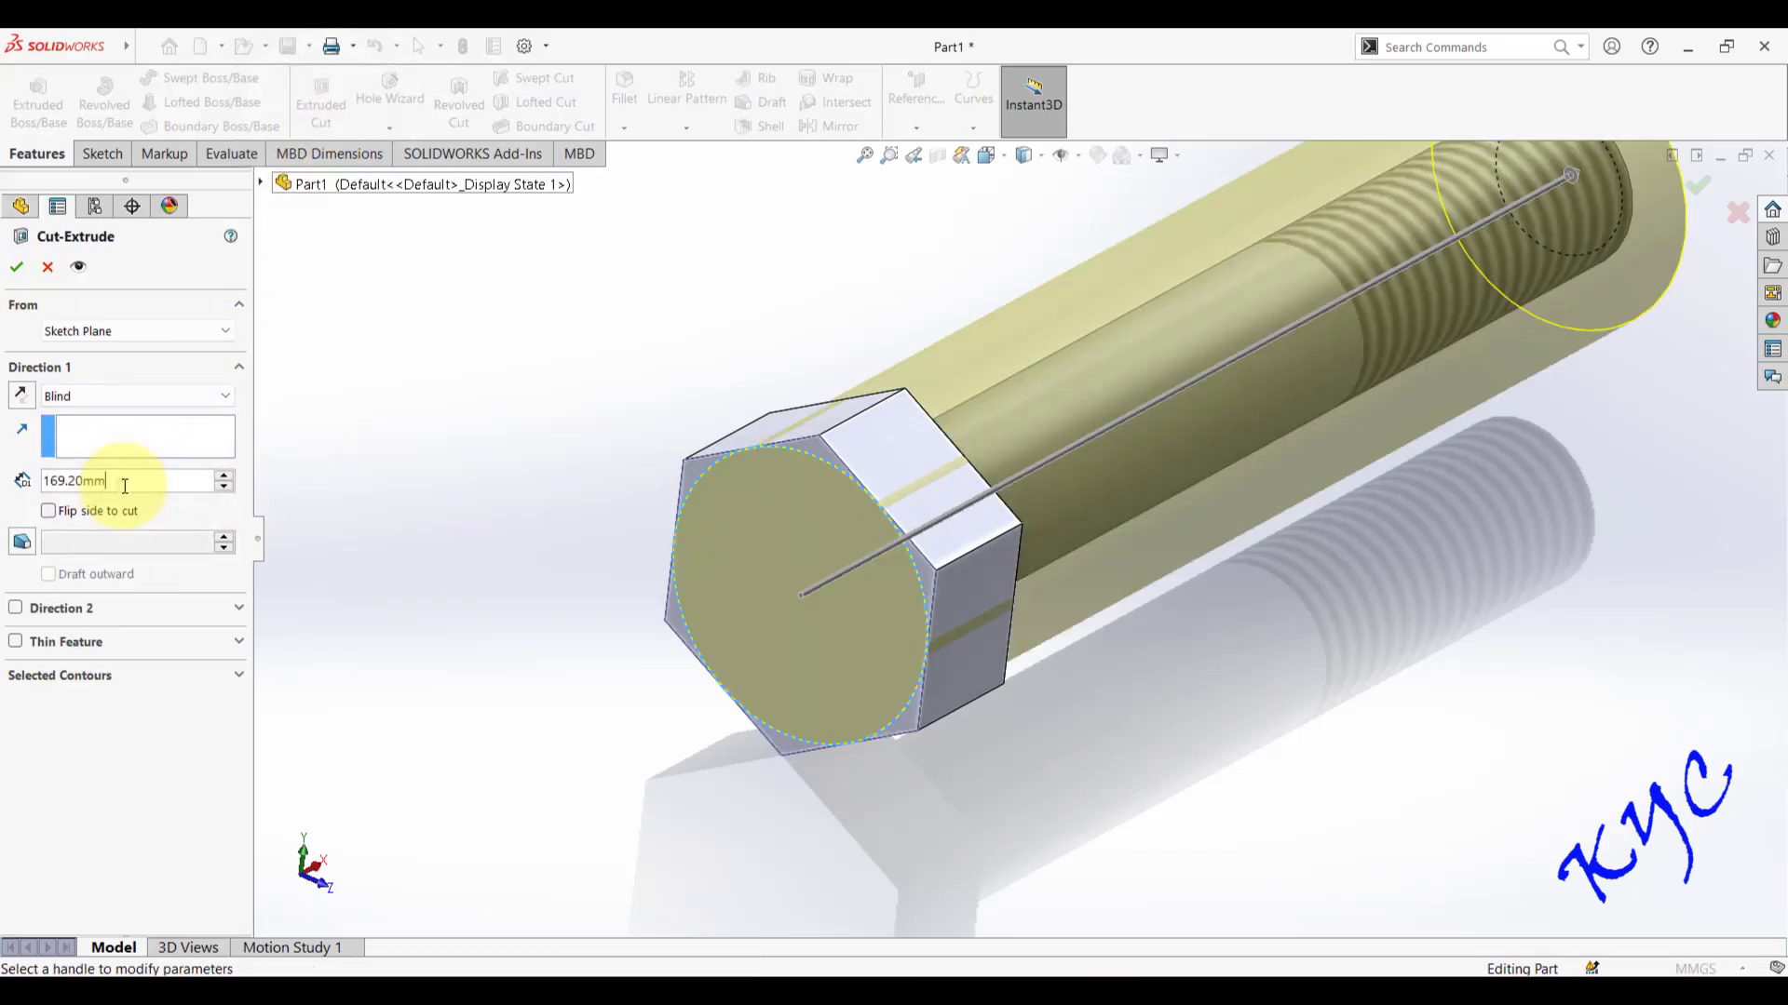
{"action": "type", "text": "19.2"}
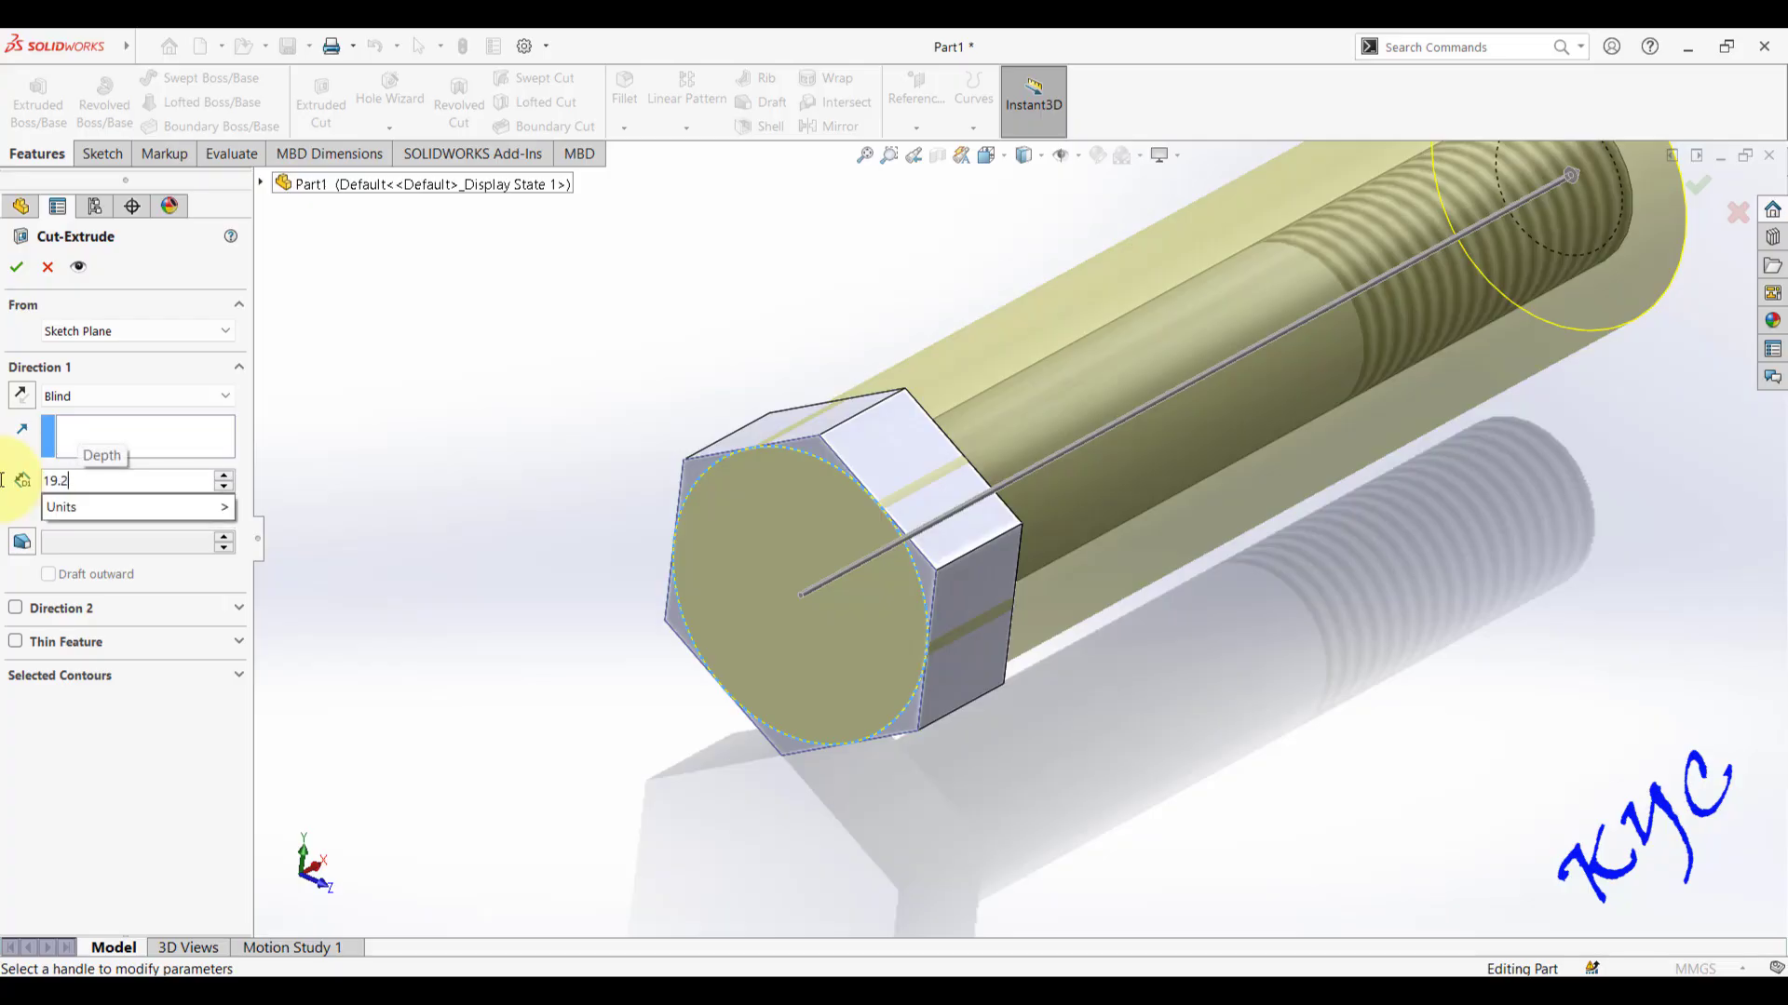
{"action": "key", "text": "Return"}
{"action": "left_click", "coordinate": [421, 496]}
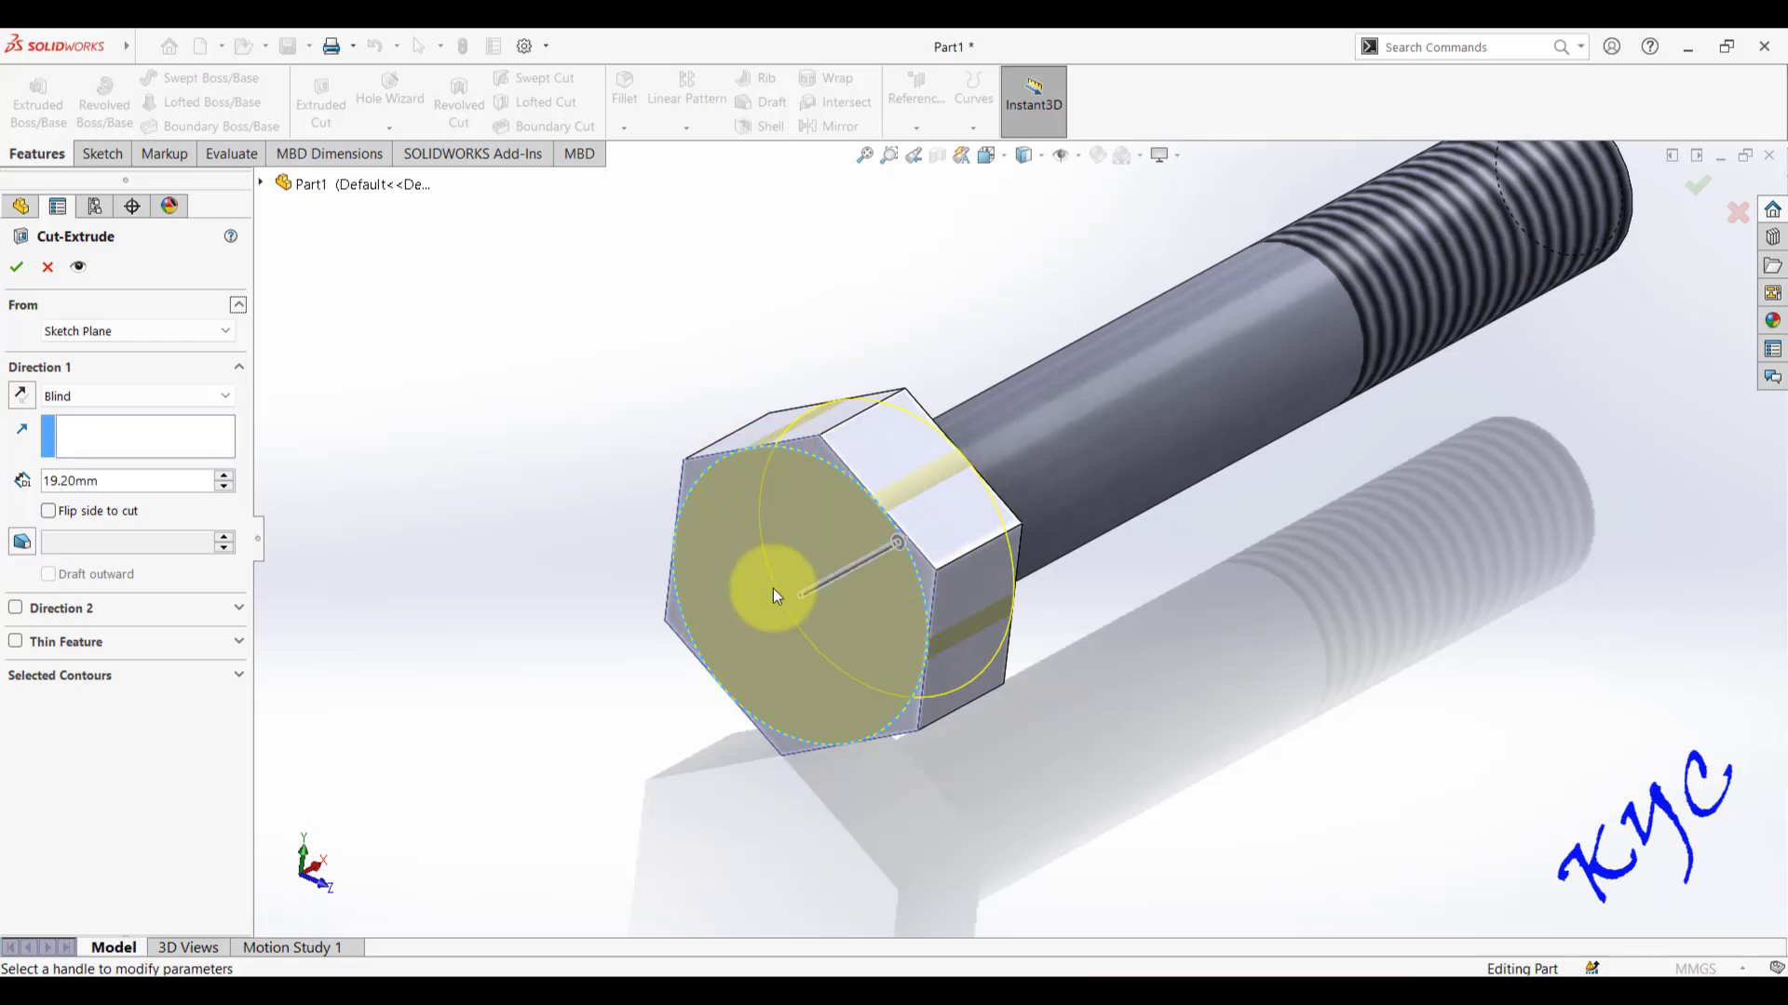
- Give the cut a 60° draft and flip its side to cut, so only the head's outer corners are bevelled
{"action": "left_click", "coordinate": [22, 544]}
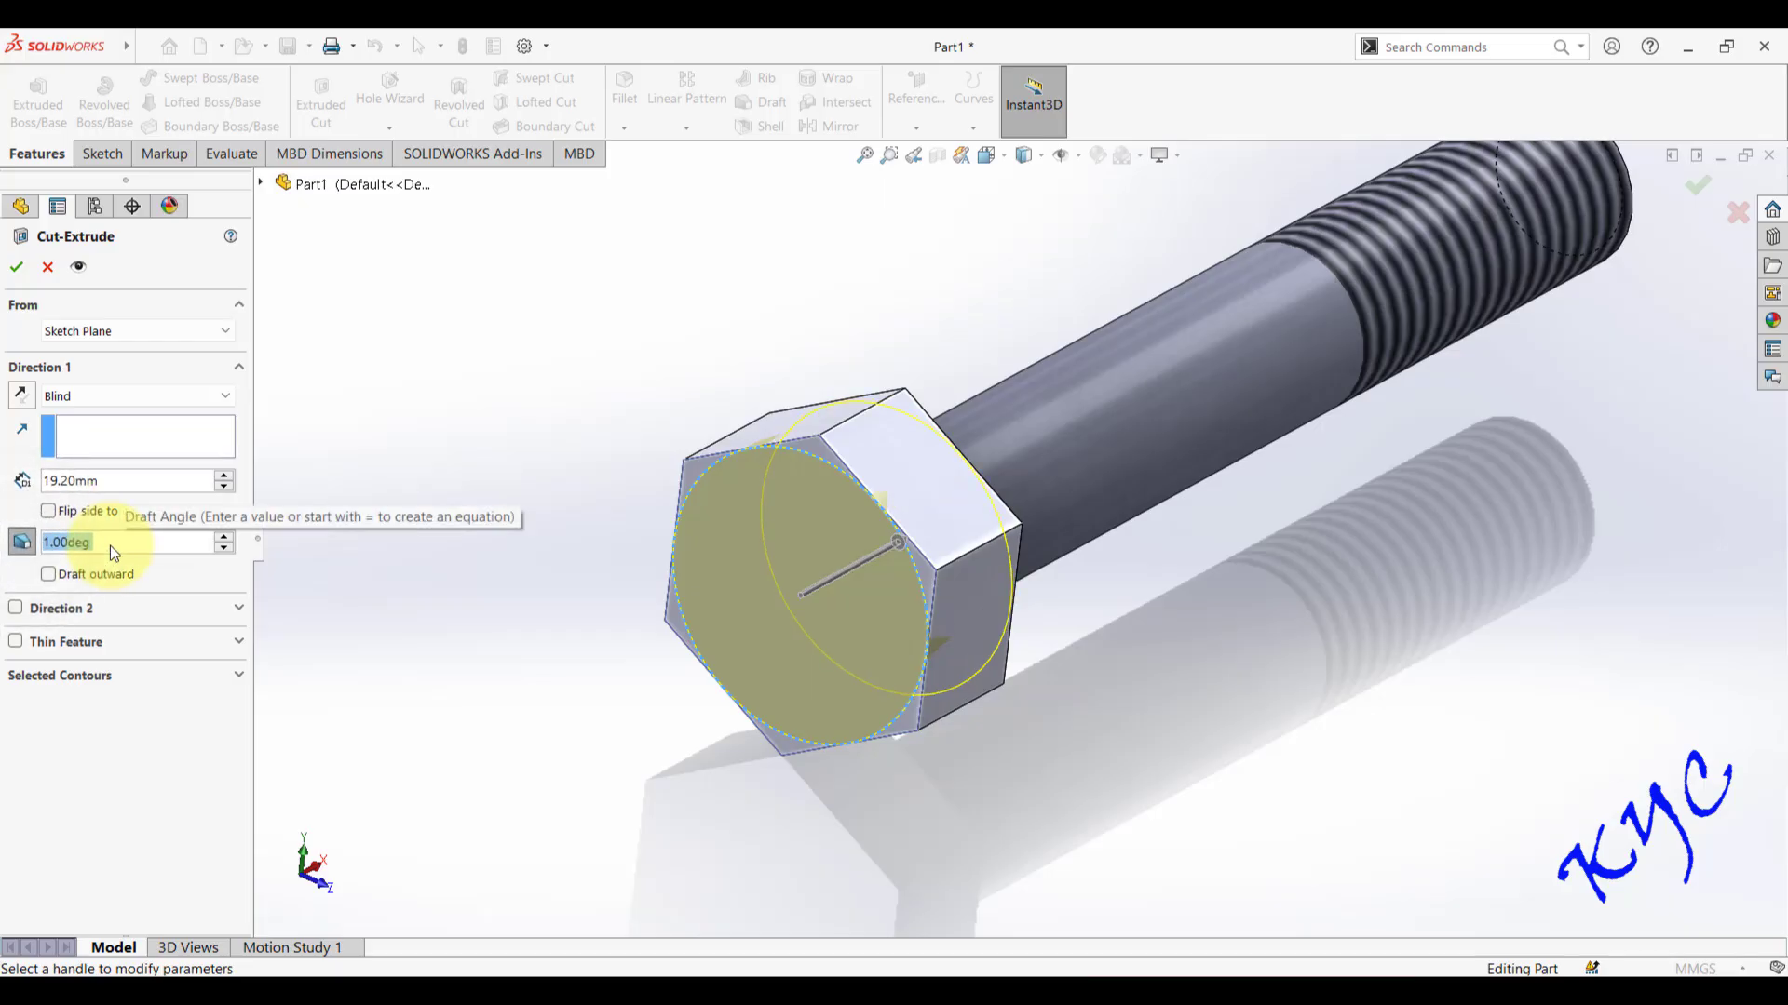
{"action": "type", "text": "60"}
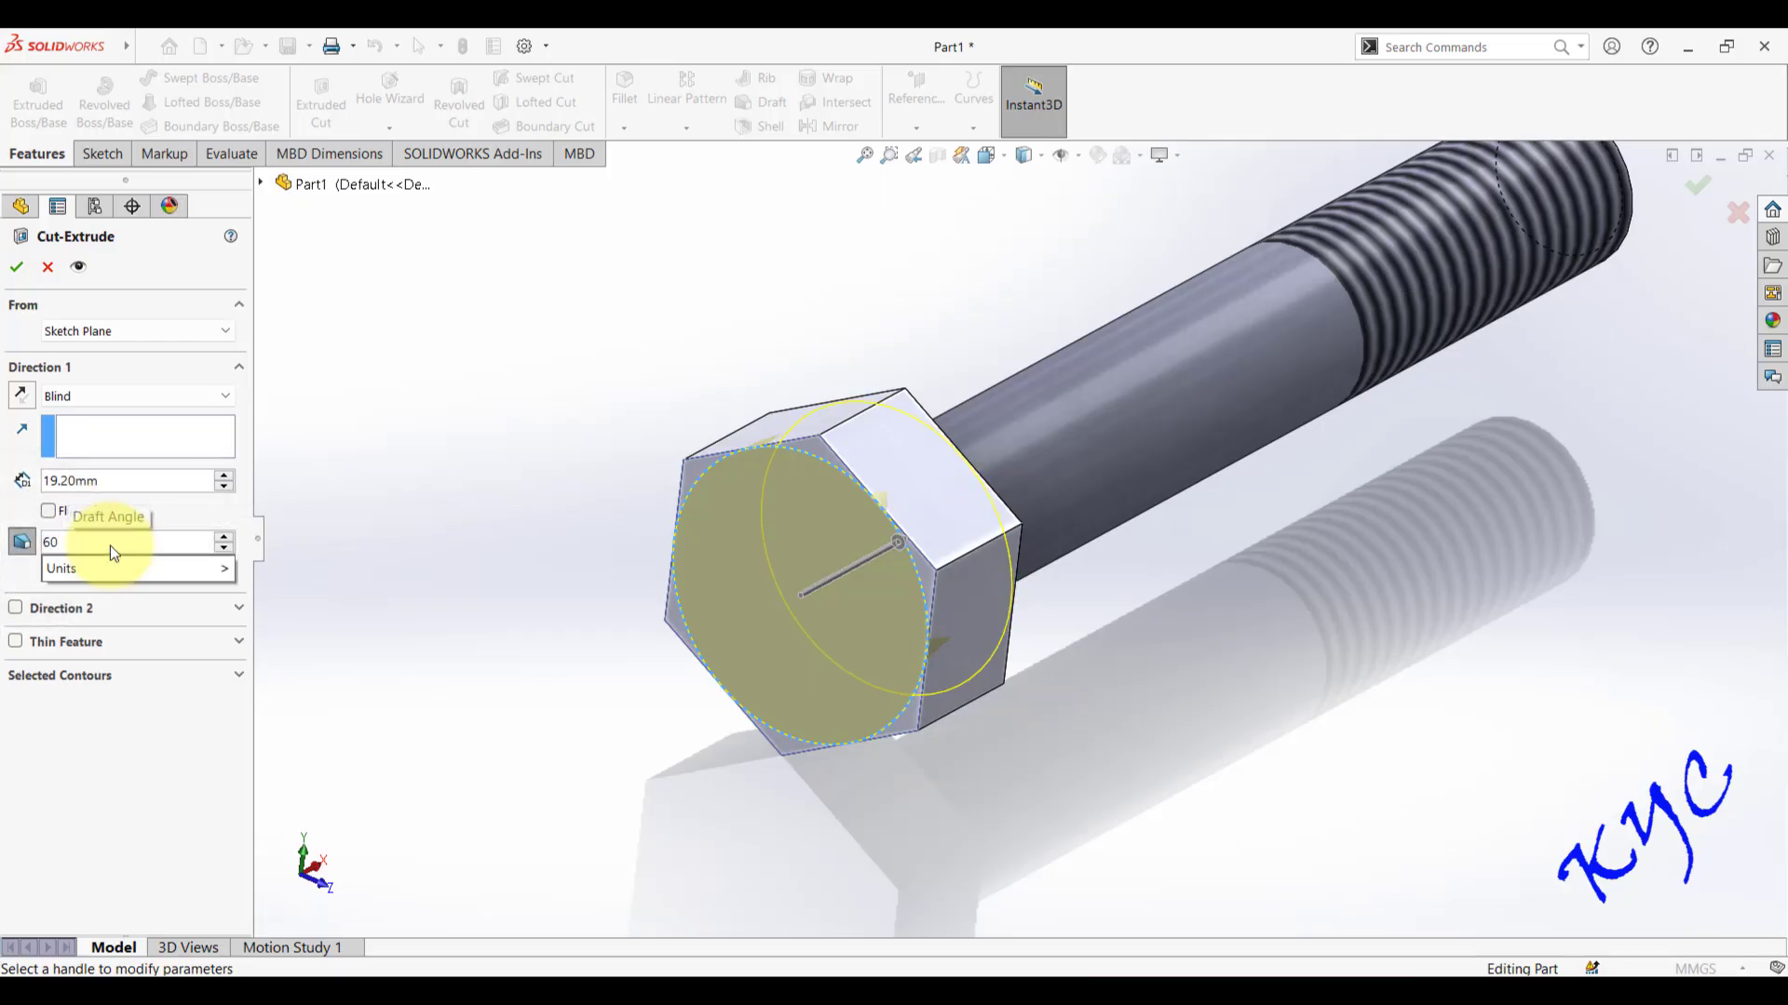
{"action": "left_click", "coordinate": [470, 542]}
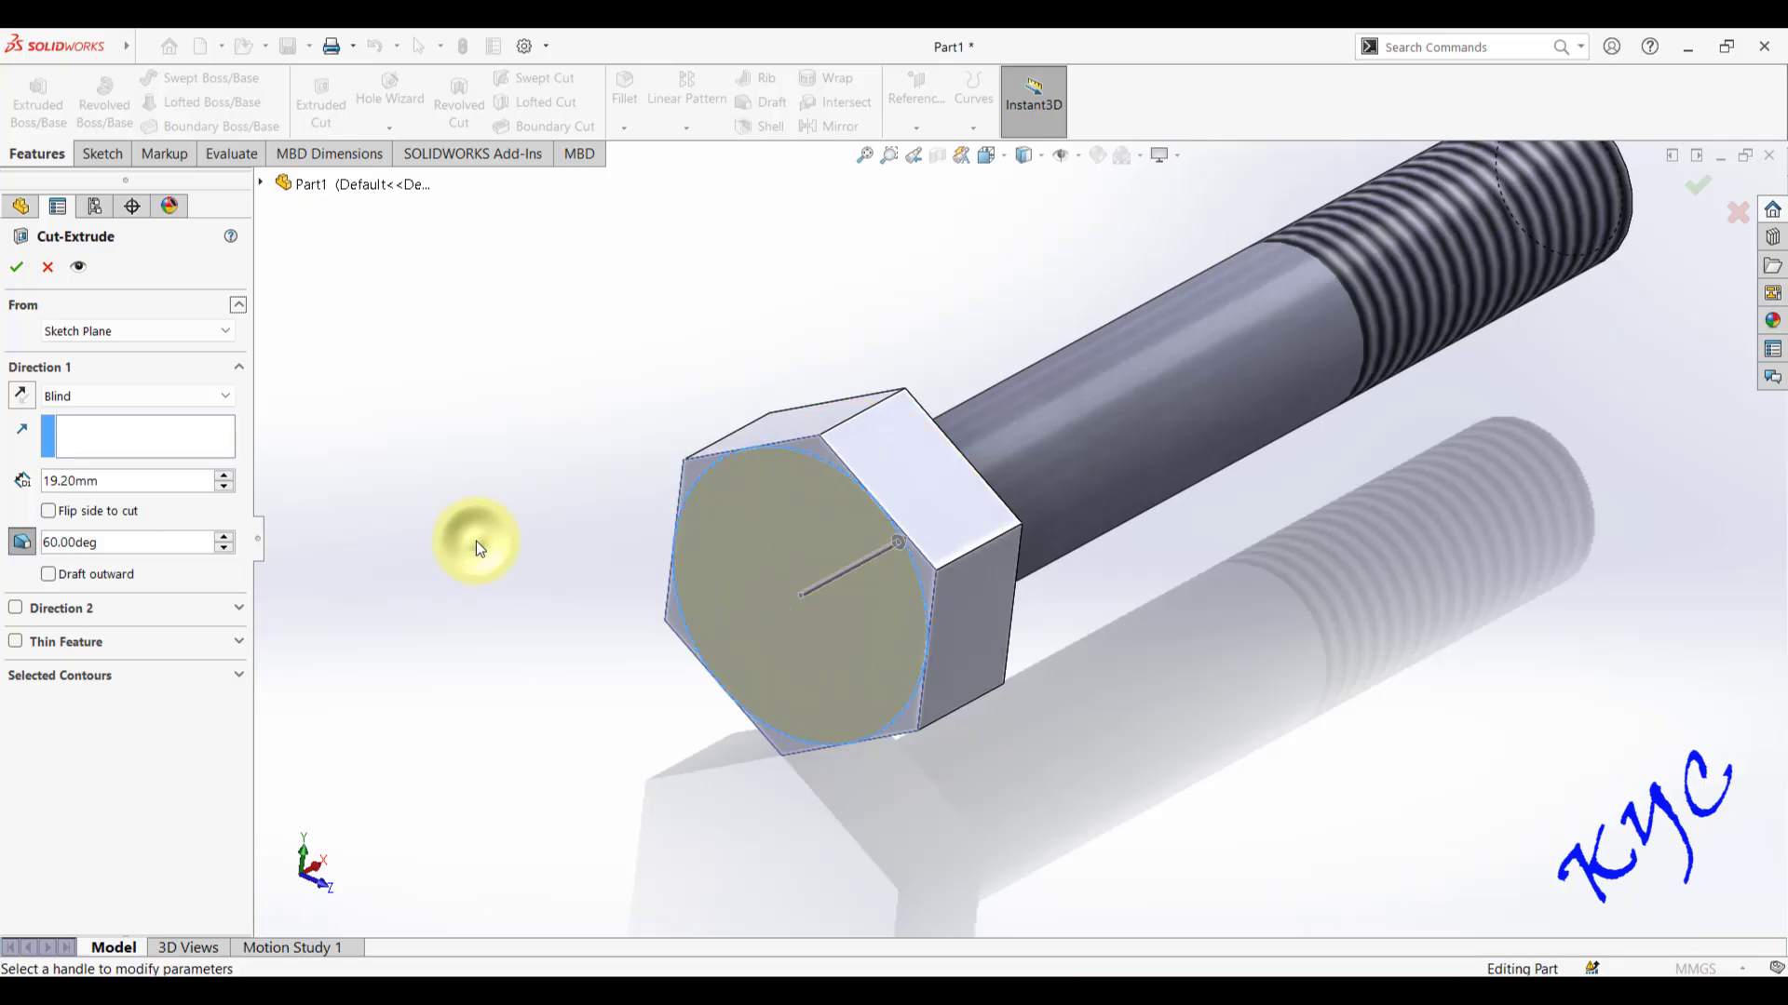
{"action": "left_click", "coordinate": [102, 517]}
{"action": "middle_click_drag", "start_coordinate": [478, 550], "coordinate": [561, 561]}
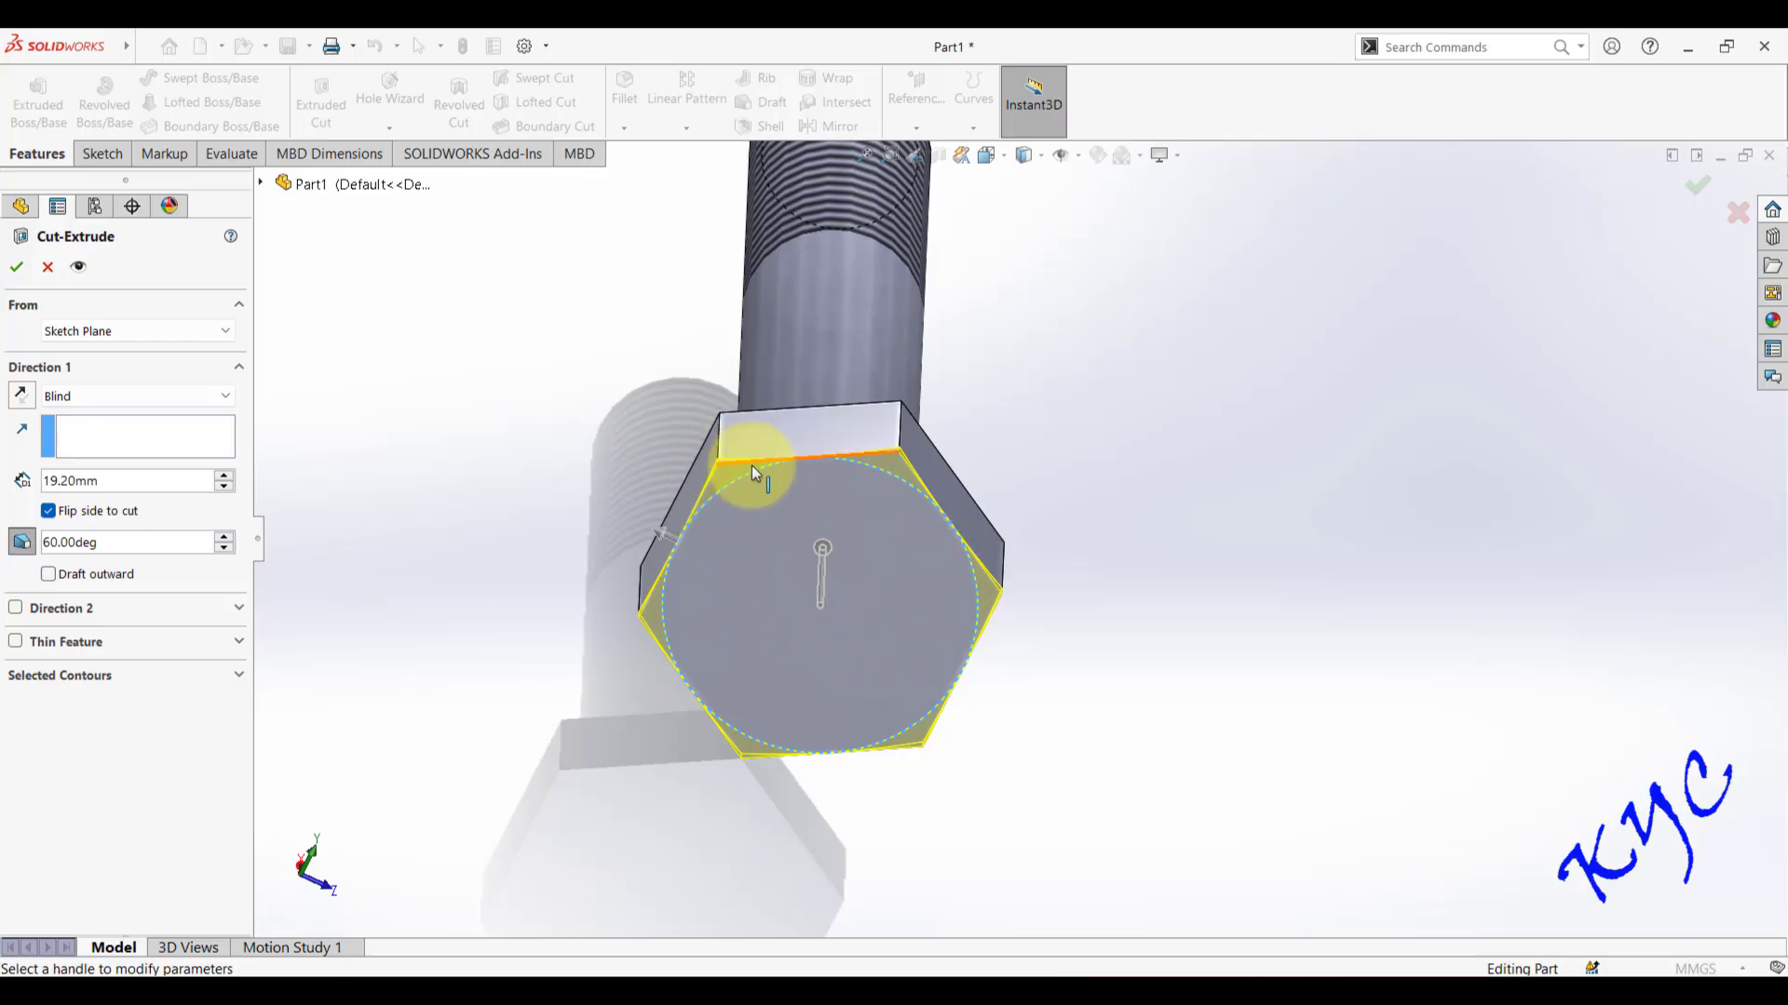
{"action": "middle_click_drag", "start_coordinate": [979, 584], "coordinate": [1081, 522]}
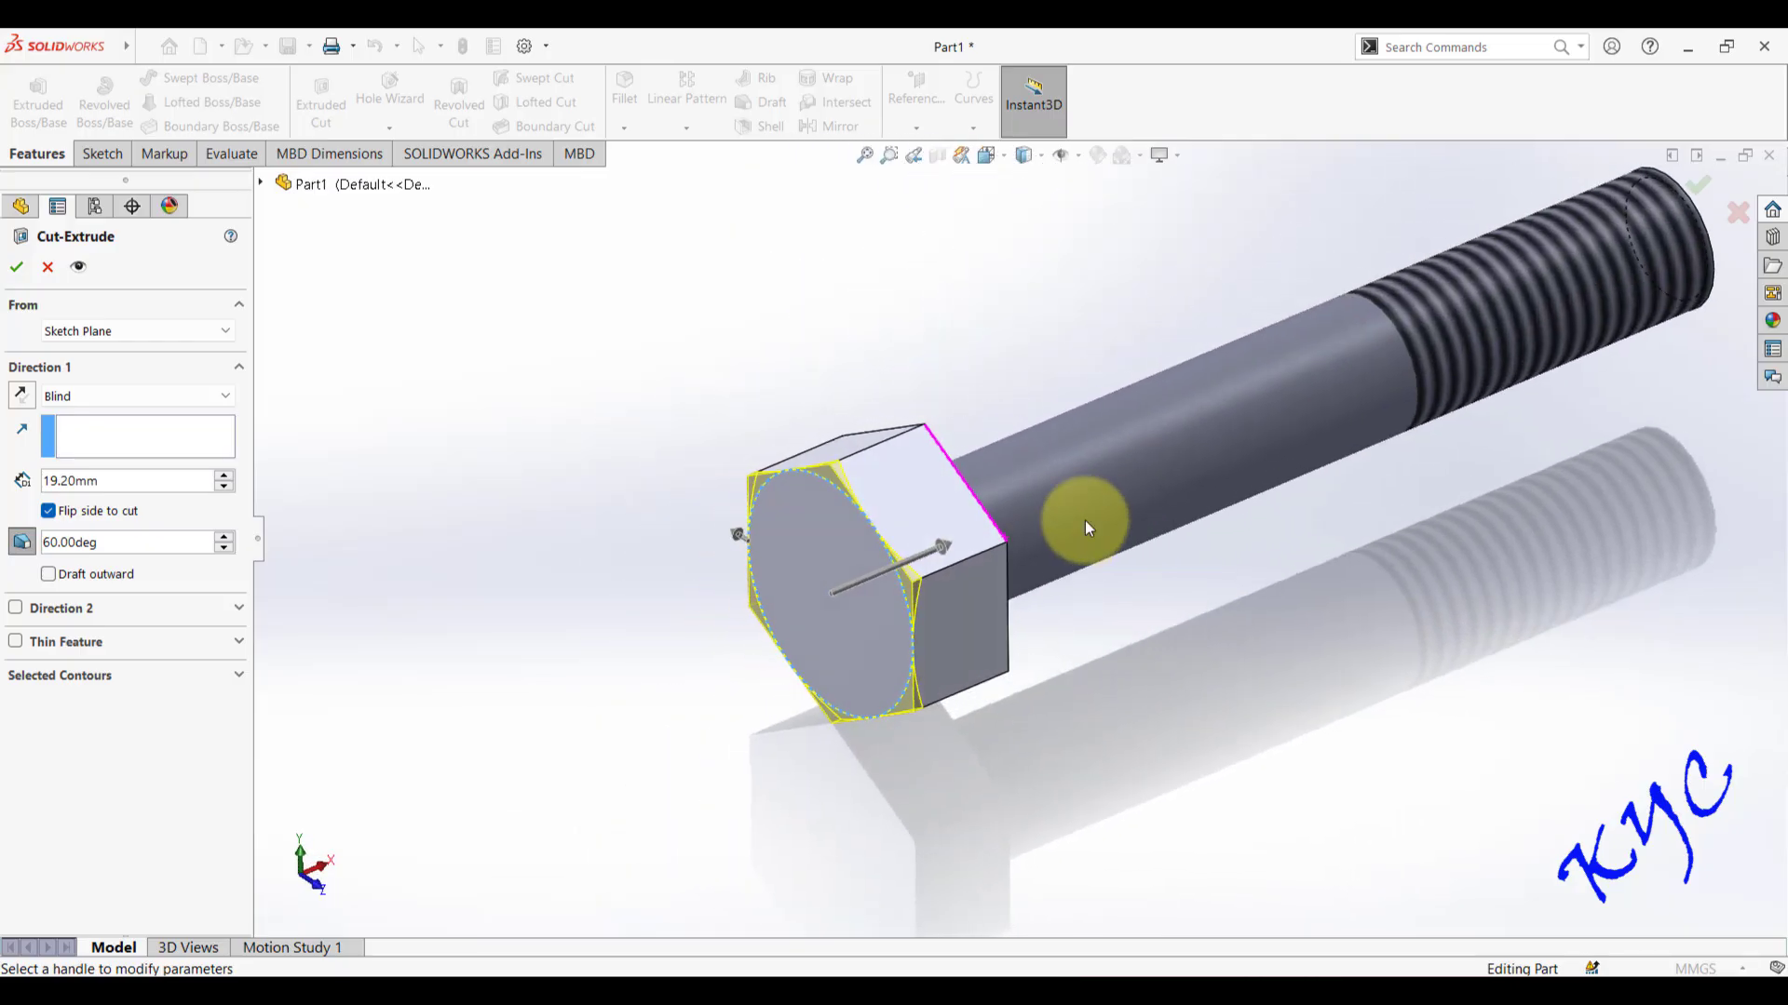
{"action": "scroll", "coordinate": [869, 487], "scroll_direction": "down", "scroll_amount": 5}
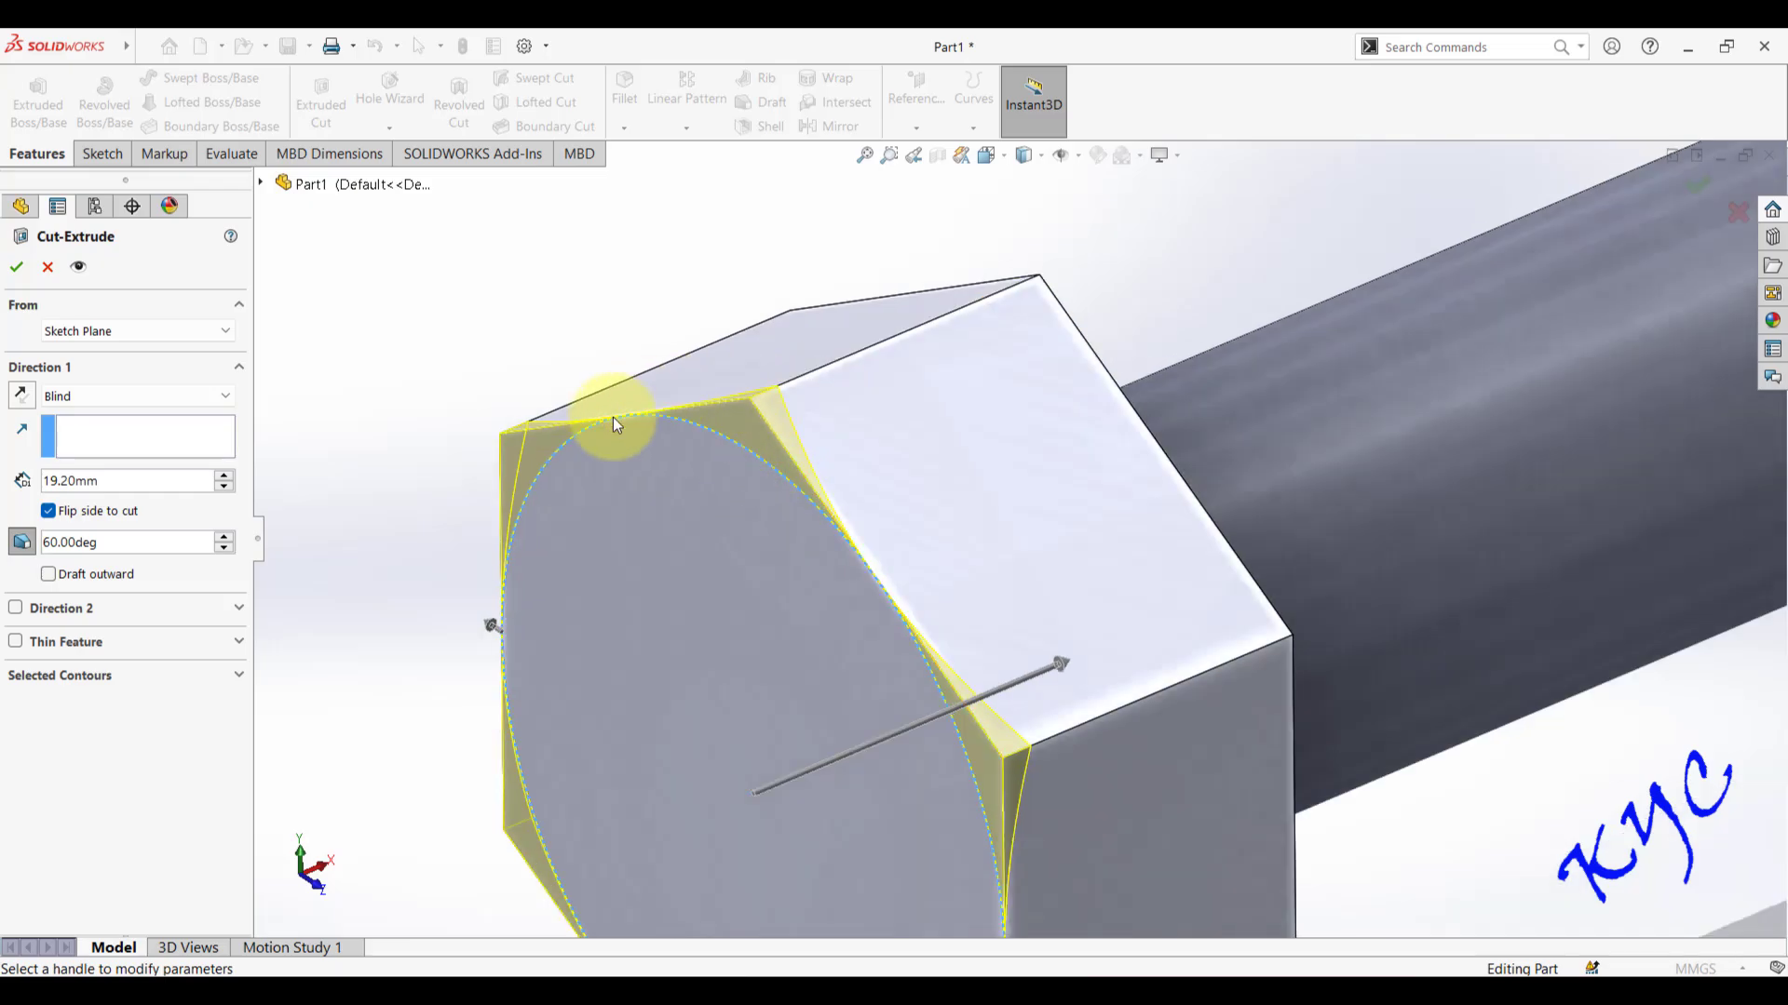
{"action": "scroll", "coordinate": [1271, 646], "scroll_direction": "up", "scroll_amount": 6}
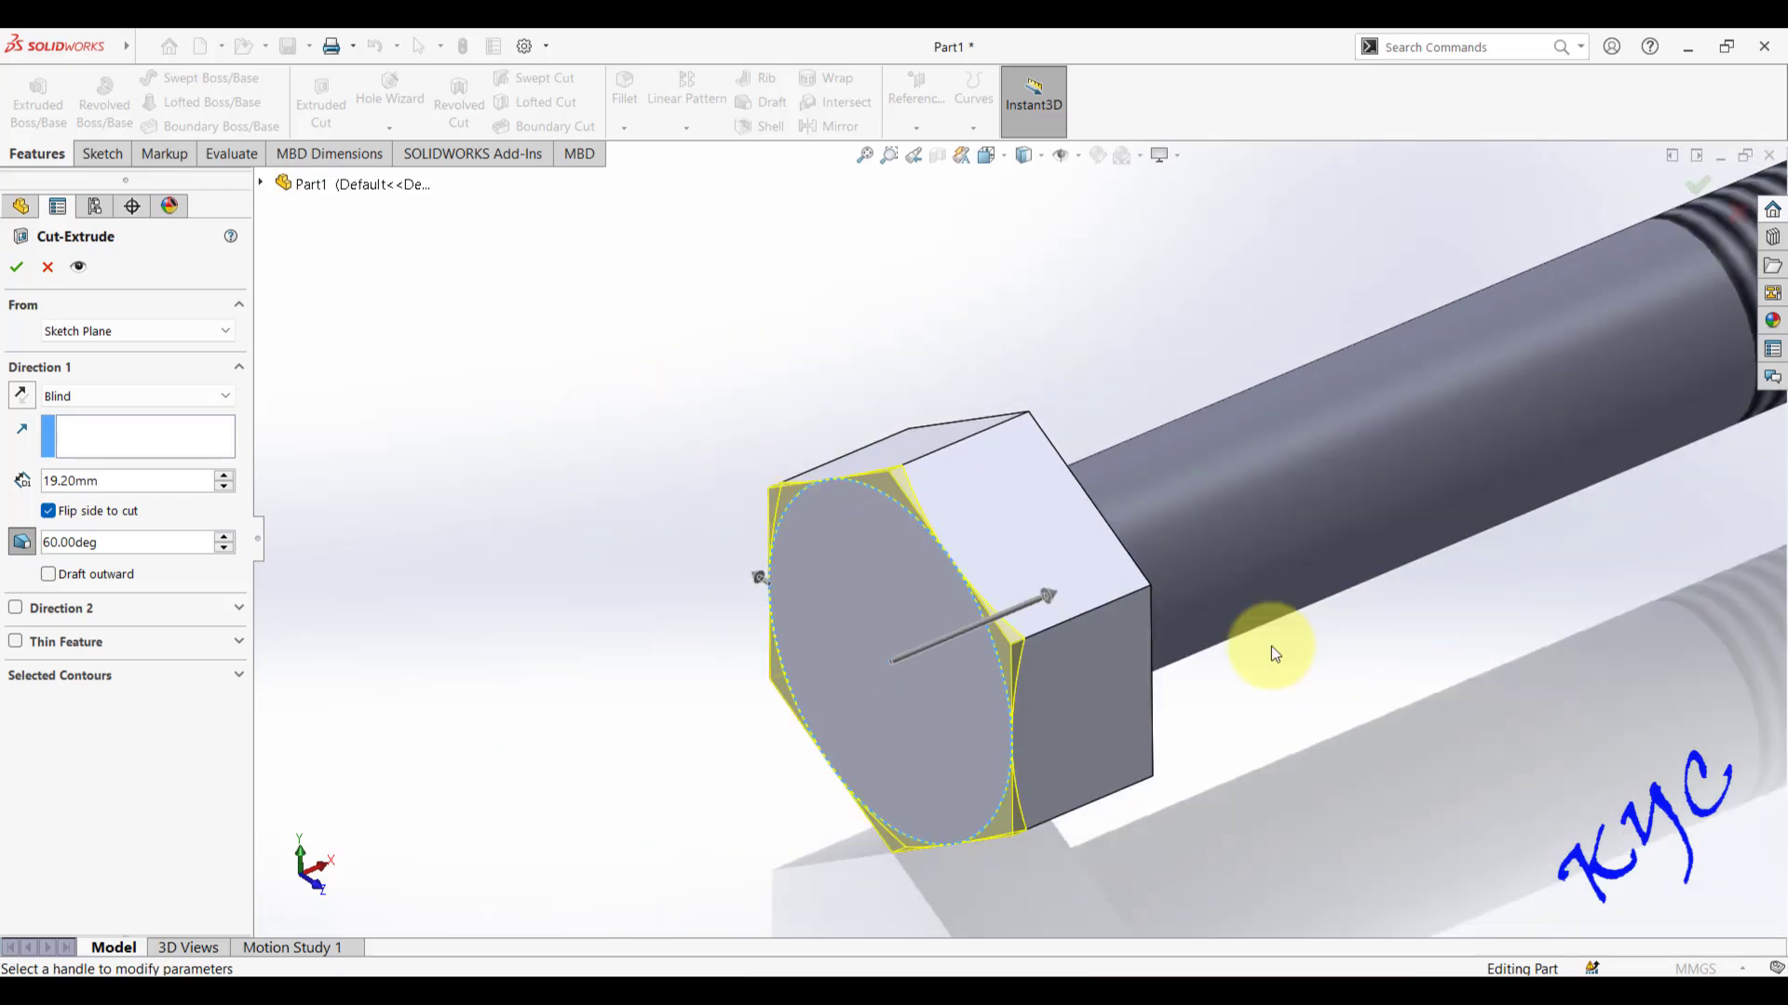
{"action": "scroll", "coordinate": [1252, 601], "scroll_direction": "down", "scroll_amount": 2}
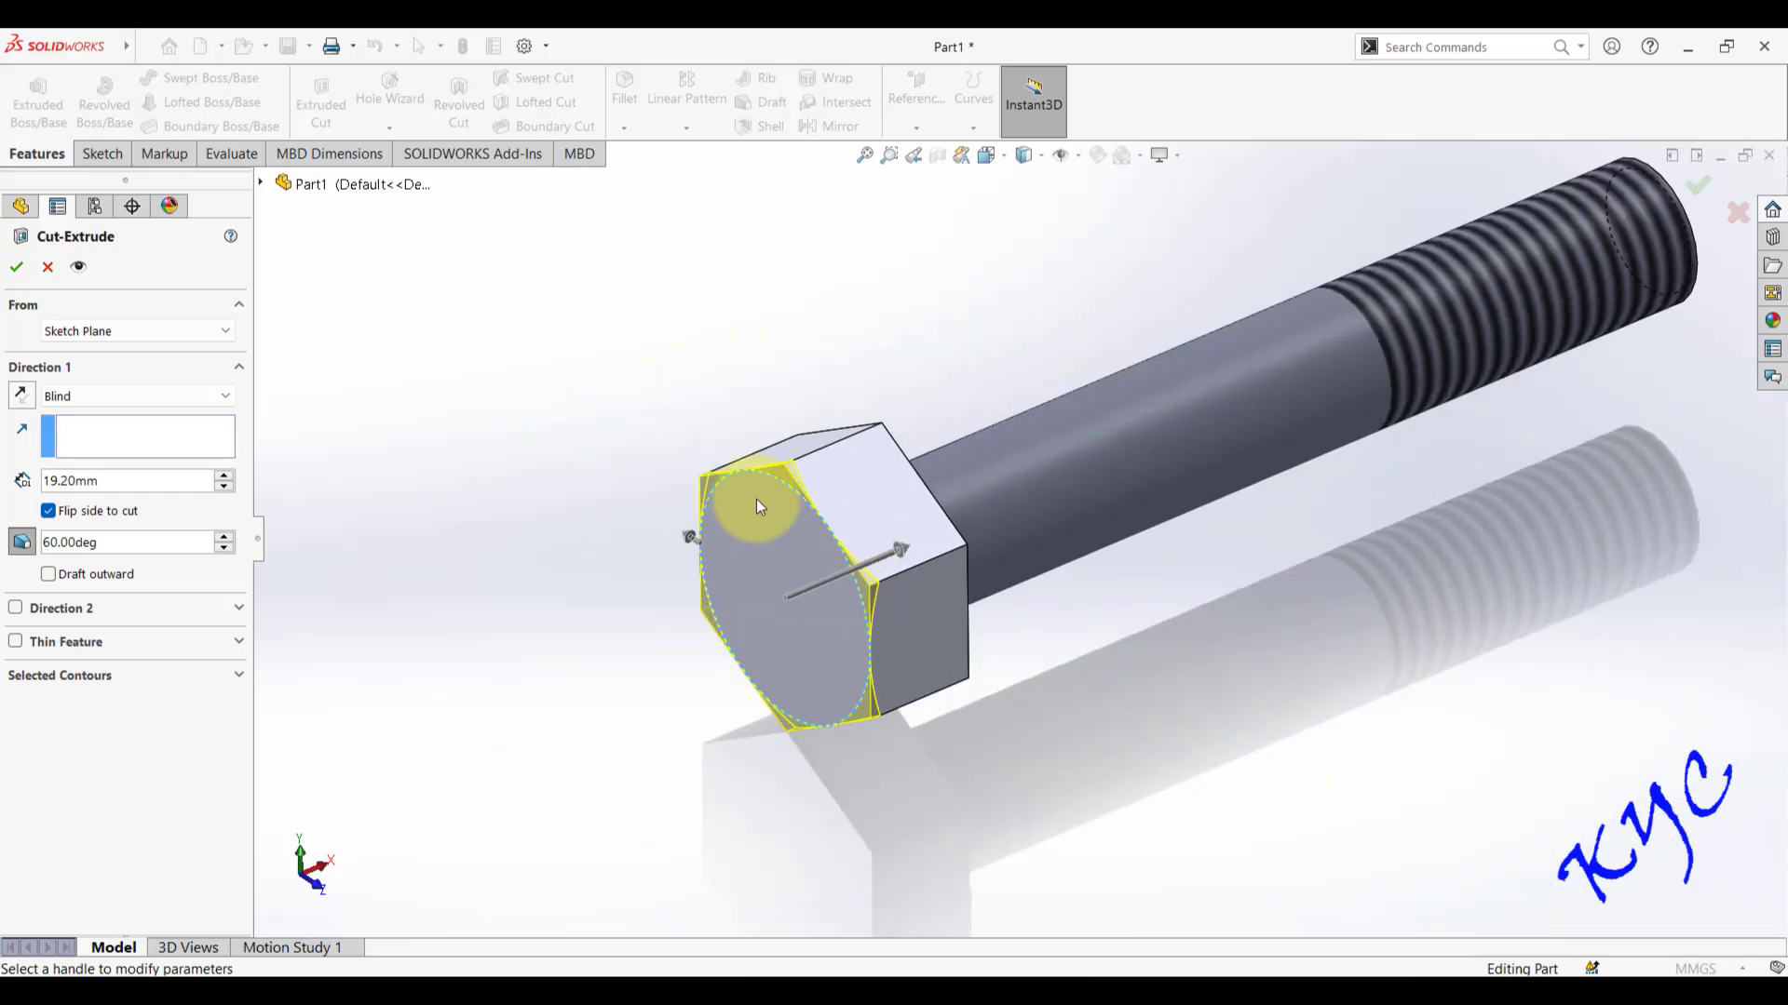
{"action": "left_click", "coordinate": [17, 269]}
- Chamfer the circular edge at the shank's free end with a distance of 2.4 mm at 45°
{"action": "middle_click_drag", "start_coordinate": [894, 326], "coordinate": [1097, 299]}
{"action": "scroll", "coordinate": [1194, 606], "scroll_direction": "down", "scroll_amount": 5}
{"action": "scroll", "coordinate": [1194, 606], "scroll_direction": "up", "scroll_amount": 2}
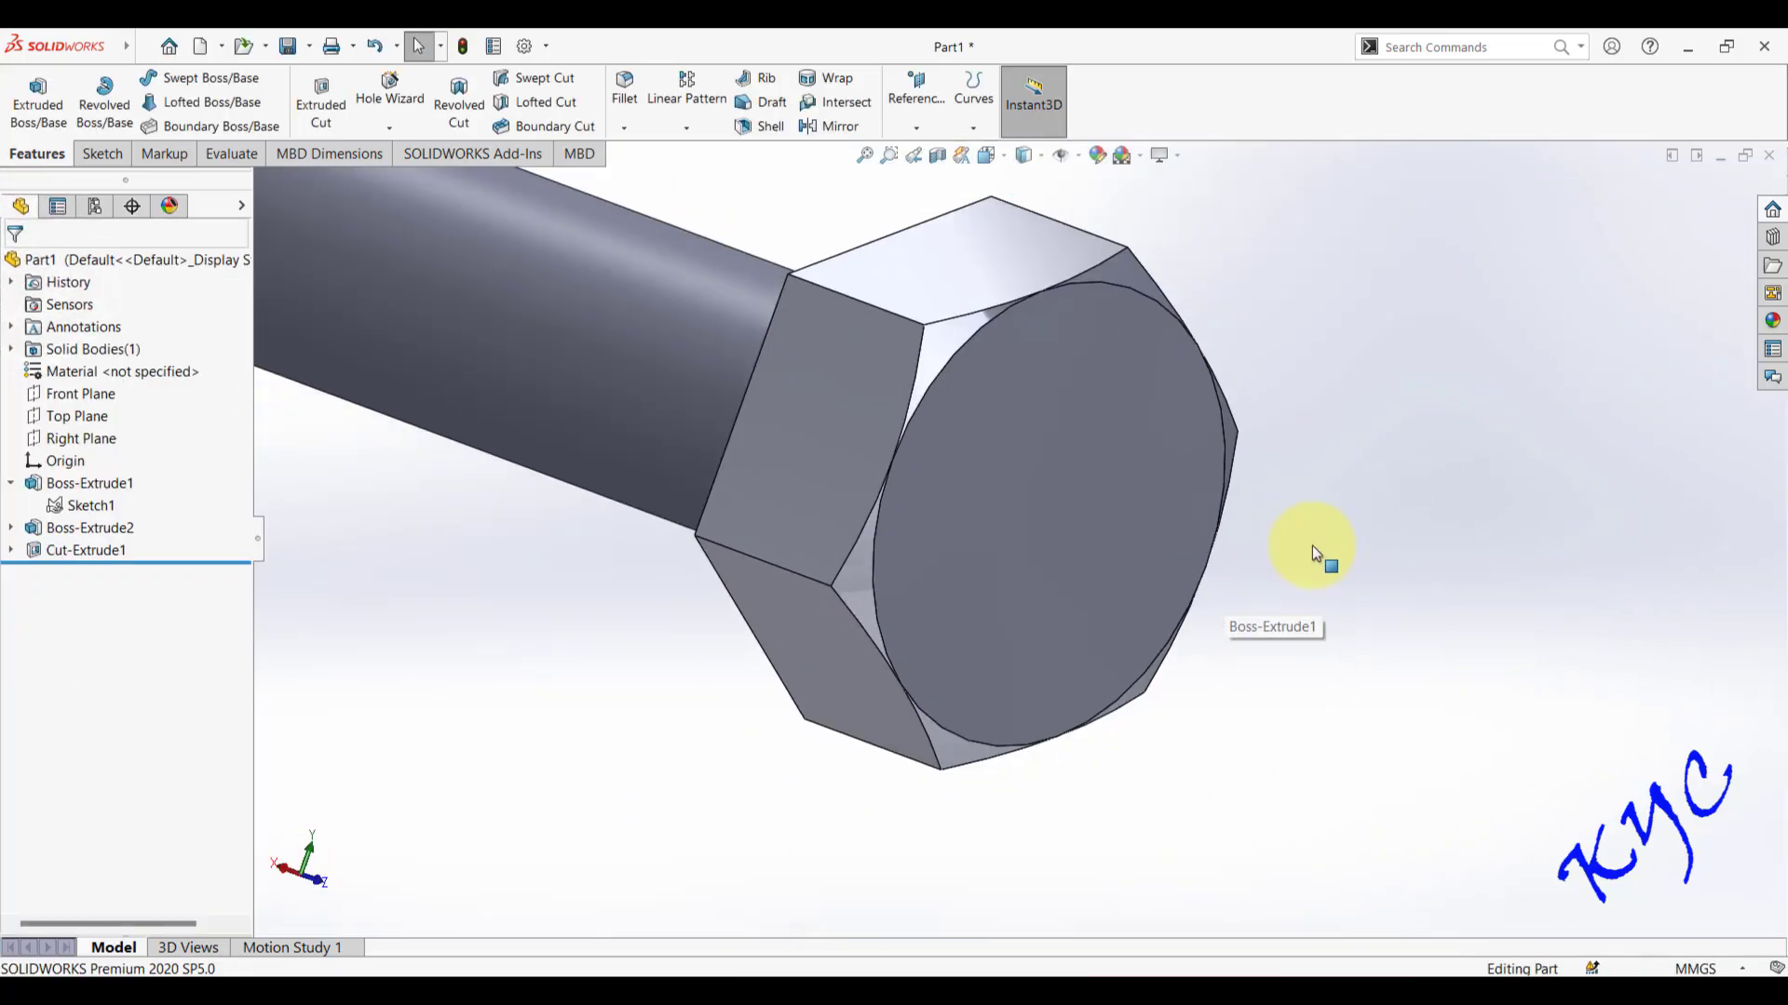
{"action": "scroll", "coordinate": [1249, 463], "scroll_direction": "up", "scroll_amount": 6}
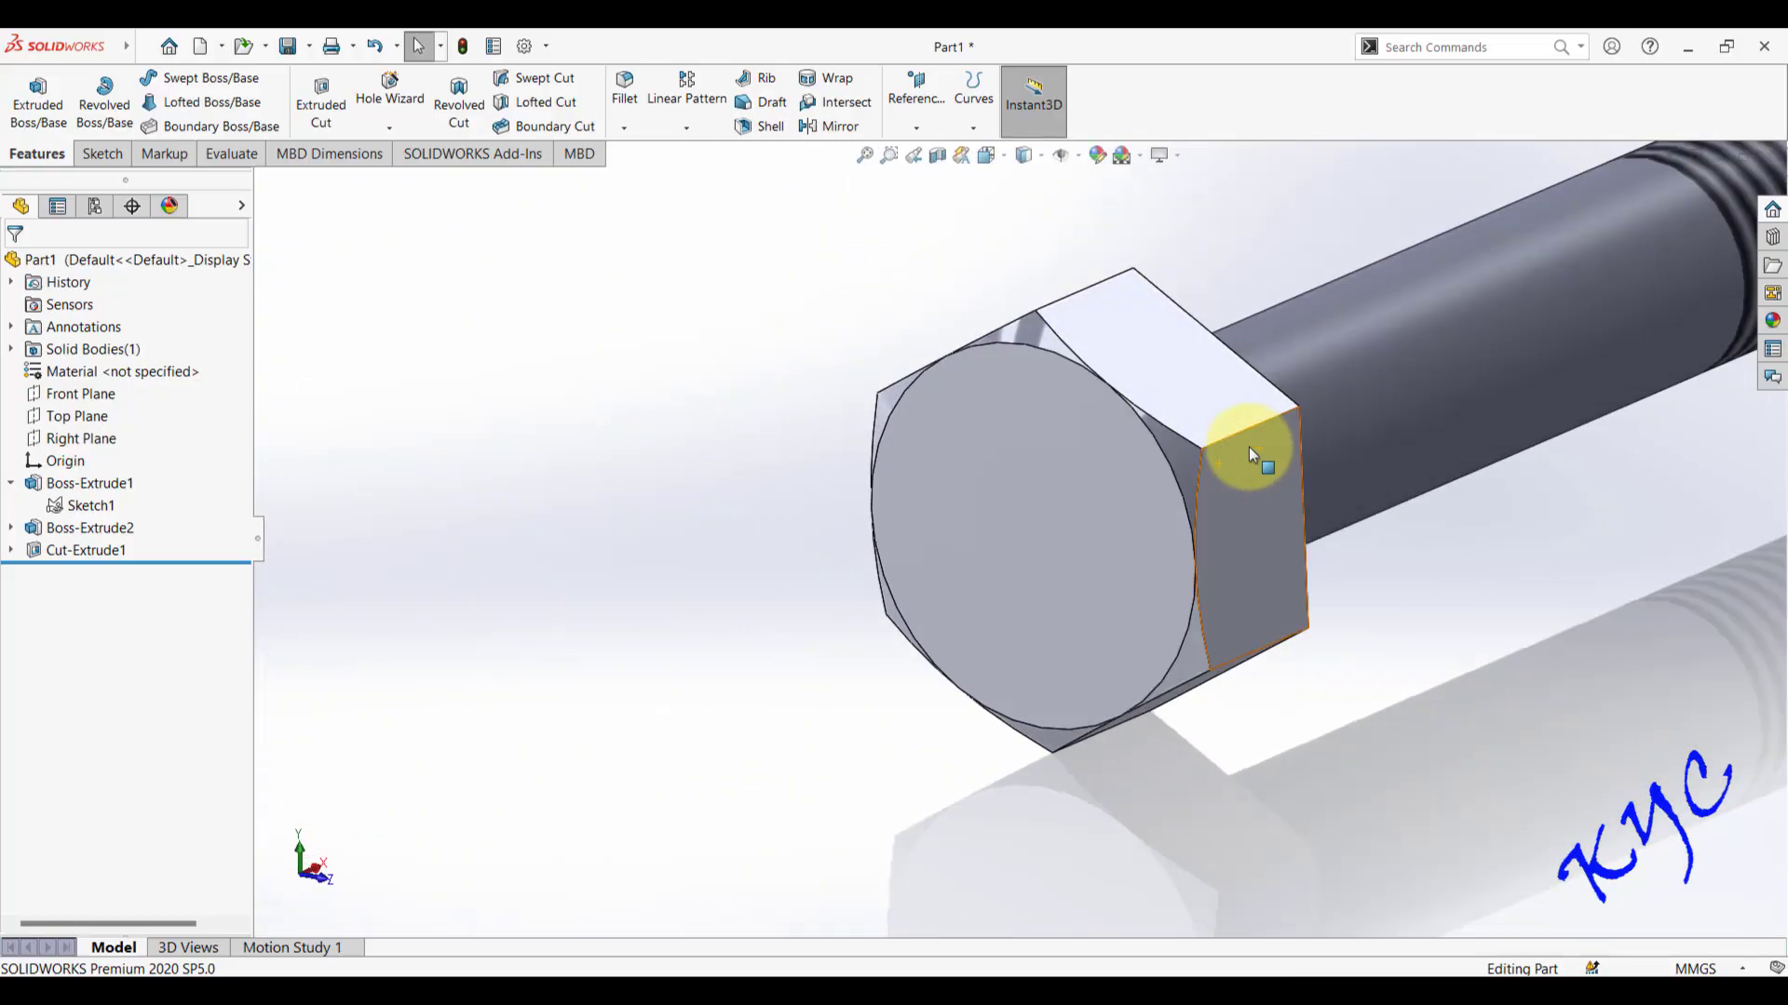
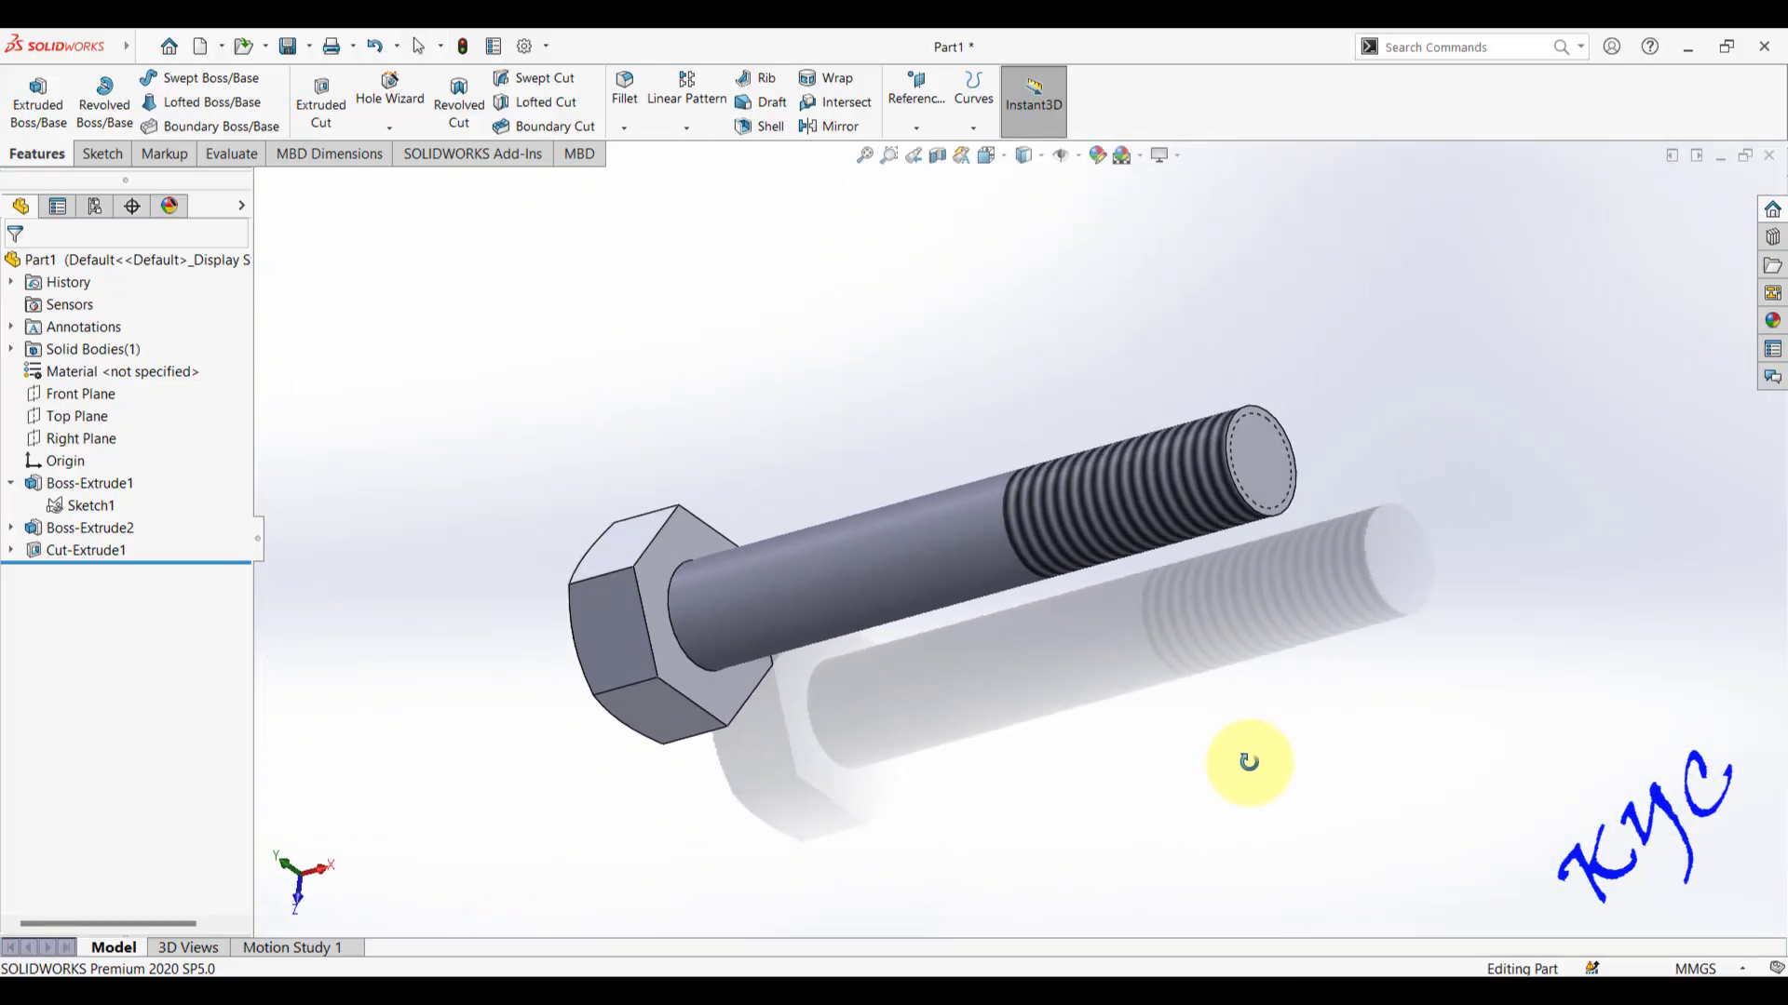
{"action": "scroll", "coordinate": [1176, 634], "scroll_direction": "down", "scroll_amount": 8}
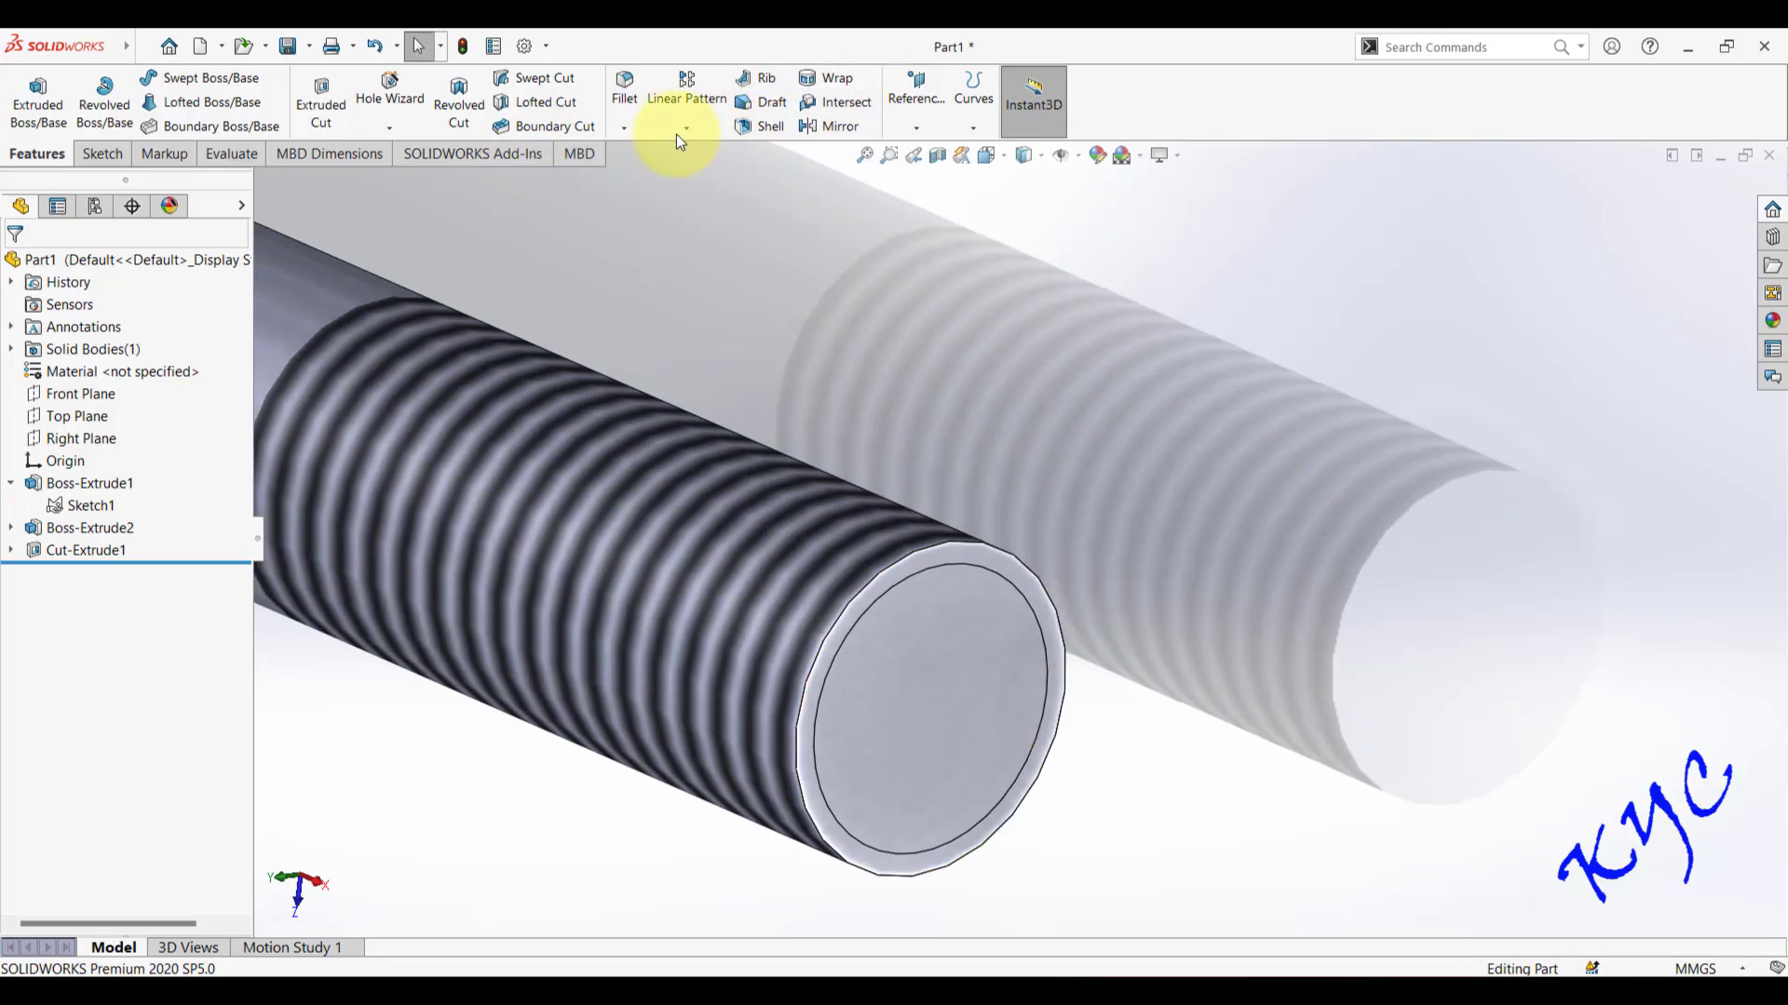
{"action": "left_click", "coordinate": [625, 128]}
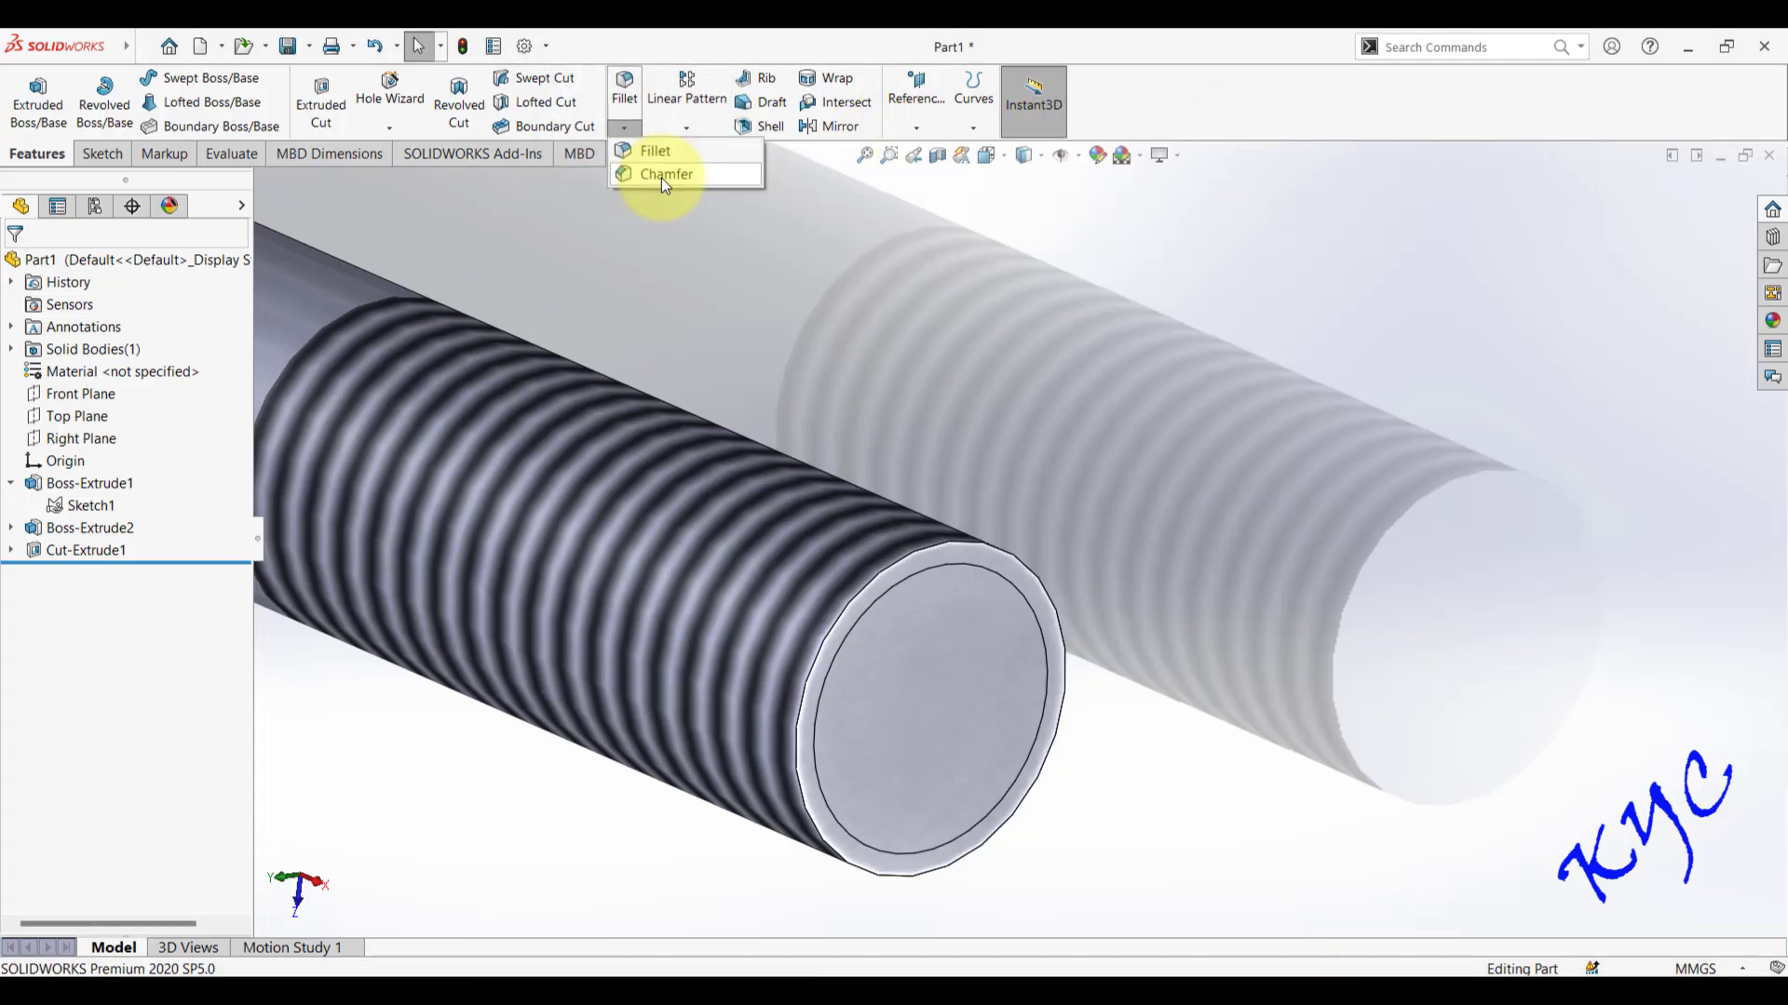
{"action": "left_click", "coordinate": [663, 175]}
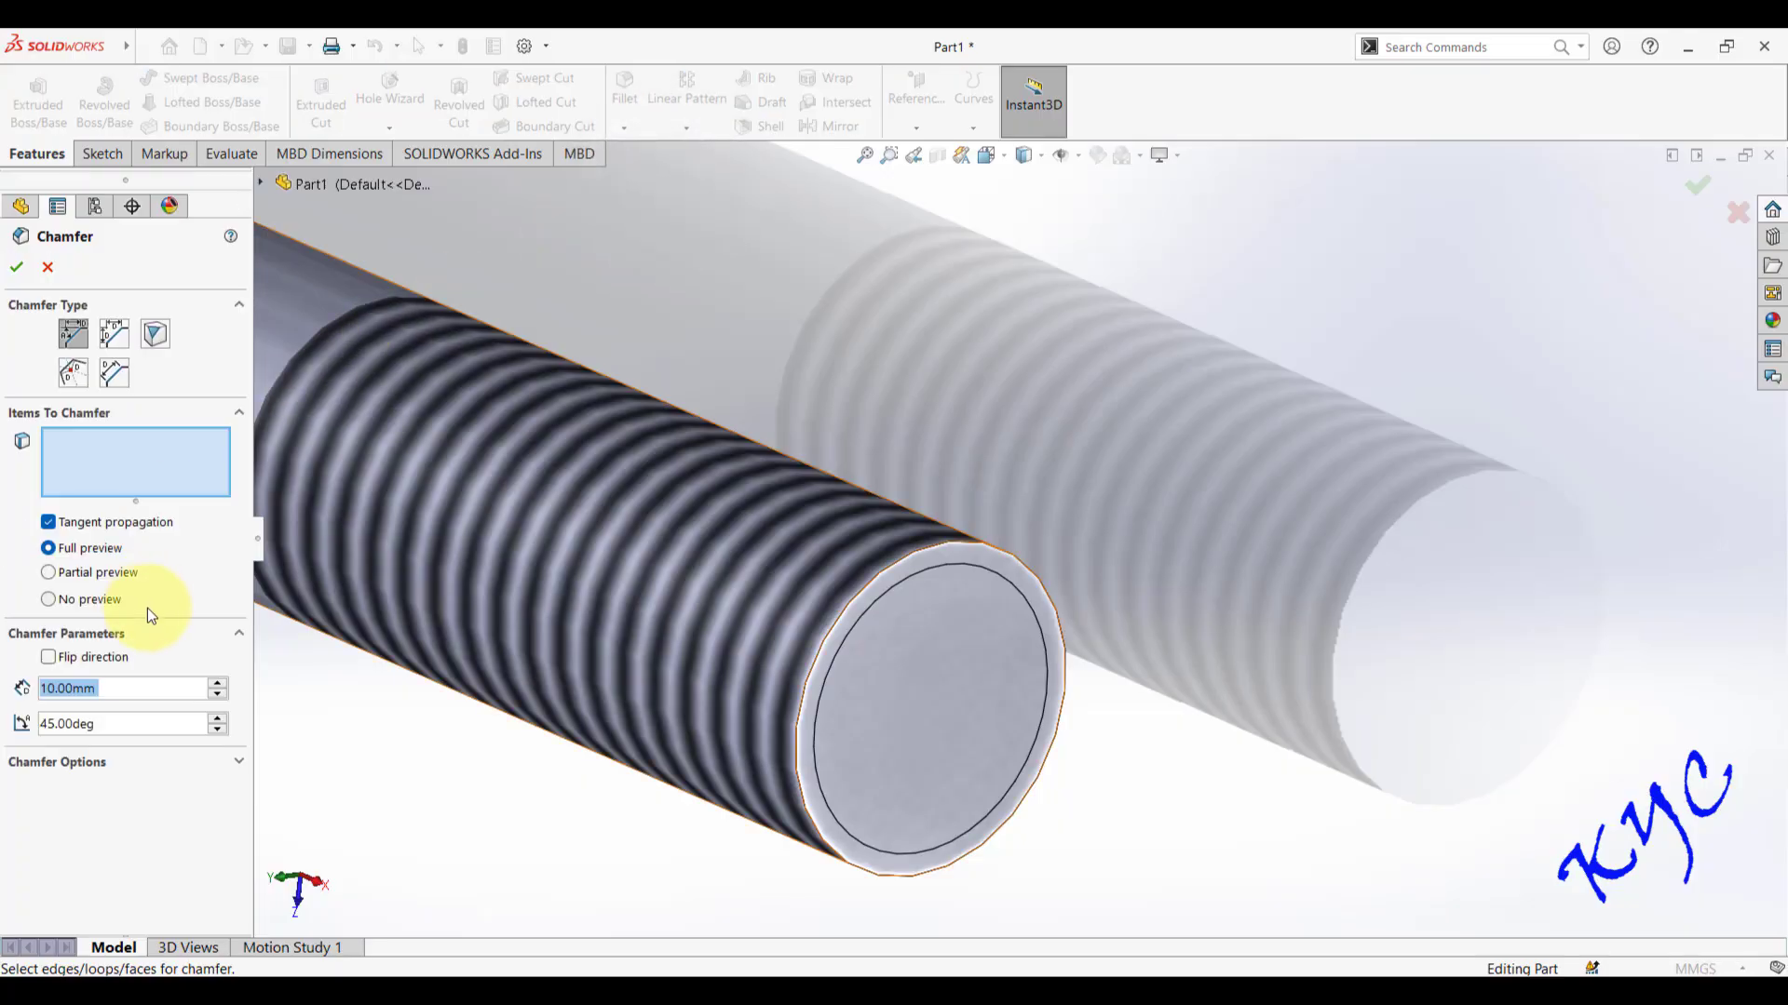
{"action": "type", "text": "2.4"}
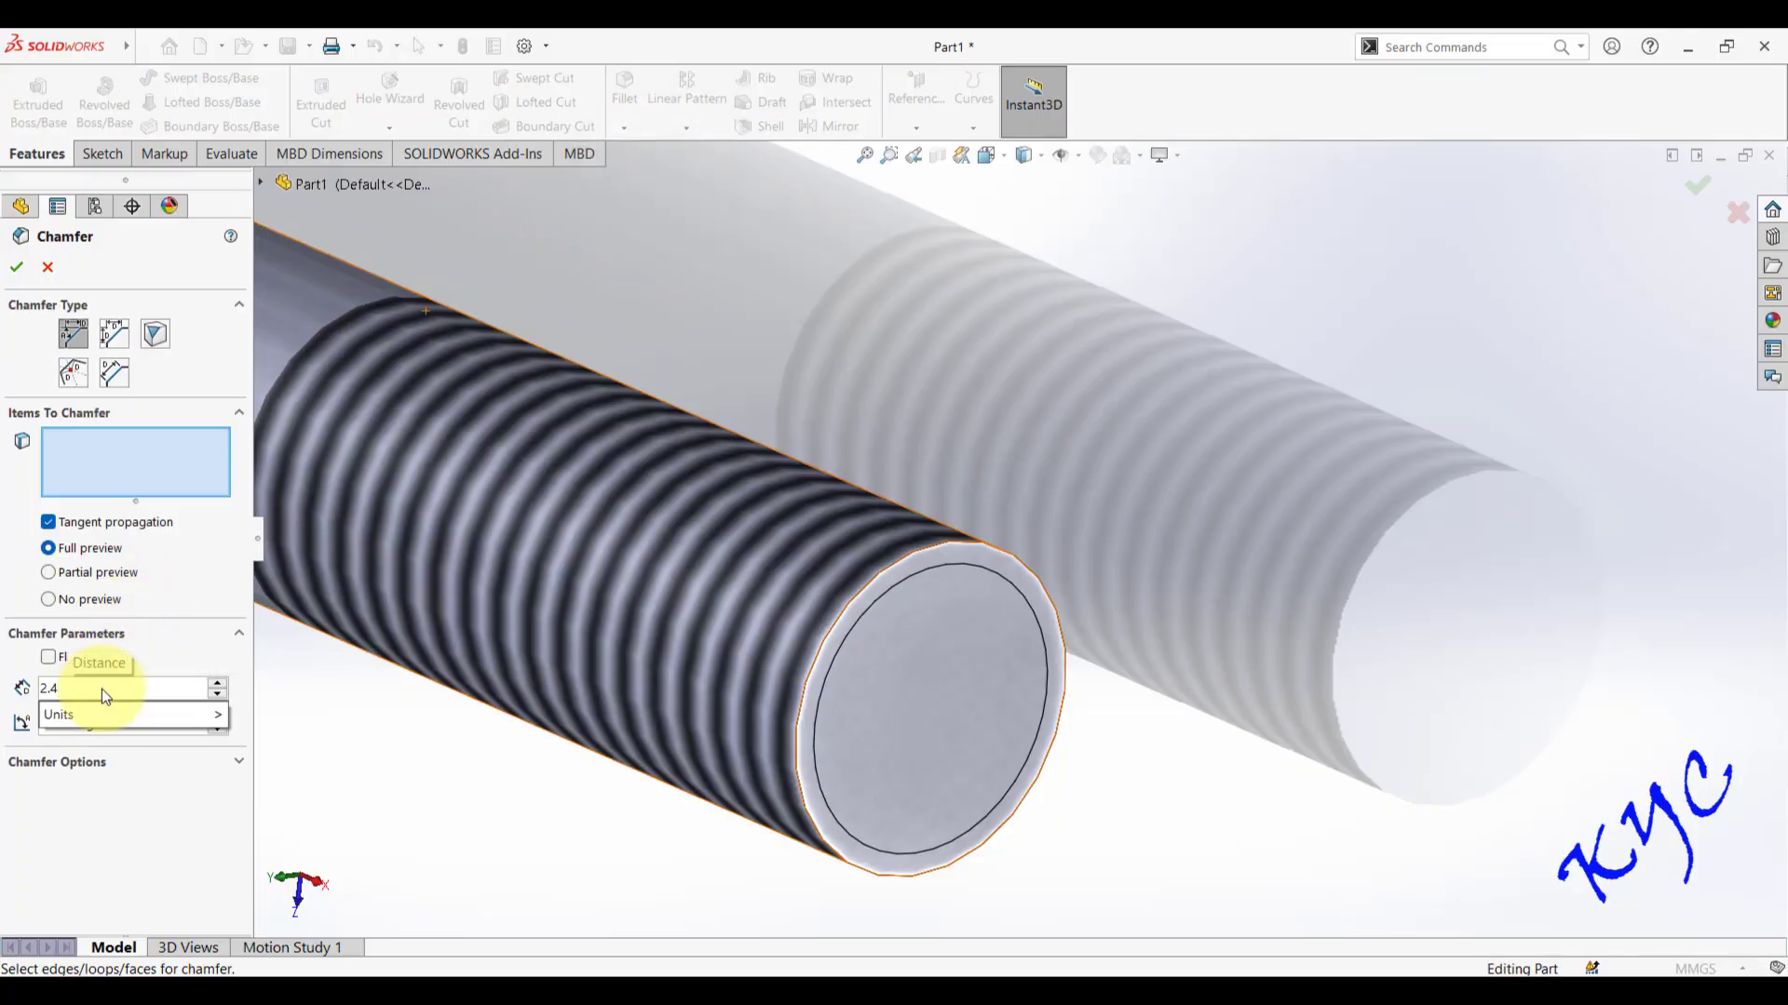
{"action": "left_click", "coordinate": [421, 819]}
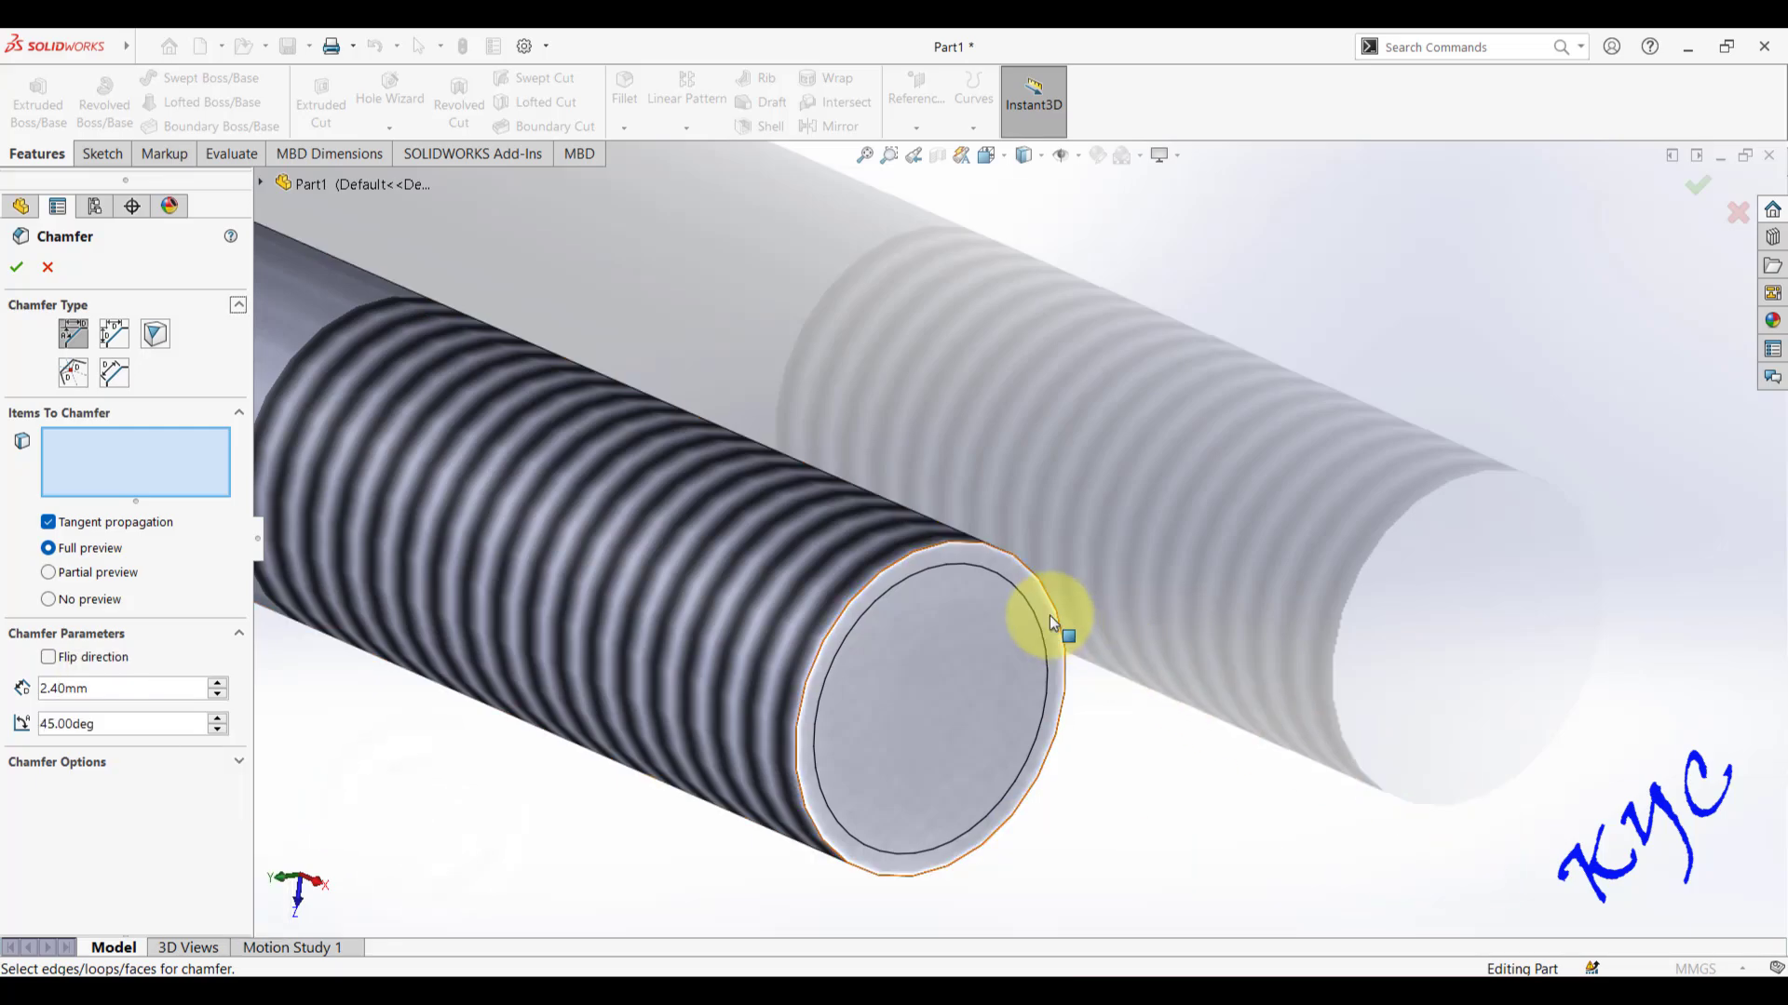
{"action": "left_click", "coordinate": [986, 549]}
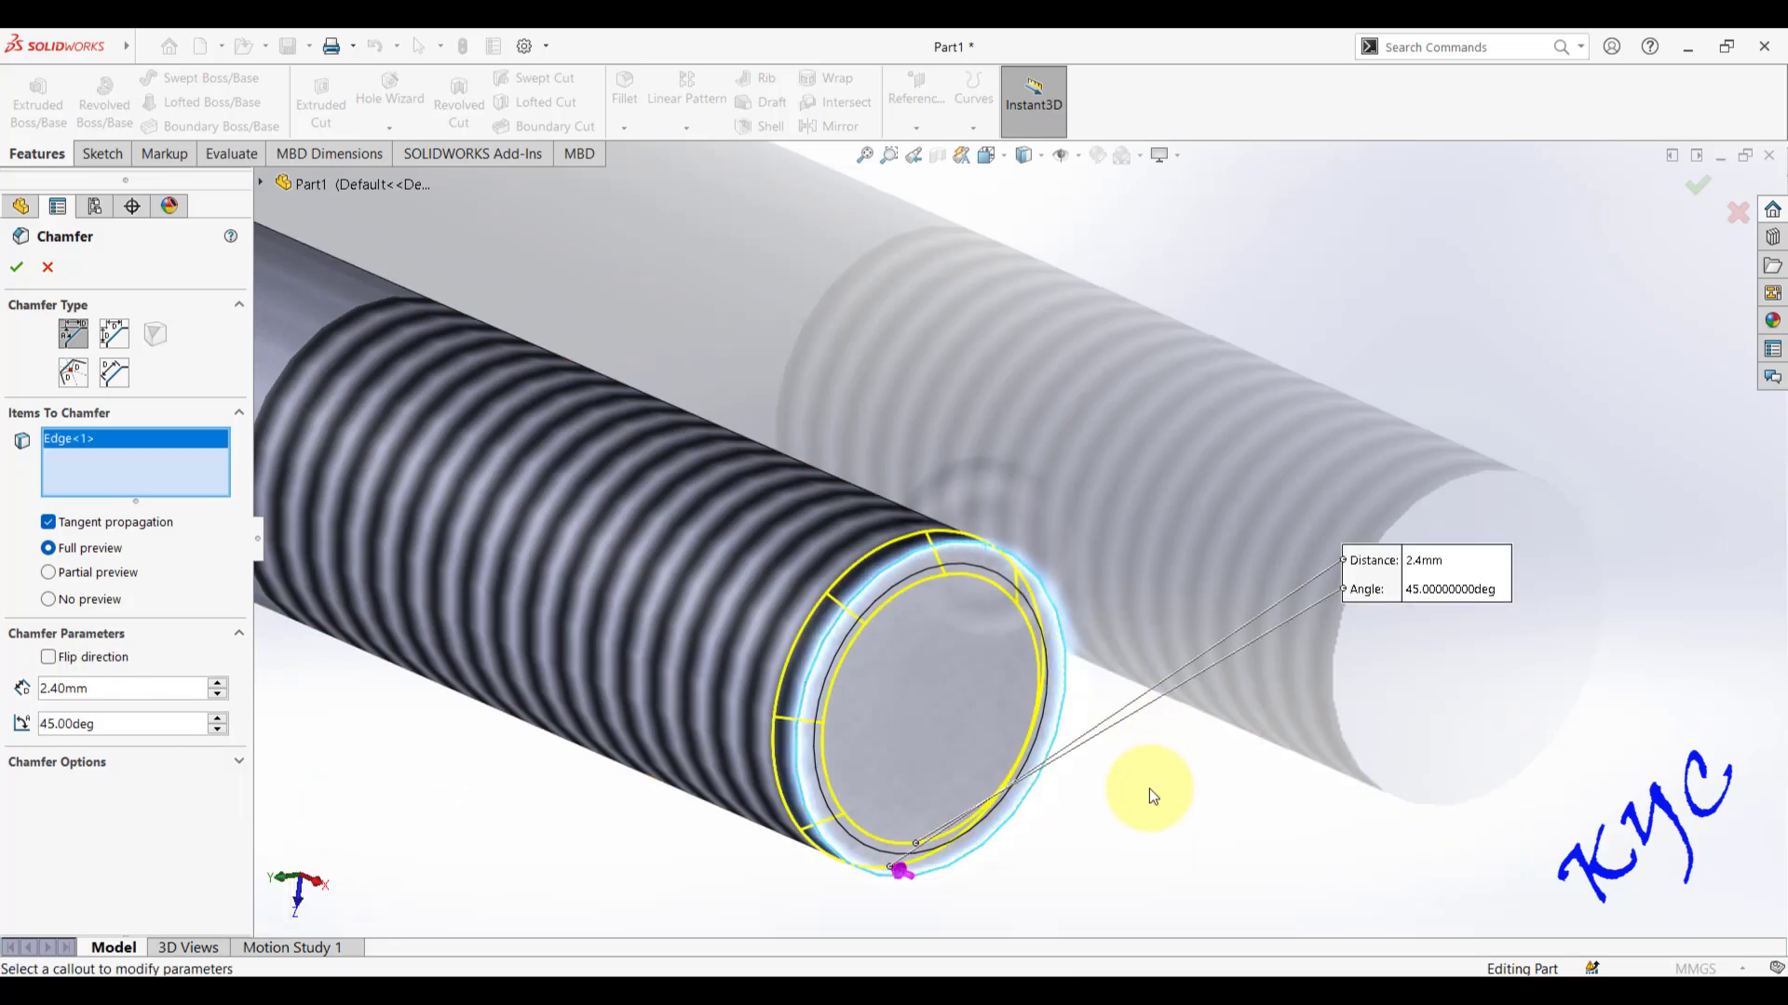
{"action": "middle_click_drag", "start_coordinate": [540, 732], "coordinate": [626, 770]}
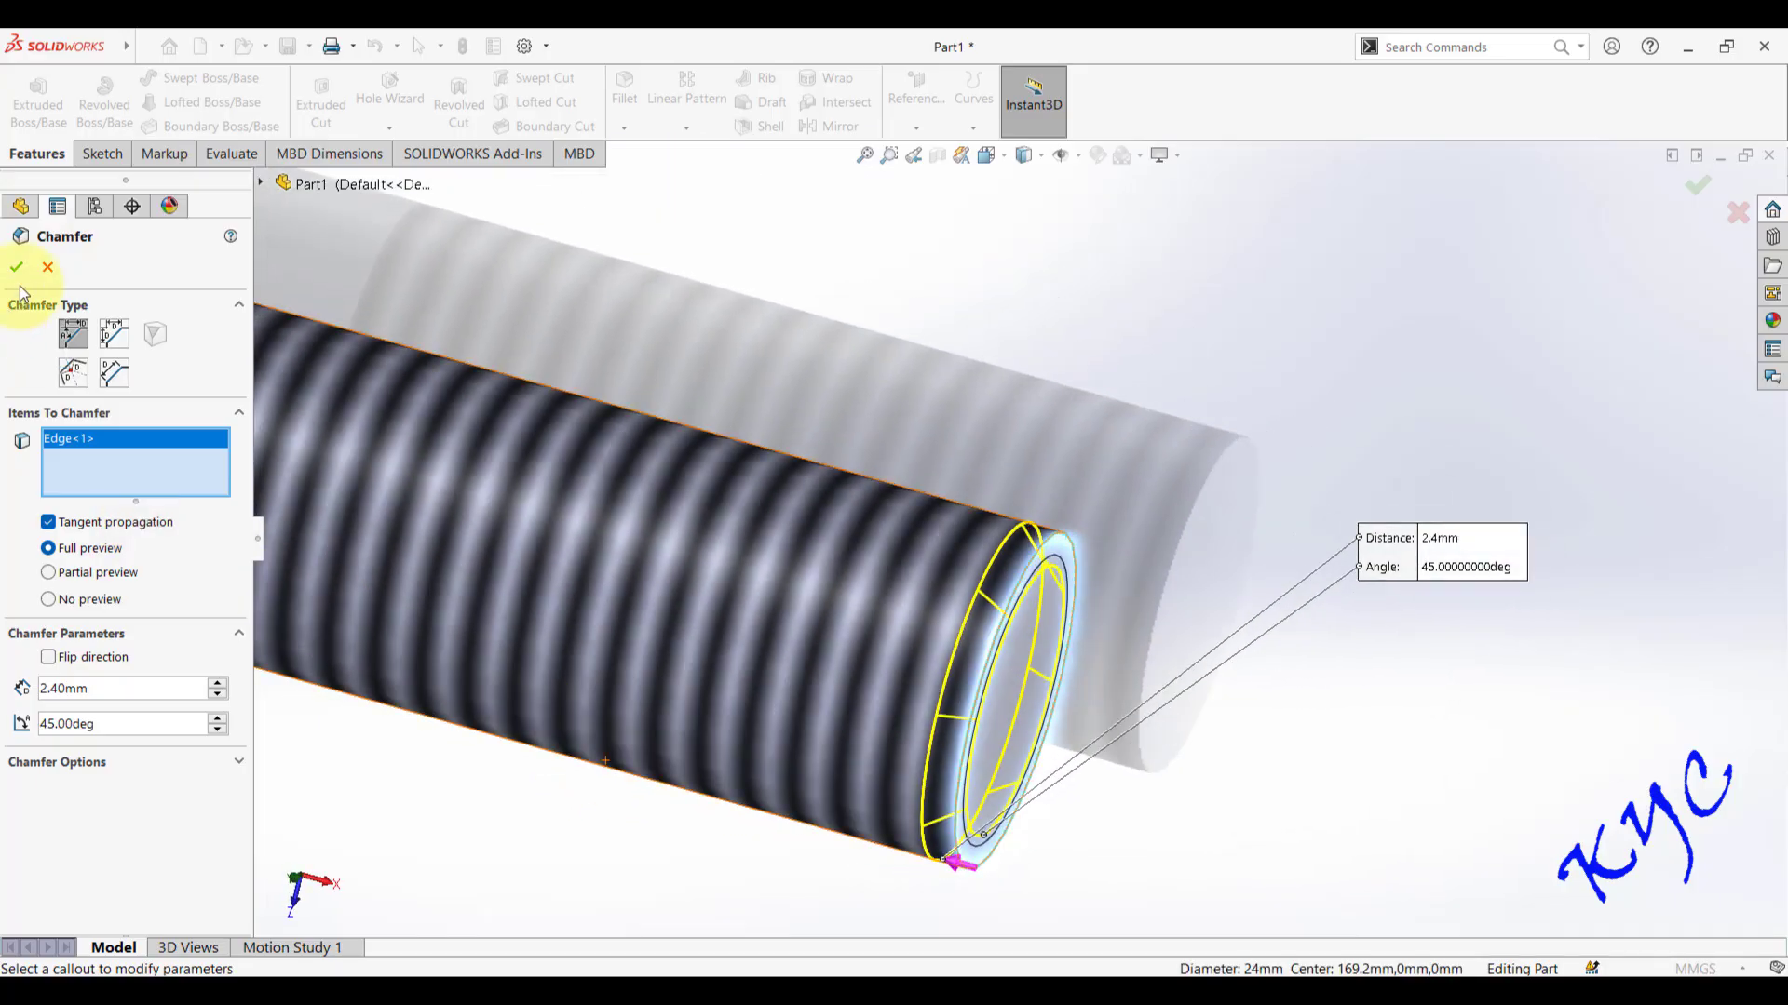
{"action": "left_click", "coordinate": [17, 267]}
{"action": "left_click", "coordinate": [1416, 453]}
{"action": "middle_click_drag", "start_coordinate": [1416, 453], "coordinate": [1354, 511]}
{"action": "scroll", "coordinate": [1035, 501], "scroll_direction": "up", "scroll_amount": 5}
{"action": "scroll", "coordinate": [758, 415], "scroll_direction": "down", "scroll_amount": 3}
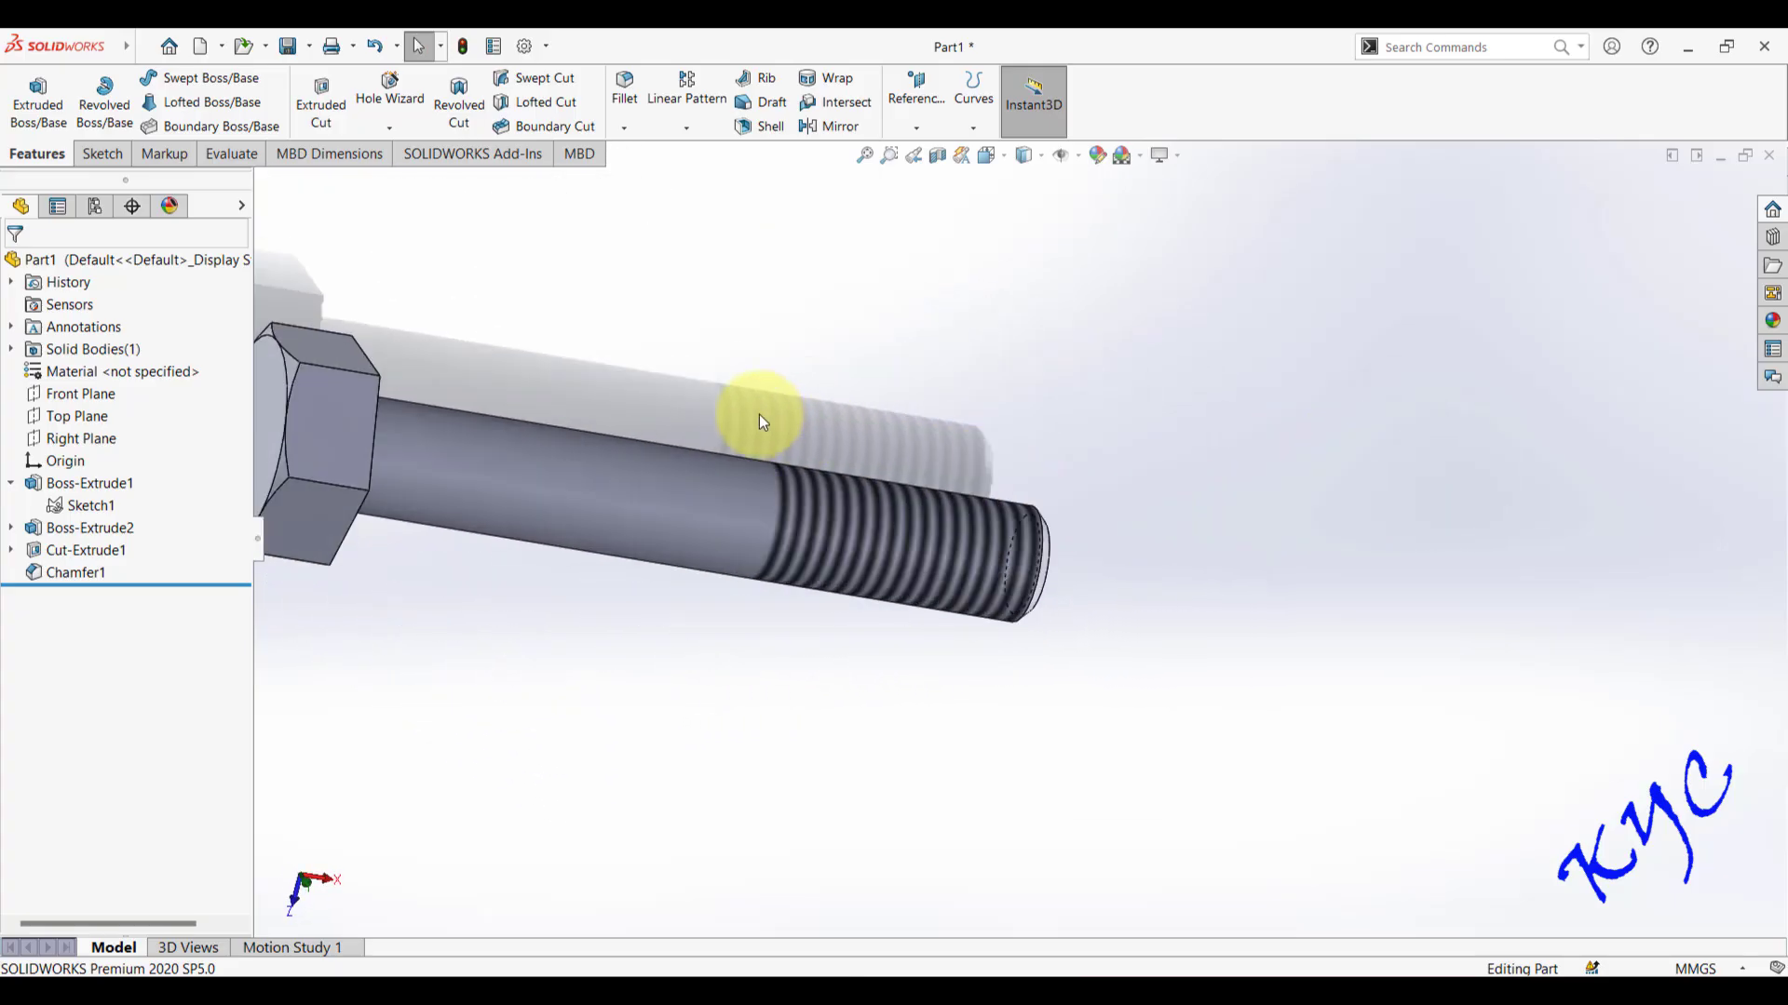
{"action": "scroll", "coordinate": [662, 420], "scroll_direction": "up", "scroll_amount": 2}
{"action": "key", "text": "ctrl+1"}
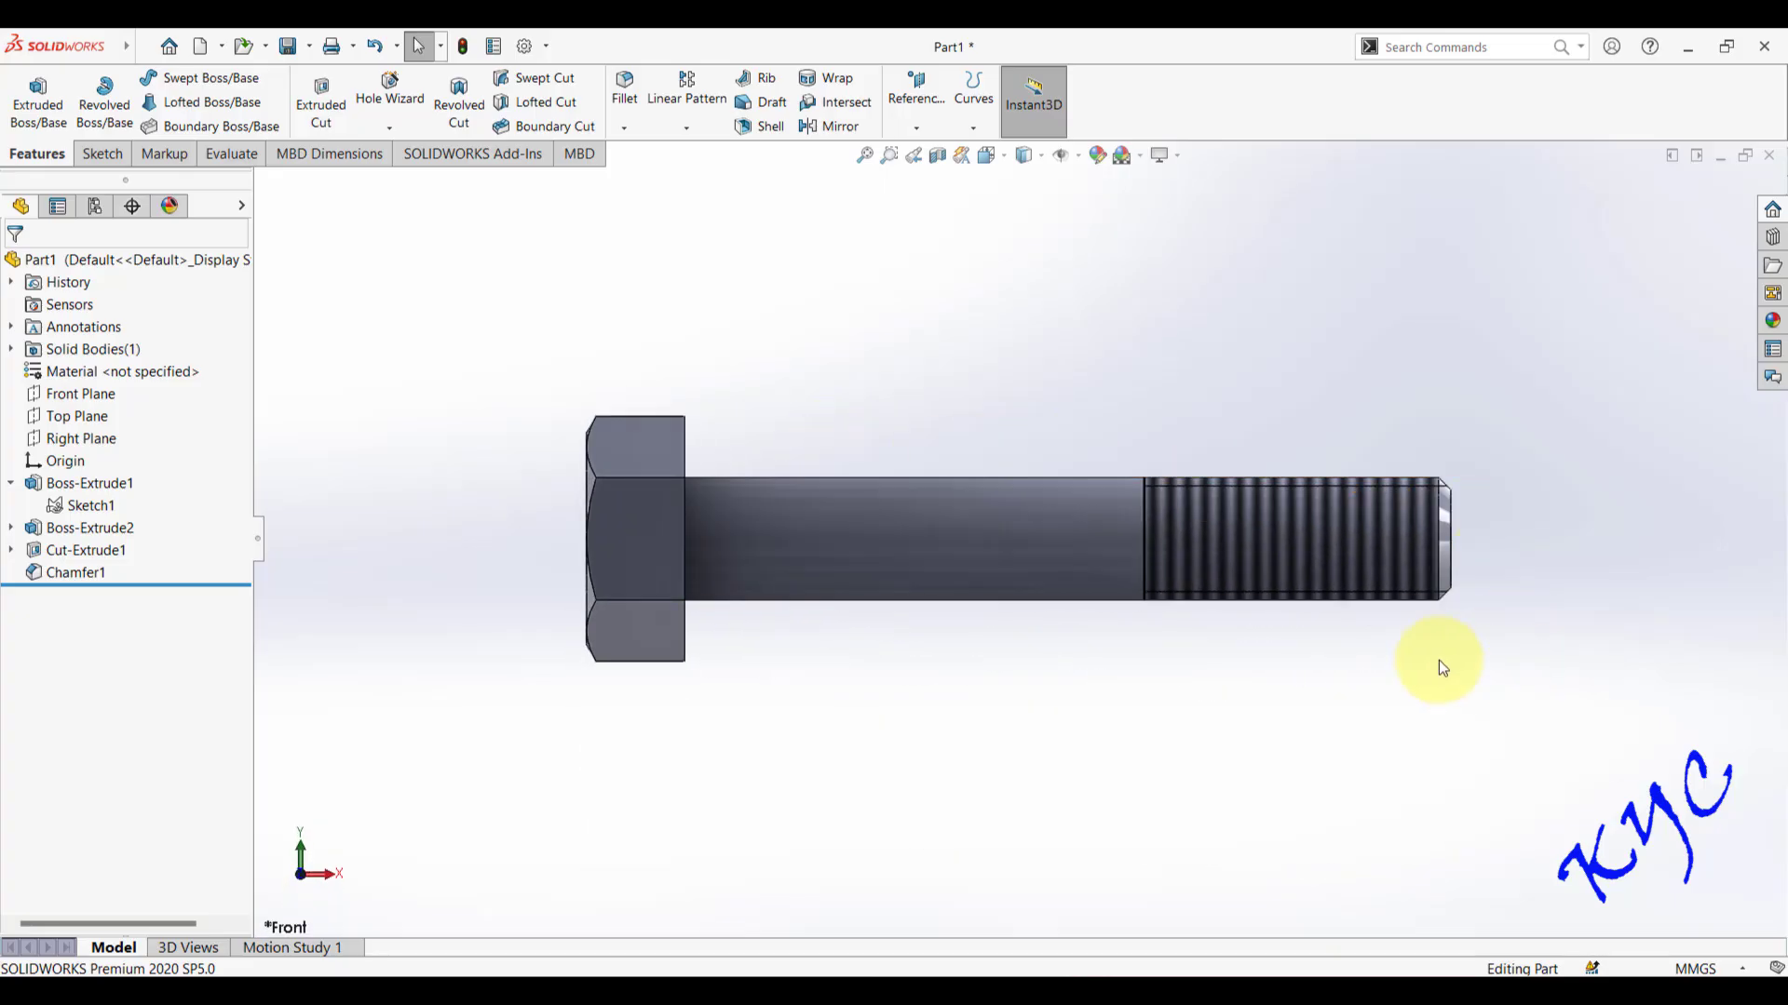
{"action": "key", "text": "ctrl+7"}
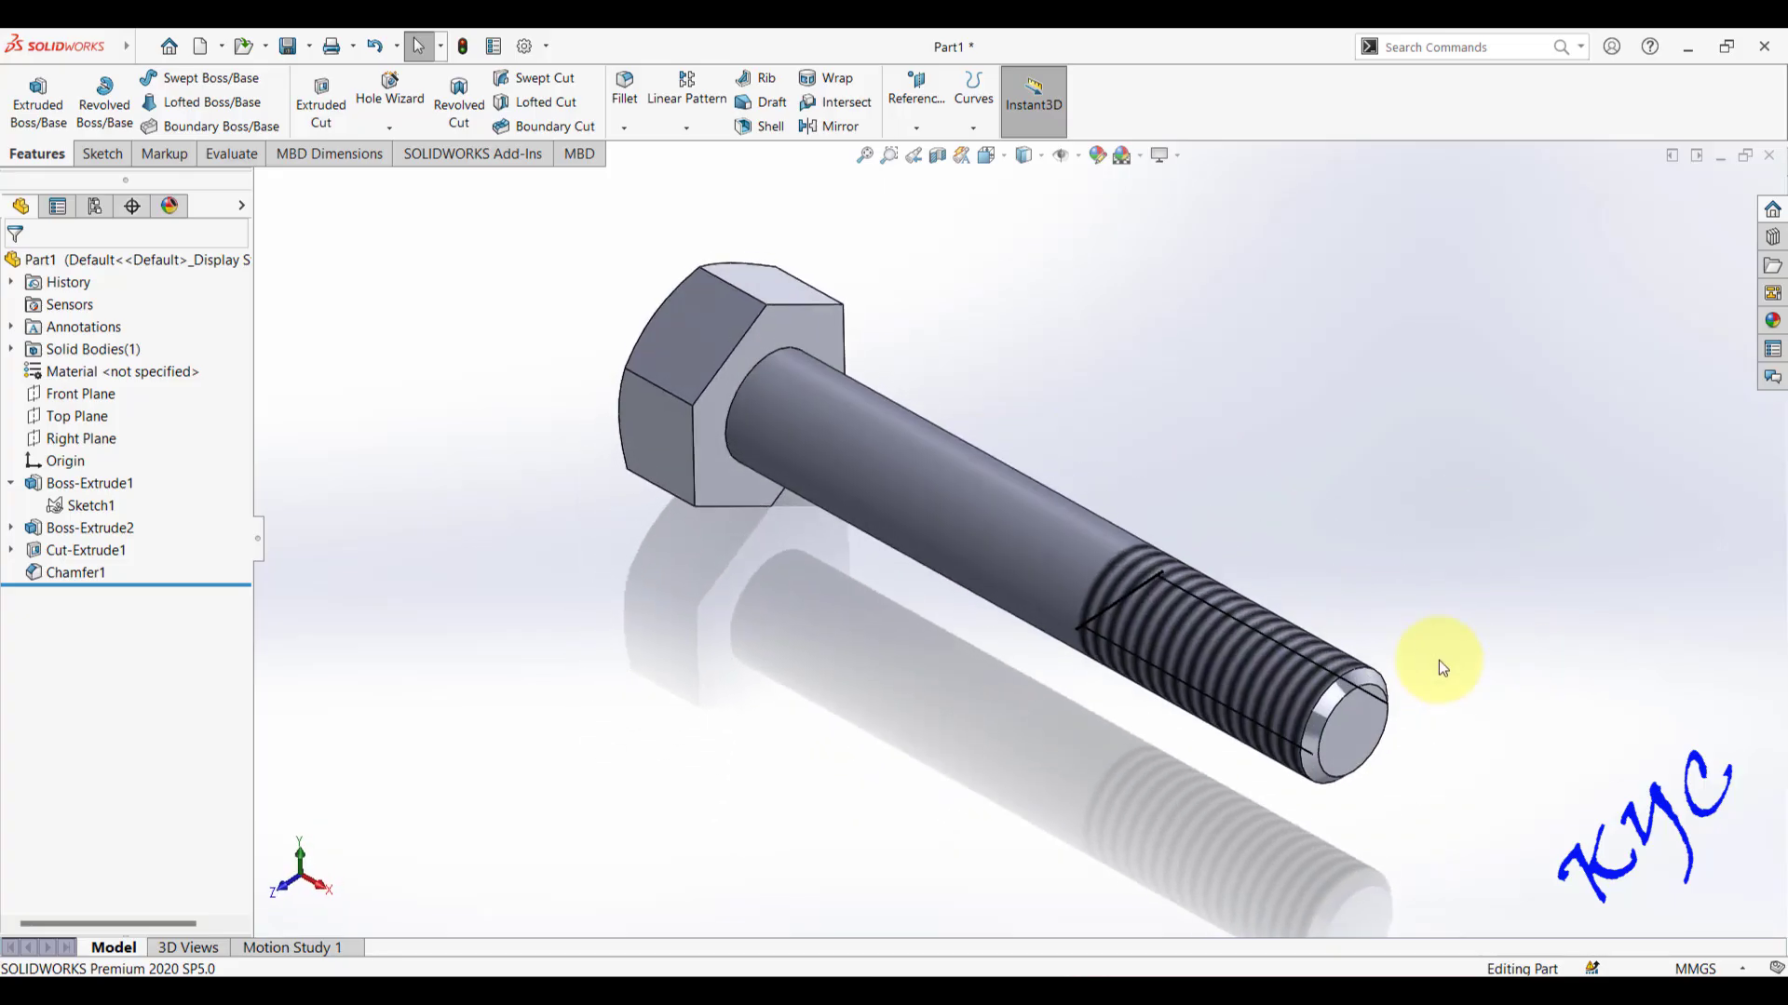
{"action": "key", "text": "ctrl+1"}
{"action": "middle_click_drag", "start_coordinate": [817, 366], "coordinate": [850, 511]}
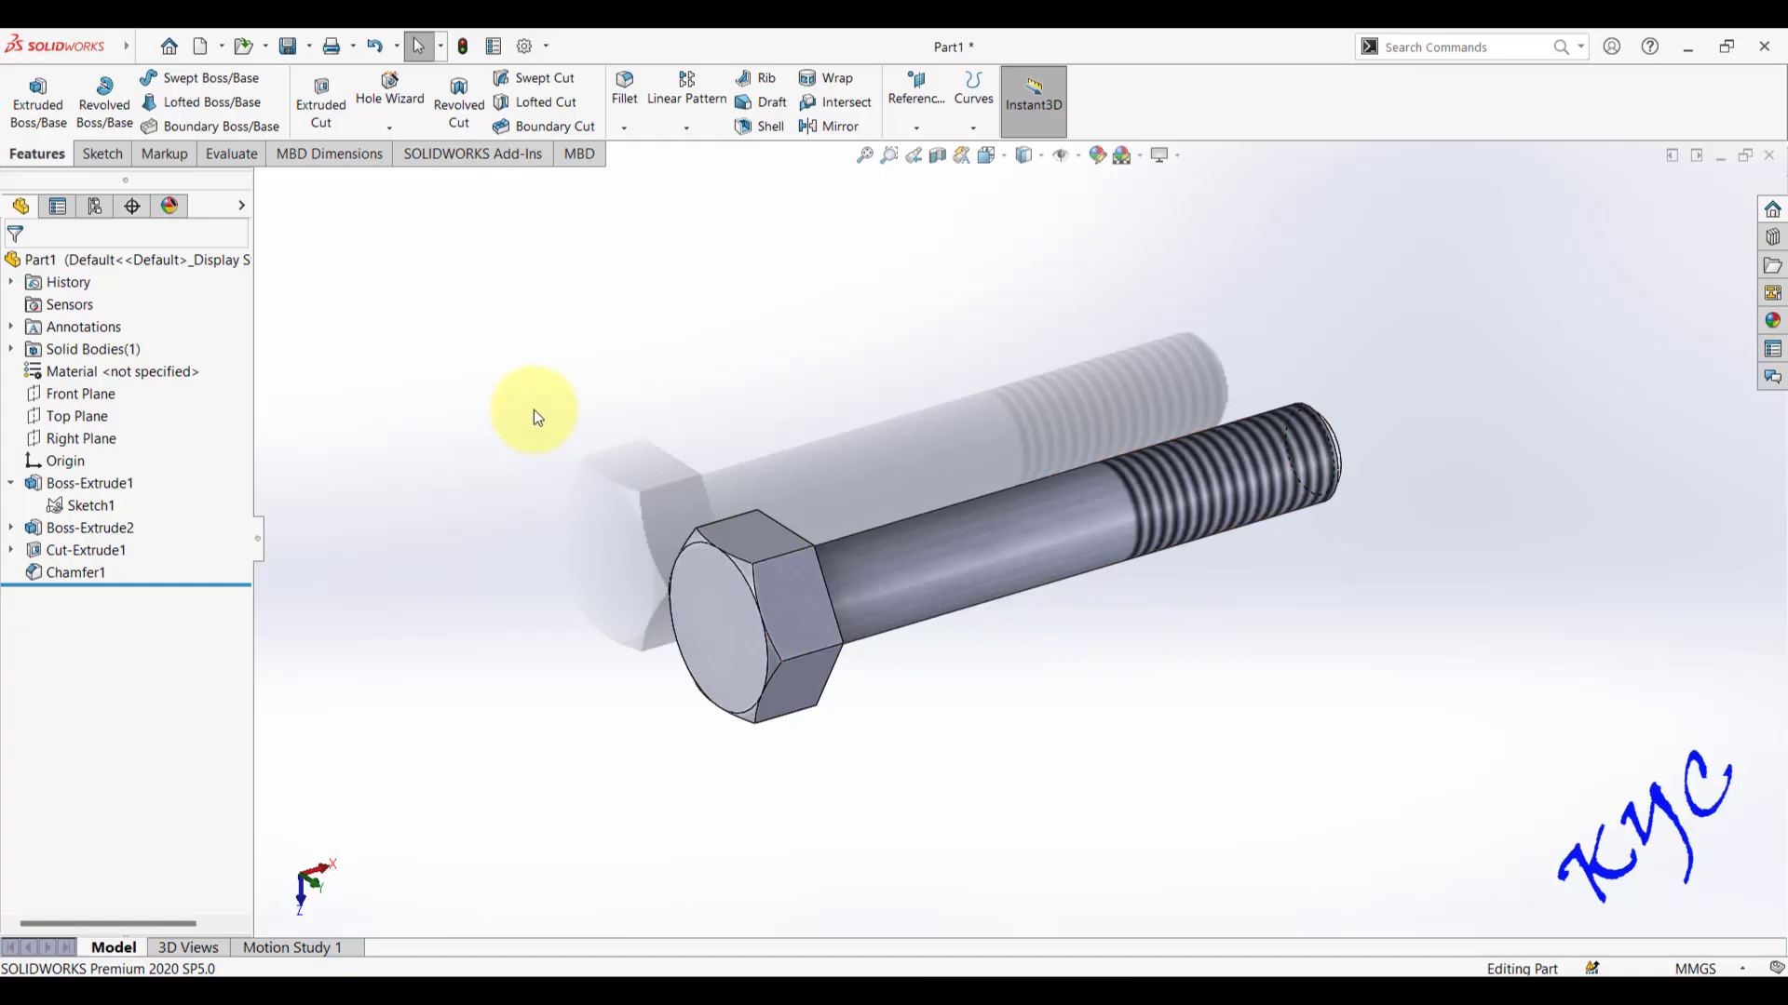
- Save the finished bolt part as "Hexagonal headed bolt" in the Hexagonal Bolt and Nut assembly folder and close the document
{"action": "key", "text": "ctrl+s"}
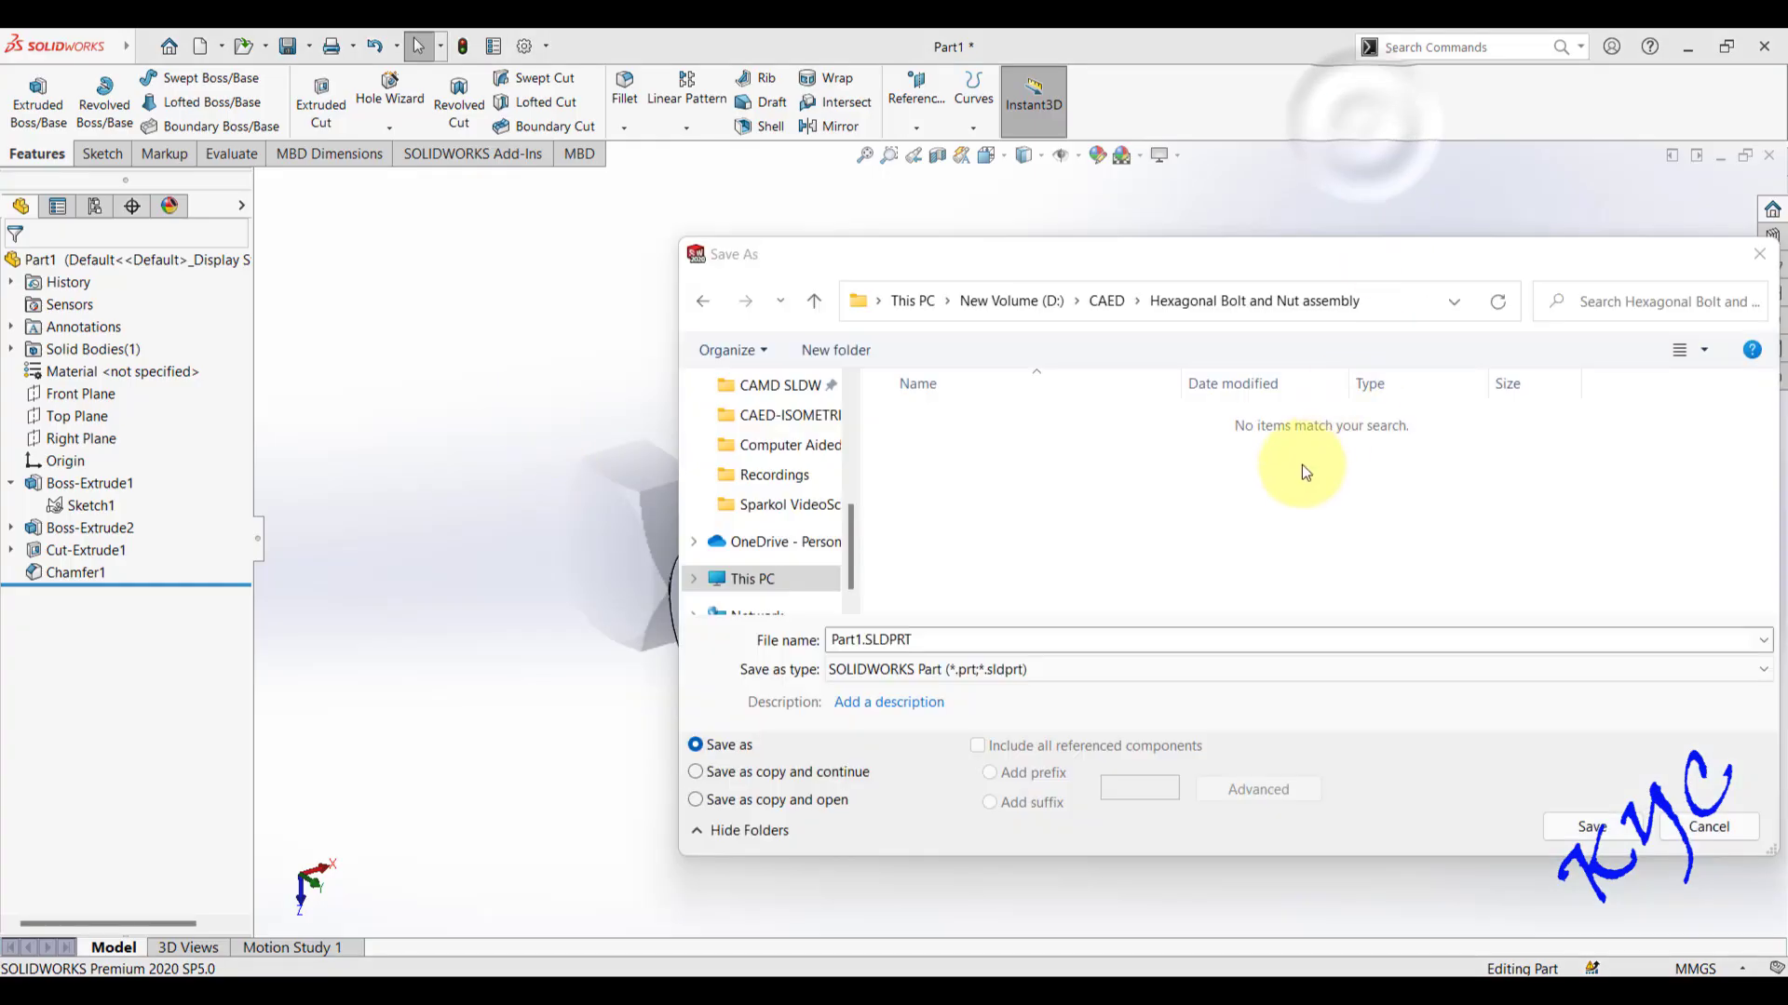
{"action": "left_click", "coordinate": [969, 639]}
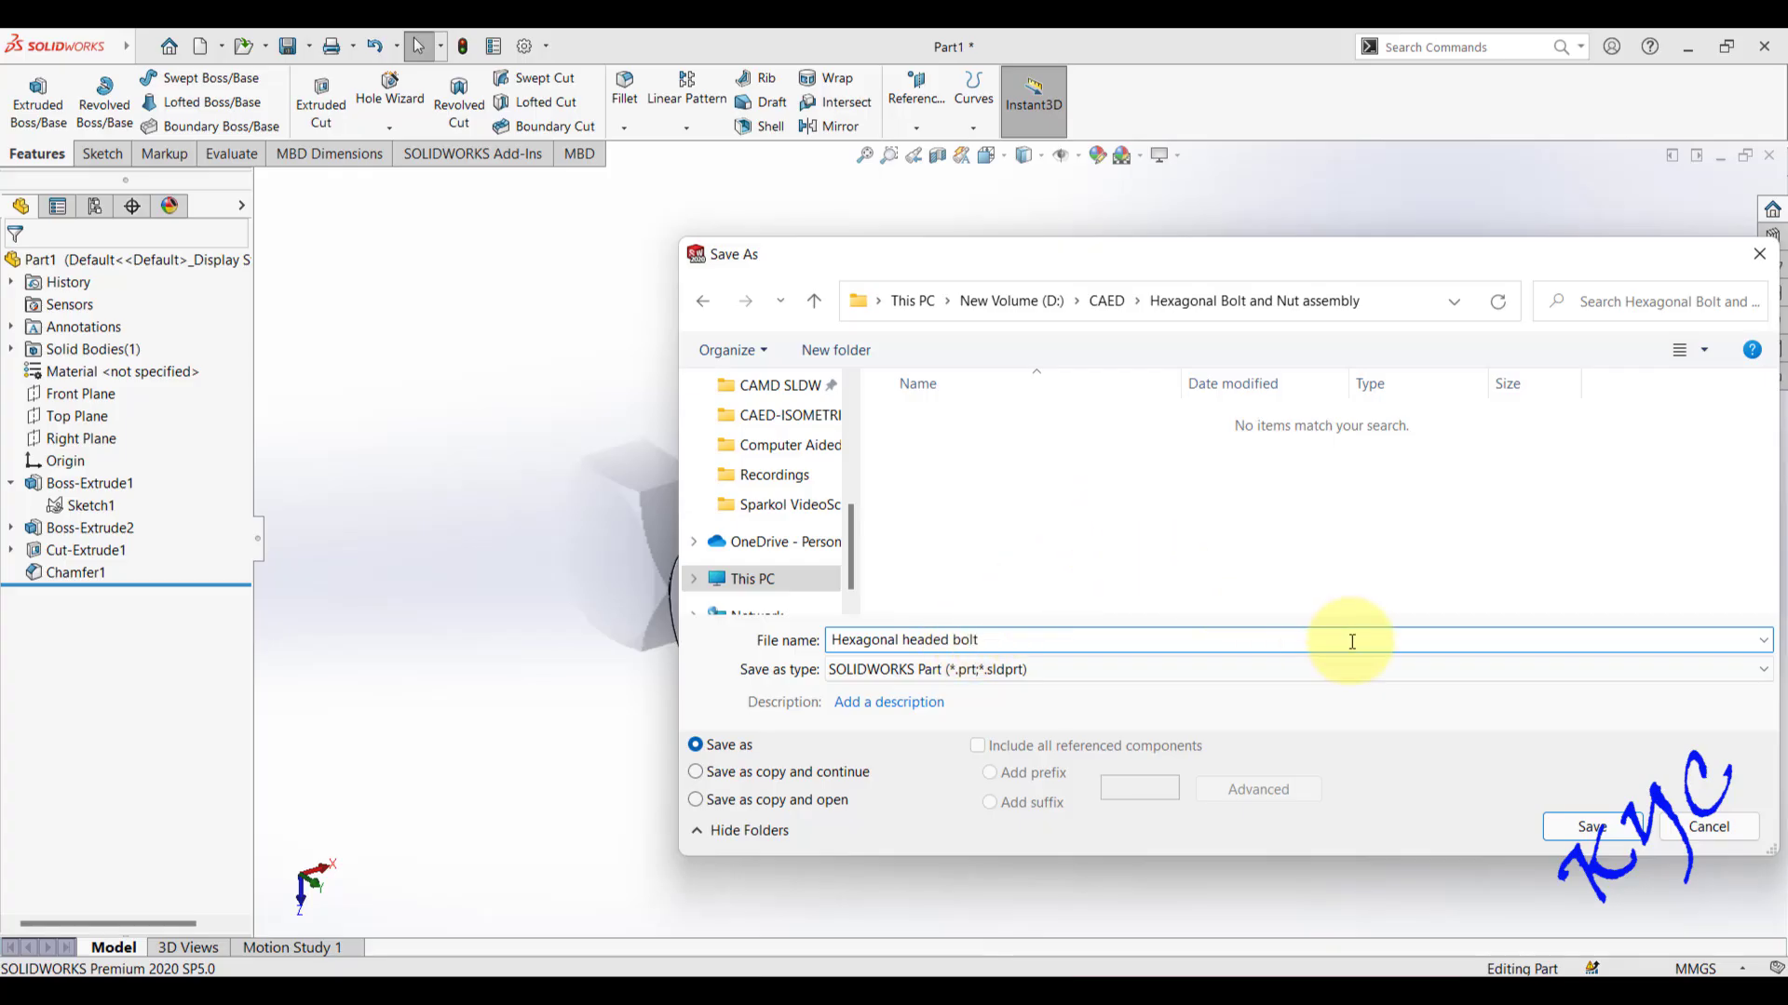
{"action": "left_click", "coordinate": [1592, 826]}
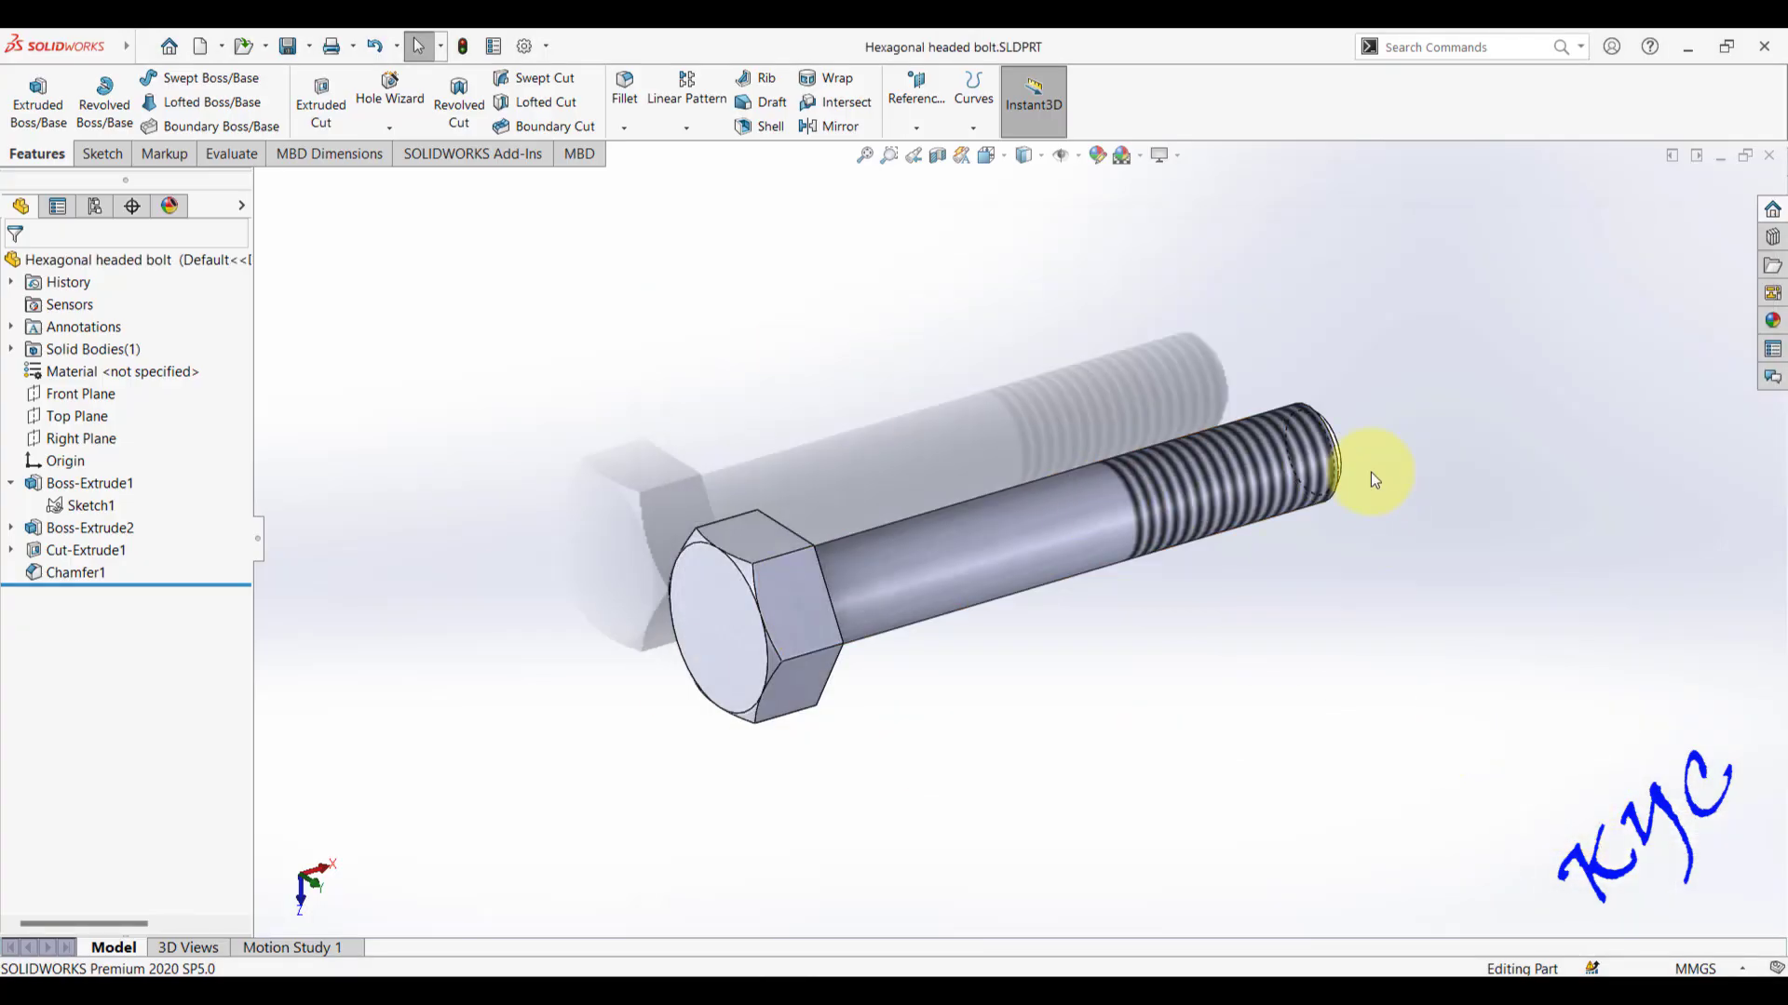
{"action": "left_click", "coordinate": [1765, 164]}
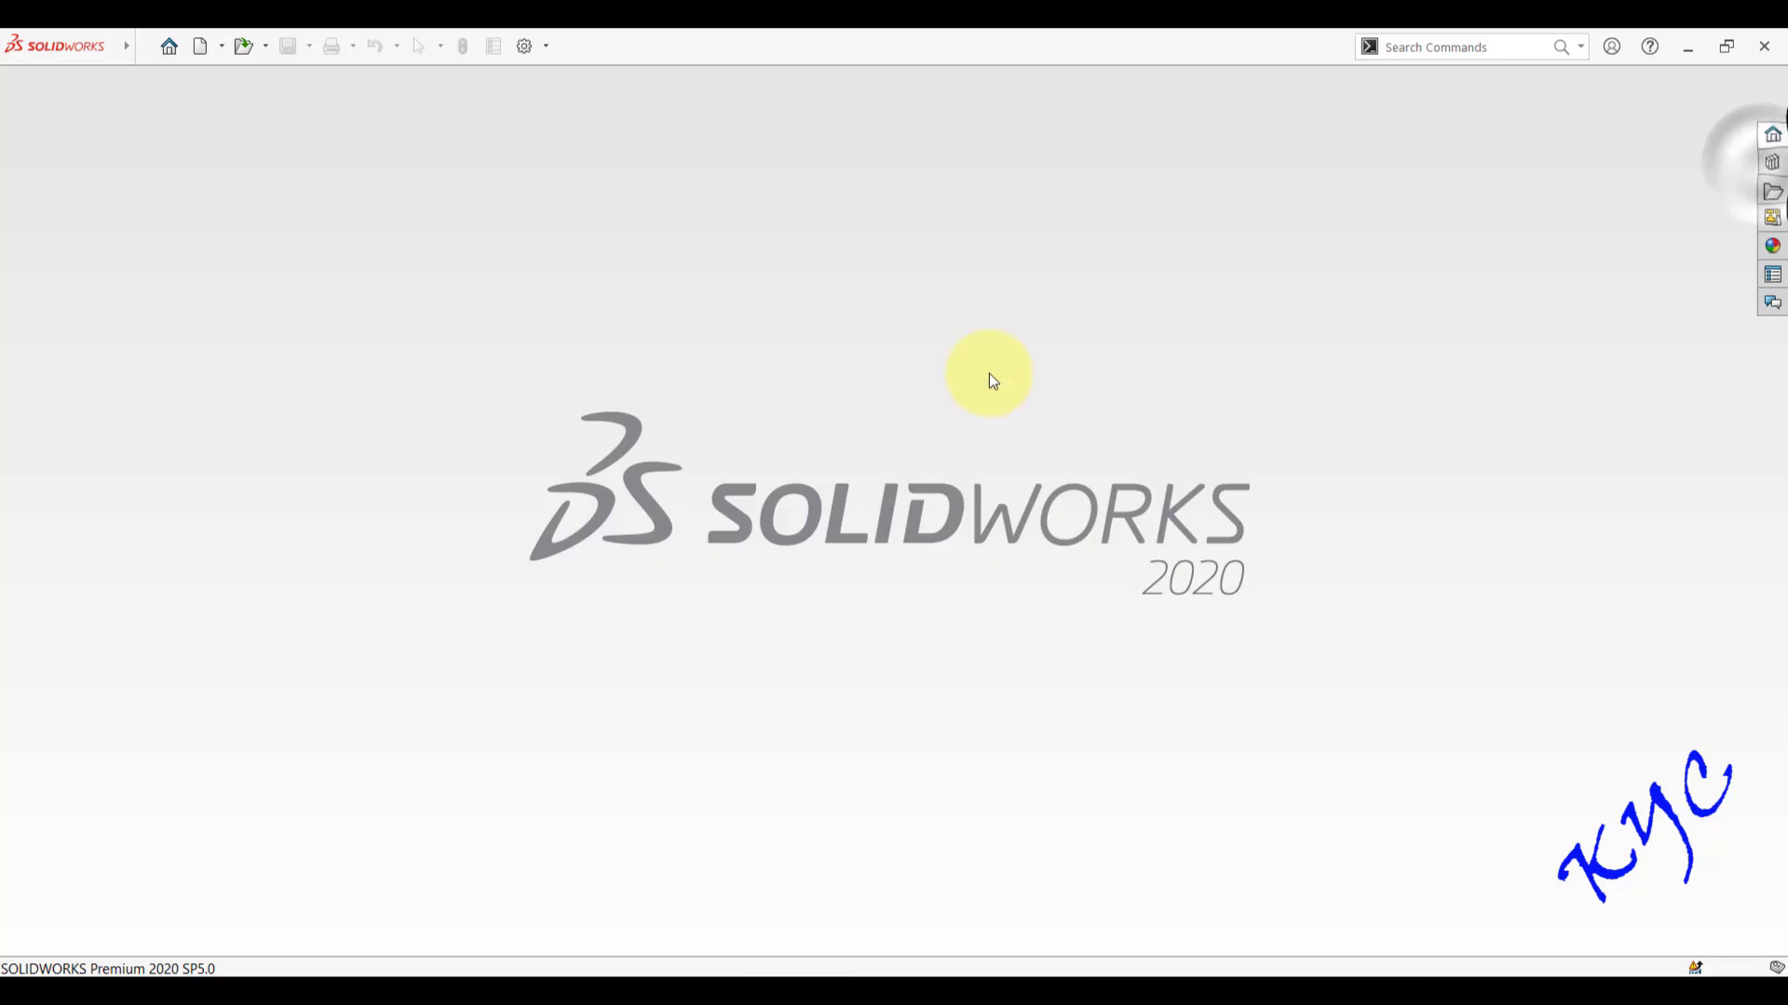
- Create a new part and sketch a six-sided polygon on the Right Plane, centred on the origin, about 88 mm across flats
{"action": "left_click", "coordinate": [201, 49]}
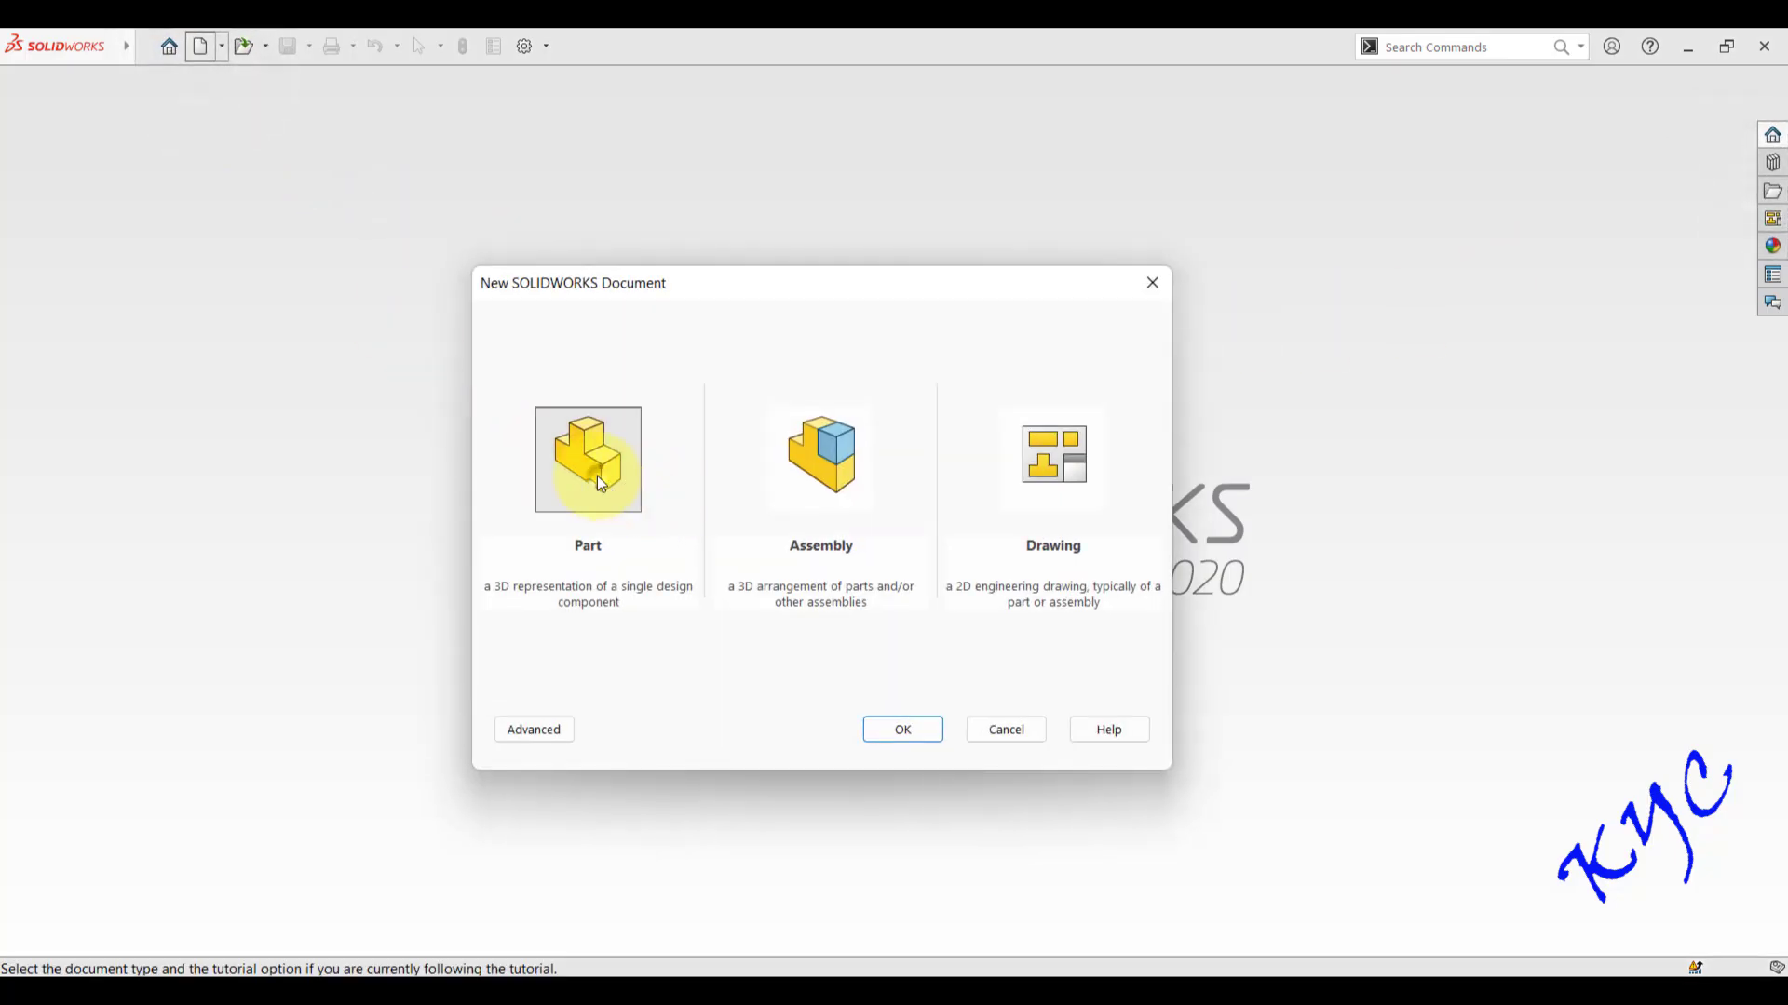
{"action": "double_click", "coordinate": [597, 476]}
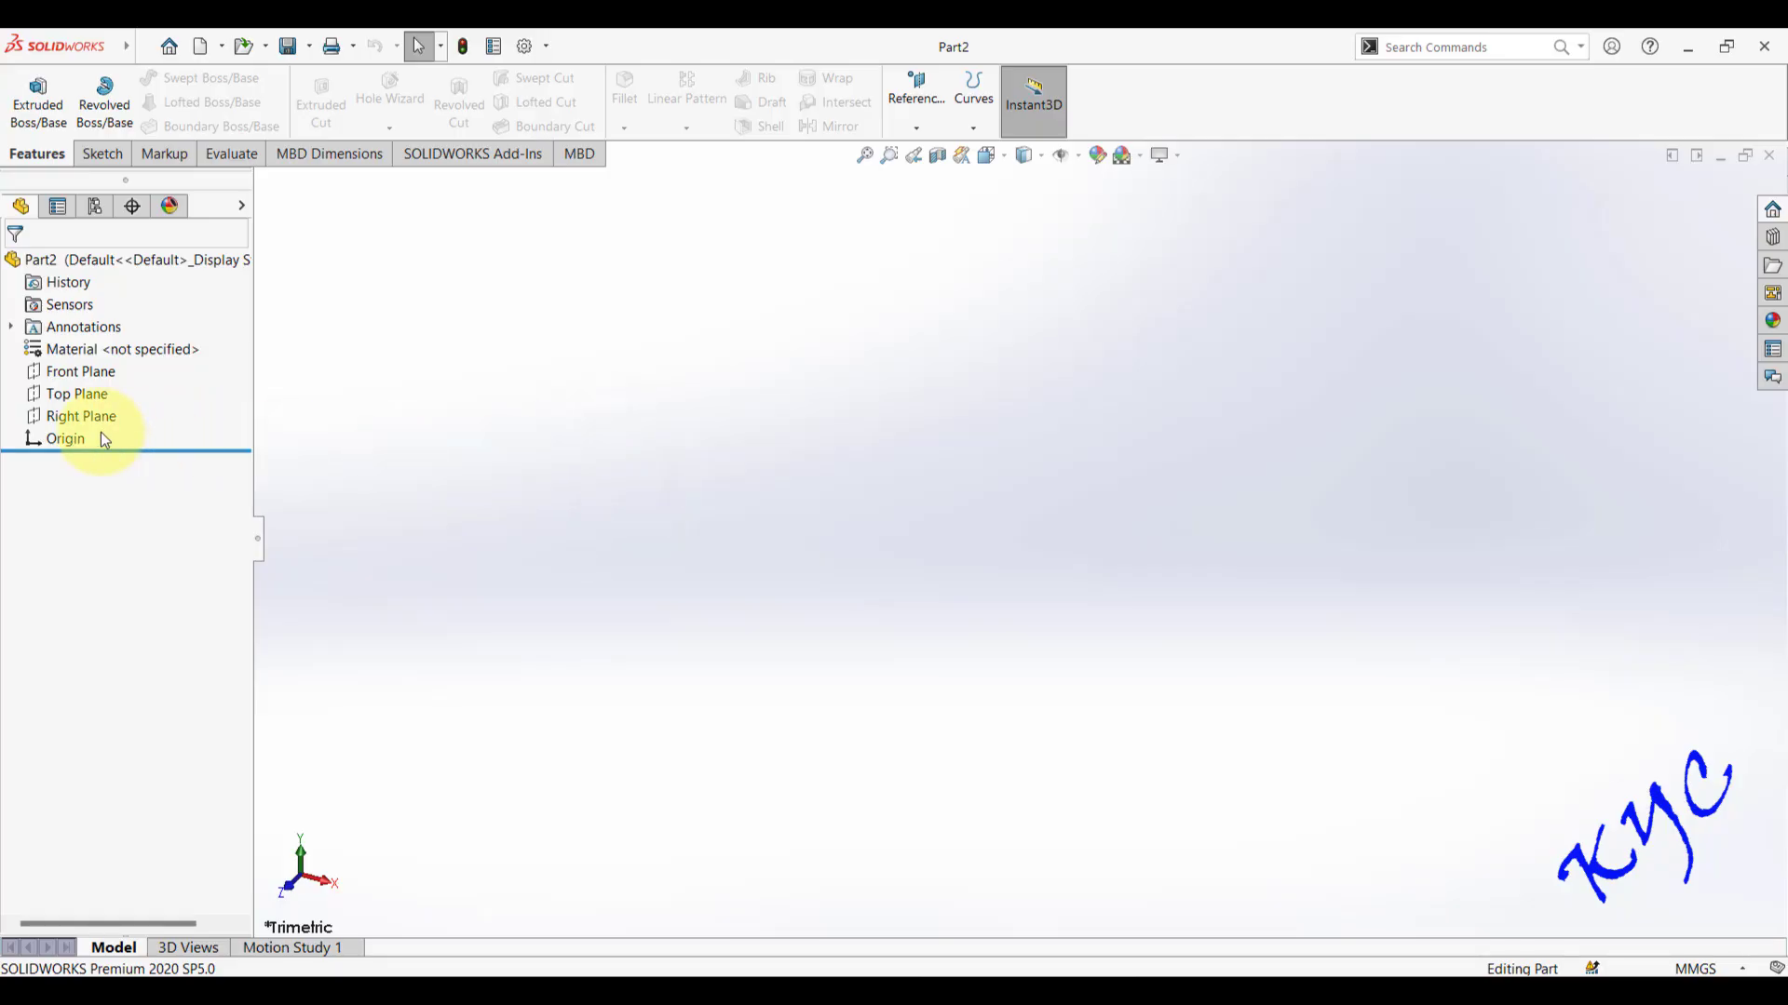
{"action": "left_click", "coordinate": [102, 418]}
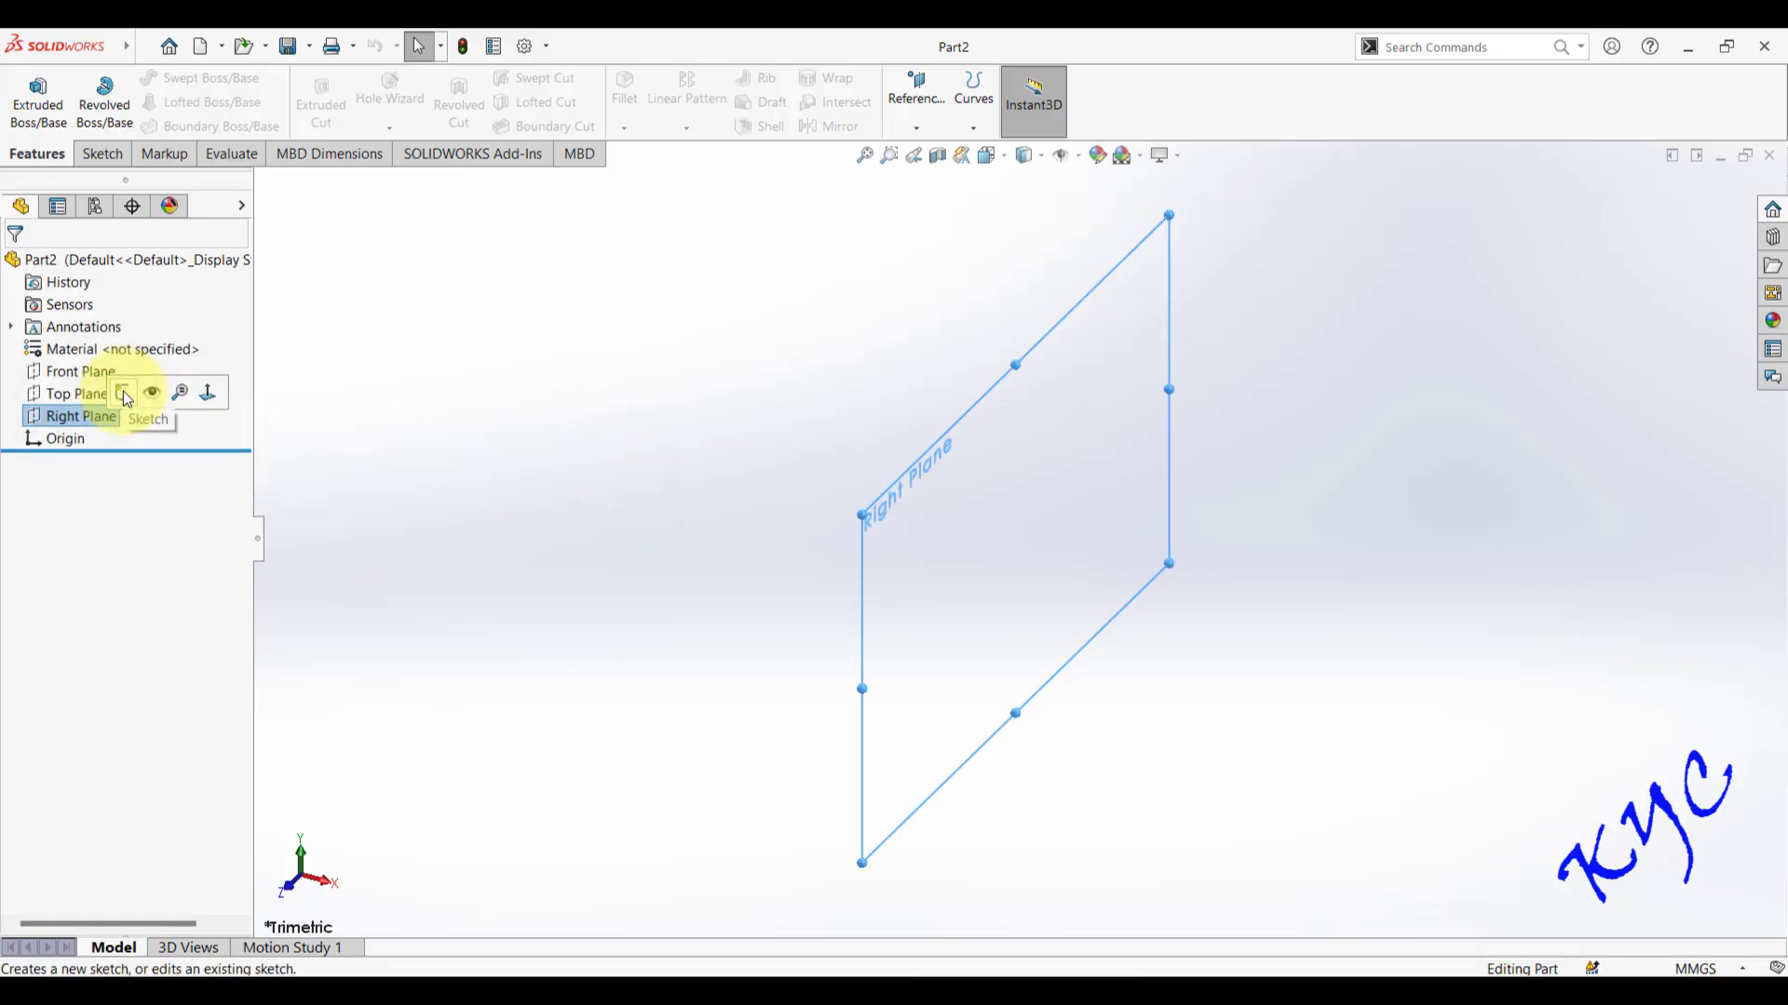
{"action": "left_click", "coordinate": [123, 393]}
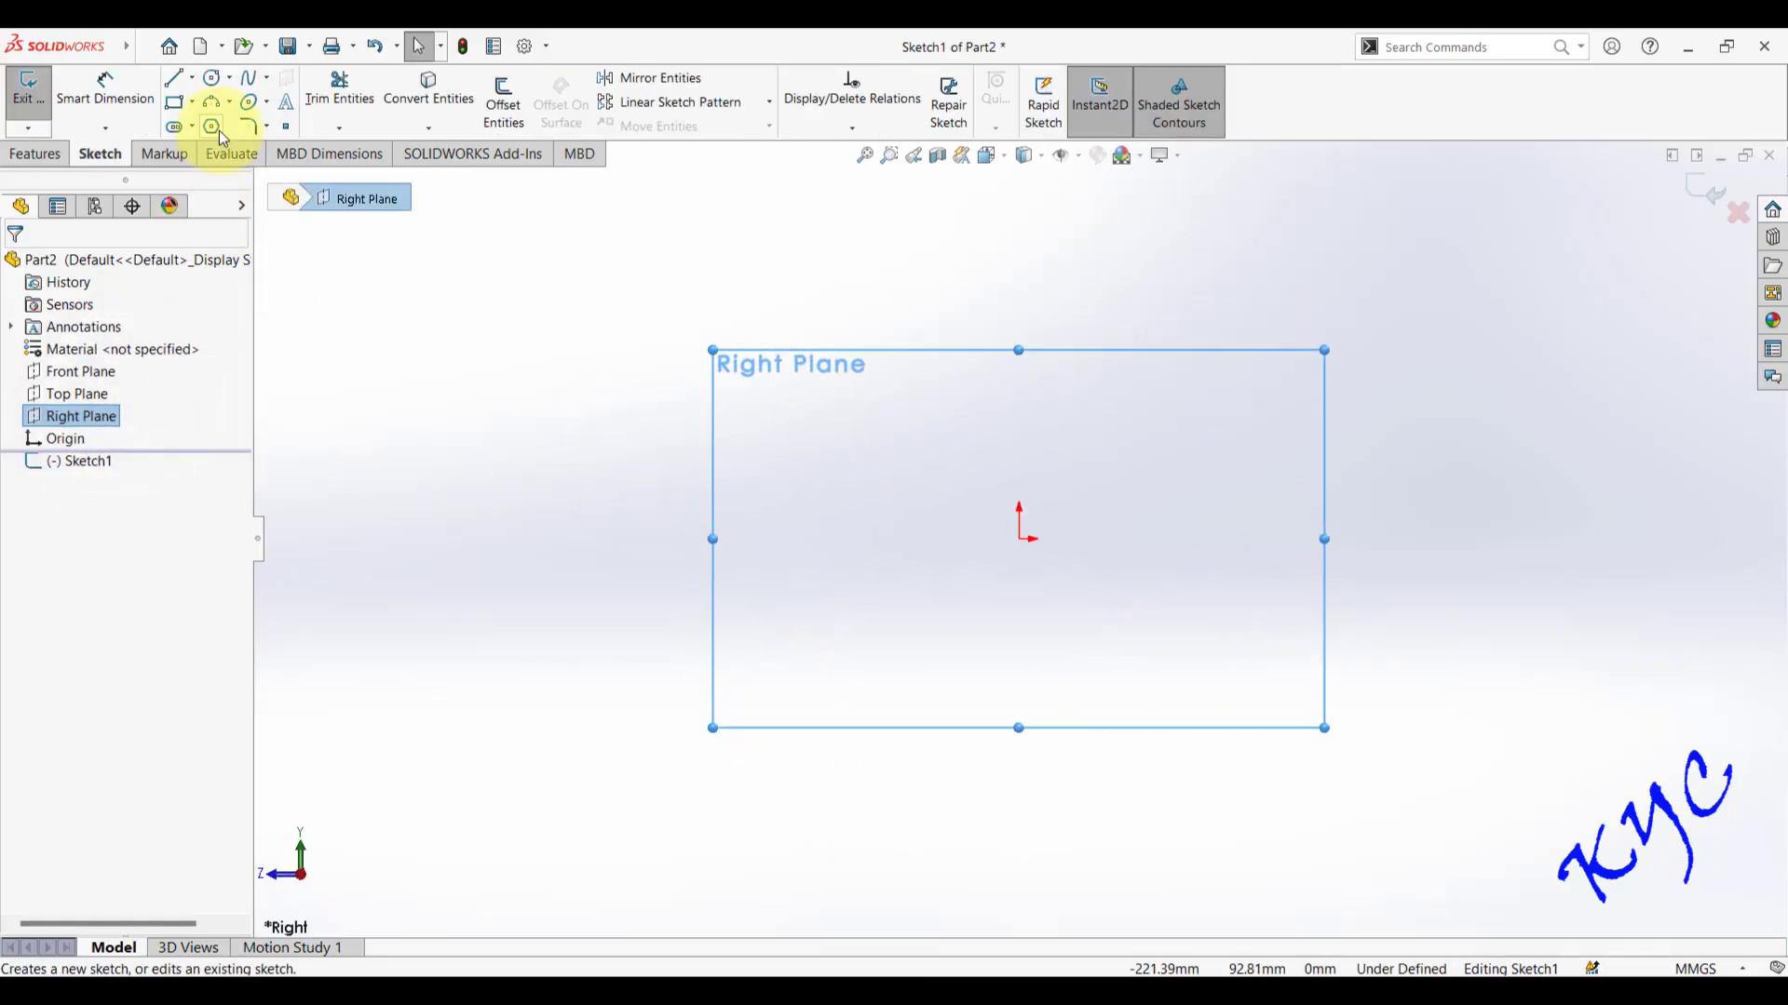
{"action": "left_click", "coordinate": [214, 127]}
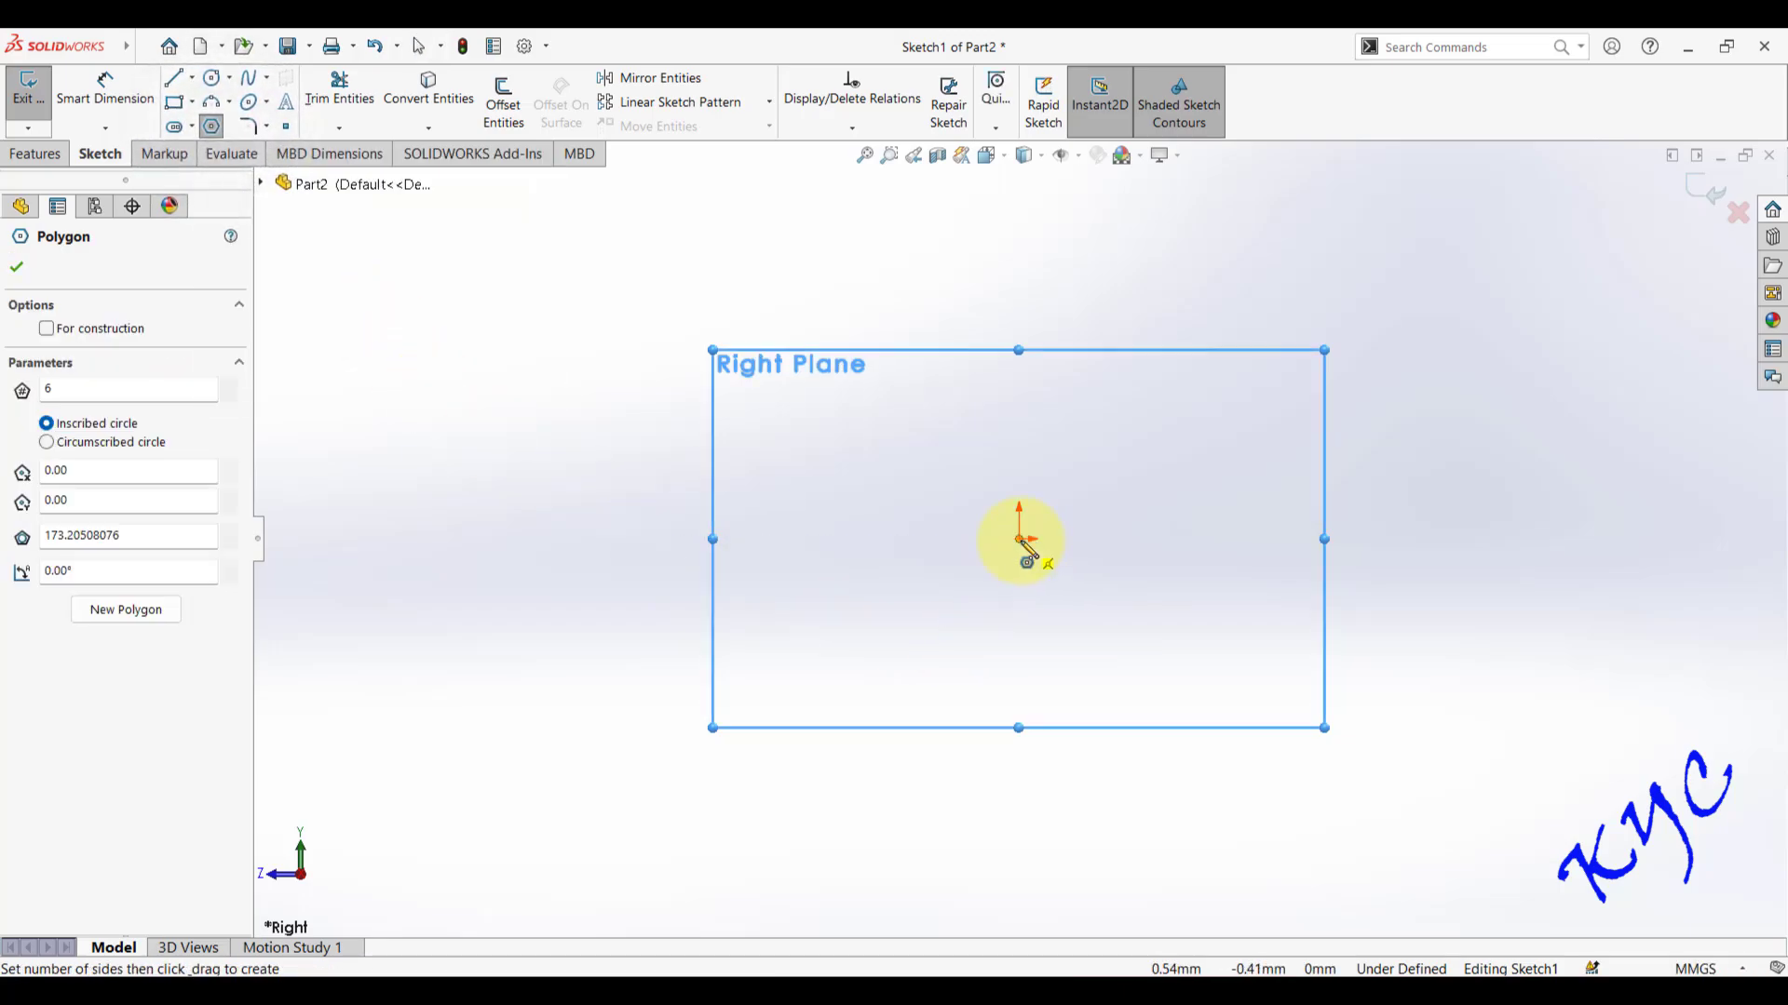
{"action": "mouse_move", "coordinate": [1019, 540]}
{"action": "left_mouse_down"}
{"action": "mouse_move", "coordinate": [1097, 630]}
{"action": "mouse_move", "coordinate": [1107, 690]}
{"action": "left_mouse_up"}
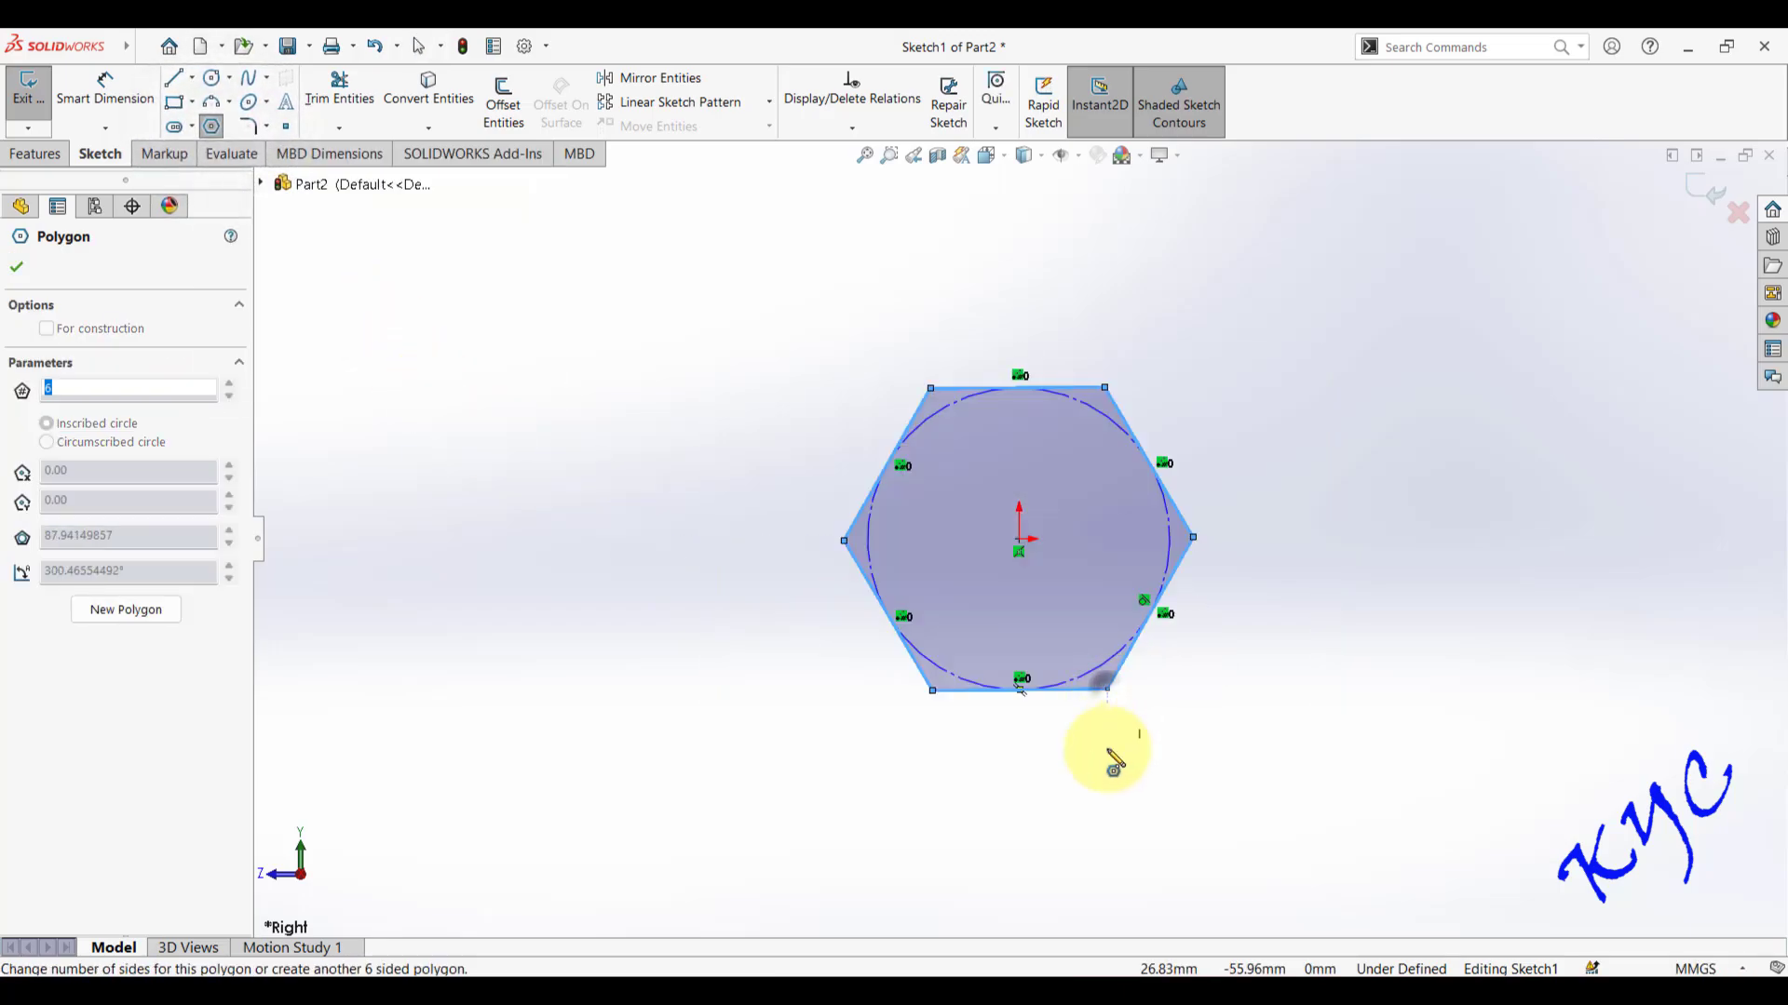
{"action": "key", "text": "Escape"}
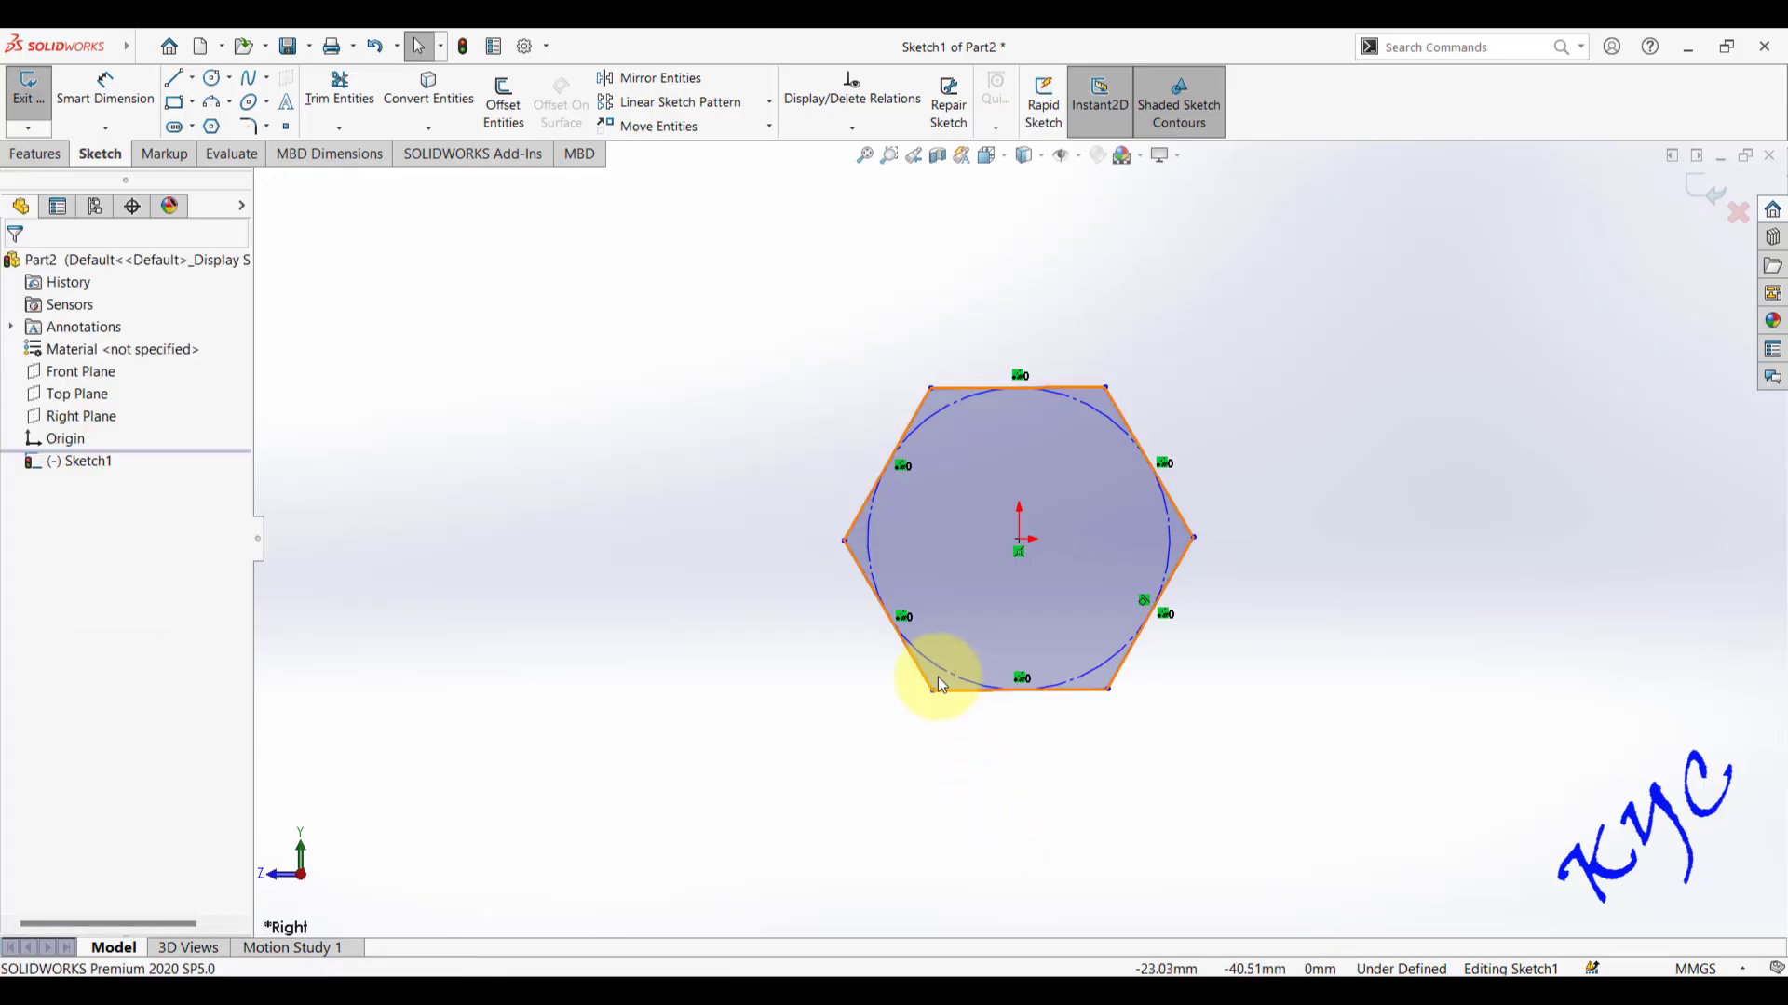
- Make one side of the hexagon vertical, dimension its length at 24 mm and exit the sketch
{"action": "left_click", "coordinate": [927, 676]}
{"action": "left_click", "coordinate": [22, 528]}
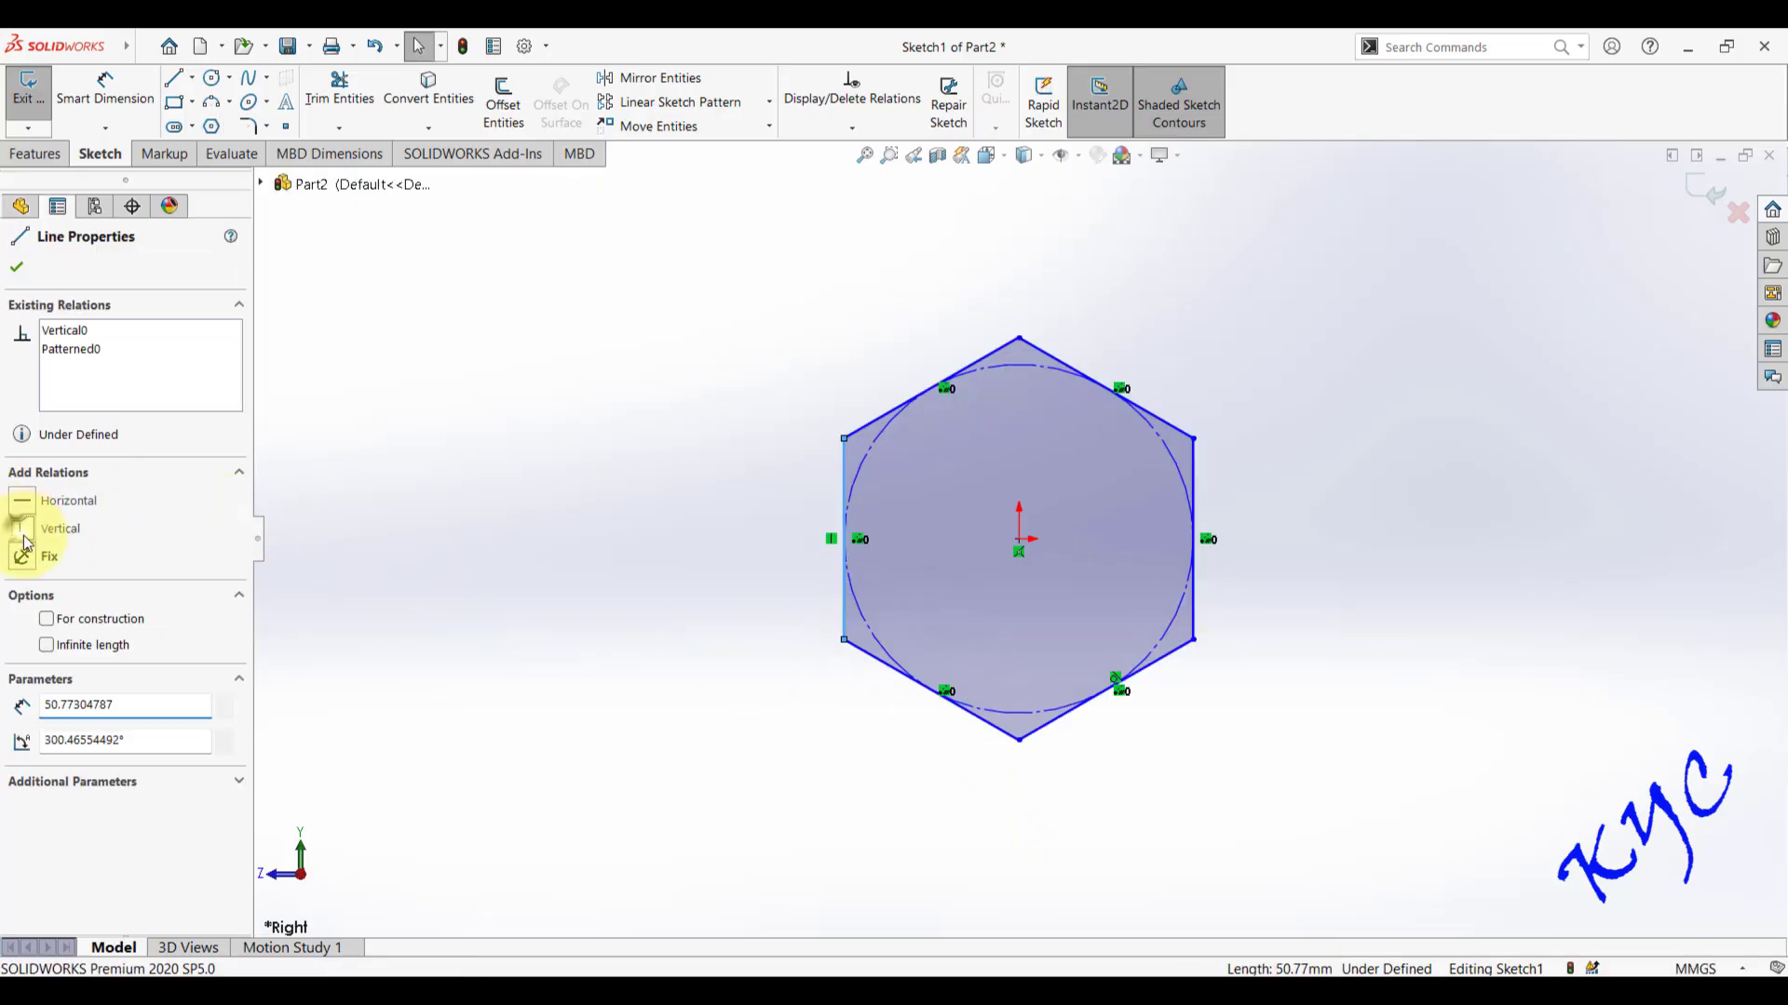
{"action": "left_click", "coordinate": [105, 91]}
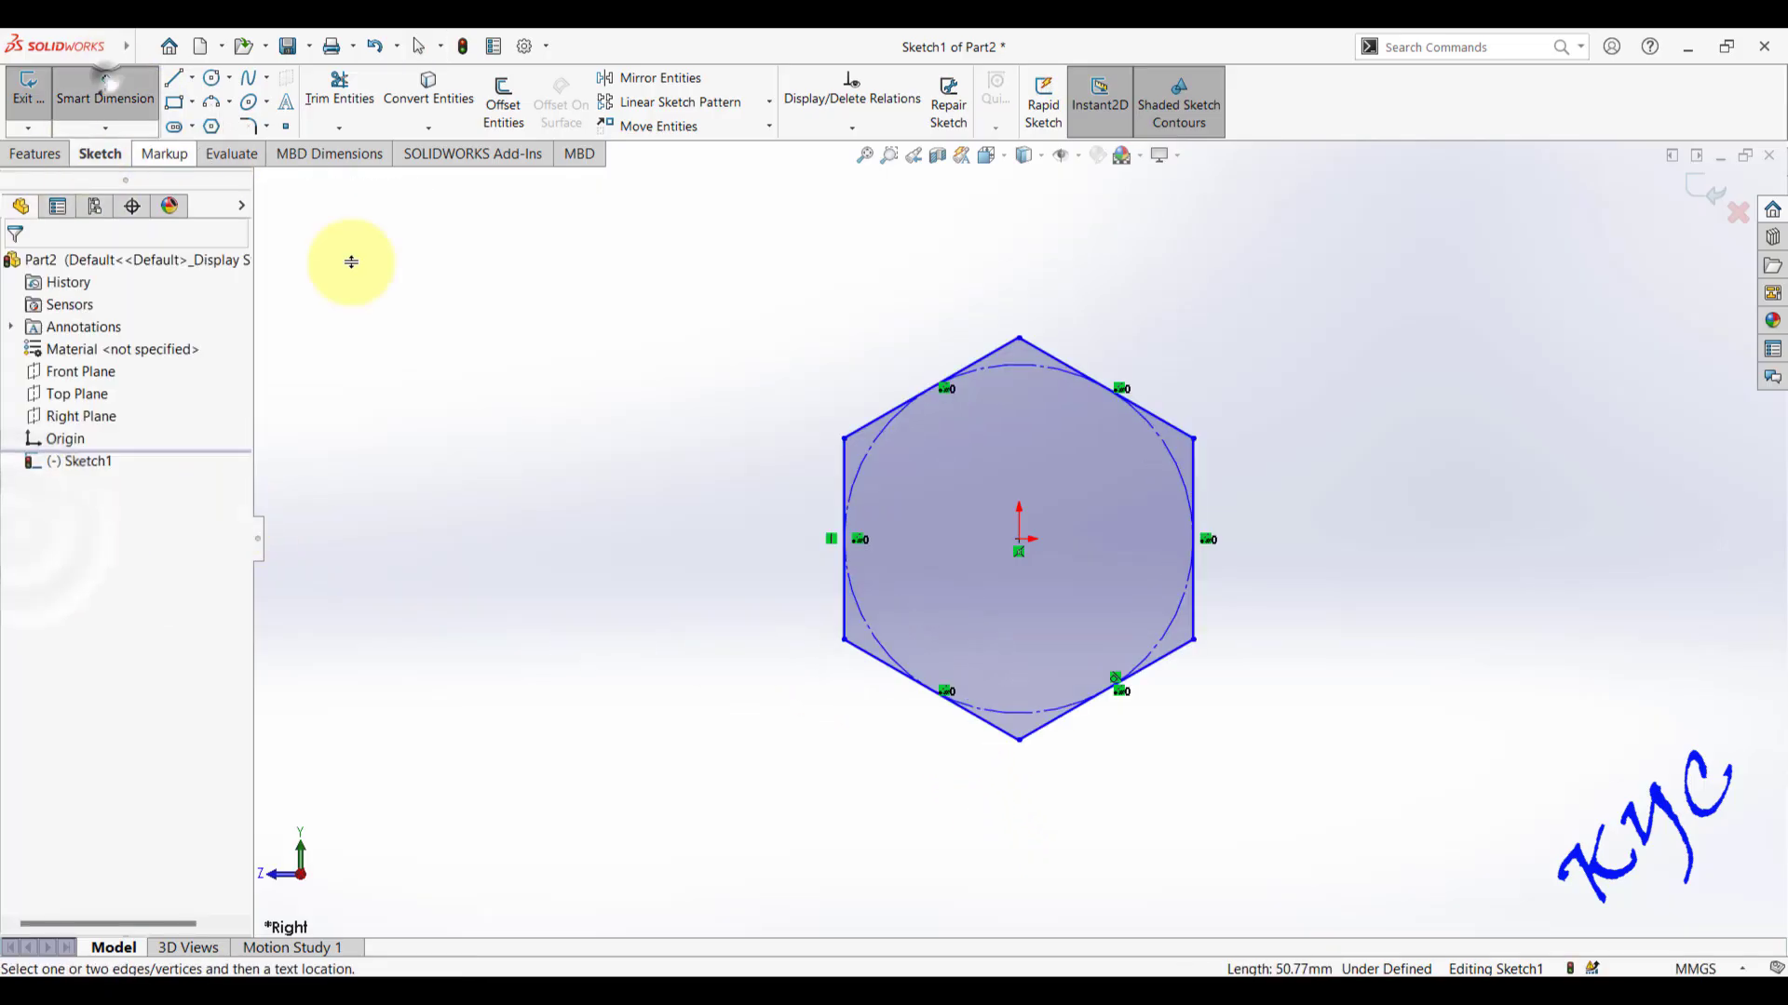
{"action": "left_click", "coordinate": [843, 603]}
{"action": "left_click", "coordinate": [726, 560]}
{"action": "type", "text": "24"}
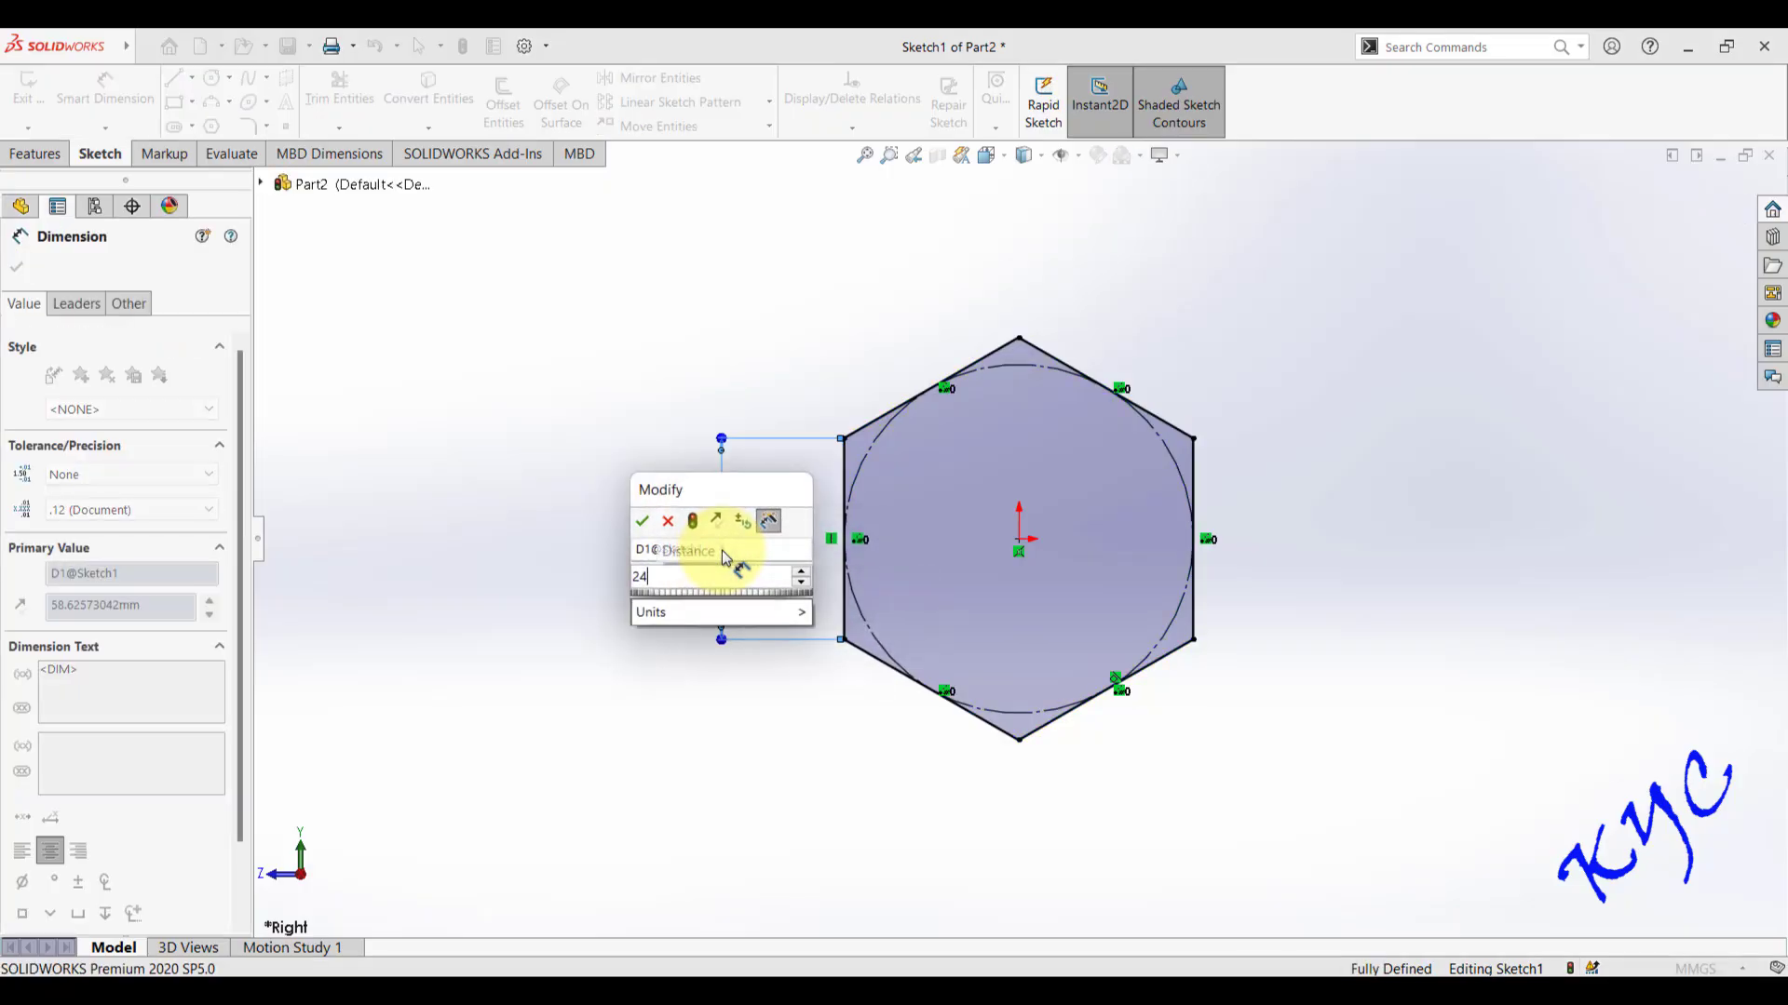
{"action": "key", "text": "Return"}
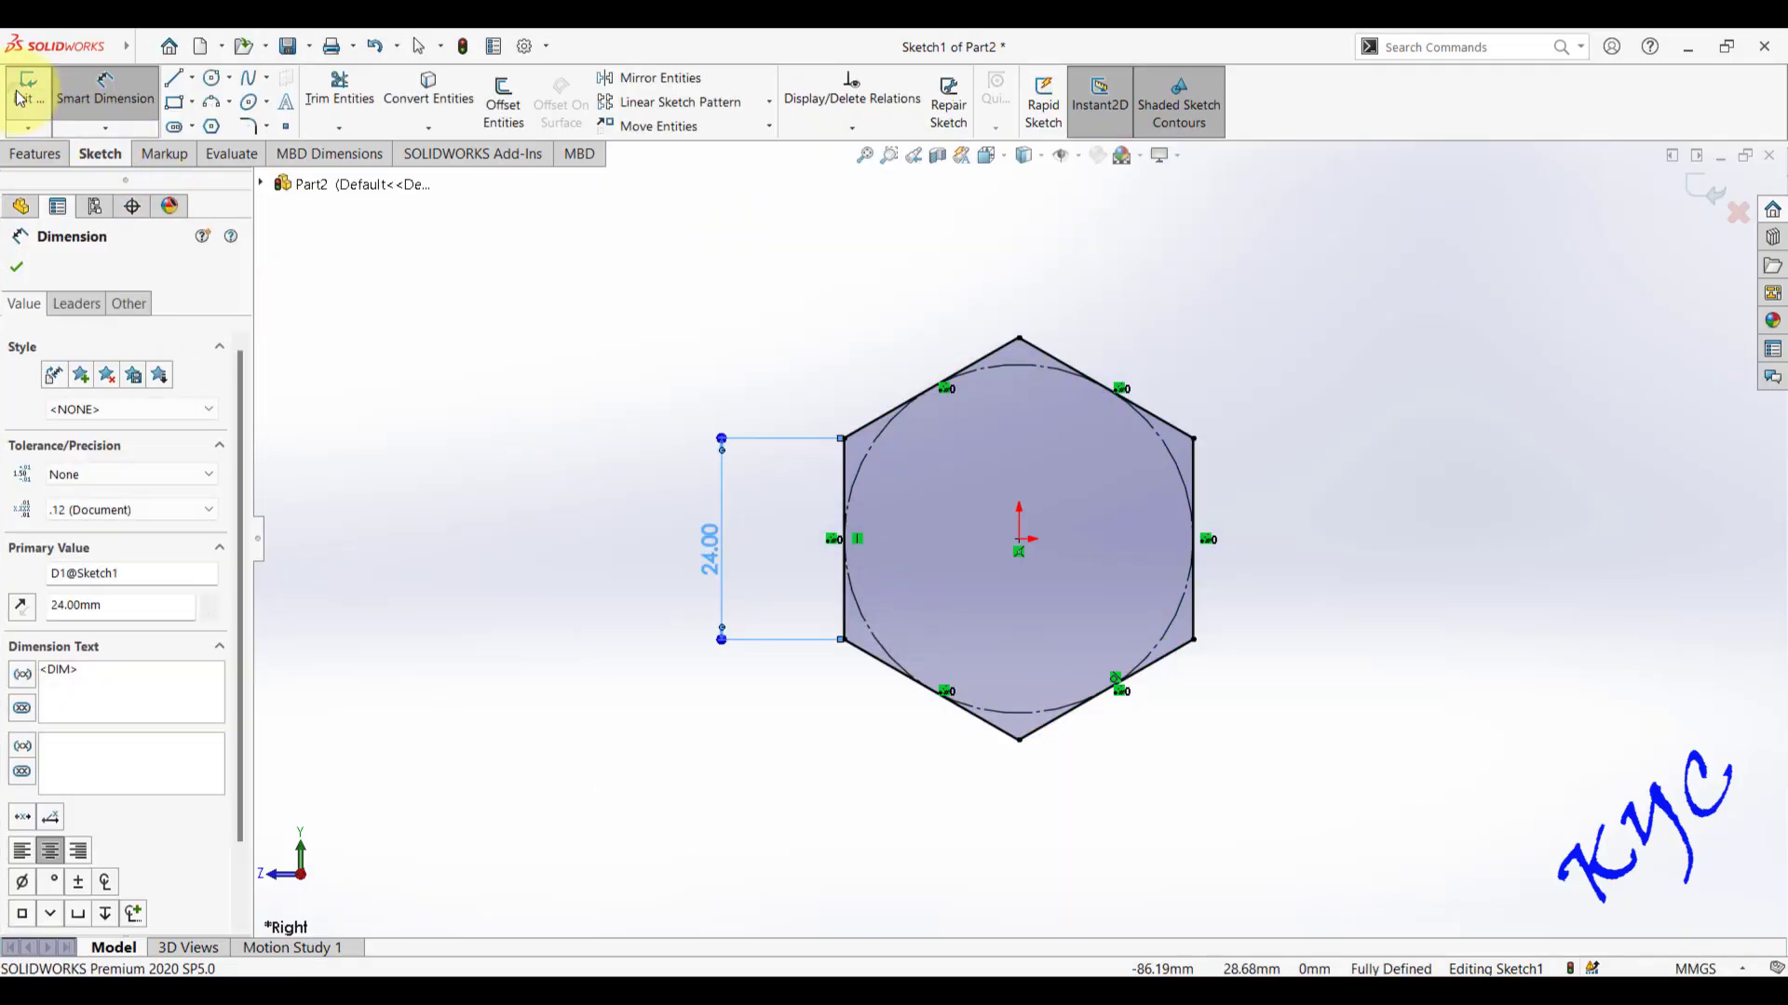
{"action": "left_click", "coordinate": [27, 91]}
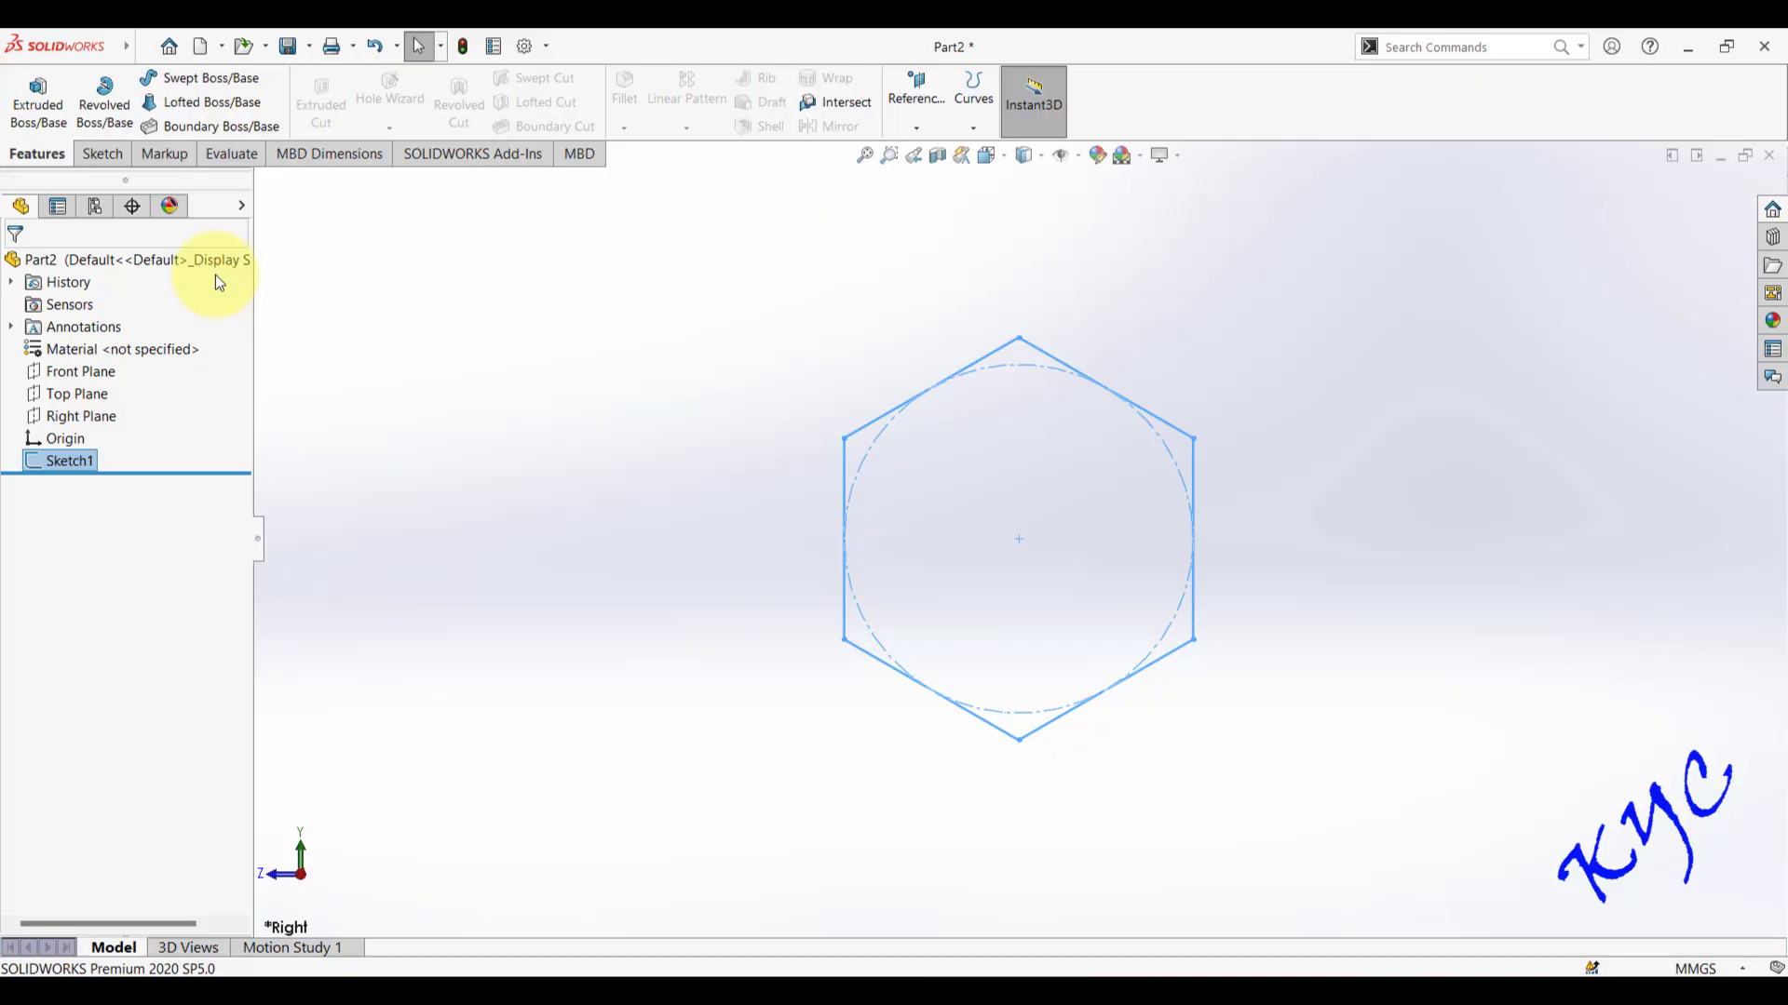
- Extrude the hexagon sketch as a boss with a blind depth of 21.6 mm
{"action": "left_click", "coordinate": [39, 102]}
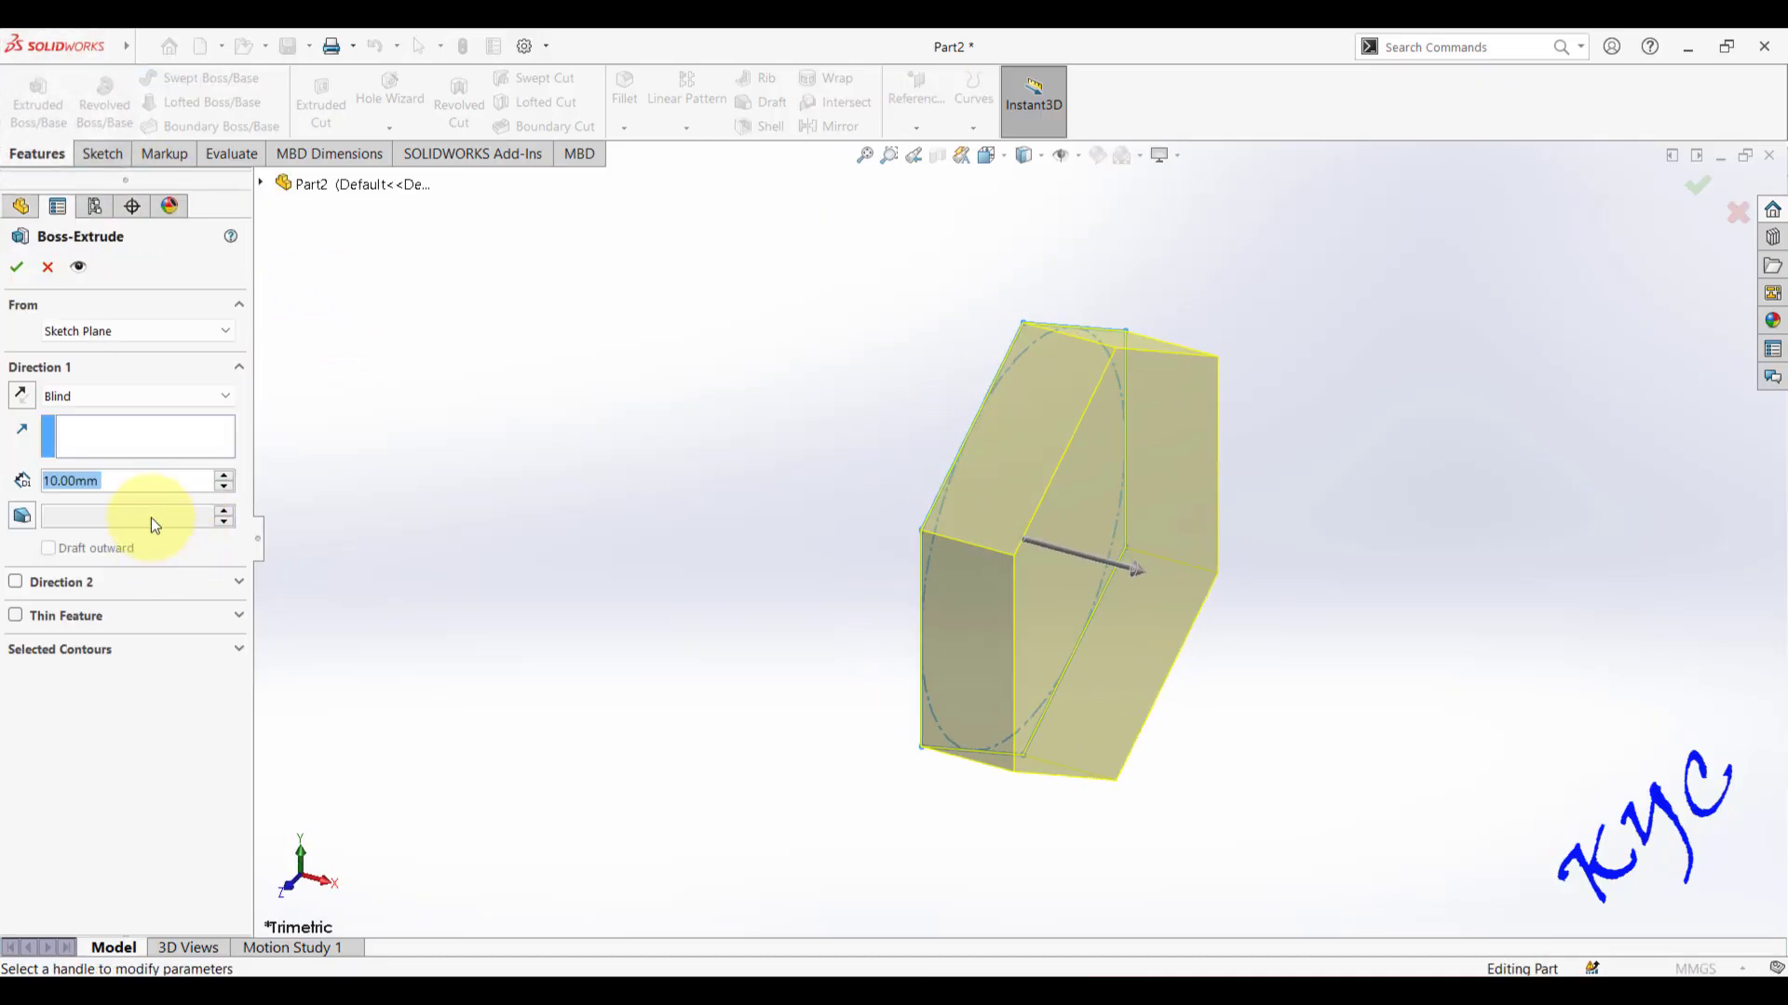
{"action": "type", "text": "21.6"}
{"action": "key", "text": "Return"}
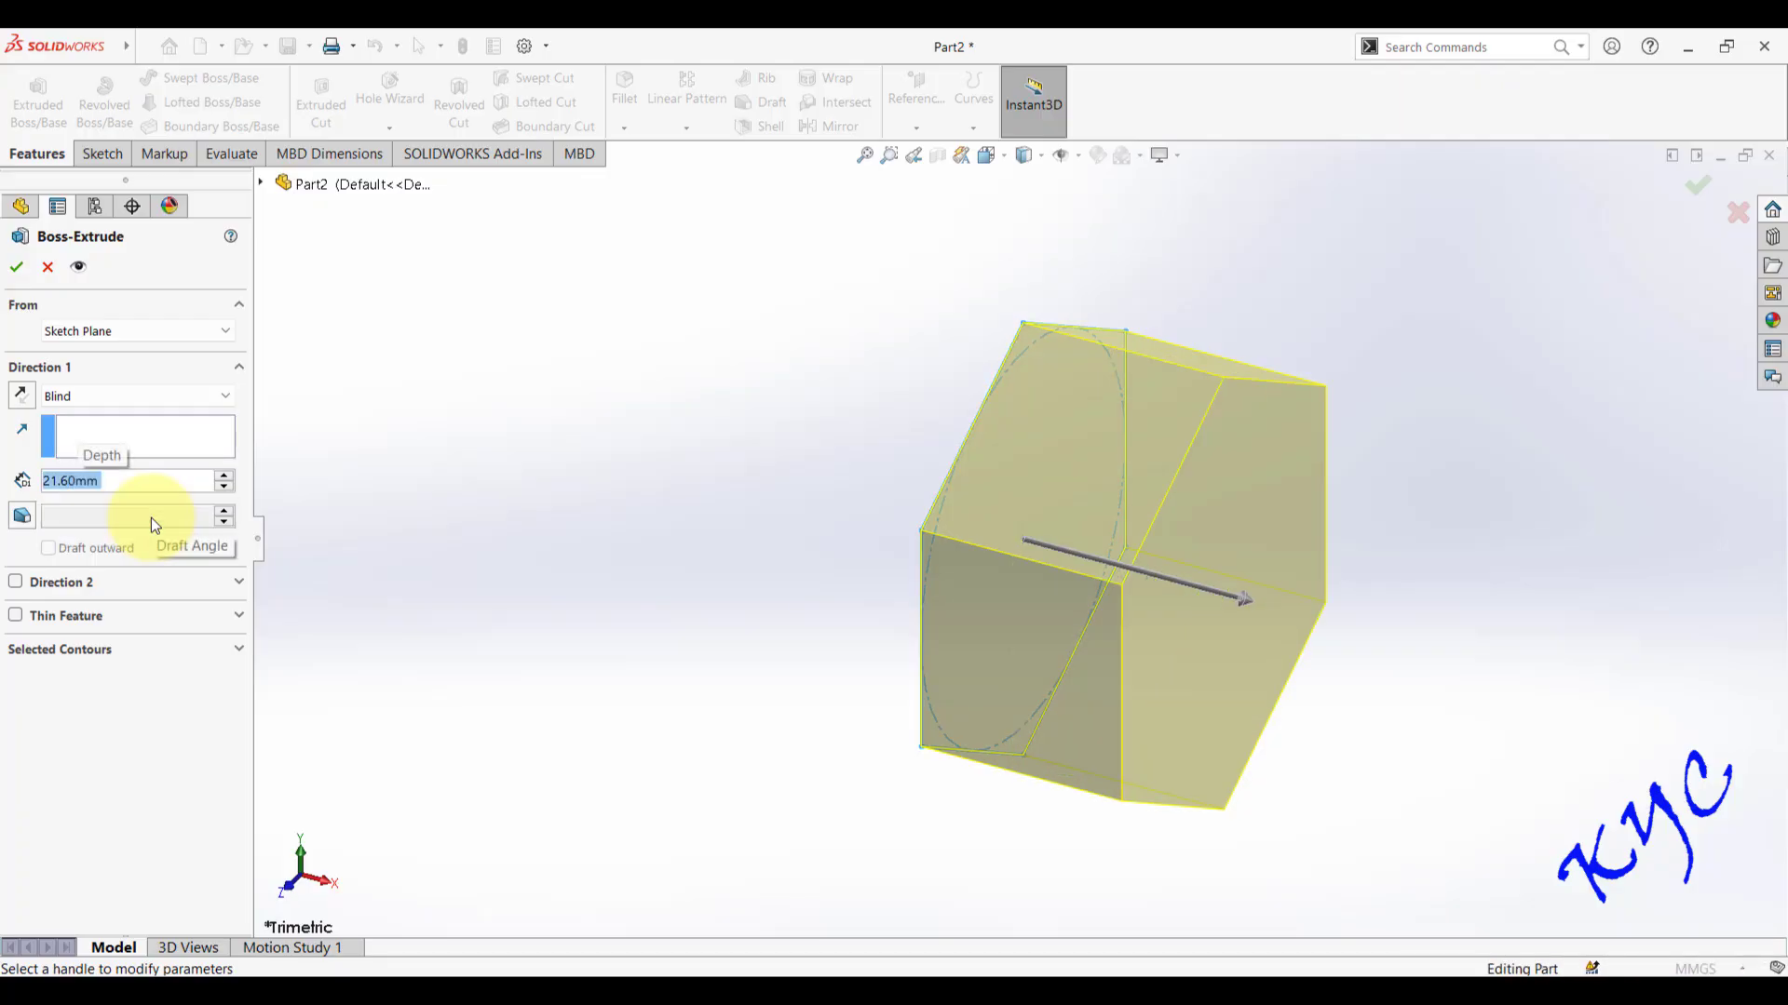
{"action": "left_click", "coordinate": [17, 267]}
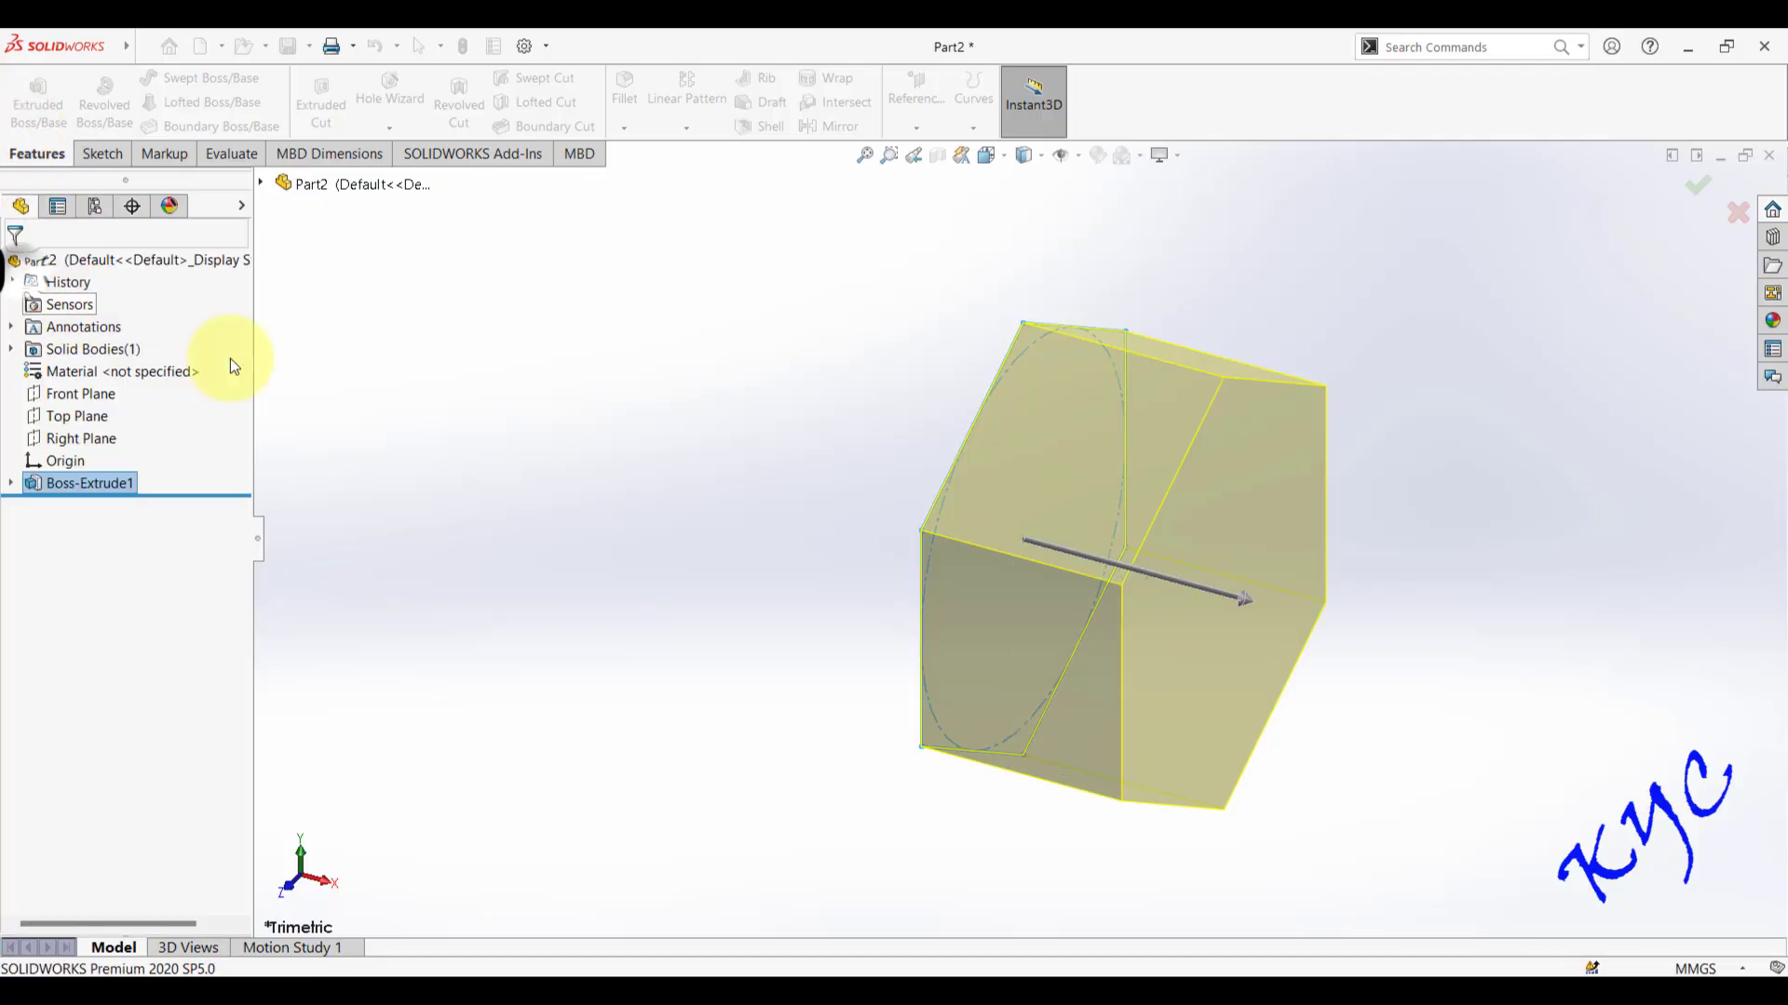
- Sketch a circle of about 20.78 mm radius on the nut's front hexagonal face, centred on the origin and reaching the hexagon's edge
{"action": "middle_click_drag", "start_coordinate": [529, 399], "coordinate": [1194, 501]}
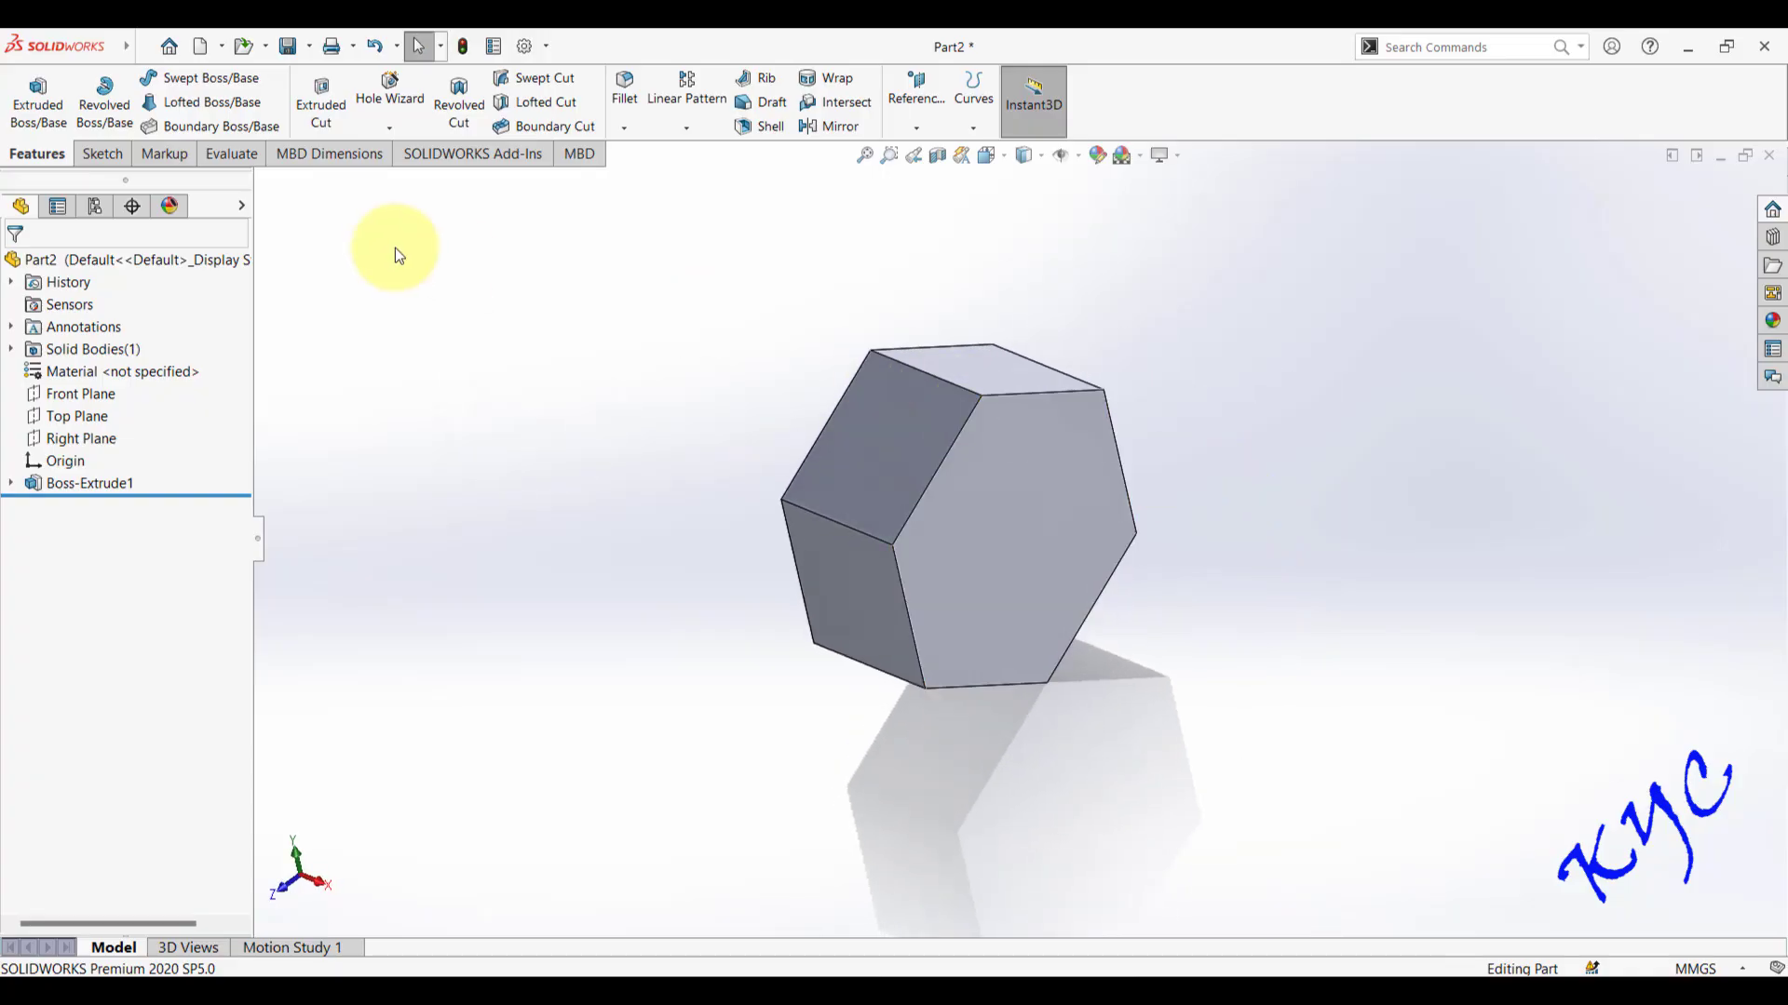
{"action": "right_click", "coordinate": [1013, 609]}
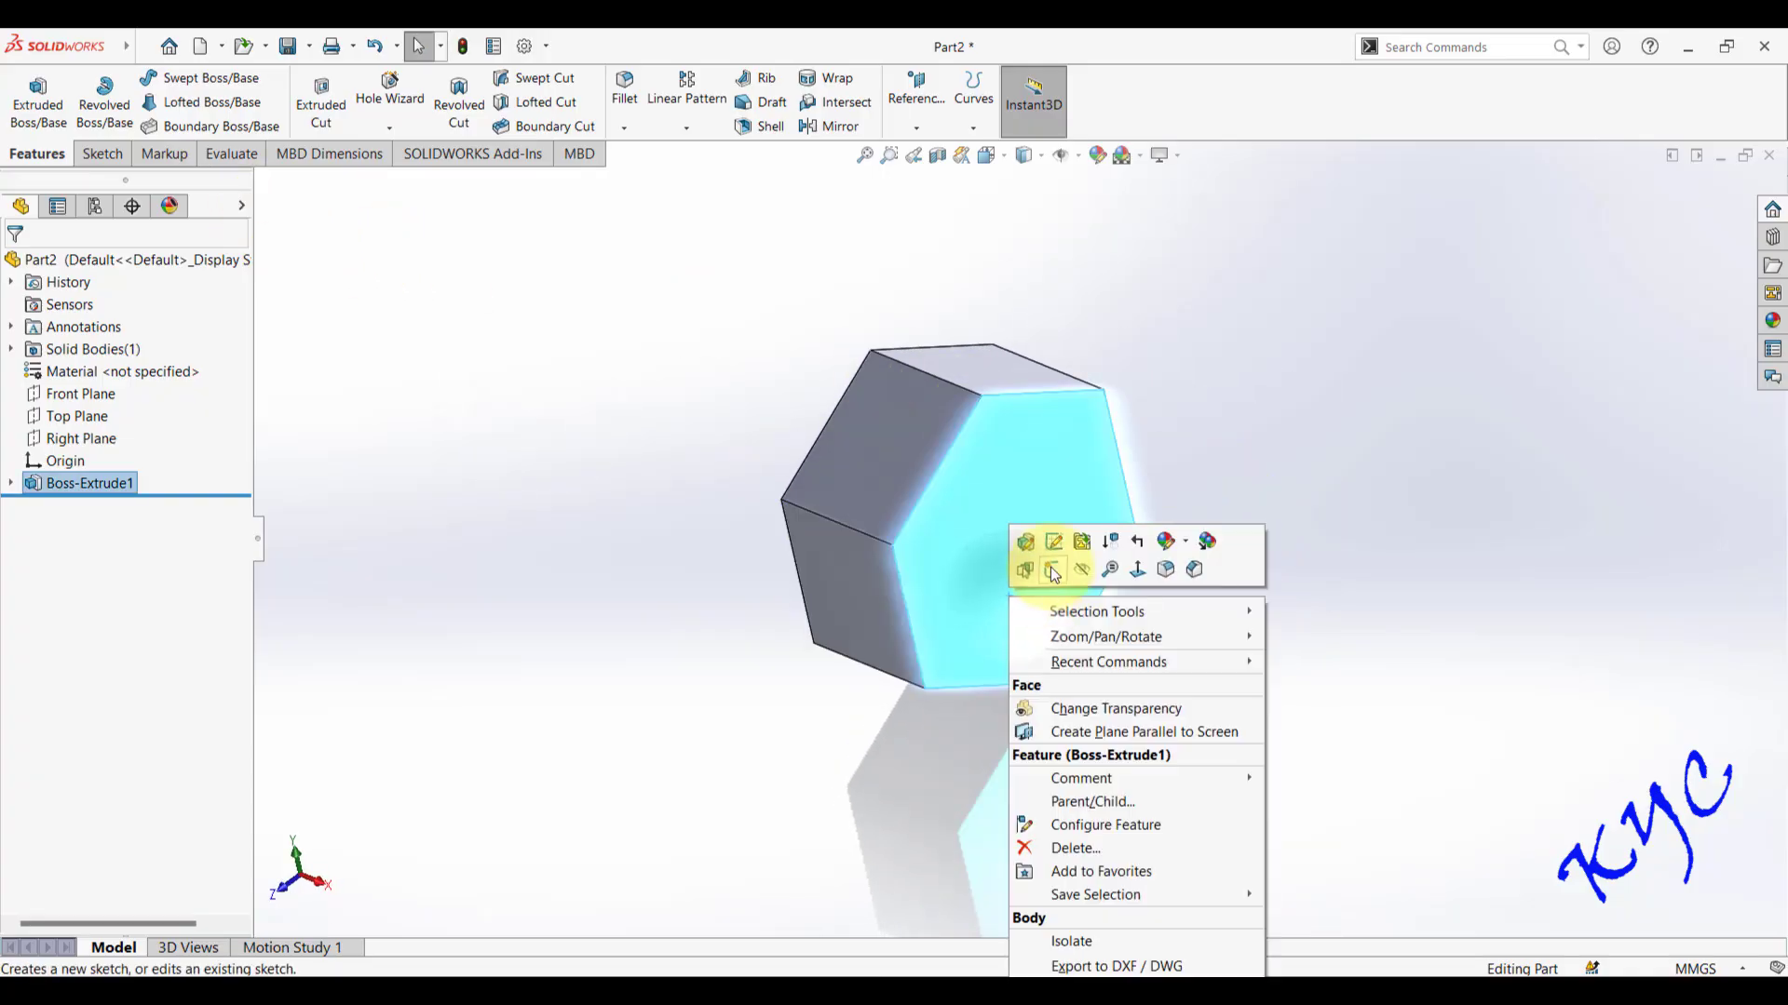
{"action": "left_click", "coordinate": [1031, 570]}
{"action": "left_click", "coordinate": [212, 77]}
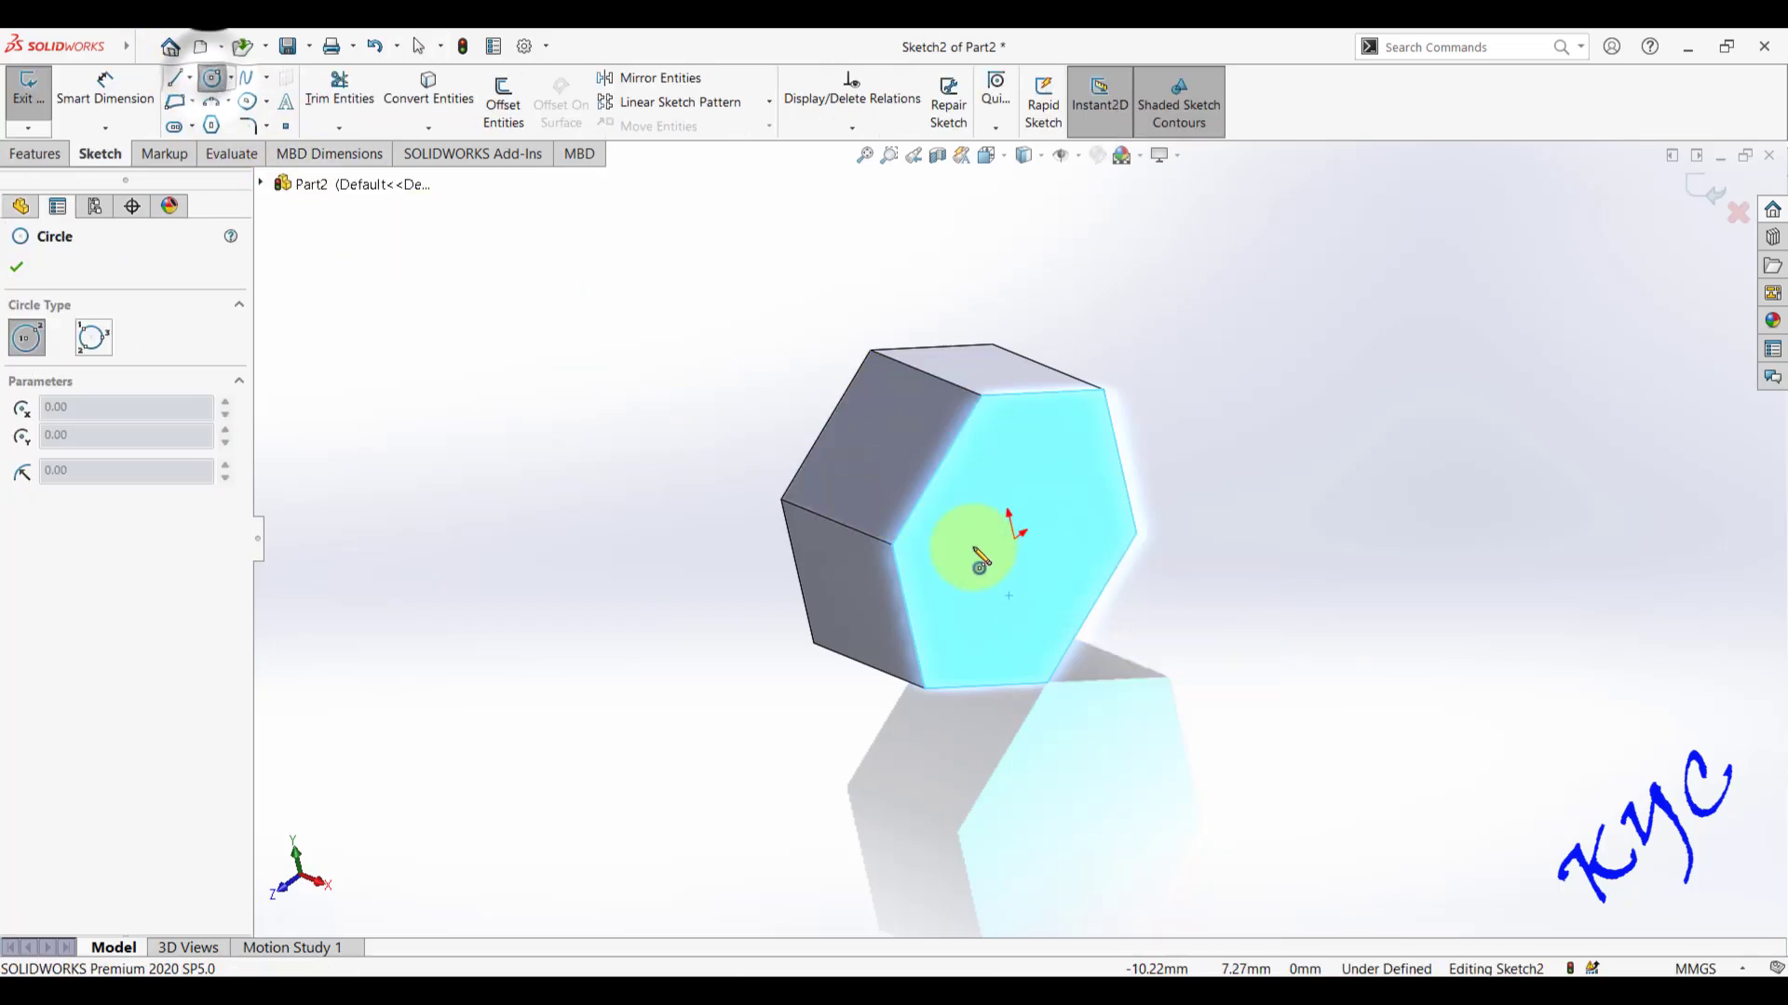
{"action": "left_click", "coordinate": [1013, 535]}
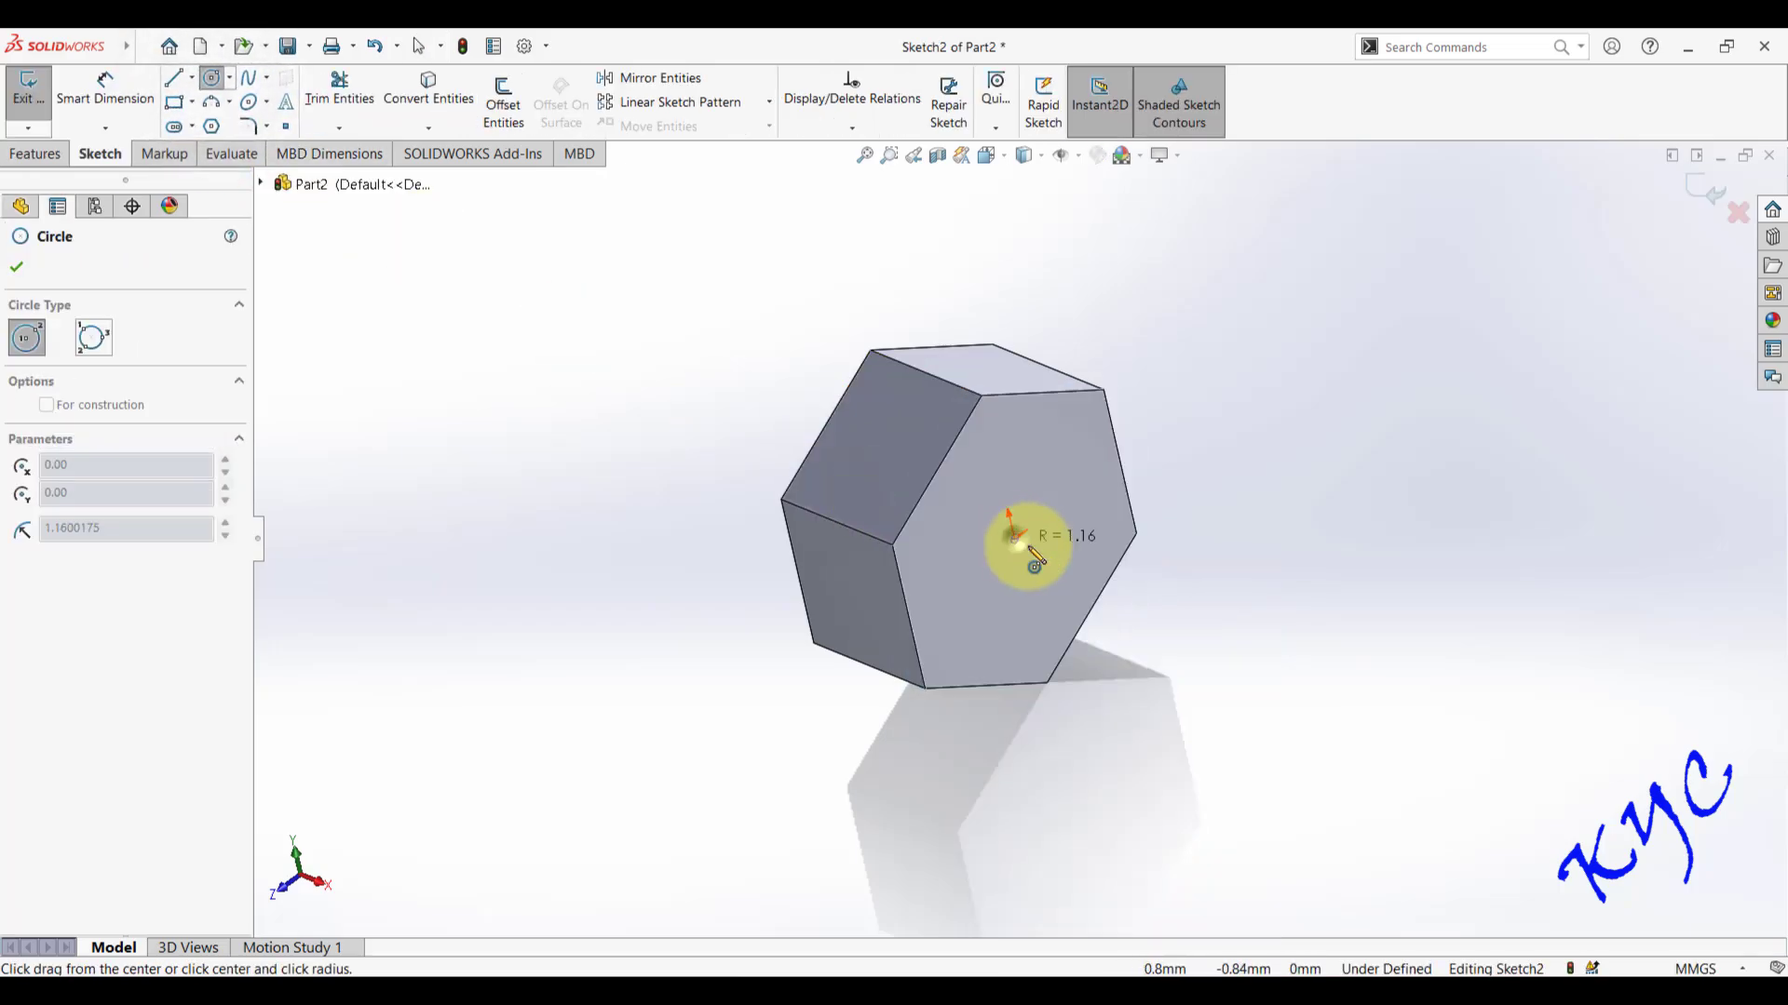
{"action": "left_click", "coordinate": [1098, 615]}
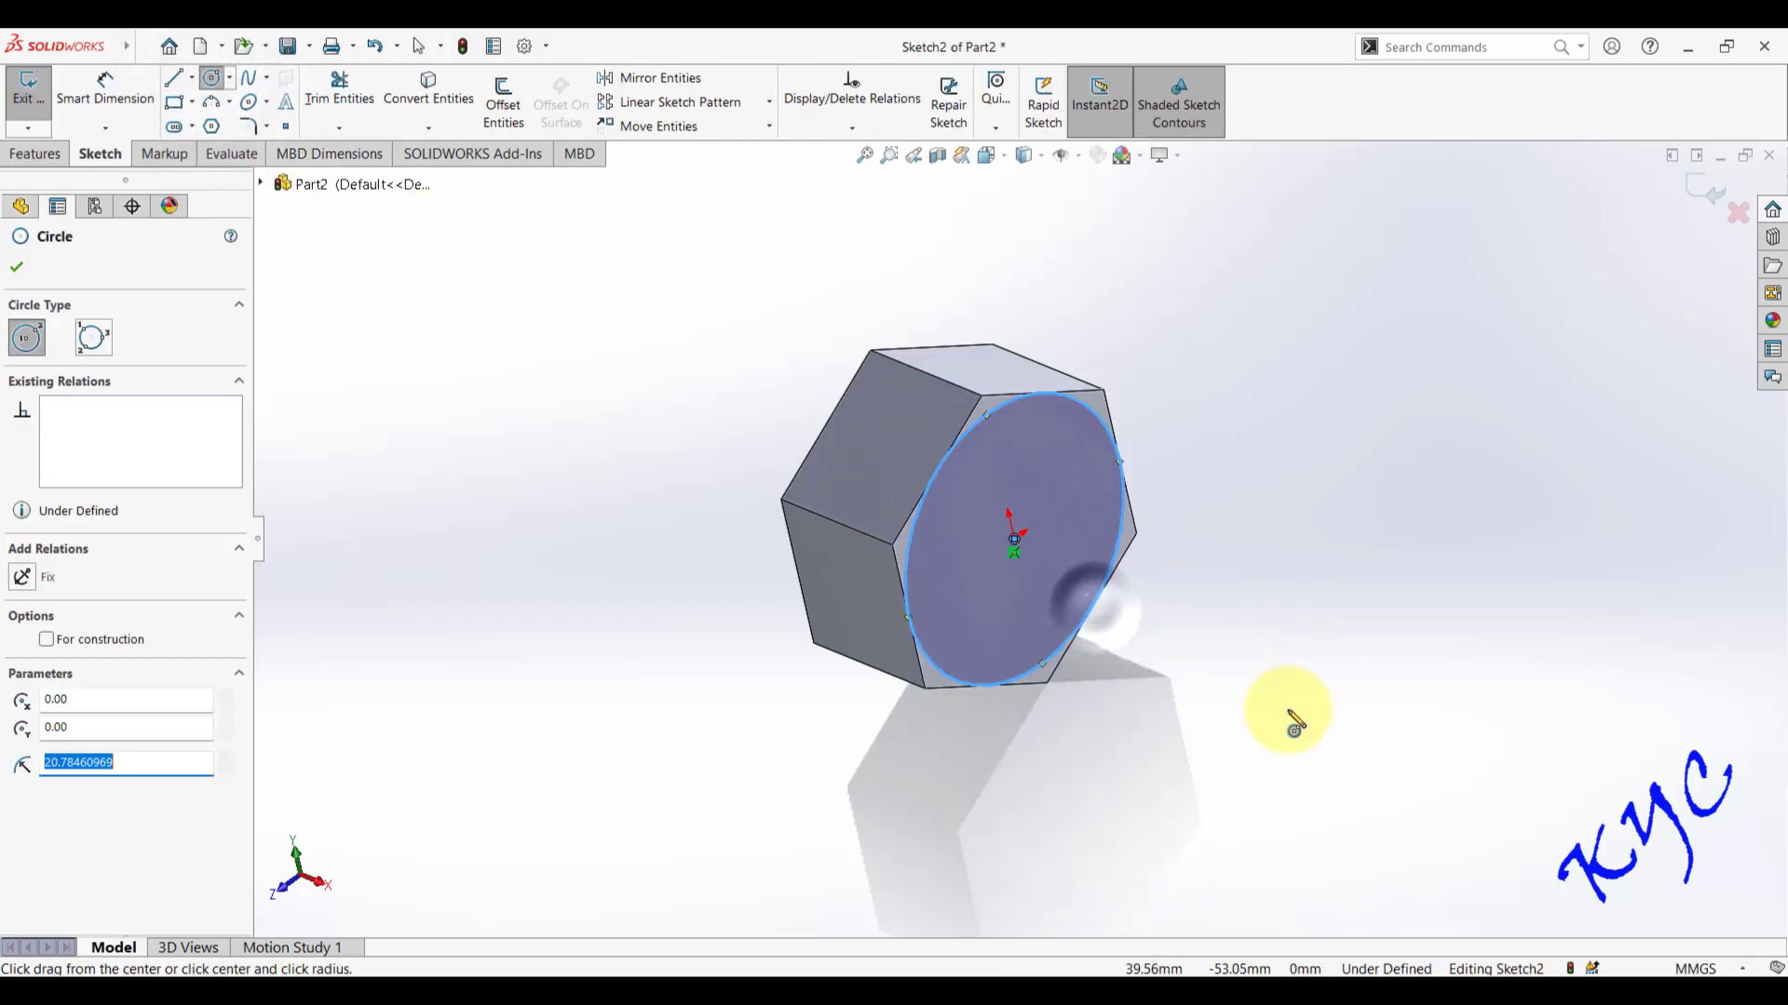
{"action": "left_click", "coordinate": [30, 89]}
- Cut-extrude the circle 21.6 mm blind with a 60° draft and flipped side to cut, bevelling the nut's front corners
{"action": "left_click", "coordinate": [345, 130]}
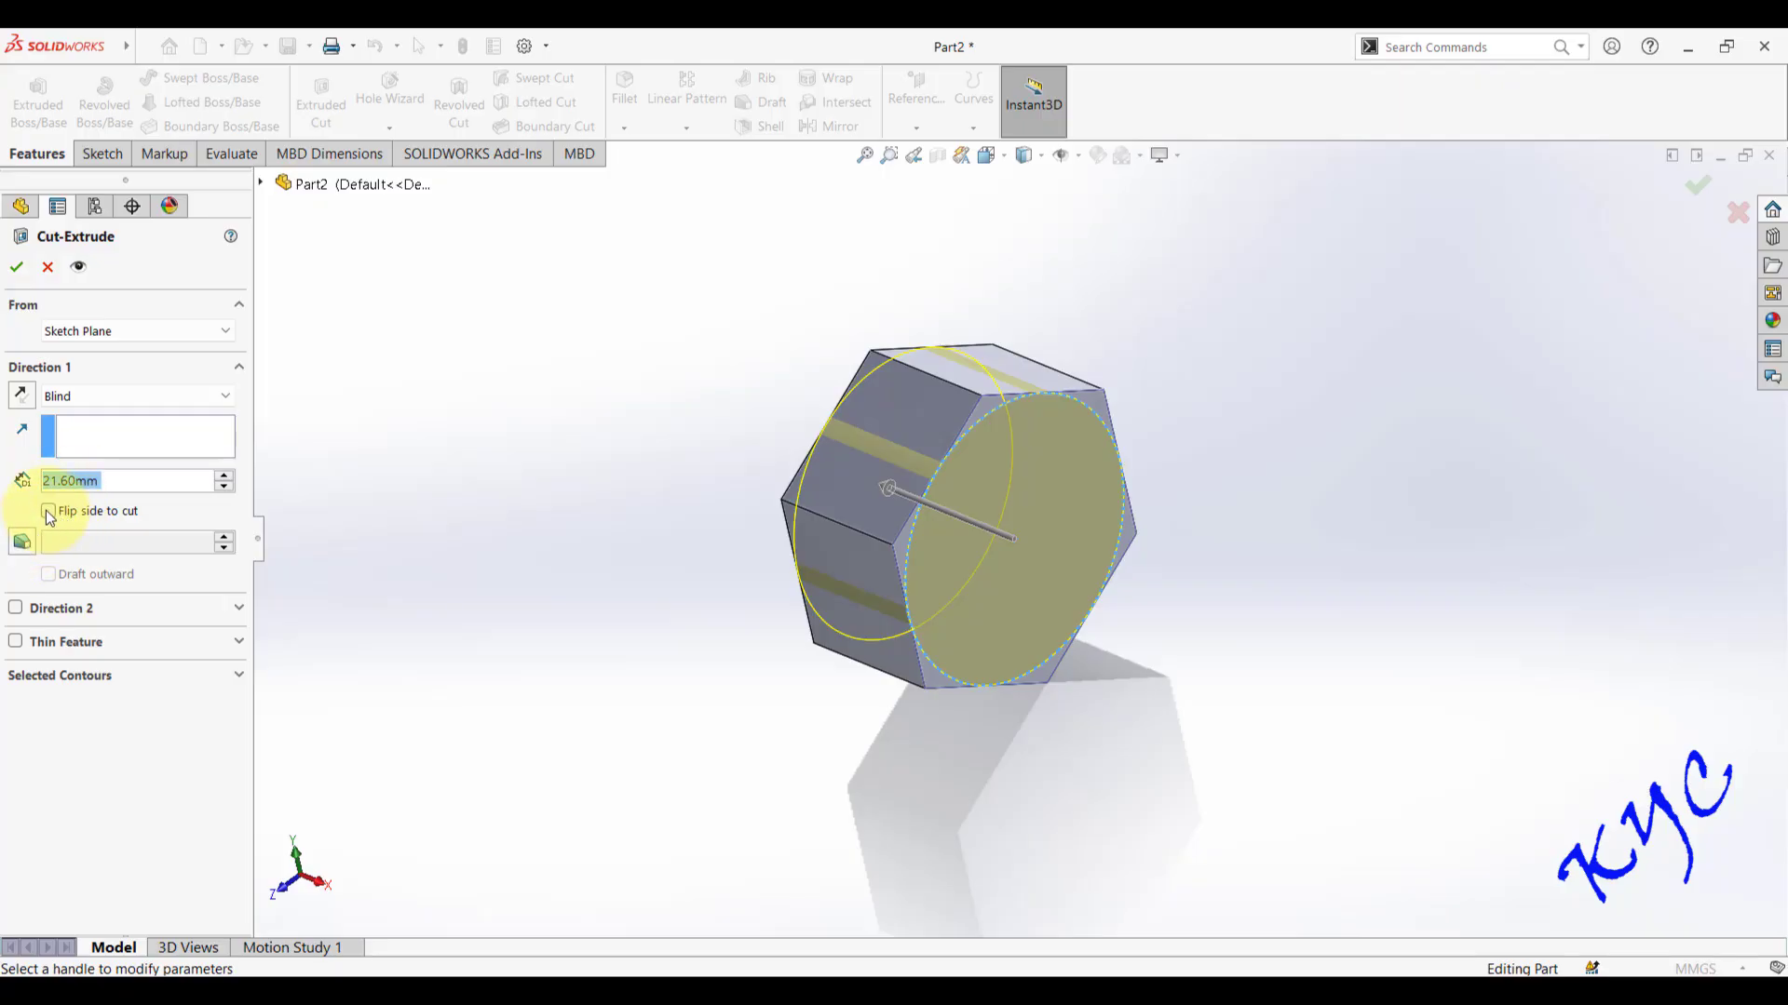
{"action": "left_click", "coordinate": [20, 542]}
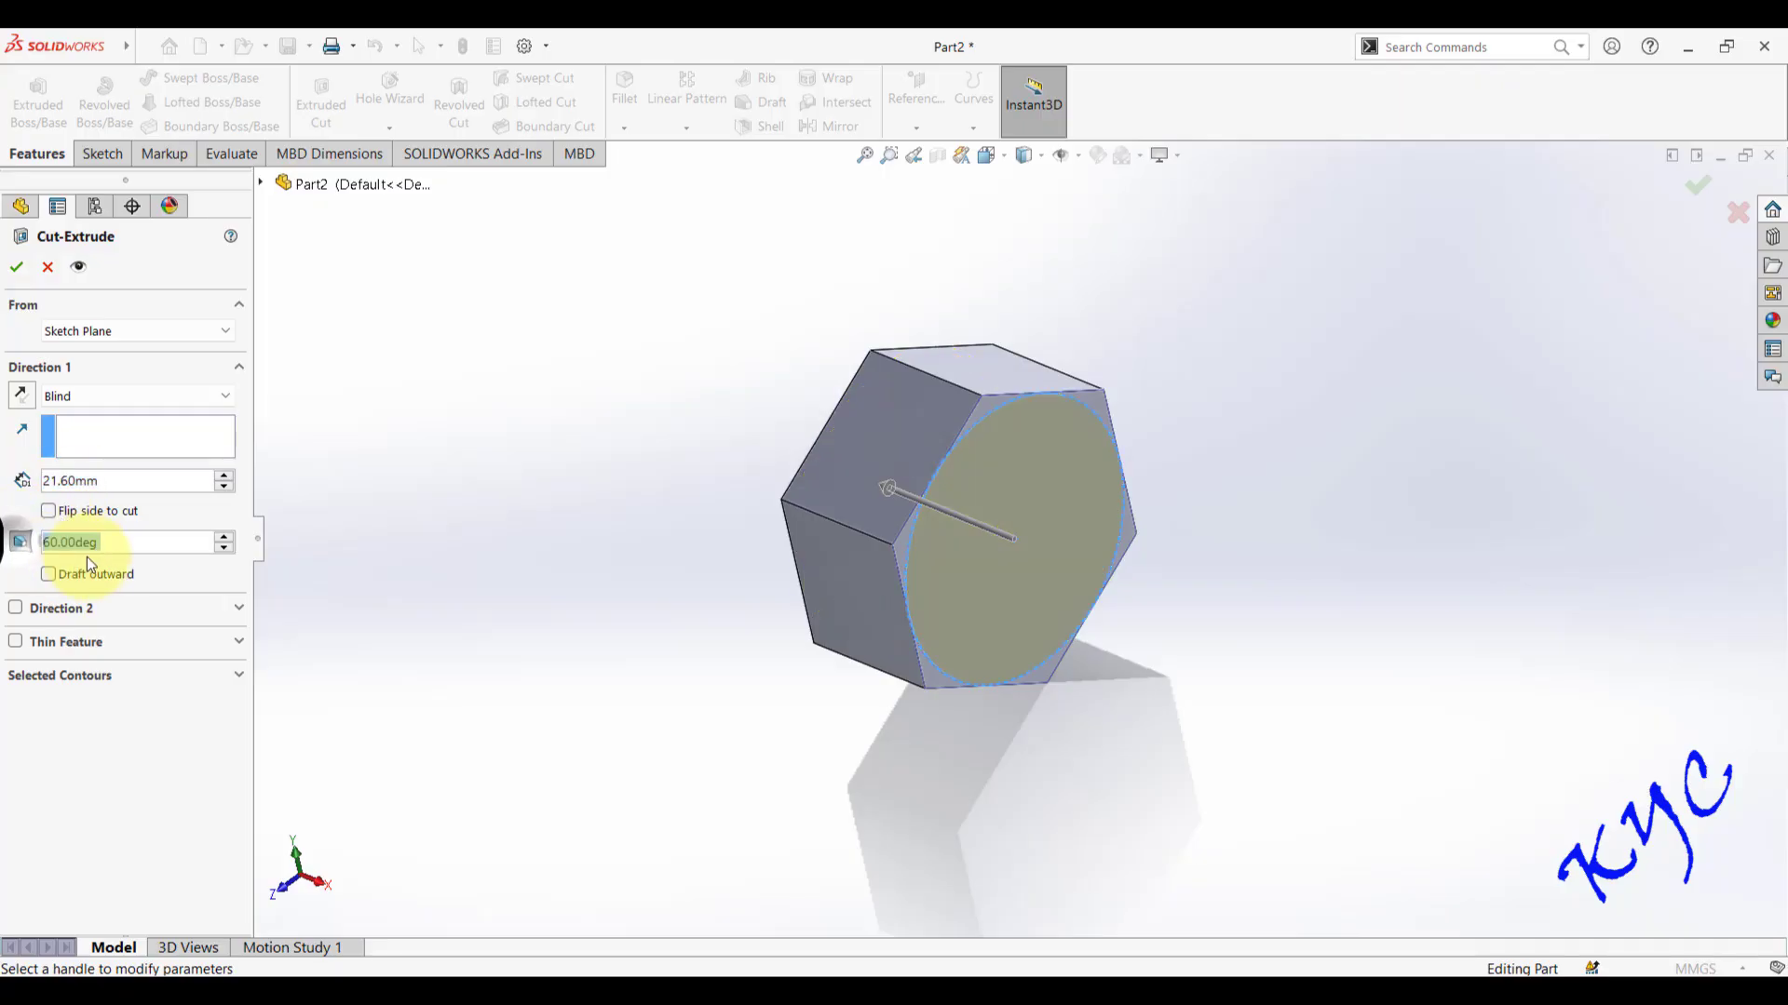
{"action": "left_click", "coordinate": [82, 510]}
{"action": "left_click", "coordinate": [16, 270]}
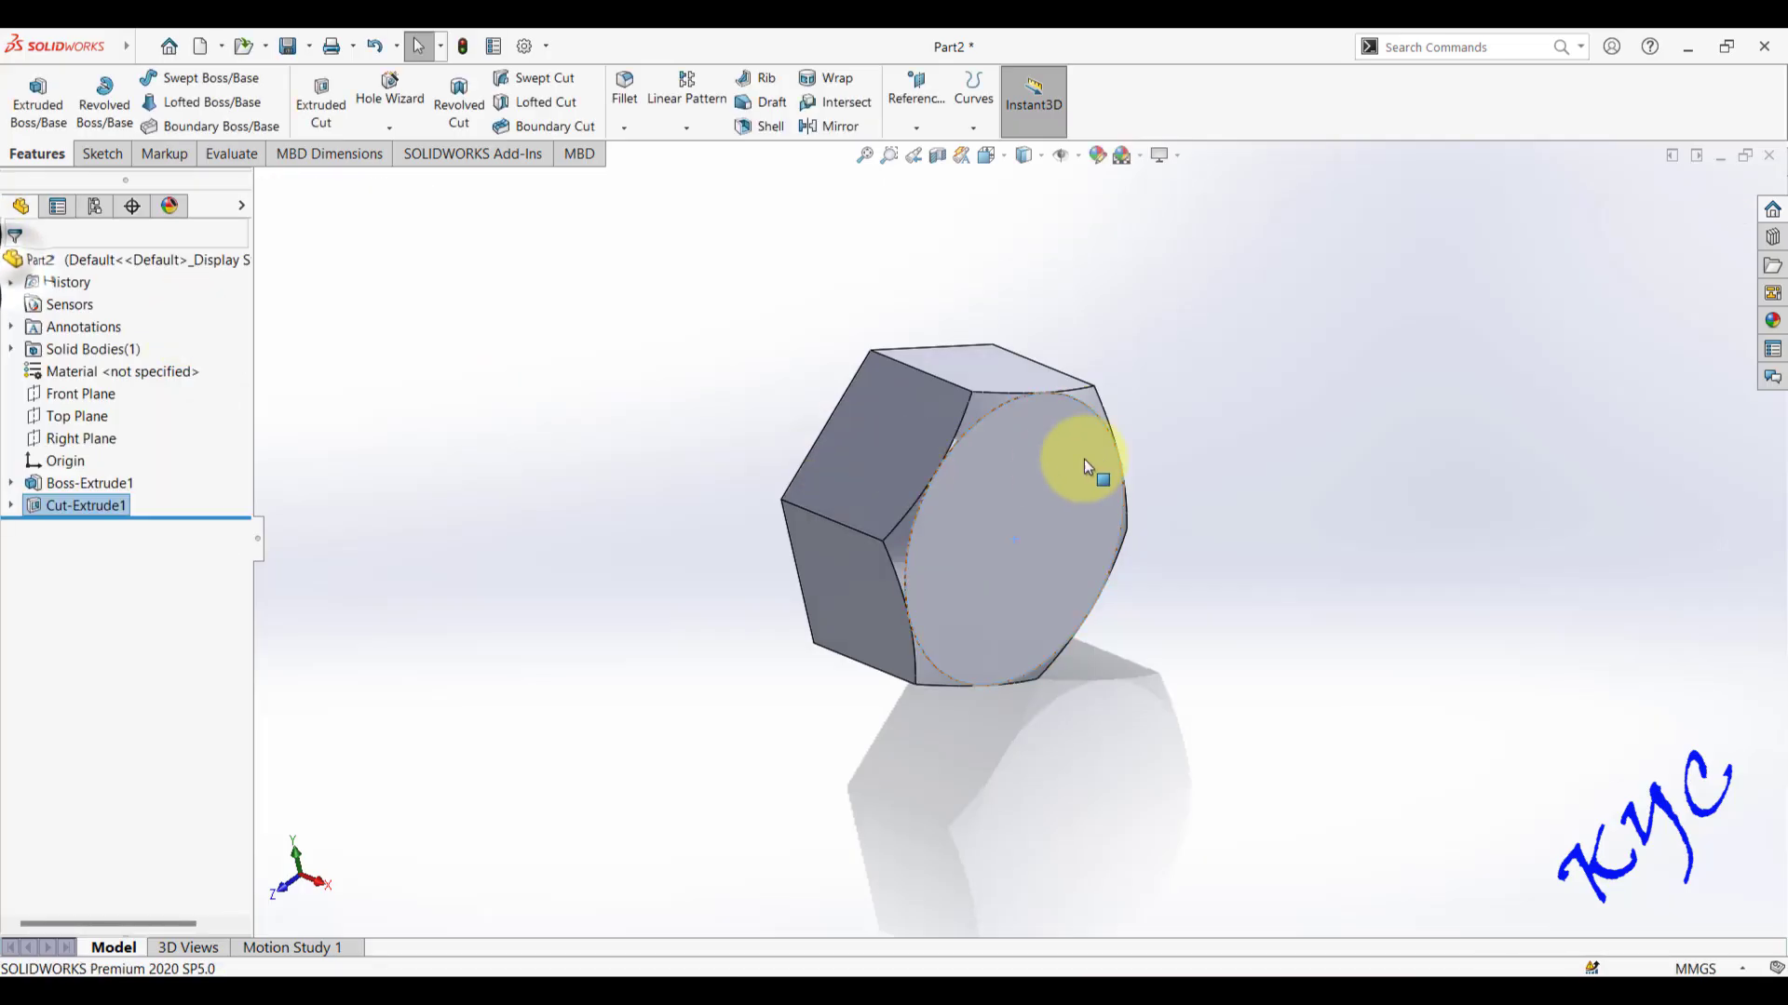
- Set up an ISO M24 bottoming tapped hole in the Hole Wizard, with both the hole and the thread Through All
{"action": "scroll", "coordinate": [1214, 433], "scroll_direction": "down", "scroll_amount": 2}
{"action": "scroll", "coordinate": [1214, 433], "scroll_direction": "down", "scroll_amount": 1}
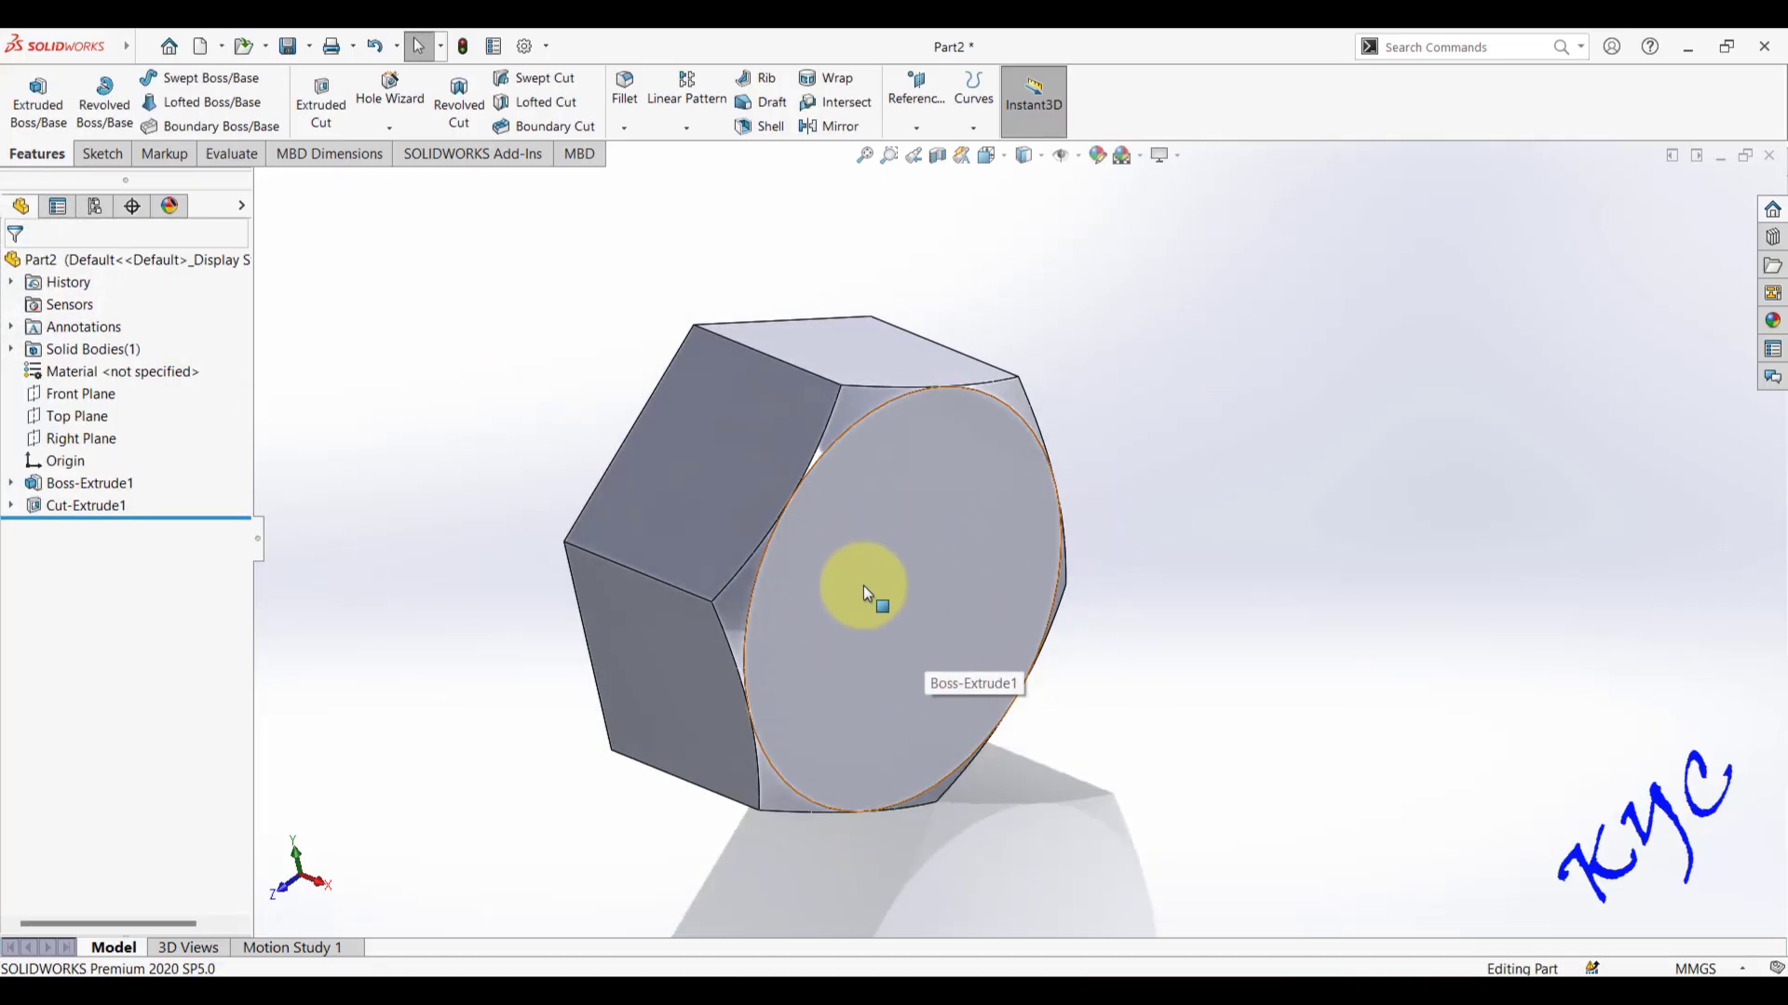
{"action": "left_click", "coordinate": [392, 101]}
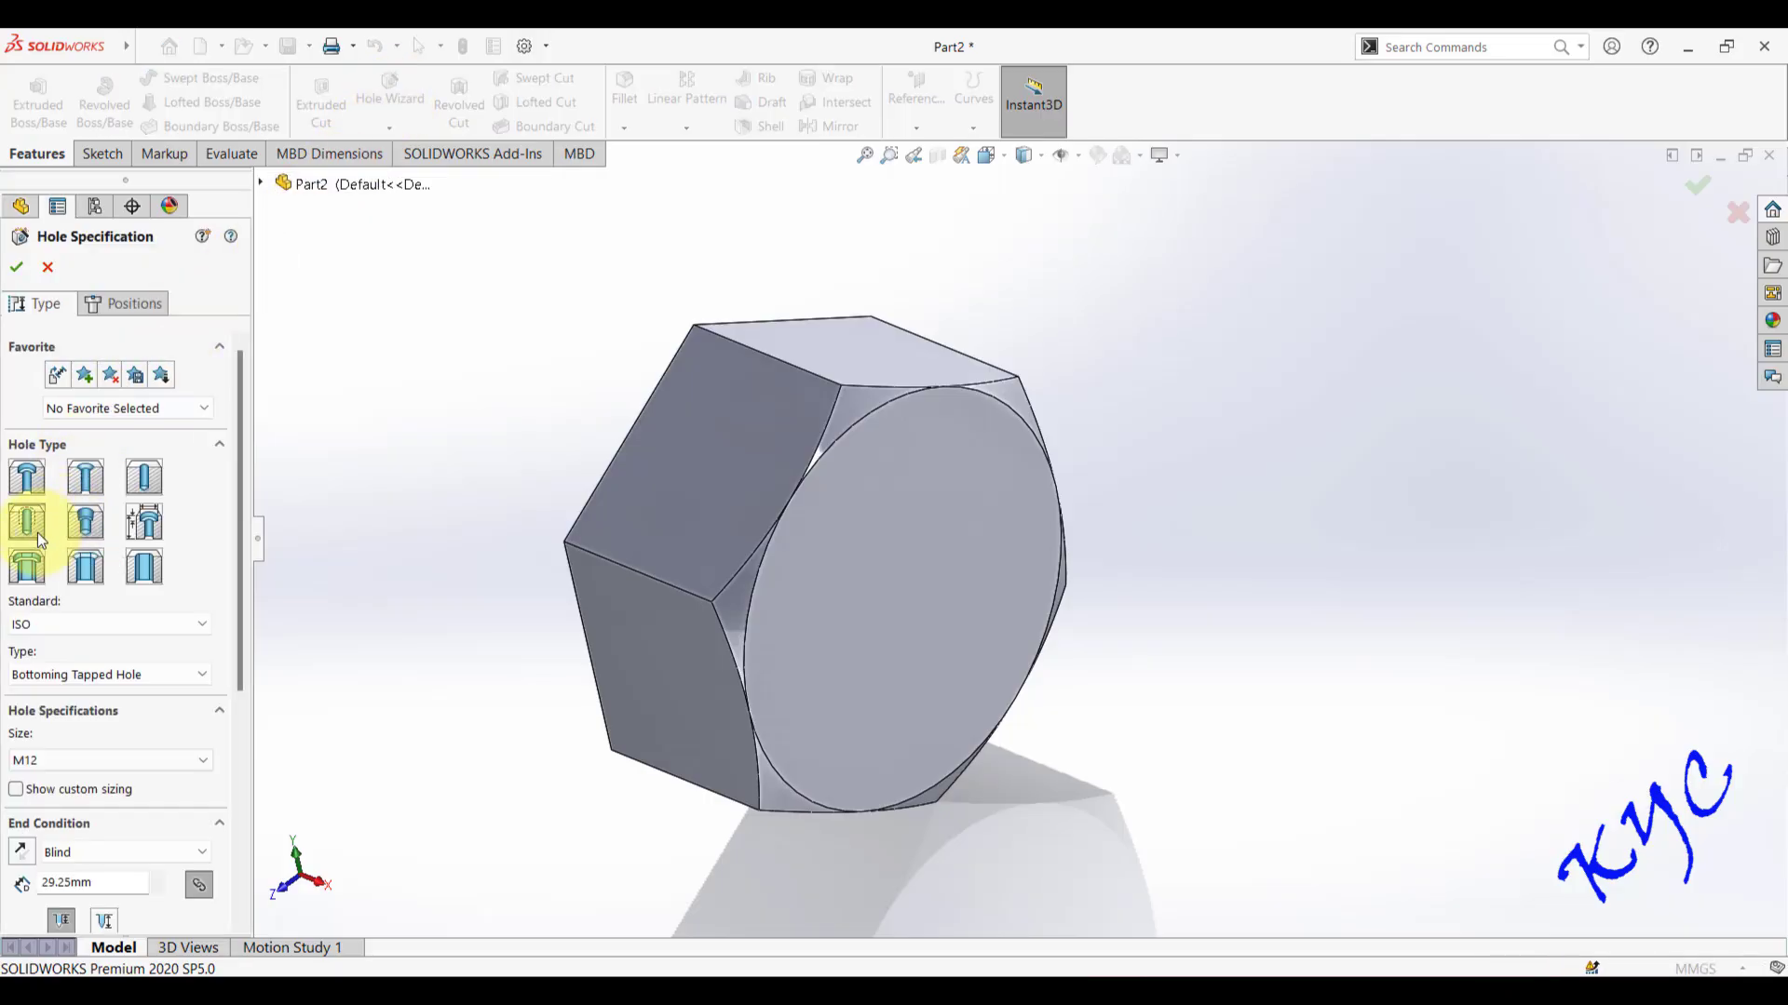
{"action": "left_click", "coordinate": [123, 759]}
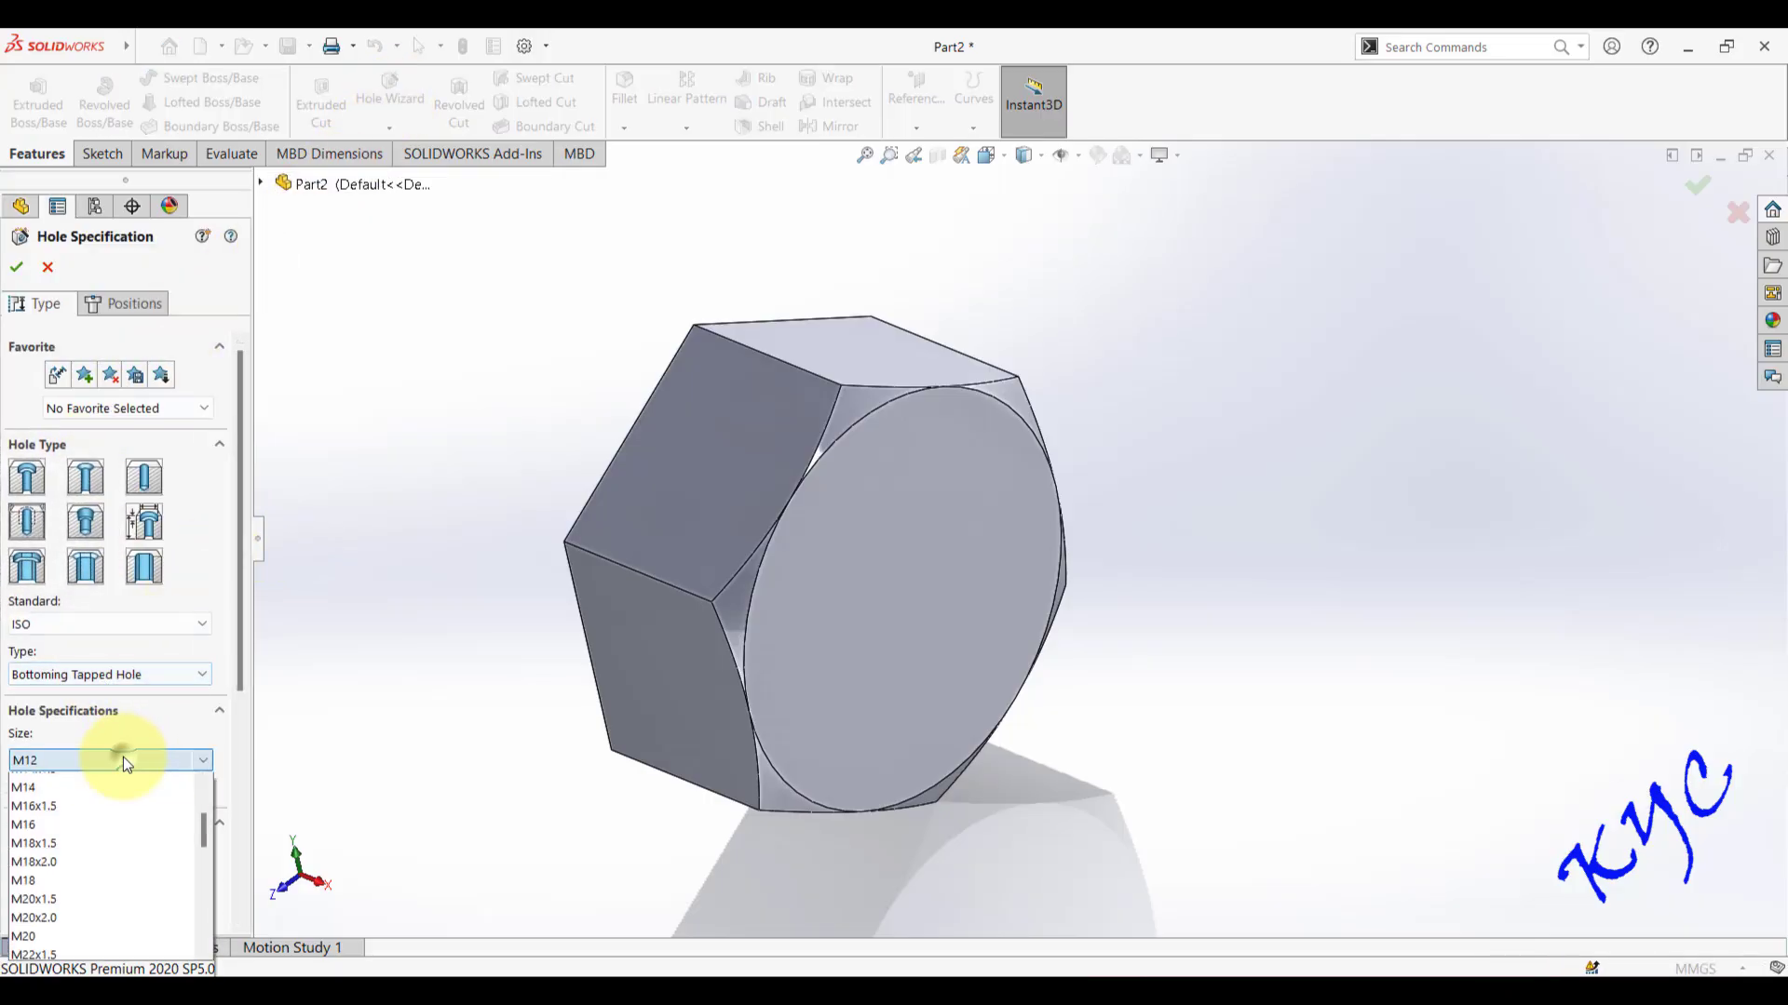
{"action": "scroll", "coordinate": [115, 901], "scroll_direction": "down", "scroll_amount": 2}
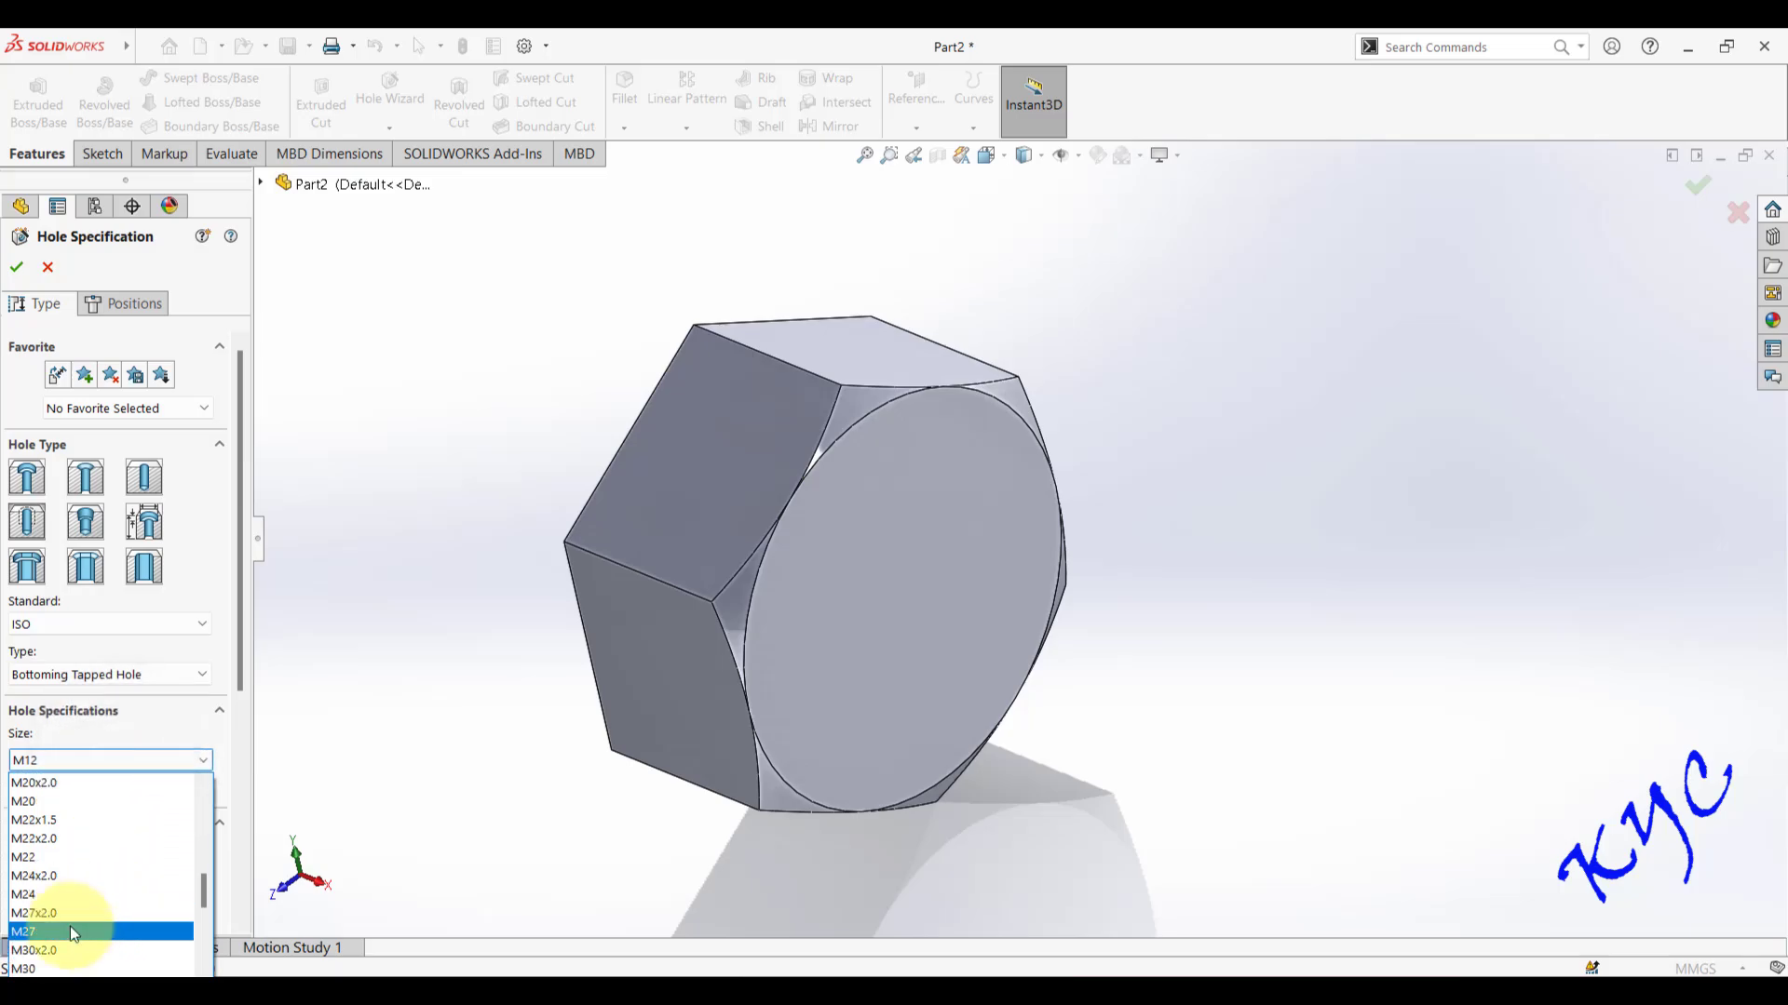
{"action": "left_click", "coordinate": [67, 907]}
{"action": "left_click_drag", "start_coordinate": [239, 633], "coordinate": [238, 817]}
{"action": "left_click", "coordinate": [112, 527]}
{"action": "left_click", "coordinate": [106, 556]}
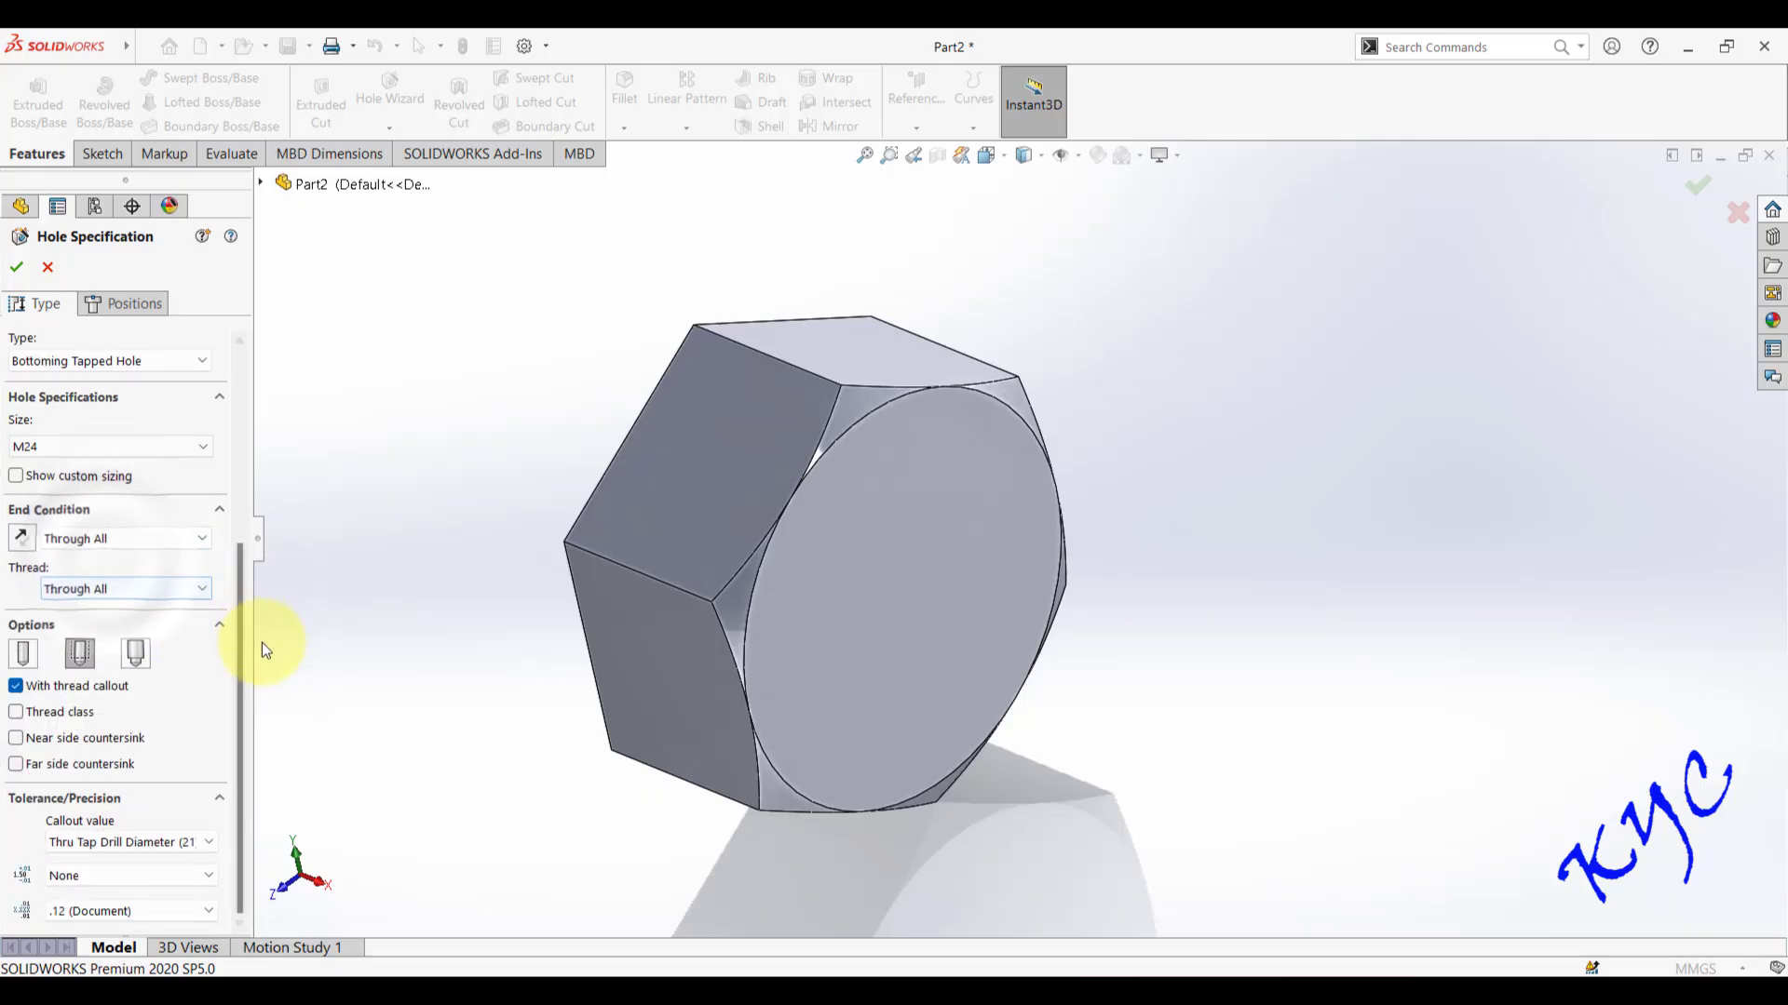
- Position the M24 tapped hole at the origin of the nut's circular front face and create it
{"action": "left_click_drag", "start_coordinate": [242, 676], "coordinate": [227, 415]}
{"action": "left_click", "coordinate": [140, 306]}
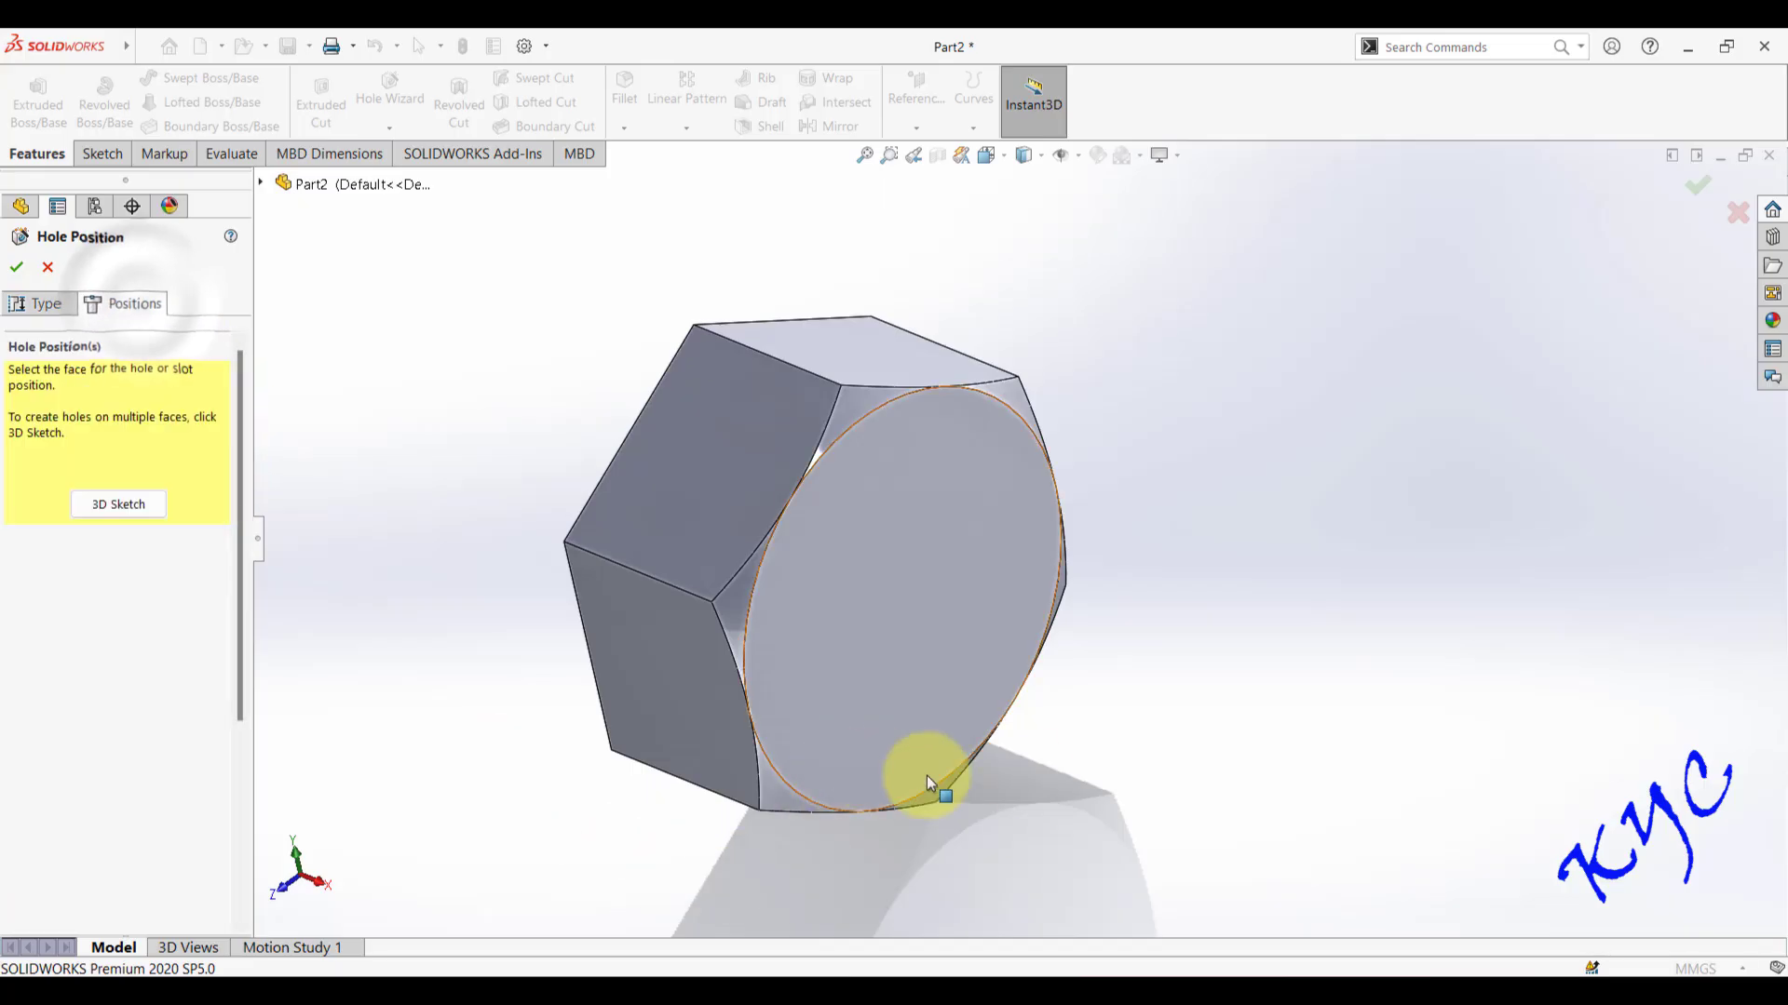
{"action": "left_click", "coordinate": [913, 634]}
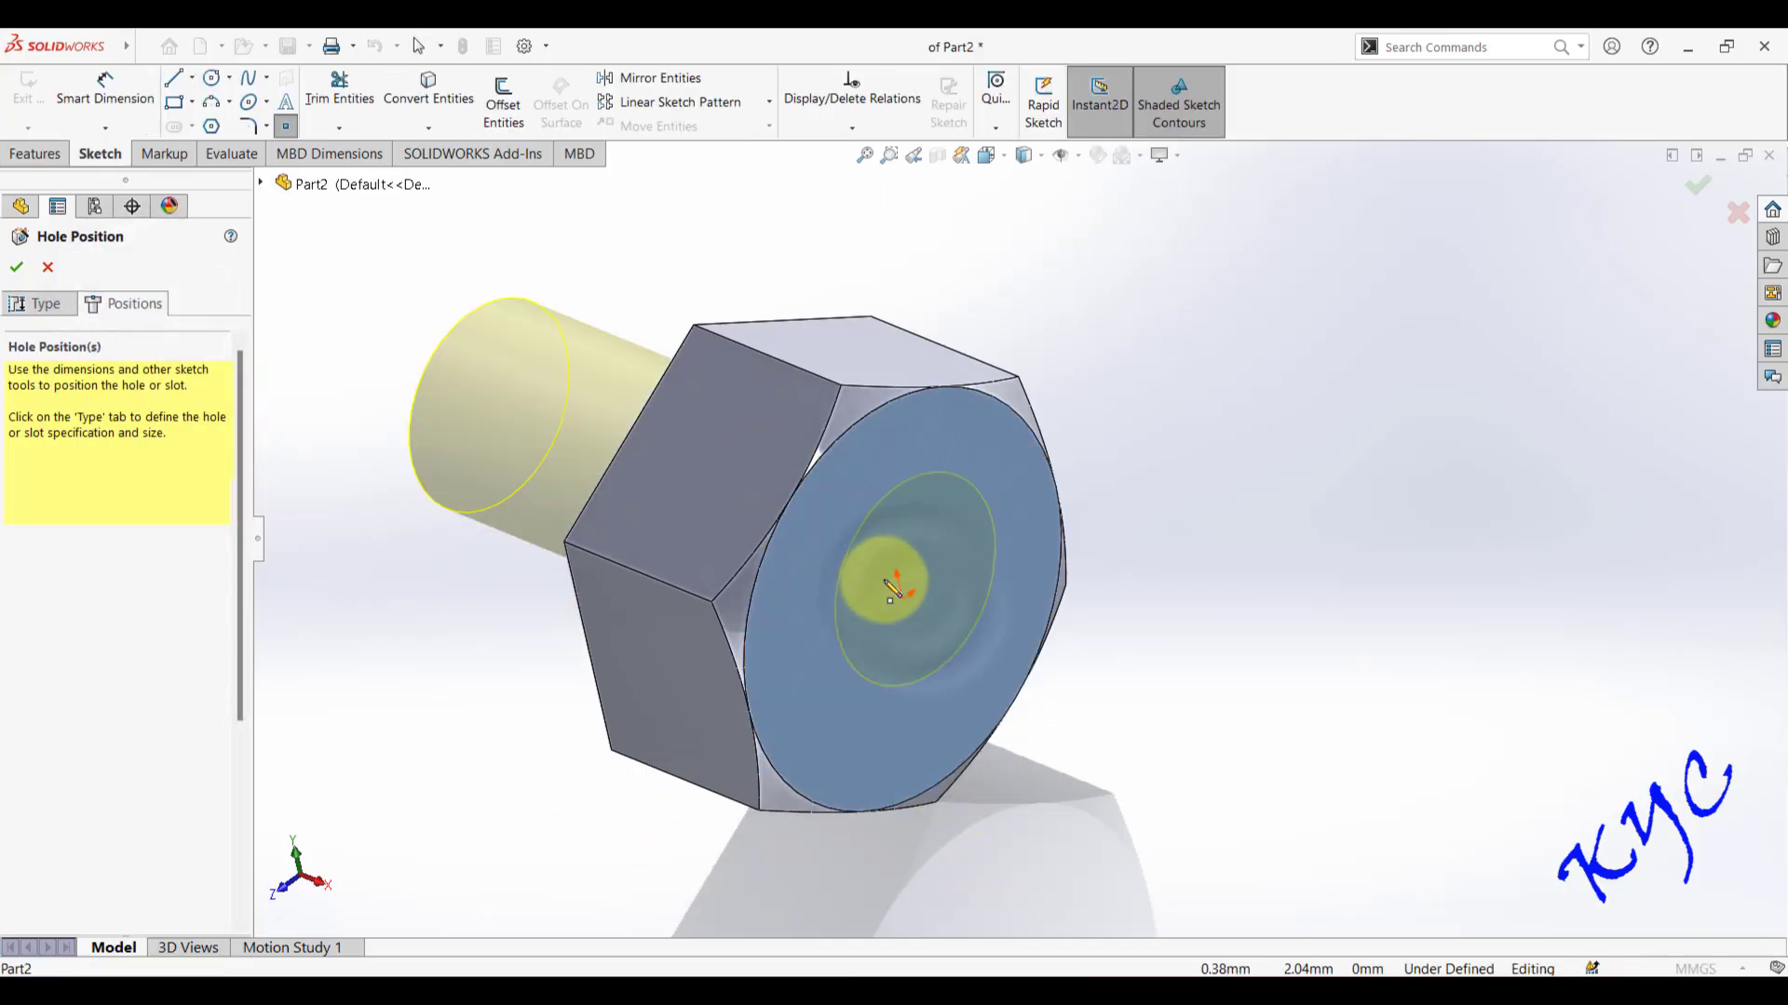
{"action": "left_click", "coordinate": [901, 598]}
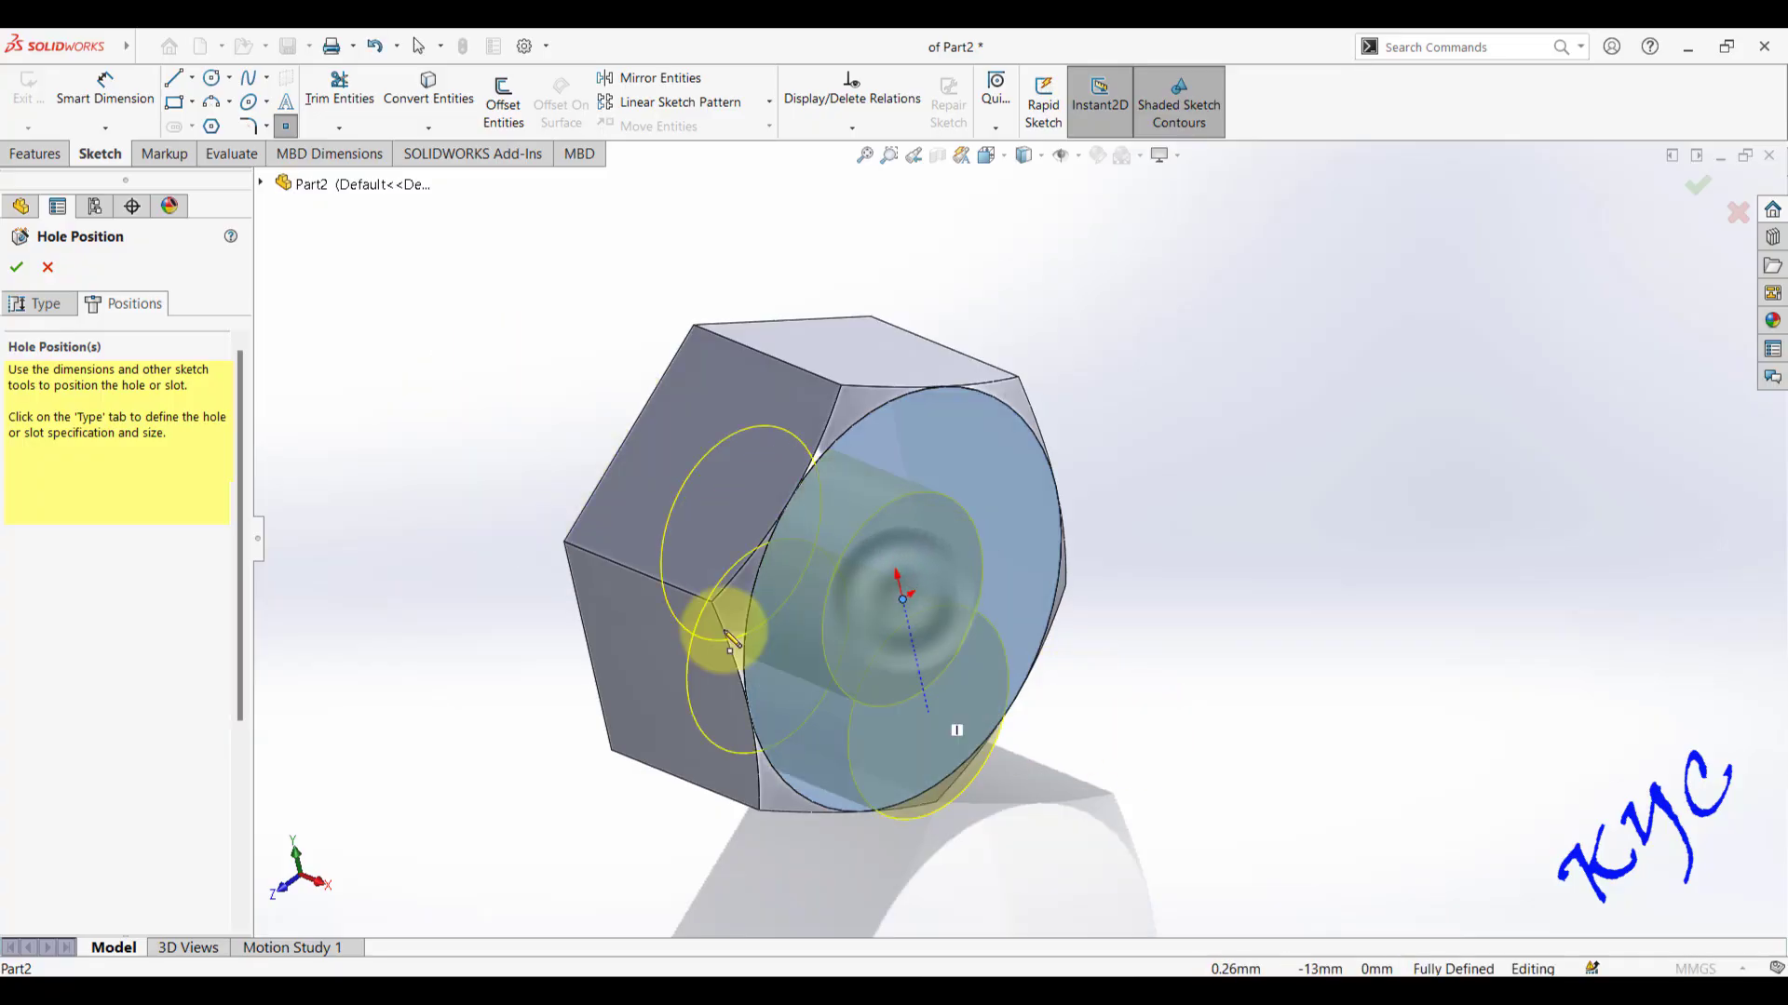
{"action": "left_click", "coordinate": [16, 270]}
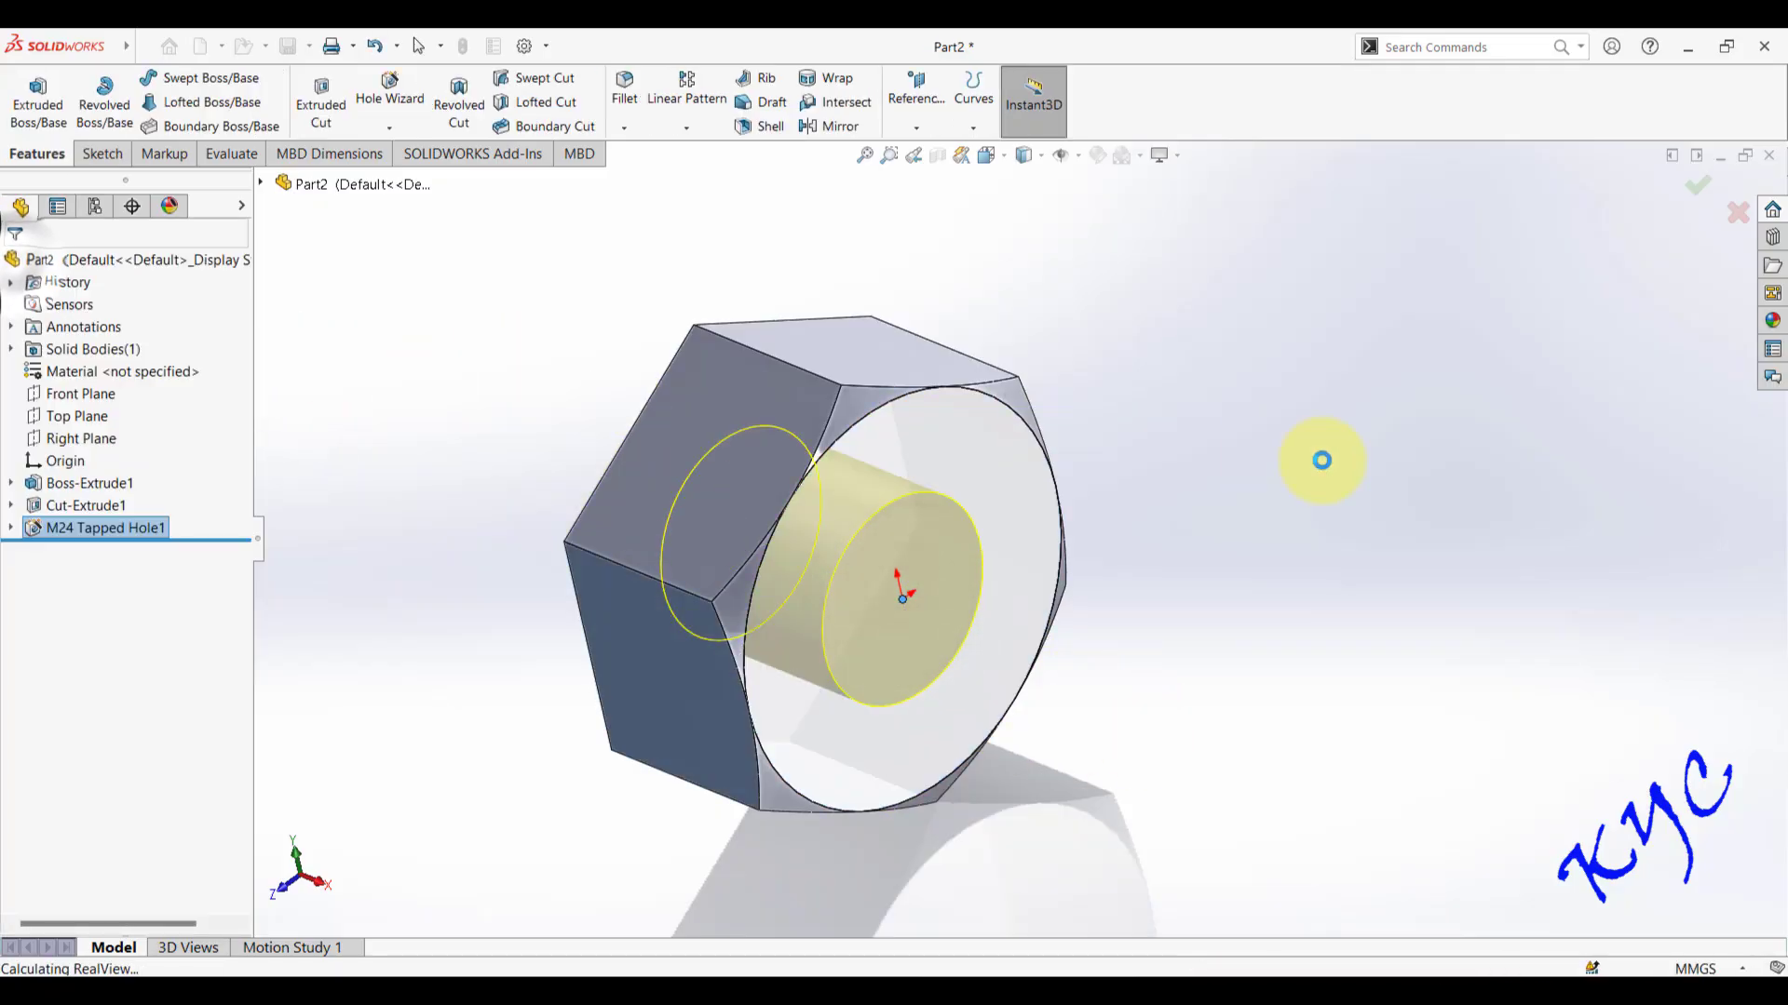
- Enable shaded cosmetic threads in the document's detailing properties
{"action": "middle_click_drag", "start_coordinate": [1267, 488], "coordinate": [1256, 427]}
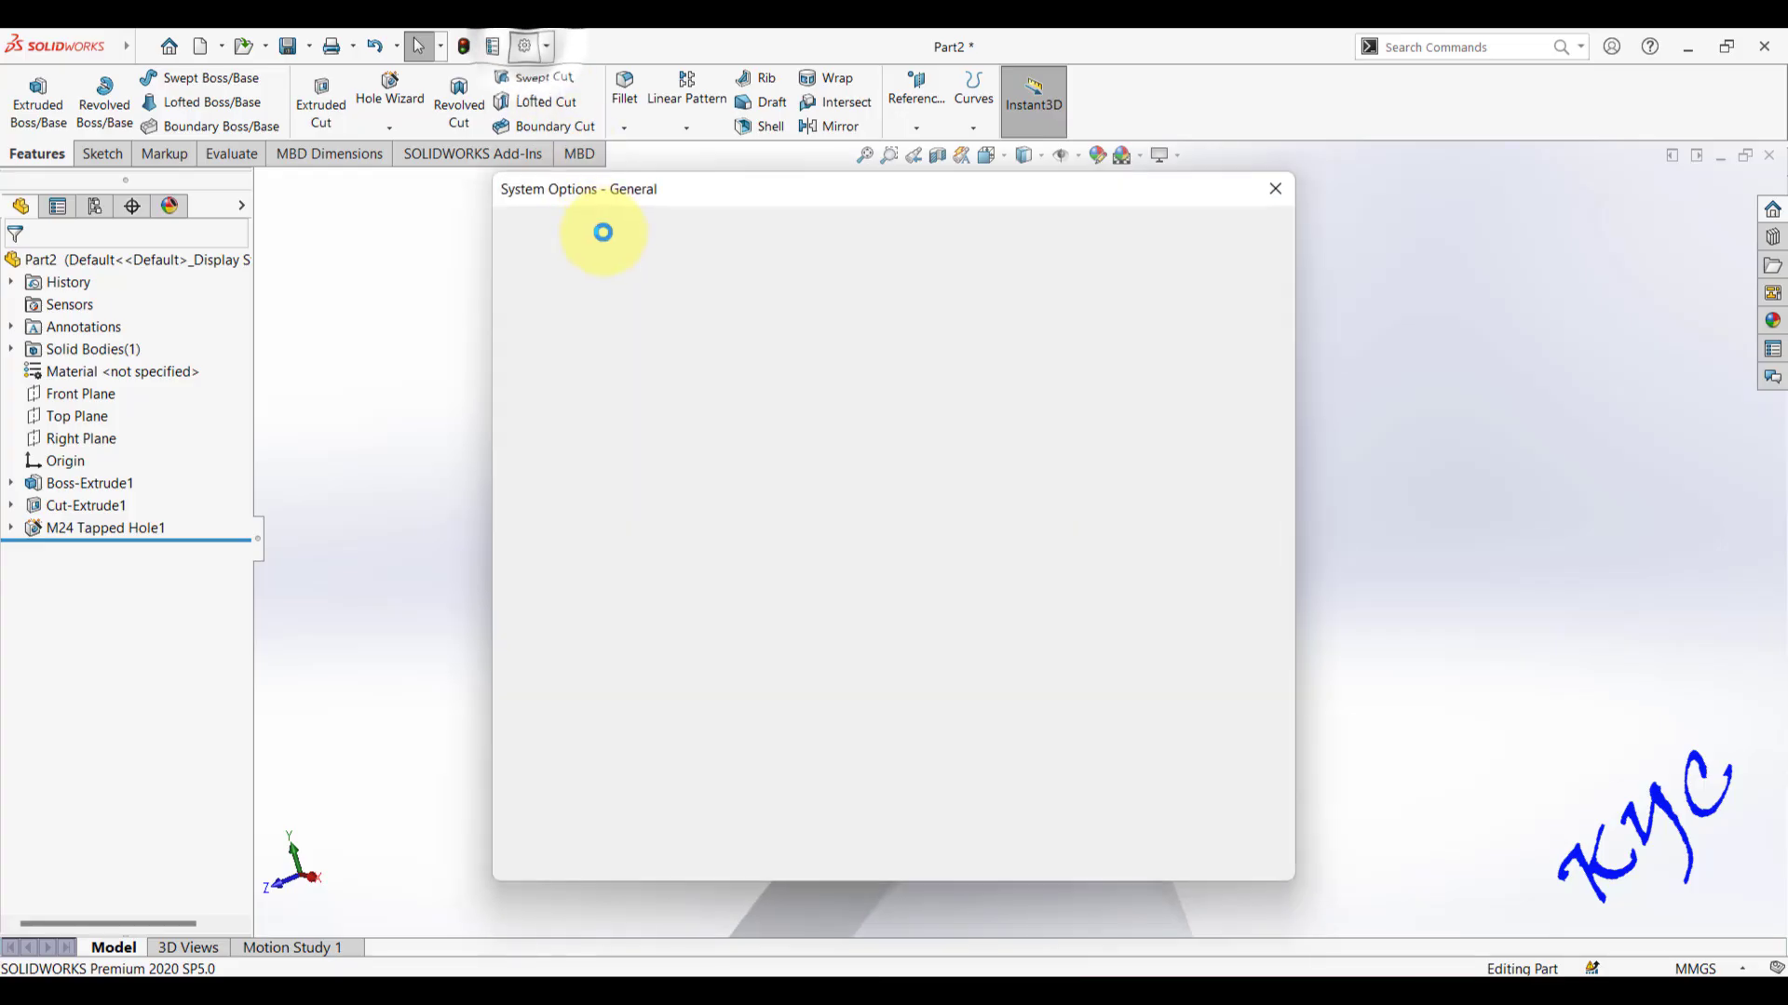
{"action": "left_click", "coordinate": [693, 232]}
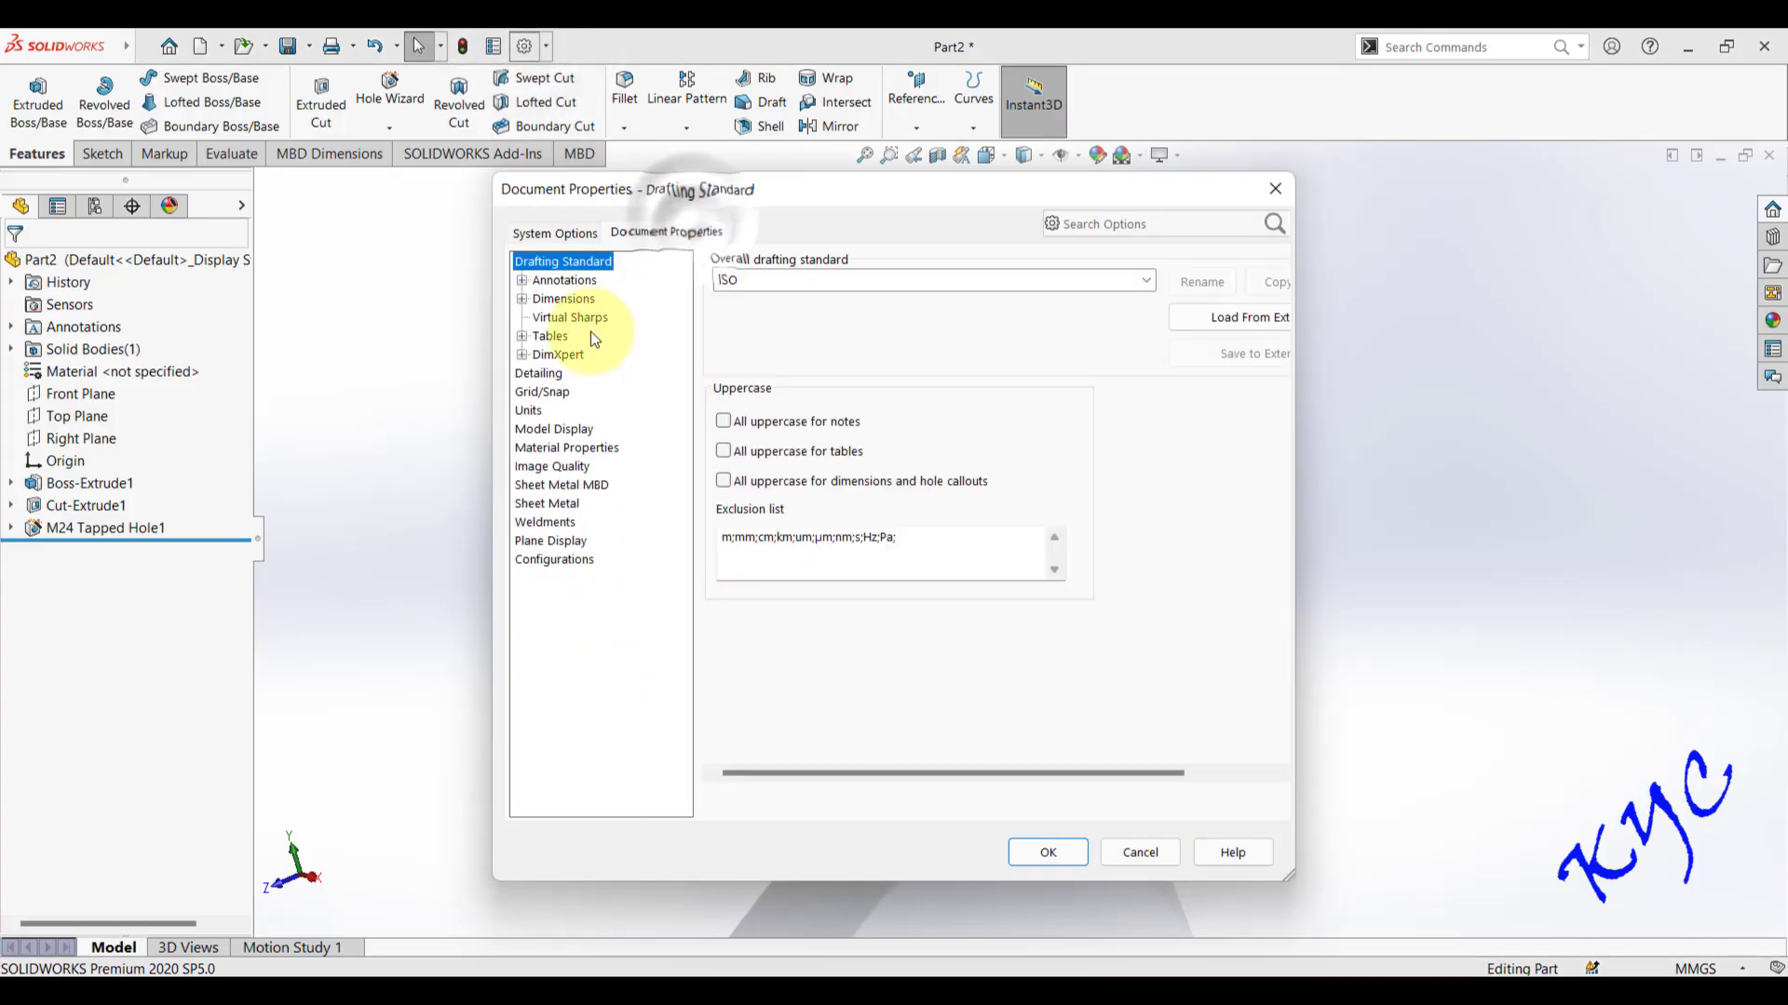
{"action": "left_click", "coordinate": [545, 373]}
{"action": "left_click", "coordinate": [954, 290]}
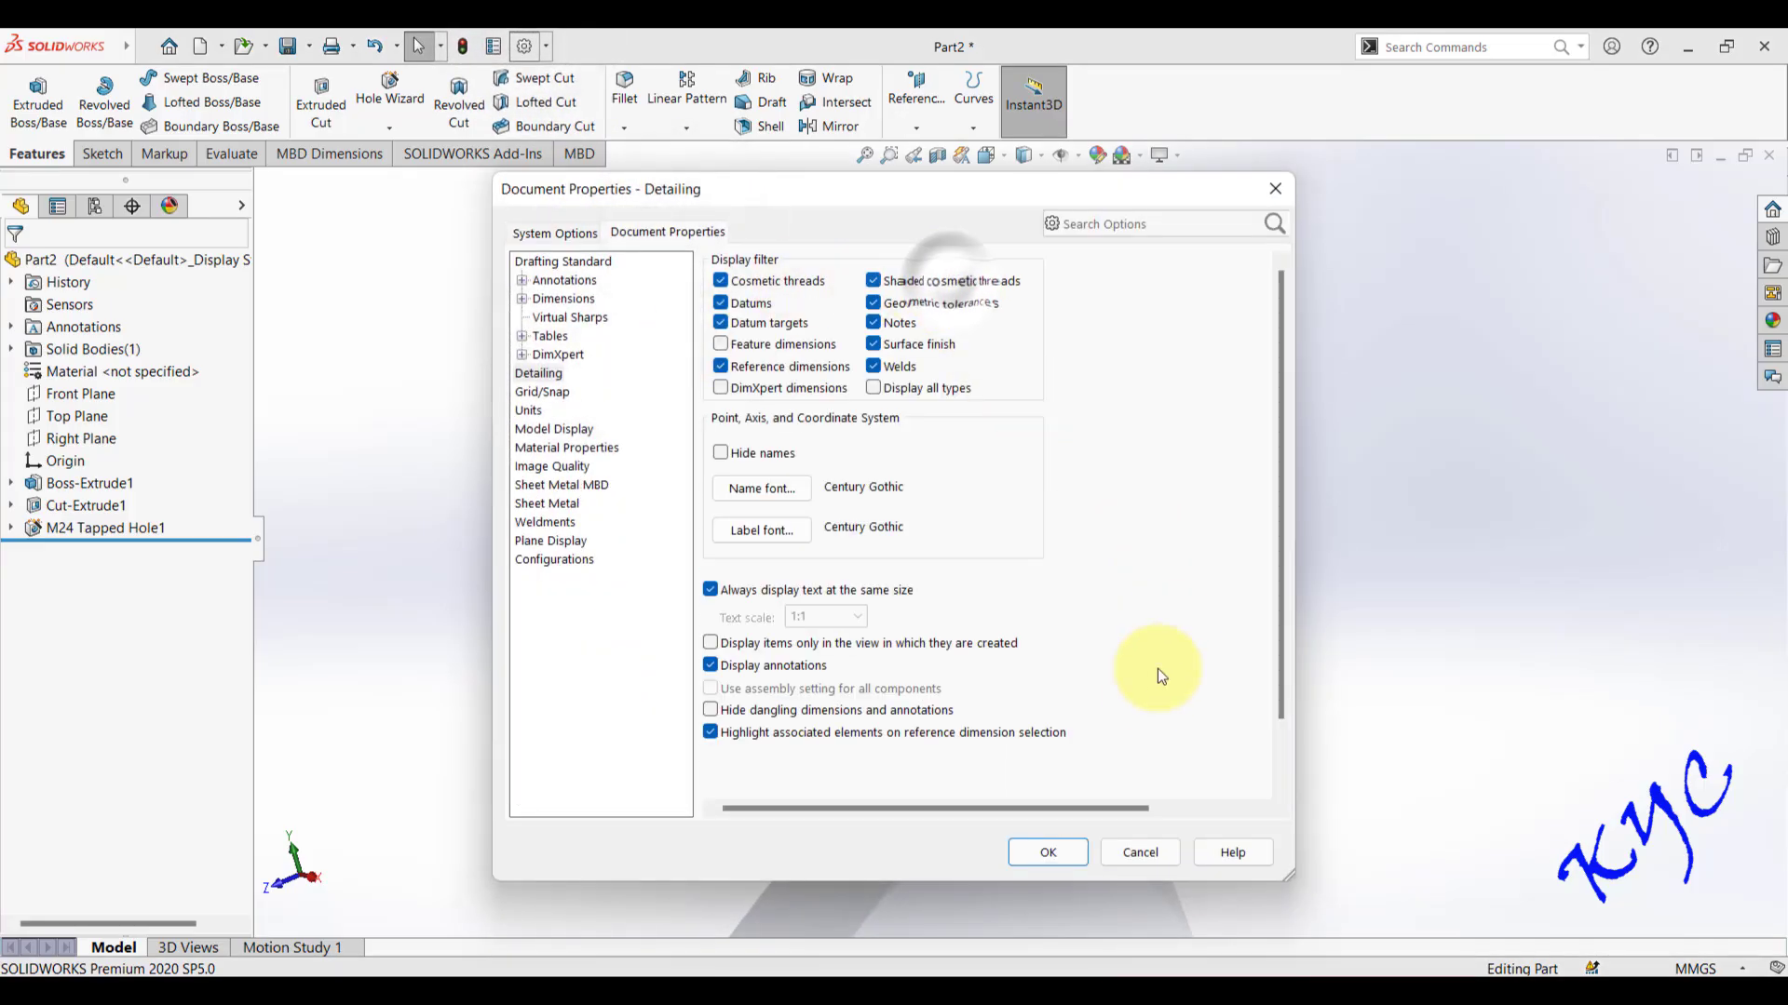
{"action": "left_click", "coordinate": [1054, 854]}
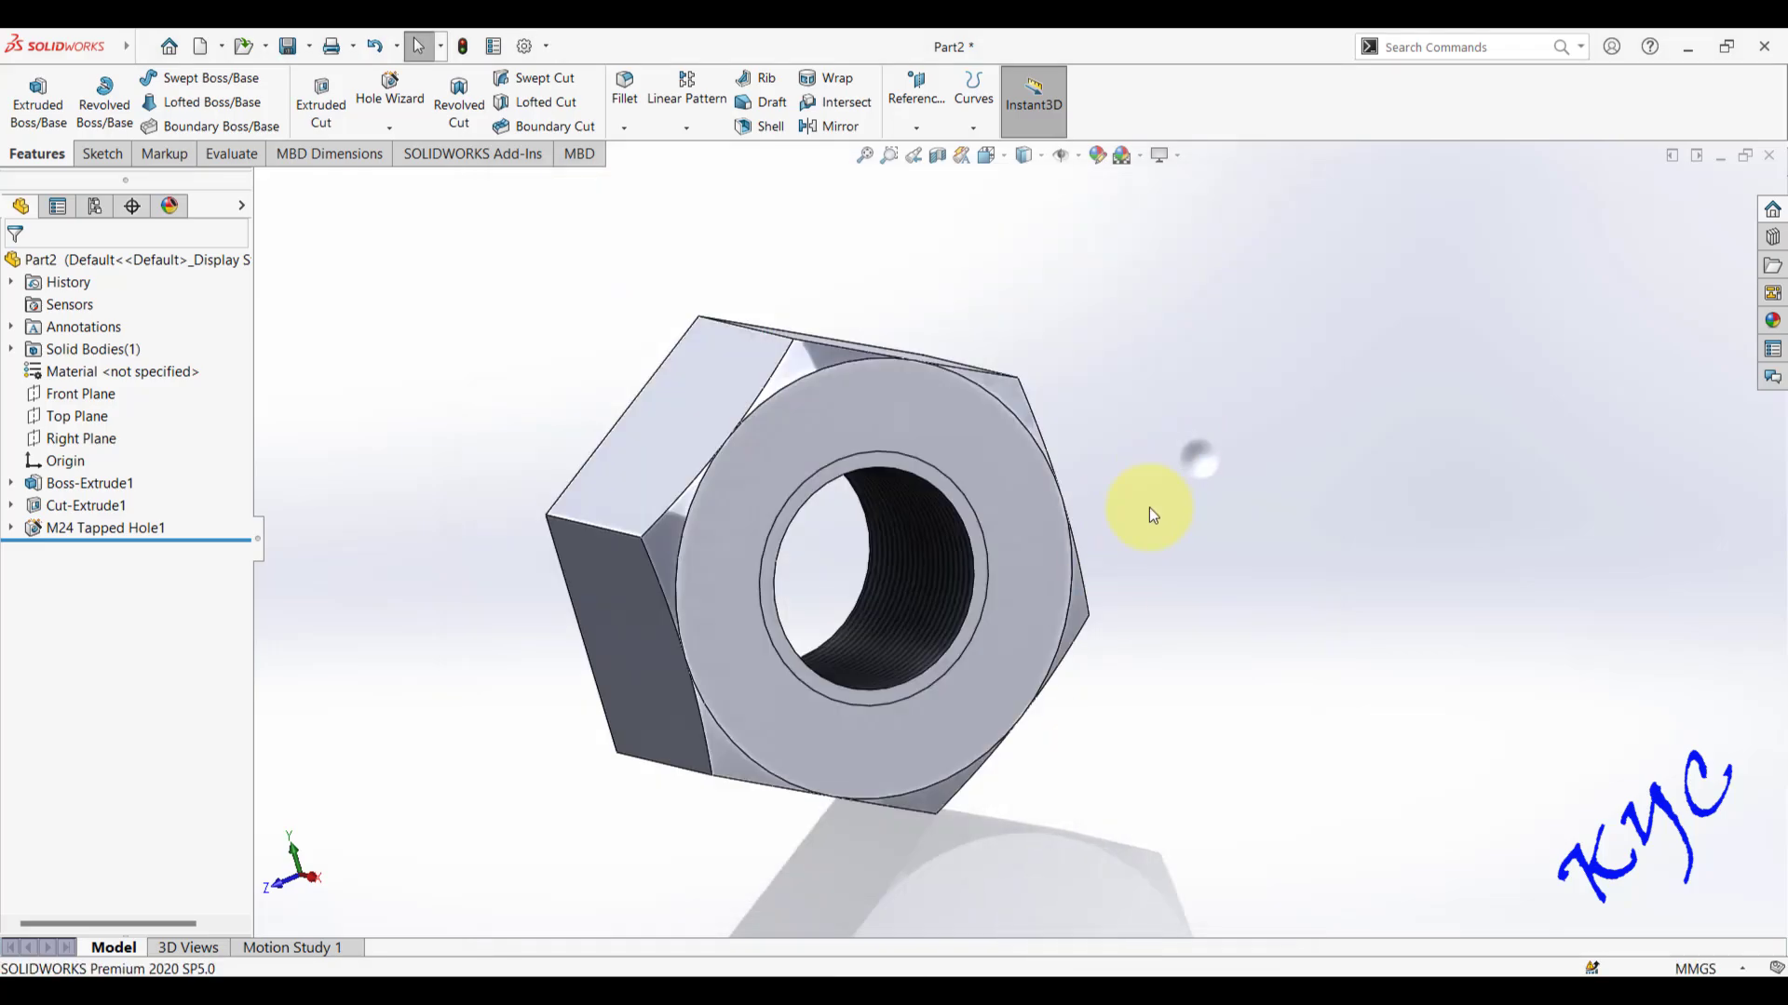
- Save the nut part as Hexagonal Nut in the Hexagonal Bolt and Nut assembly folder and close it
{"action": "middle_click_drag", "start_coordinate": [1149, 506], "coordinate": [1021, 583]}
{"action": "scroll", "coordinate": [968, 579], "scroll_direction": "down", "scroll_amount": 3}
{"action": "scroll", "coordinate": [969, 579], "scroll_direction": "down", "scroll_amount": 3}
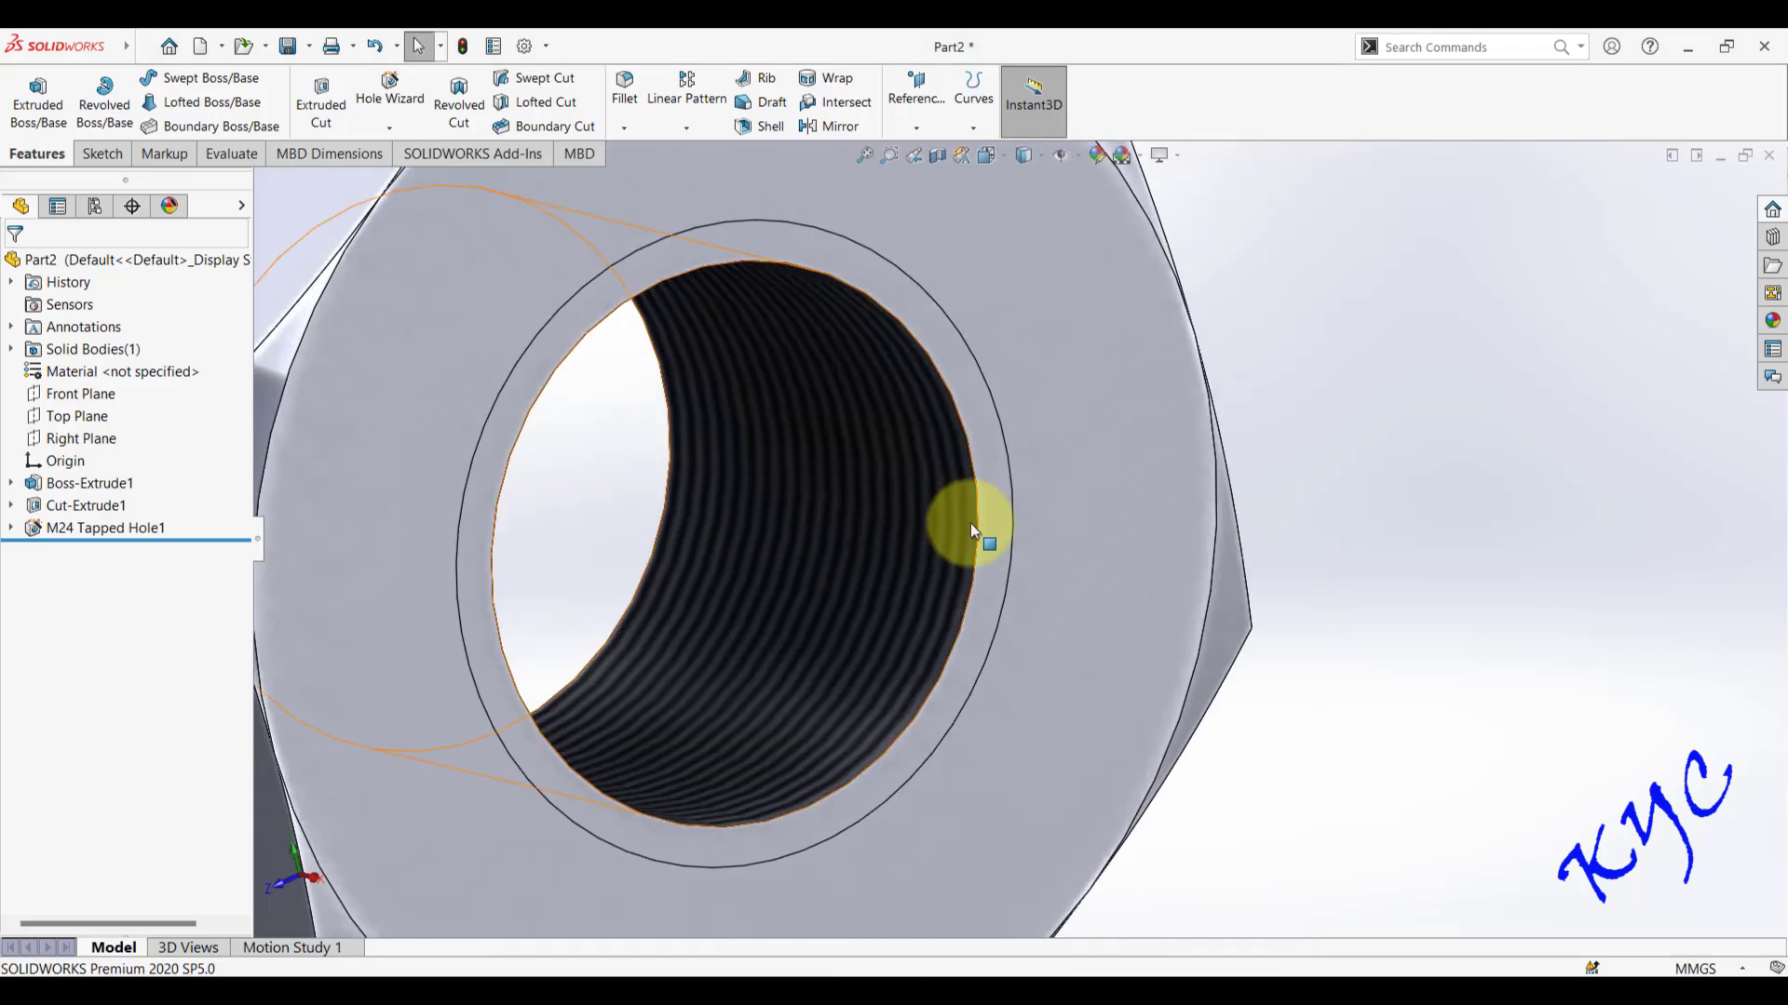
{"action": "middle_click_drag", "start_coordinate": [1439, 539], "coordinate": [1328, 698]}
{"action": "scroll", "coordinate": [1282, 533], "scroll_direction": "up", "scroll_amount": 5}
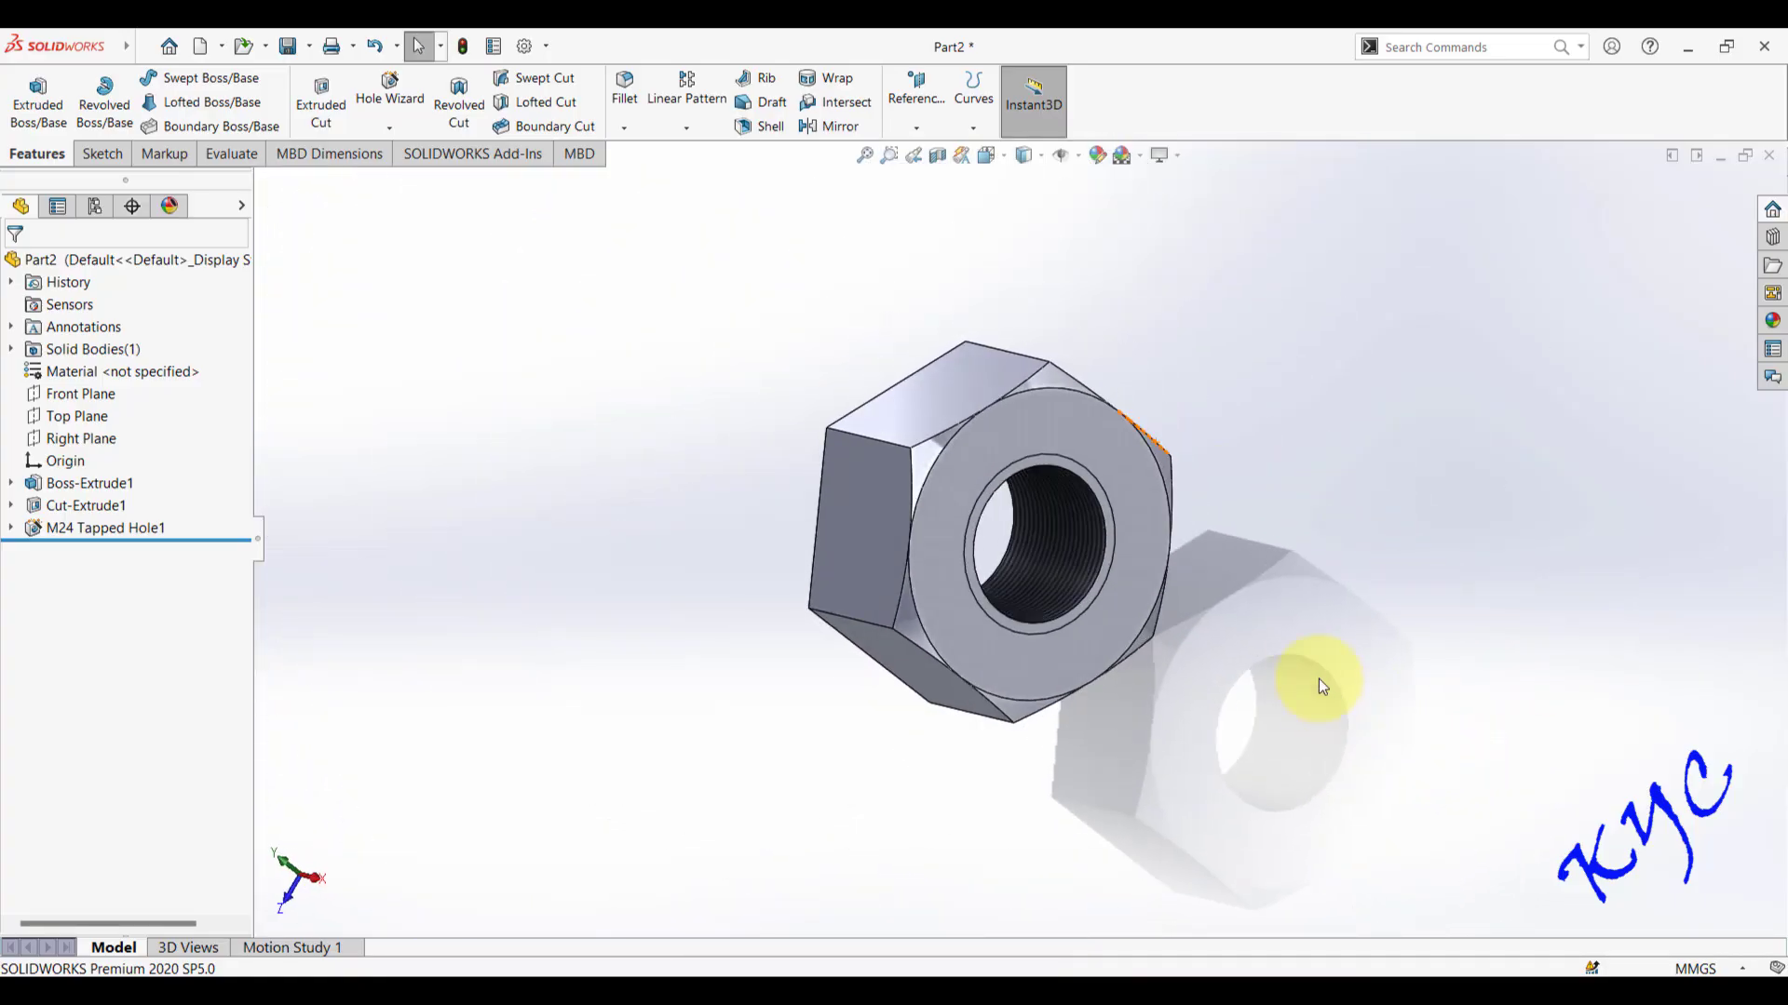
{"action": "scroll", "coordinate": [934, 471], "scroll_direction": "down", "scroll_amount": 2}
{"action": "mouse_move", "coordinate": [130, 35]}
{"action": "left_click", "coordinate": [363, 48]}
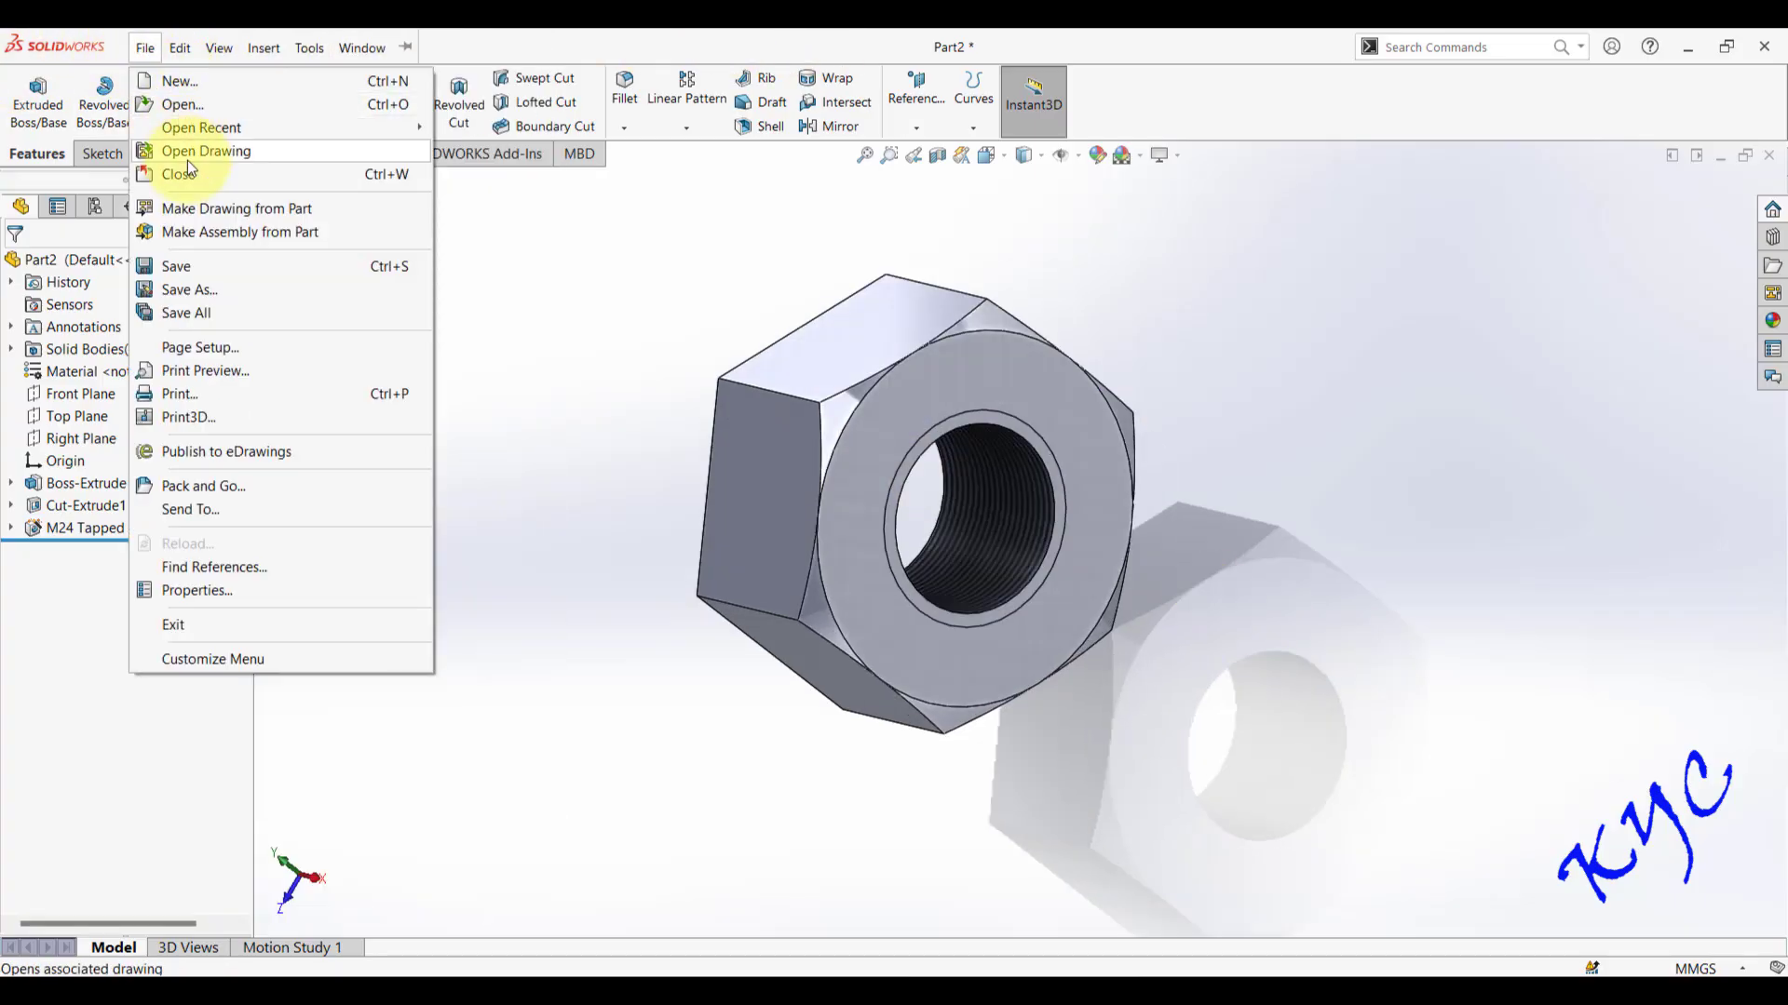
{"action": "left_click", "coordinate": [187, 274]}
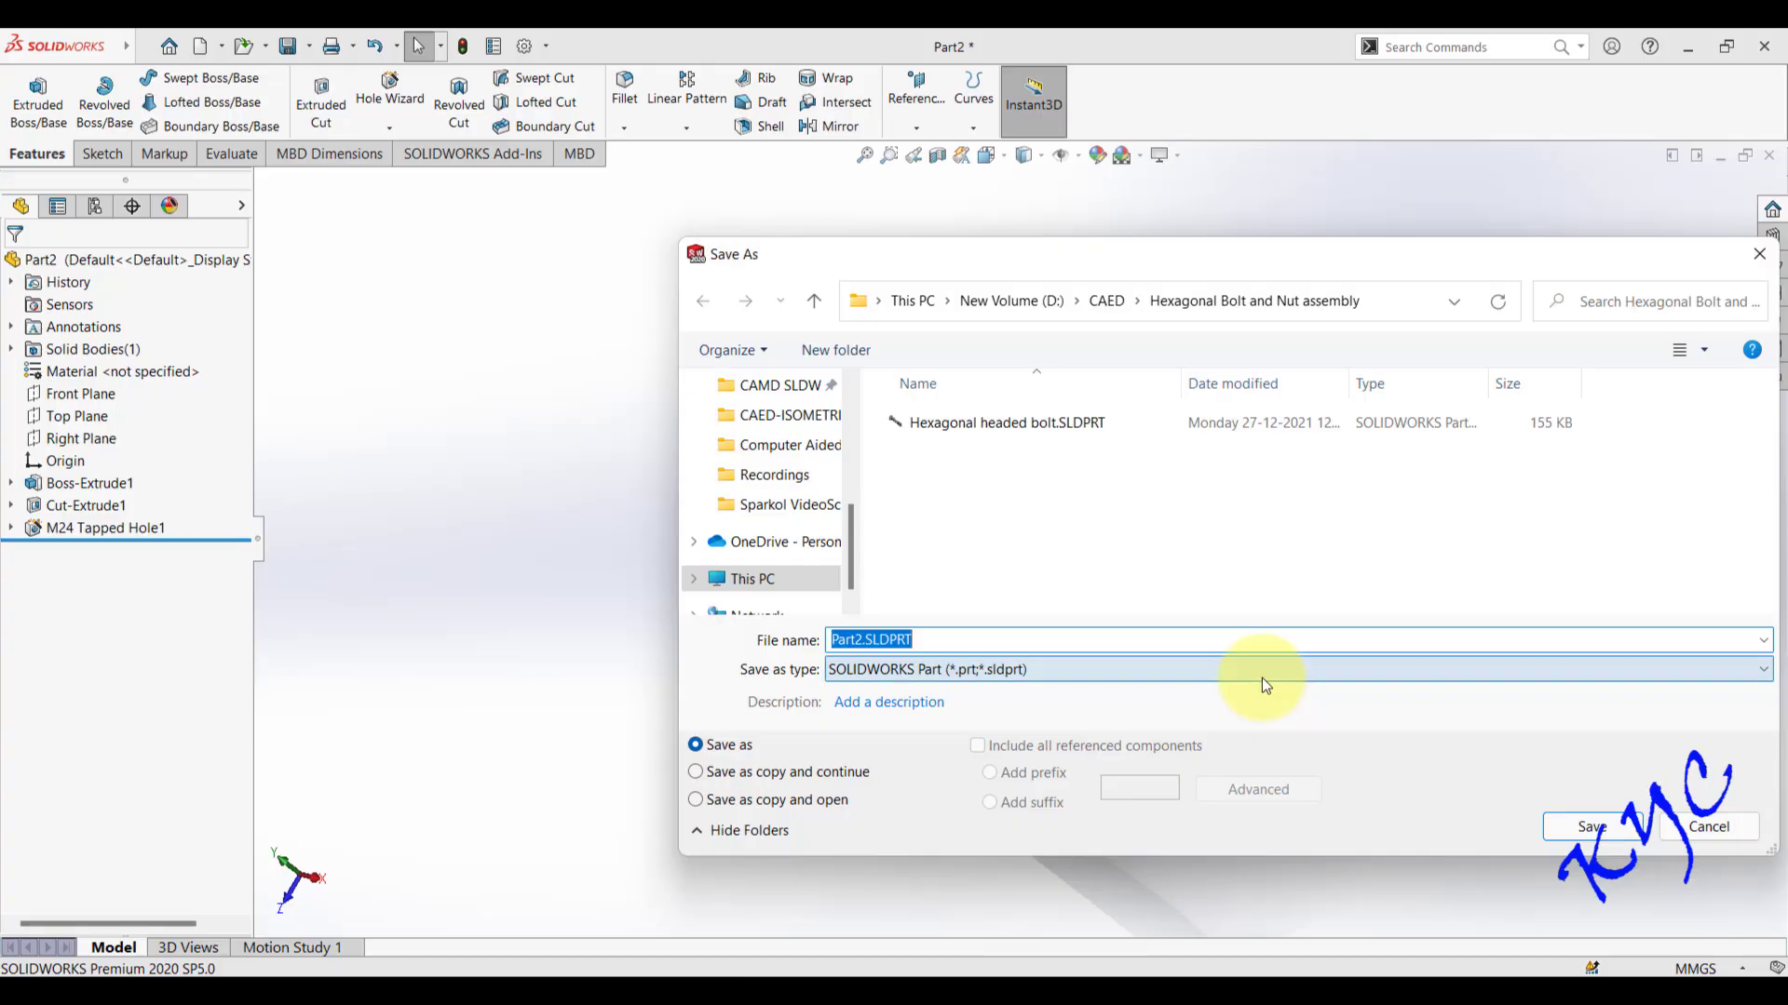
{"action": "type", "text": "Hexagonal Nut"}
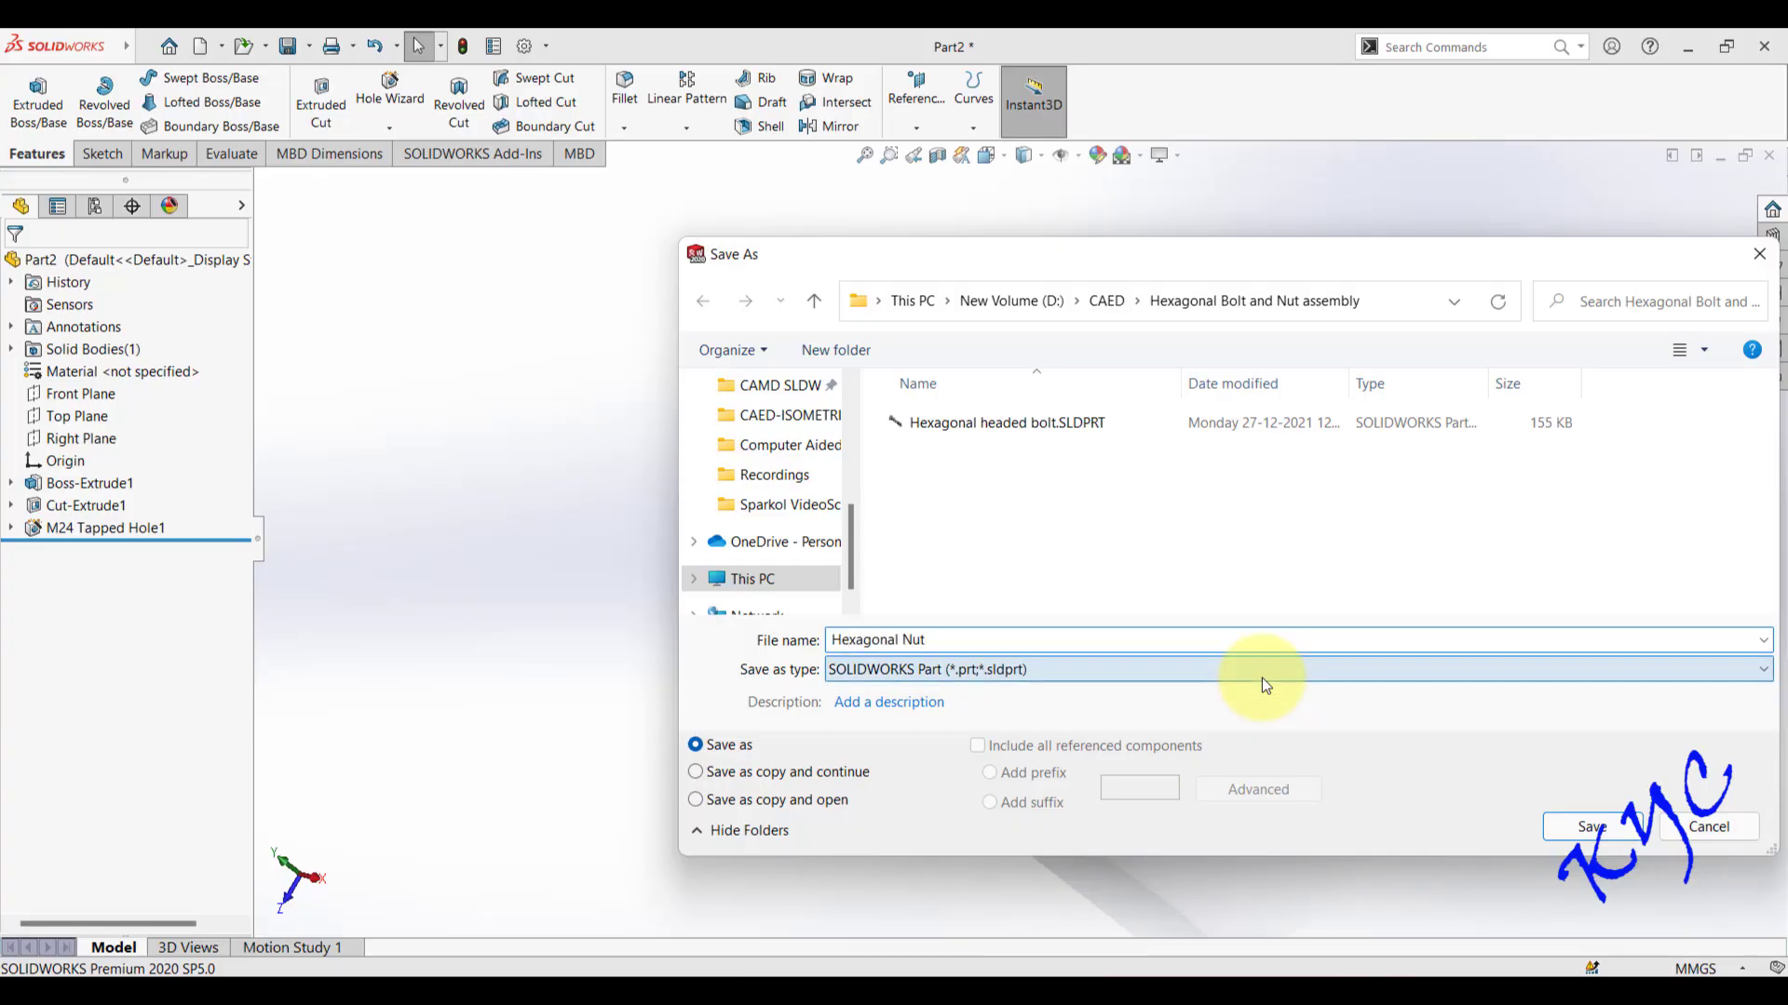
{"action": "key", "text": "Return"}
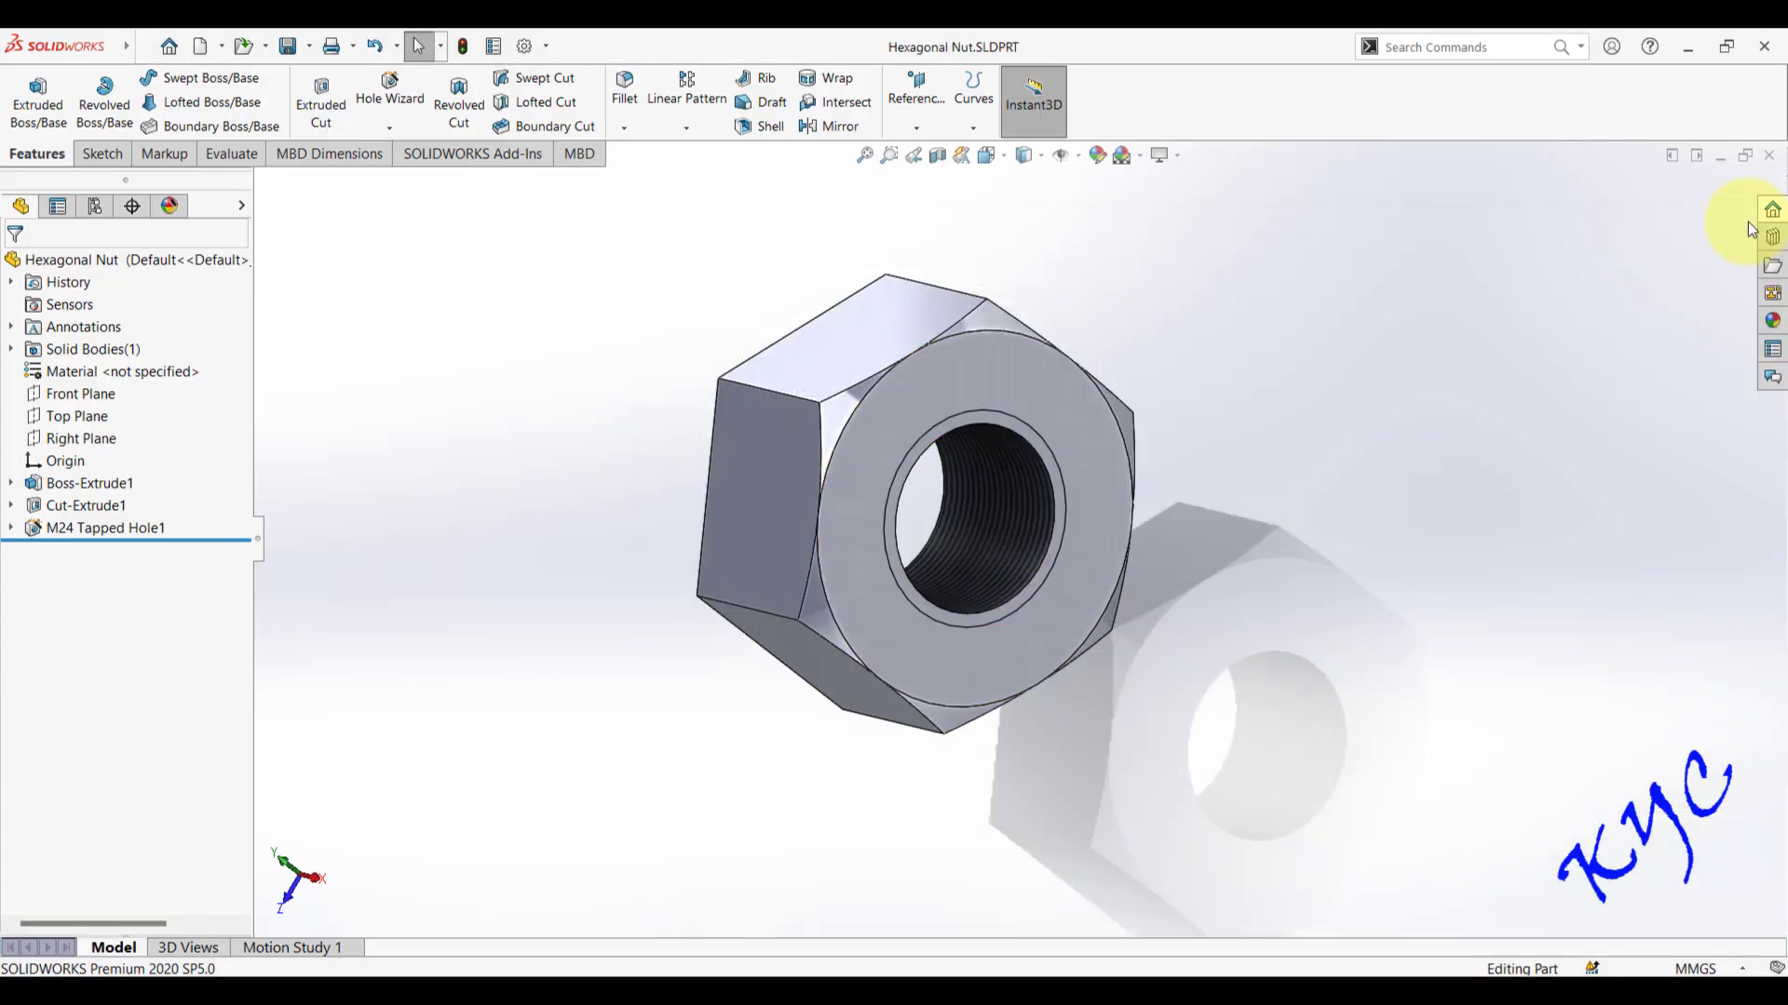
{"action": "left_click", "coordinate": [1766, 156]}
- Create a new part document
{"action": "left_click", "coordinate": [187, 44]}
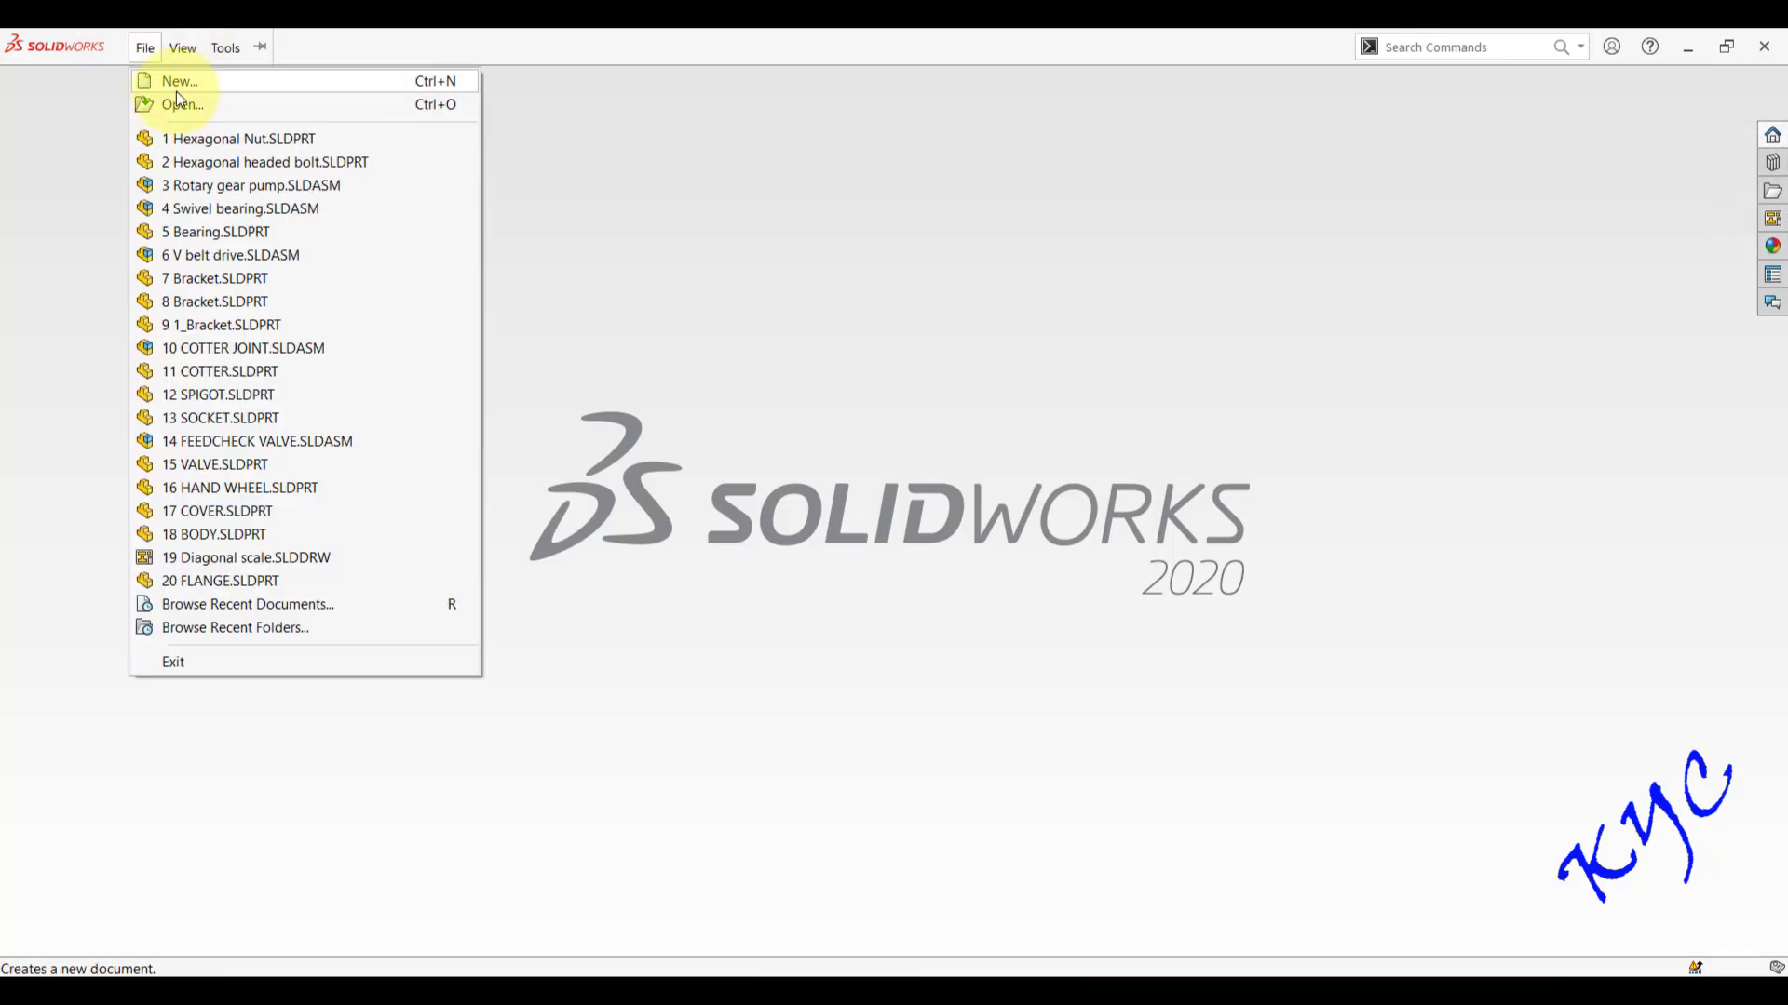
{"action": "left_click", "coordinate": [183, 85]}
{"action": "double_click", "coordinate": [616, 462]}
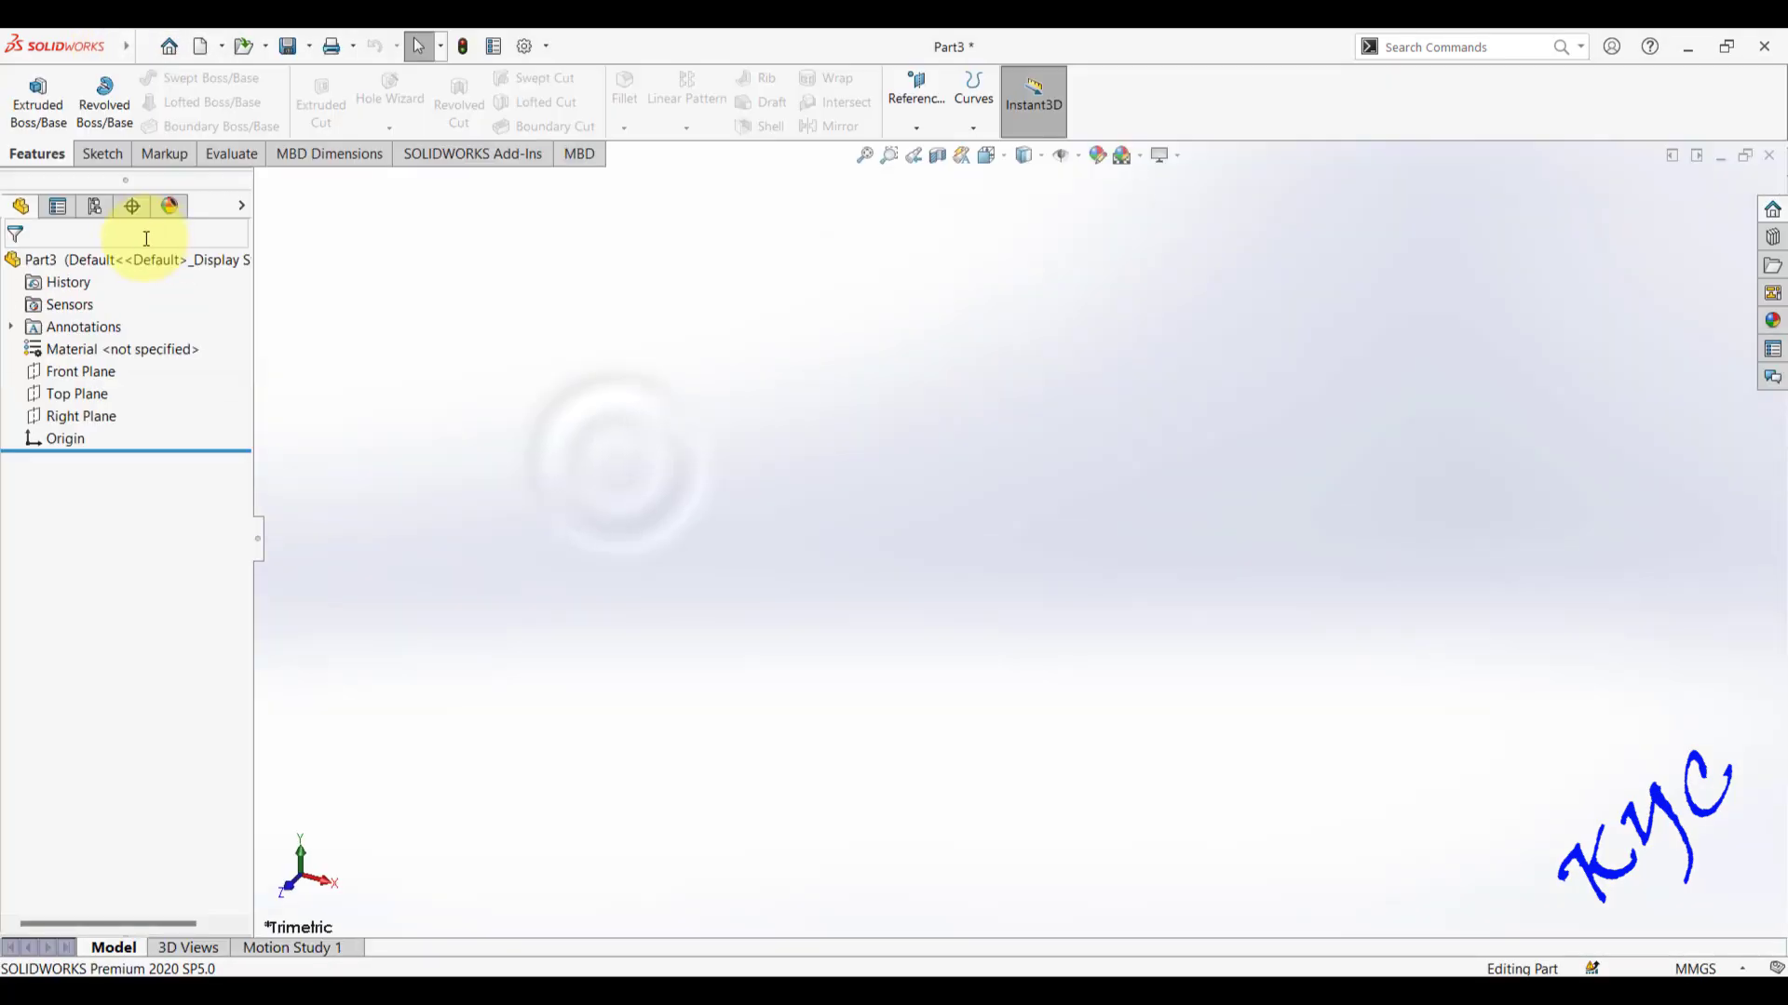
- Sketch two concentric circles on the Right Plane centred on the origin, the outer about 117 mm in diameter and the inner about half that
{"action": "left_click", "coordinate": [82, 374]}
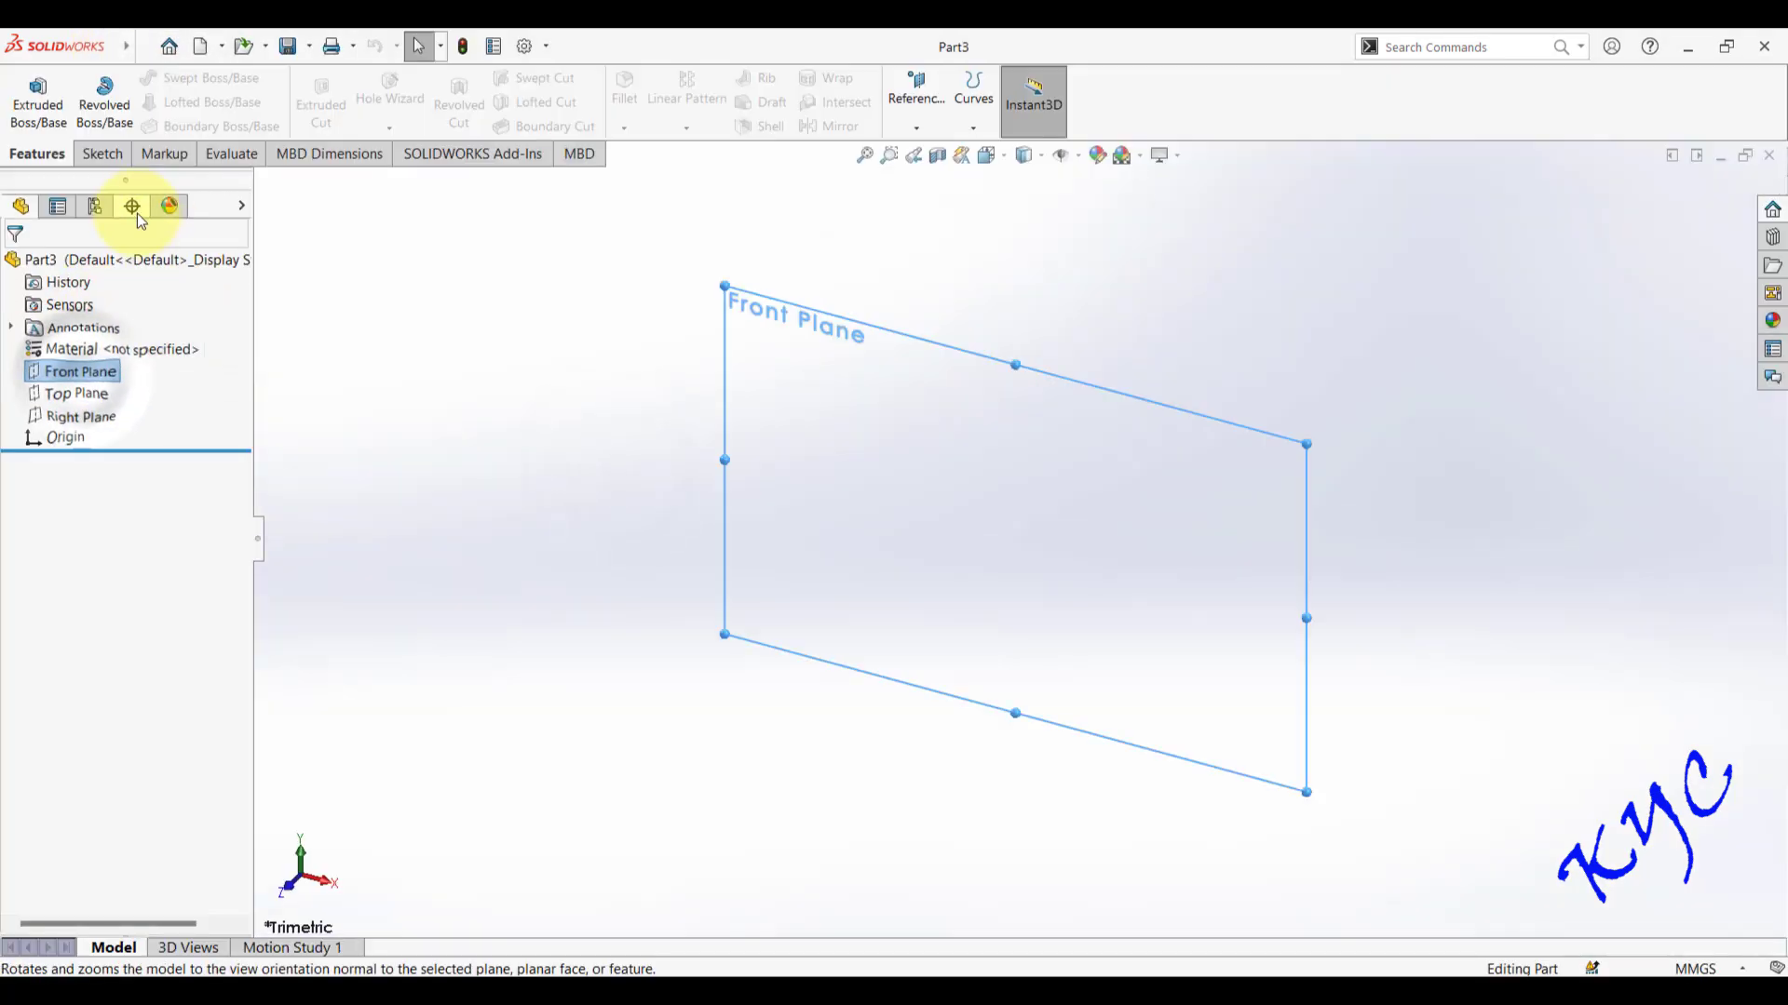
{"action": "left_click", "coordinate": [108, 416]}
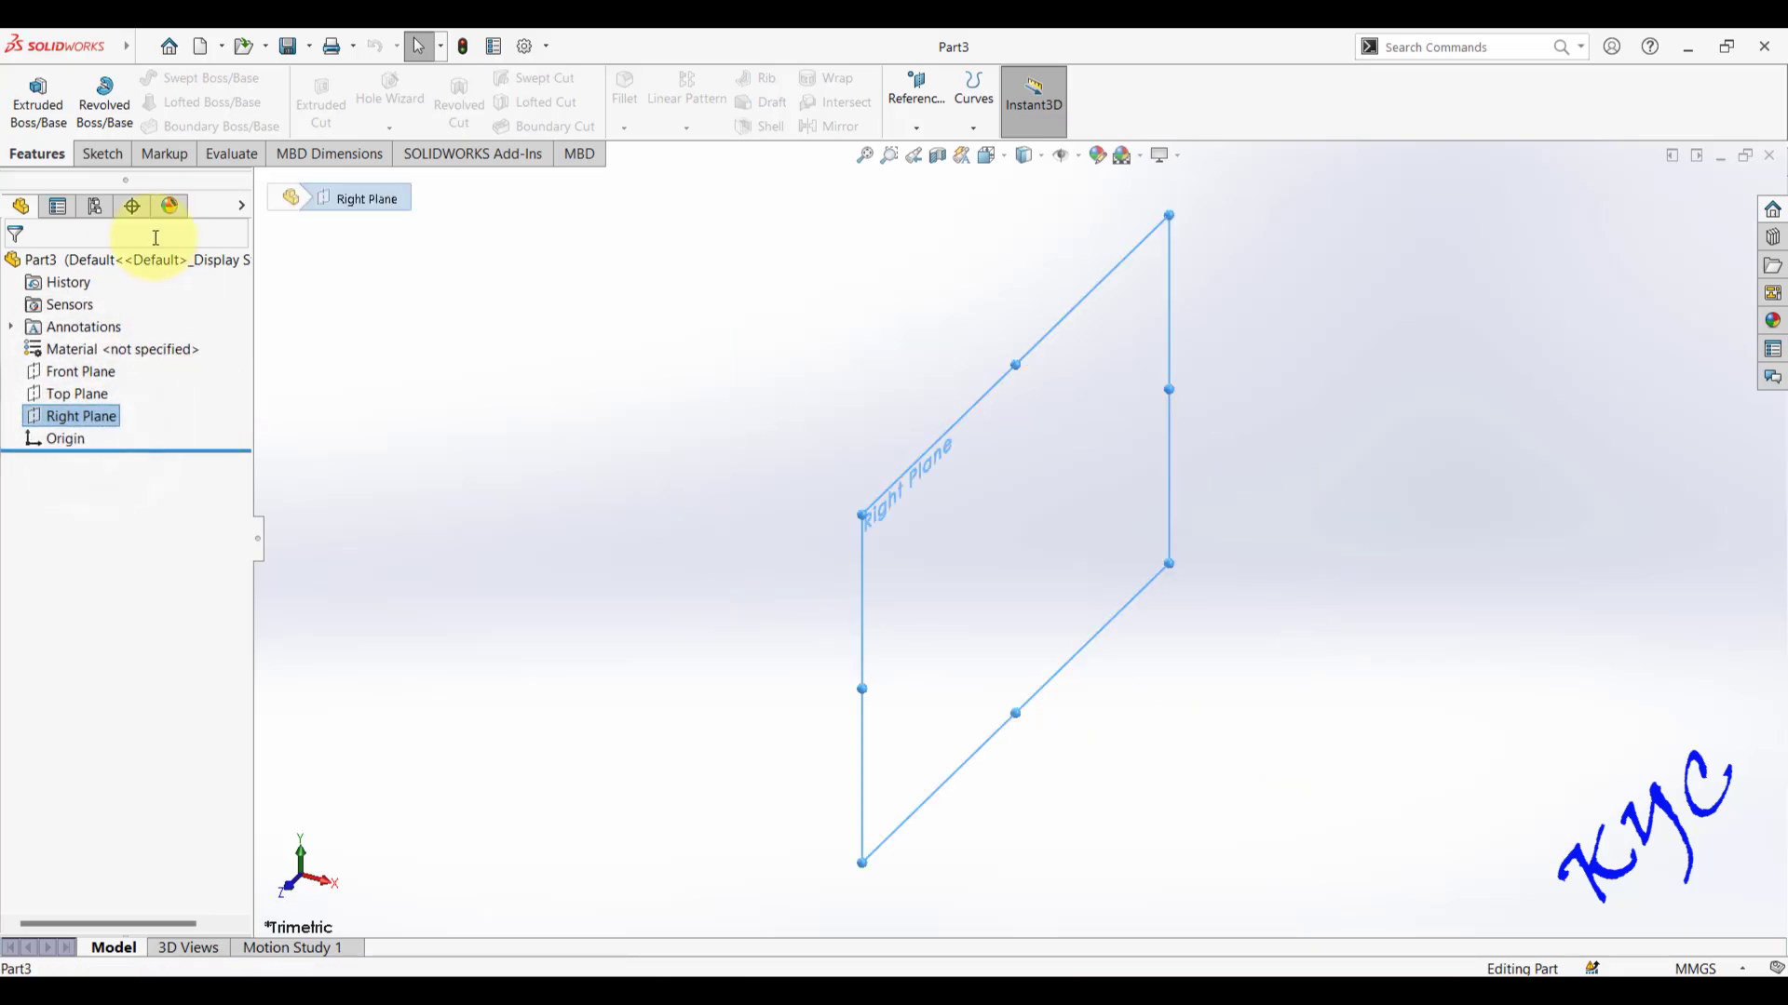
{"action": "left_click", "coordinate": [39, 110]}
{"action": "left_click", "coordinate": [223, 93]}
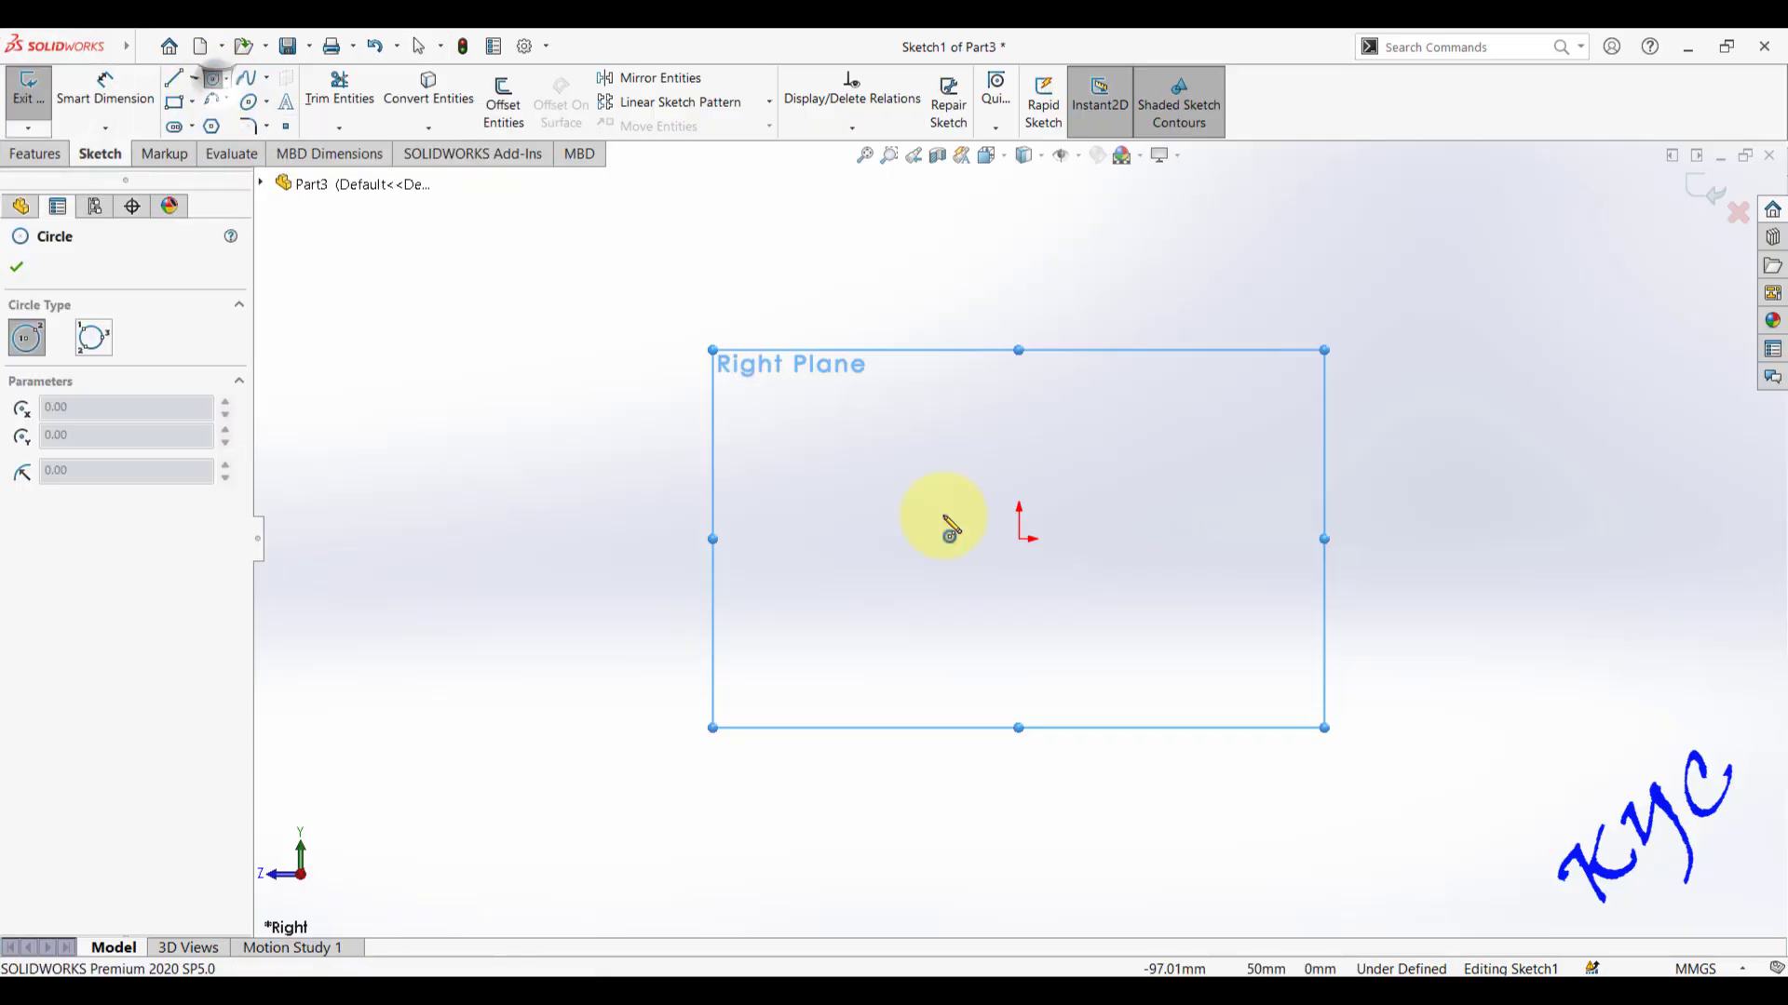
{"action": "left_click", "coordinate": [1023, 539]}
{"action": "left_click", "coordinate": [1108, 735]}
{"action": "left_click", "coordinate": [1022, 539]}
{"action": "left_click", "coordinate": [945, 598]}
- Dimension the outer circle's diameter to 52 mm and the inner circle's diameter to 25 mm
{"action": "left_click", "coordinate": [96, 96]}
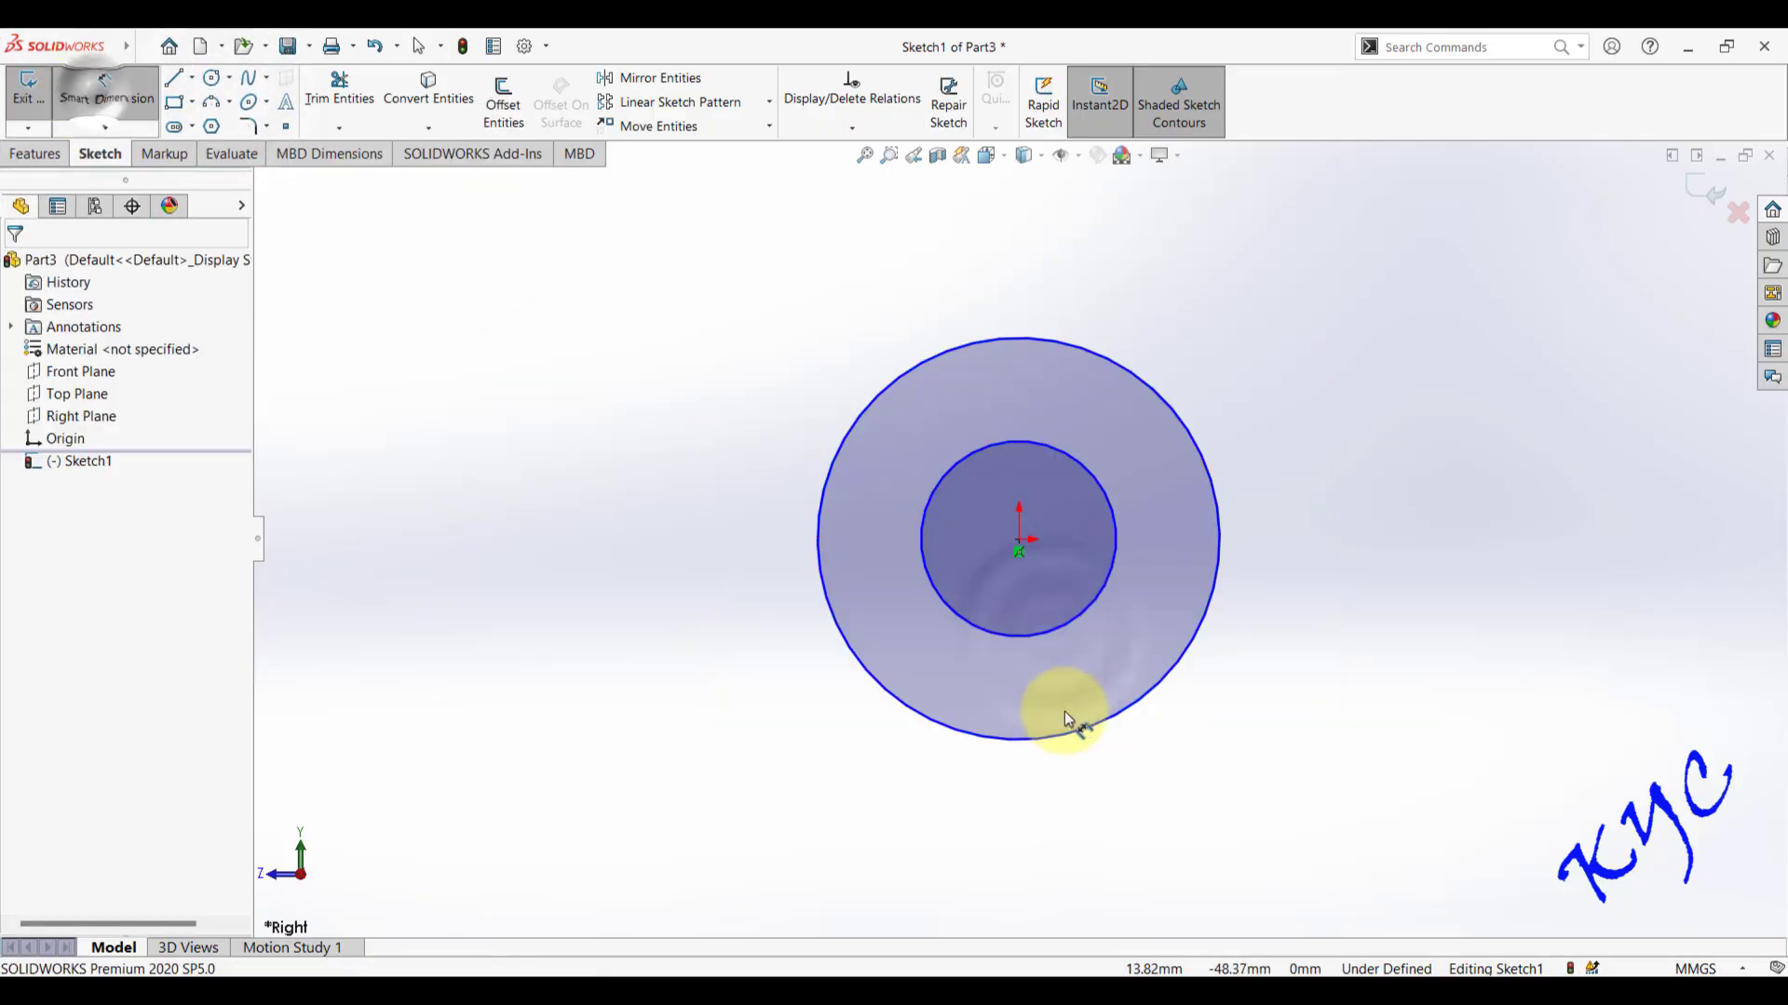
{"action": "left_click", "coordinate": [1064, 737]}
{"action": "left_click", "coordinate": [1024, 832]}
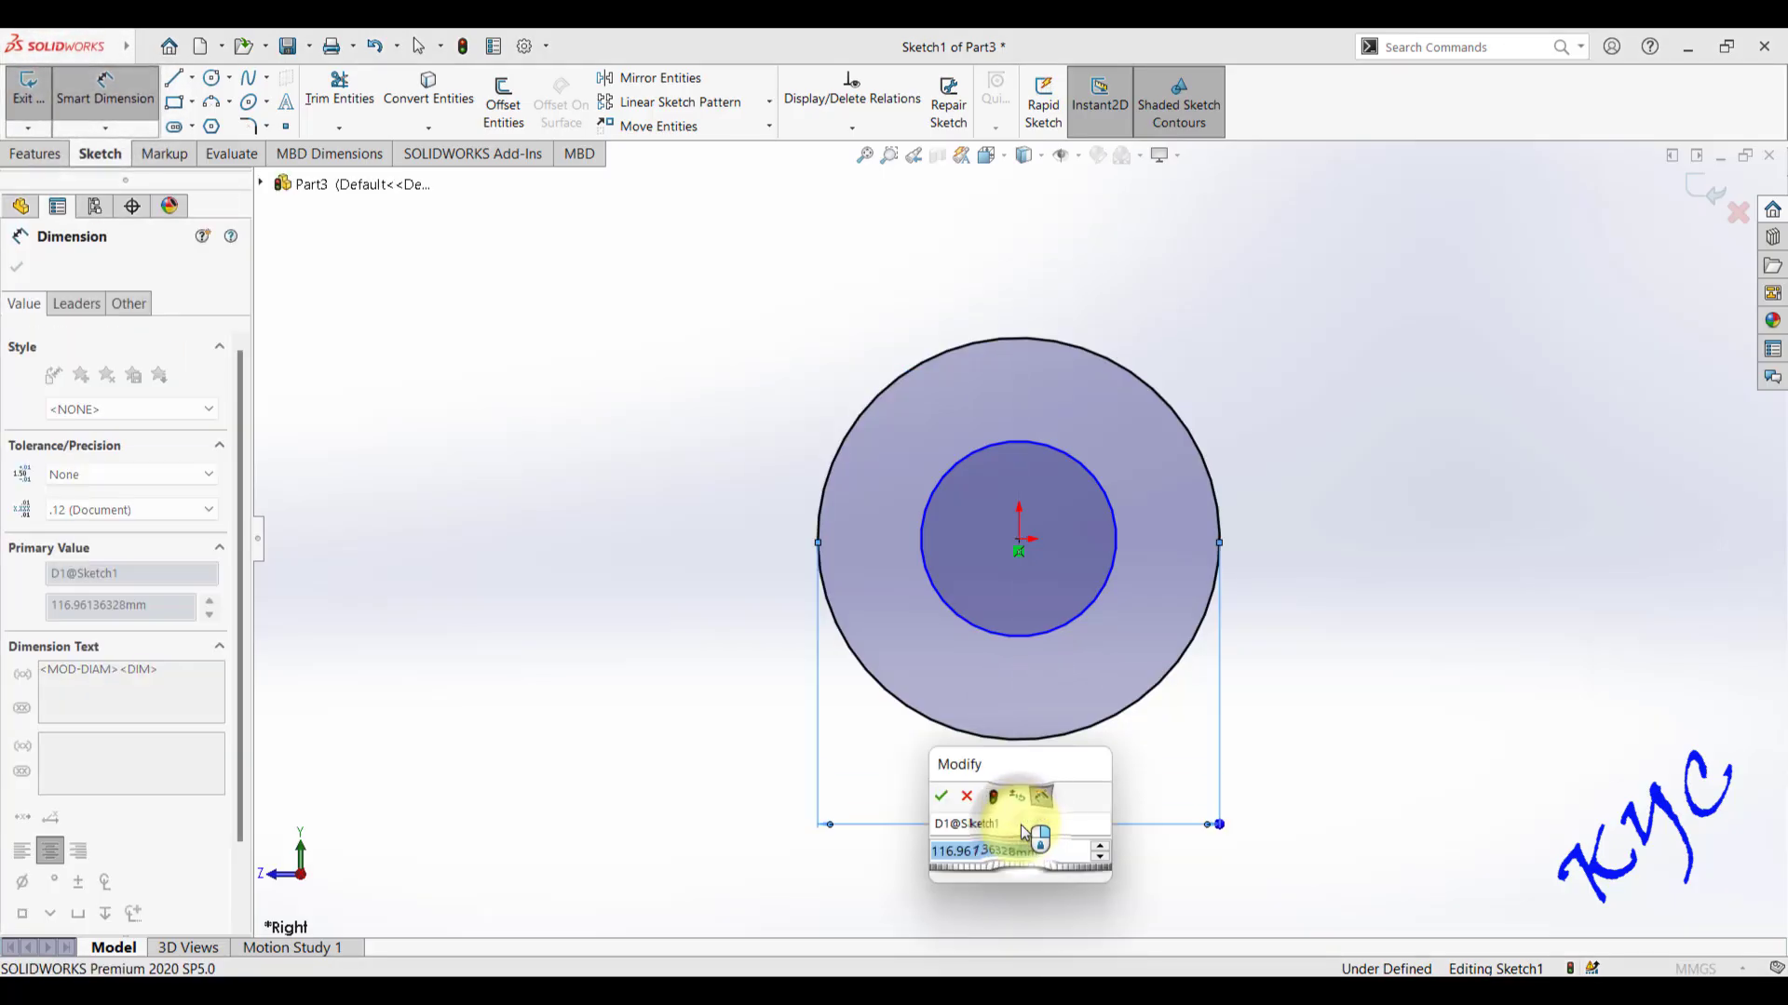
{"action": "type", "text": "52"}
{"action": "key", "text": "Return"}
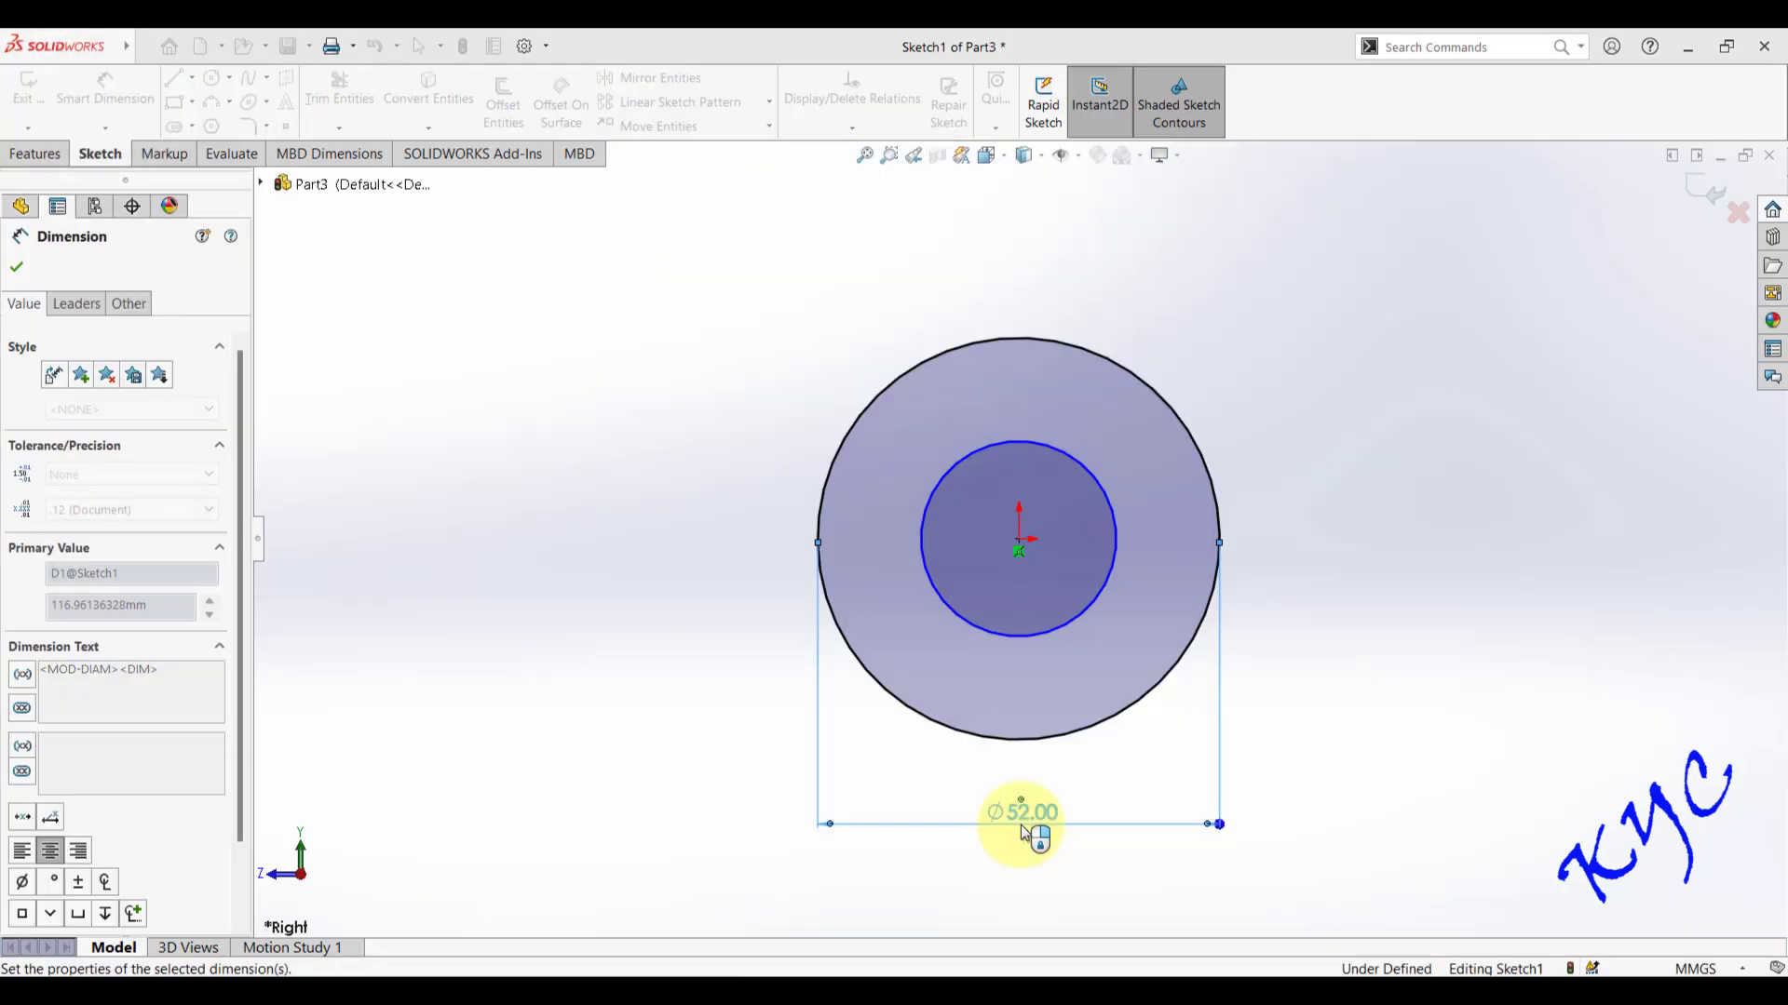
{"action": "left_click", "coordinate": [1035, 640]}
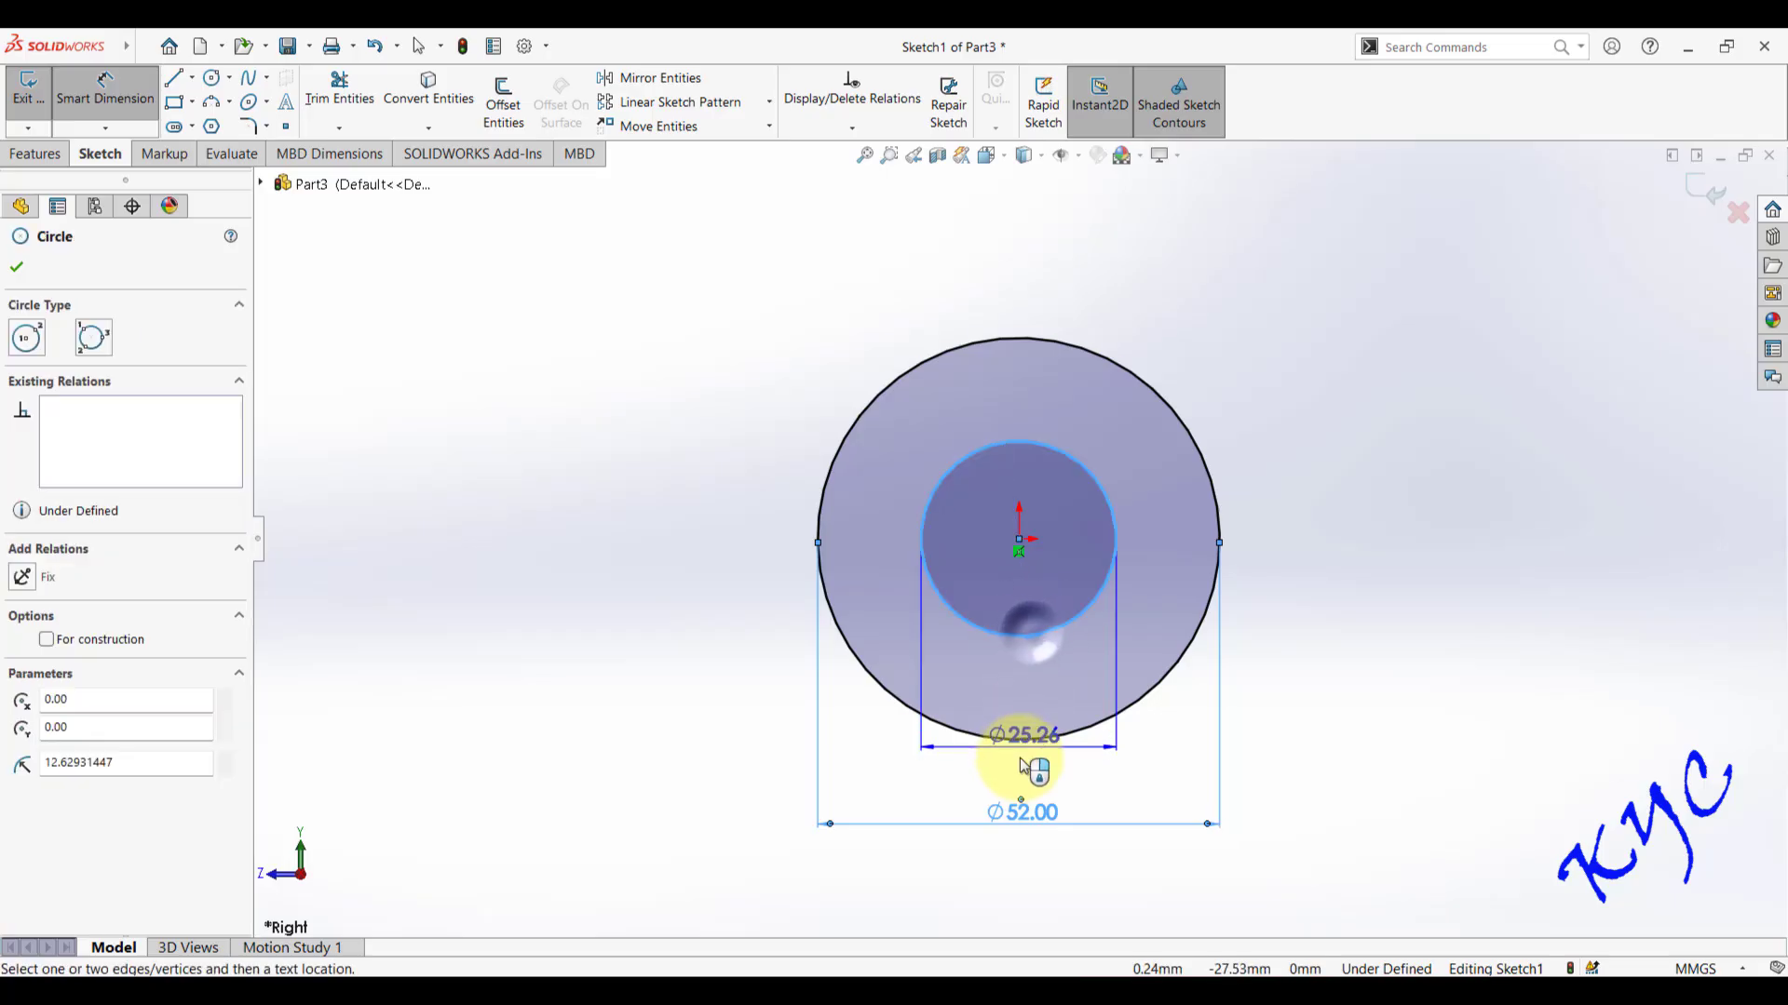
{"action": "left_click", "coordinate": [1019, 769]}
{"action": "type", "text": "25"}
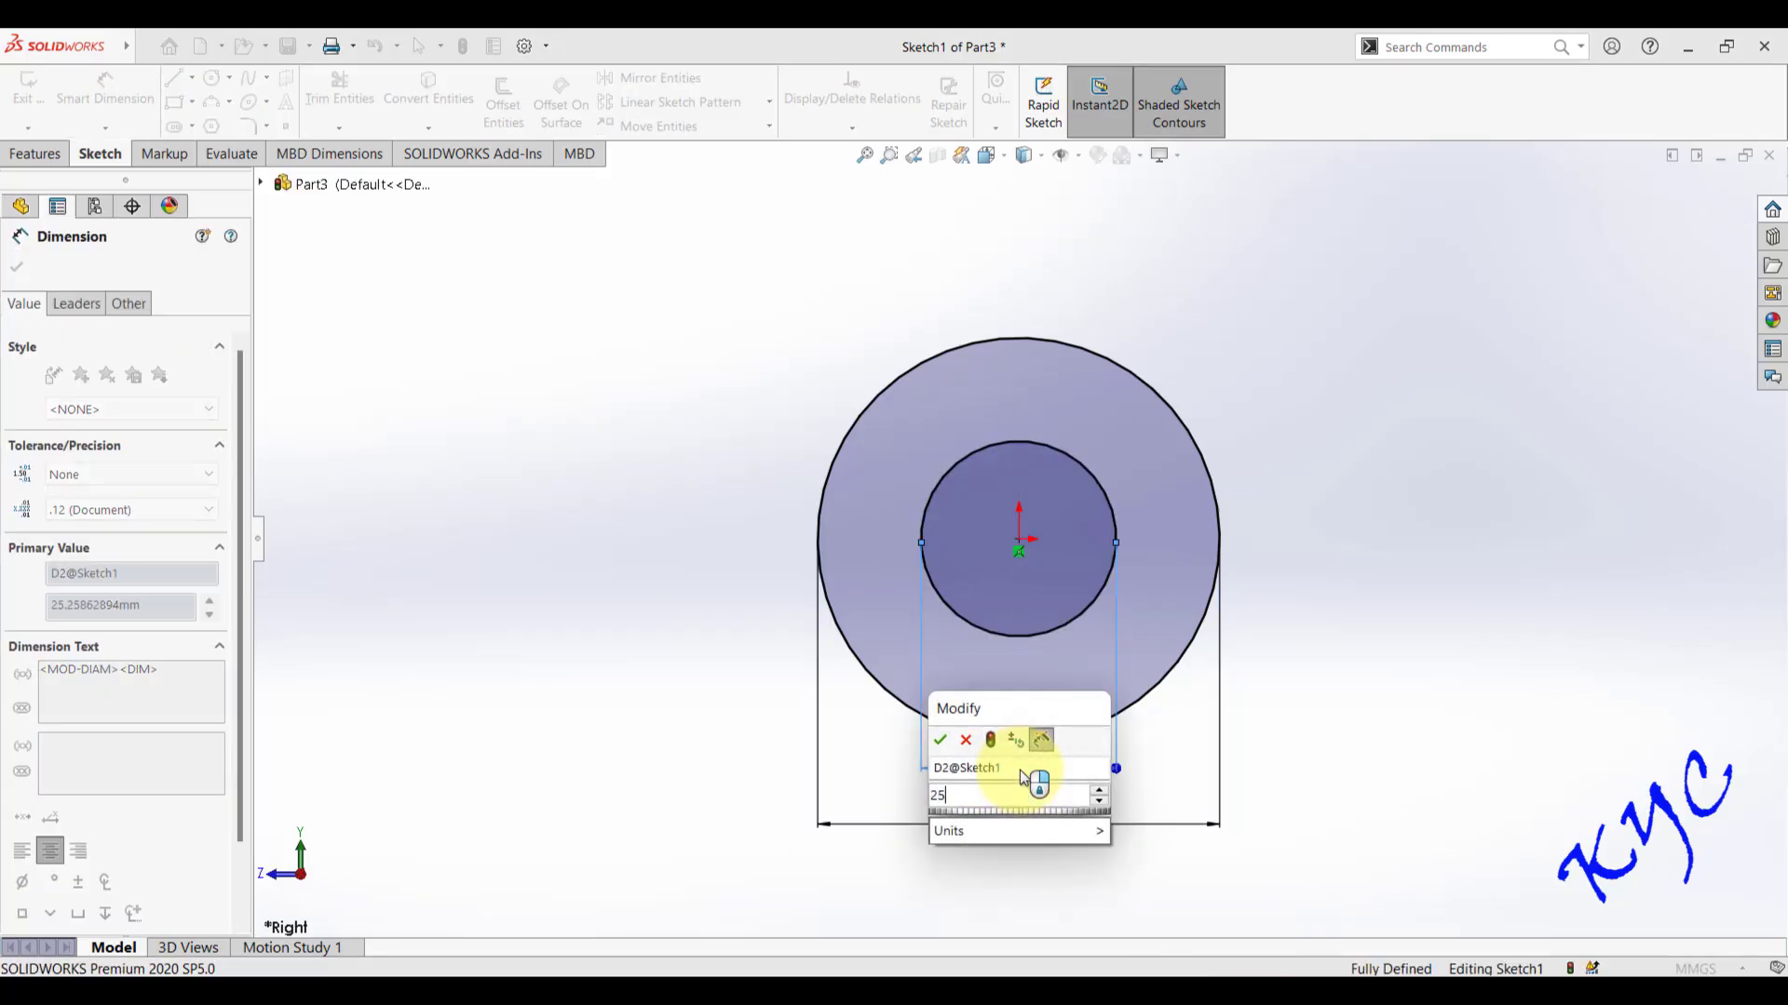
{"action": "key", "text": "Return"}
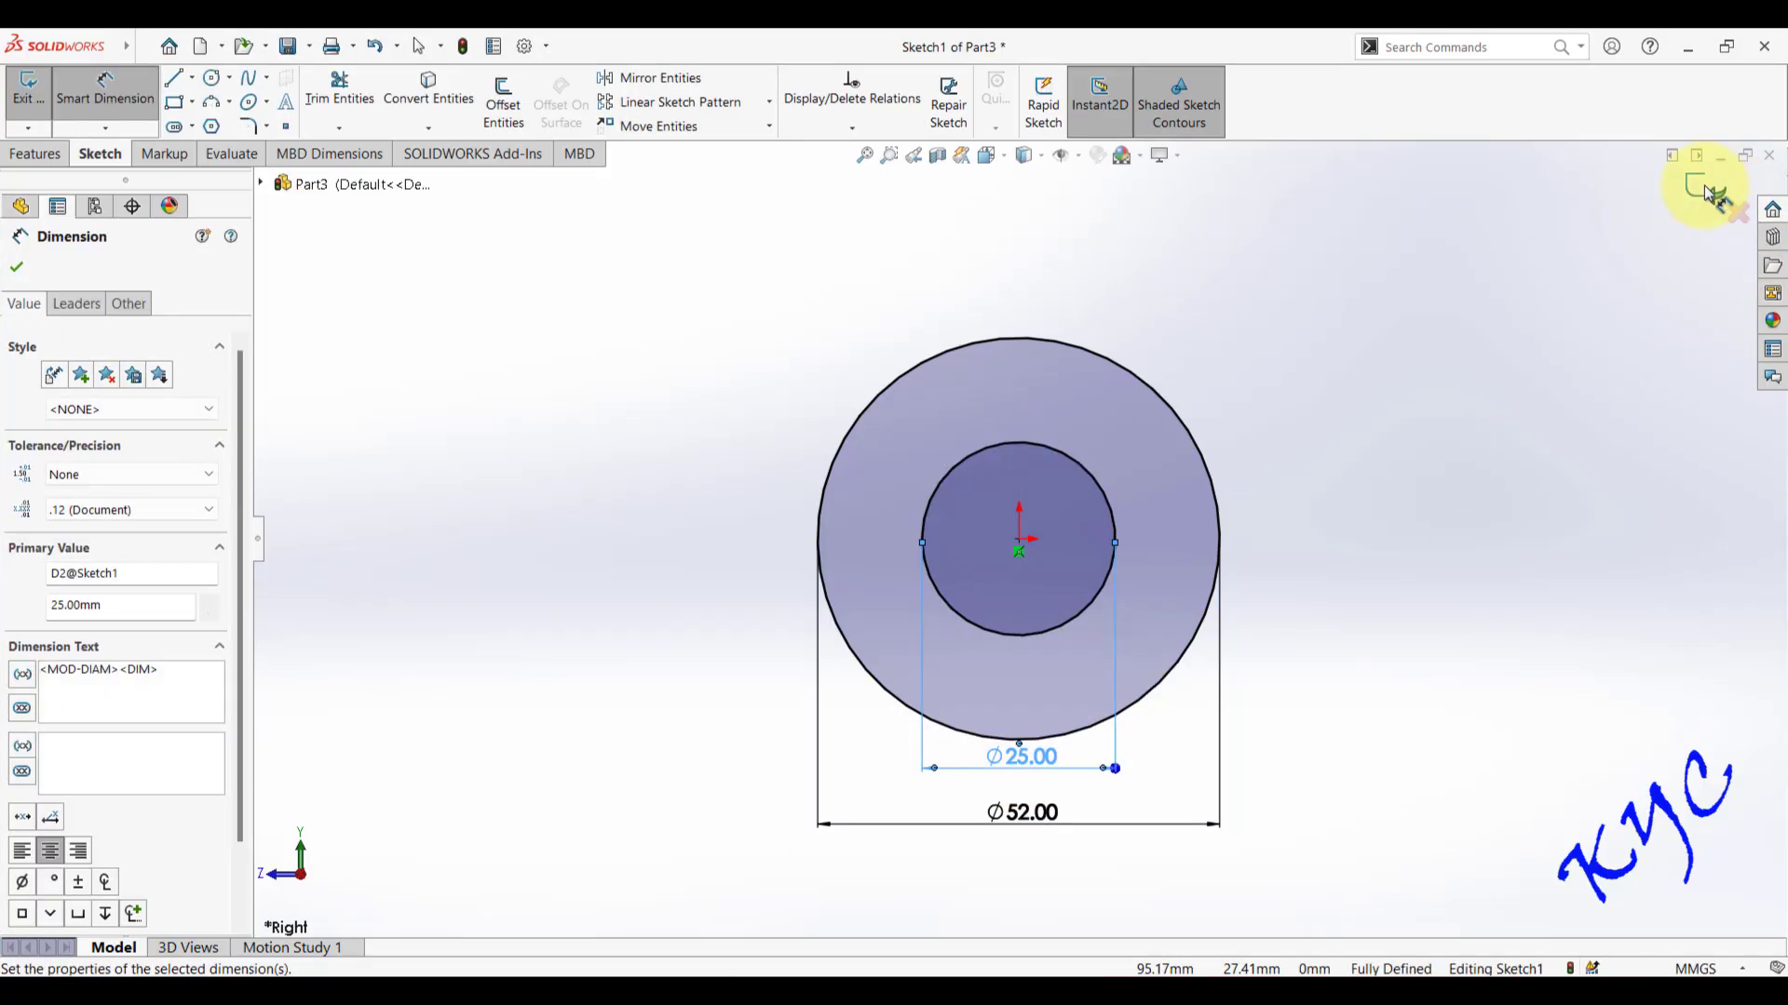
- Extrude the ring sketch as a boss with a blind depth of 3.6 mm to form the washer
{"action": "left_click", "coordinate": [1709, 193]}
{"action": "key", "text": "e"}
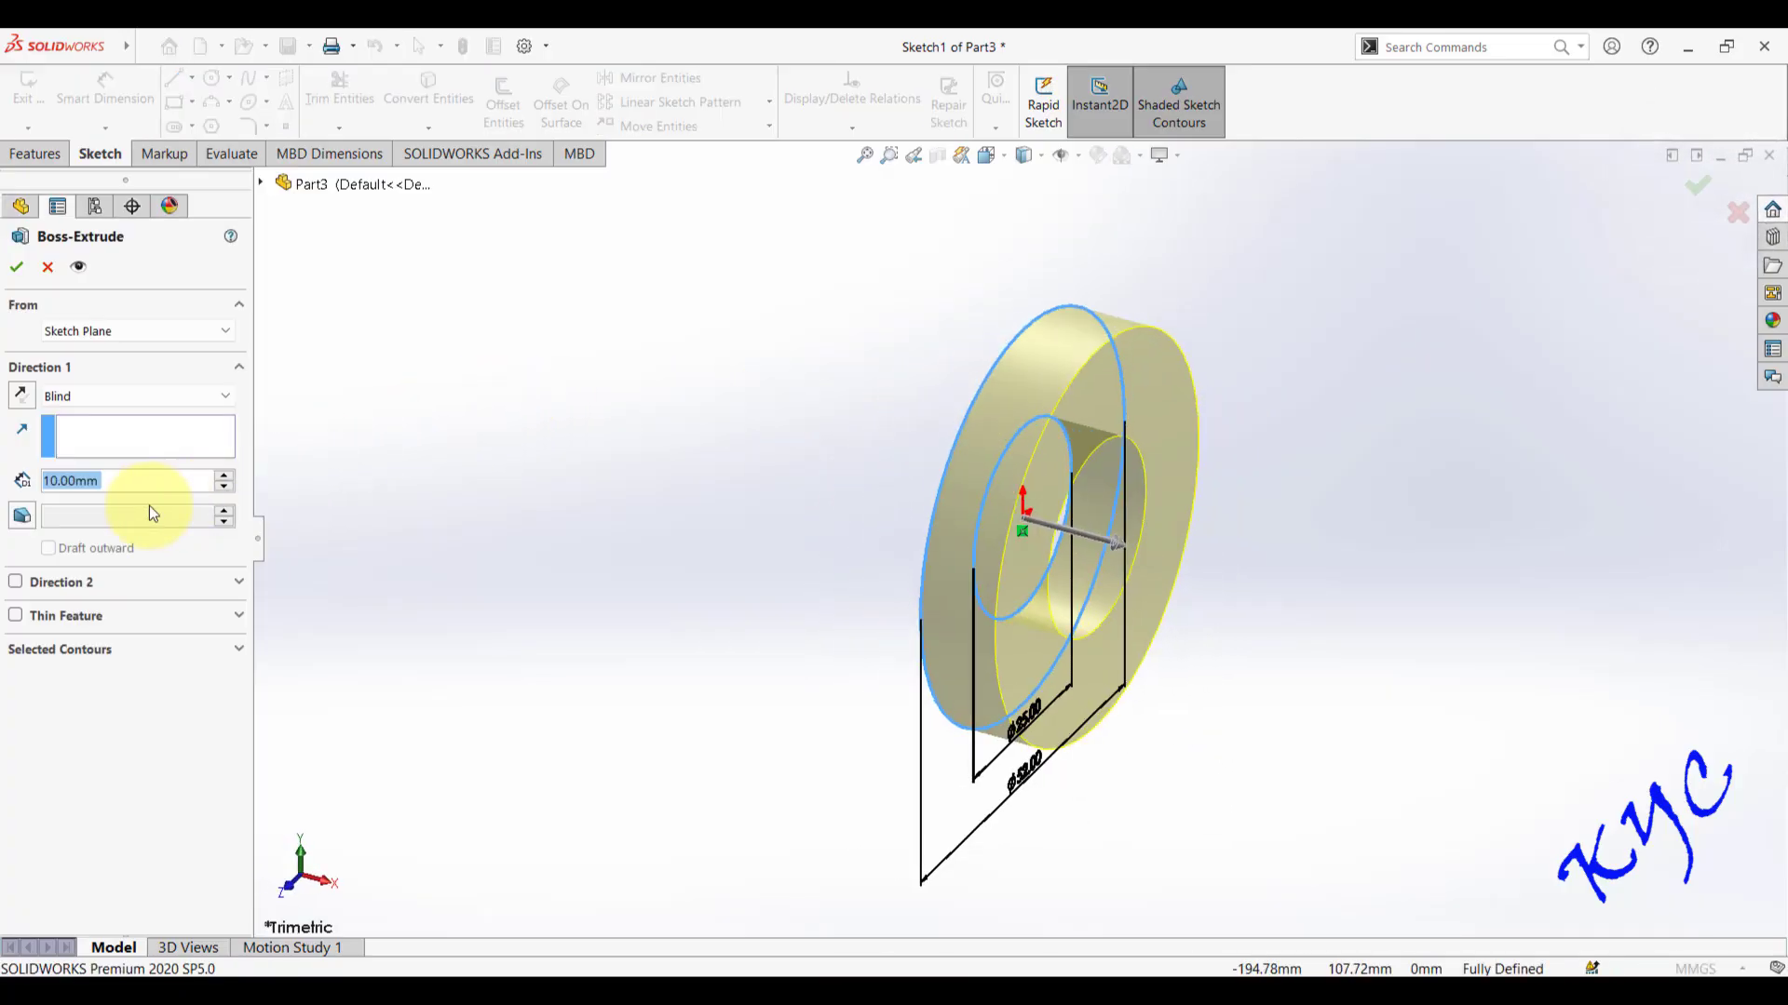
{"action": "type", "text": "3.6"}
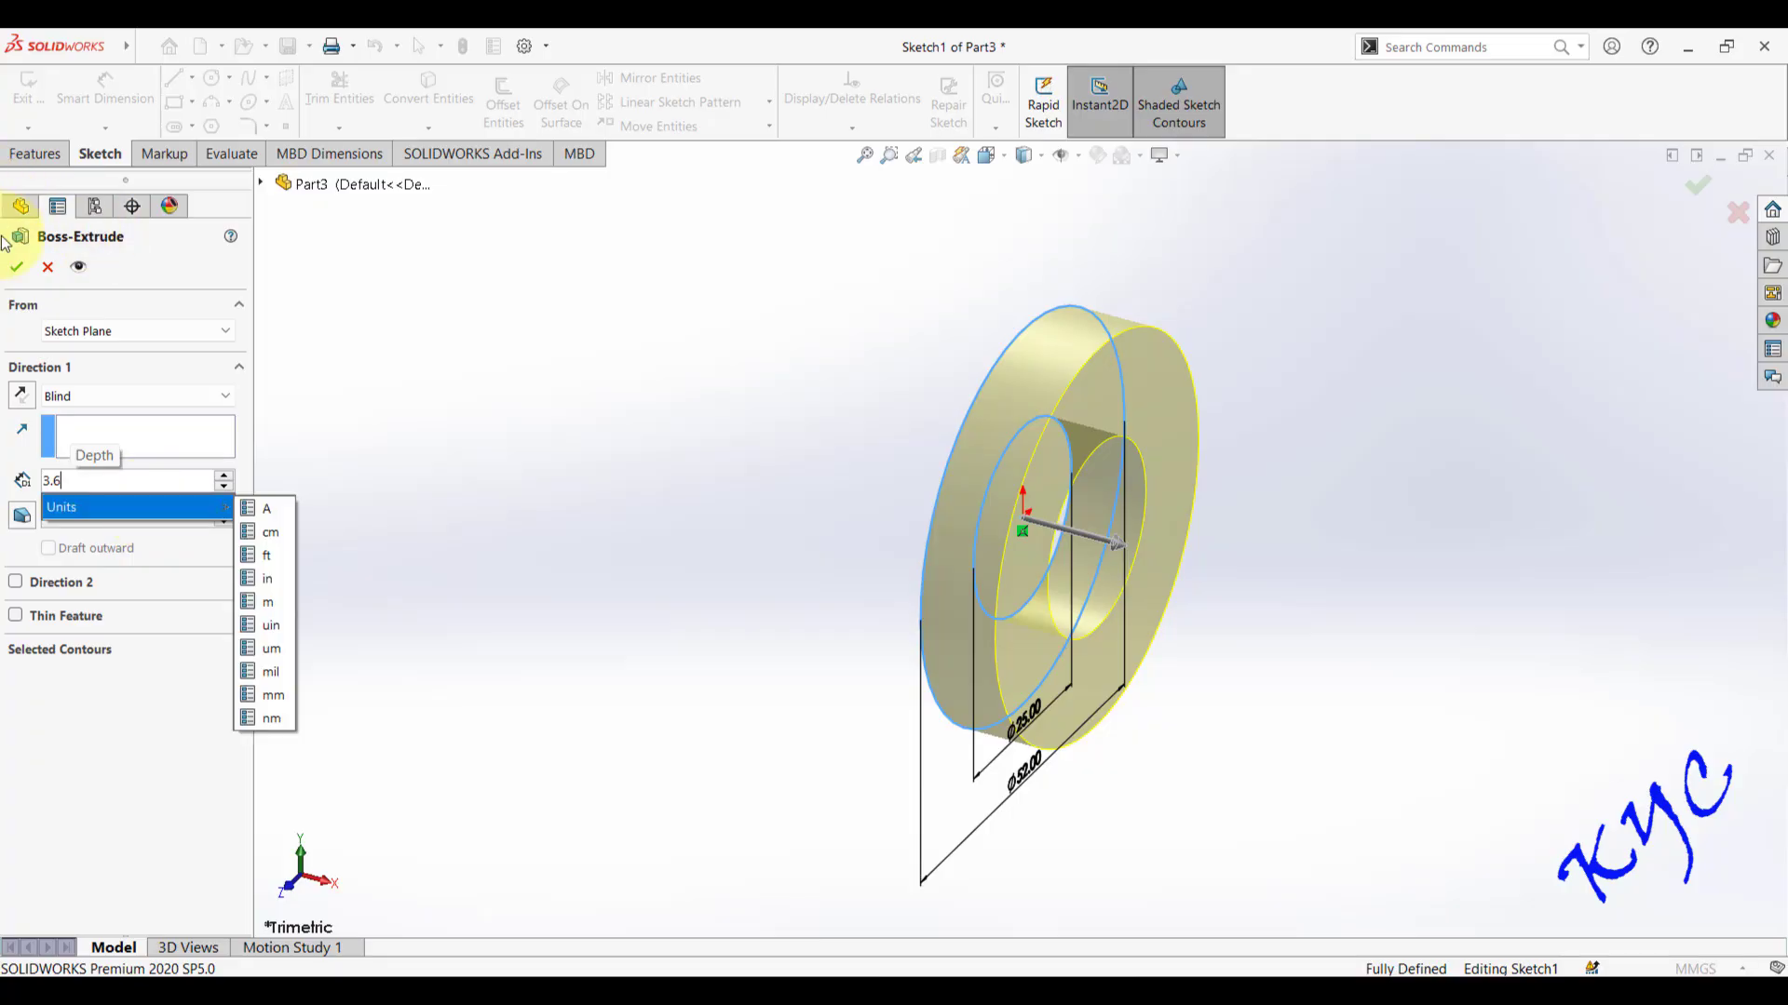
{"action": "key", "text": "Return"}
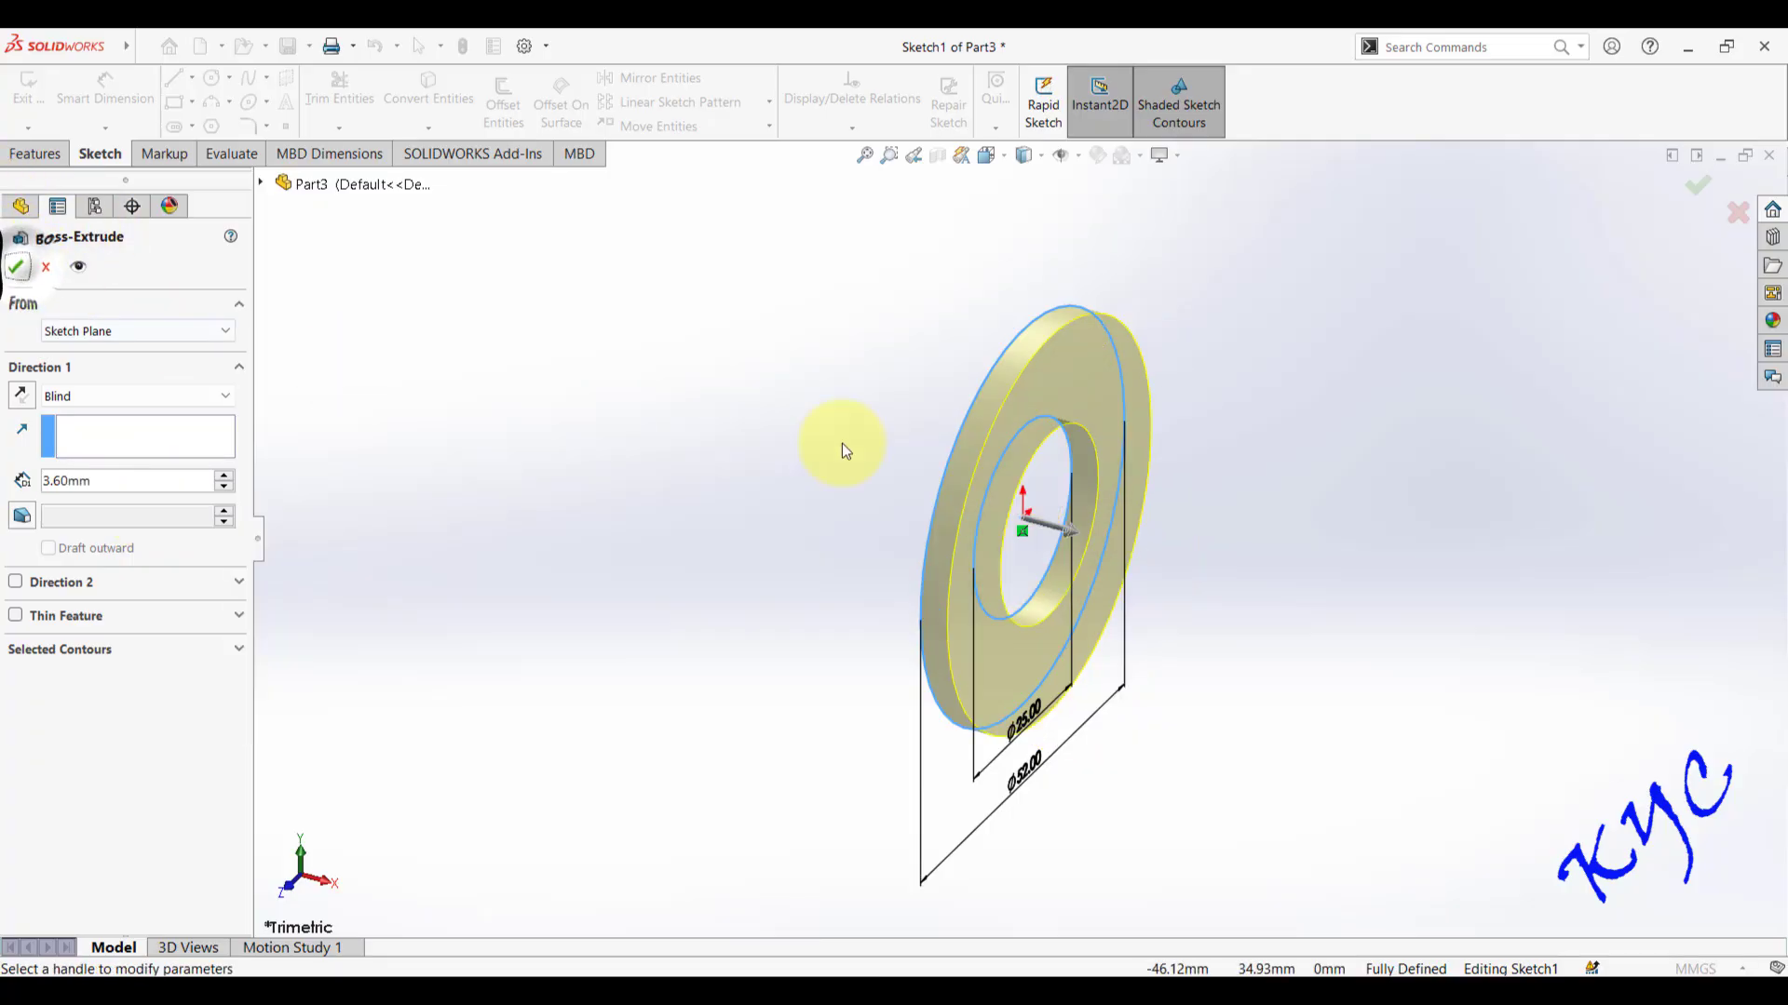
{"action": "left_click", "coordinate": [15, 269]}
{"action": "left_click", "coordinate": [690, 416]}
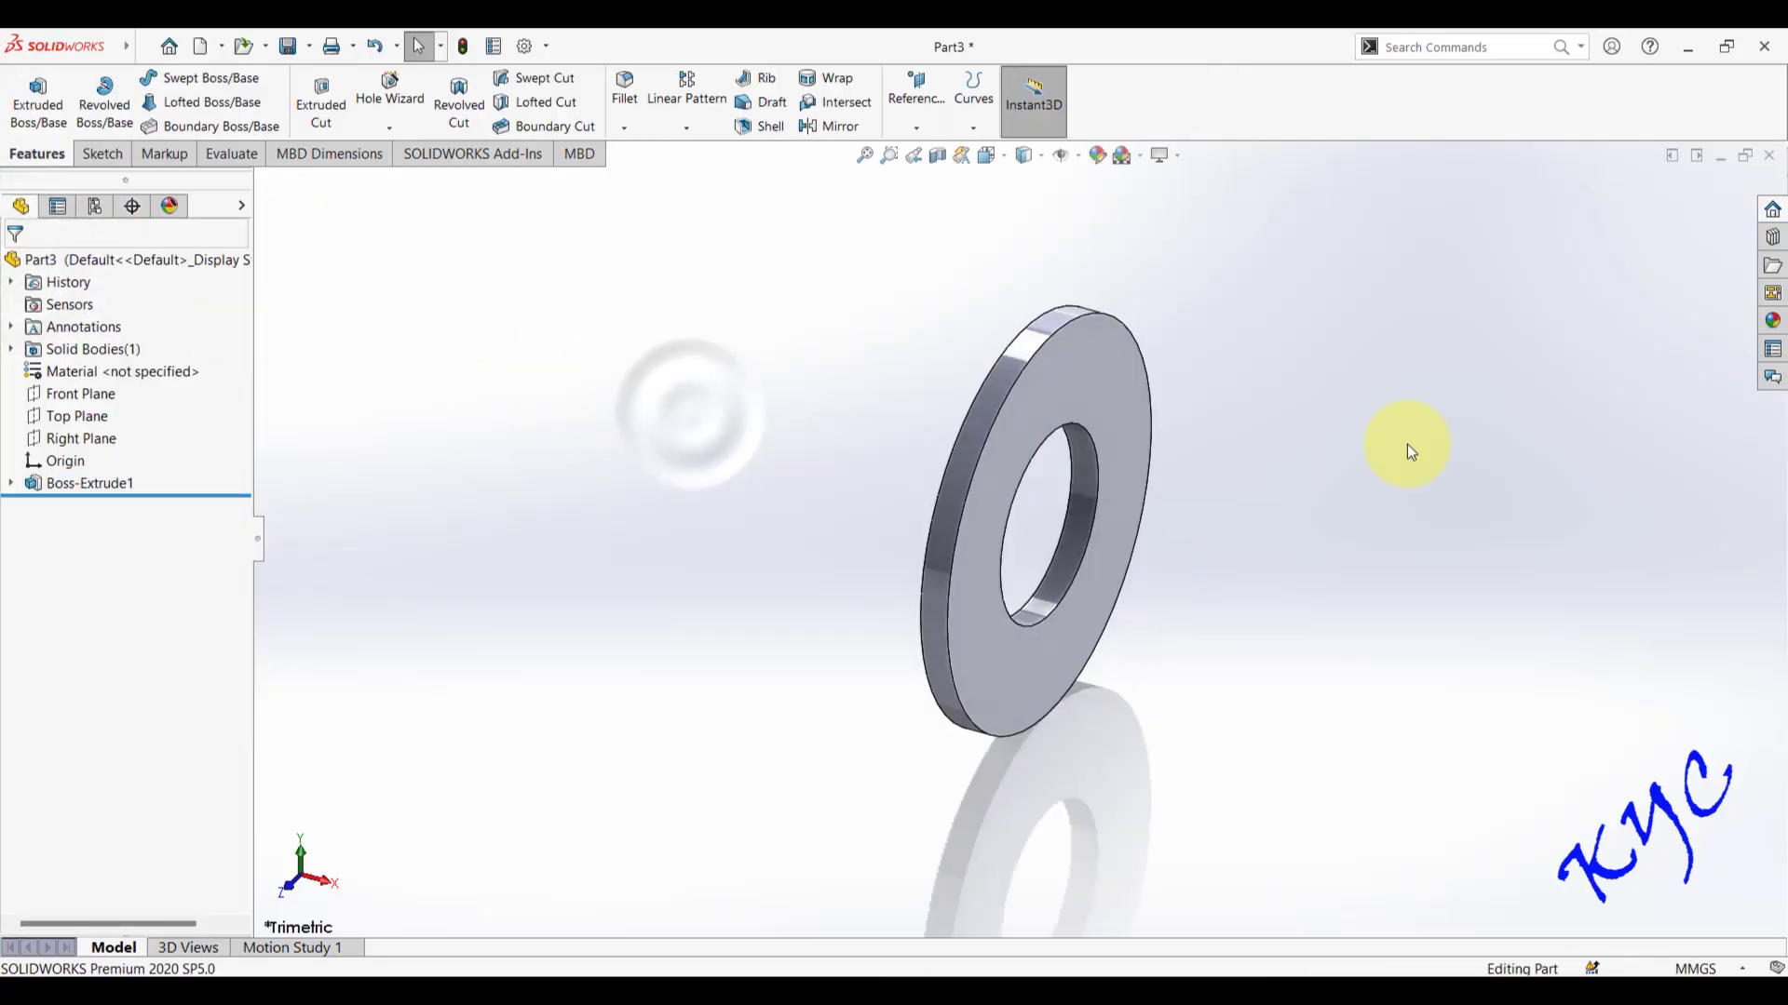
- Save the part as Washer in the Hexagonal Bolt and Nut assembly folder and close it
{"action": "scroll", "coordinate": [1240, 466], "scroll_direction": "down", "scroll_amount": 2}
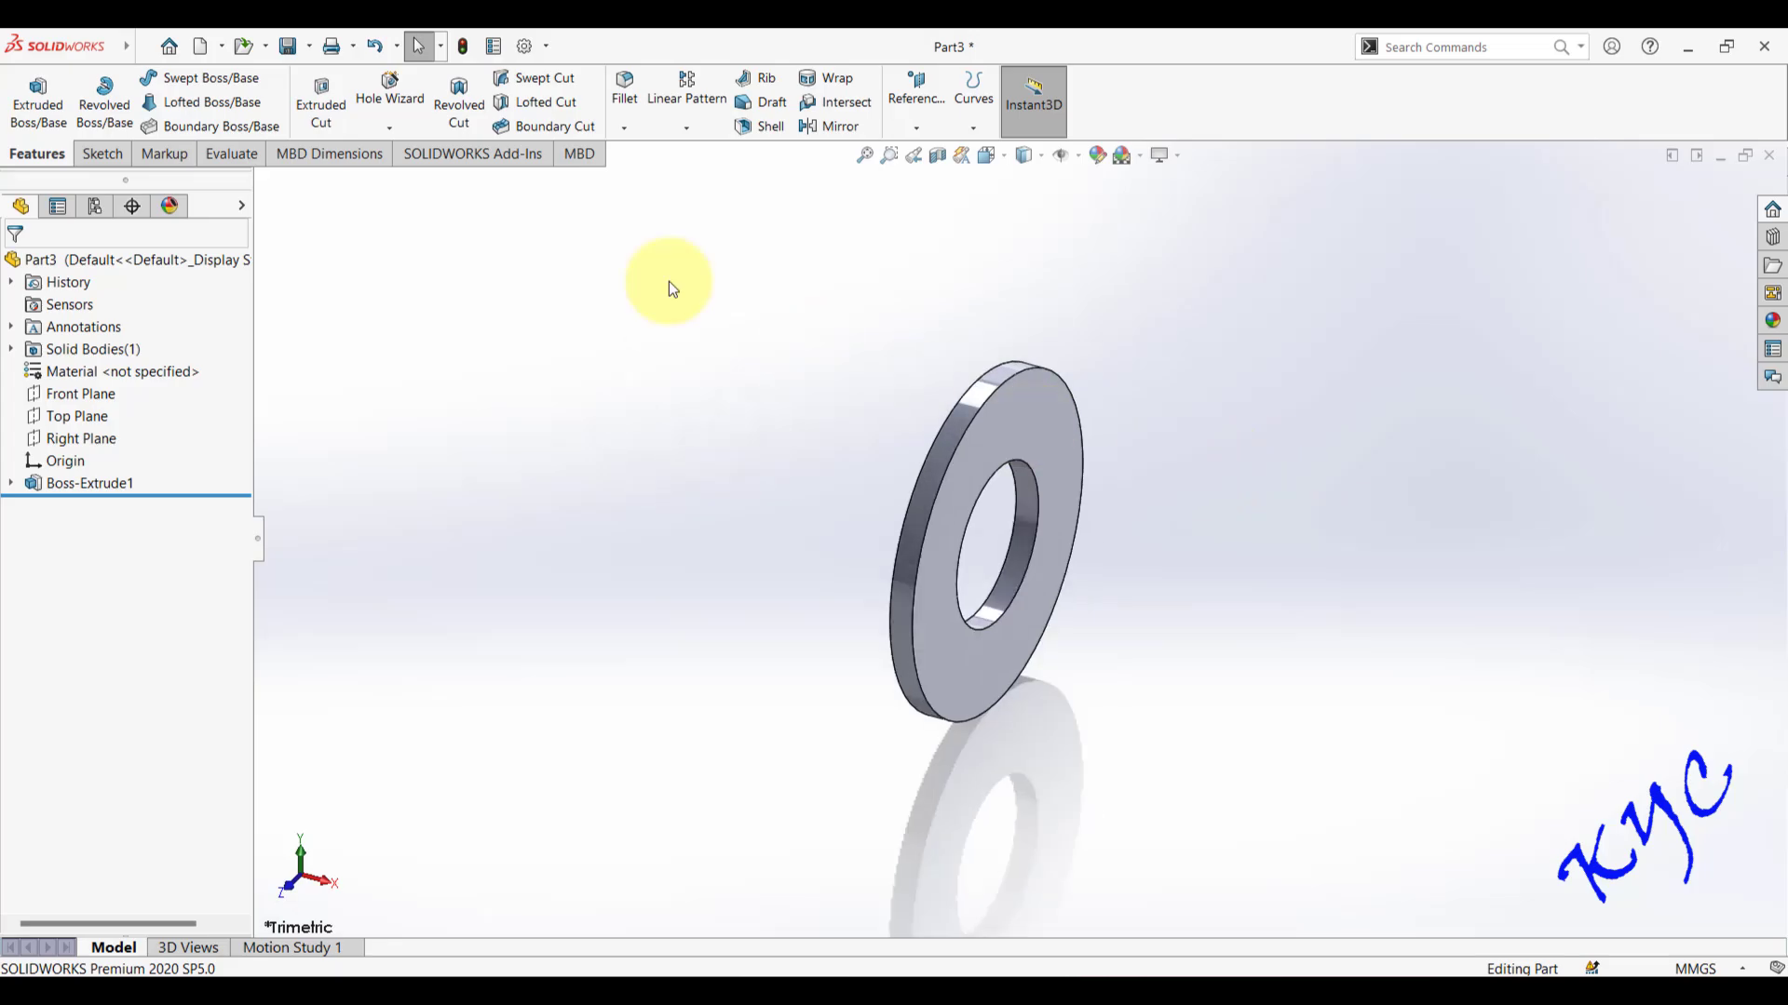
{"action": "left_click", "coordinate": [291, 47]}
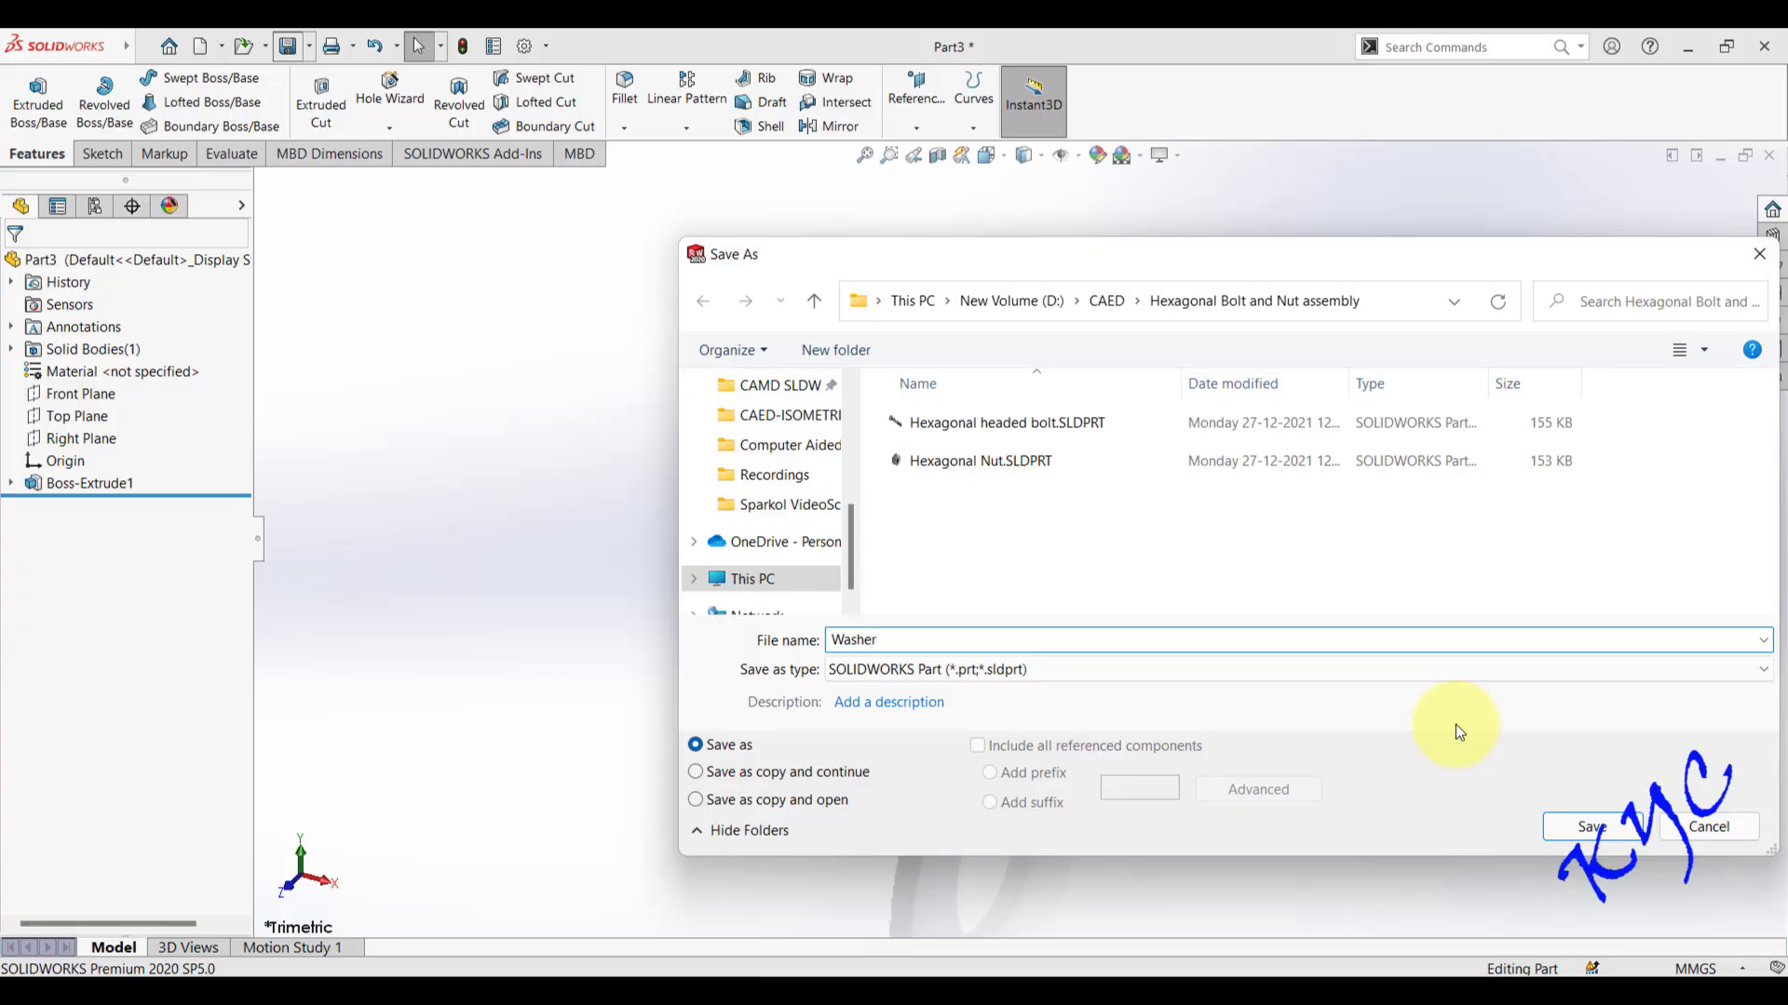
{"action": "key", "text": "Return"}
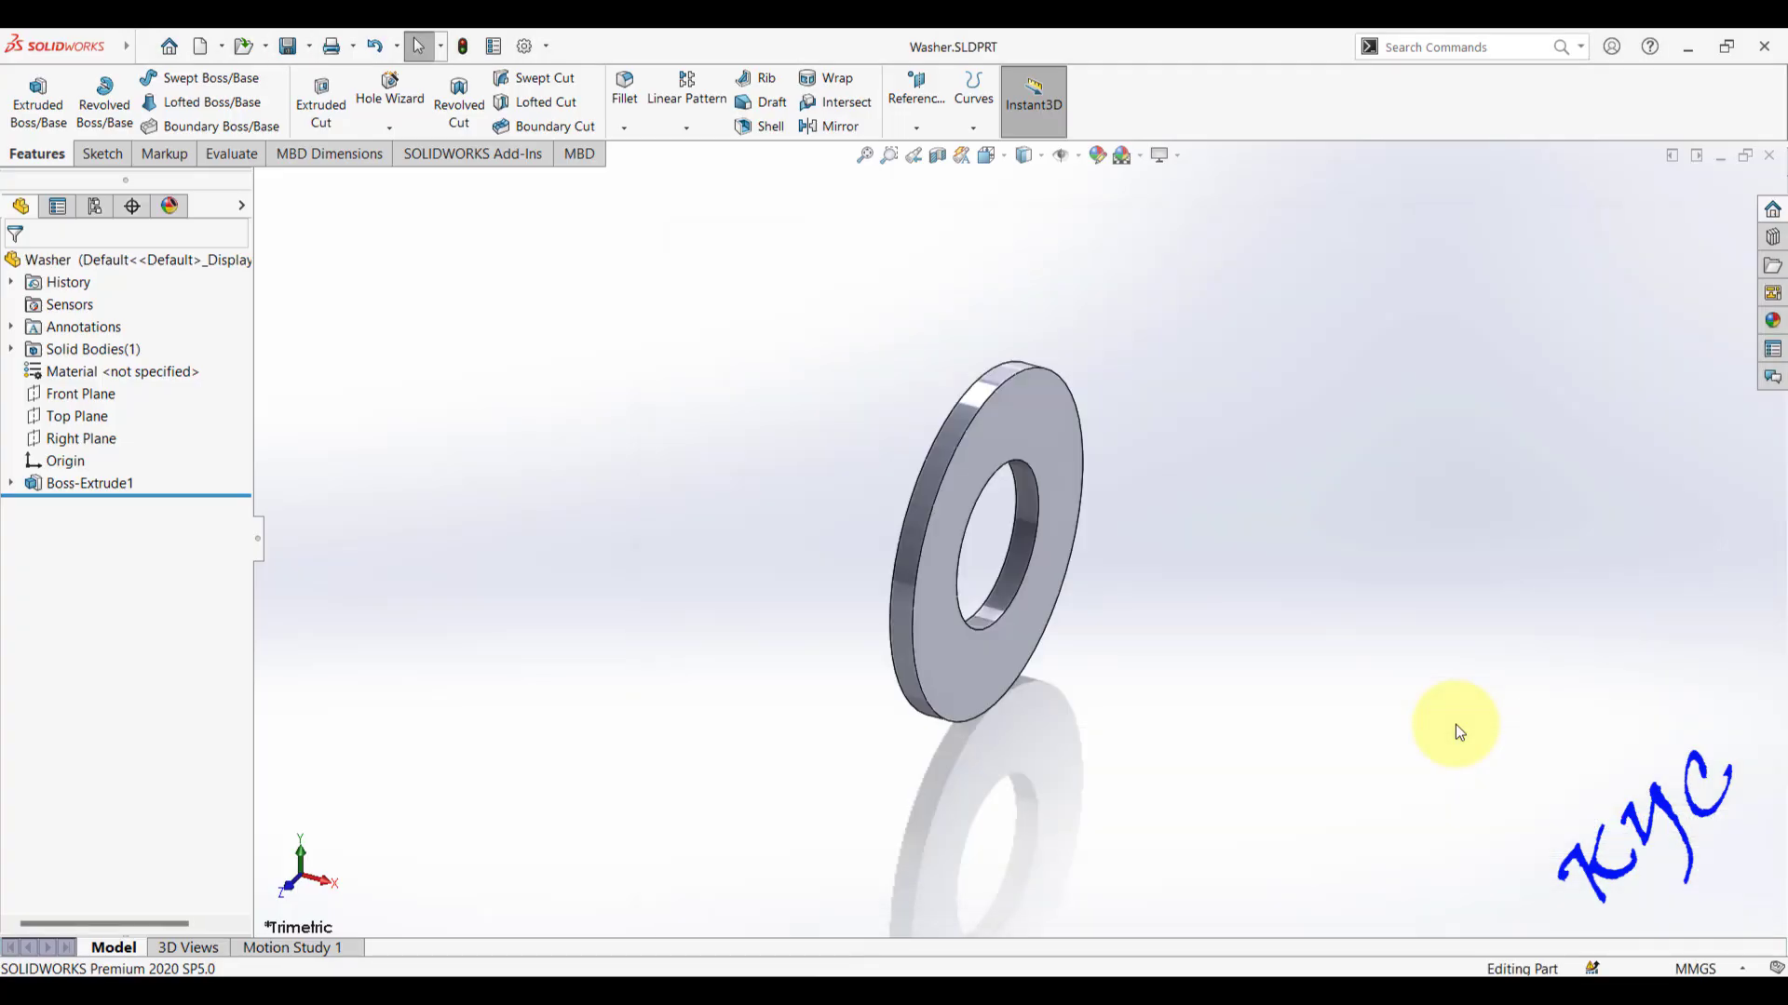
{"action": "left_click", "coordinate": [1768, 155]}
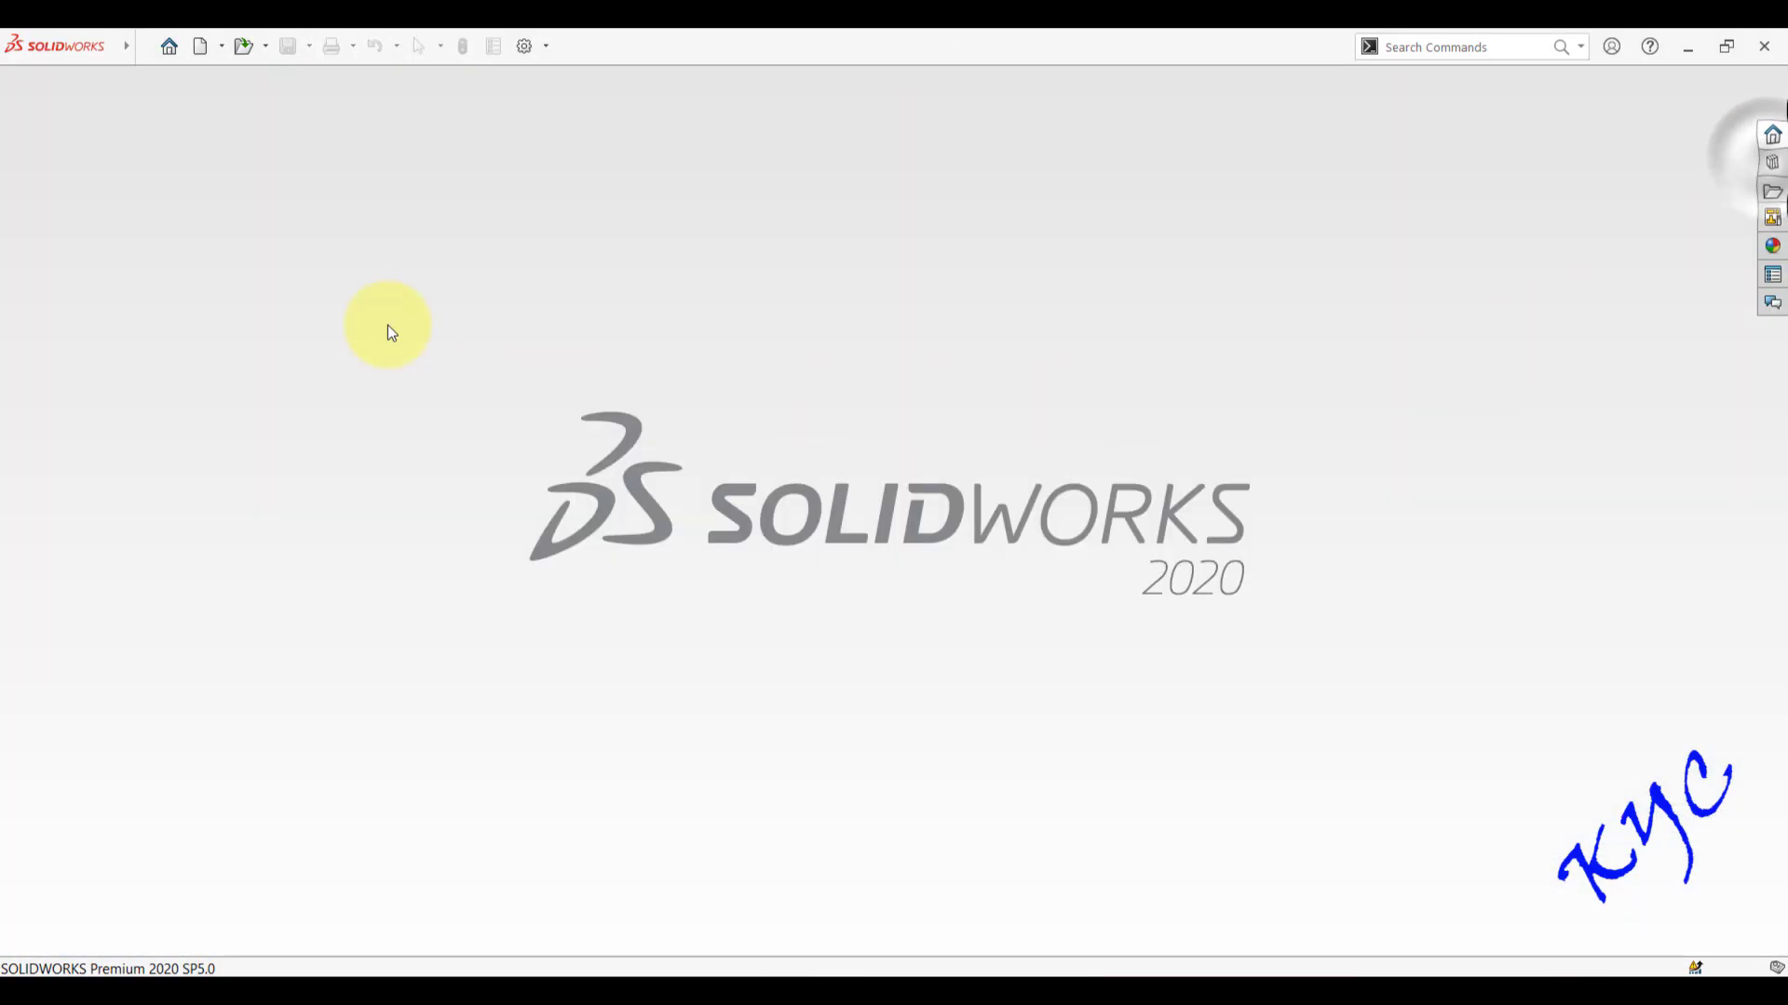
- Create a new assembly document
{"action": "left_click", "coordinate": [200, 46]}
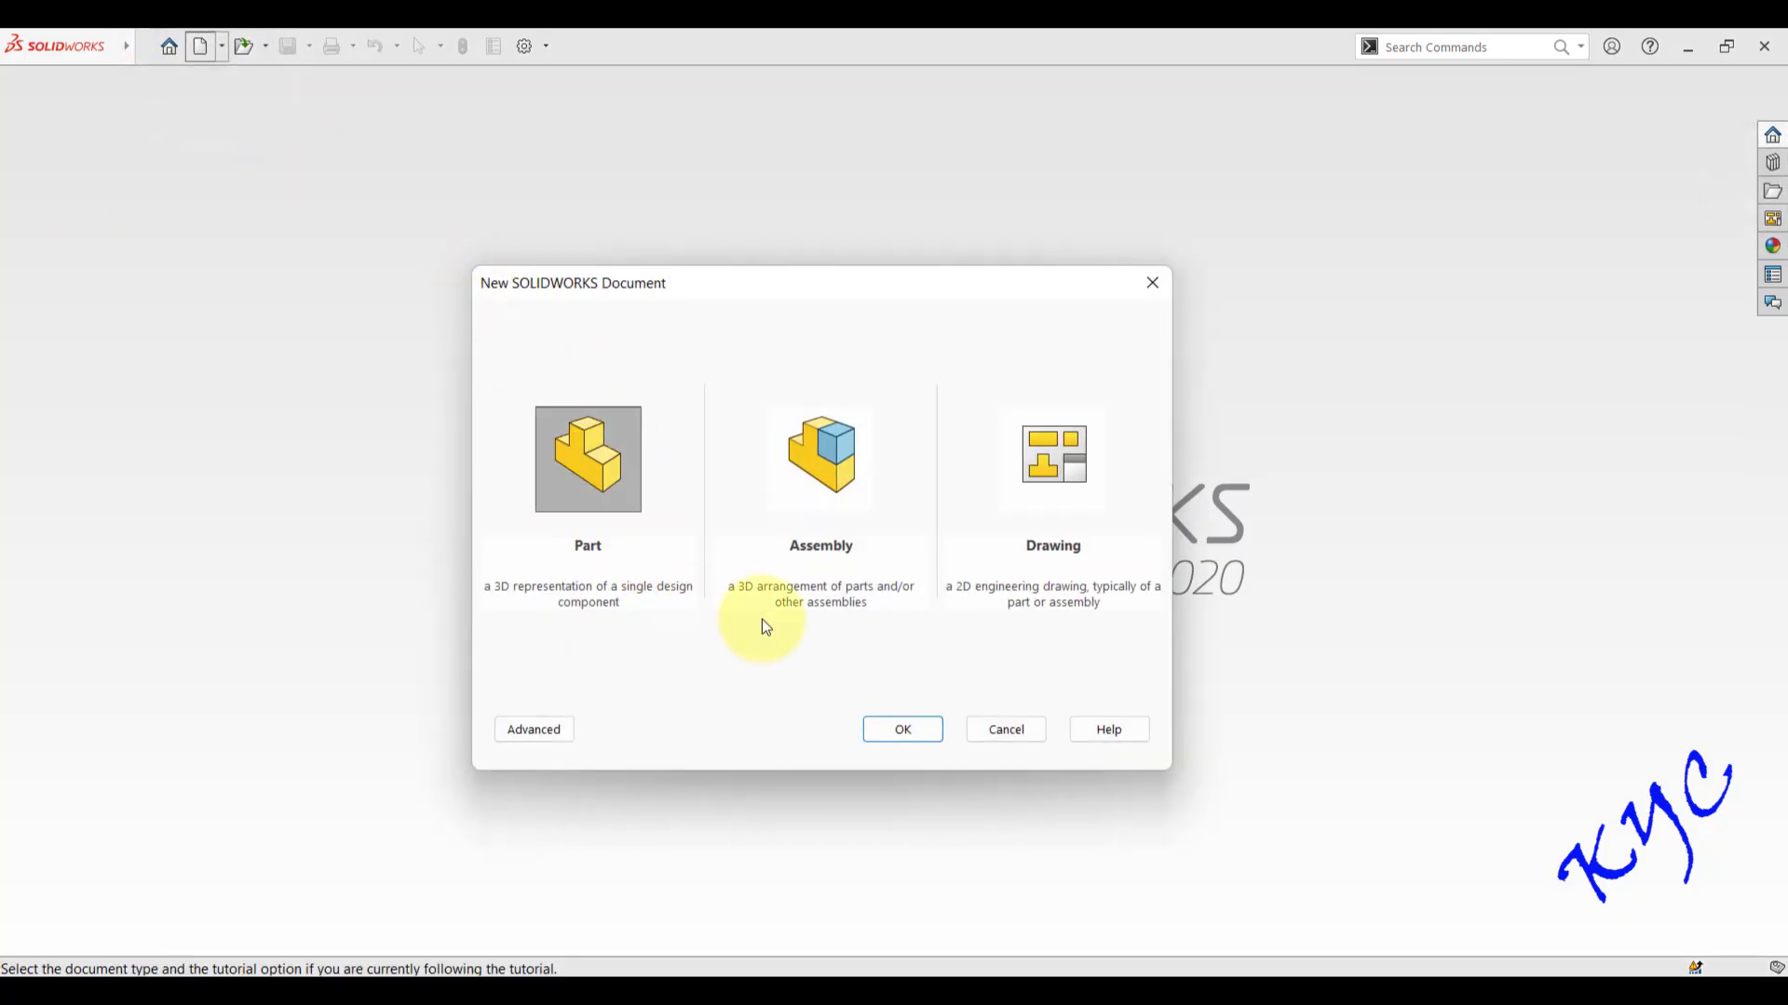
{"action": "left_click", "coordinate": [848, 494]}
{"action": "left_click", "coordinate": [903, 729]}
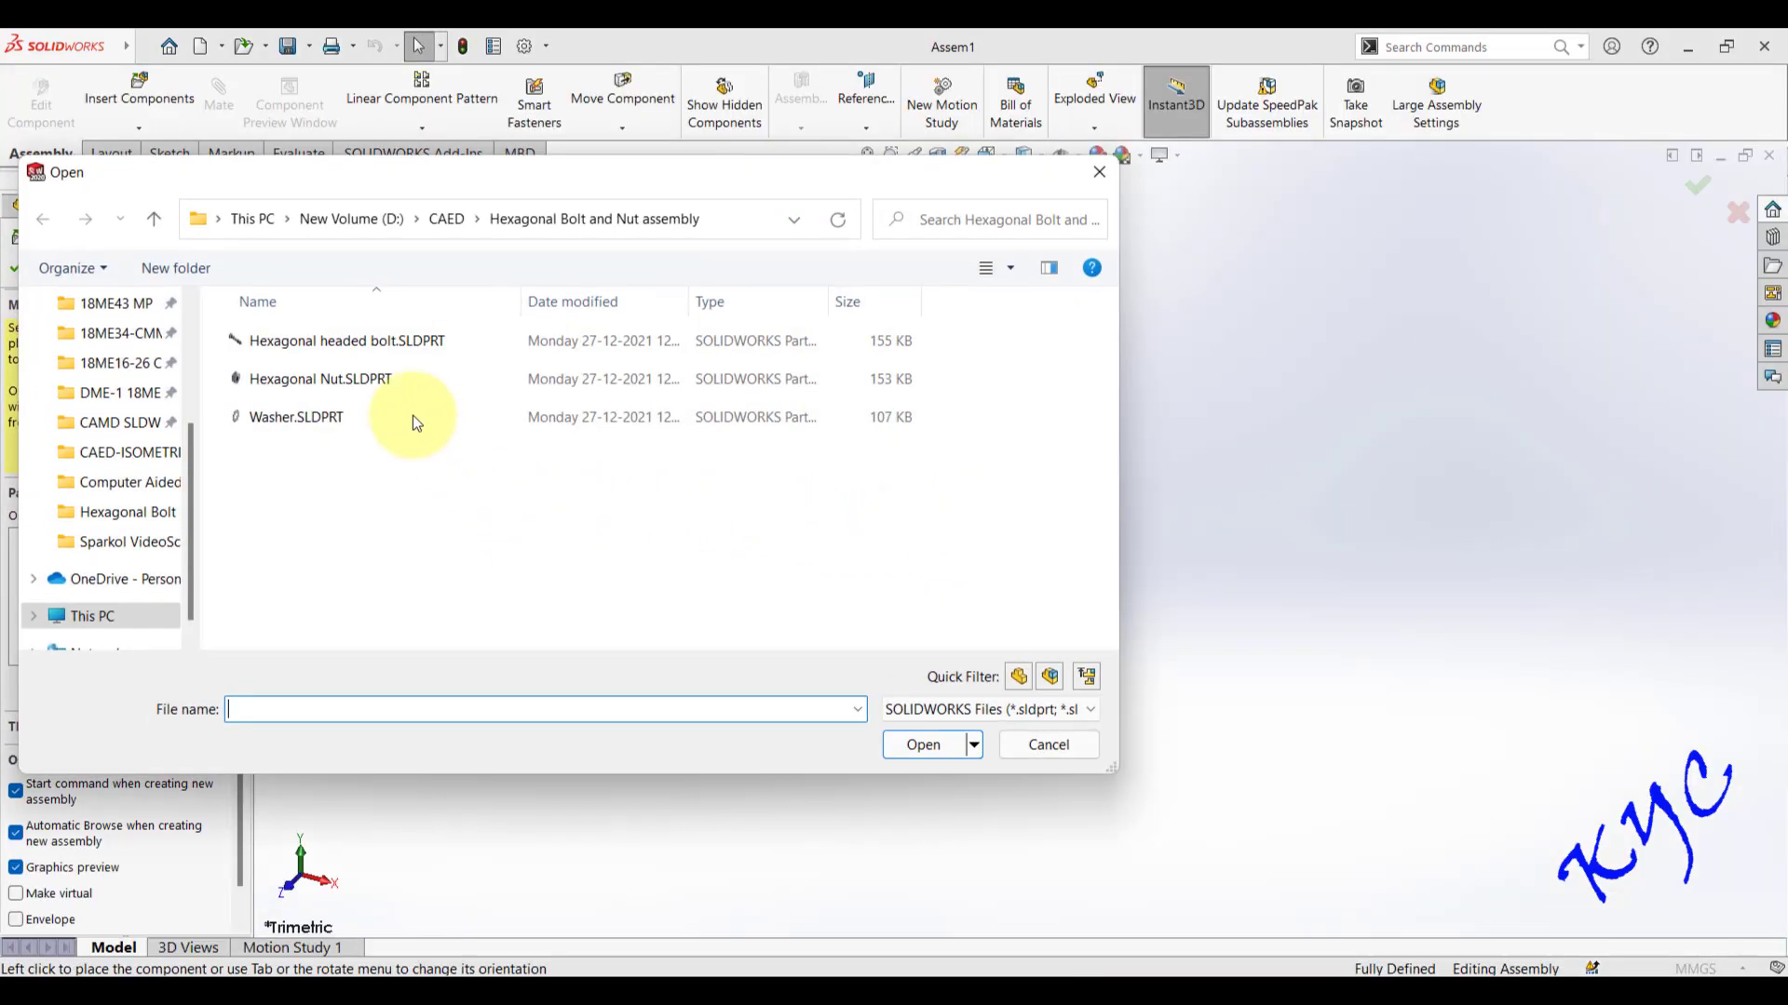
- Insert the Hexagonal headed bolt part into the assembly as the first component and place it in the graphics area
{"action": "left_click", "coordinate": [387, 341]}
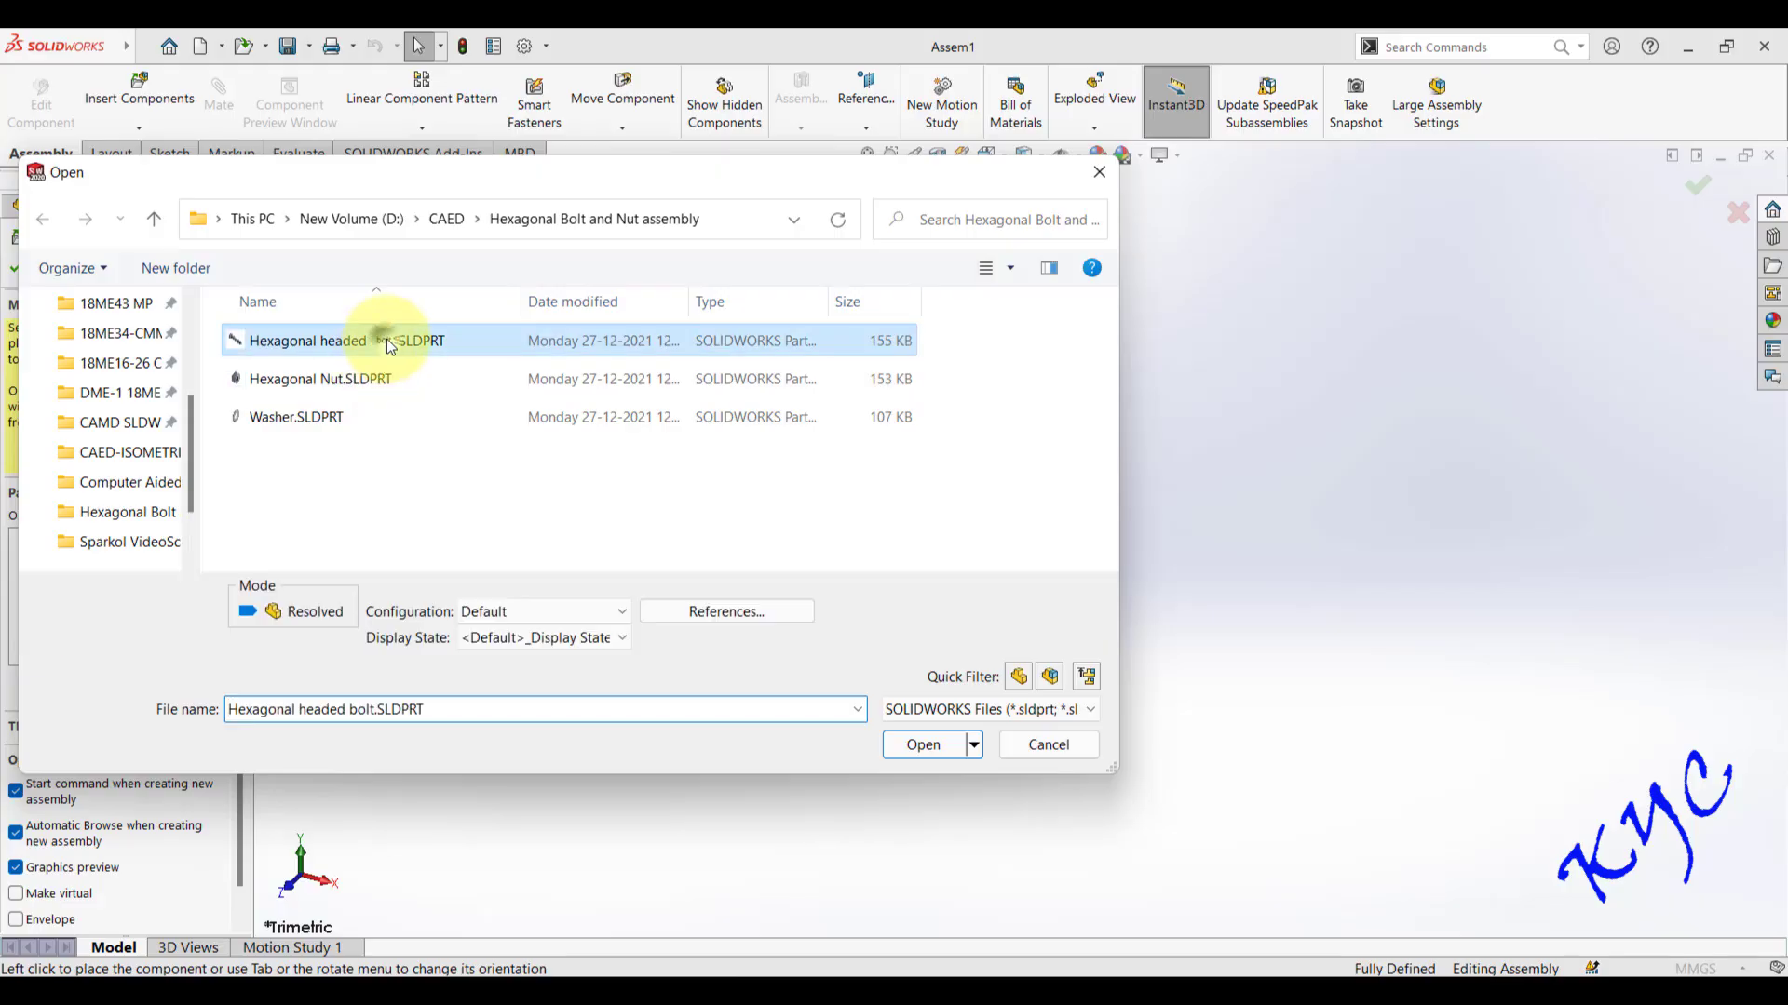
{"action": "left_click", "coordinate": [924, 746]}
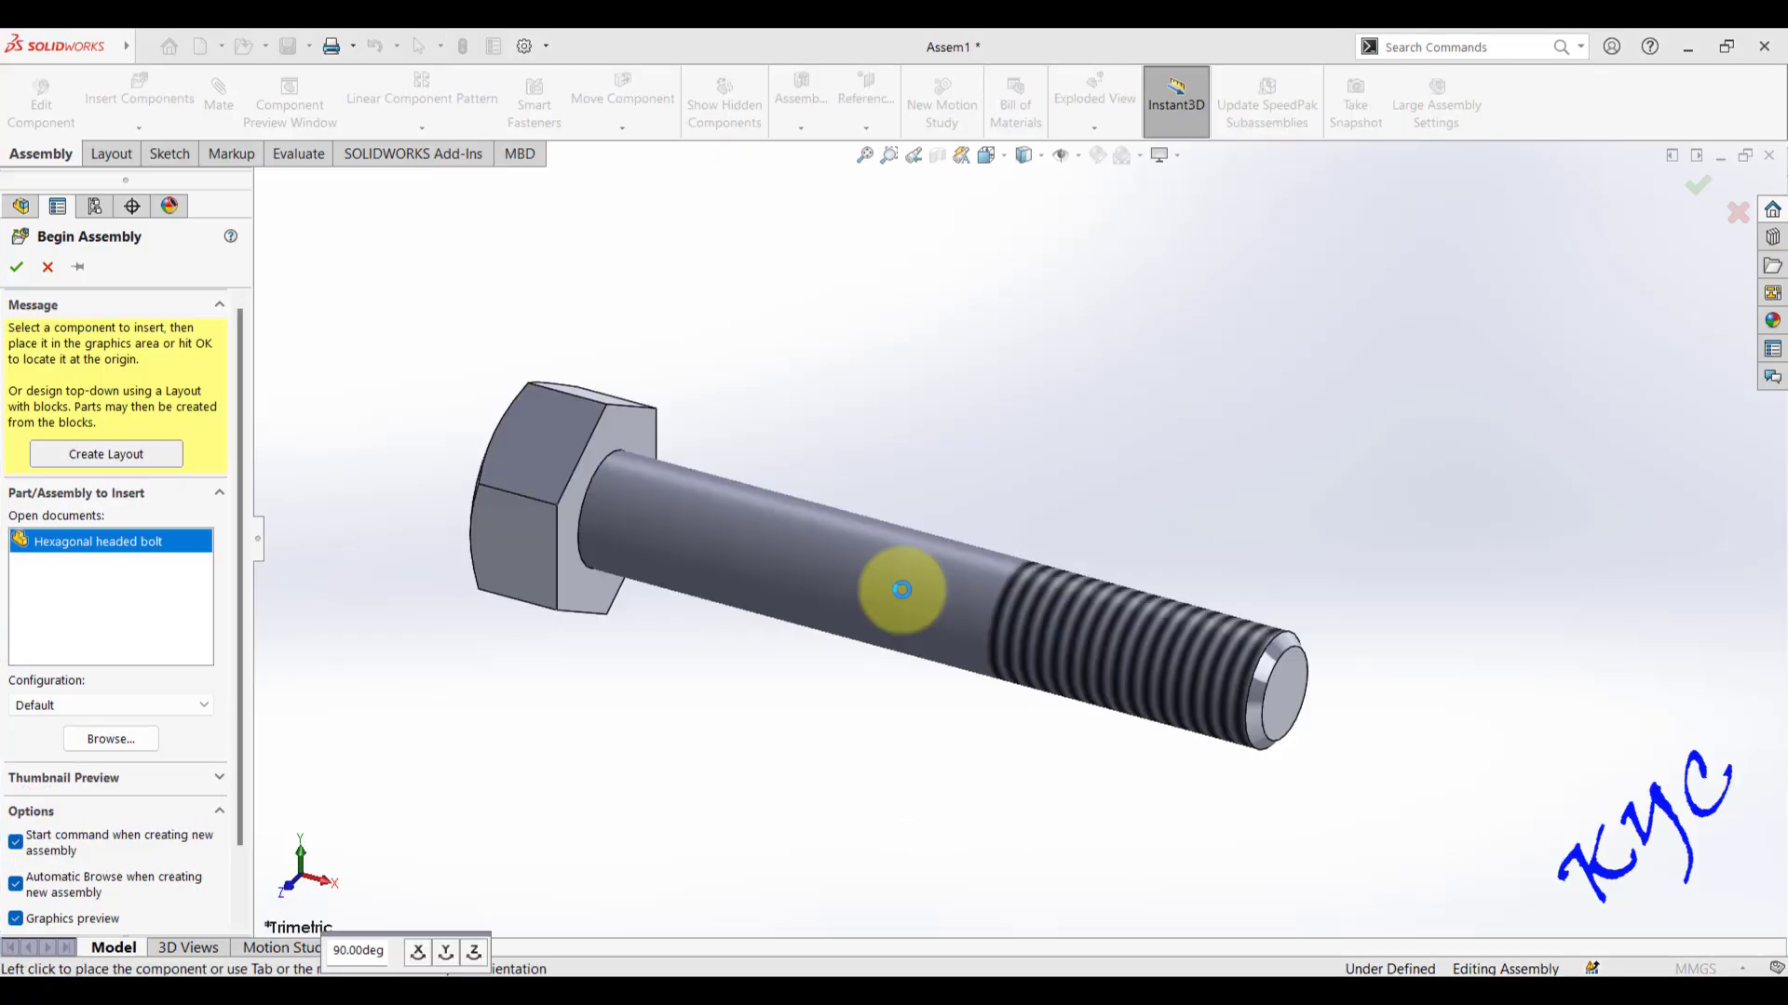
{"action": "left_click", "coordinate": [901, 589]}
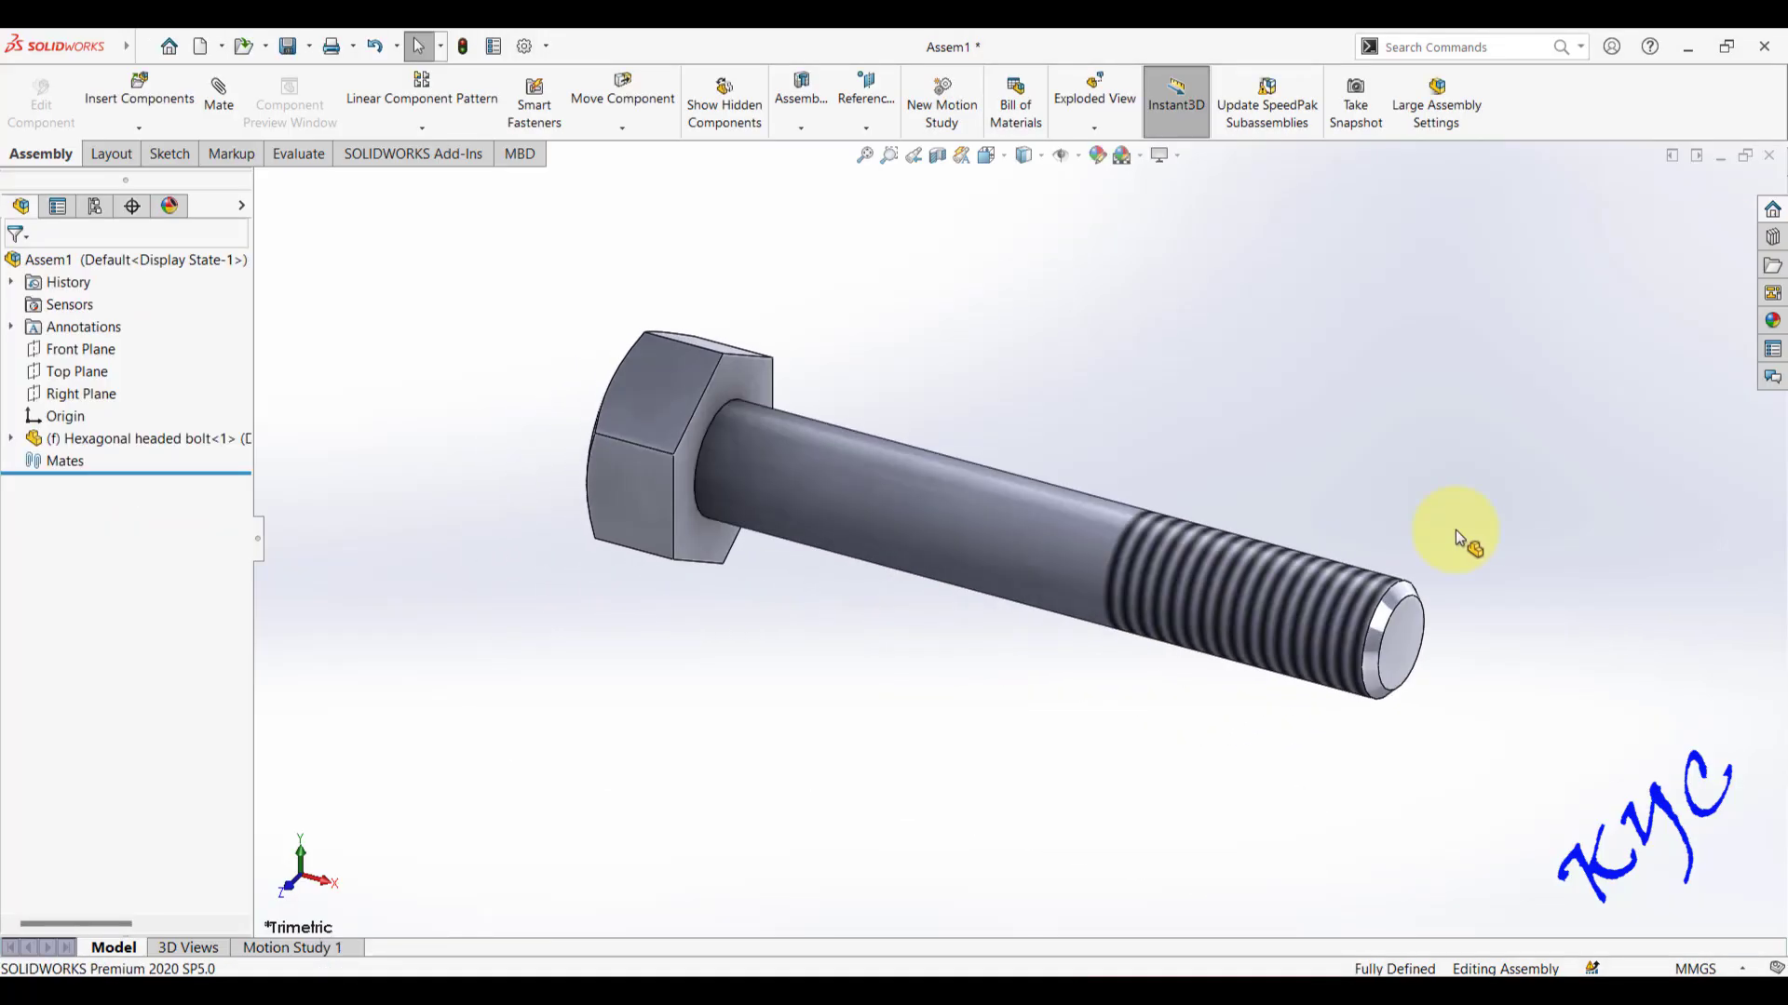
- Examine the placed bolt's head, shank and threaded end from front, isometric and rotated views
{"action": "key", "text": "ctrl+1"}
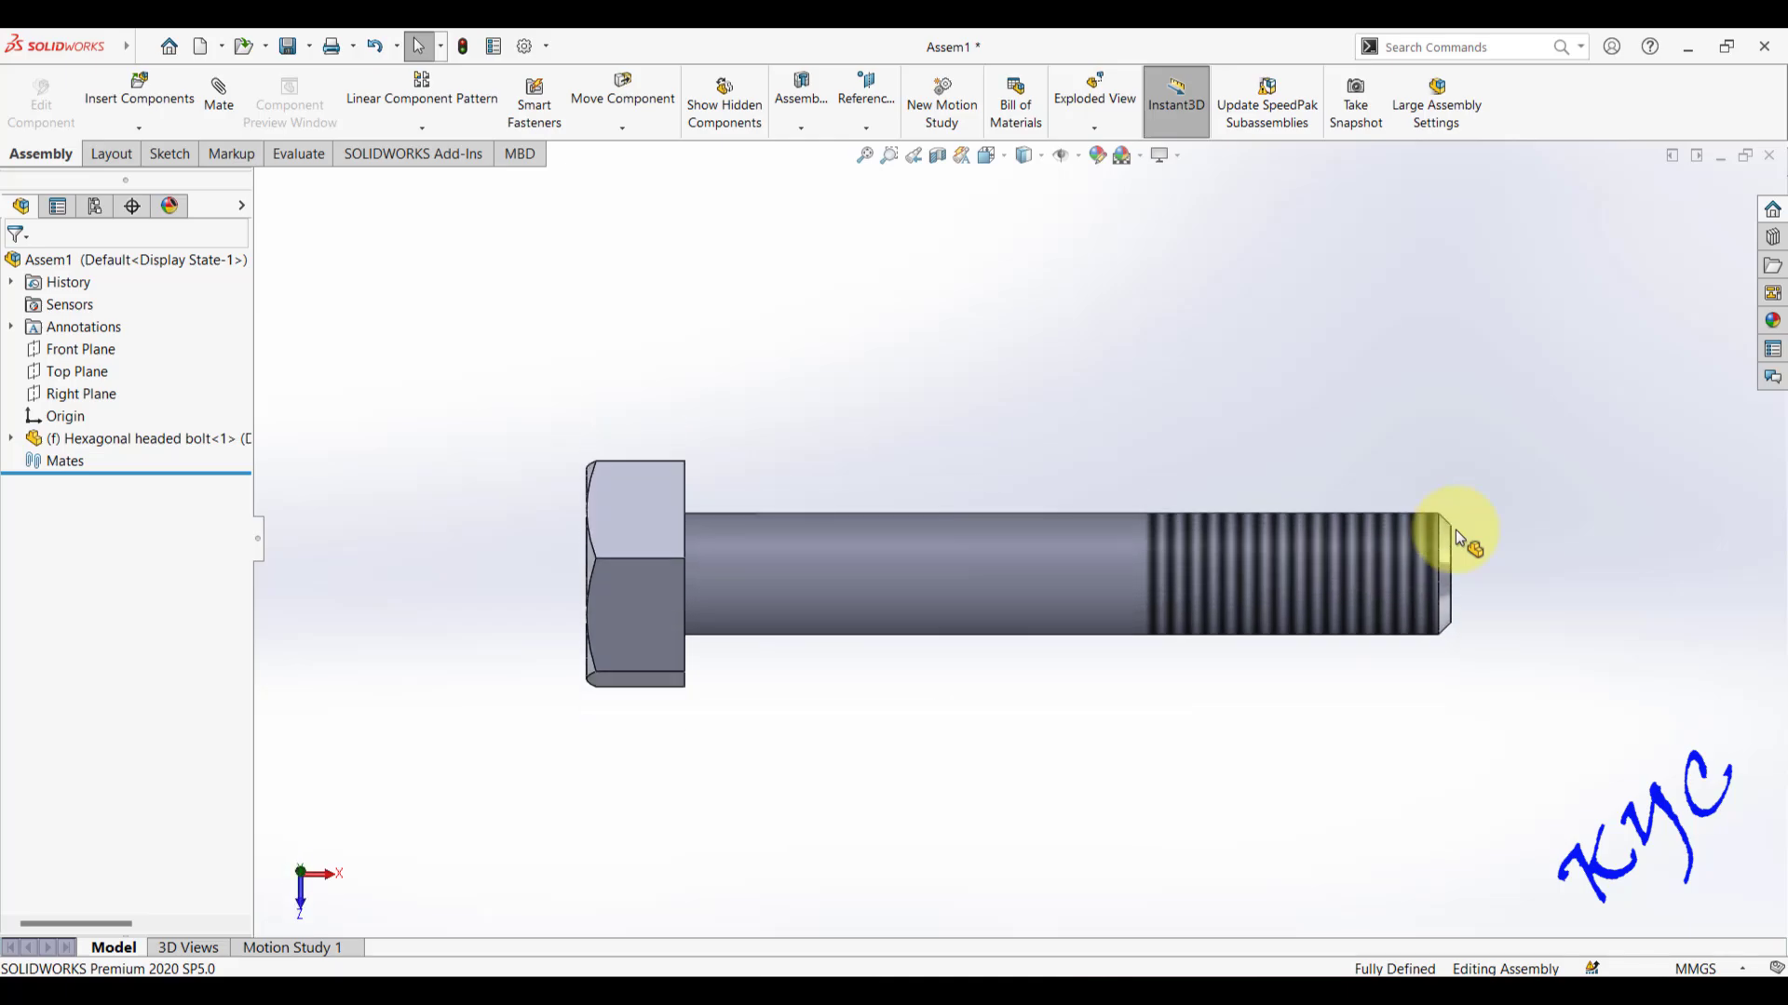
{"action": "key", "text": "ctrl+7"}
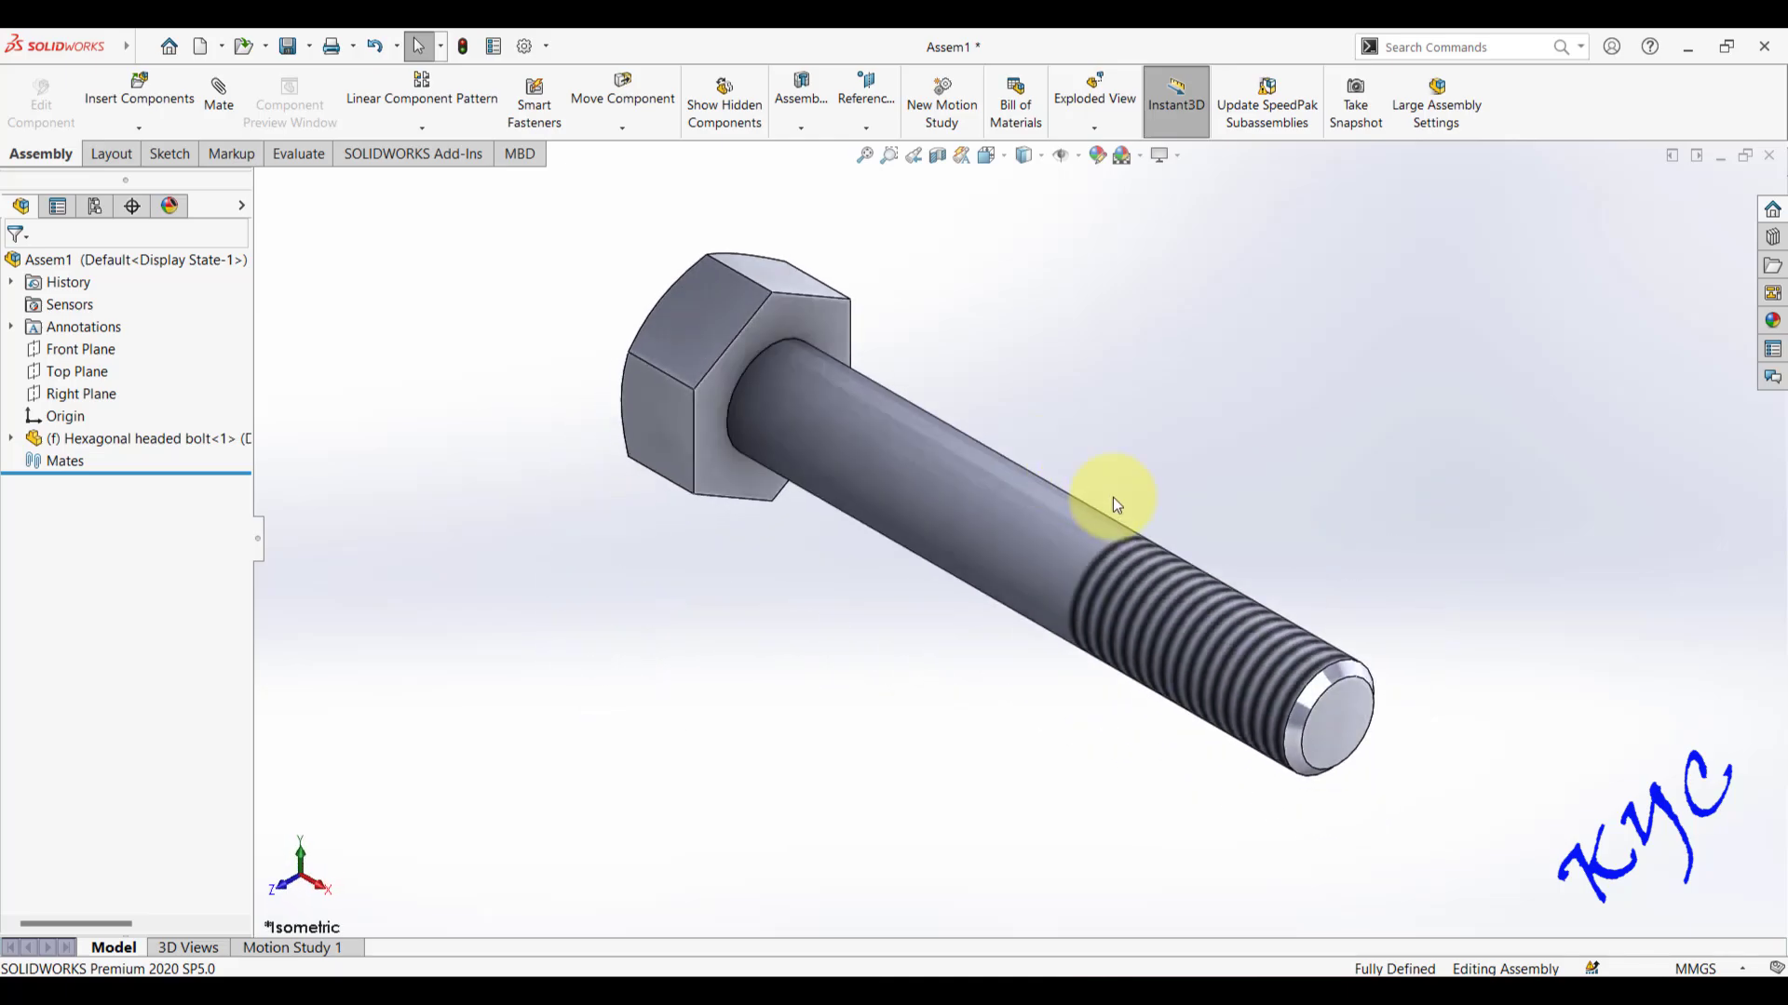
{"action": "scroll", "coordinate": [1114, 497], "scroll_direction": "up", "scroll_amount": 3}
{"action": "scroll", "coordinate": [1189, 486], "scroll_direction": "down", "scroll_amount": 2}
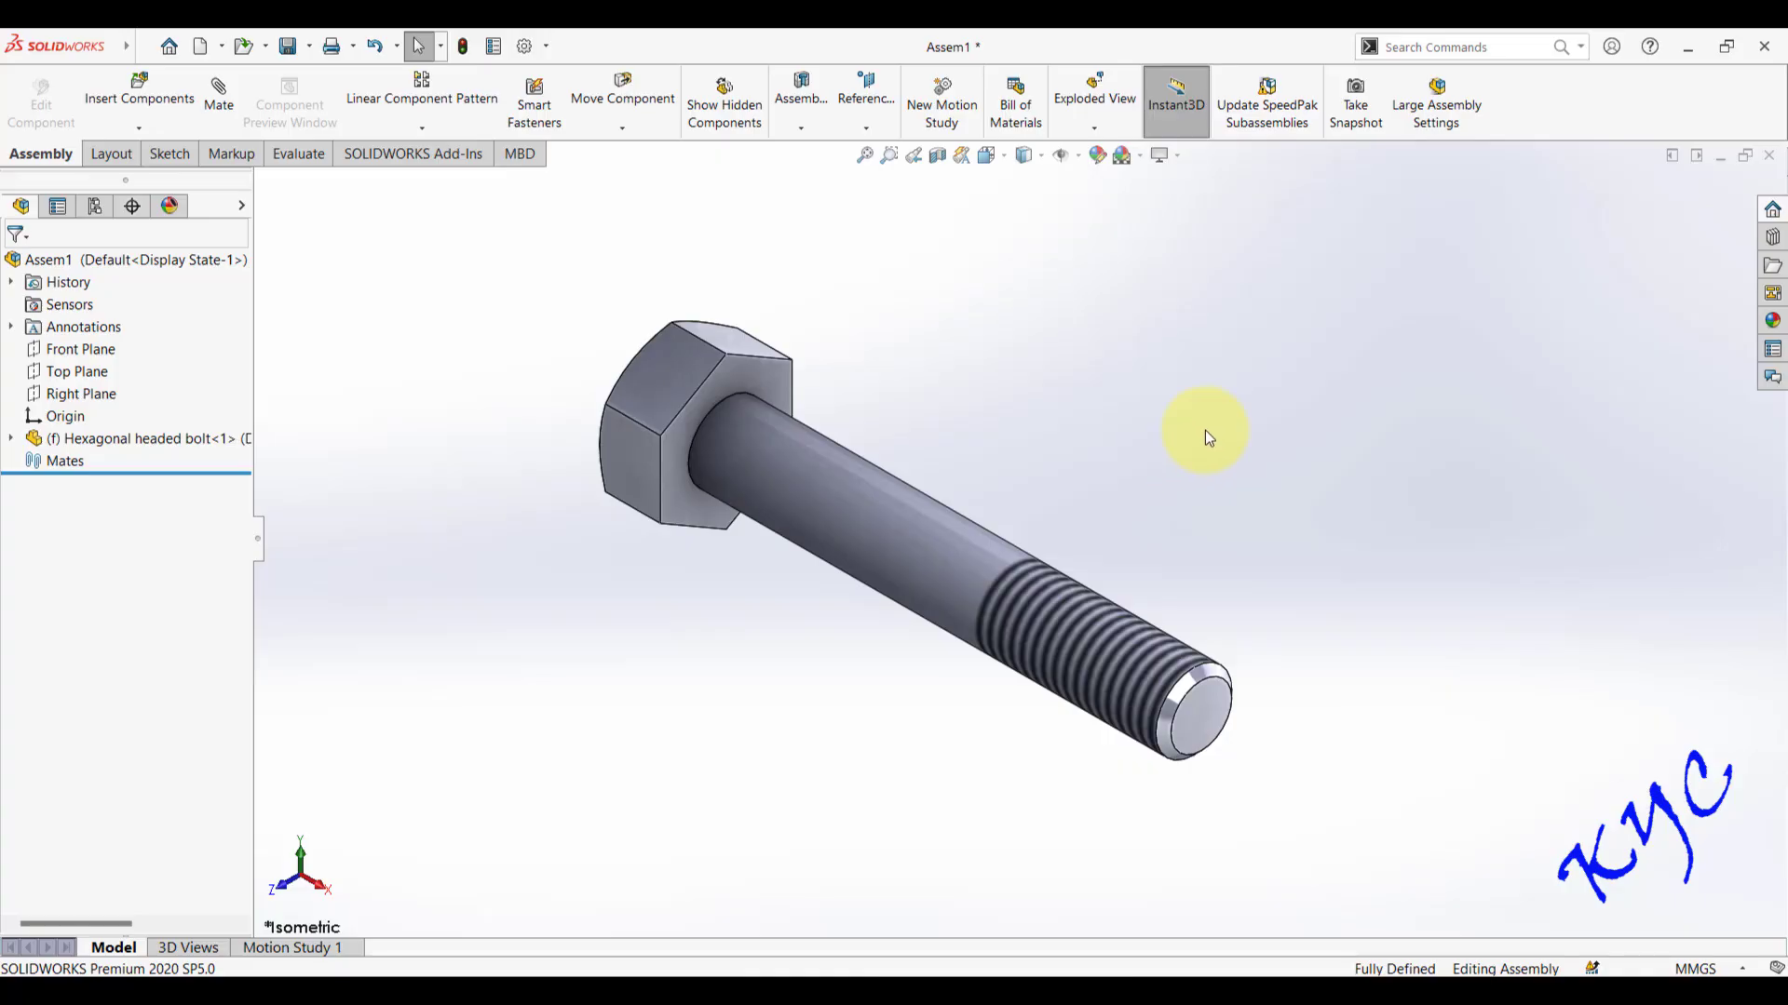
{"action": "scroll", "coordinate": [1250, 496], "scroll_direction": "up", "scroll_amount": 2}
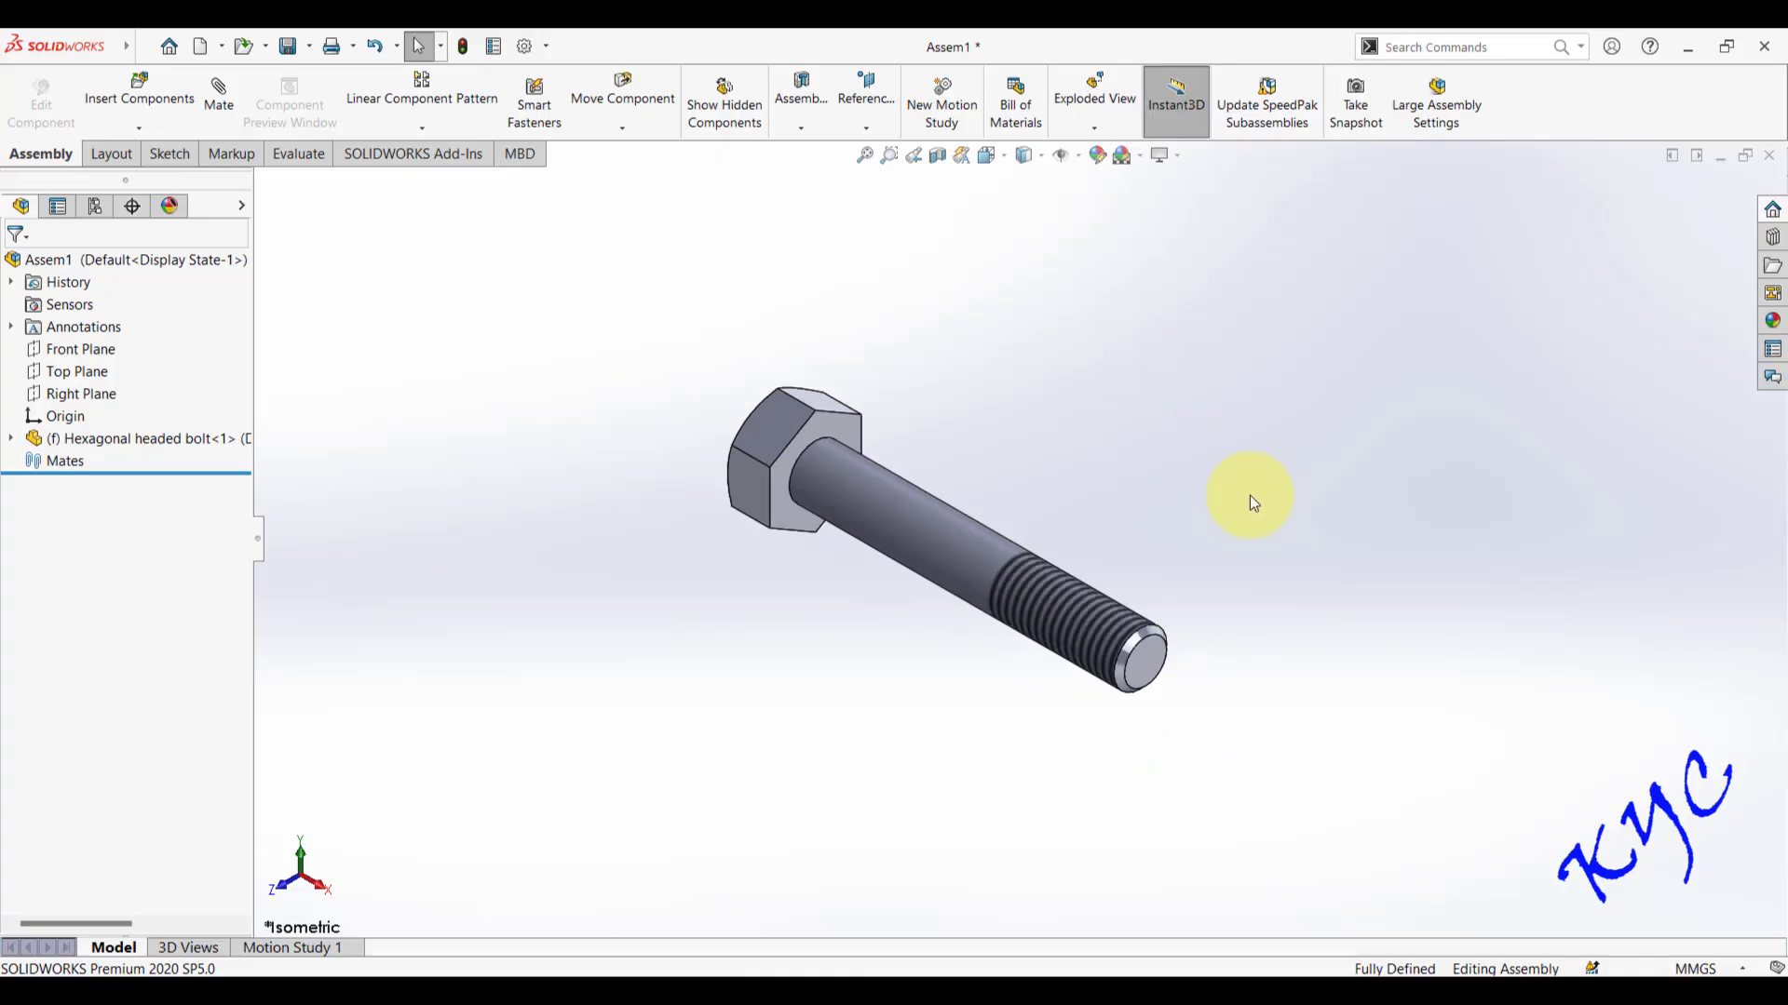
{"action": "scroll", "coordinate": [1242, 503], "scroll_direction": "down", "scroll_amount": 2}
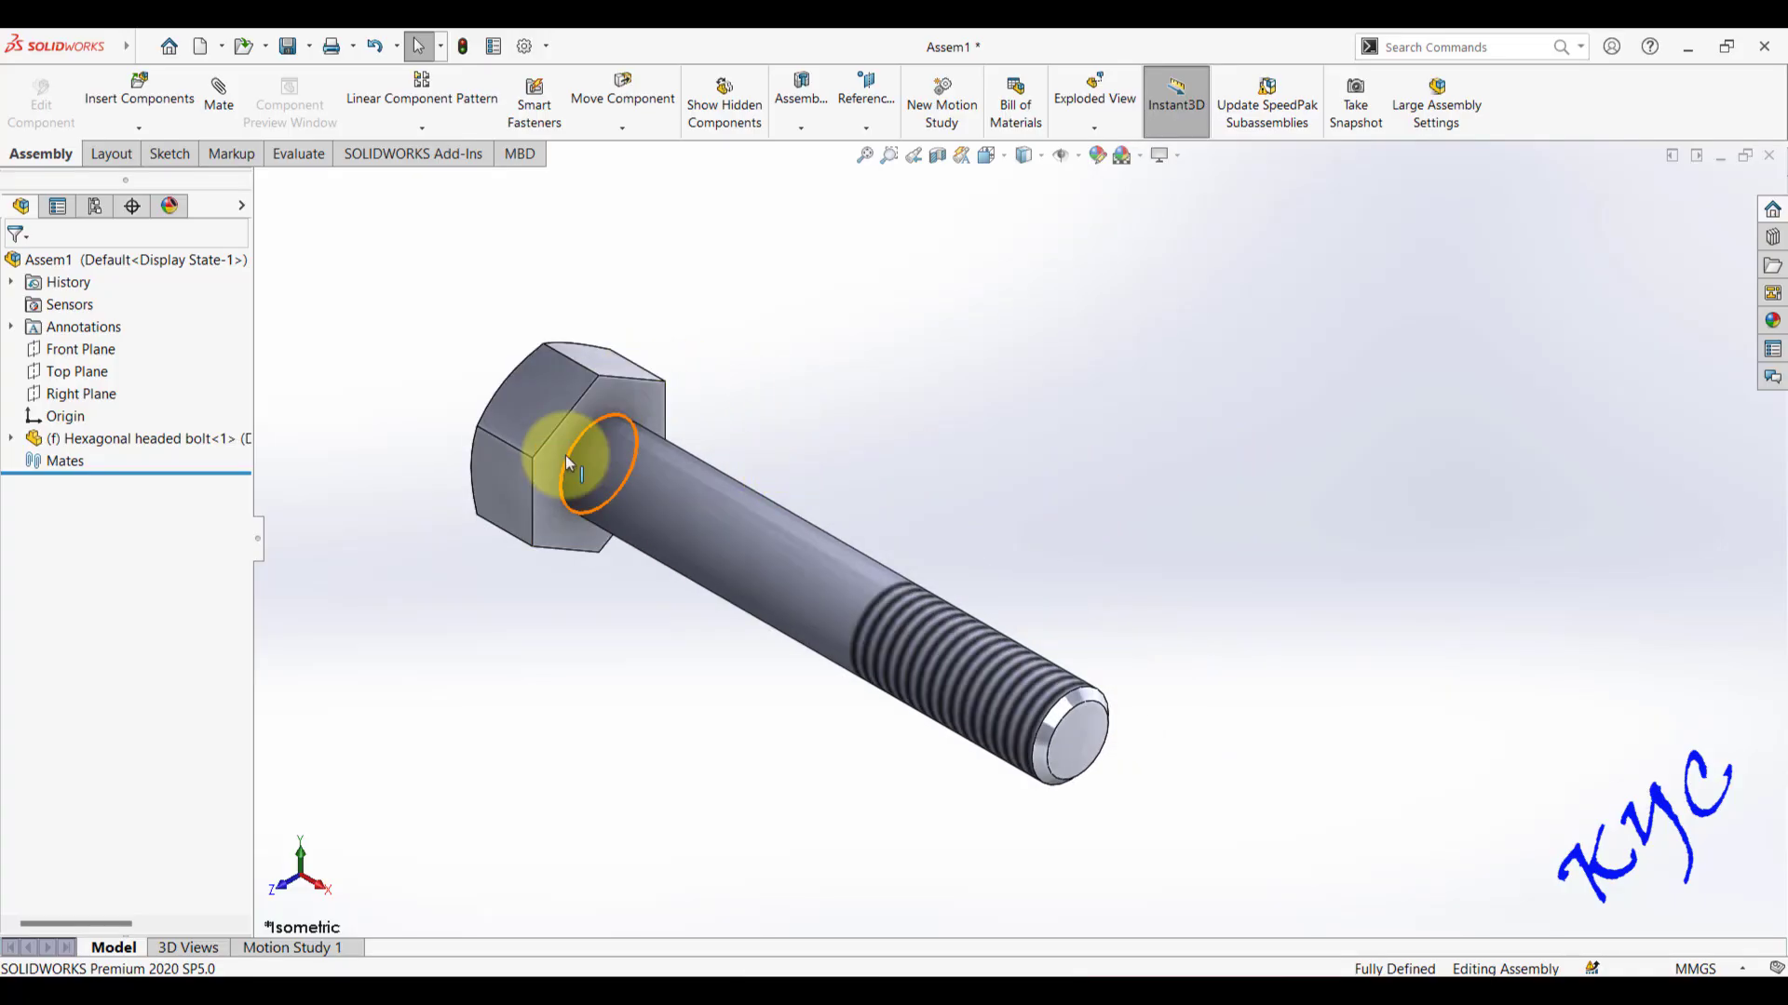
{"action": "middle_click_drag", "start_coordinate": [896, 481], "coordinate": [914, 656]}
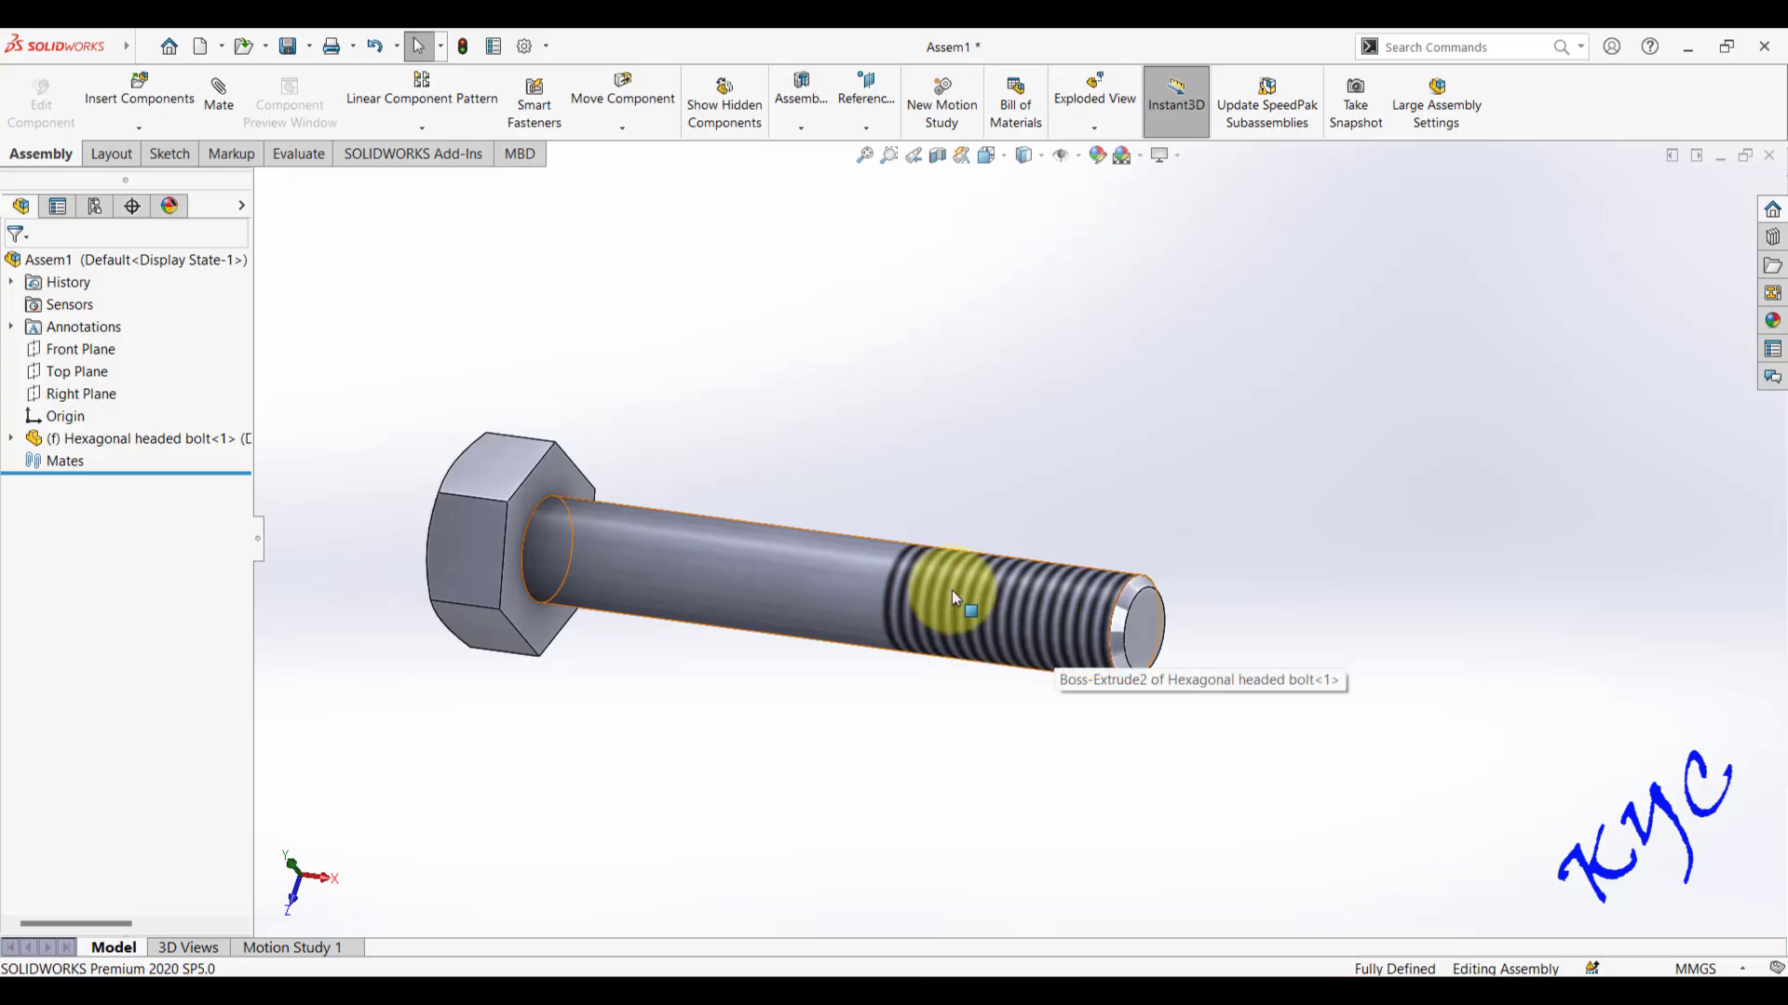
{"action": "middle_click_drag", "start_coordinate": [1093, 463], "coordinate": [902, 617]}
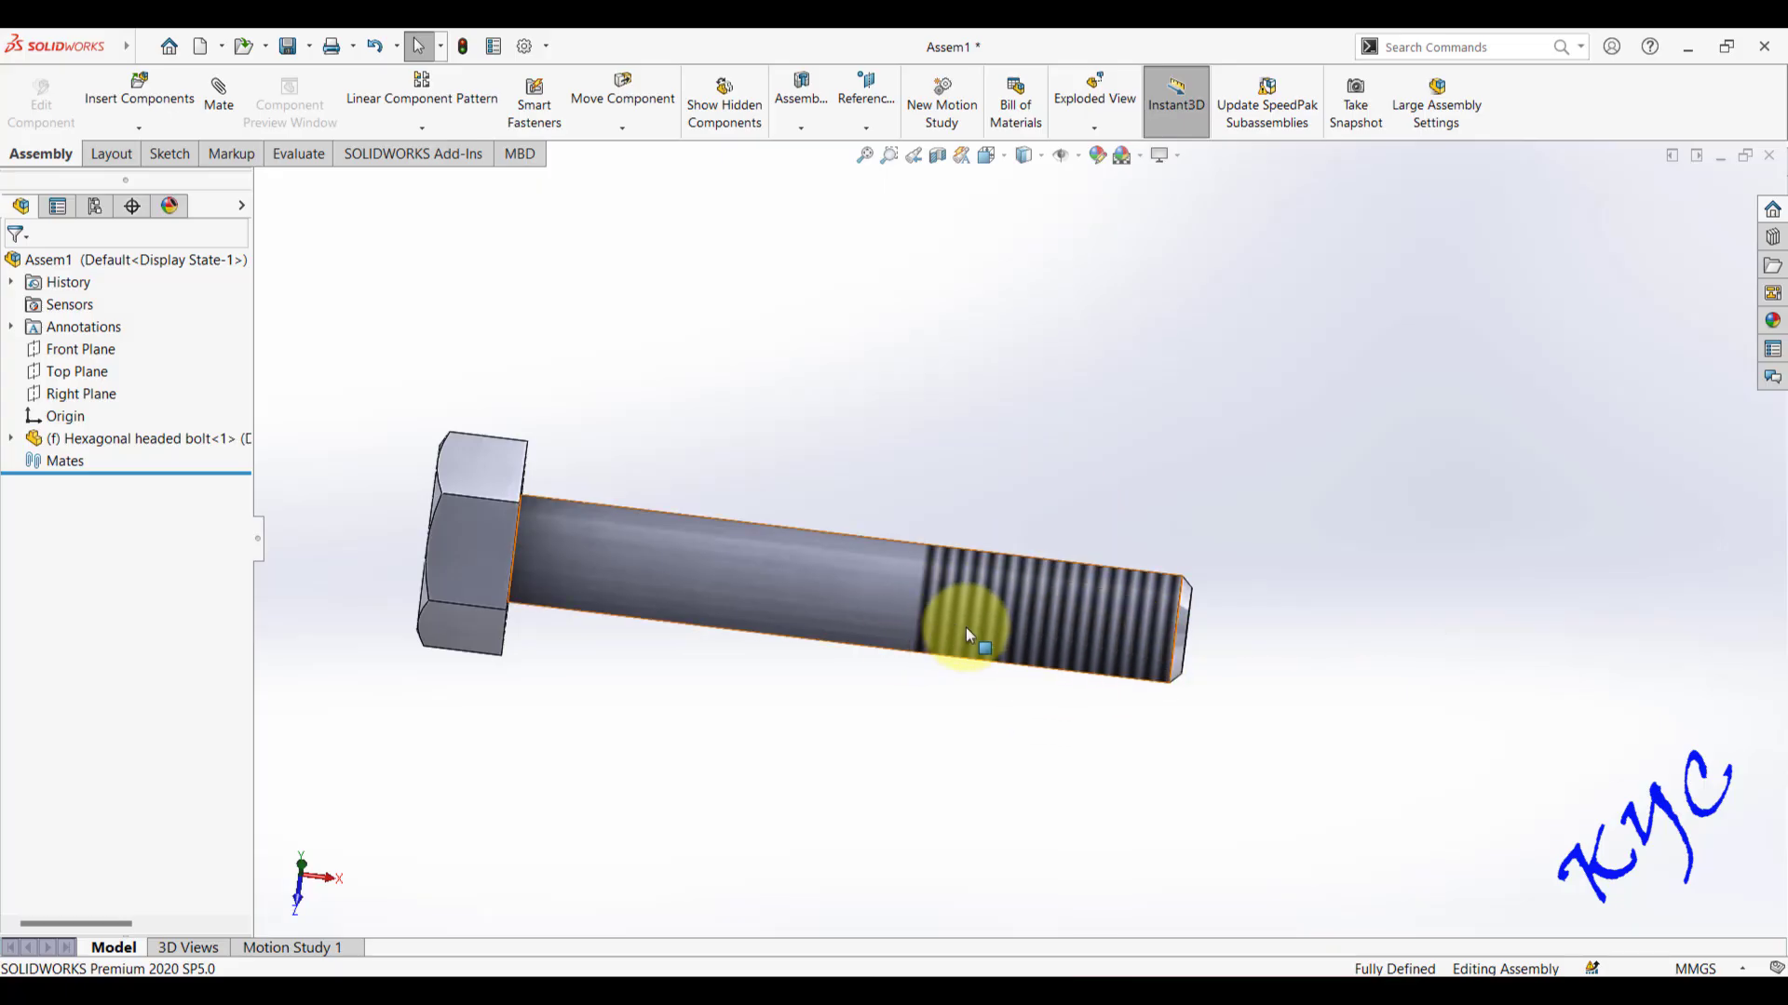
{"action": "middle_click_drag", "start_coordinate": [698, 411], "coordinate": [756, 340]}
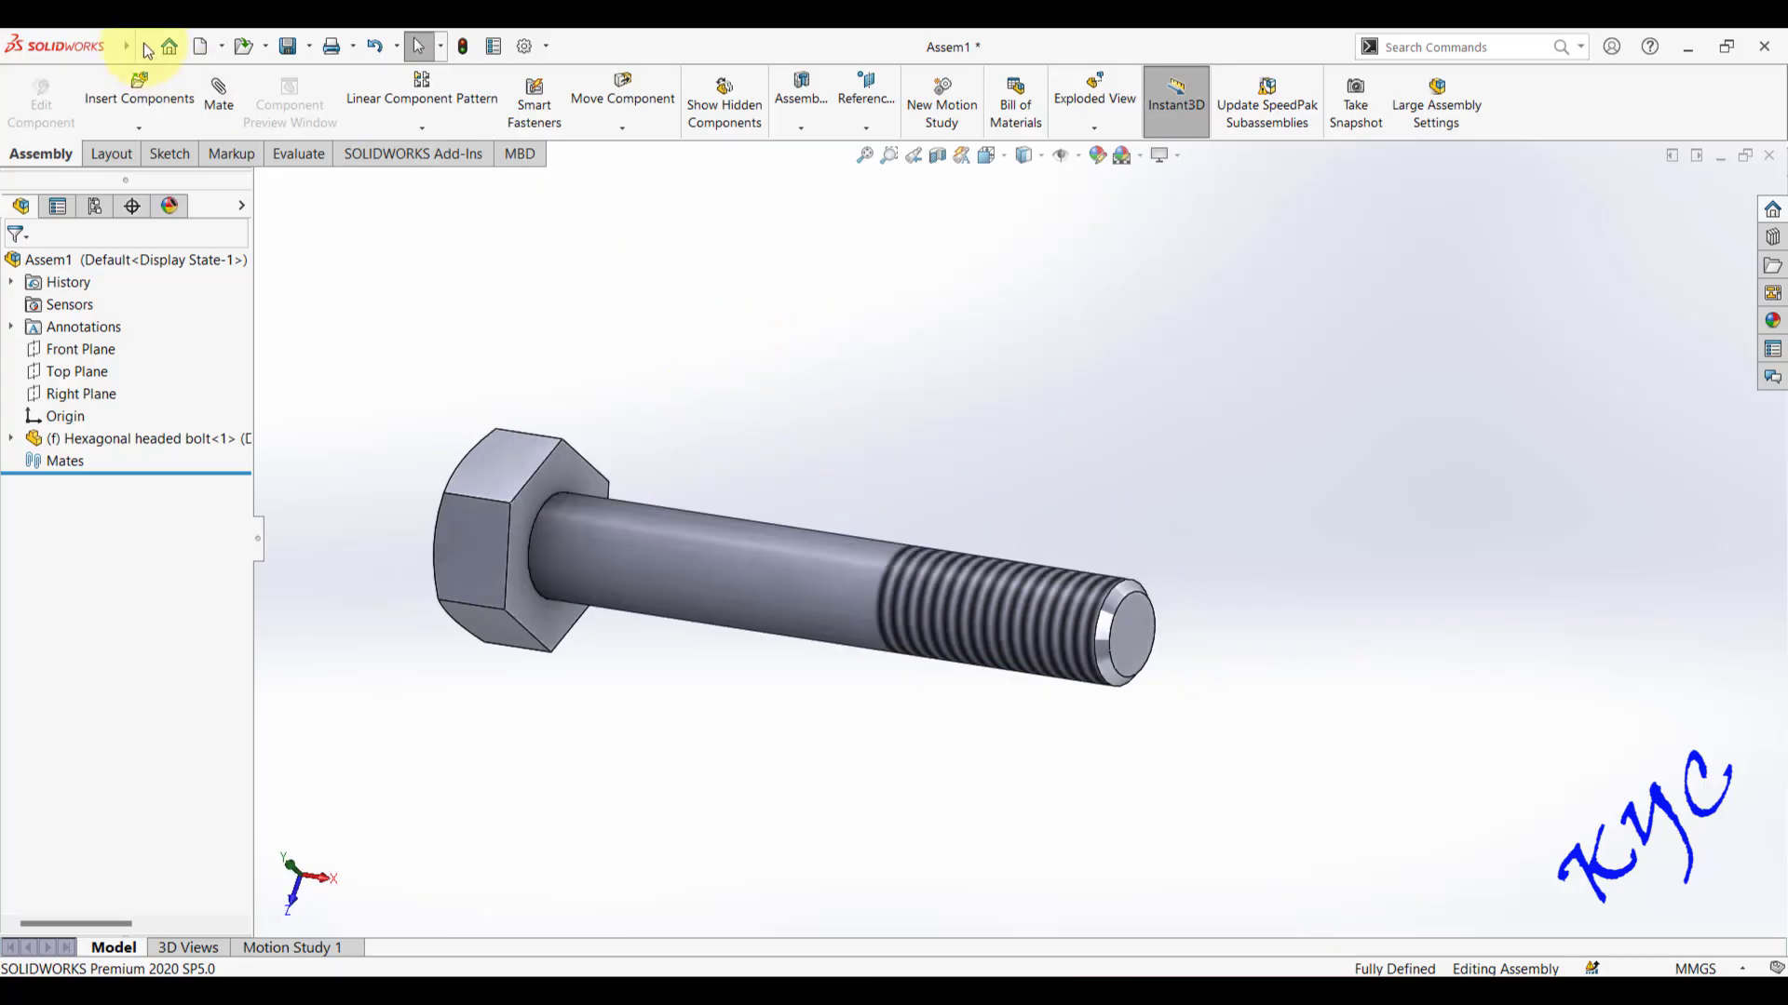
- Insert the Hexagonal Nut part and place it beside the threaded end of the bolt
{"action": "left_click", "coordinate": [139, 86]}
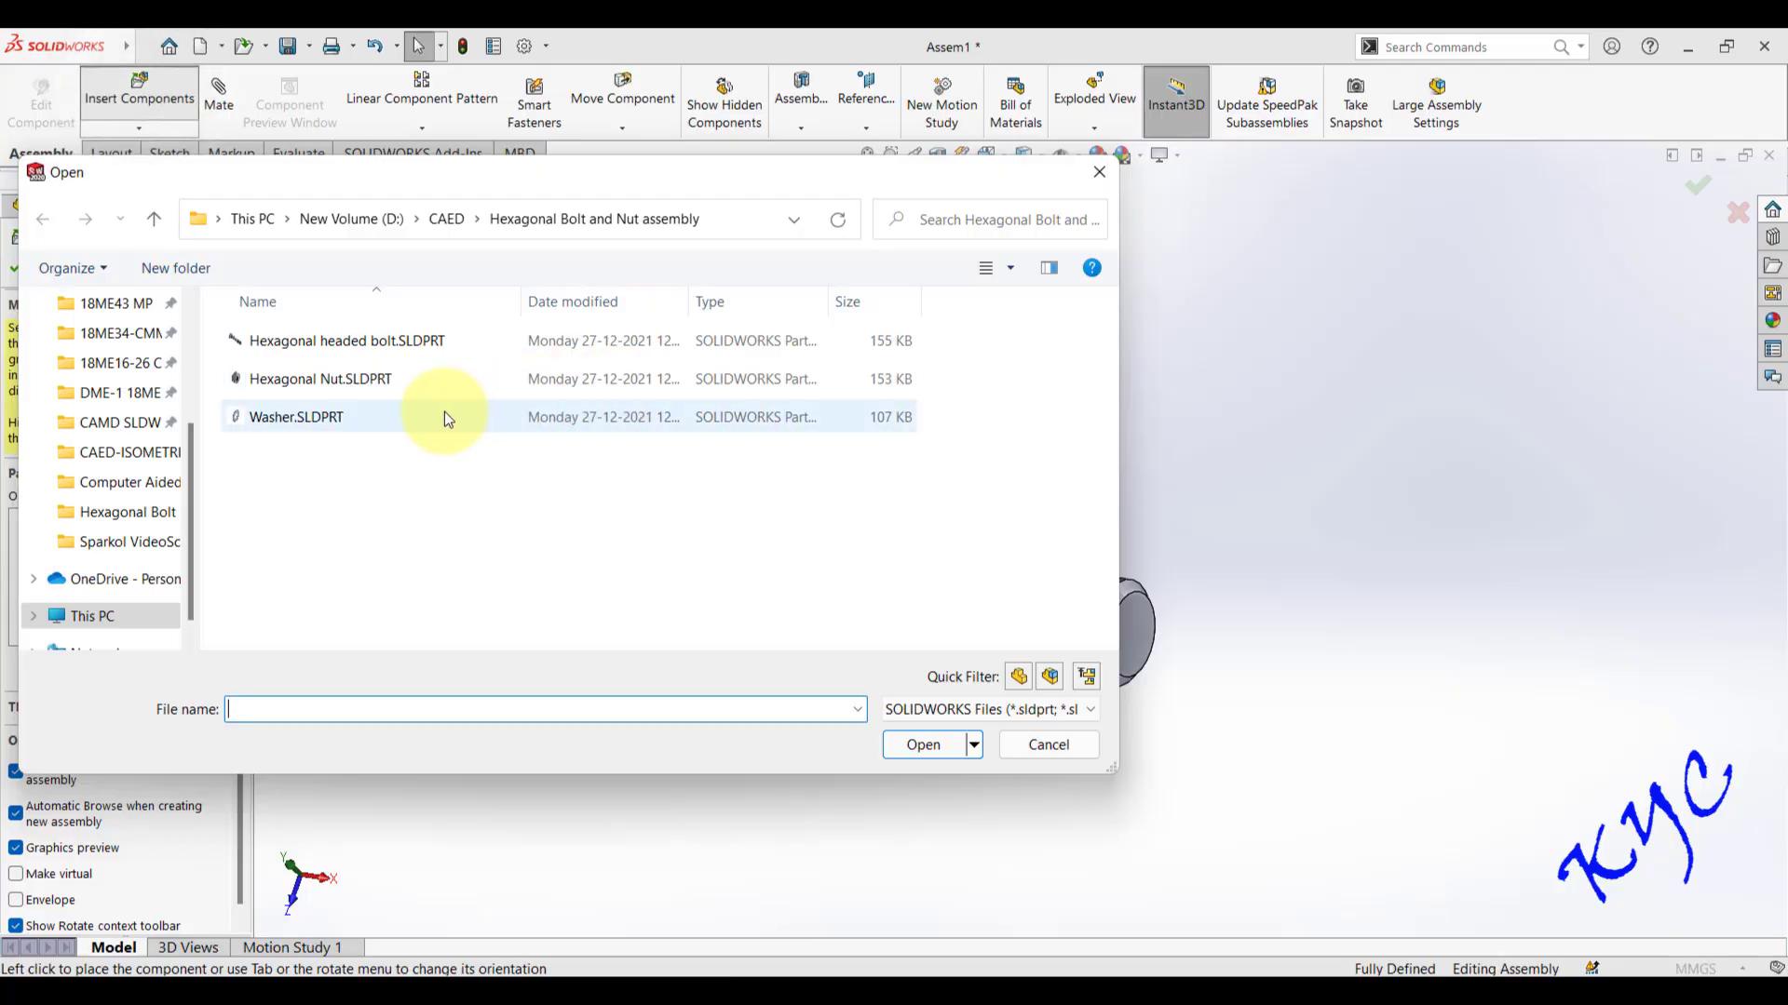
{"action": "left_click", "coordinate": [415, 348]}
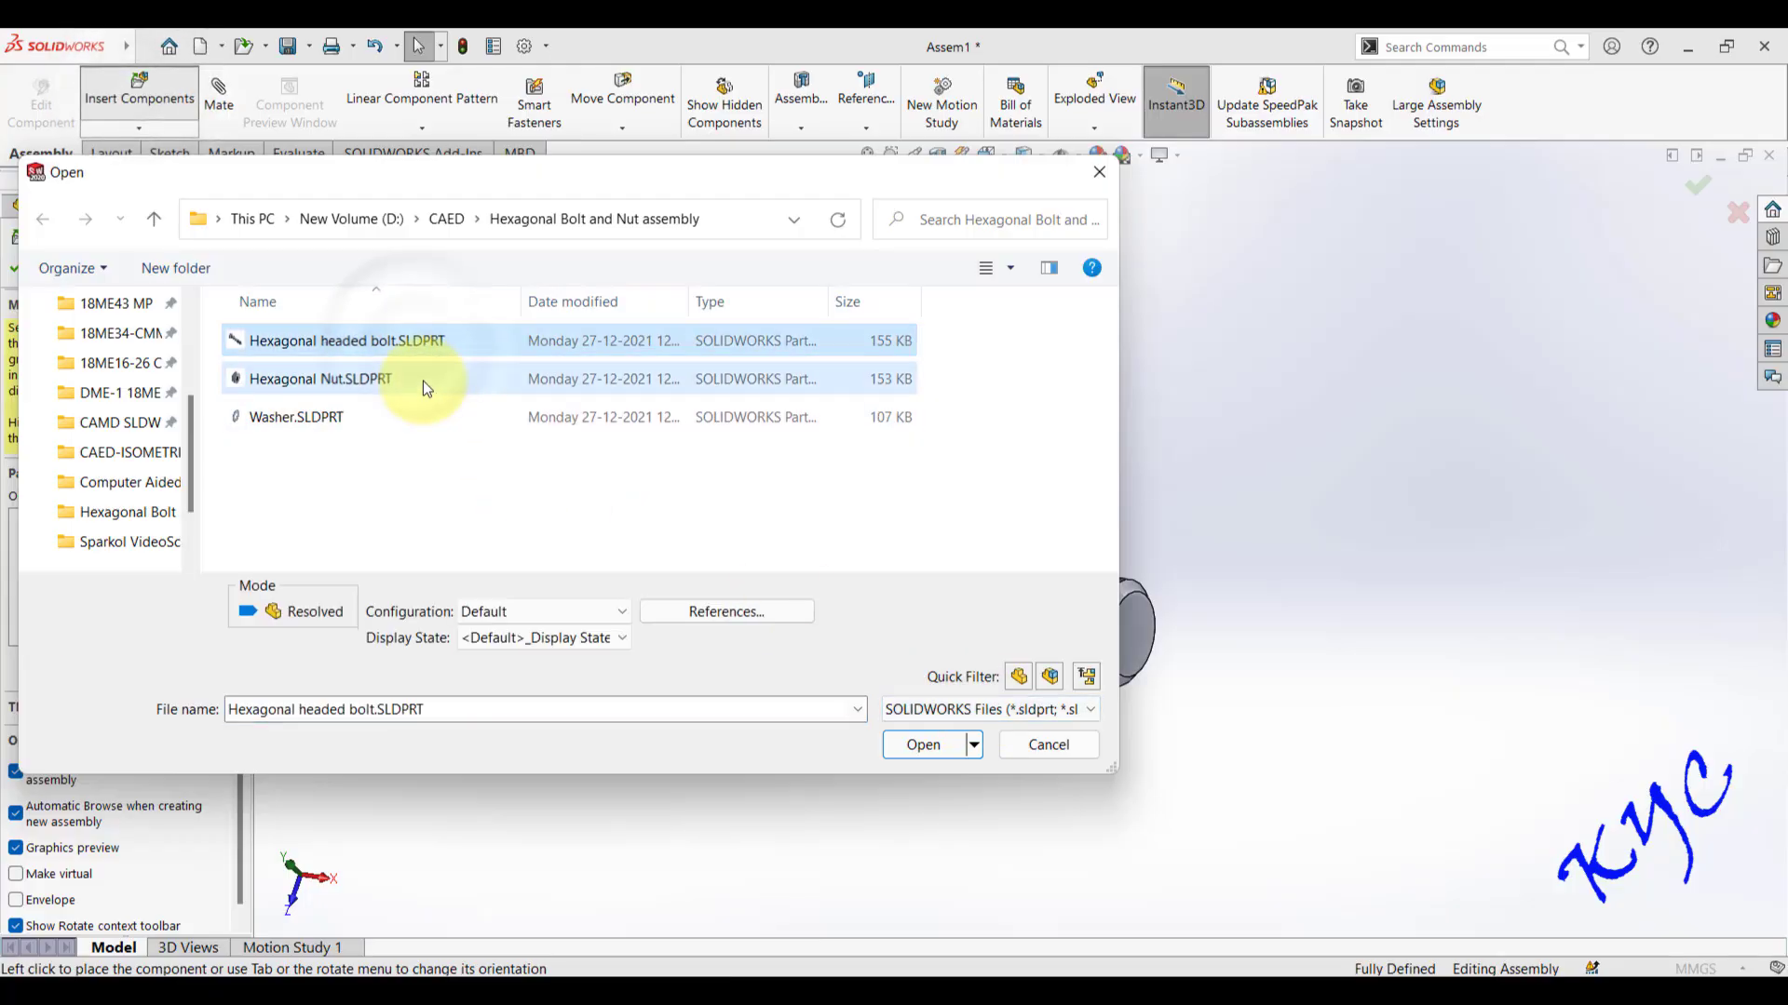
{"action": "left_click", "coordinate": [422, 380]}
{"action": "left_click", "coordinate": [922, 744]}
{"action": "left_click", "coordinate": [1209, 495]}
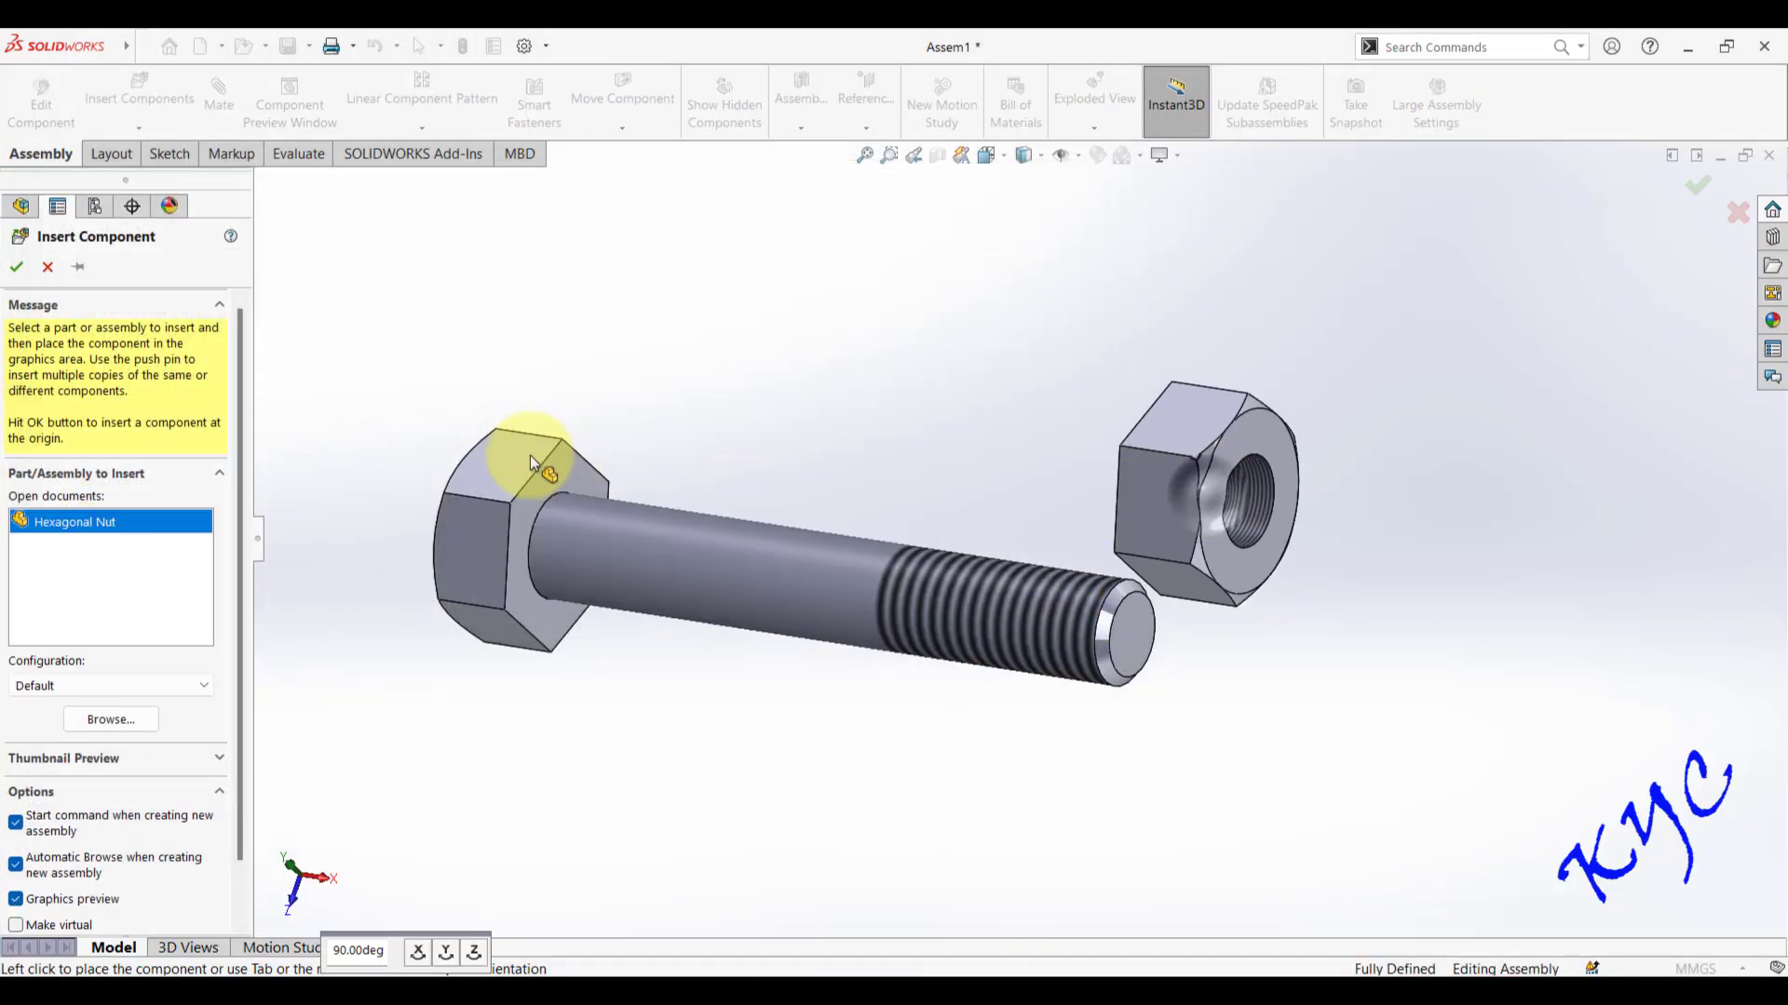
- Insert the Washer part and place it above the bolt shank
{"action": "left_click", "coordinate": [170, 110]}
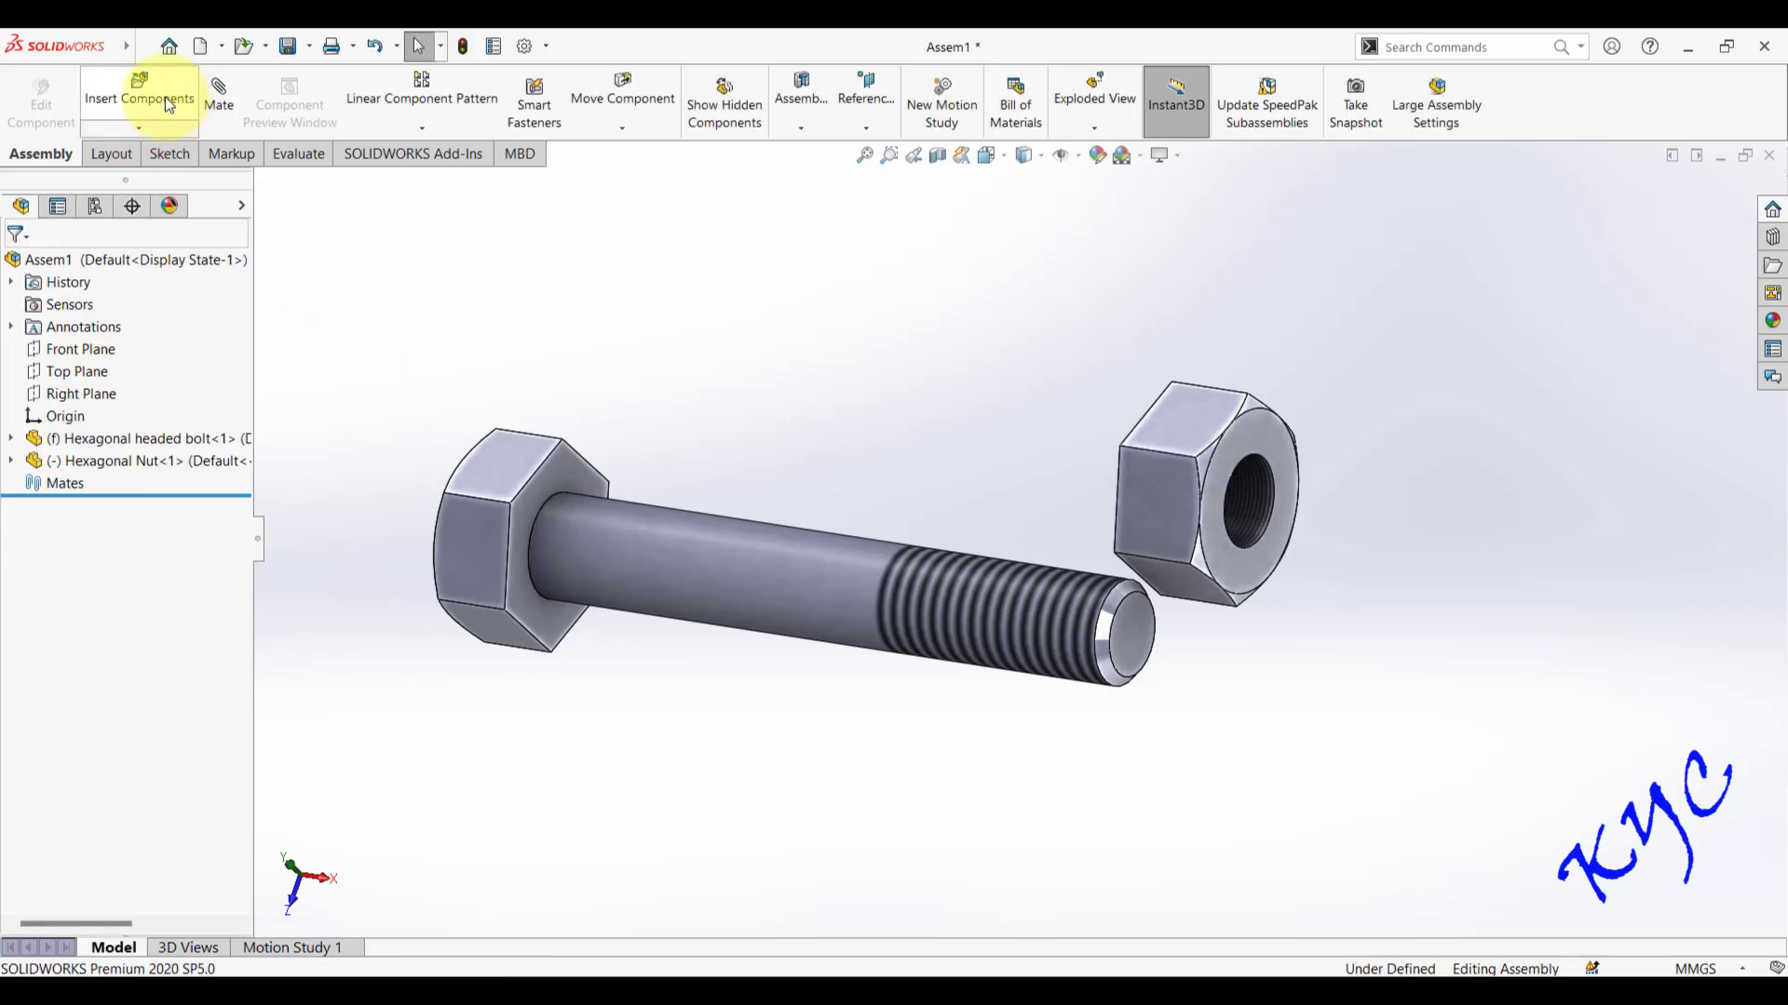
{"action": "double_click", "coordinate": [411, 427]}
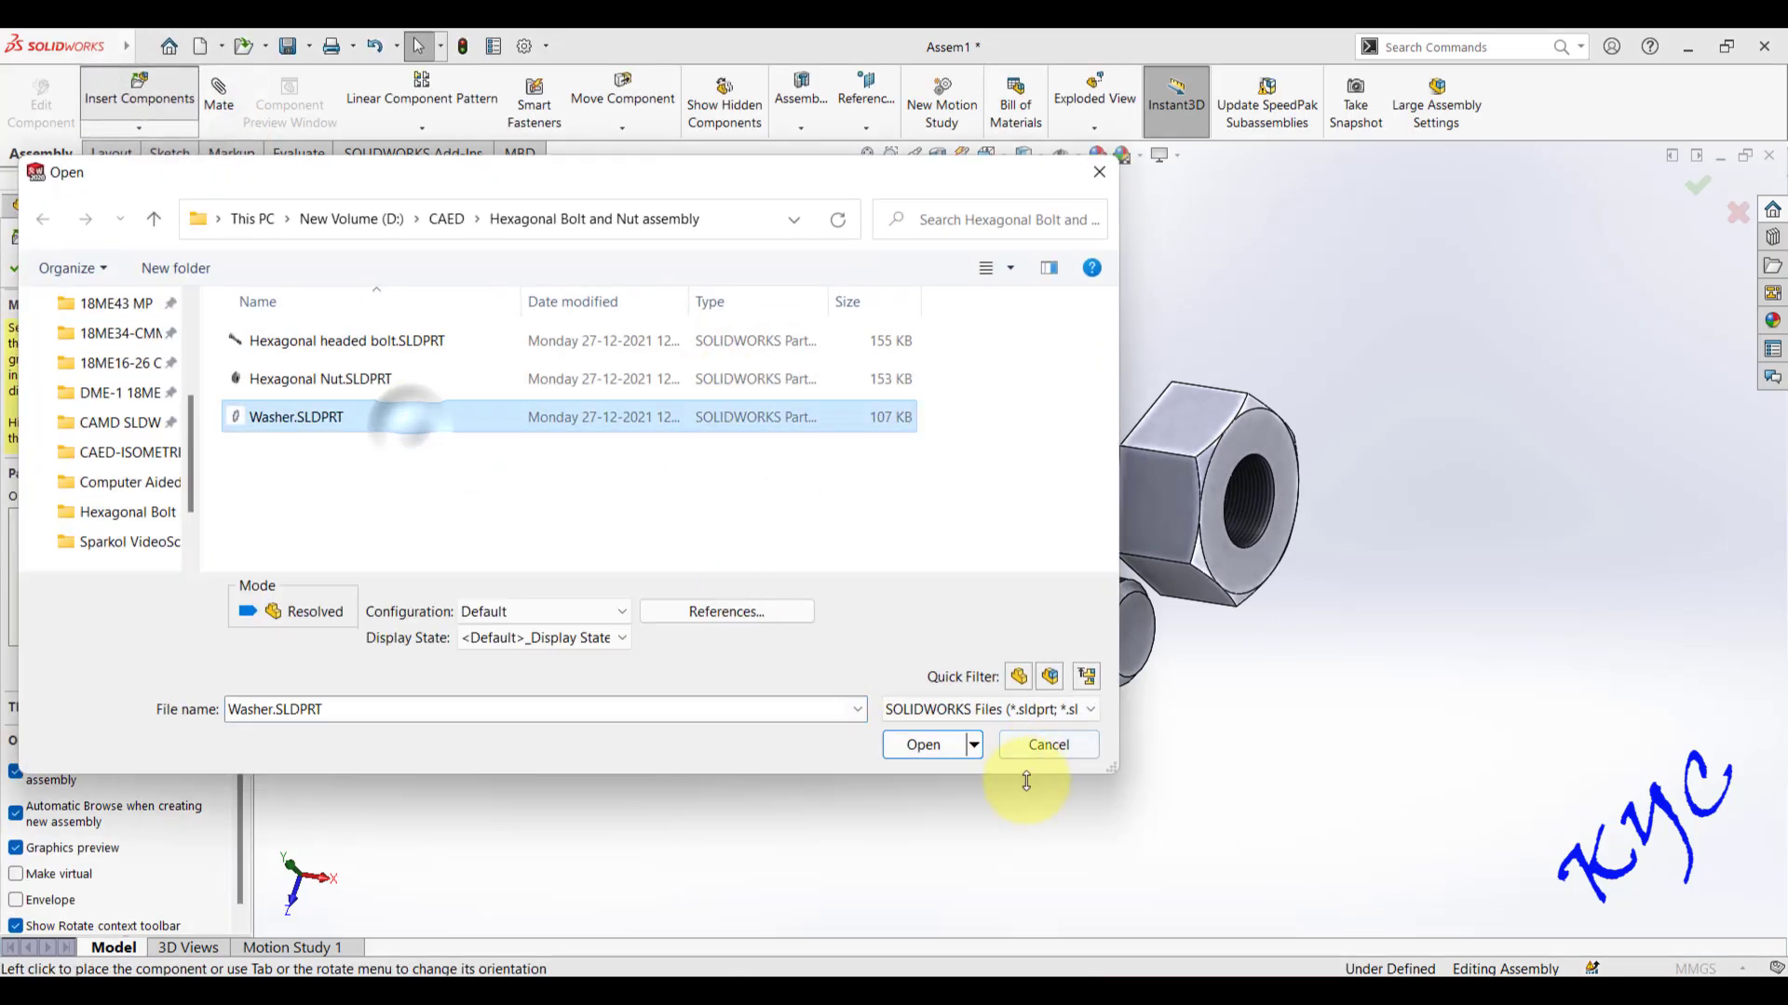
{"action": "left_click", "coordinate": [909, 366]}
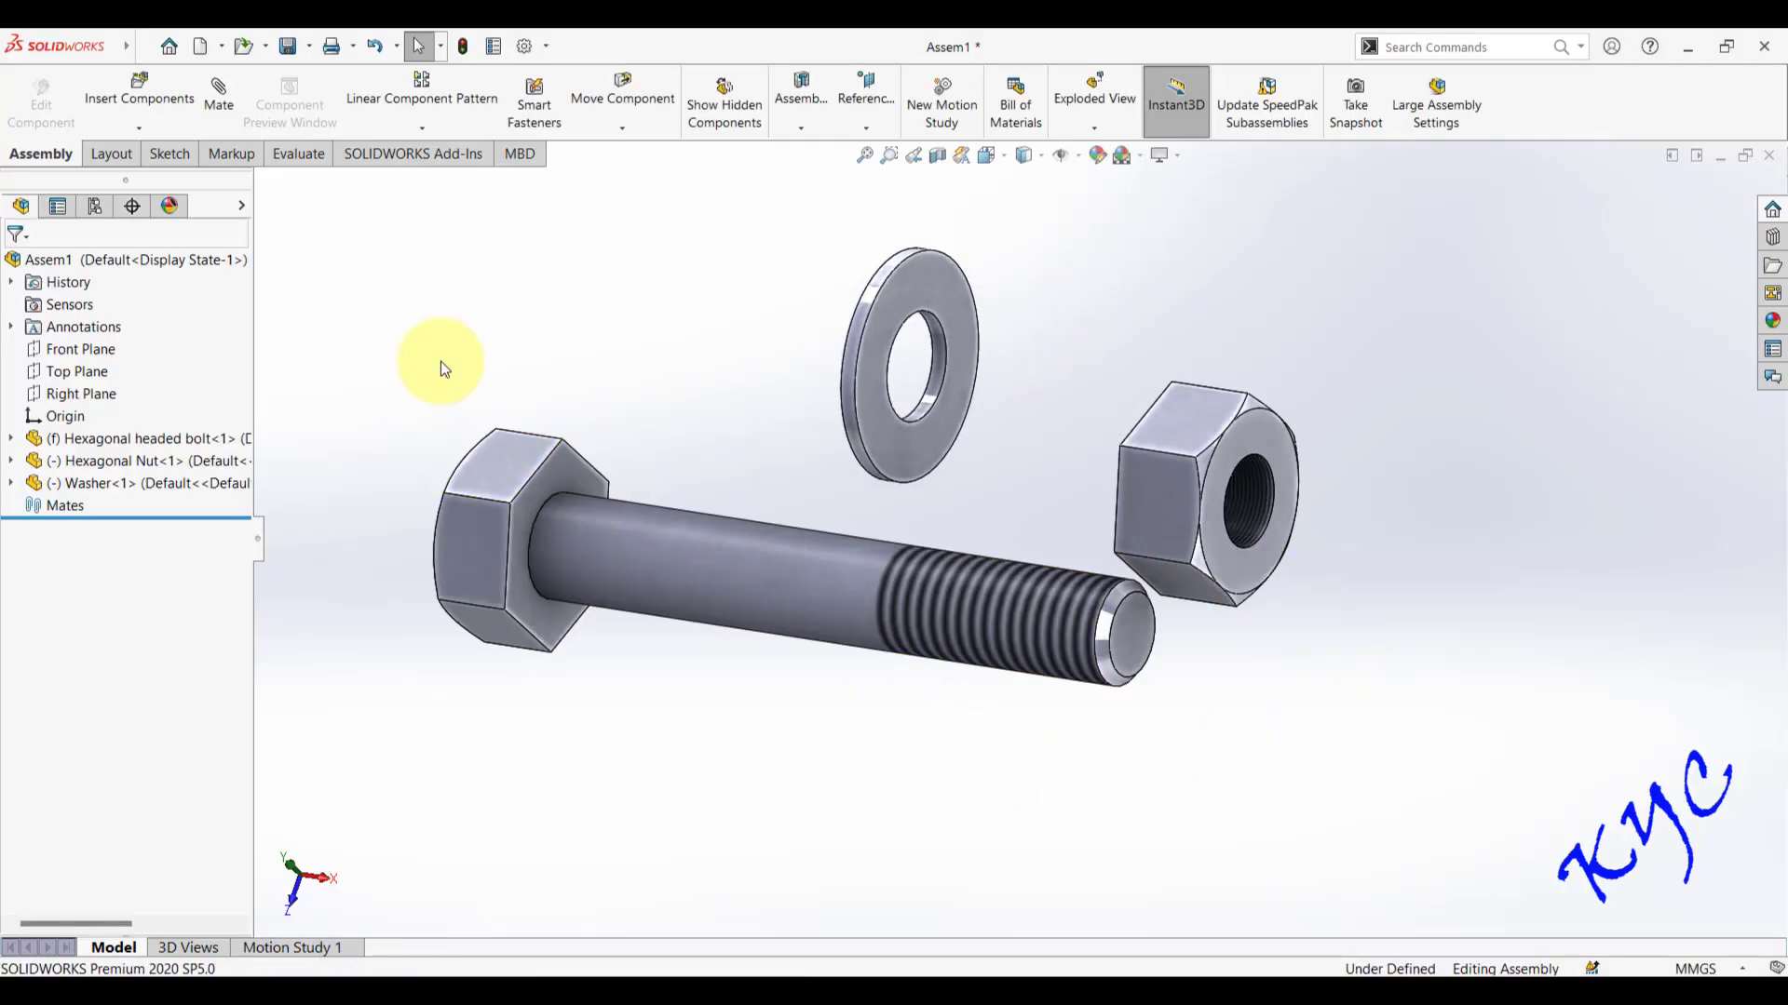
- Add a concentric mate between the washer's inner hole face and the bolt's cylindrical shank
{"action": "scroll", "coordinate": [1382, 467], "scroll_direction": "down", "scroll_amount": 3}
{"action": "middle_click_drag", "start_coordinate": [1327, 427], "coordinate": [1081, 456]}
{"action": "scroll", "coordinate": [1081, 456], "scroll_direction": "up", "scroll_amount": 4}
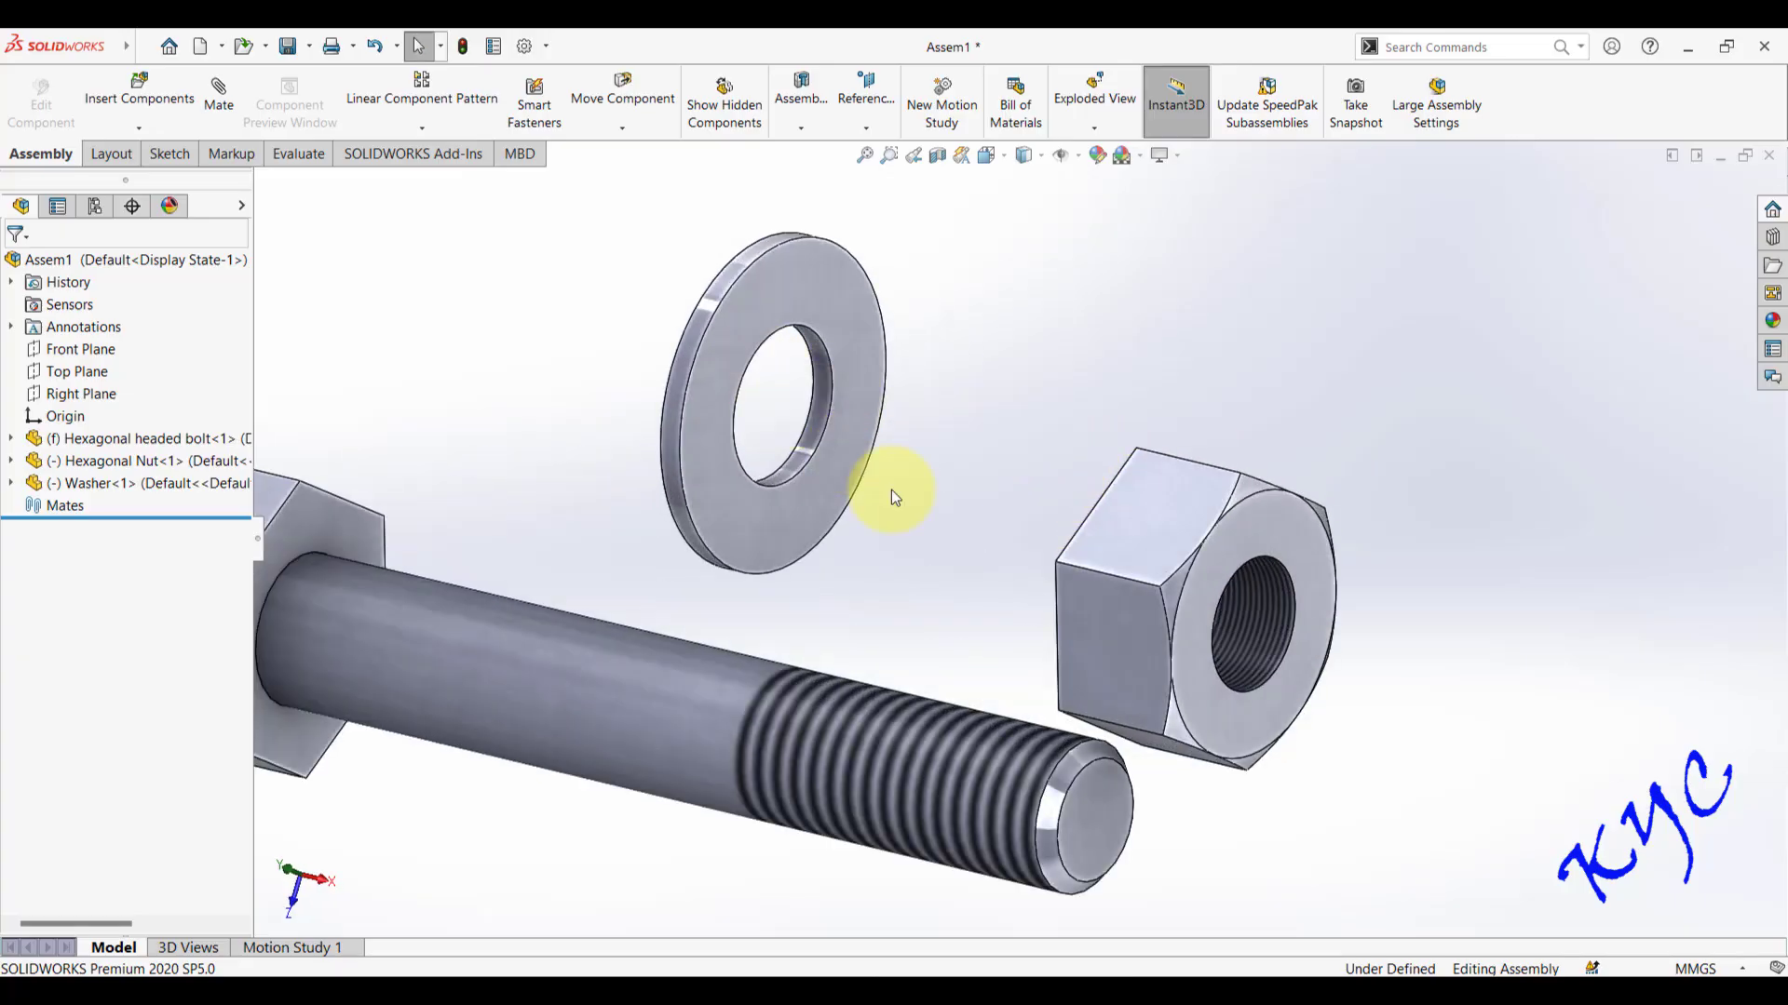
{"action": "left_click", "coordinate": [220, 109]}
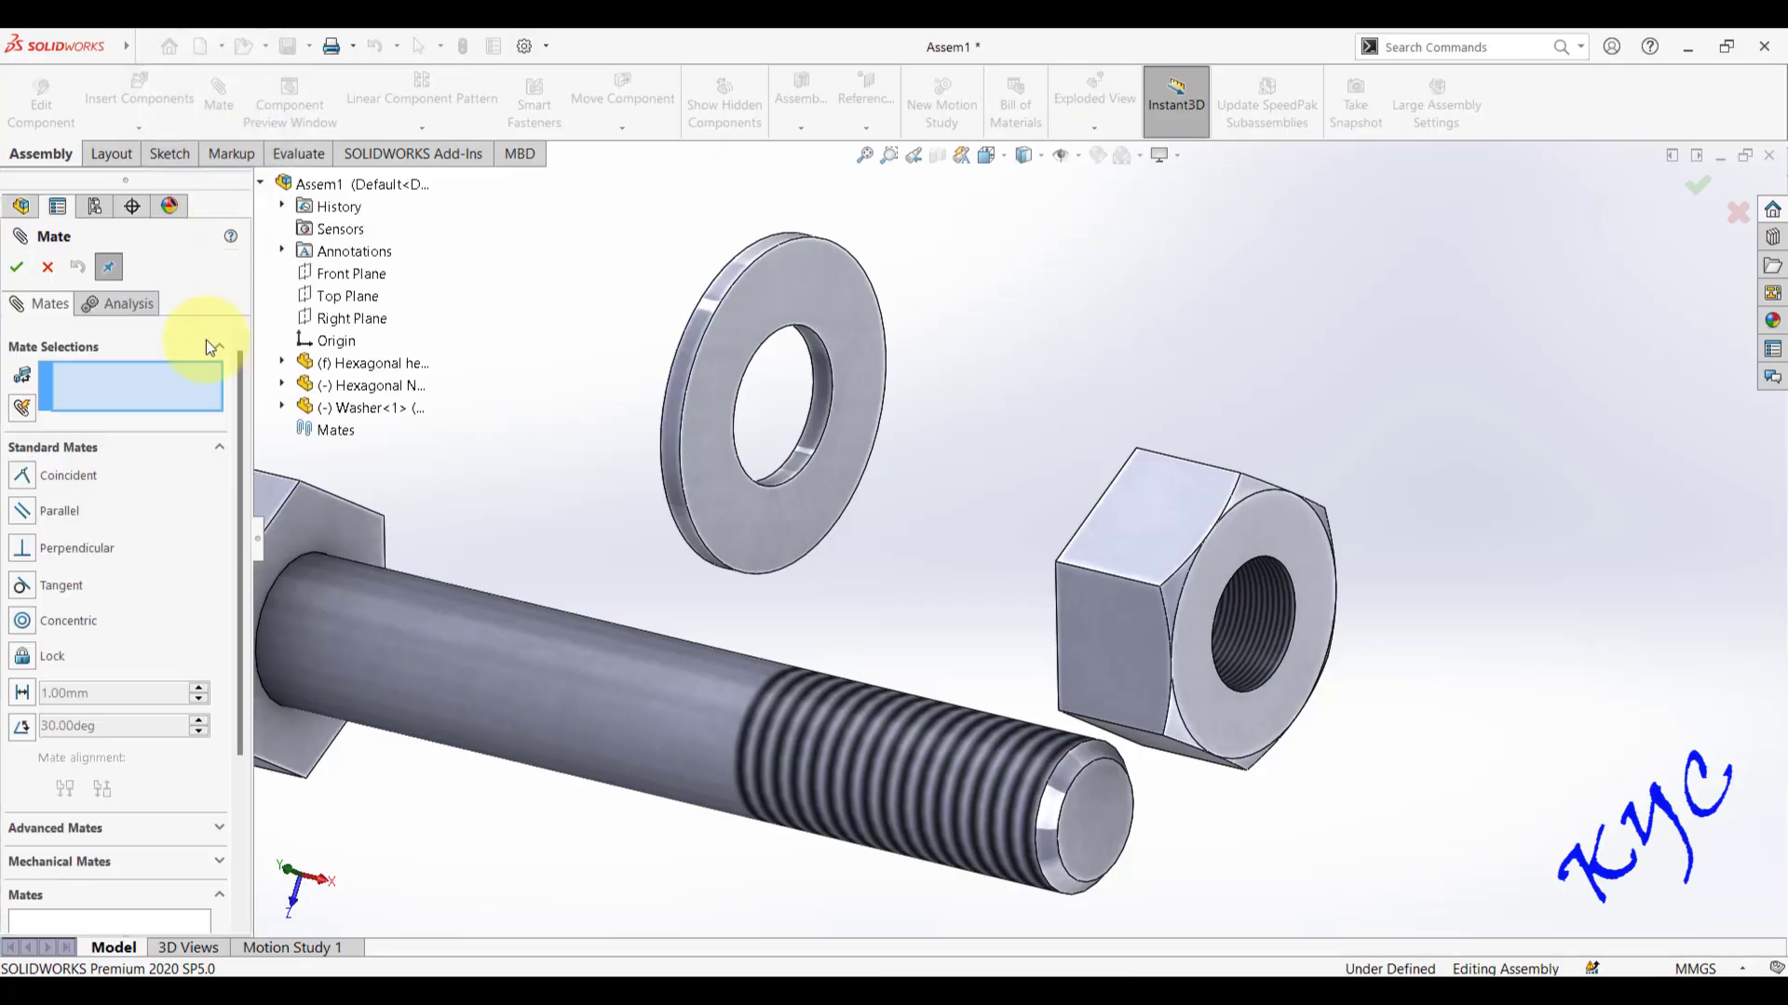
{"action": "left_click", "coordinate": [814, 436]}
{"action": "left_click", "coordinate": [685, 704]}
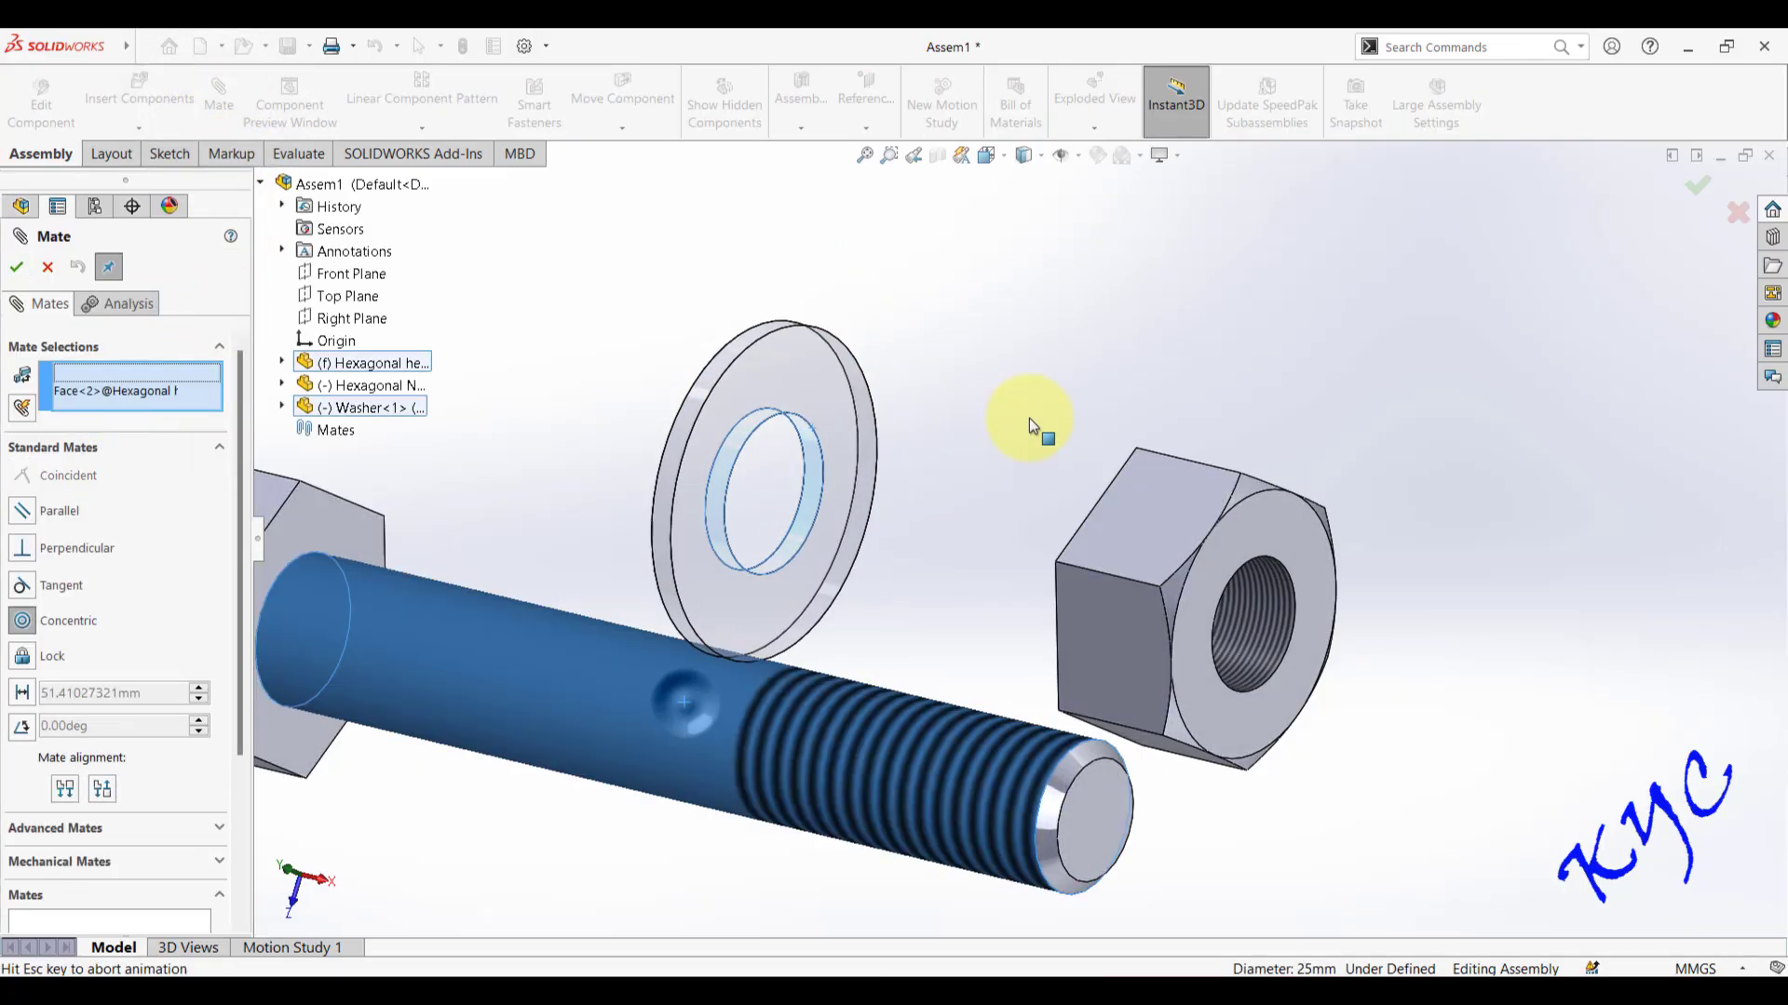
{"action": "left_click", "coordinate": [16, 270]}
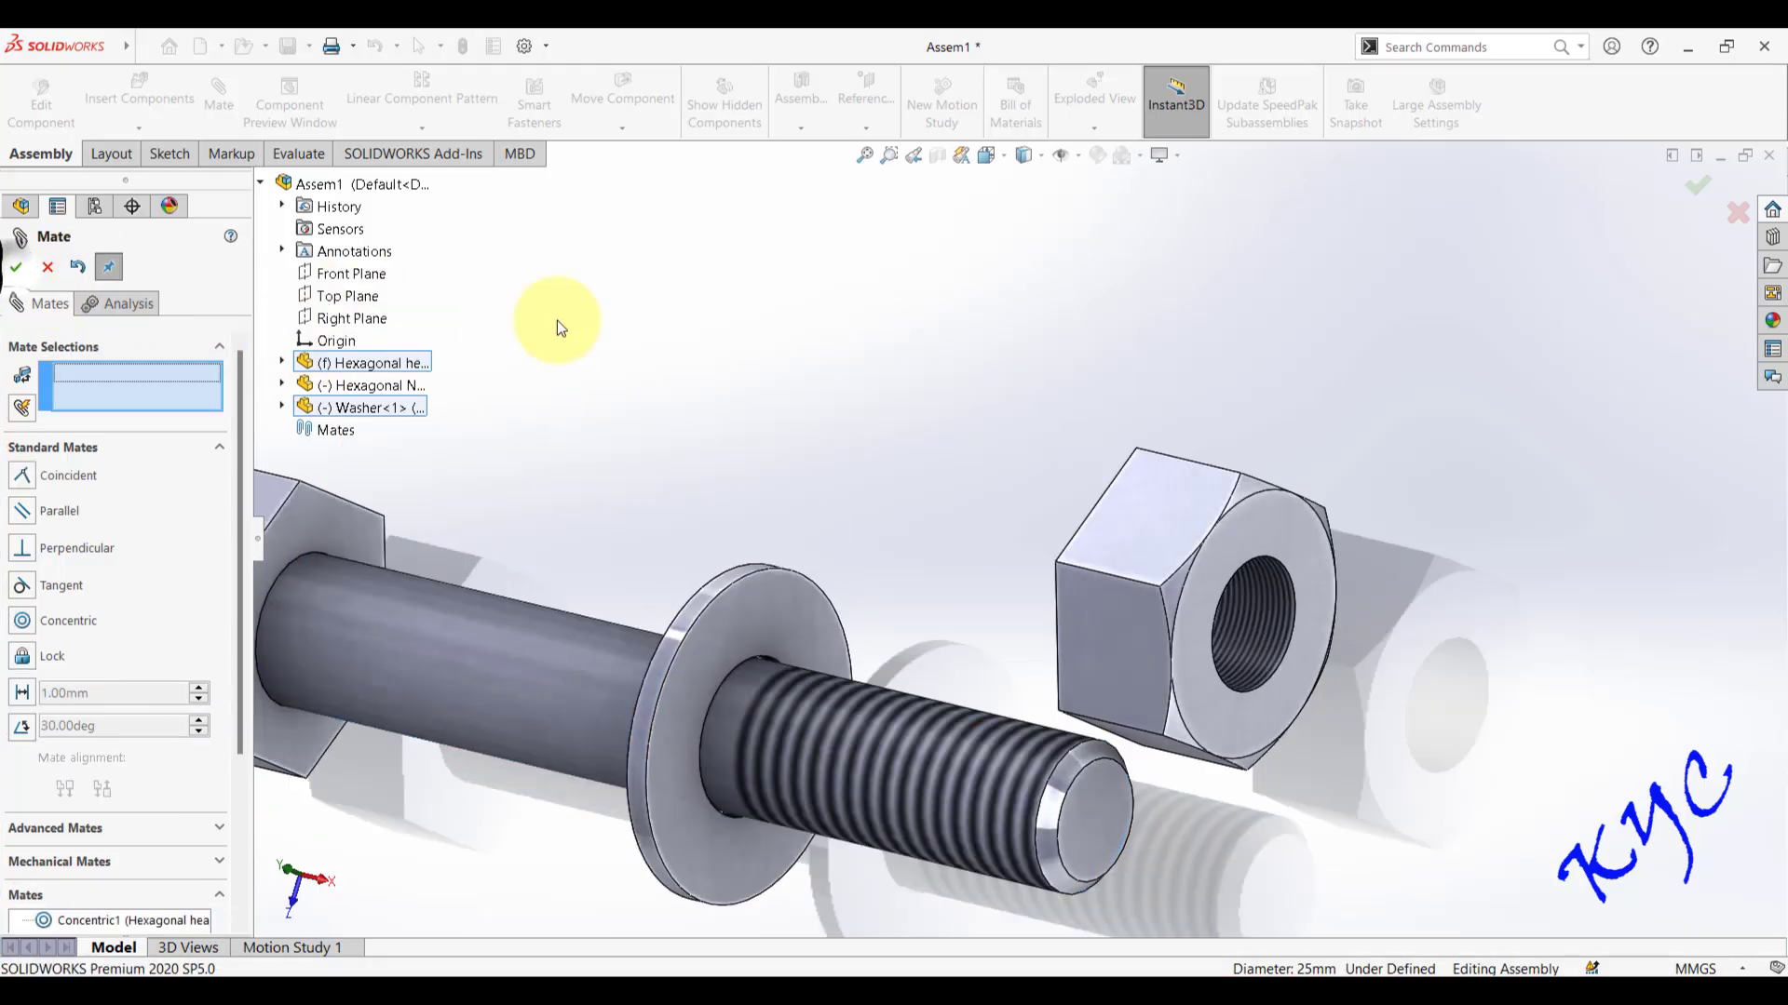
- Slide the washer along the bolt shank toward the head and back onto the threaded section
{"action": "key", "text": "f"}
{"action": "left_click_drag", "start_coordinate": [885, 582], "coordinate": [661, 754]}
{"action": "left_click_drag", "start_coordinate": [649, 568], "coordinate": [723, 735]}
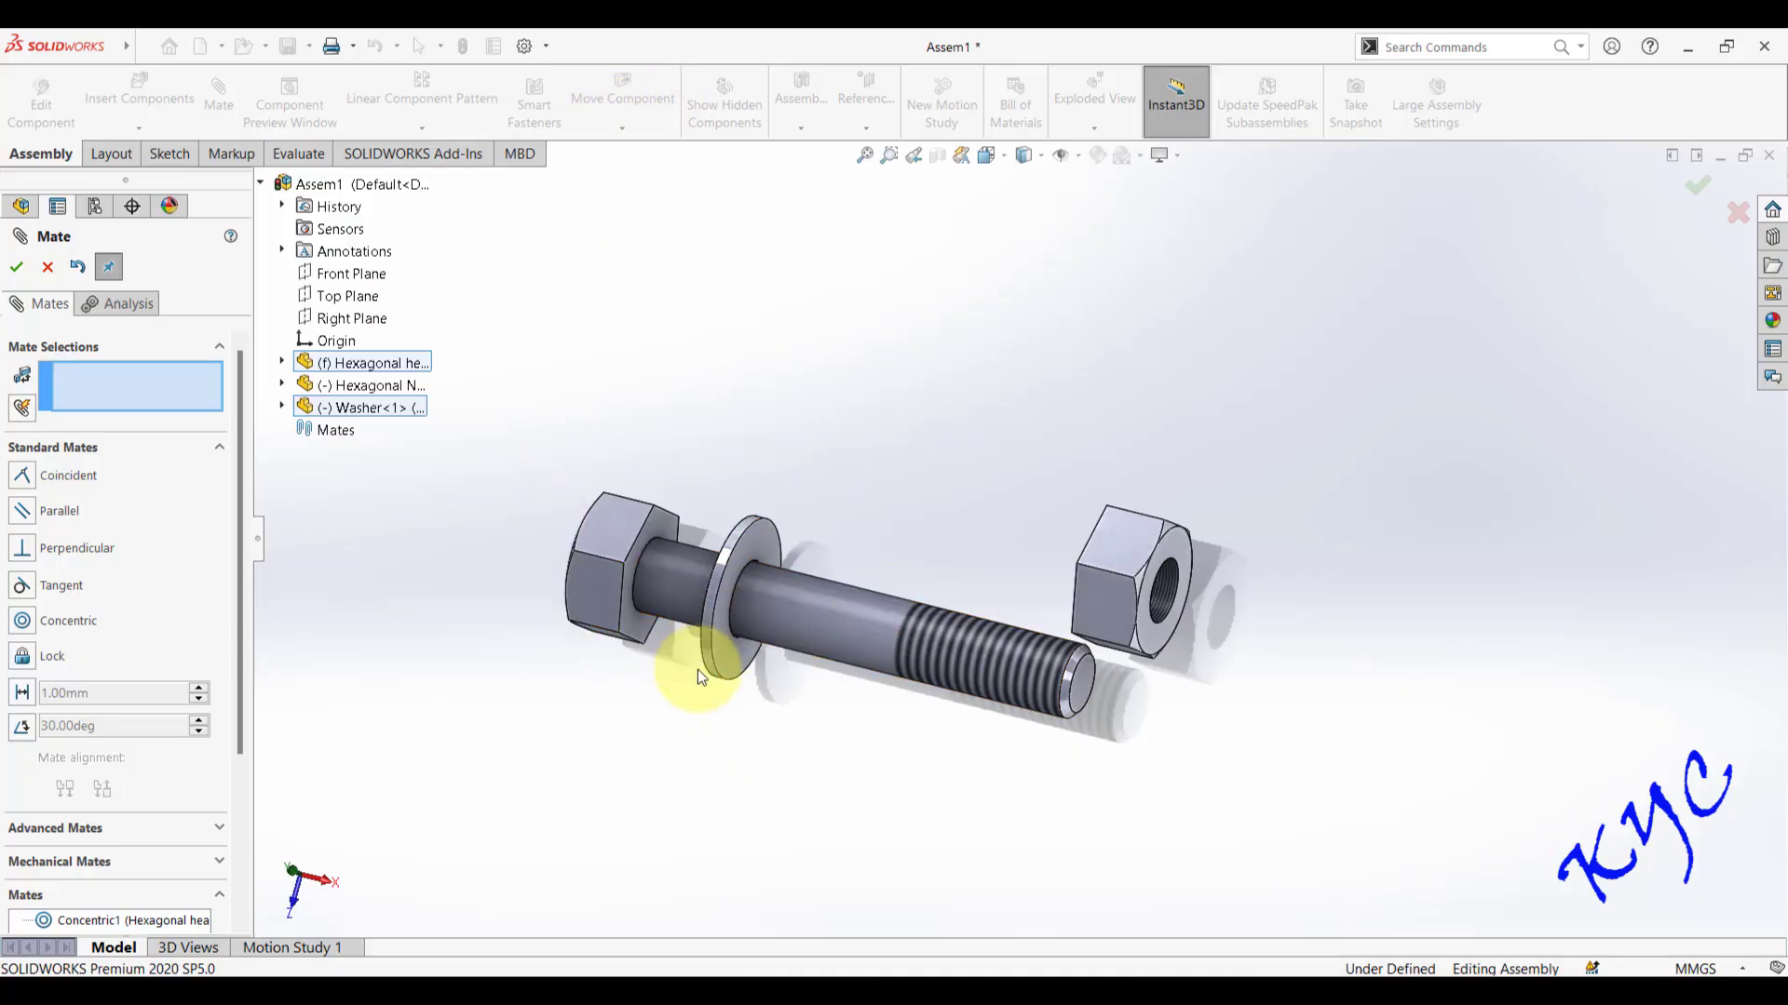
{"action": "left_click_drag", "start_coordinate": [723, 673], "coordinate": [913, 786]}
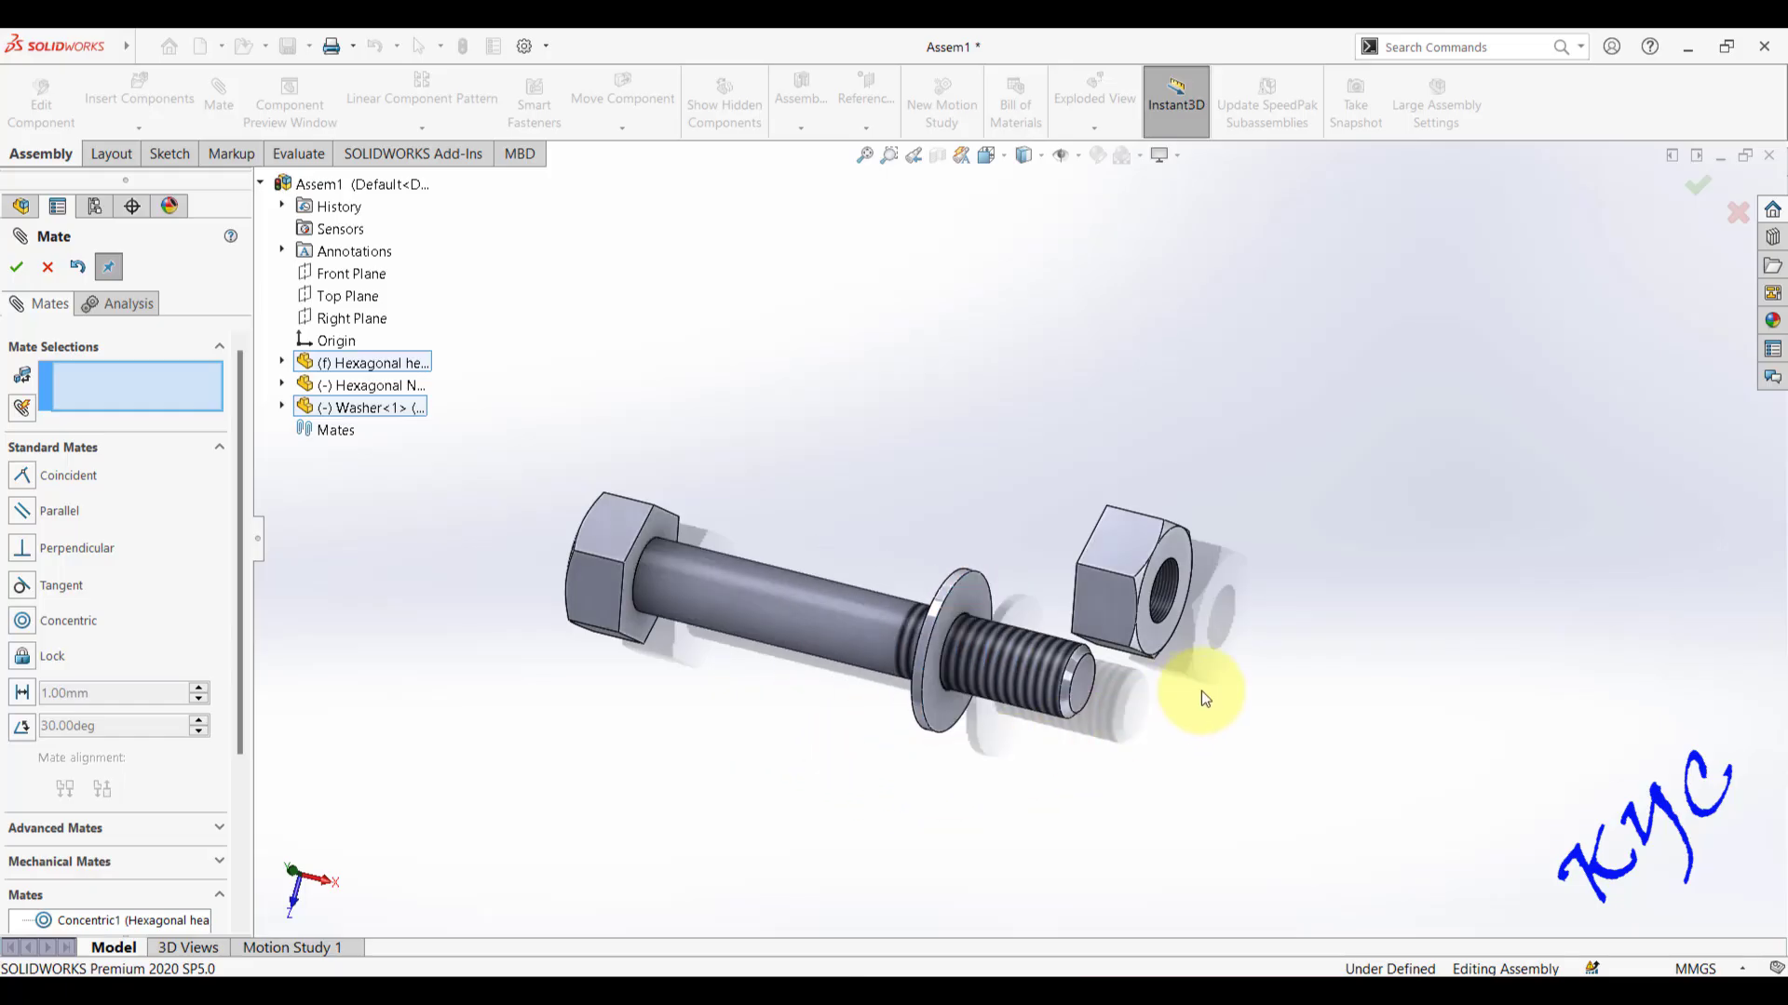
- Add a concentric mate between the nut's threaded hole and the bolt's cylindrical shank
{"action": "scroll", "coordinate": [1197, 672], "scroll_direction": "down", "scroll_amount": 2}
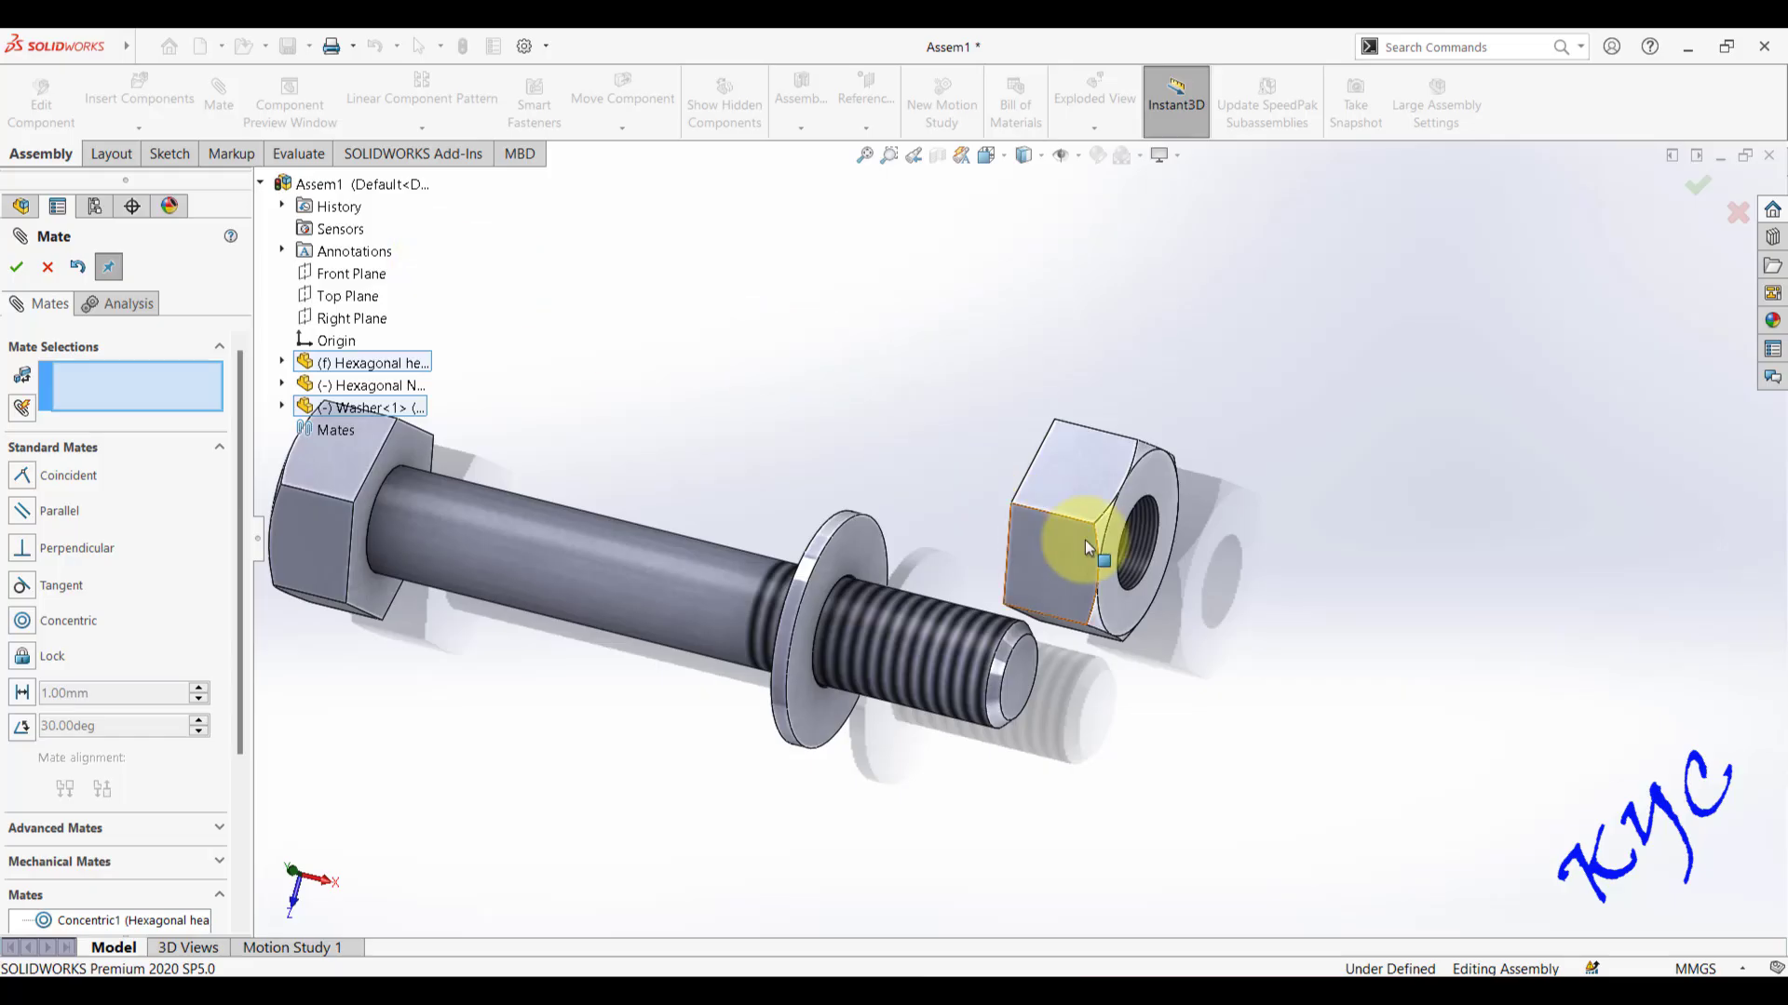
{"action": "left_click", "coordinate": [1137, 543]}
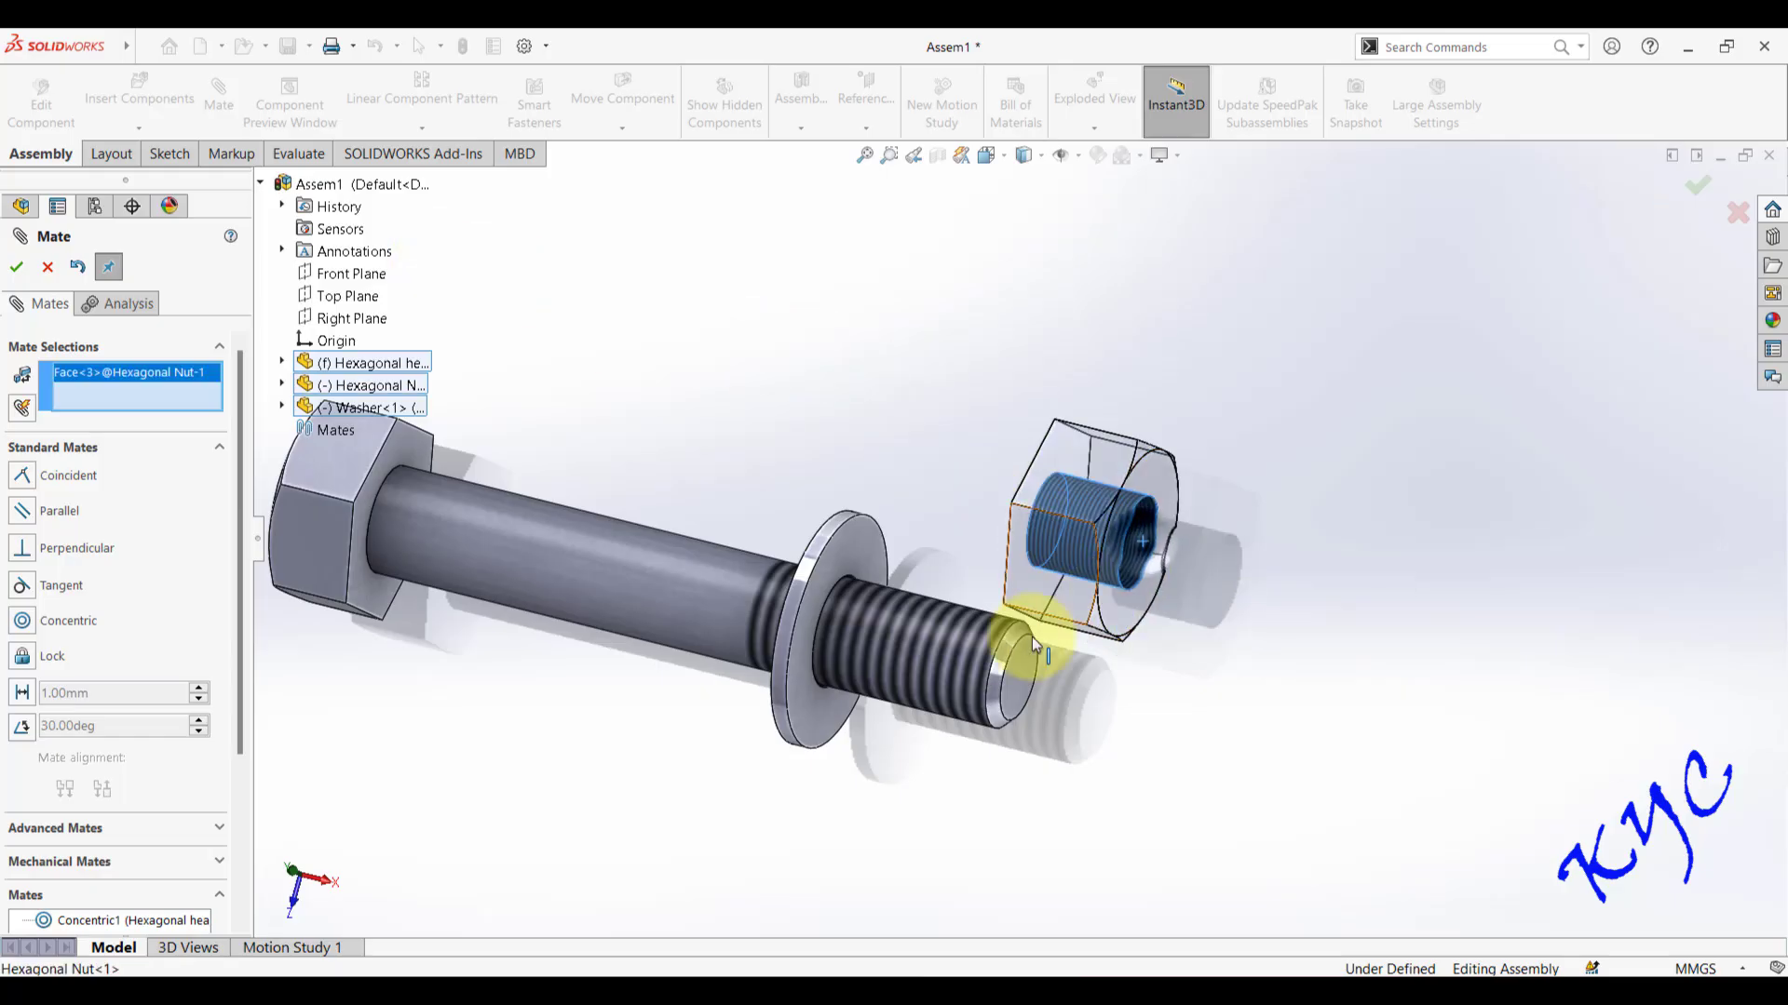
{"action": "left_click", "coordinate": [957, 658]}
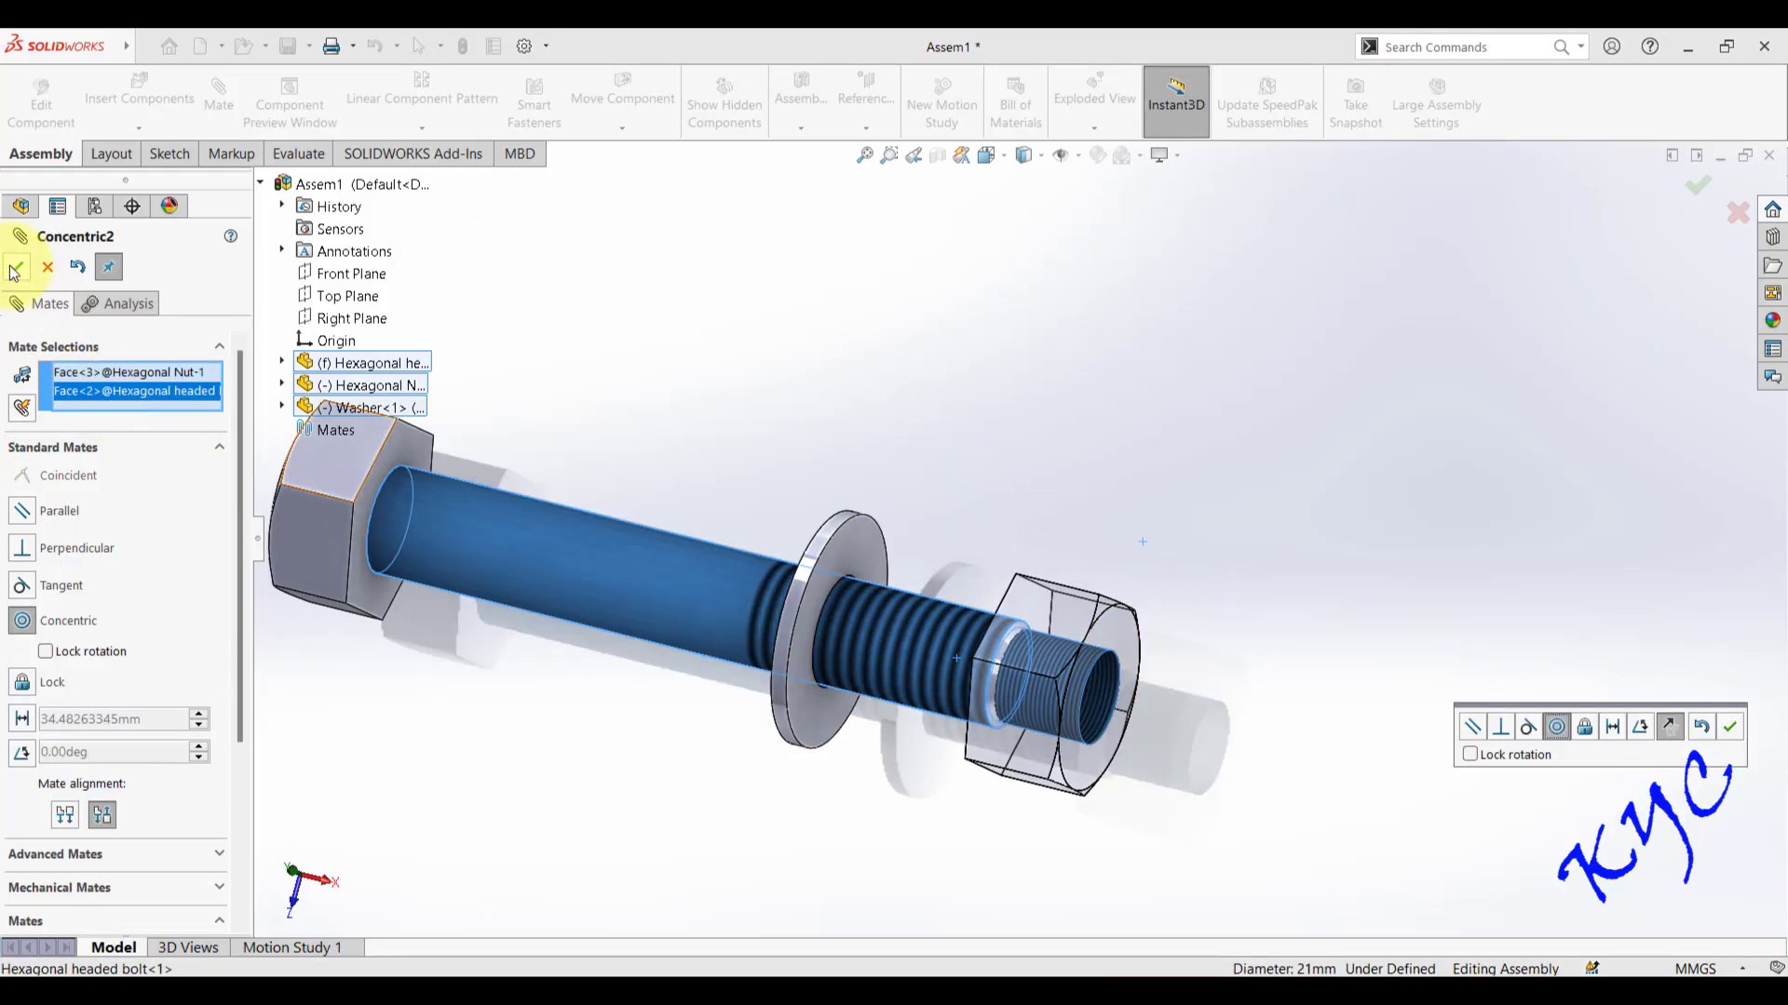
{"action": "left_click", "coordinate": [16, 268]}
- Move the nut along the bolt axis so it sits over the threaded end, outside the washer
{"action": "left_click_drag", "start_coordinate": [1021, 648], "coordinate": [935, 545]}
{"action": "scroll", "coordinate": [924, 523], "scroll_direction": "up", "scroll_amount": 3}
{"action": "middle_click_drag", "start_coordinate": [978, 508], "coordinate": [1015, 576]}
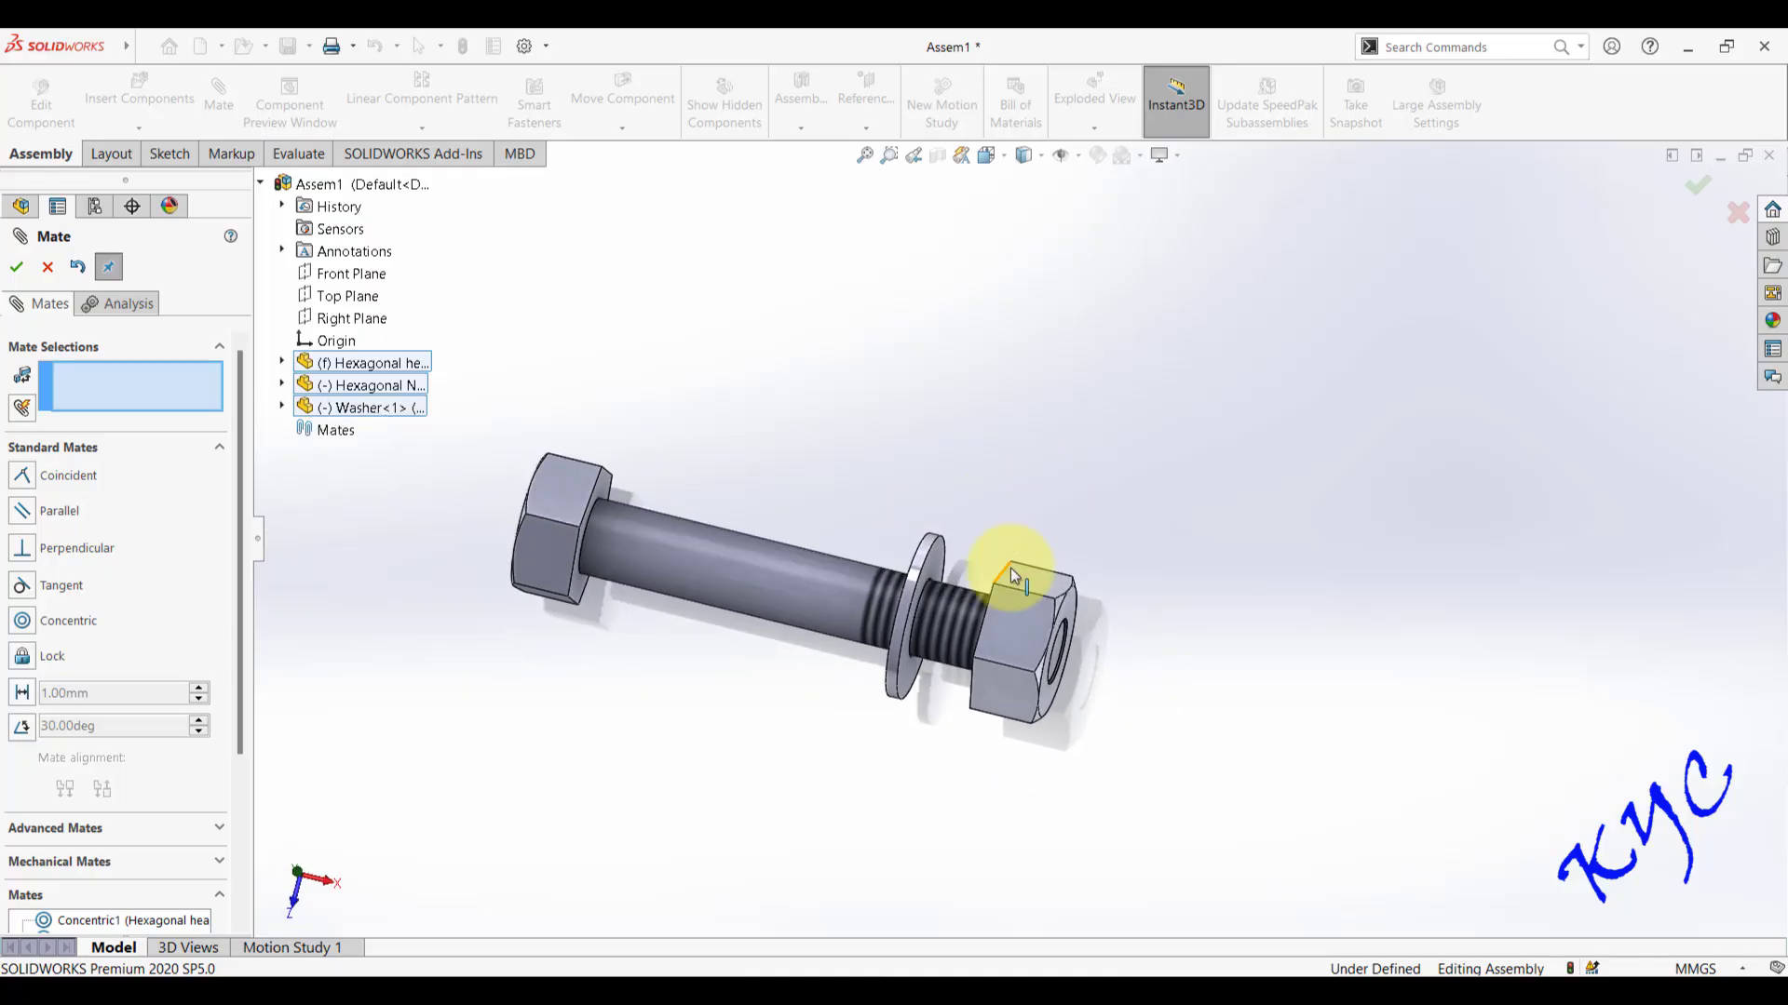
- Add a coincident mate between a side flat of the nut and a side flat of the bolt head, and slide the nut toward the washer
{"action": "left_click", "coordinate": [1024, 637]}
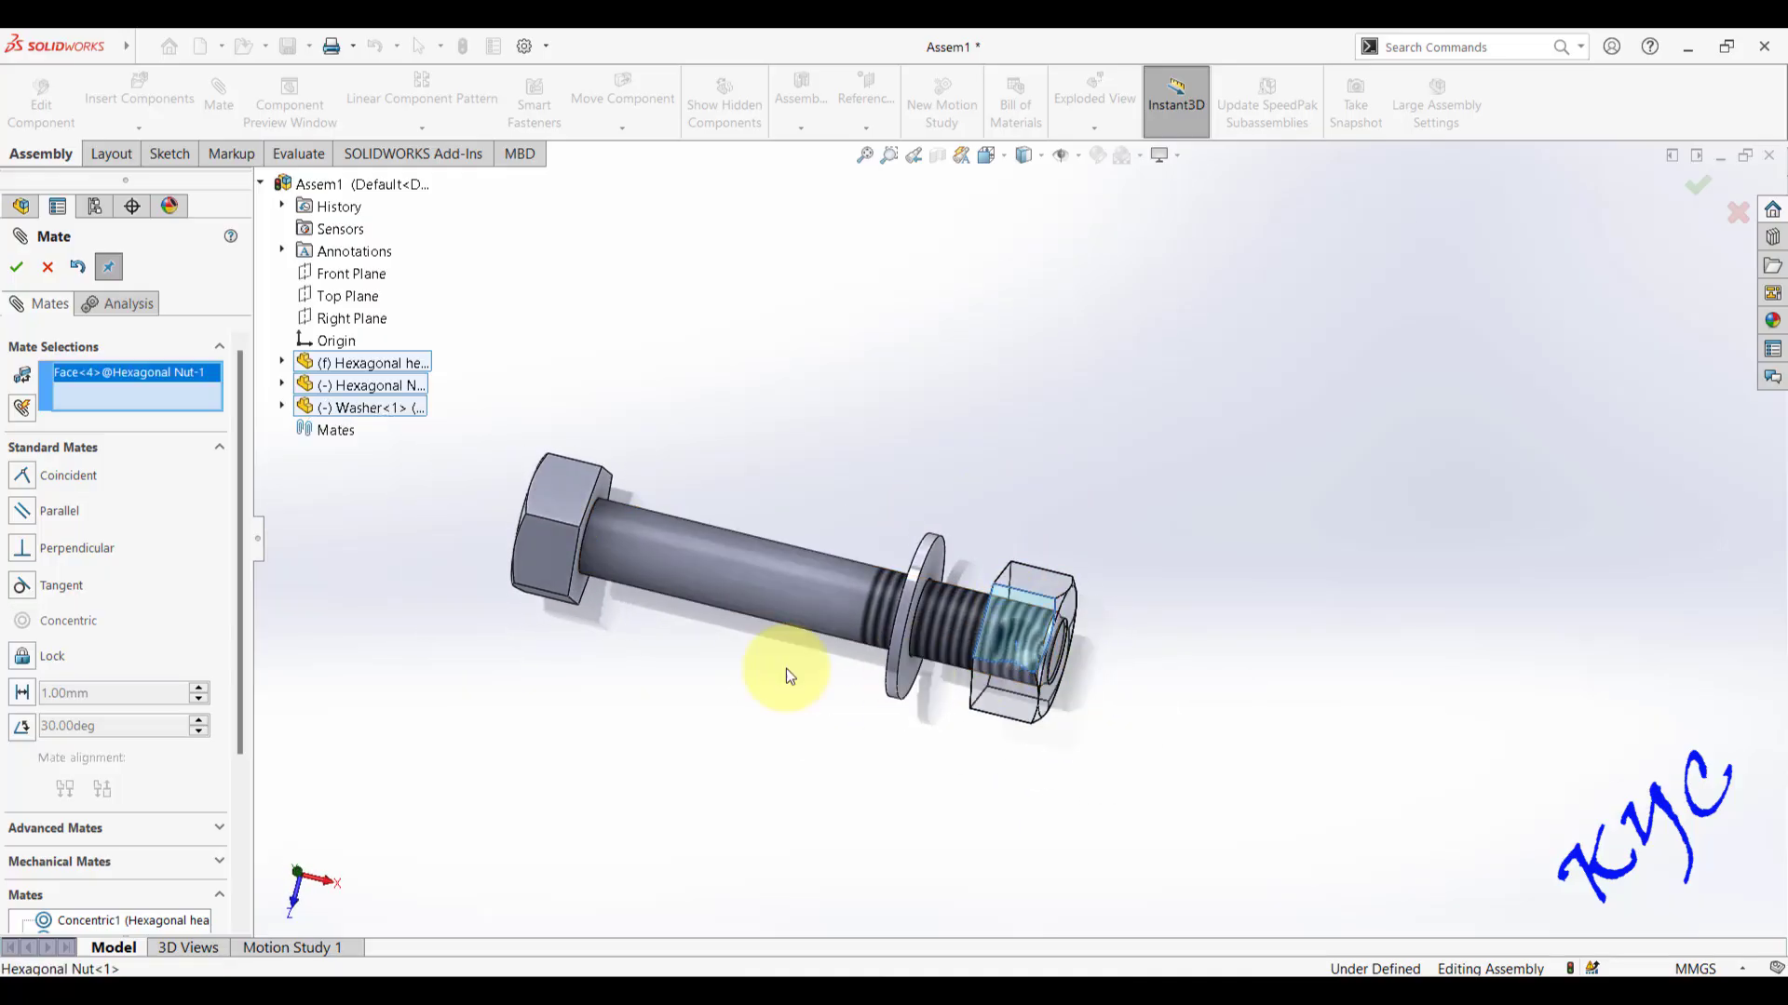
{"action": "left_click", "coordinate": [554, 577]}
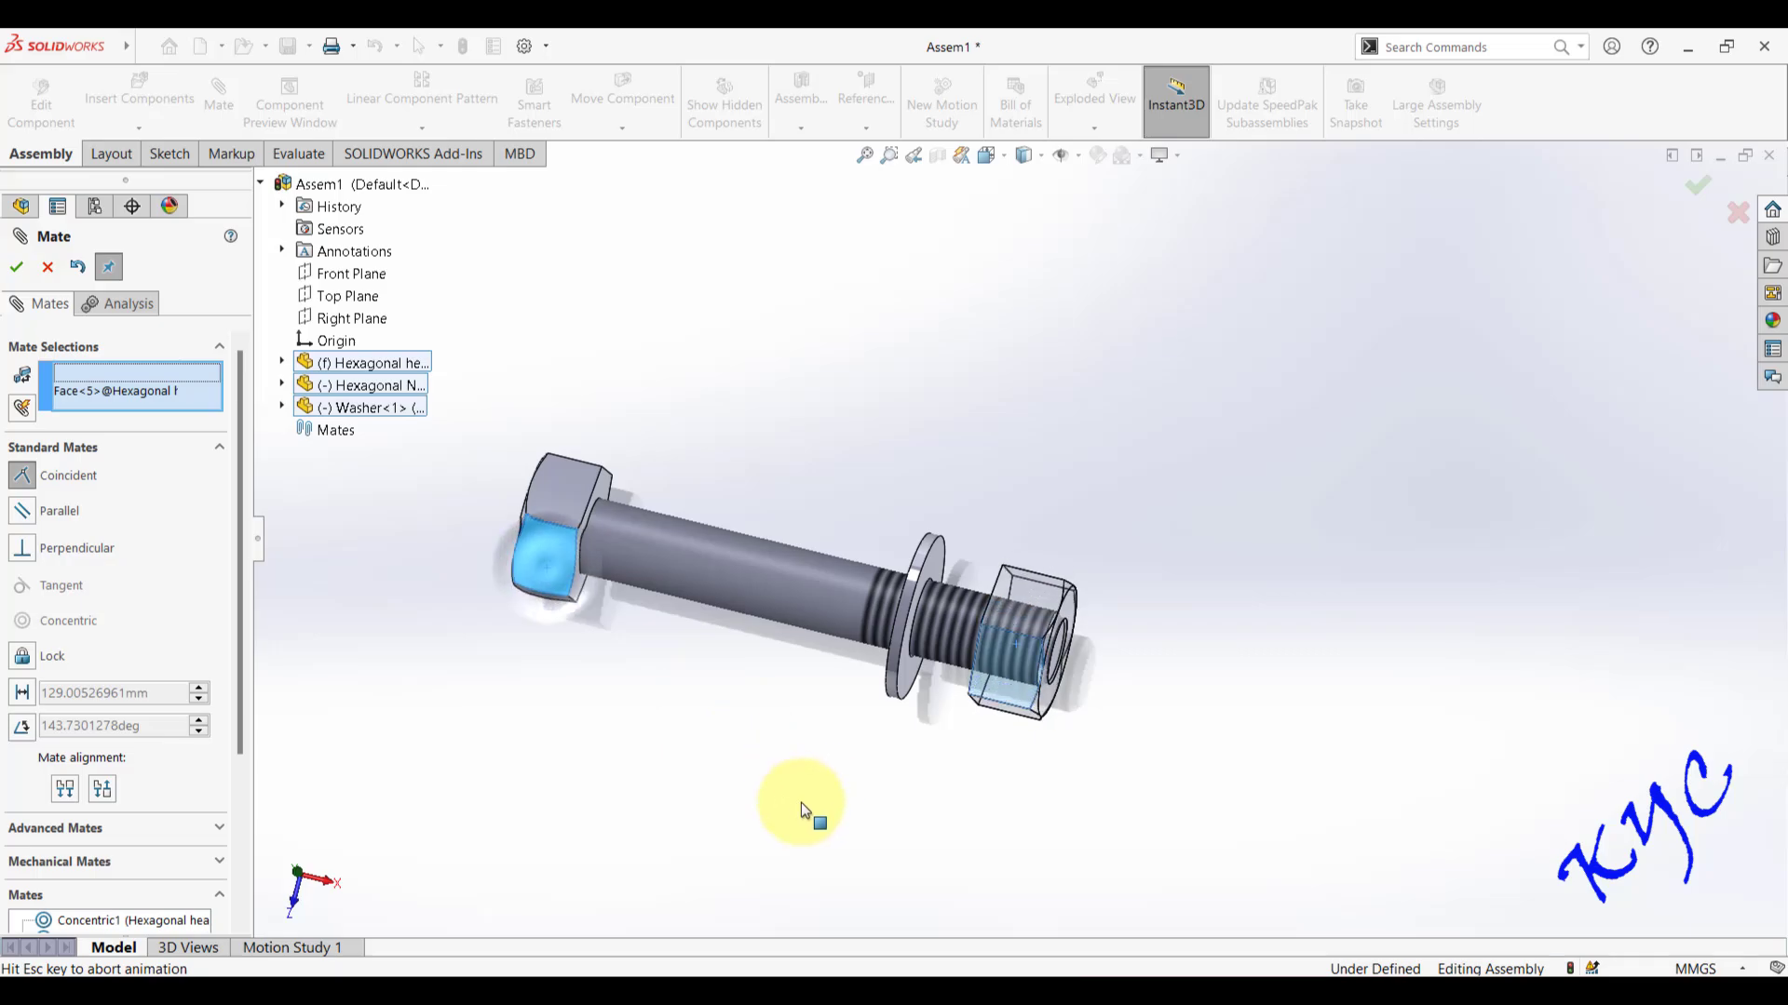
{"action": "left_click", "coordinate": [15, 270]}
{"action": "left_click_drag", "start_coordinate": [975, 688], "coordinate": [1042, 609]}
{"action": "middle_click_drag", "start_coordinate": [1165, 595], "coordinate": [1028, 623]}
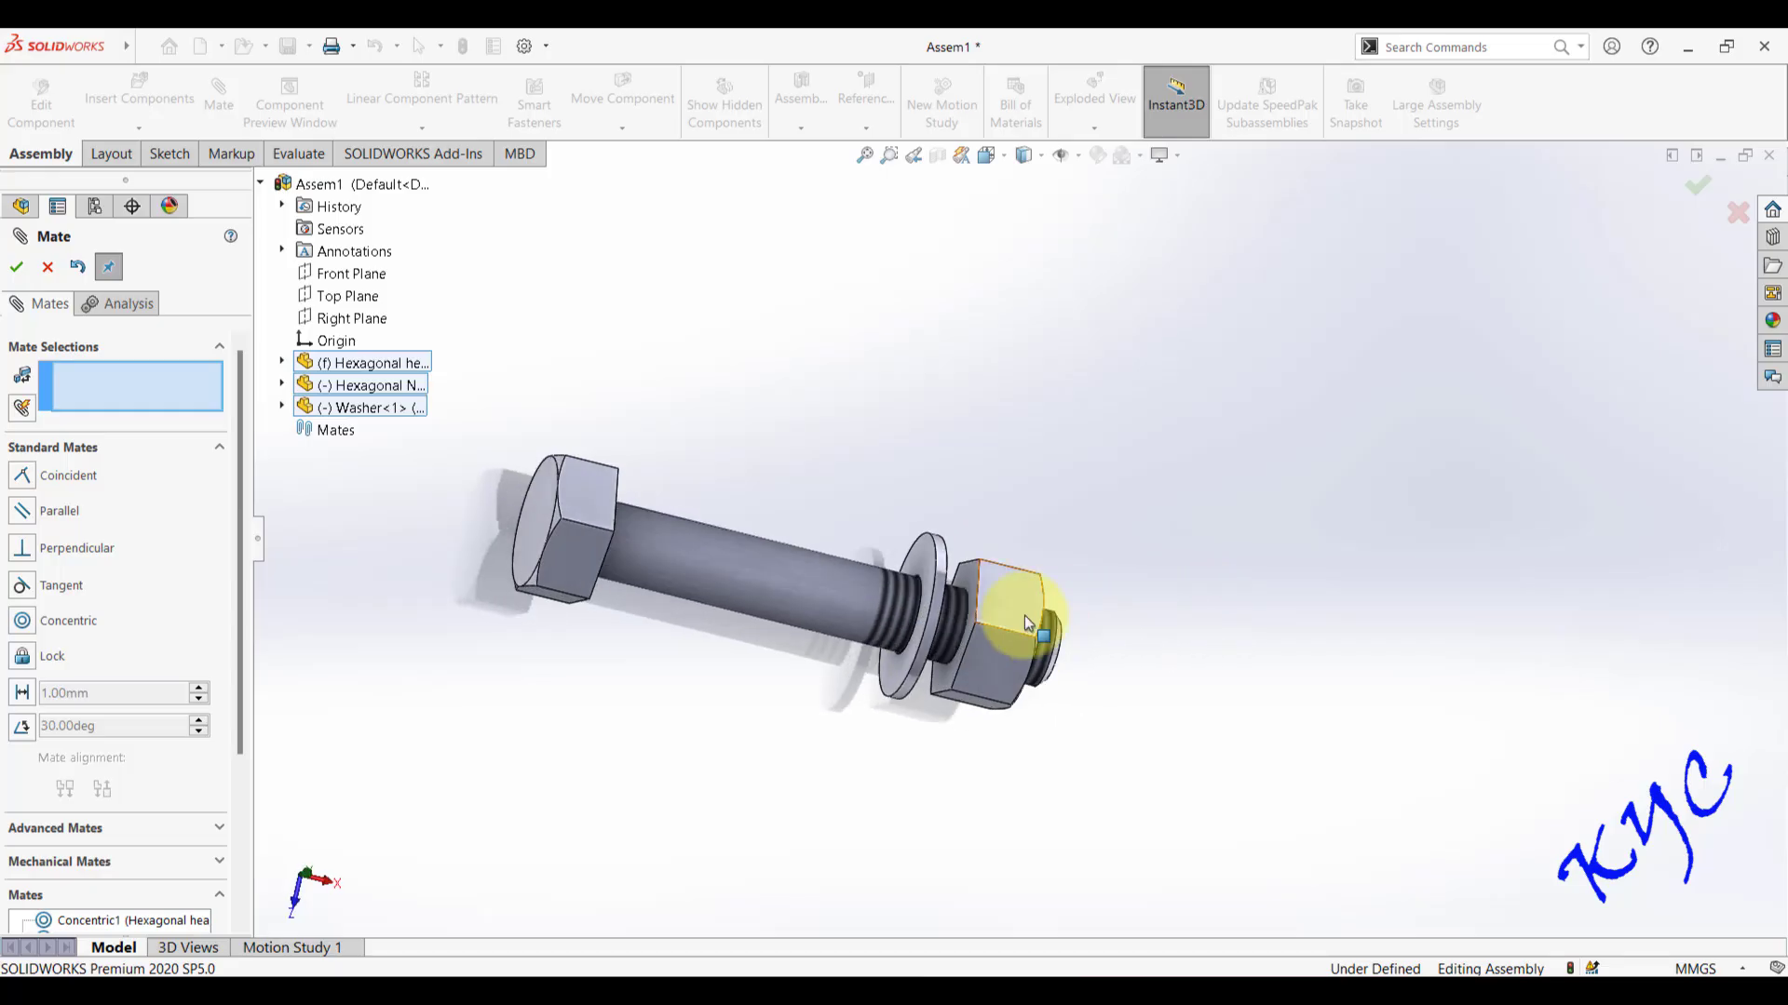
- Add a coincident mate between the nut's inner end face and the washer's facing flat side
{"action": "scroll", "coordinate": [996, 610], "scroll_direction": "down", "scroll_amount": 2}
{"action": "left_click", "coordinate": [969, 549]}
{"action": "mouse_move", "coordinate": [1065, 548]}
{"action": "middle_mouse_down"}
{"action": "mouse_move", "coordinate": [1152, 505]}
{"action": "mouse_move", "coordinate": [1073, 522]}
{"action": "middle_mouse_up"}
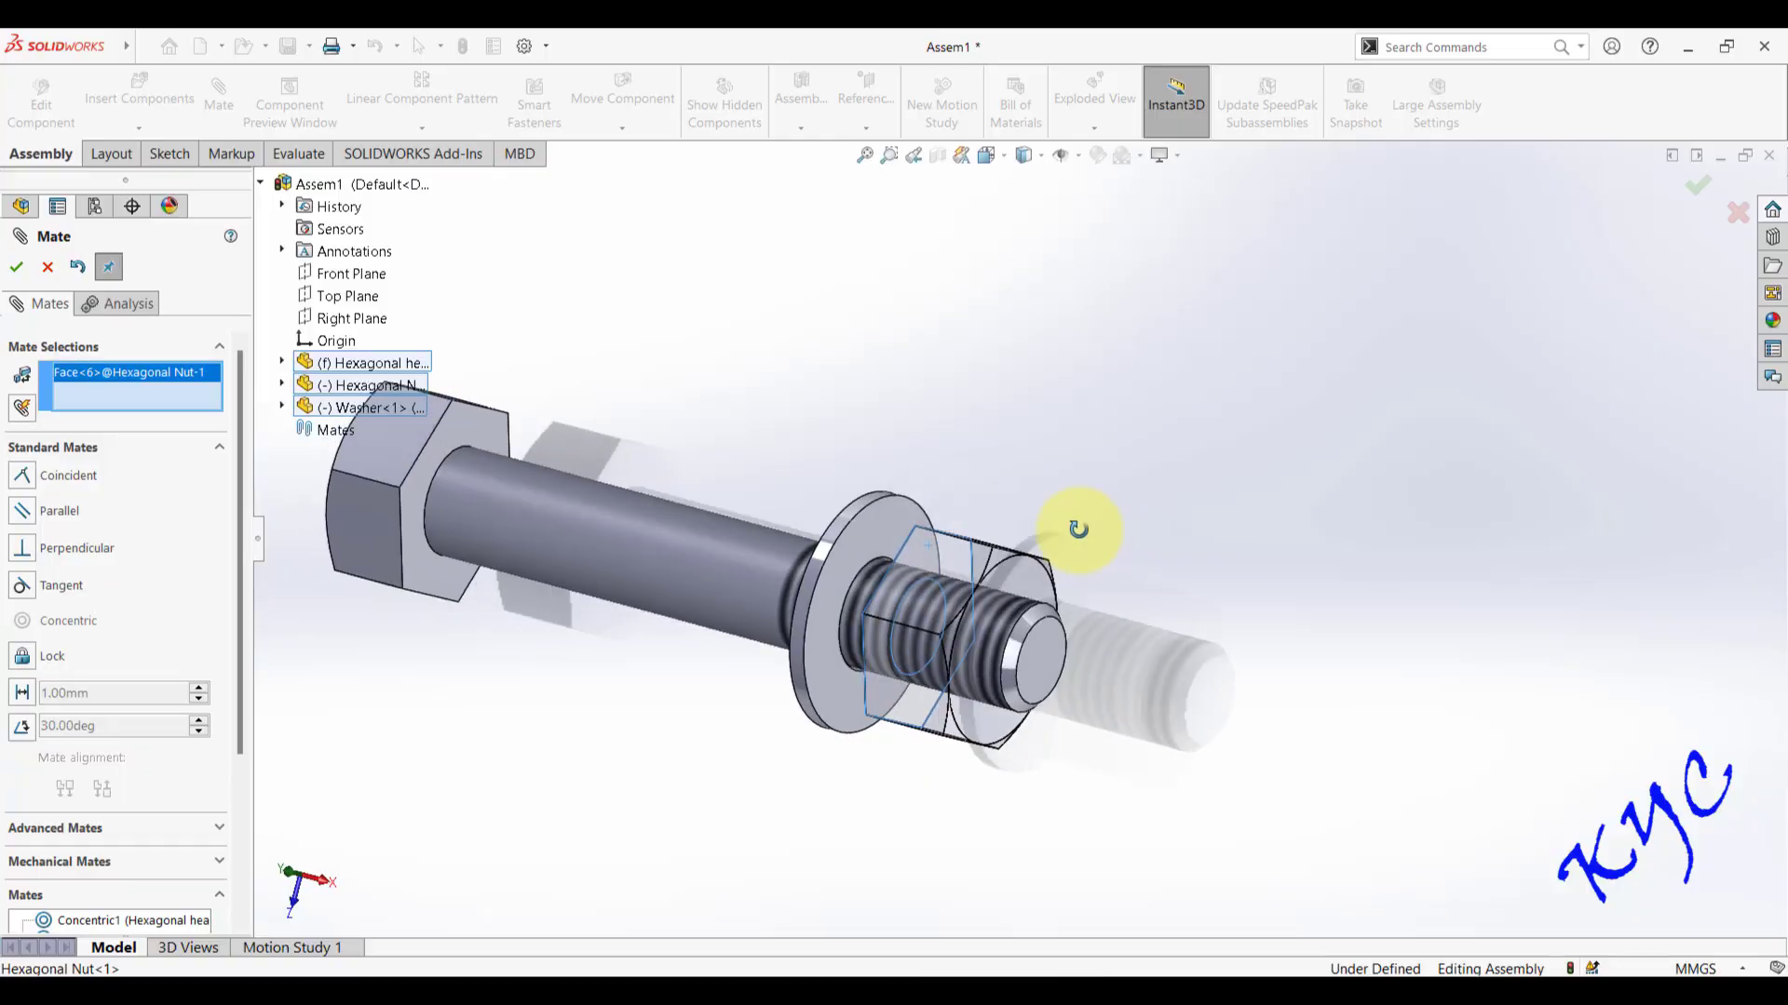
{"action": "left_click", "coordinate": [831, 663]}
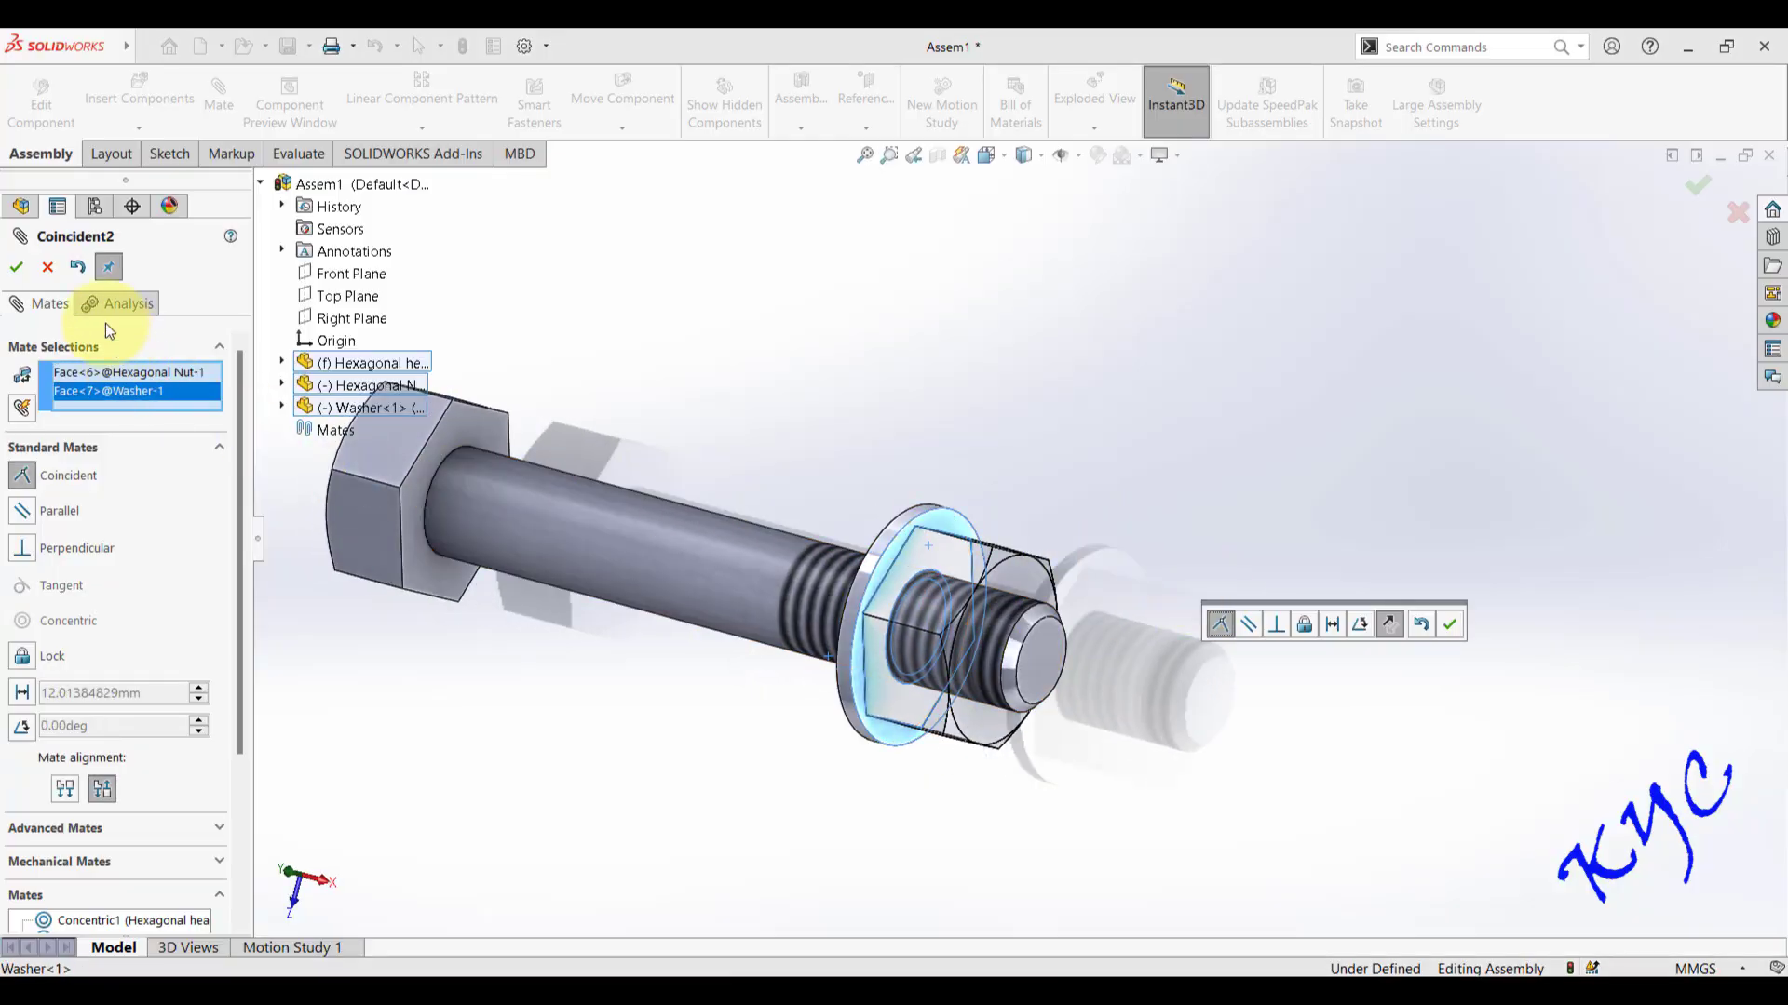
{"action": "left_click", "coordinate": [16, 267]}
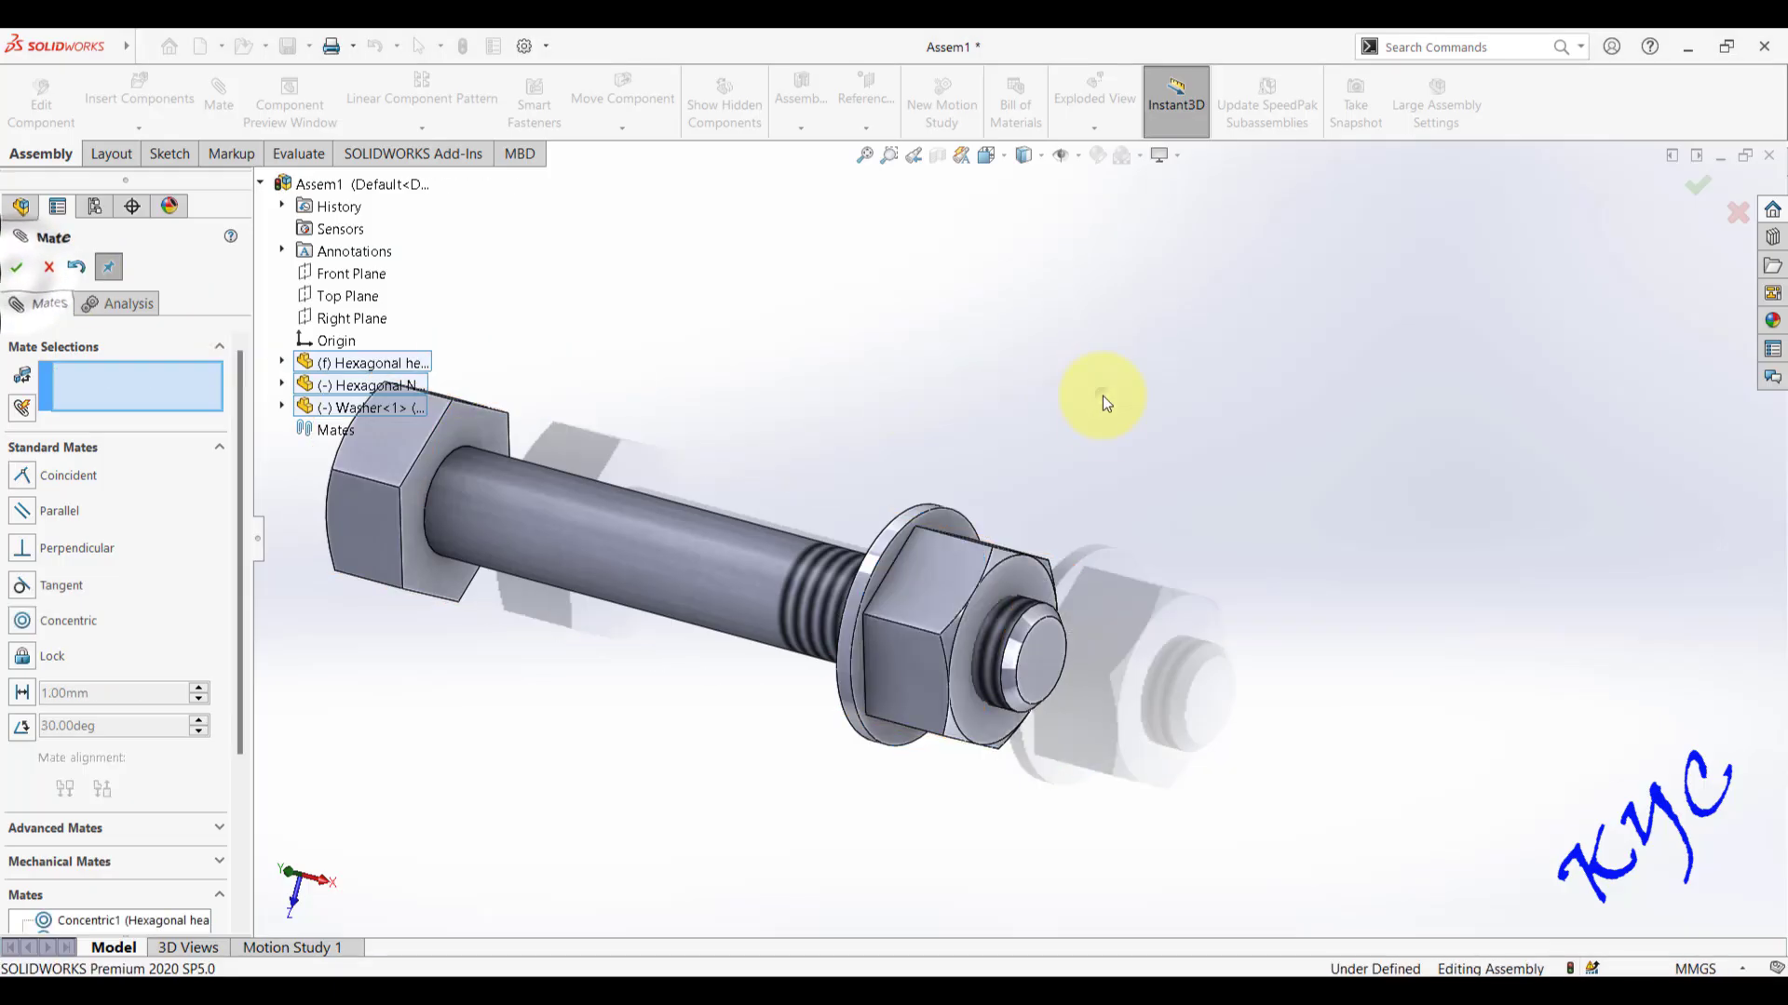
- Slide the mated nut and washer together along the bolt thread and inspect the assembly from several angles
{"action": "scroll", "coordinate": [1188, 527], "scroll_direction": "up", "scroll_amount": 3}
{"action": "middle_click_drag", "start_coordinate": [1188, 527], "coordinate": [1199, 554]}
{"action": "left_click_drag", "start_coordinate": [1026, 625], "coordinate": [969, 654]}
{"action": "middle_click_drag", "start_coordinate": [1105, 574], "coordinate": [1175, 572]}
{"action": "scroll", "coordinate": [1046, 522], "scroll_direction": "down", "scroll_amount": 3}
{"action": "middle_click_drag", "start_coordinate": [1121, 495], "coordinate": [1081, 494]}
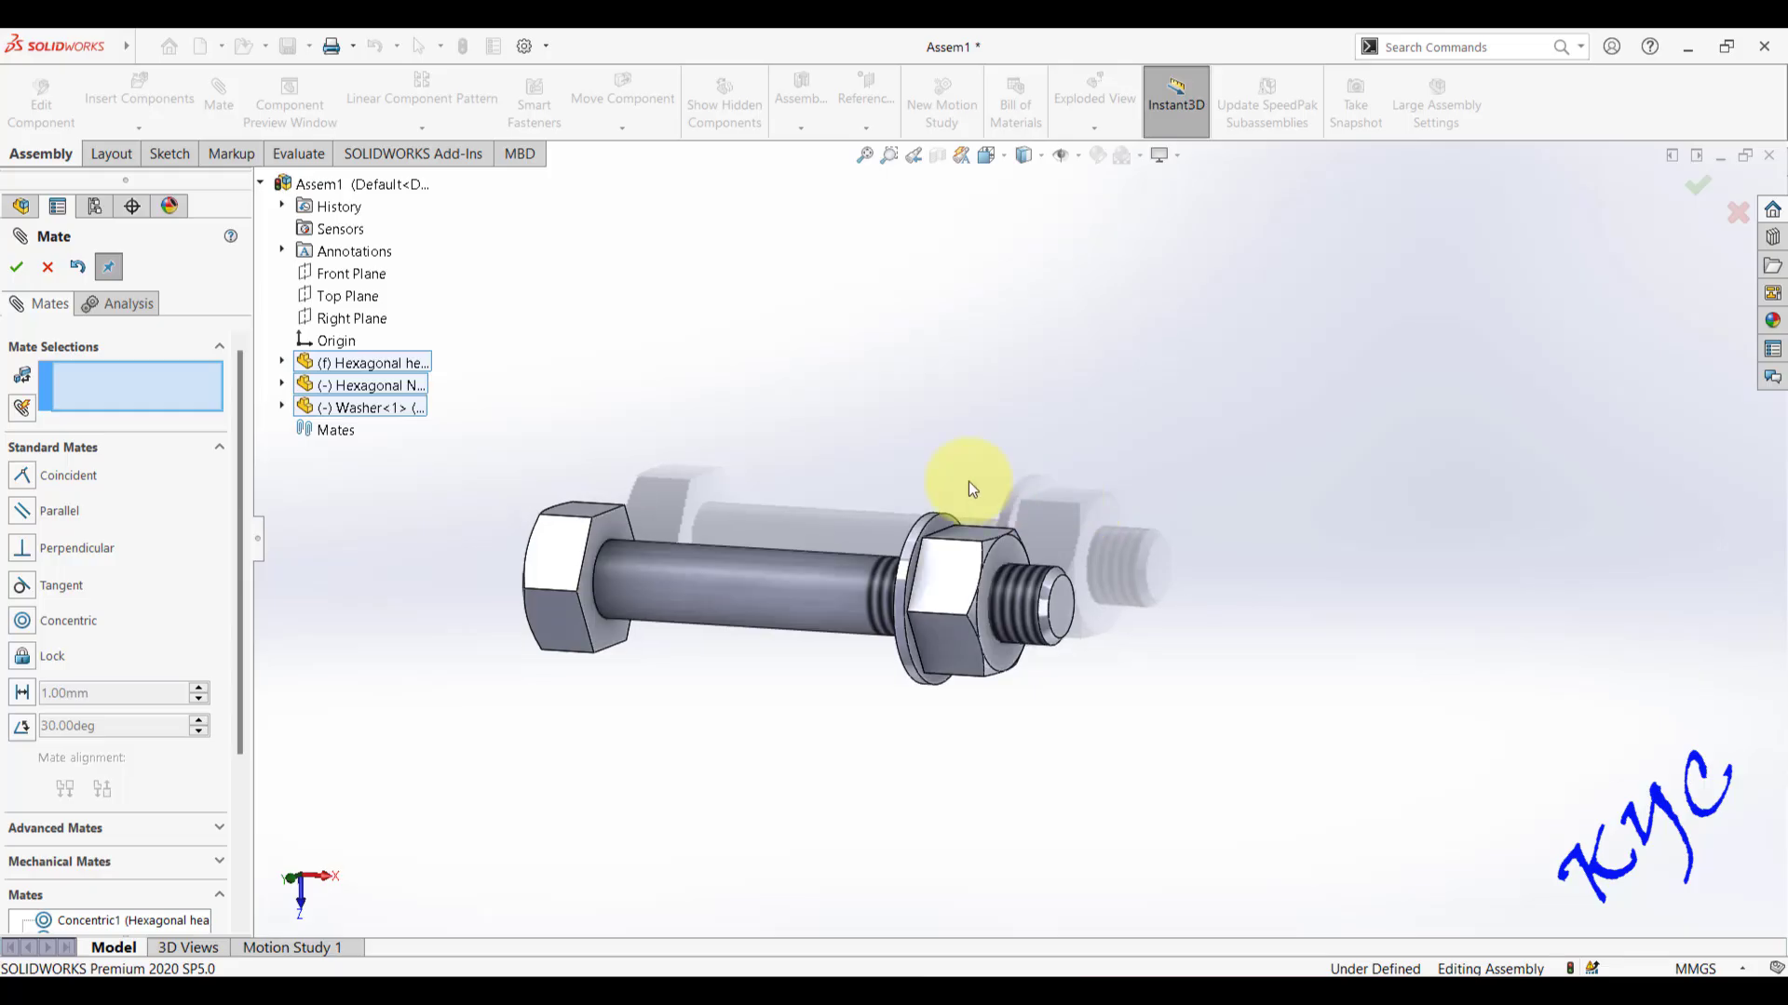
{"action": "middle_click_drag", "start_coordinate": [1212, 500], "coordinate": [869, 511]}
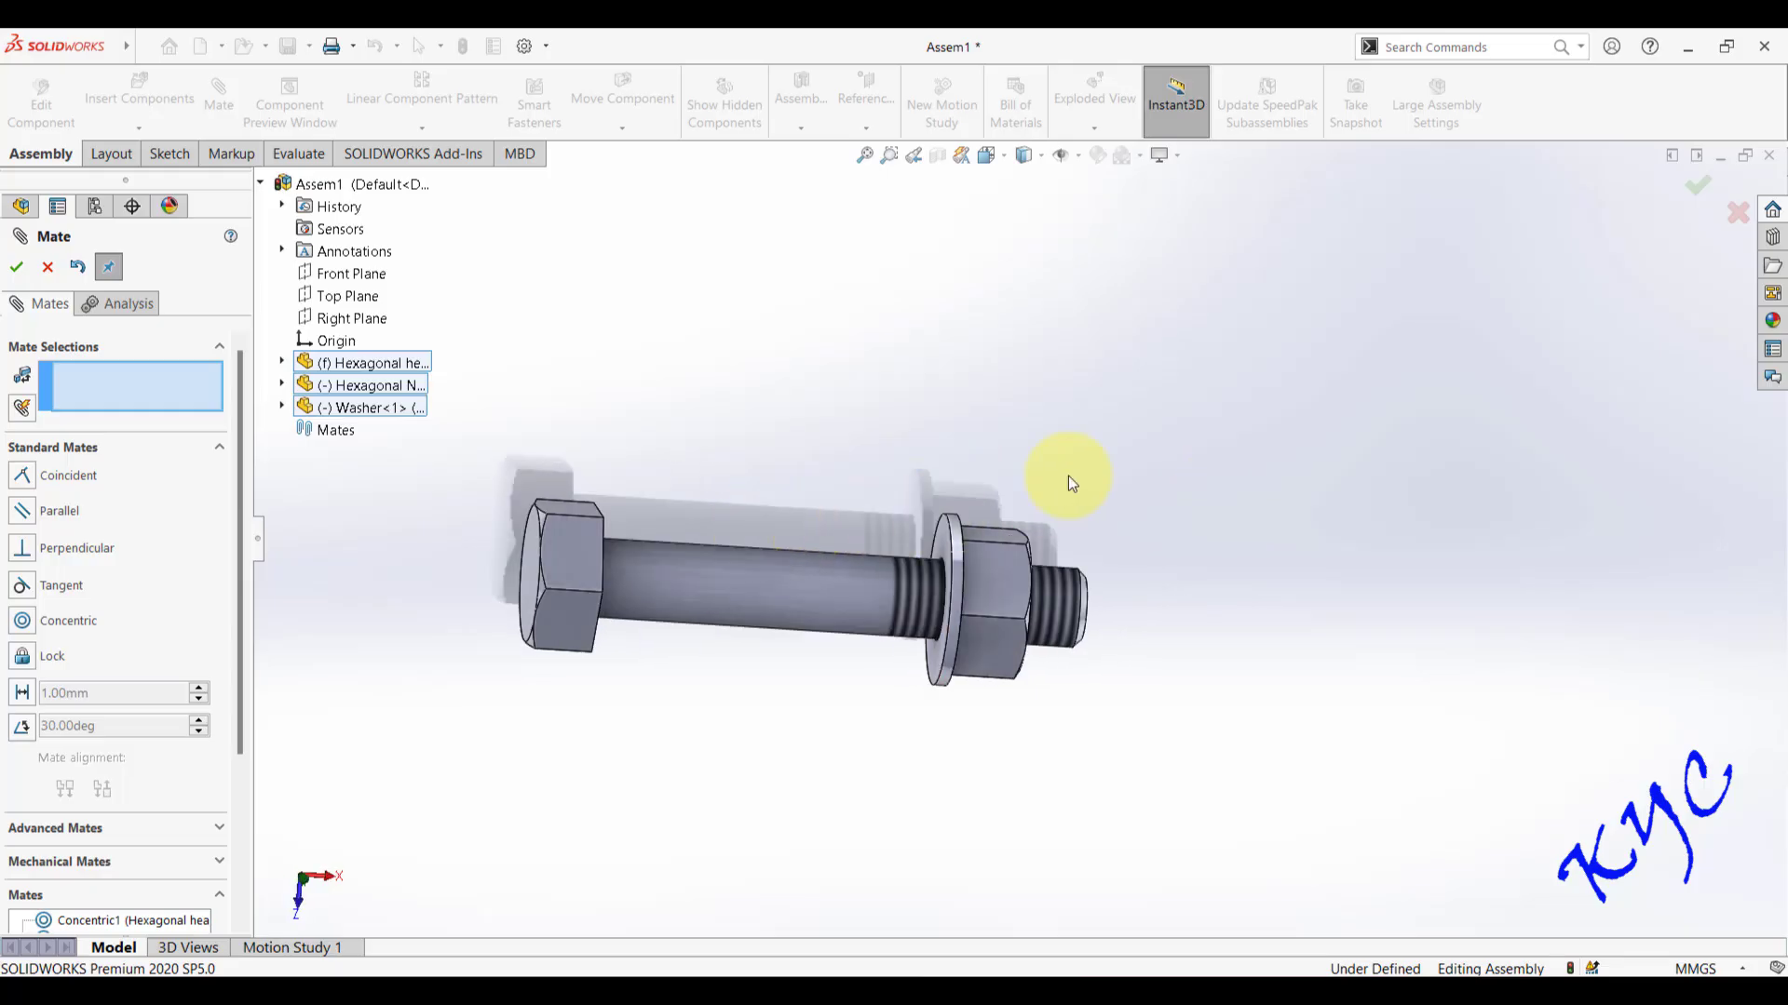
{"action": "middle_click_drag", "start_coordinate": [1069, 478], "coordinate": [654, 487]}
{"action": "middle_click_drag", "start_coordinate": [1248, 560], "coordinate": [661, 527]}
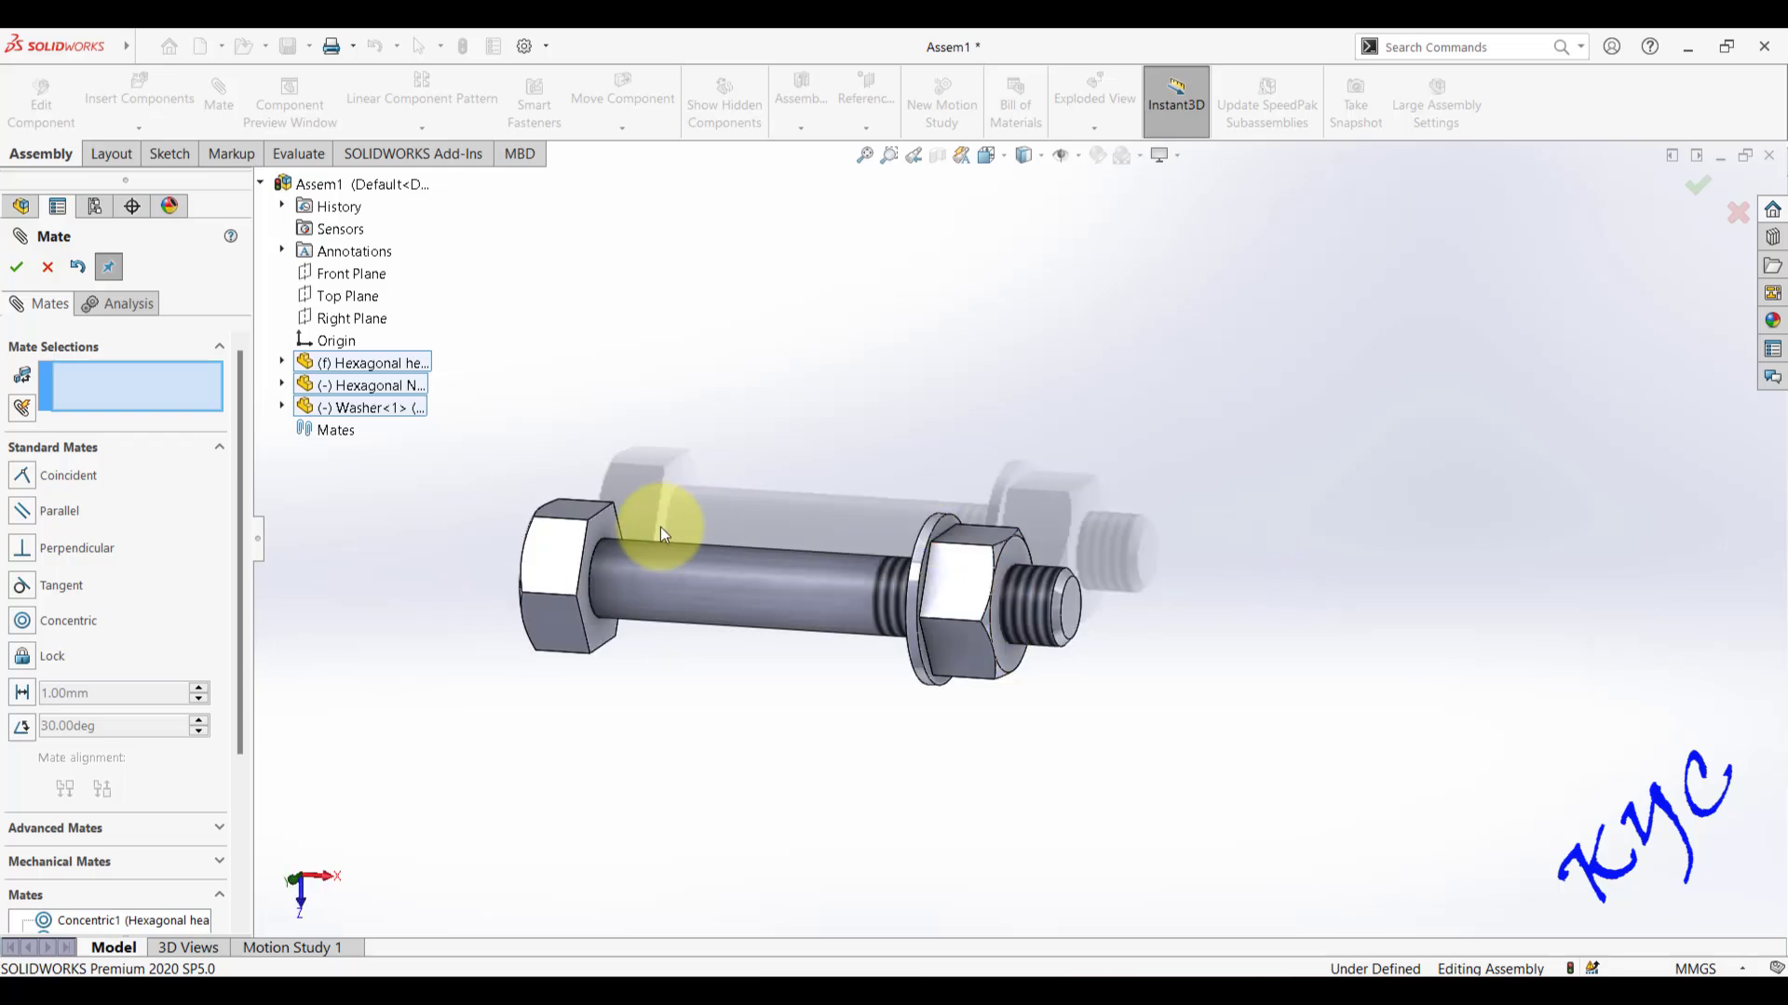
{"action": "left_click", "coordinate": [612, 527]}
{"action": "middle_click_drag", "start_coordinate": [758, 454], "coordinate": [944, 551]}
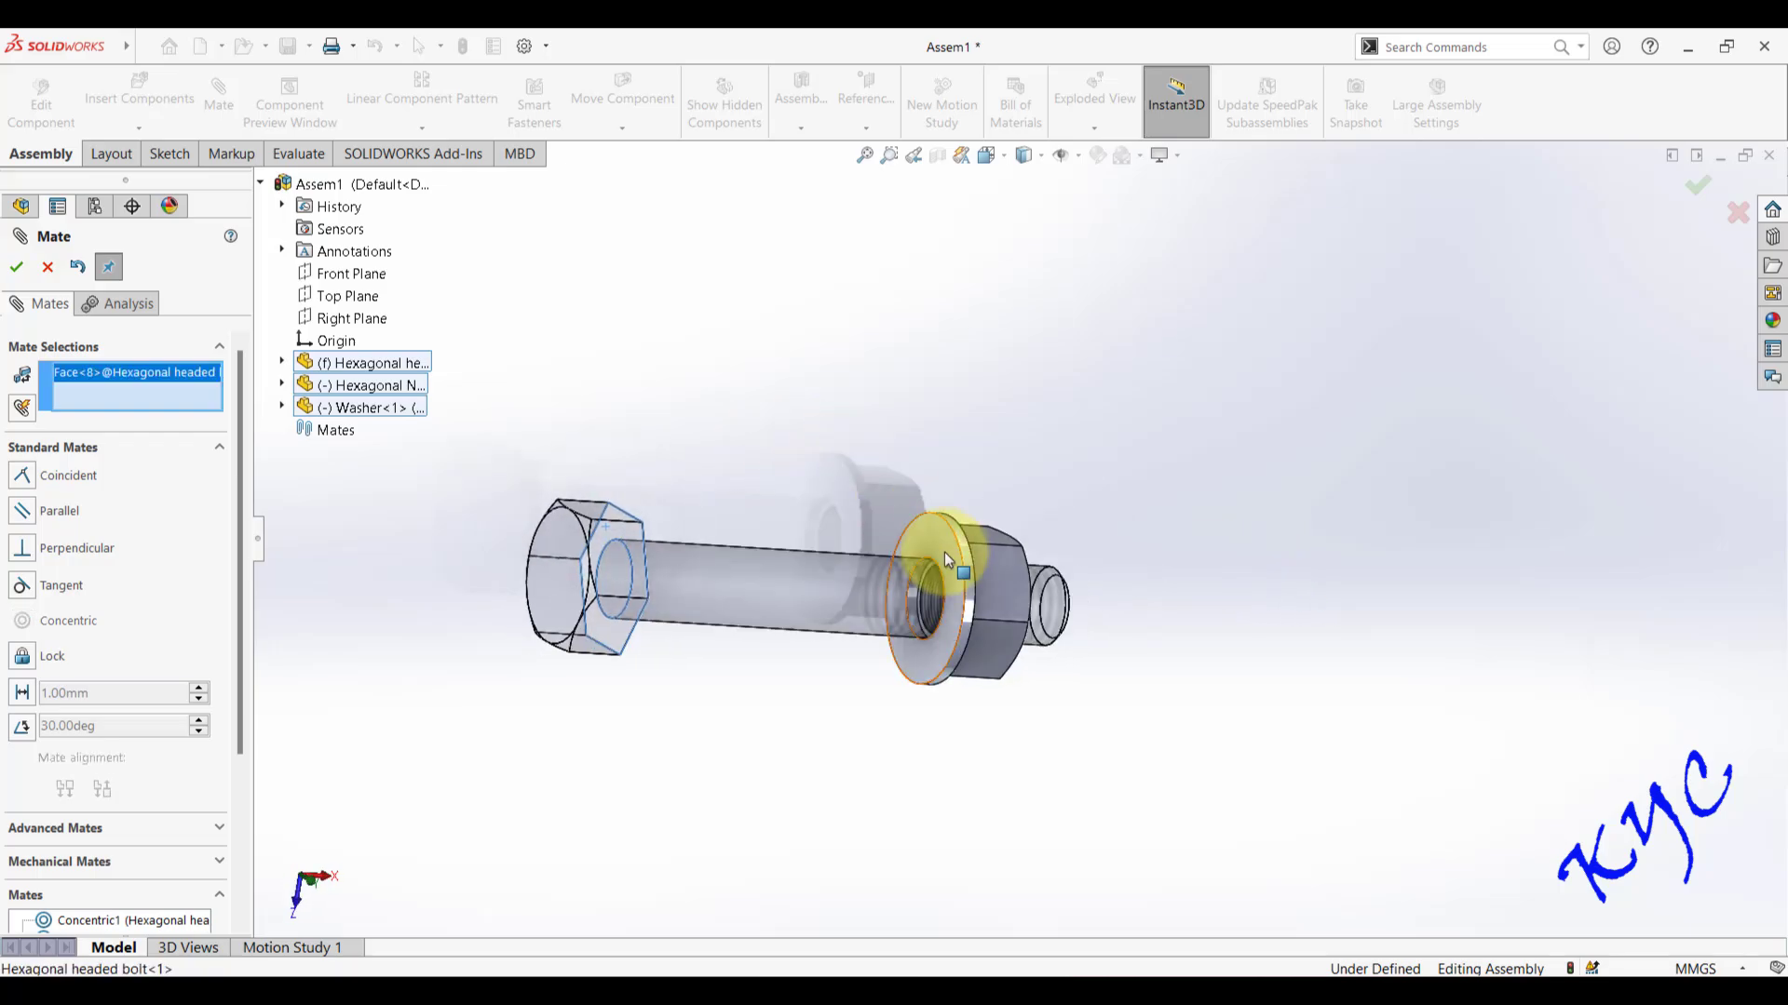
{"action": "left_click", "coordinate": [894, 570]}
{"action": "left_click", "coordinate": [22, 693]}
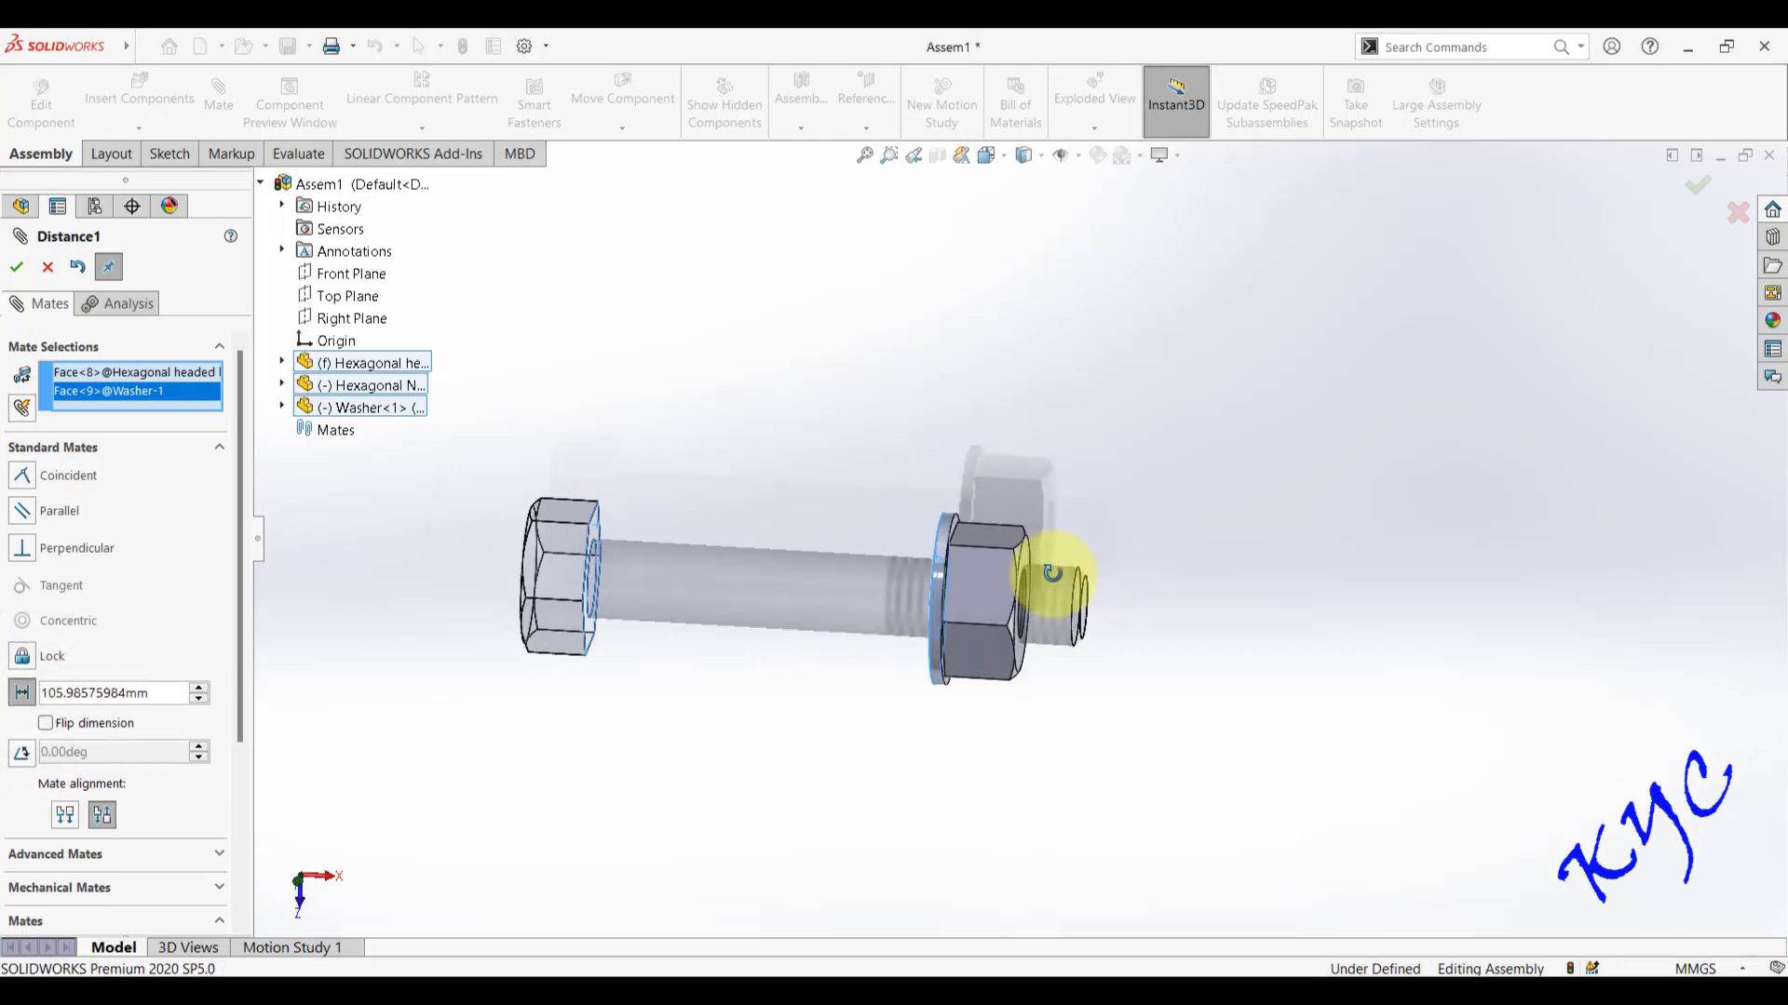
{"action": "left_click", "coordinate": [160, 695]}
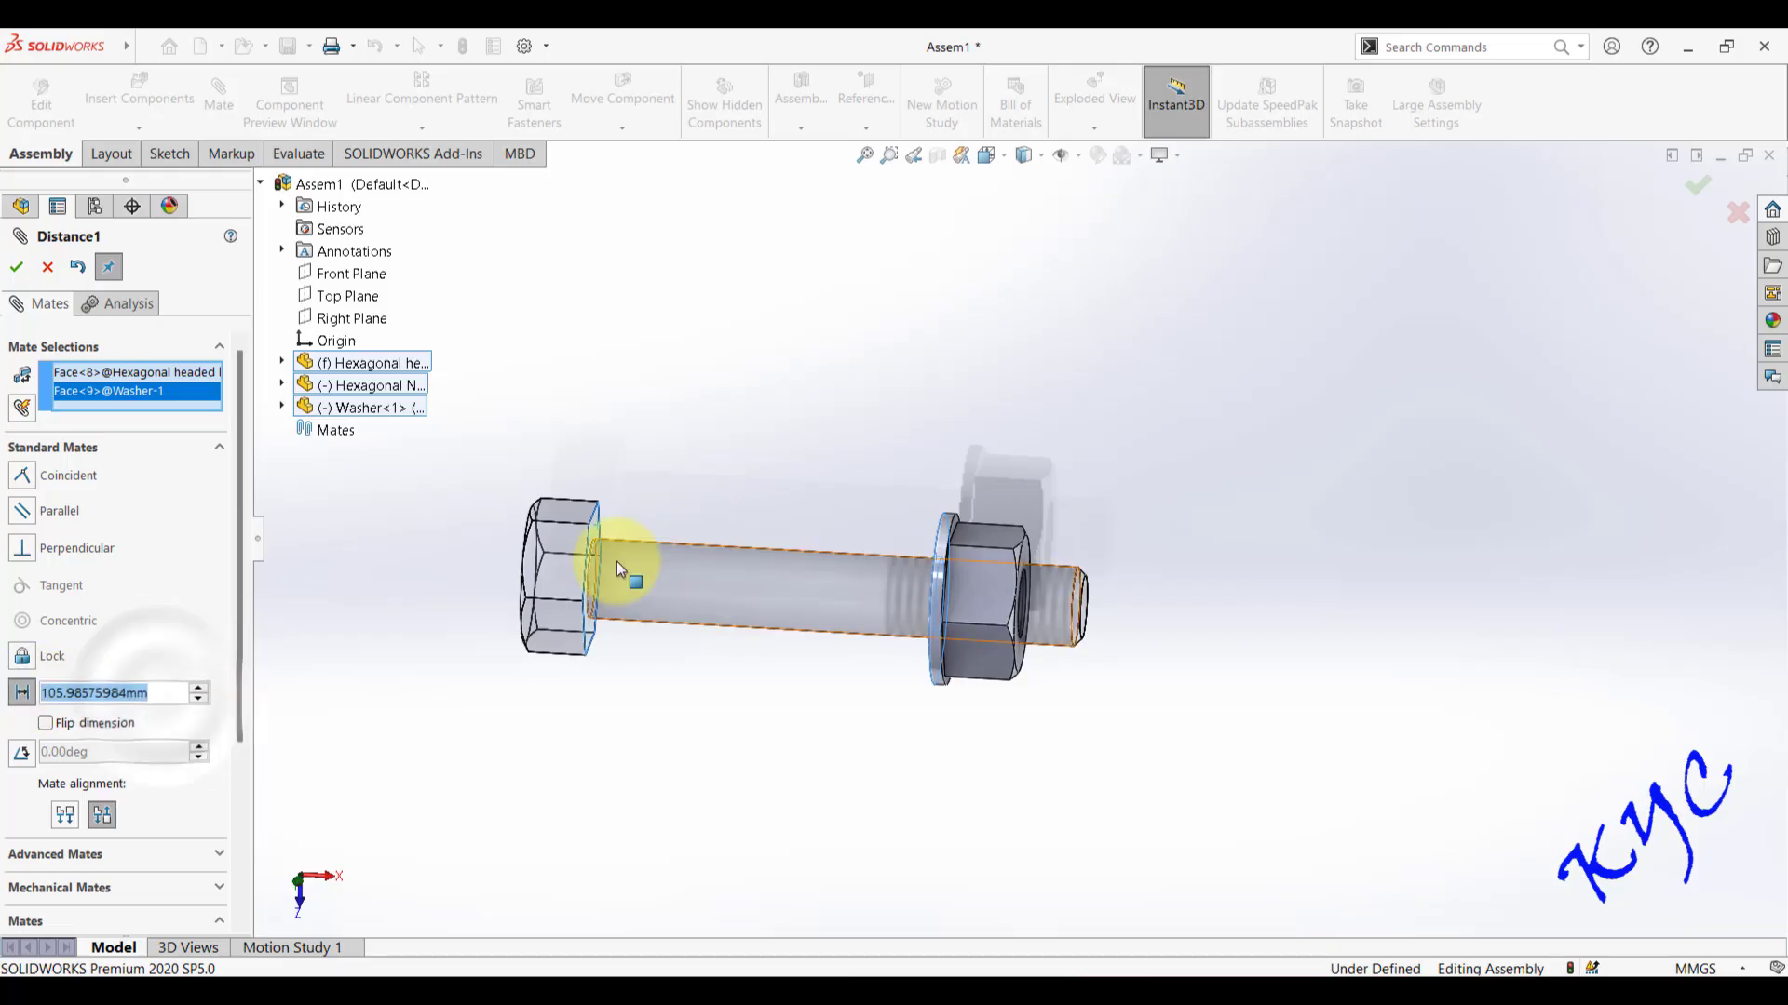
{"action": "left_click", "coordinate": [47, 267]}
- Slide the mated nut and washer along the bolt's threaded end, leaving a short length of thread protruding past the nut
{"action": "middle_click_drag", "start_coordinate": [879, 347], "coordinate": [1002, 518]}
{"action": "left_click_drag", "start_coordinate": [1024, 559], "coordinate": [1037, 577]}
{"action": "left_click", "coordinate": [1258, 467]}
{"action": "mouse_move", "coordinate": [996, 600]}
{"action": "left_mouse_down"}
{"action": "mouse_move", "coordinate": [766, 574]}
{"action": "mouse_move", "coordinate": [1002, 601]}
{"action": "left_mouse_up"}
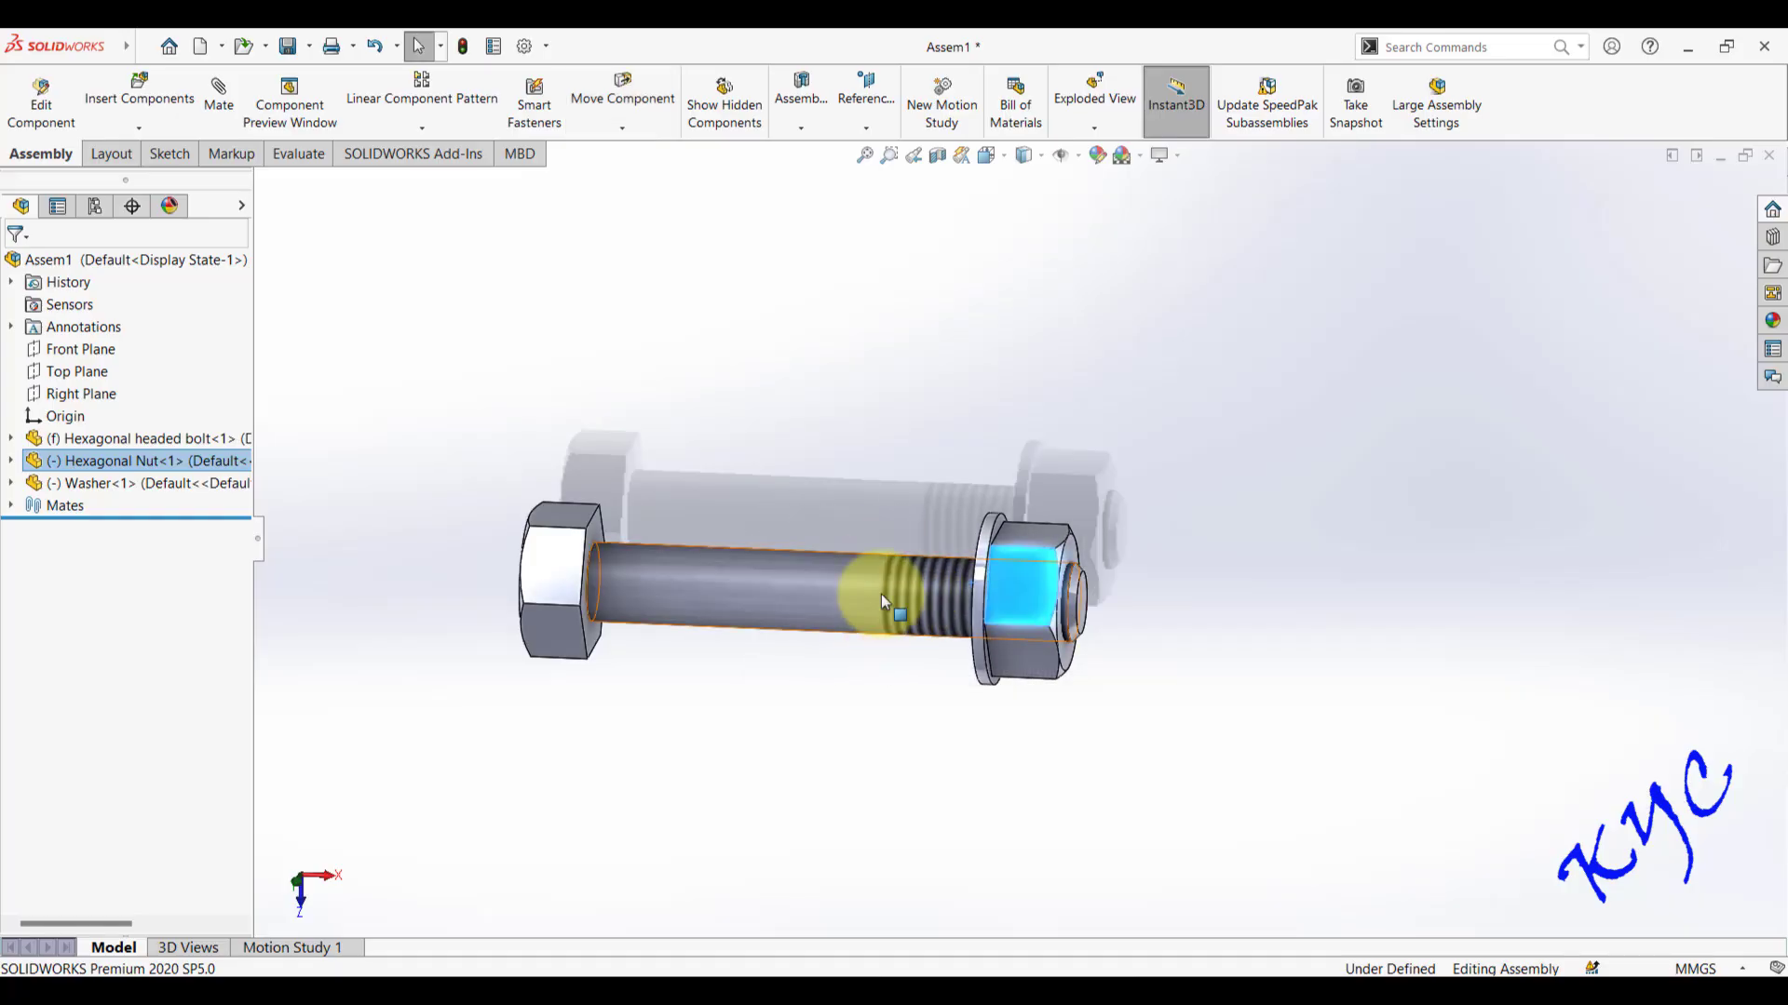
{"action": "left_click_drag", "start_coordinate": [1013, 585], "coordinate": [965, 596]}
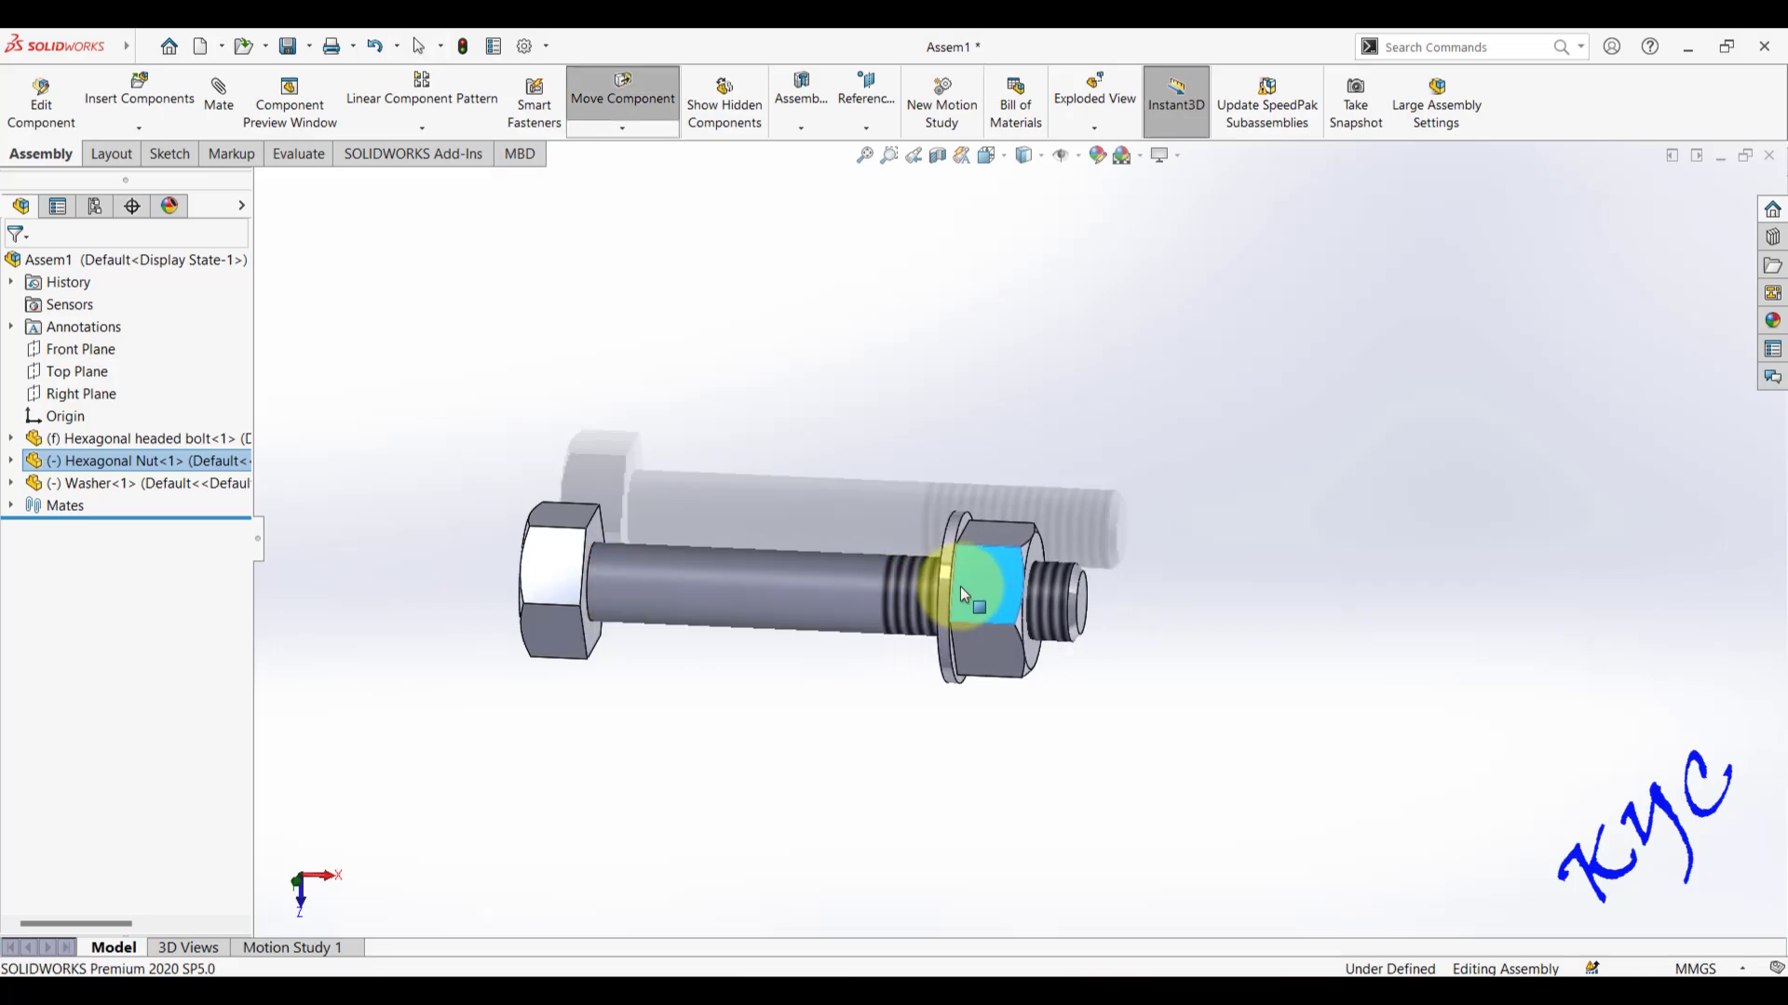
{"action": "left_click", "coordinate": [1269, 494]}
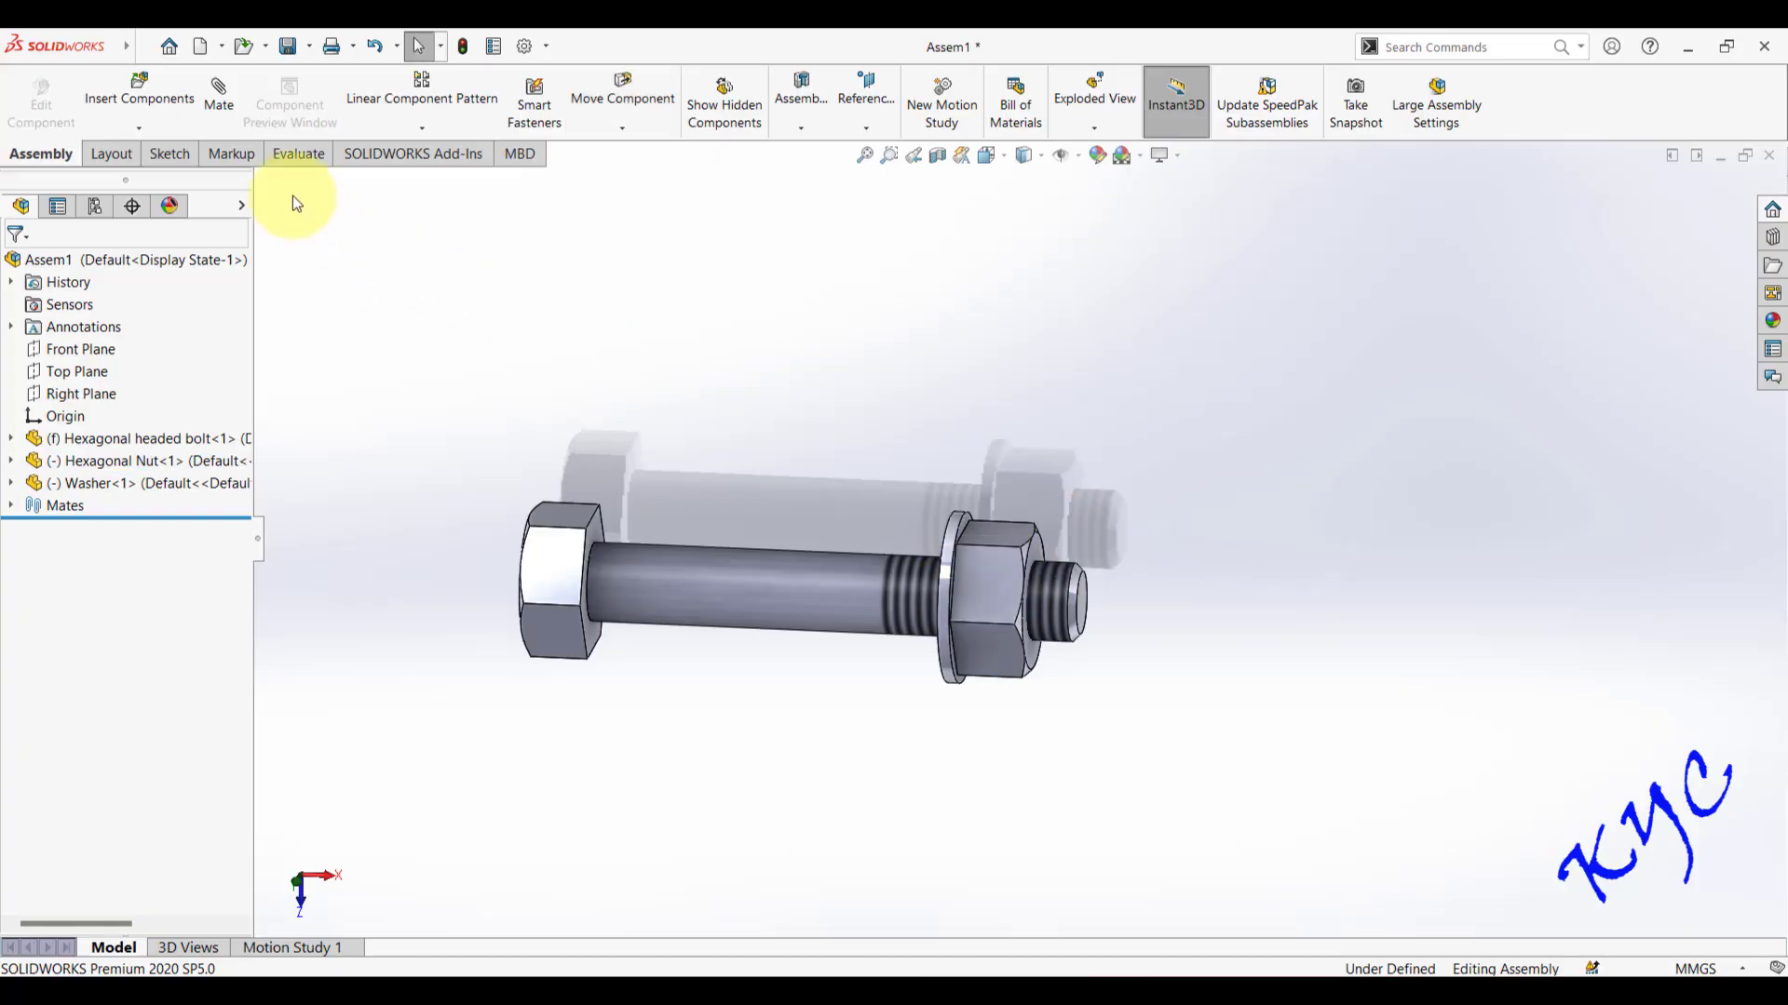
- Save the assembly as "Hexagonal Headed bolt and nut assembly" in the Hexagonal Bolt and Nut assembly folder
{"action": "left_click", "coordinate": [292, 44]}
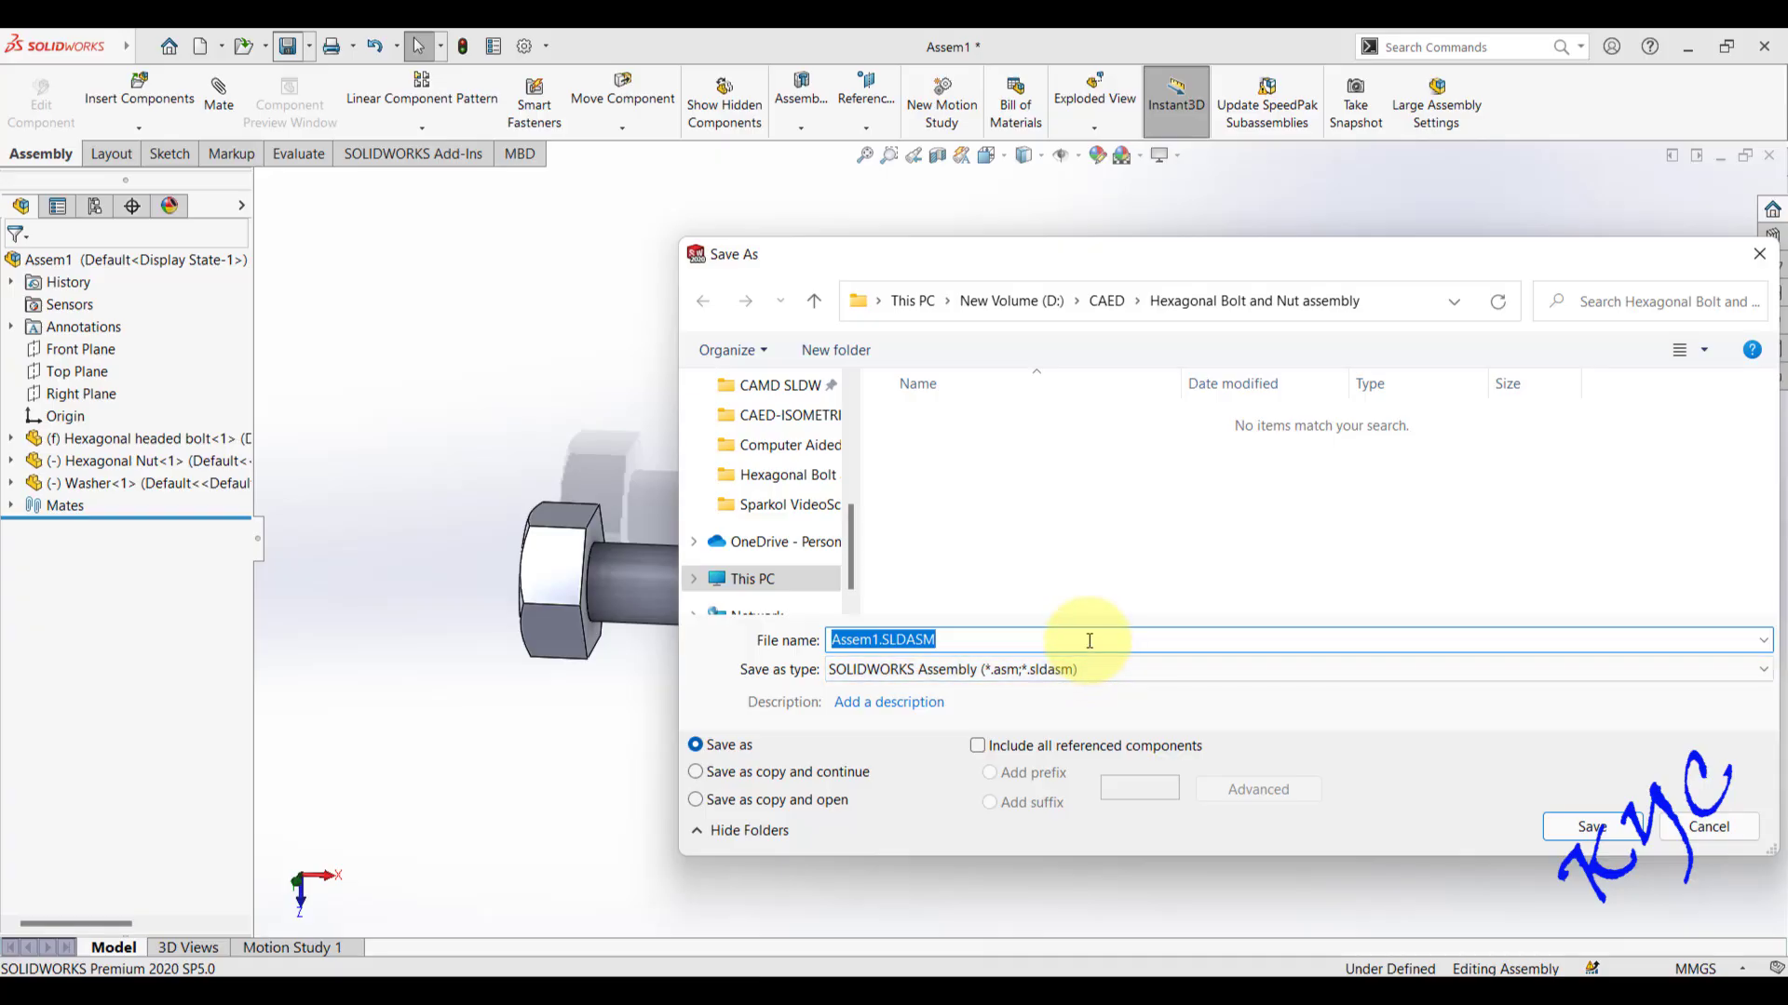
{"action": "type", "text": "Hexao"}
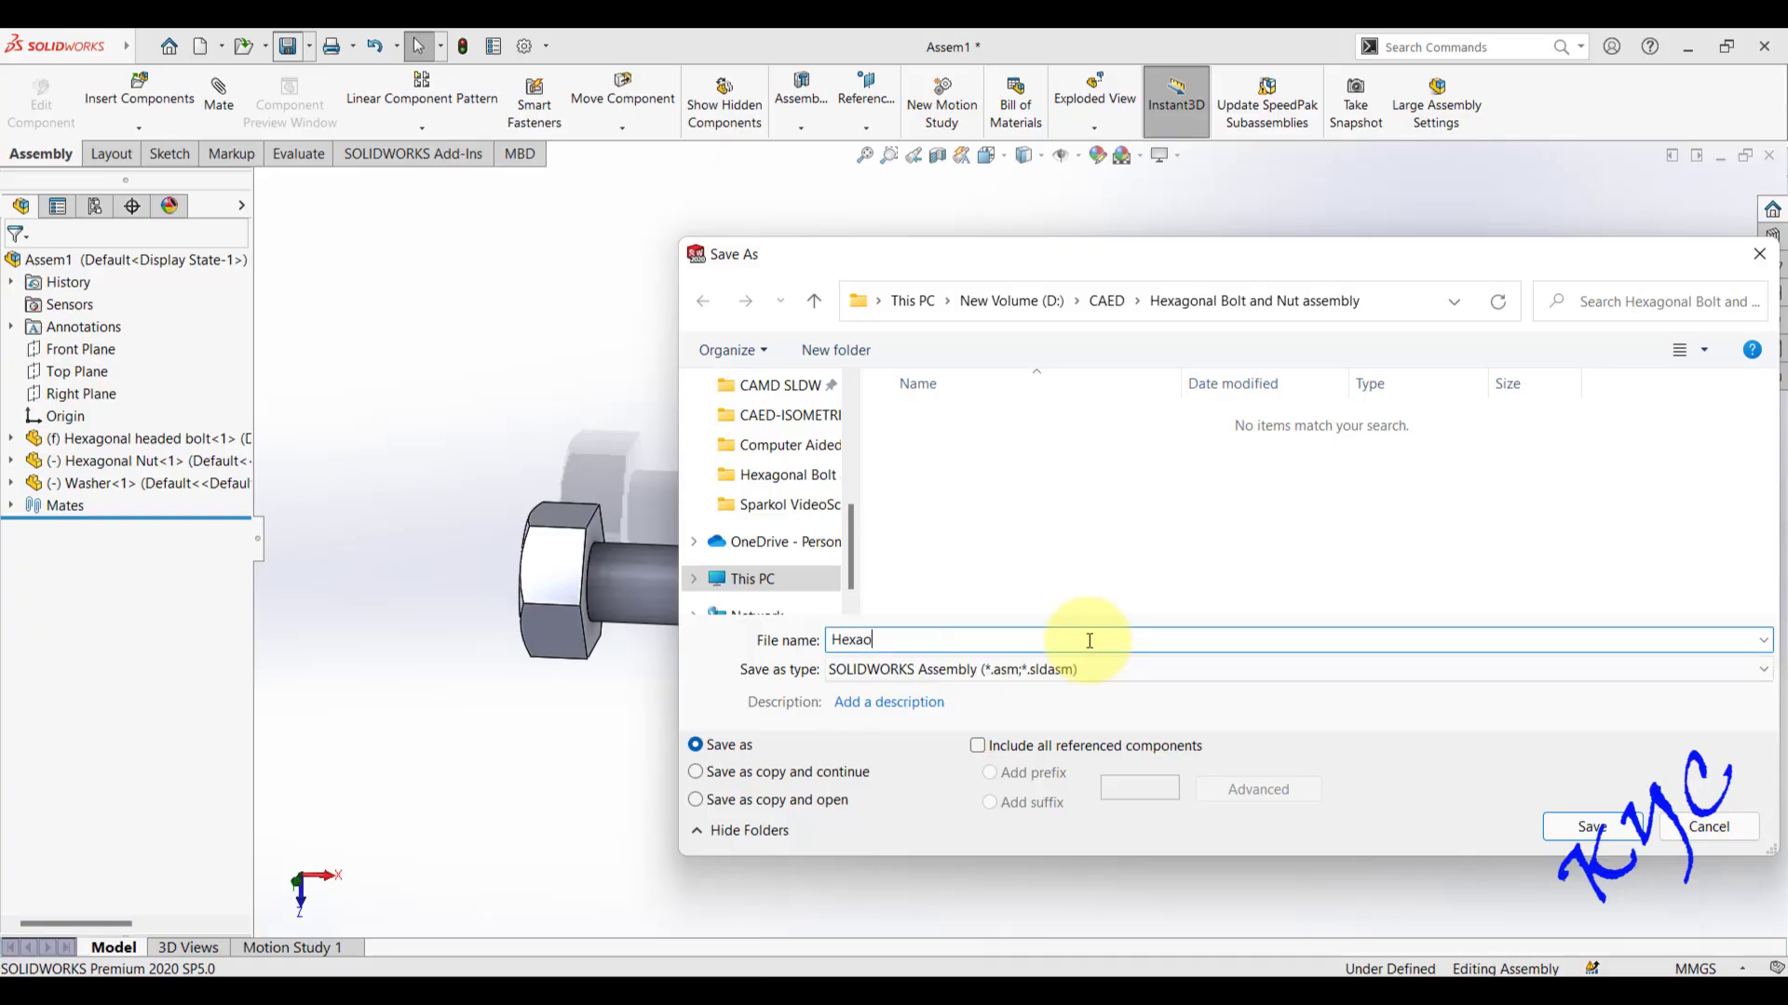
{"action": "key", "text": "BackSpace"}
{"action": "type", "text": "gonal H"}
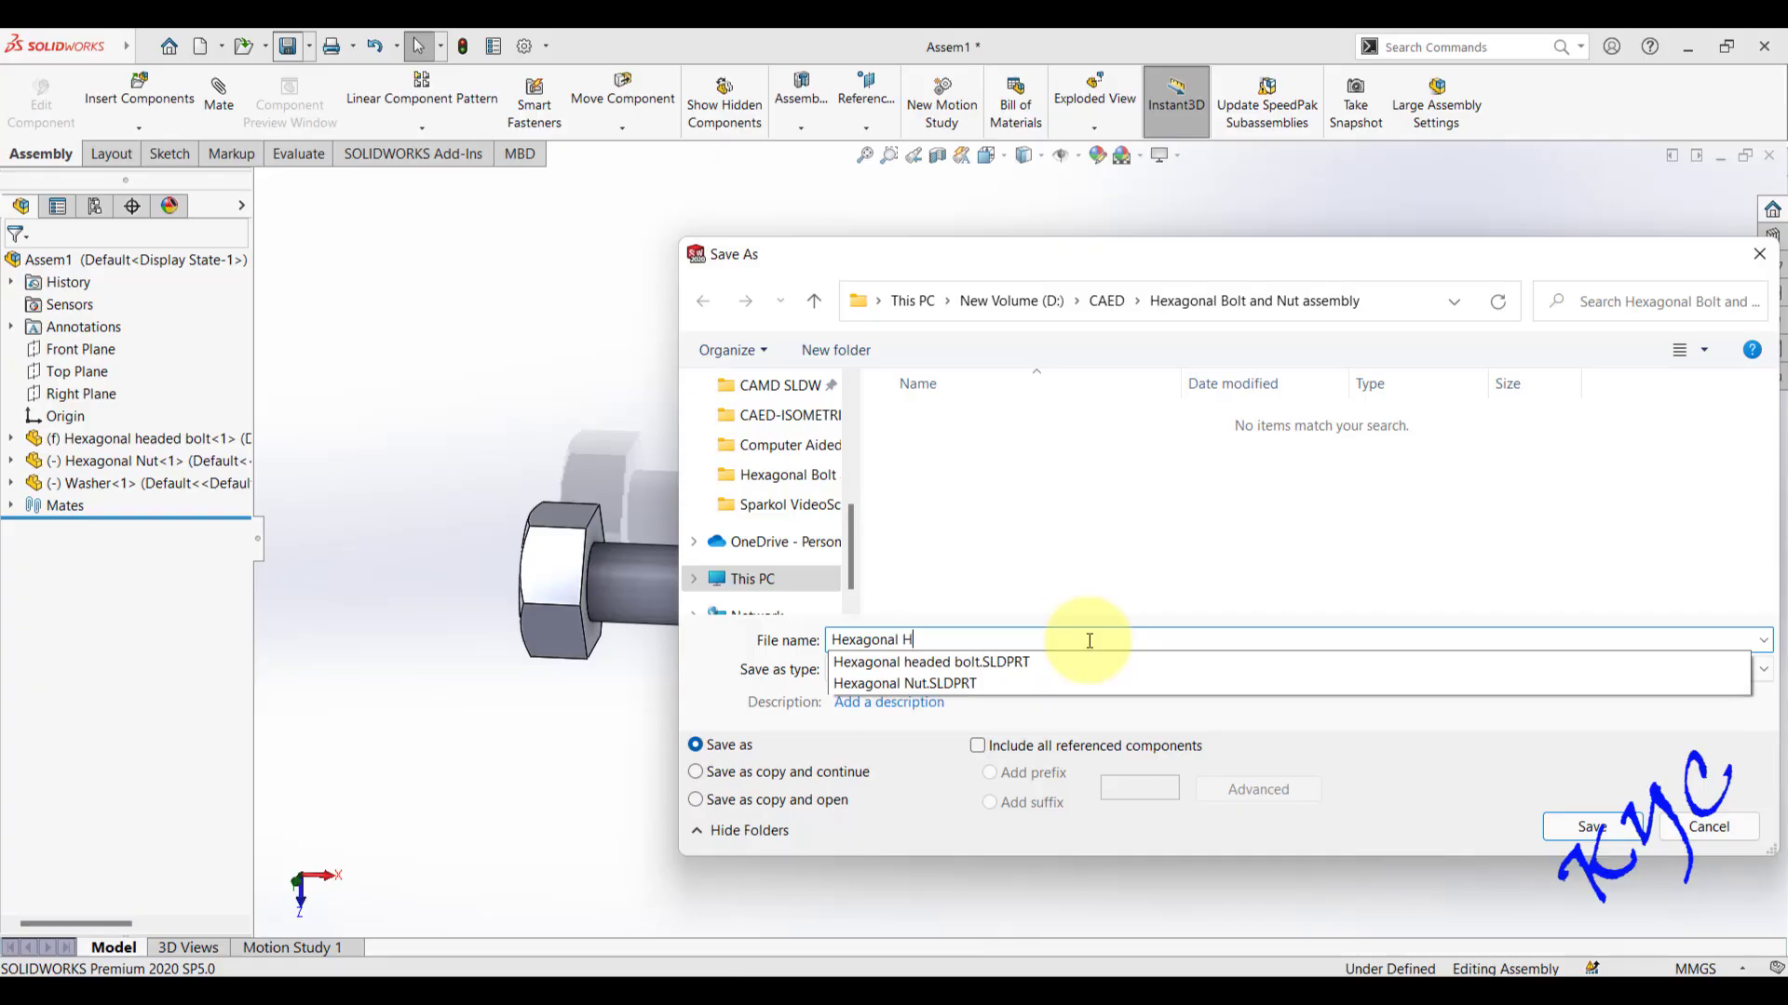
{"action": "type", "text": "eaded bolt and nut assemb"}
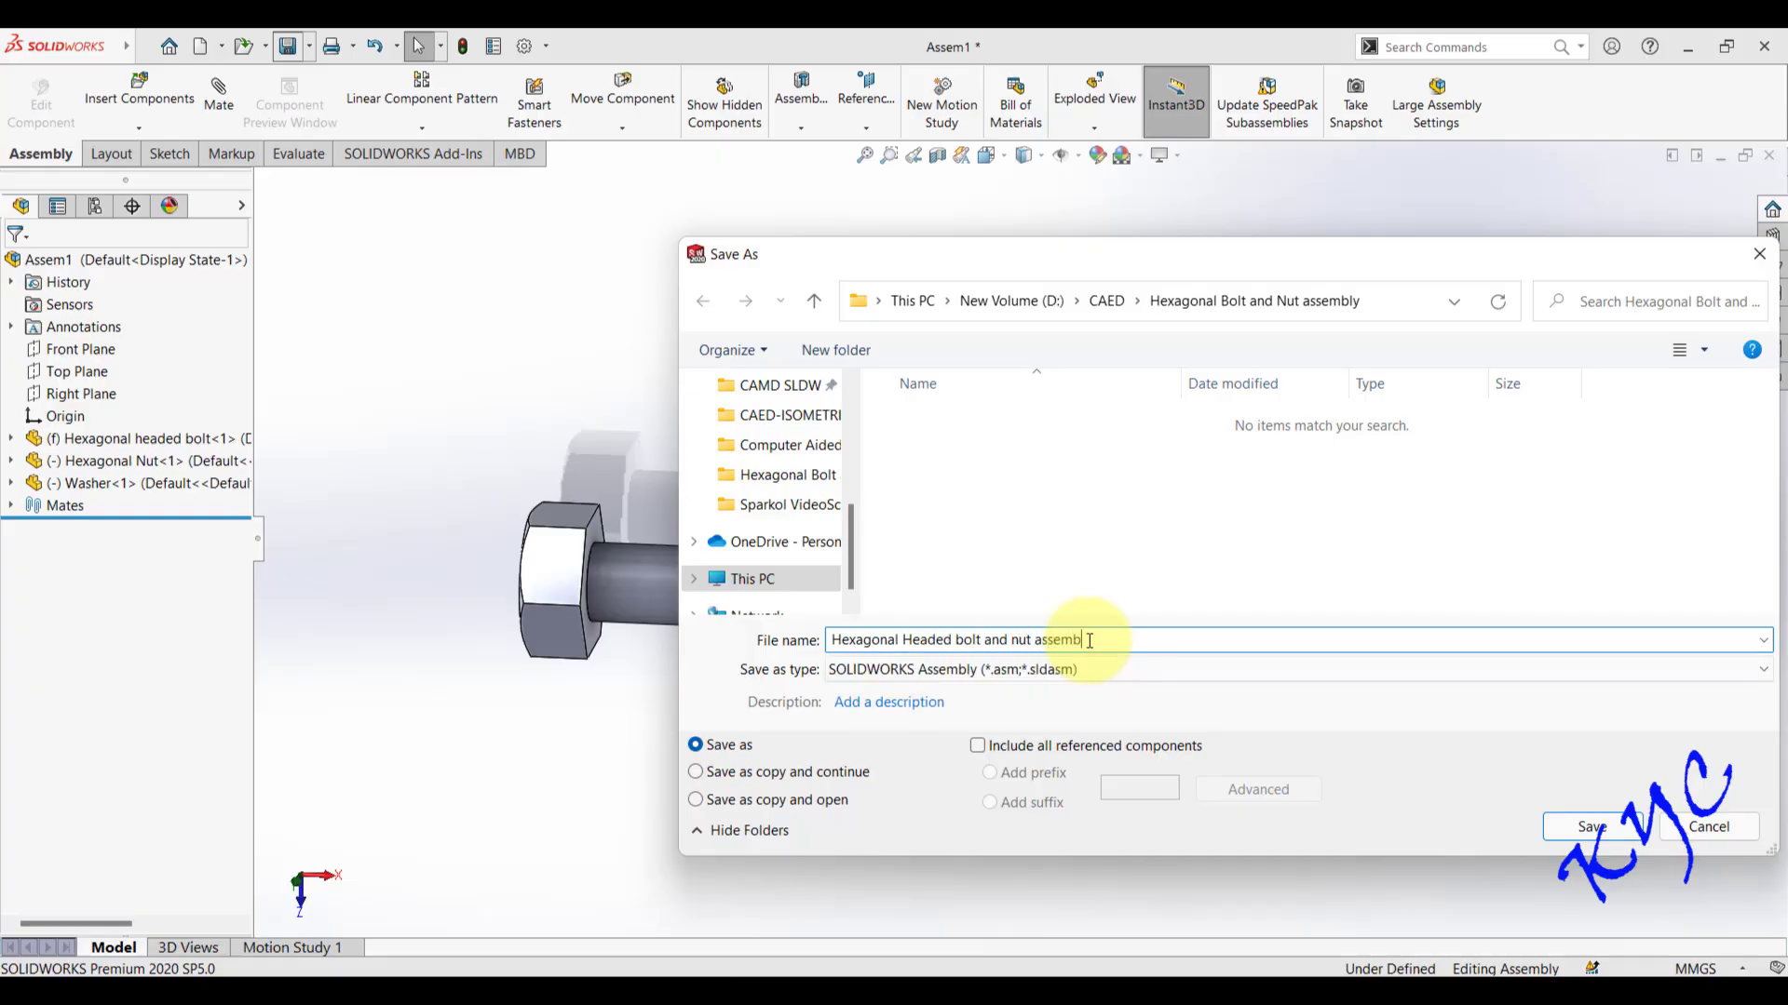
{"action": "key", "text": "Return"}
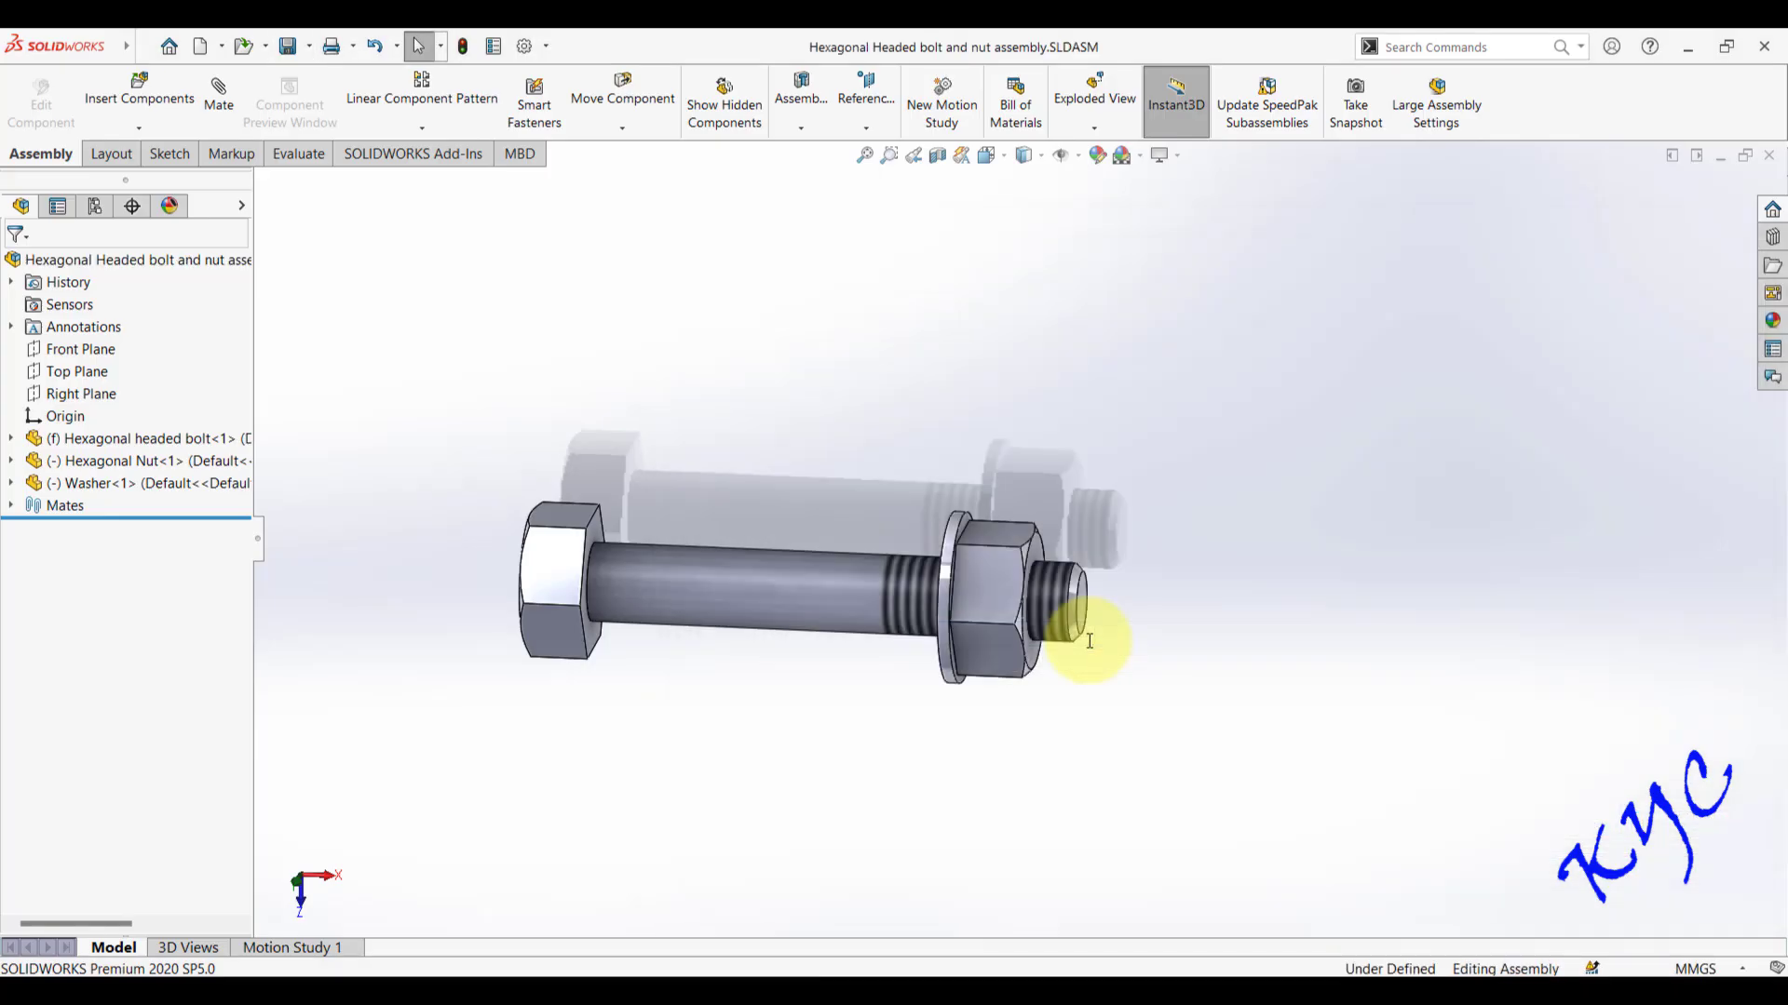
- Close the assembly and create a new drawing document
{"action": "left_click", "coordinate": [1770, 156]}
{"action": "left_click", "coordinate": [201, 45]}
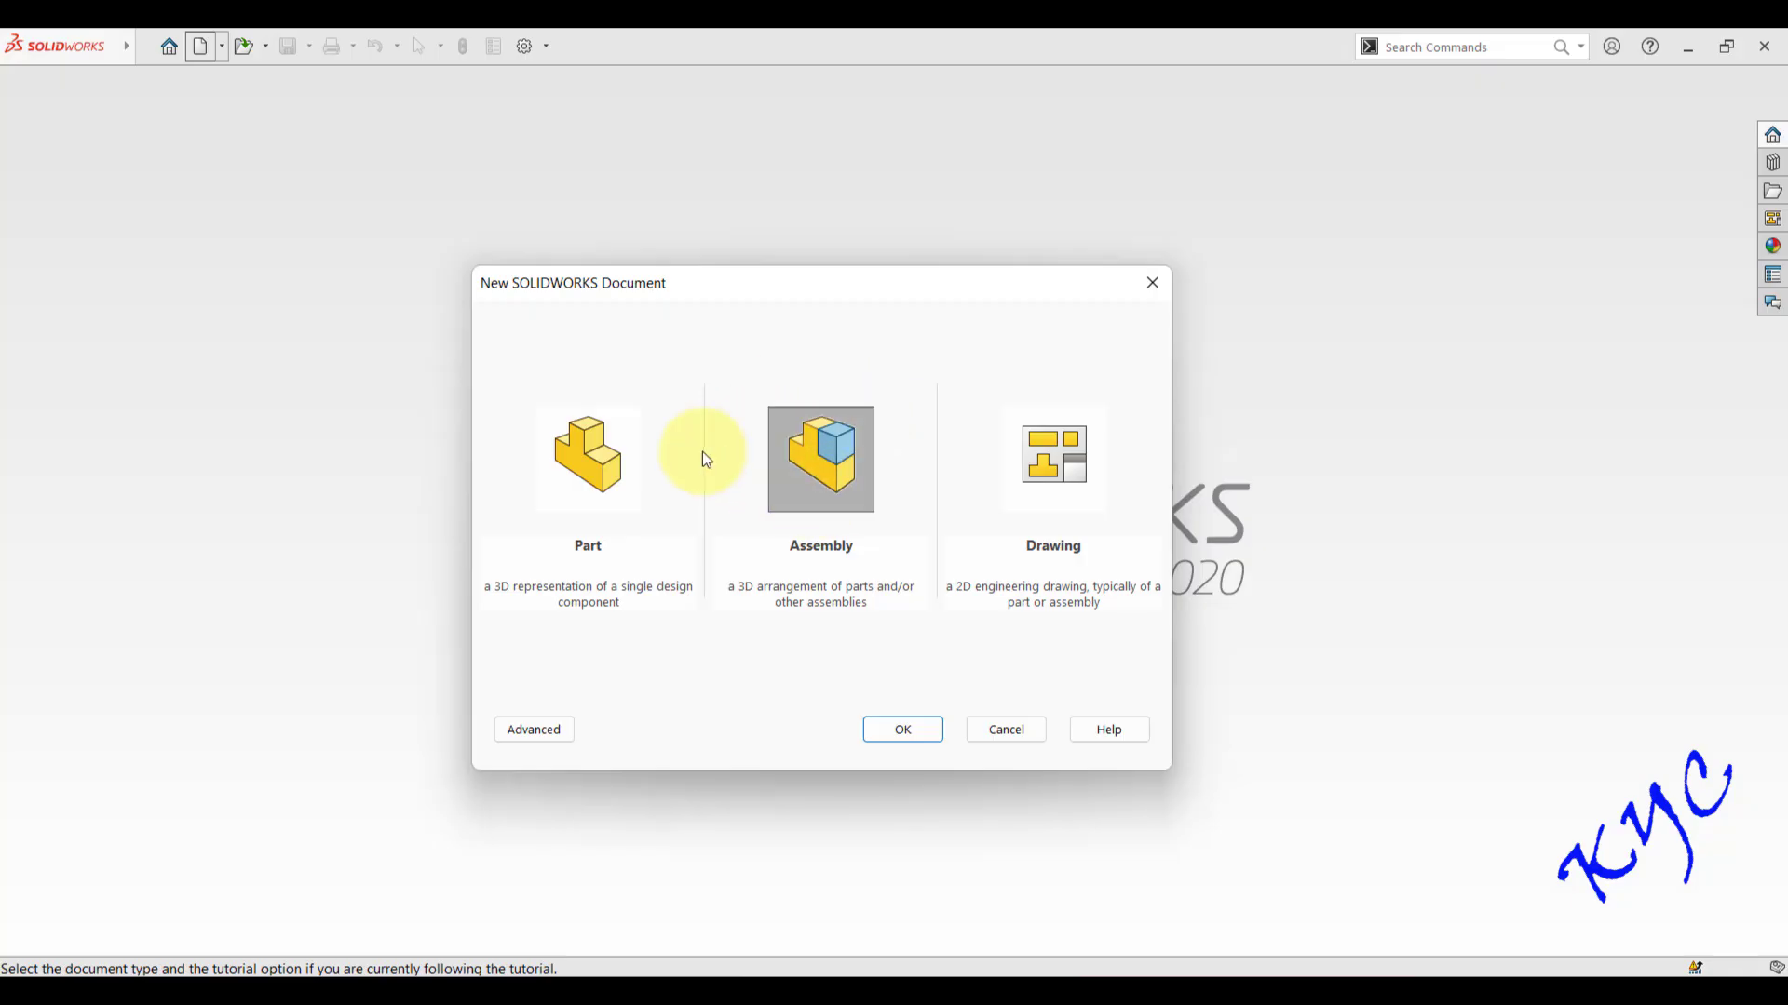
{"action": "left_click", "coordinate": [1066, 487]}
{"action": "left_click", "coordinate": [911, 730]}
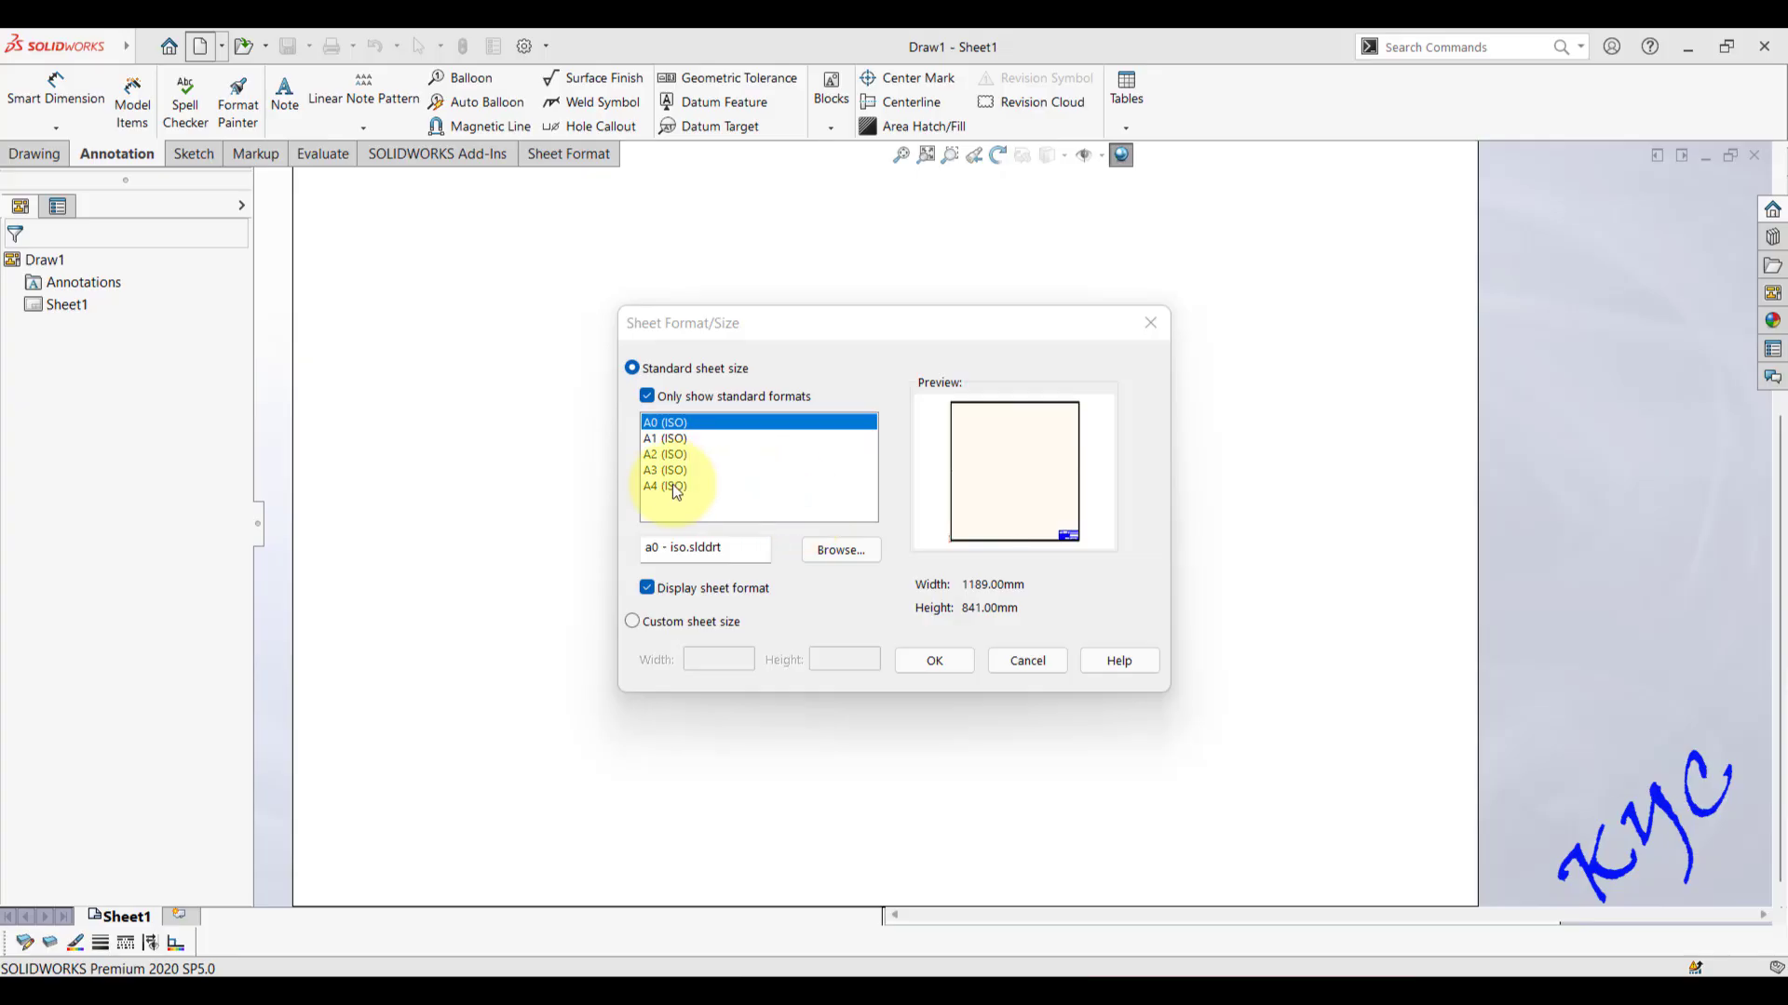
- Give the drawing a custom landscape sheet 297 mm wide and 210 mm high, without a sheet format
{"action": "left_click", "coordinate": [667, 486]}
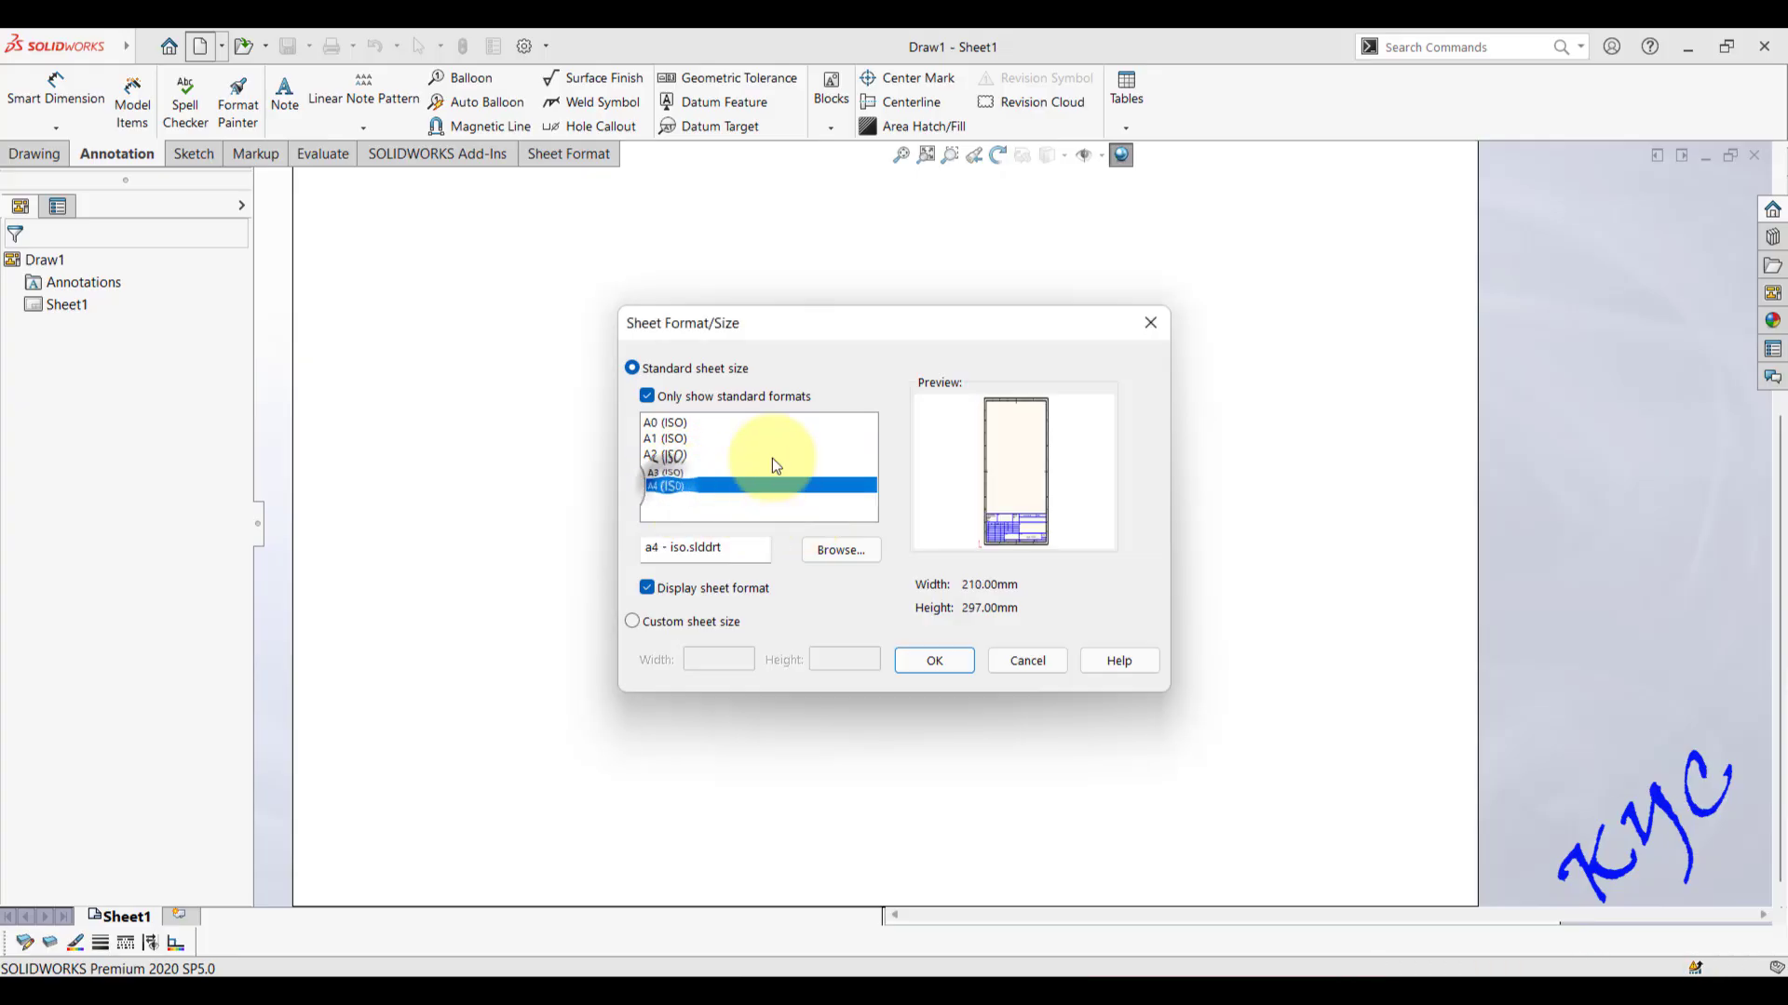
{"action": "left_click", "coordinate": [701, 592]}
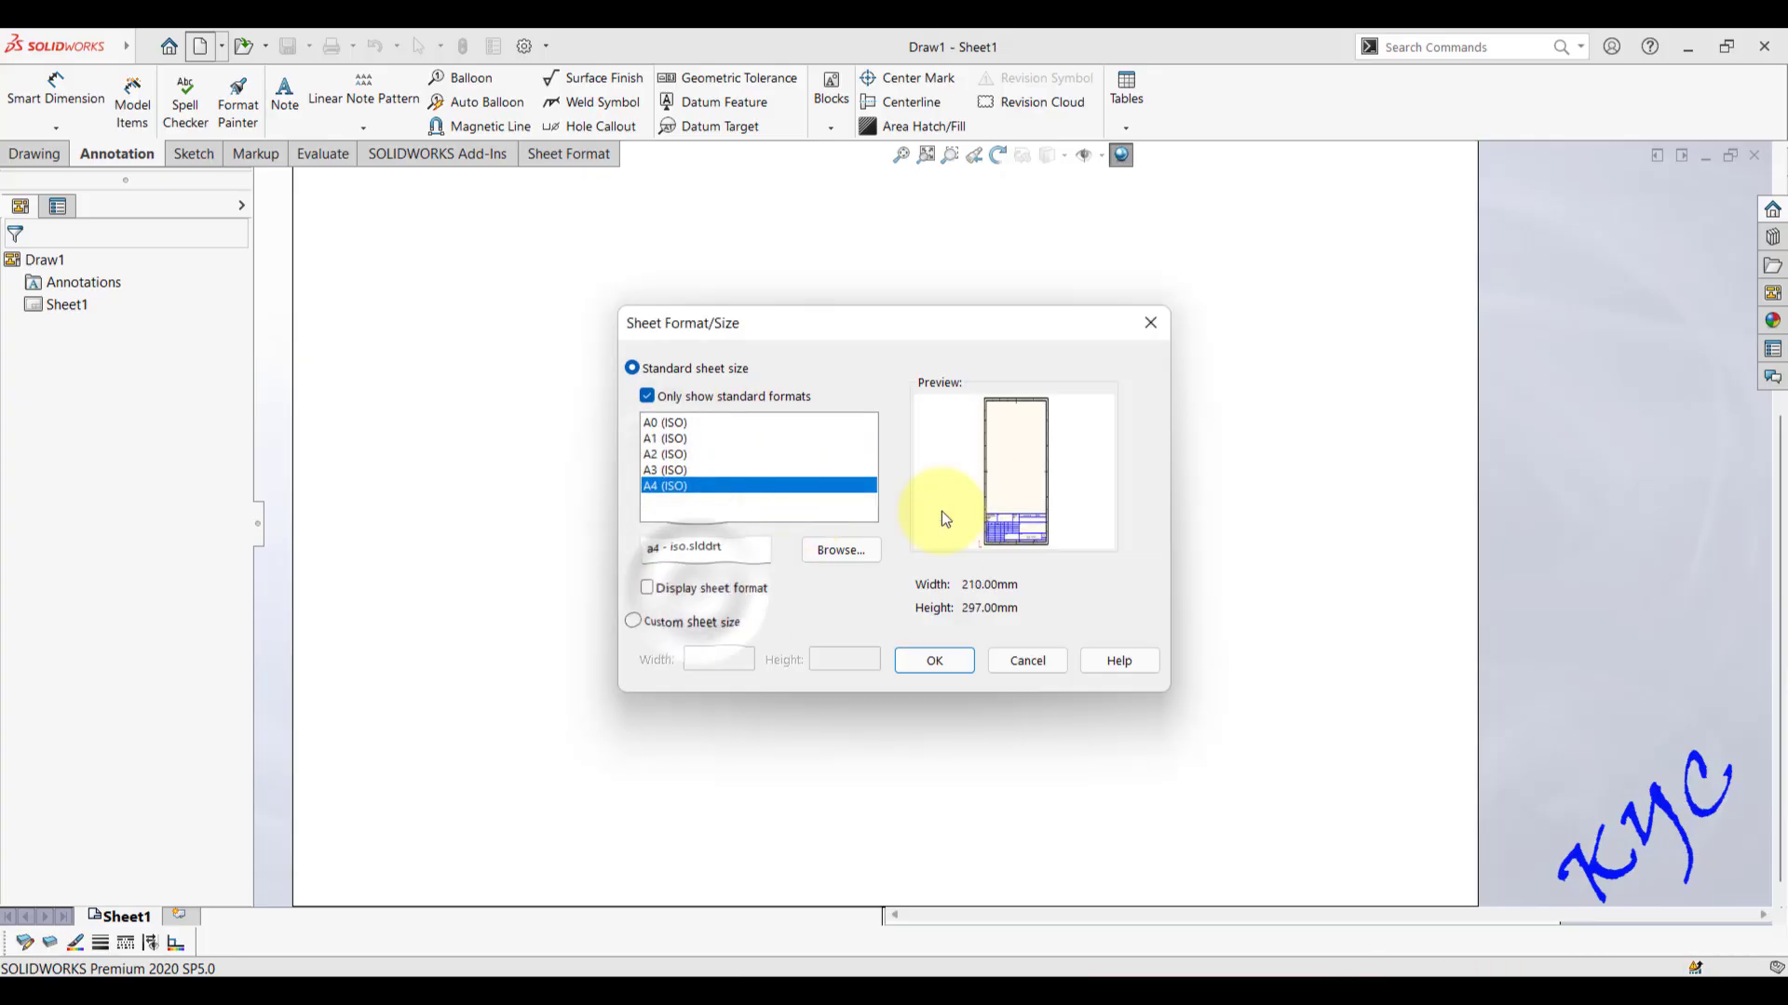
{"action": "left_click", "coordinate": [687, 622]}
{"action": "left_click_drag", "start_coordinate": [745, 660], "coordinate": [642, 659]}
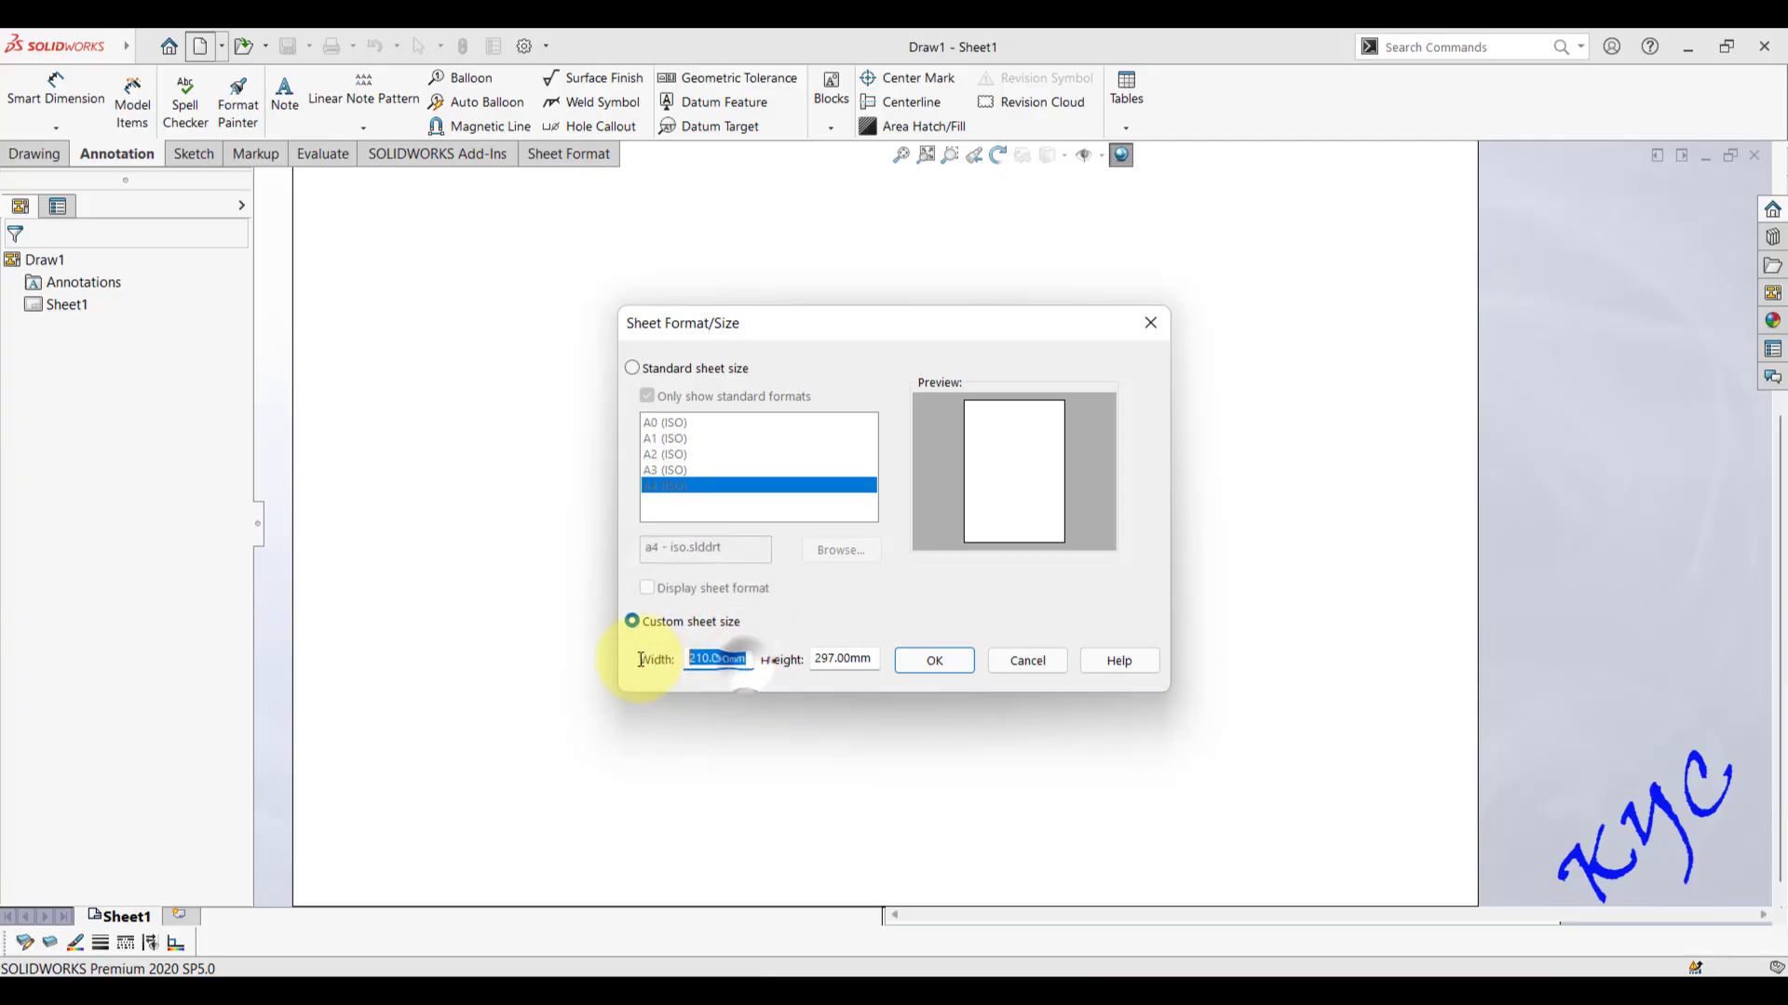
{"action": "type", "text": "297"}
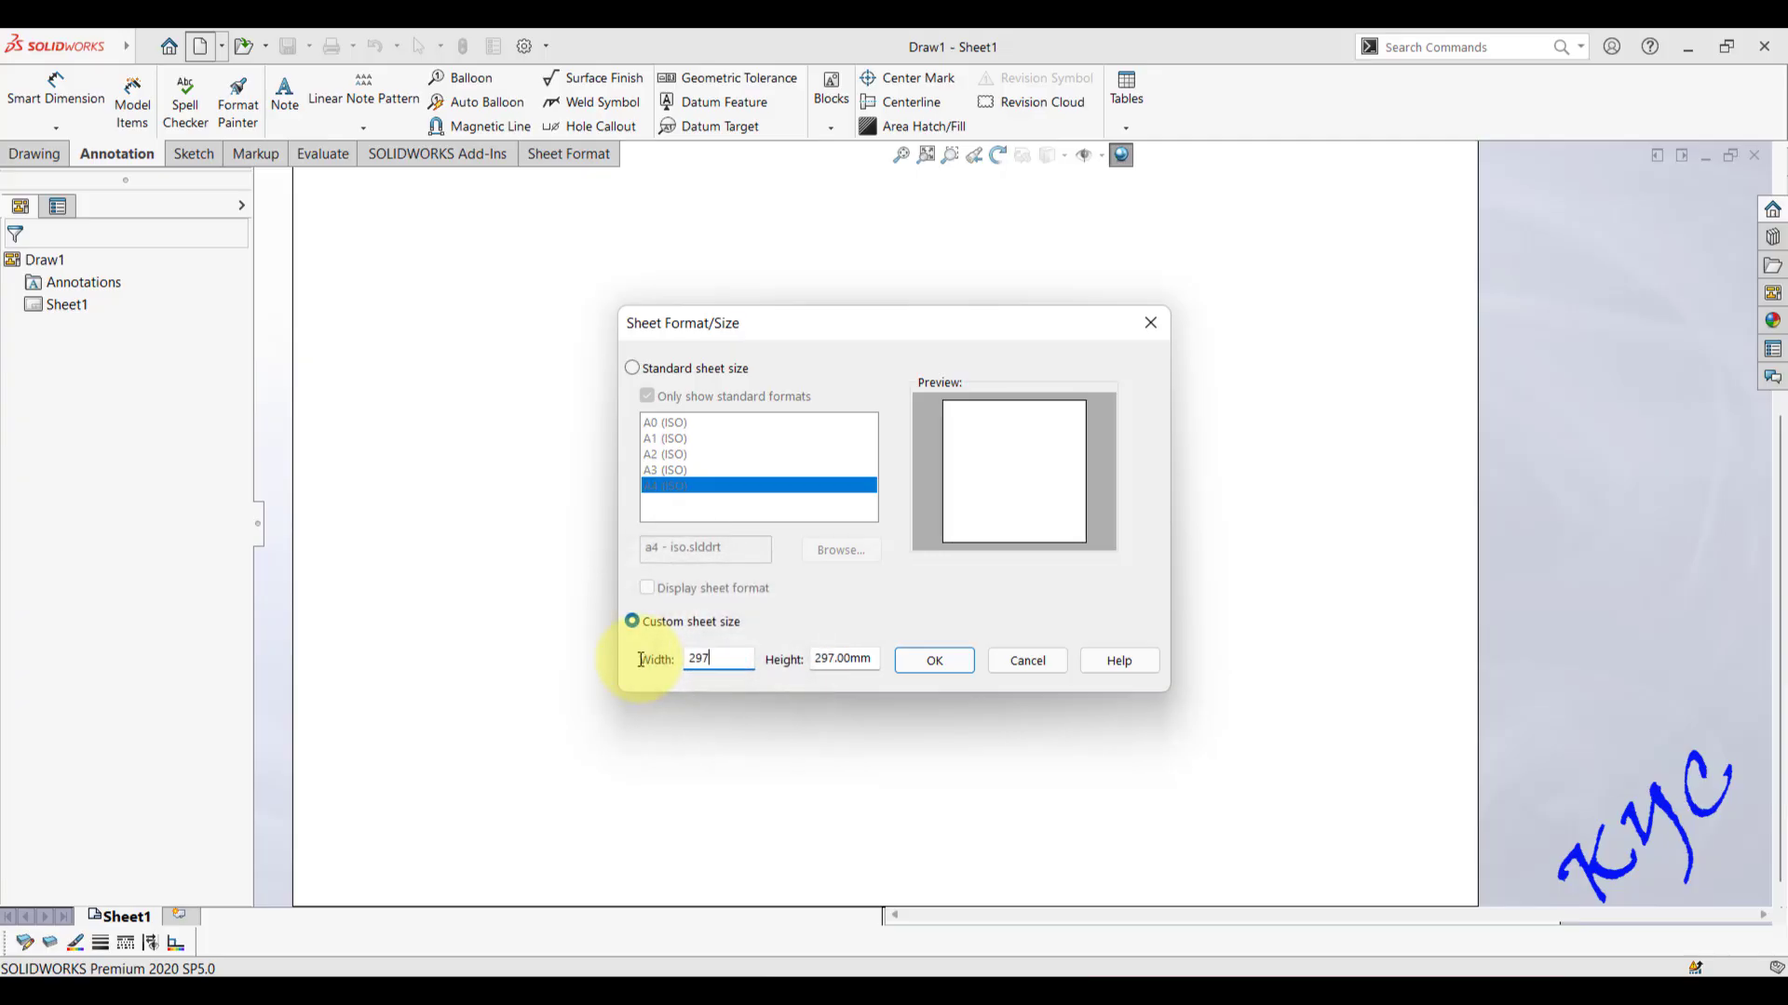
{"action": "key", "text": "Tab"}
{"action": "type", "text": "210"}
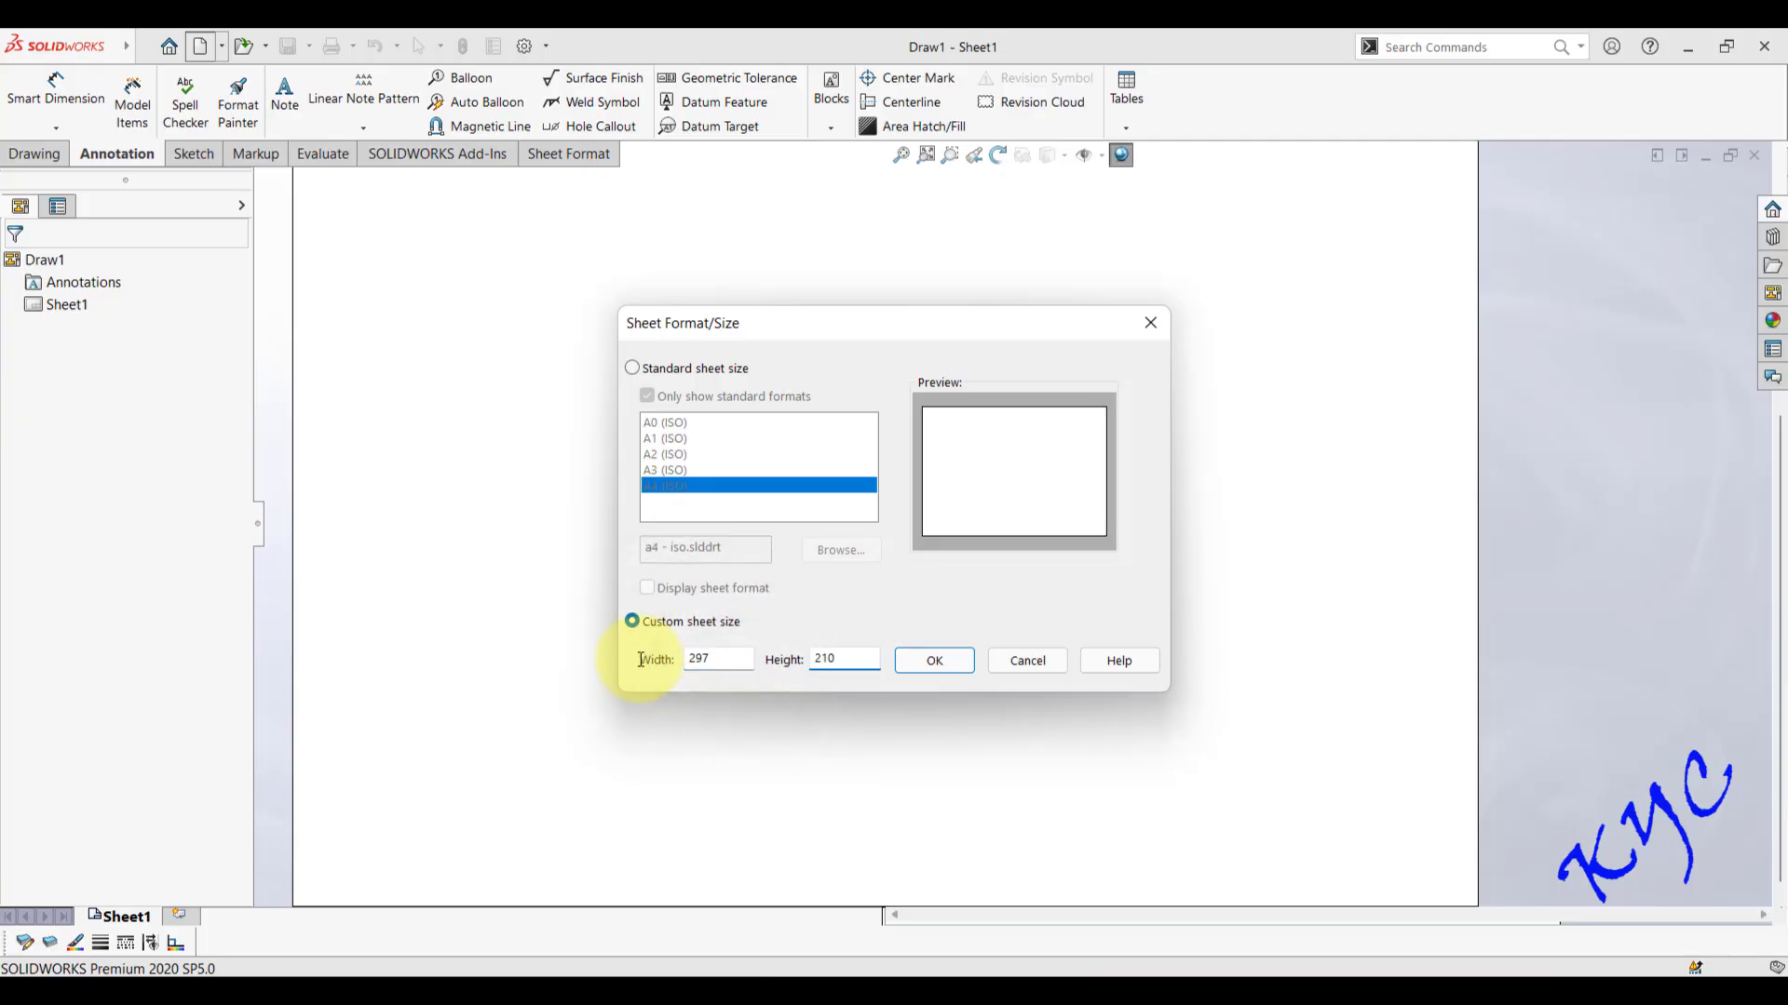
{"action": "left_click", "coordinate": [942, 666]}
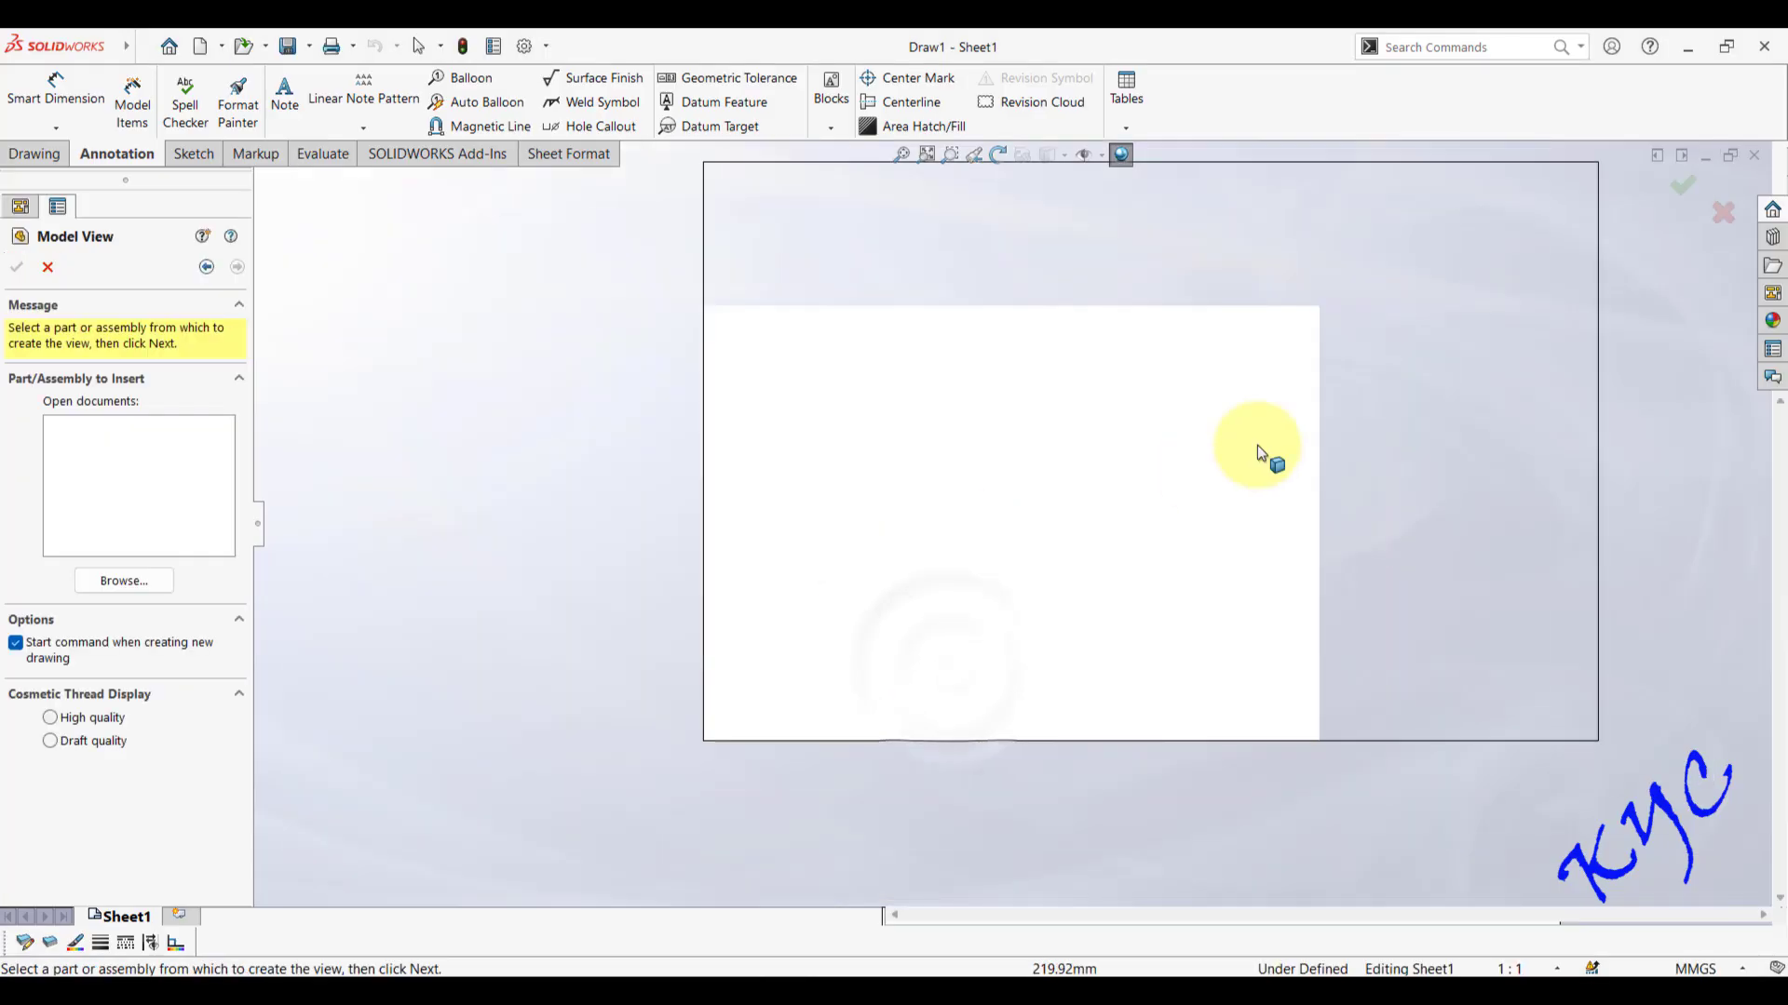
- Set the projection type of Sheet1 to first angle in its sheet properties and apply the change
{"action": "right_click", "coordinate": [123, 915]}
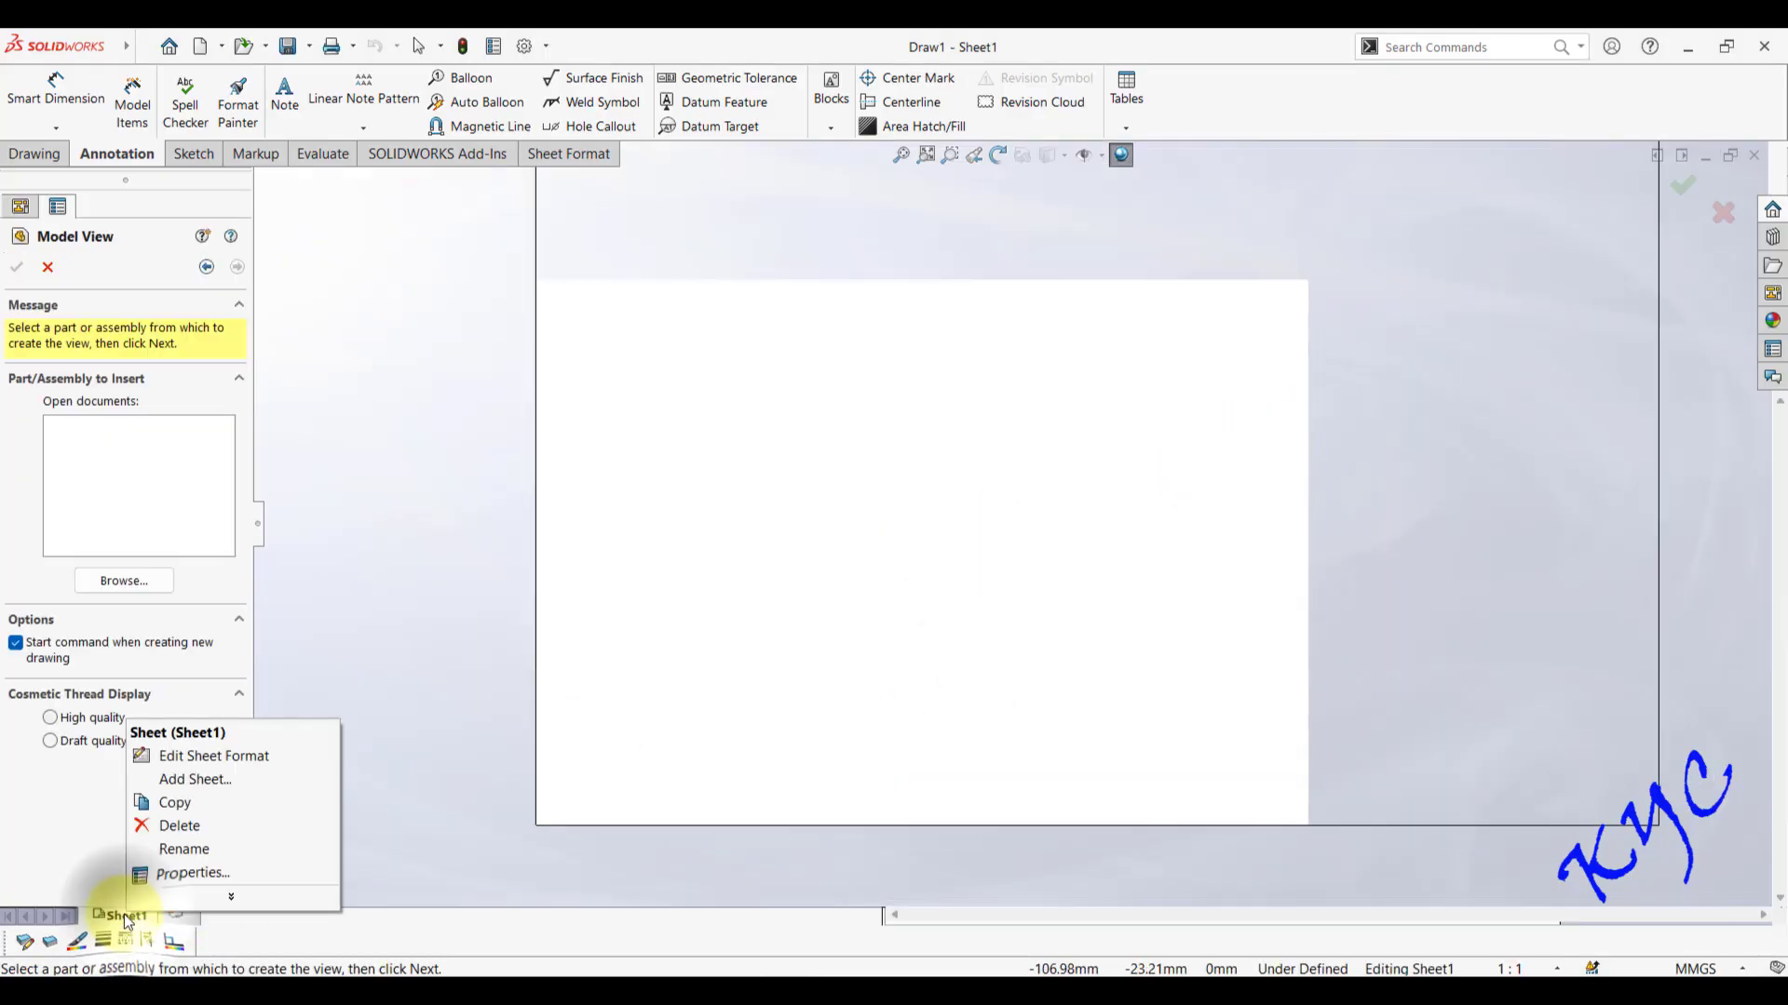
{"action": "left_click", "coordinate": [192, 875]}
{"action": "left_click", "coordinate": [967, 406]}
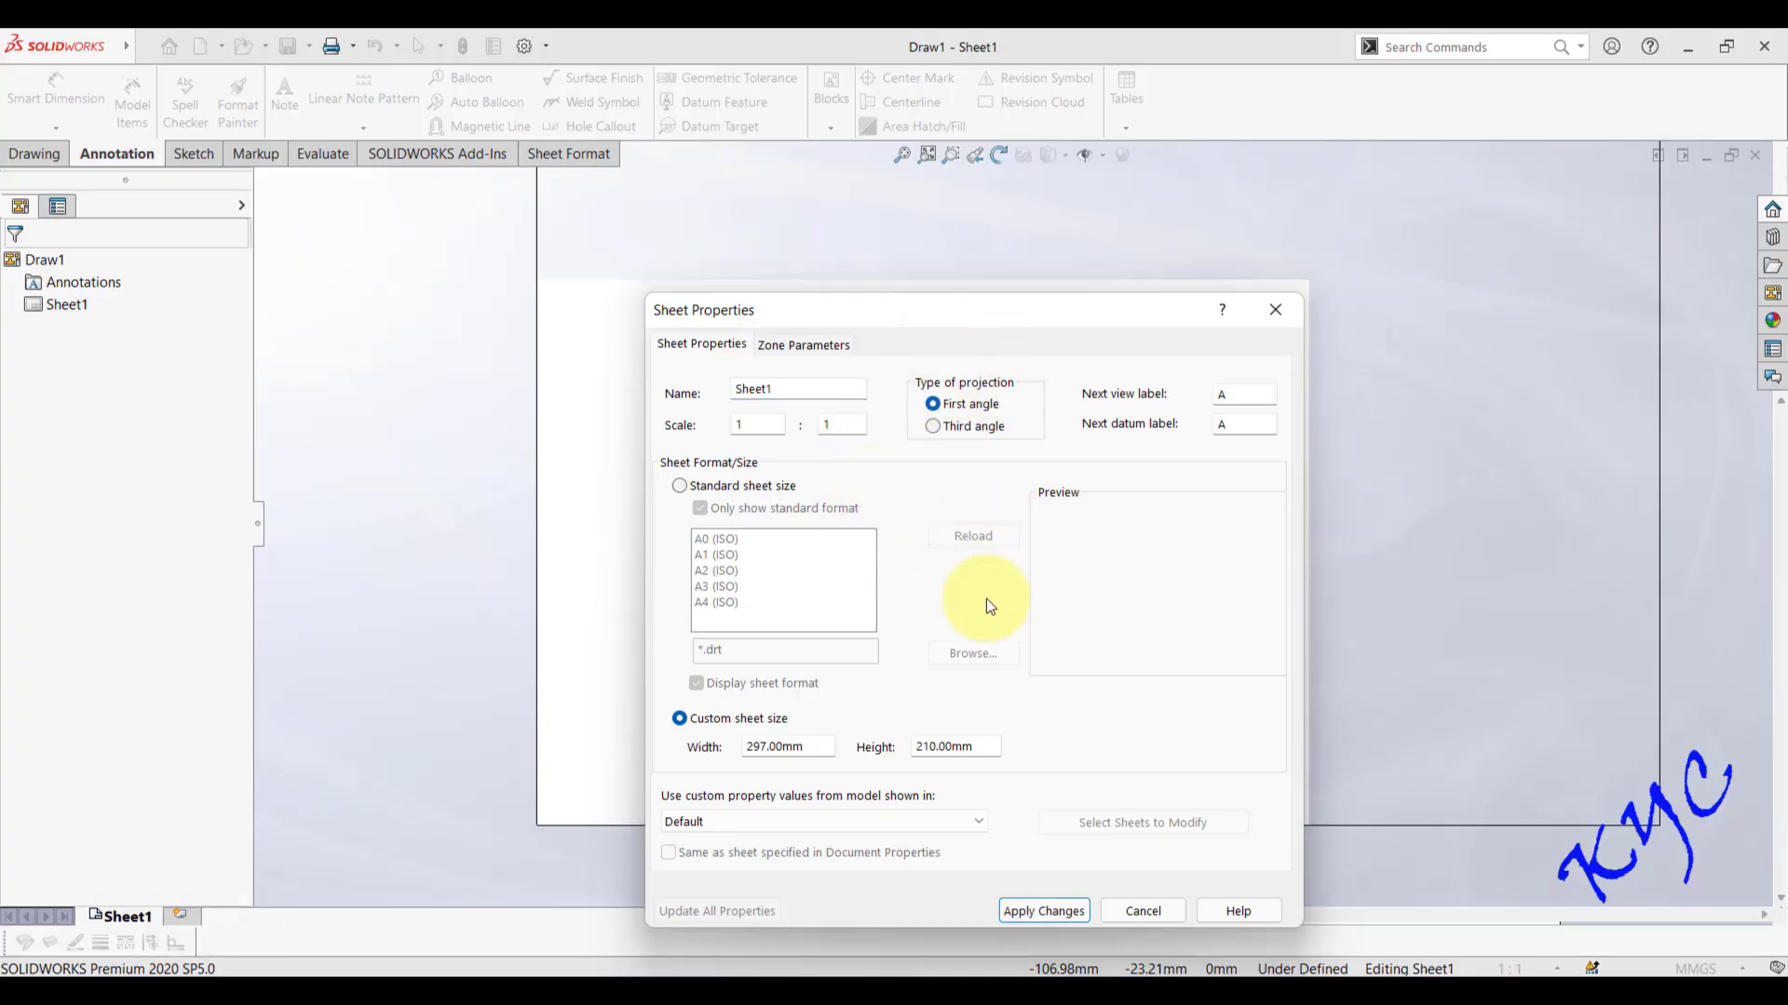
{"action": "left_click", "coordinate": [1066, 915]}
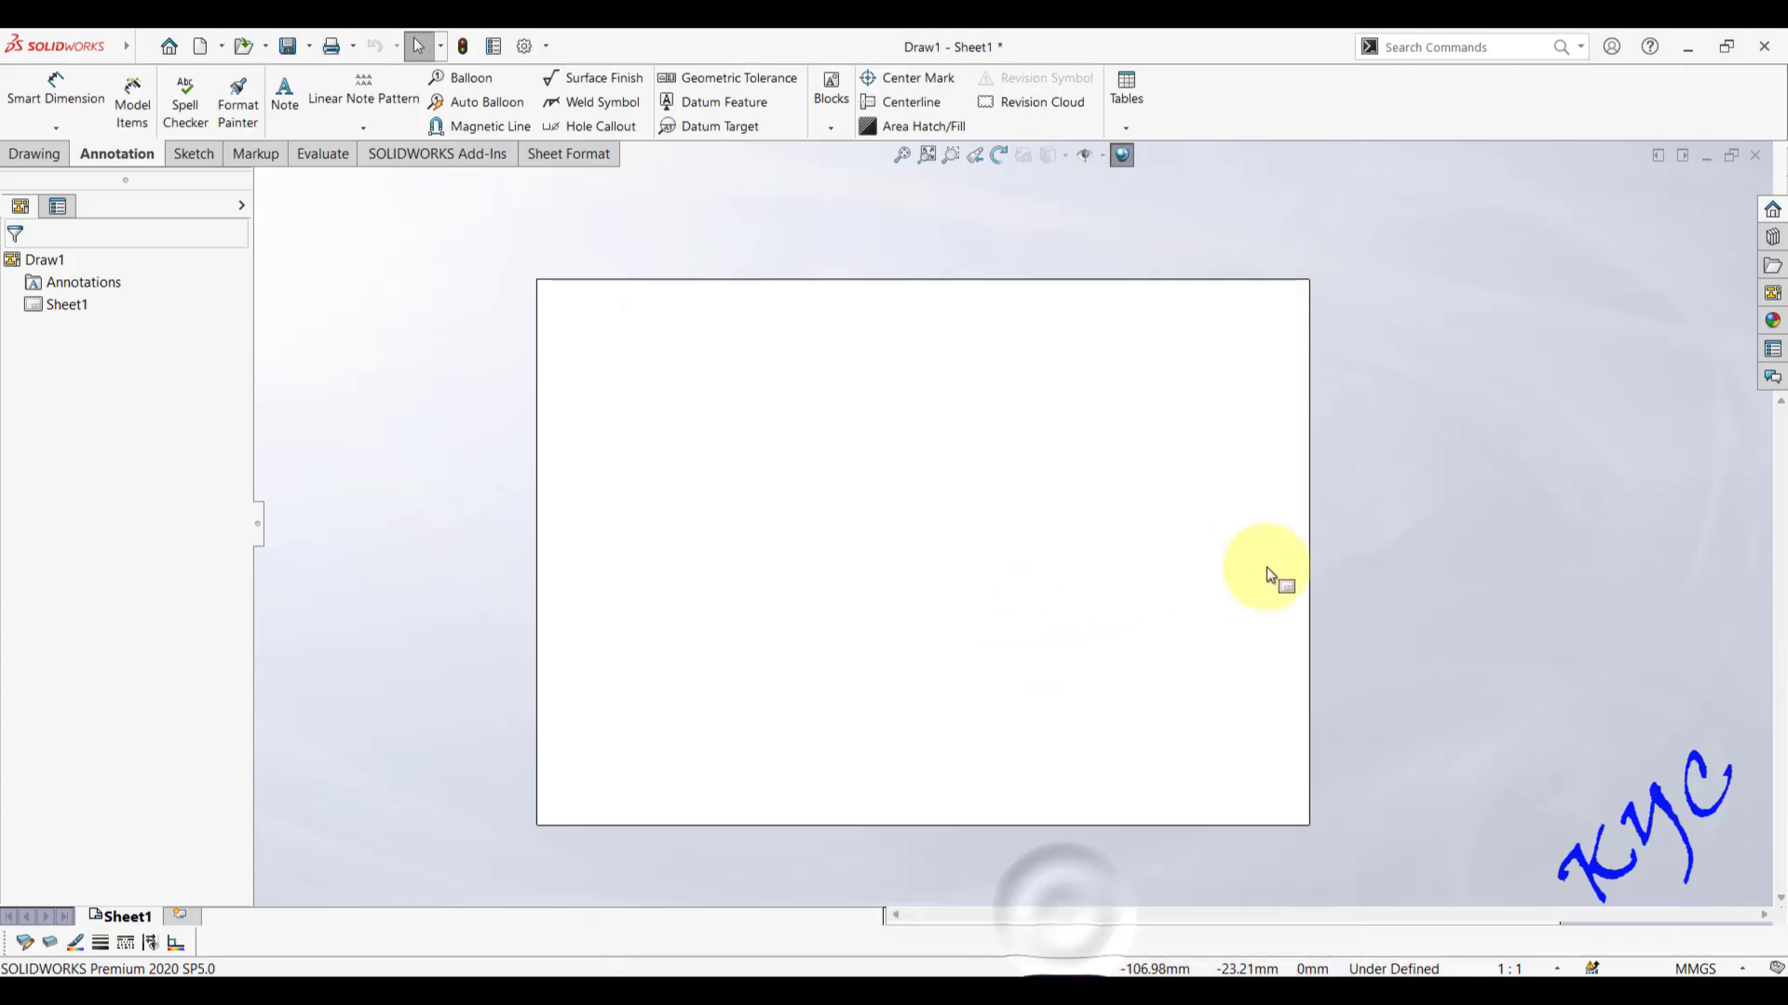
{"action": "scroll", "coordinate": [1268, 574], "scroll_direction": "down", "scroll_amount": 1}
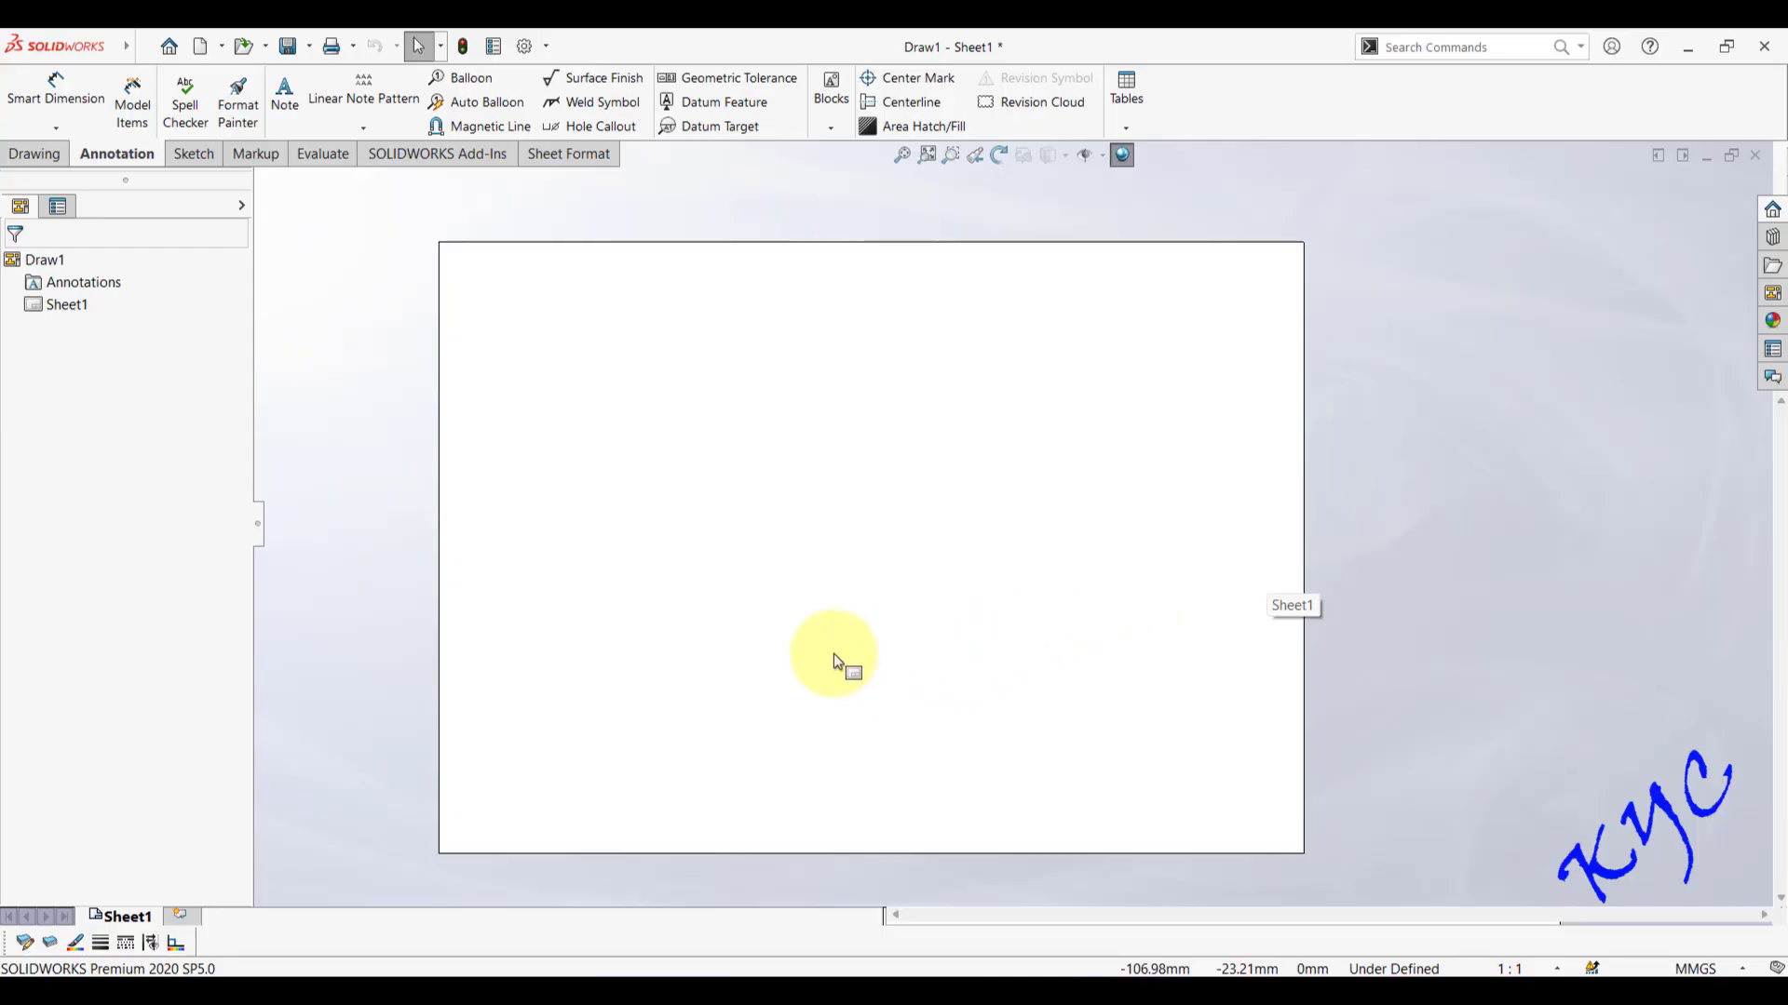
- Load the Hexagonal Headed bolt and nut assembly file into the View Palette as the source for drawing views
{"action": "left_click", "coordinate": [1772, 296]}
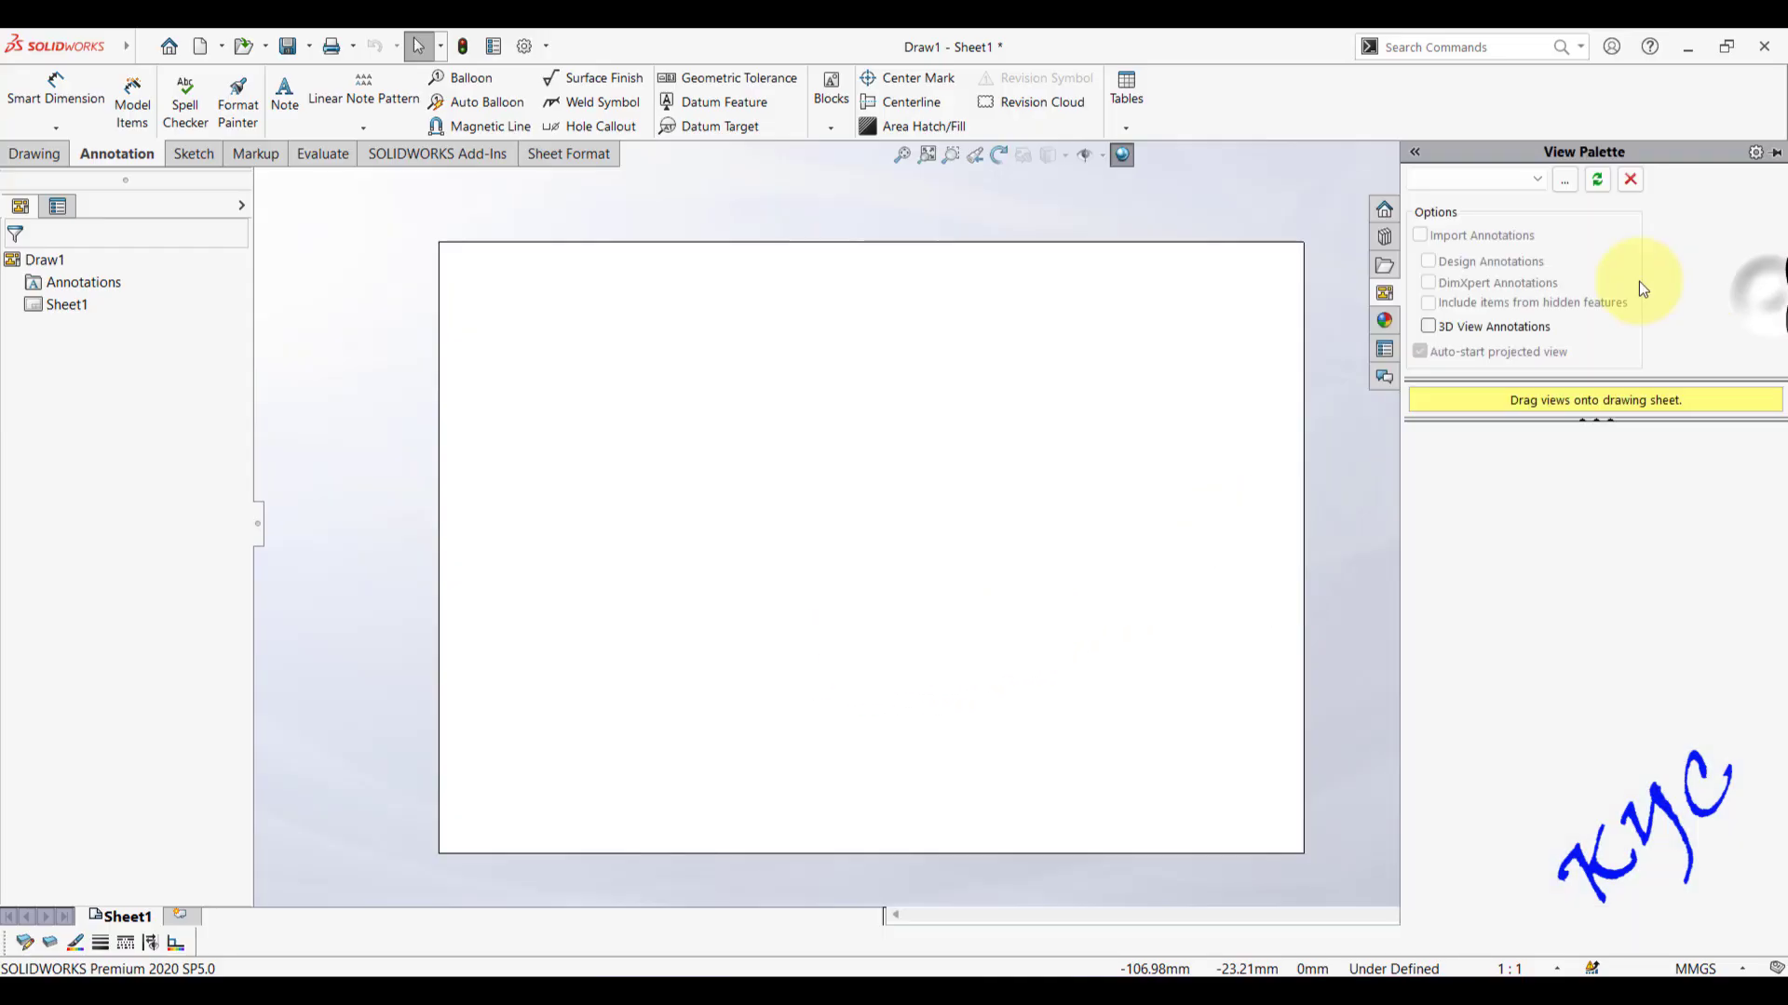
{"action": "left_click", "coordinate": [12, 159]}
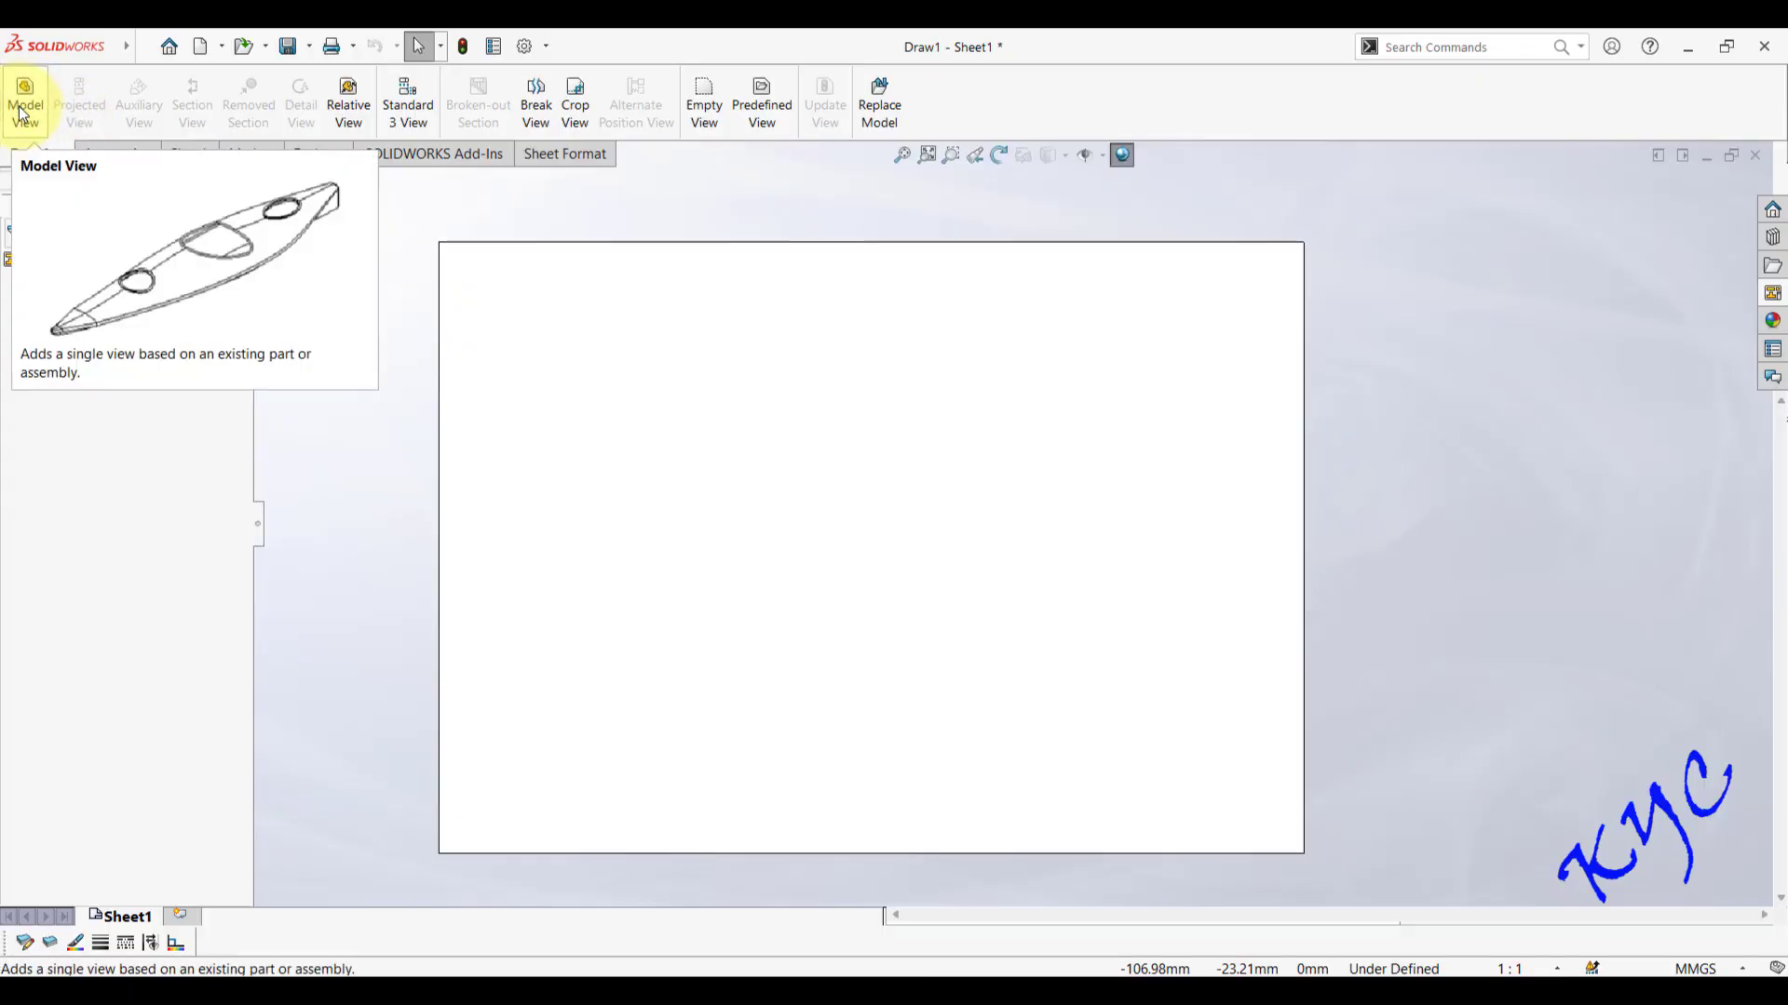
{"action": "left_click", "coordinate": [1772, 300]}
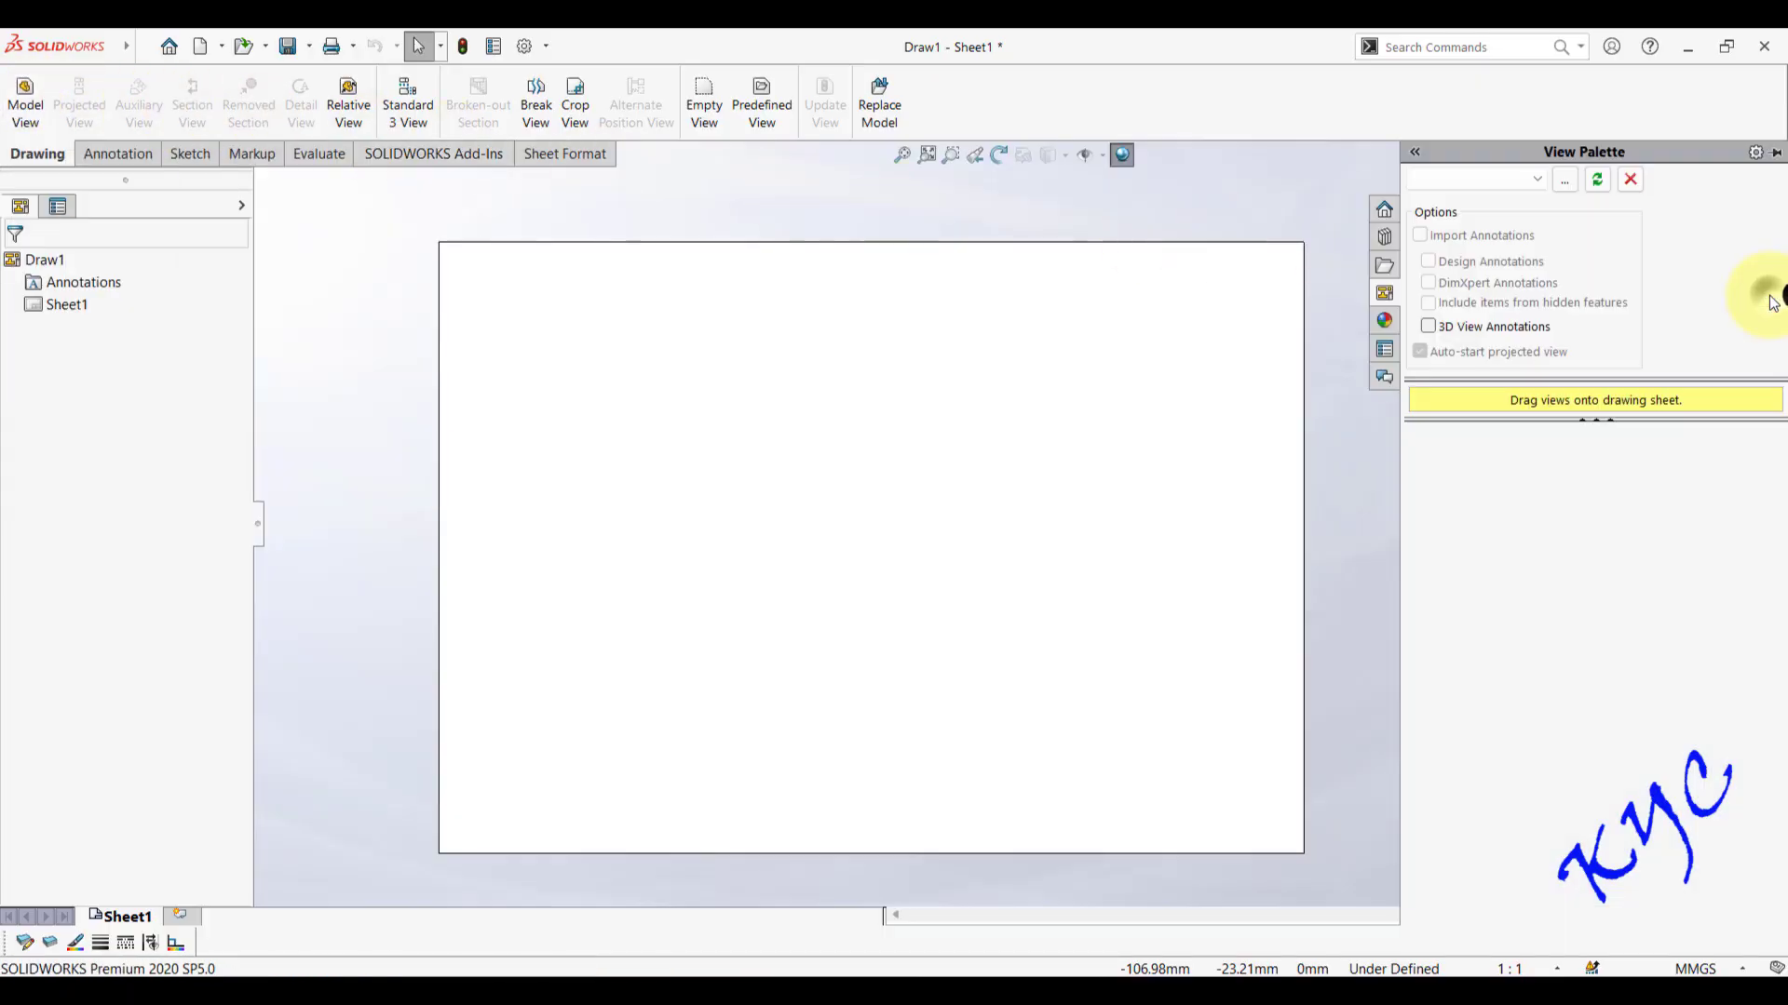
{"action": "left_click", "coordinate": [1566, 186]}
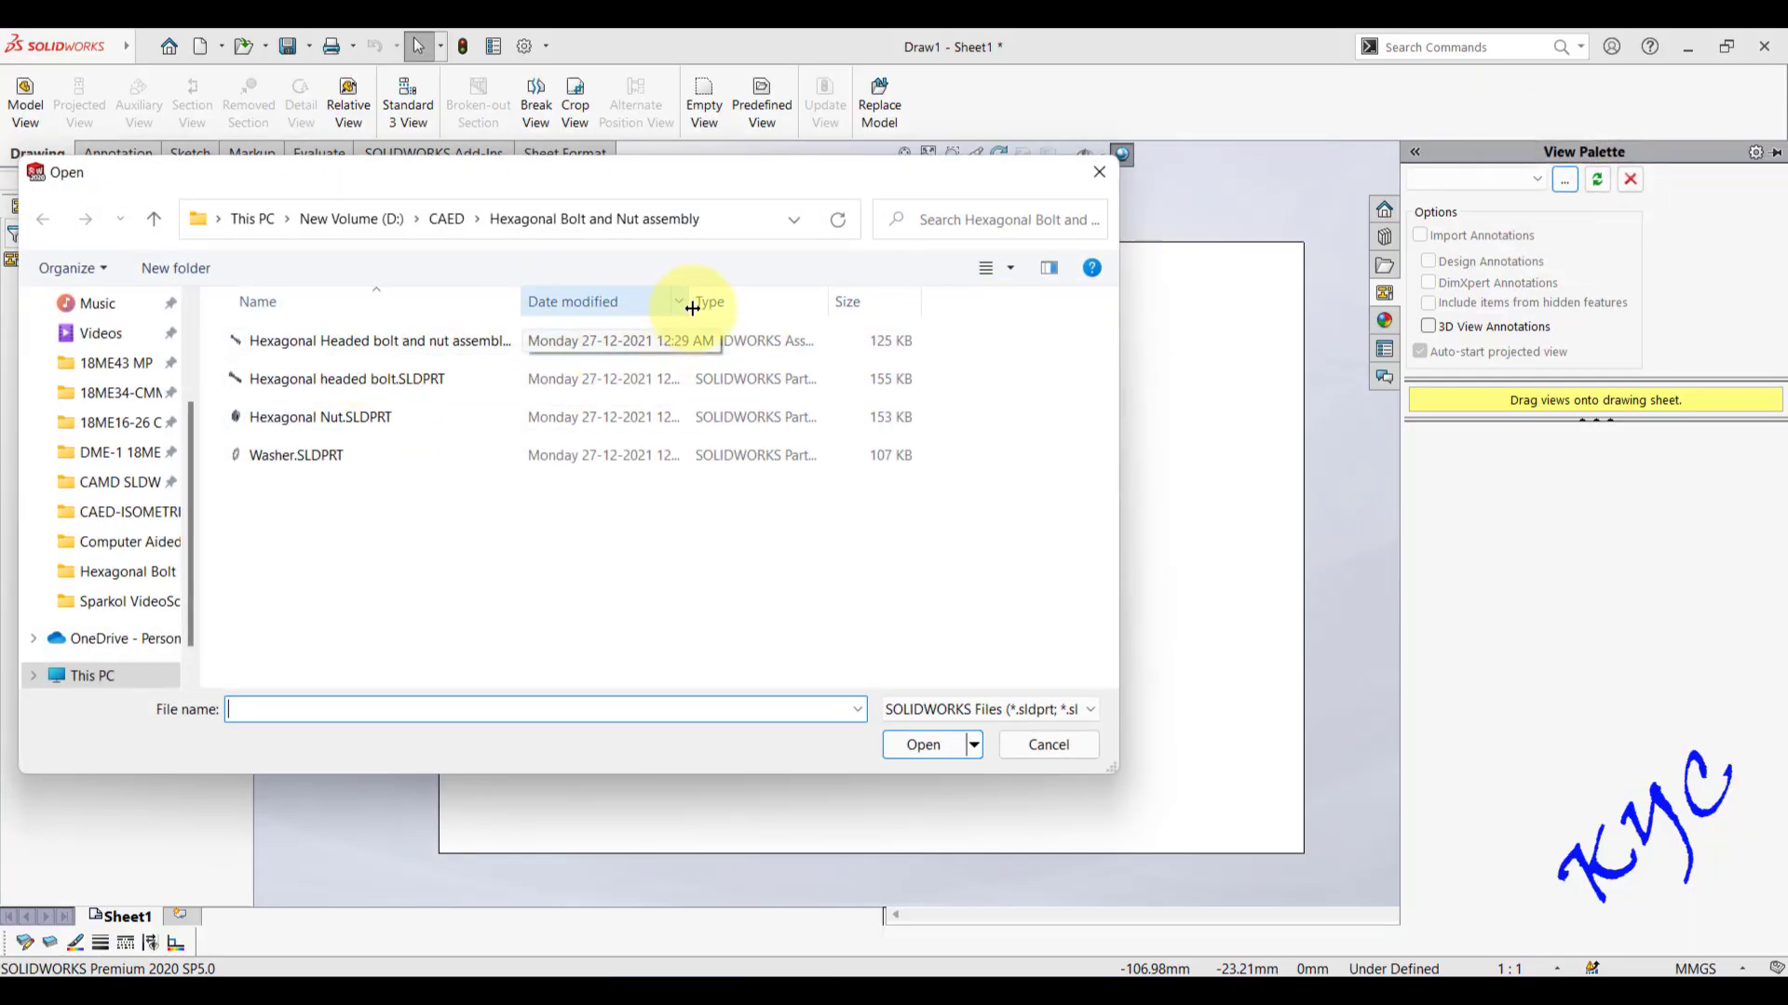
{"action": "left_click_drag", "start_coordinate": [827, 297], "coordinate": [1003, 298]}
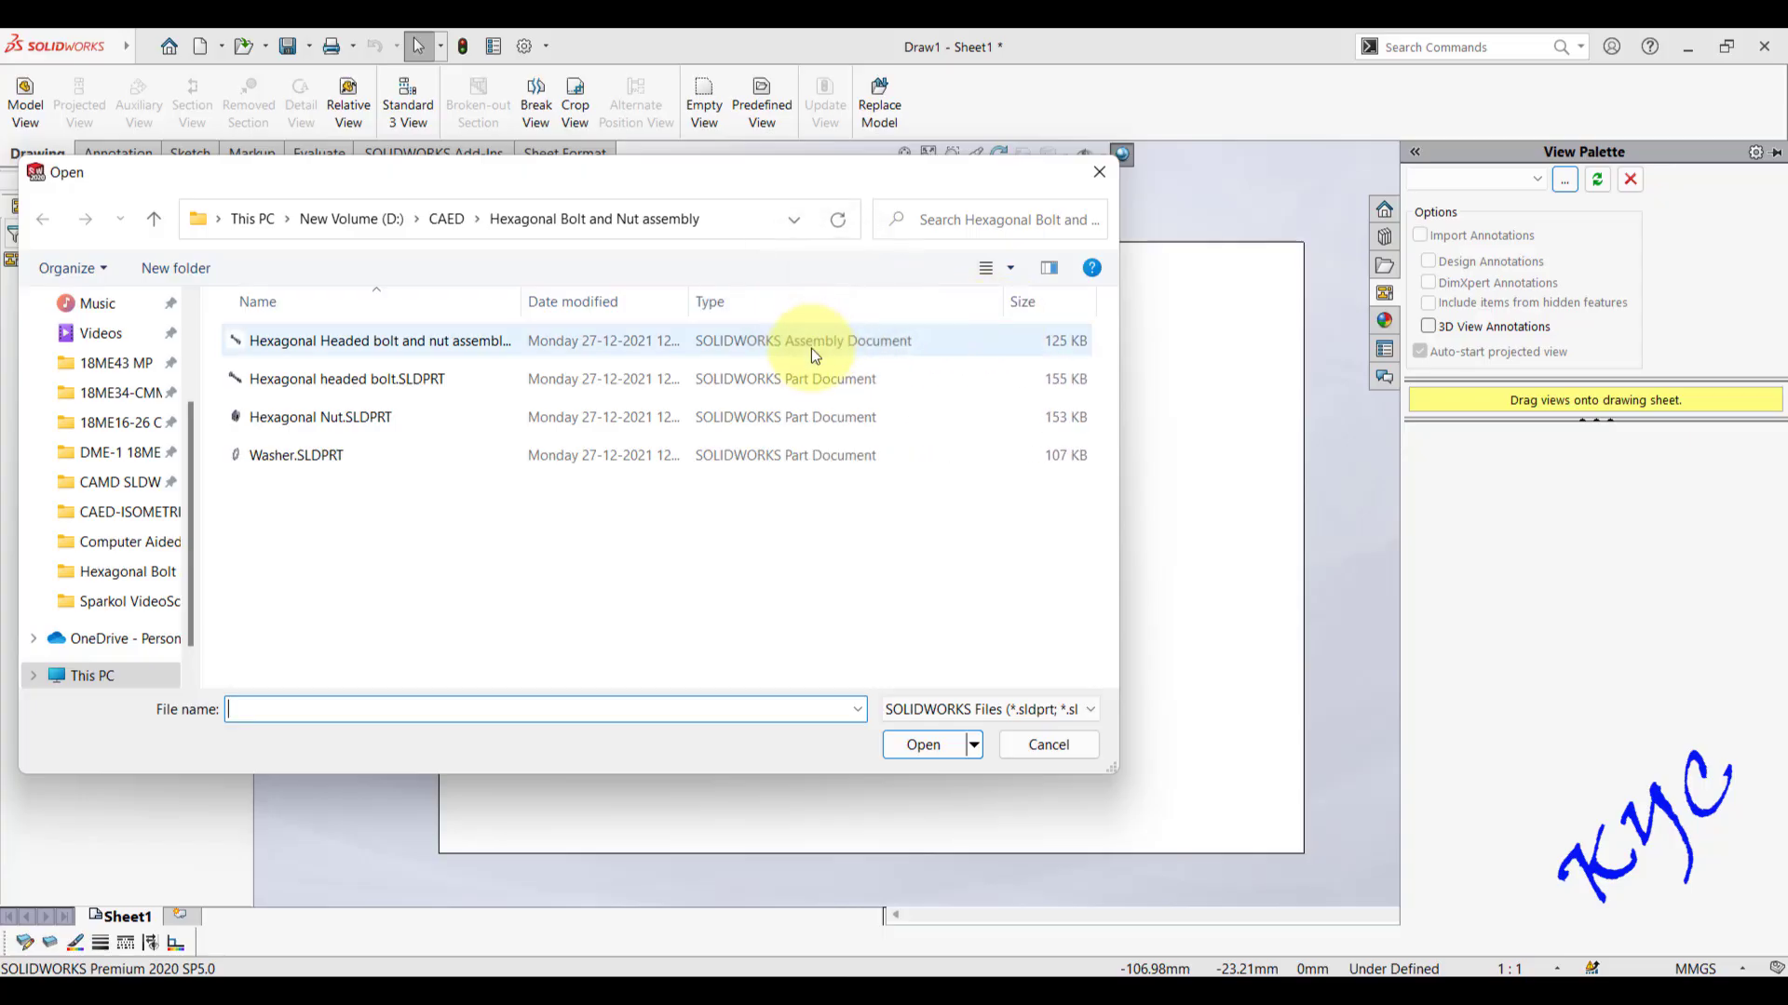
{"action": "left_click", "coordinate": [415, 340]}
{"action": "left_click", "coordinate": [924, 747]}
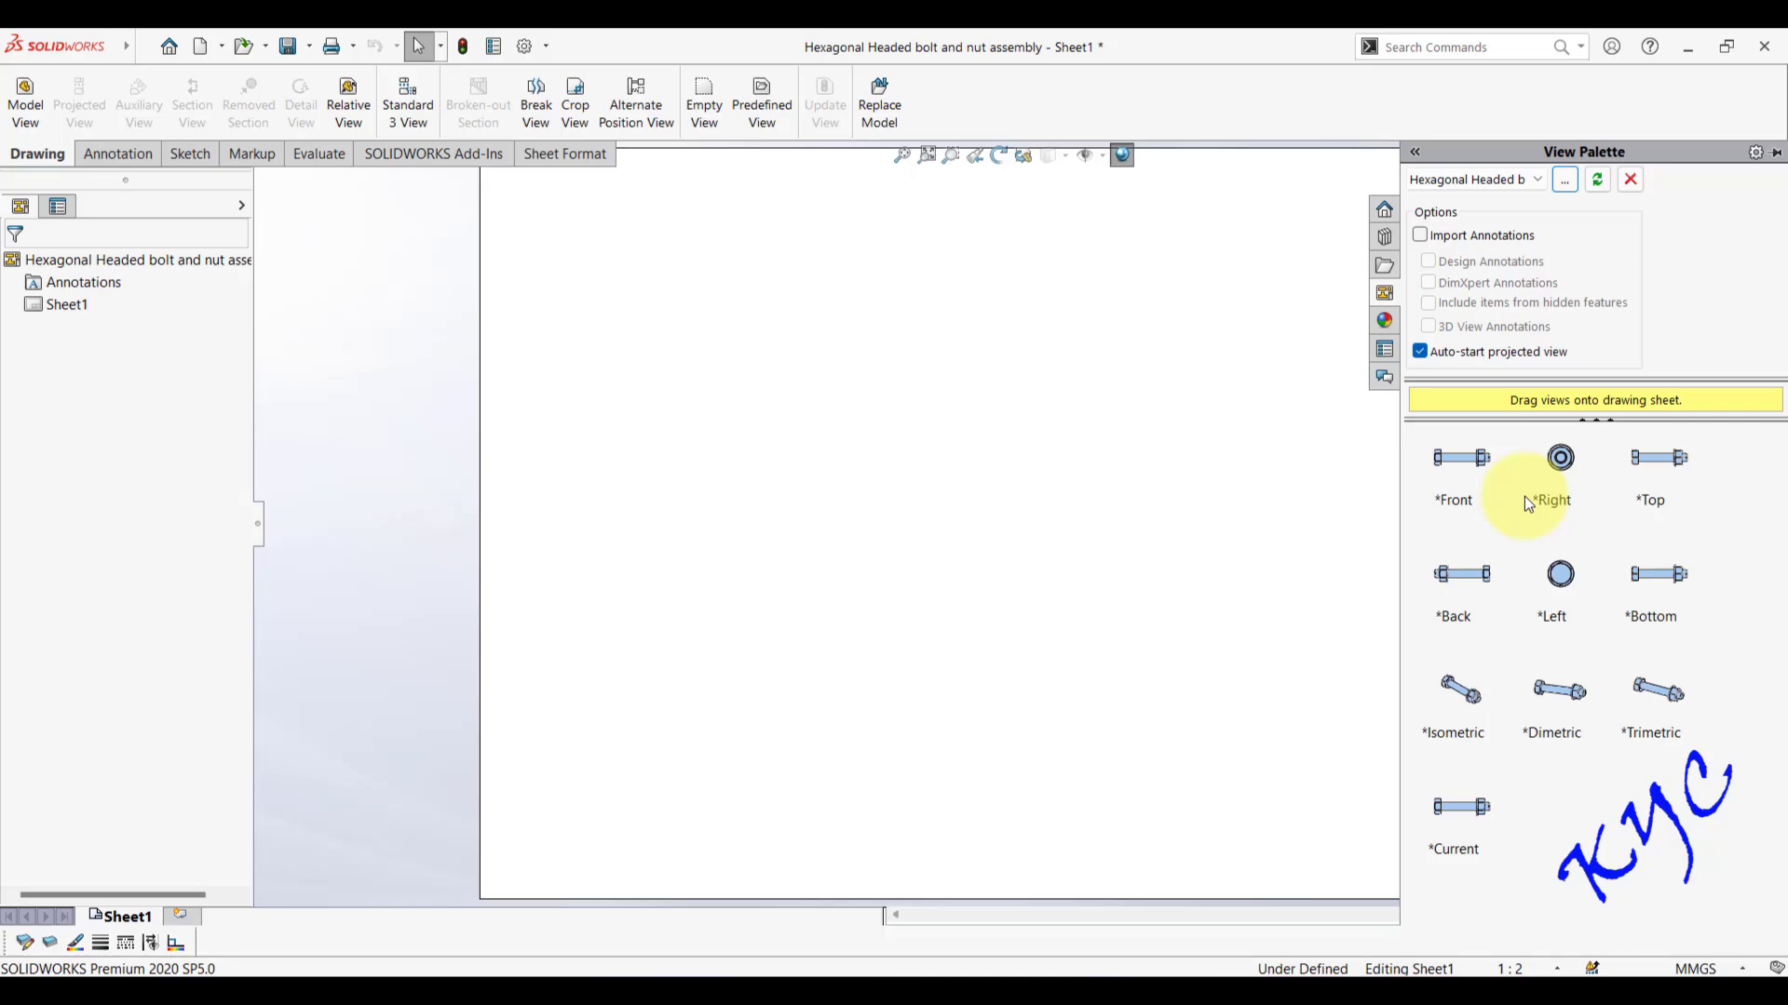
- Place the assembly's front view in the sheet's upper left, with projected views below it and to its right
{"action": "left_click_drag", "start_coordinate": [1472, 461], "coordinate": [780, 352]}
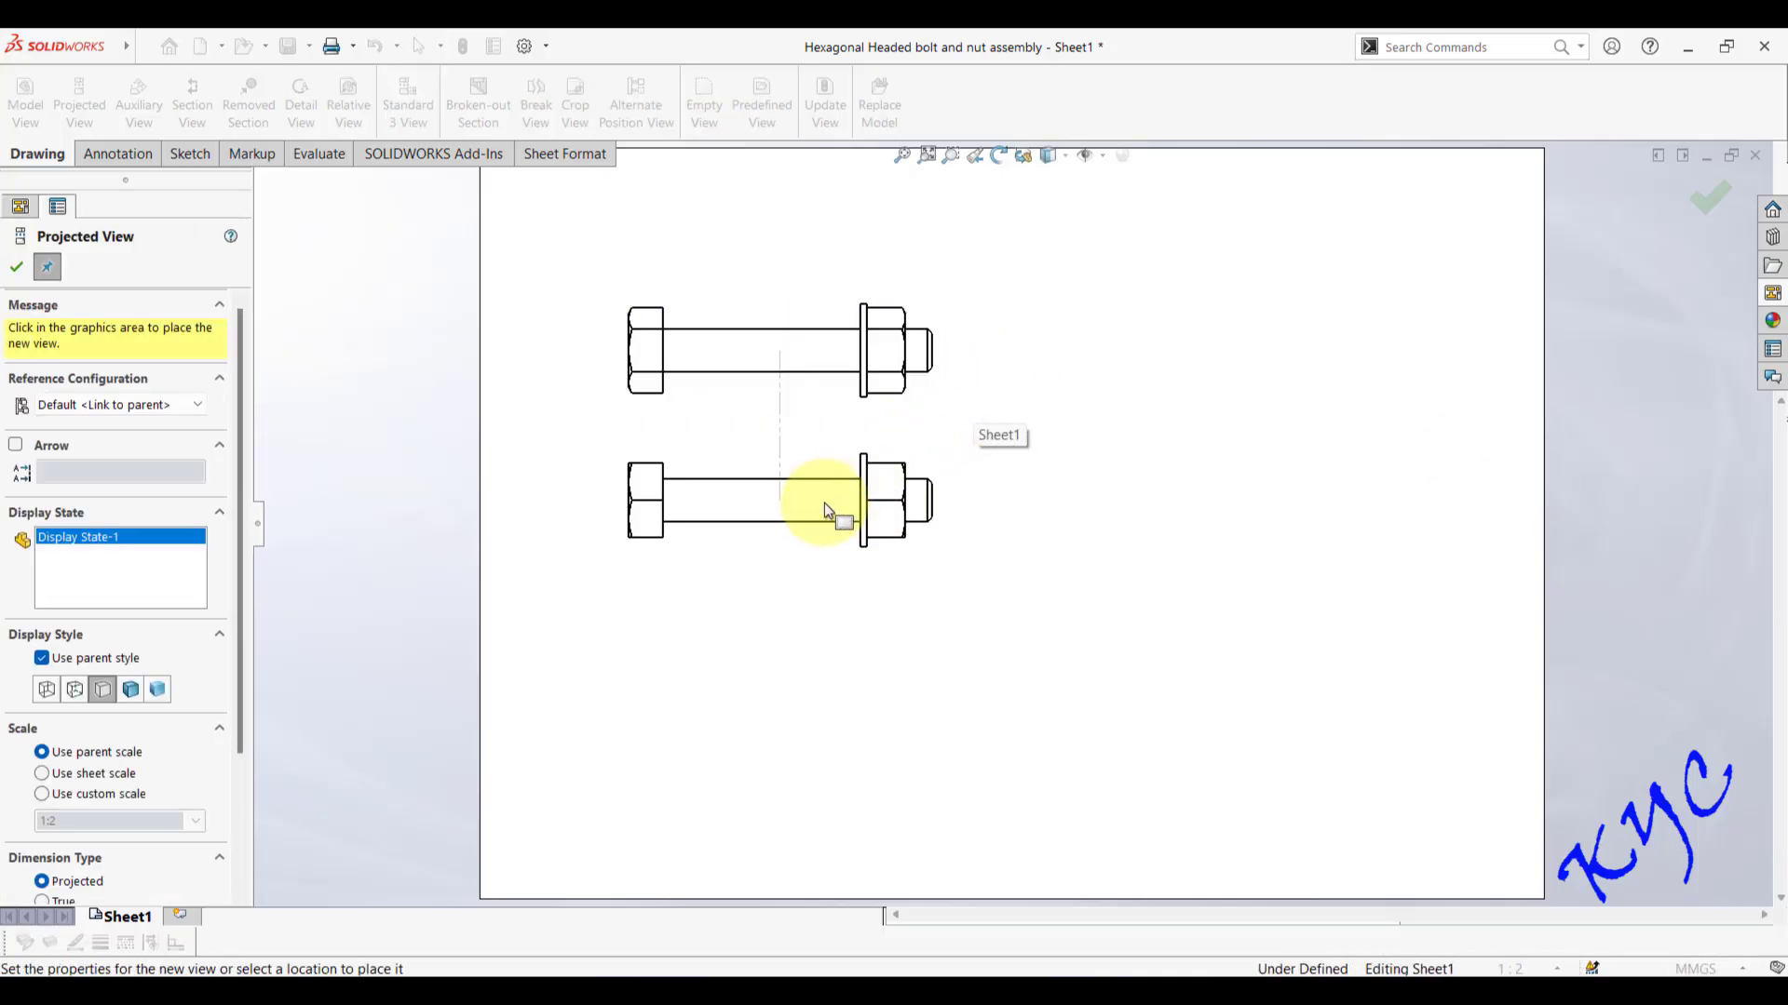
{"action": "left_click", "coordinate": [822, 663]}
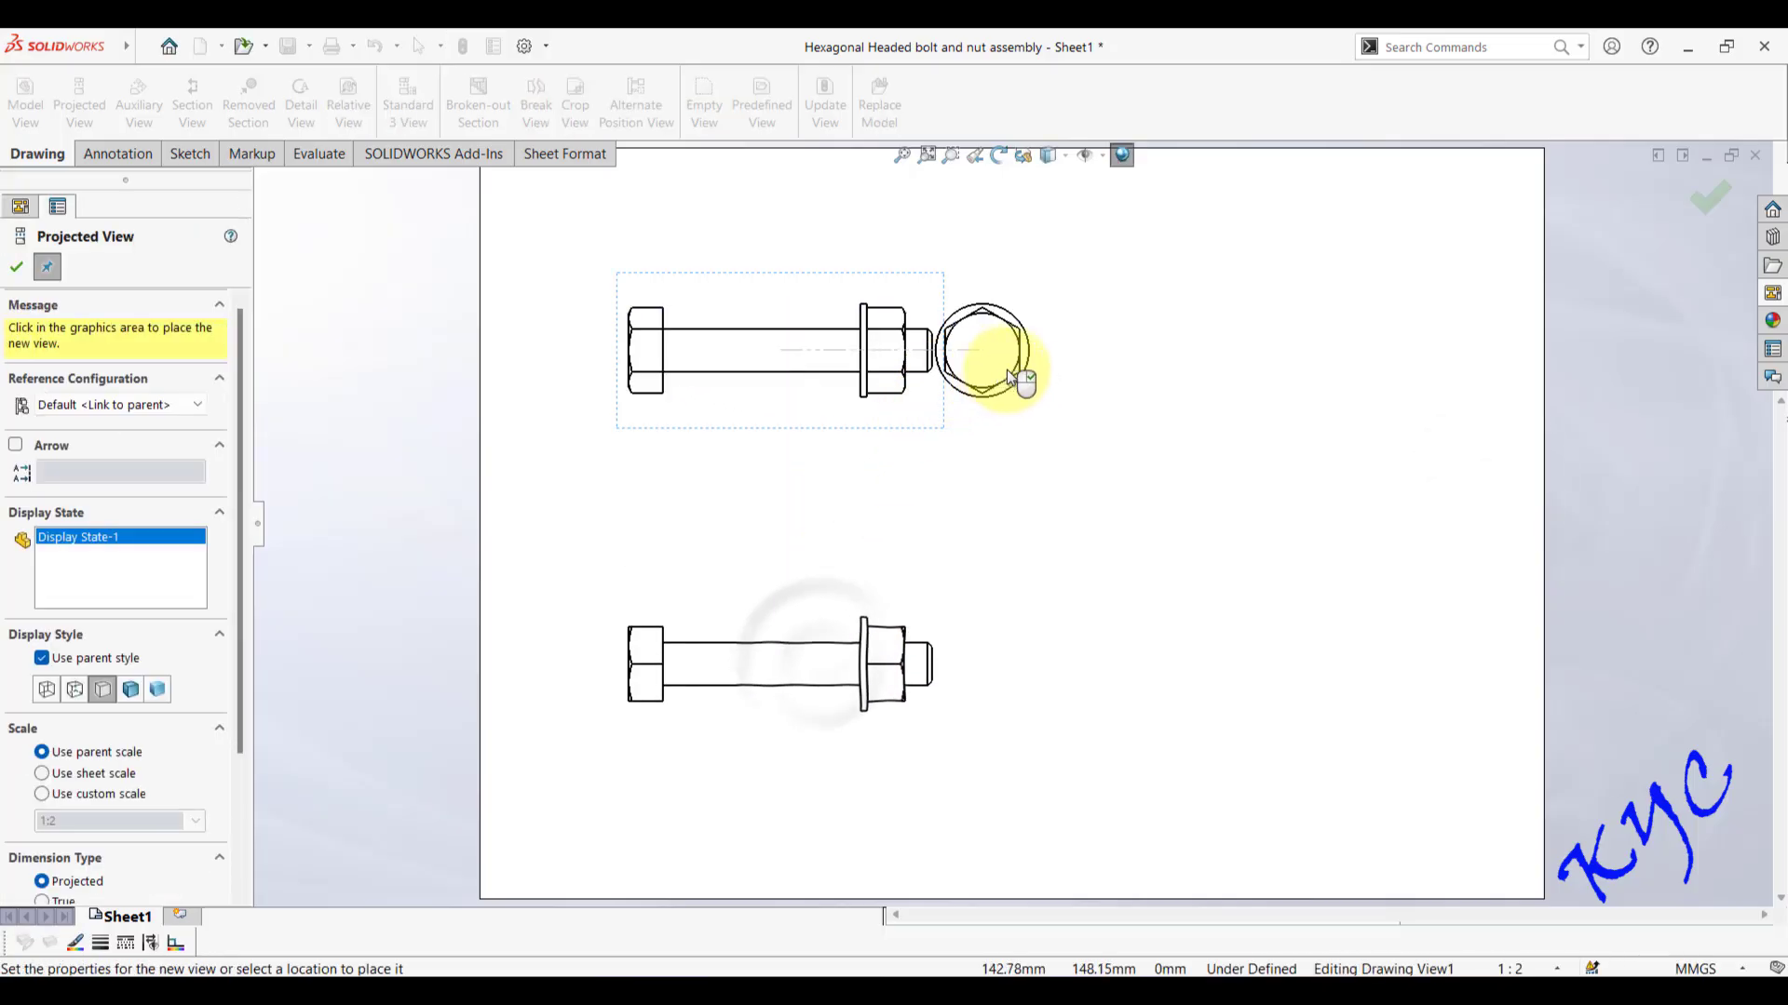
{"action": "left_click", "coordinate": [1048, 371]}
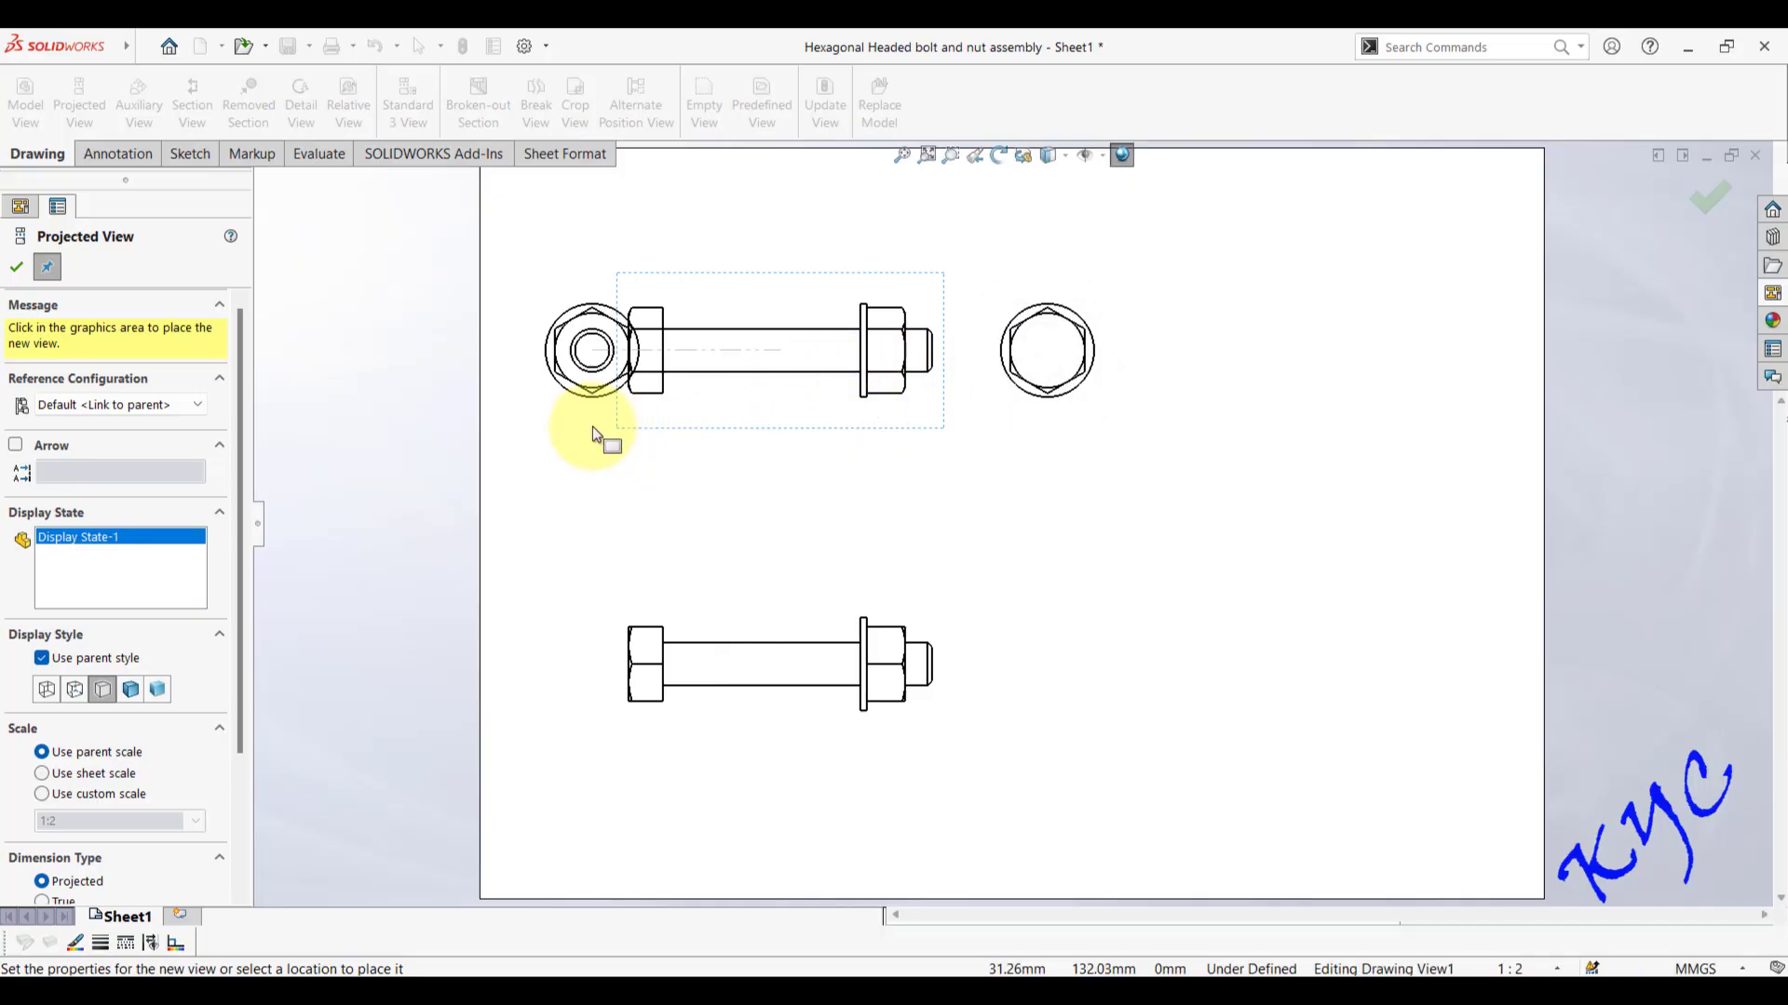
- Add a projected isometric view of the assembly and move it to the lower right of the sheet
{"action": "key", "text": "z"}
{"action": "left_click", "coordinate": [1106, 375]}
{"action": "key", "text": "Escape"}
{"action": "scroll", "coordinate": [1085, 409], "scroll_direction": "down", "scroll_amount": 1}
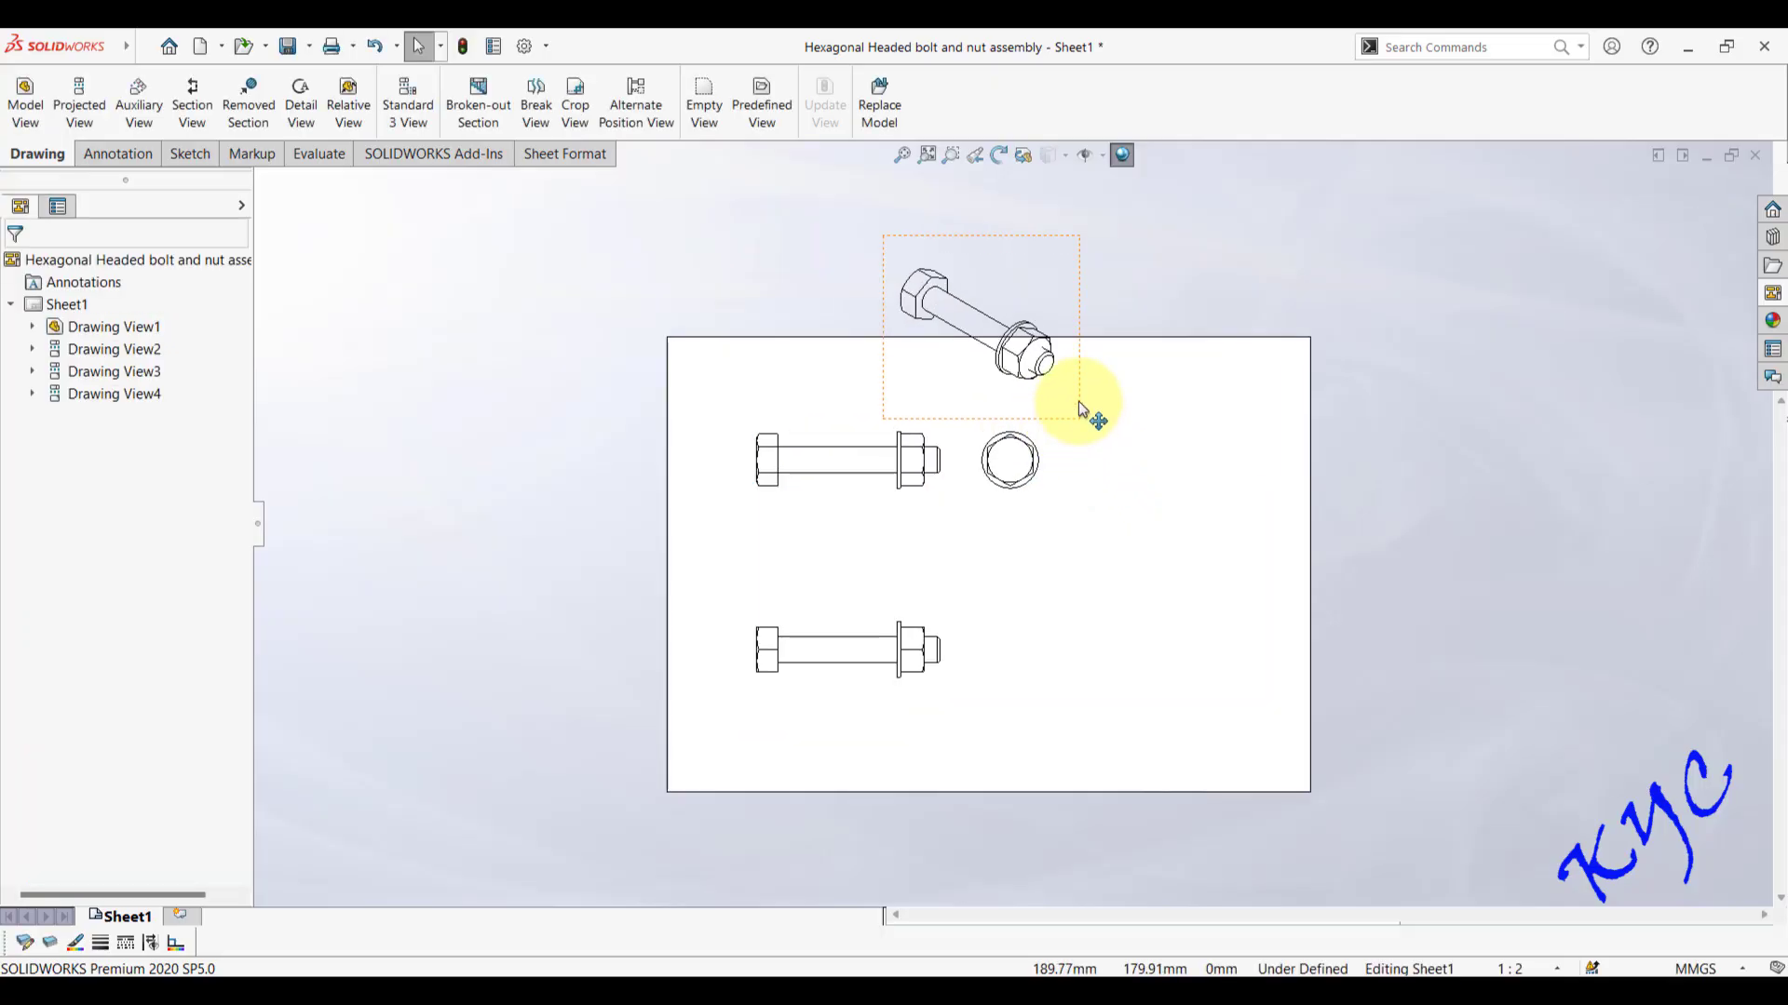
{"action": "mouse_move", "coordinate": [1070, 387]}
{"action": "left_mouse_down"}
{"action": "mouse_move", "coordinate": [1217, 606]}
{"action": "mouse_move", "coordinate": [1269, 722]}
{"action": "mouse_move", "coordinate": [1303, 727]}
{"action": "left_mouse_up"}
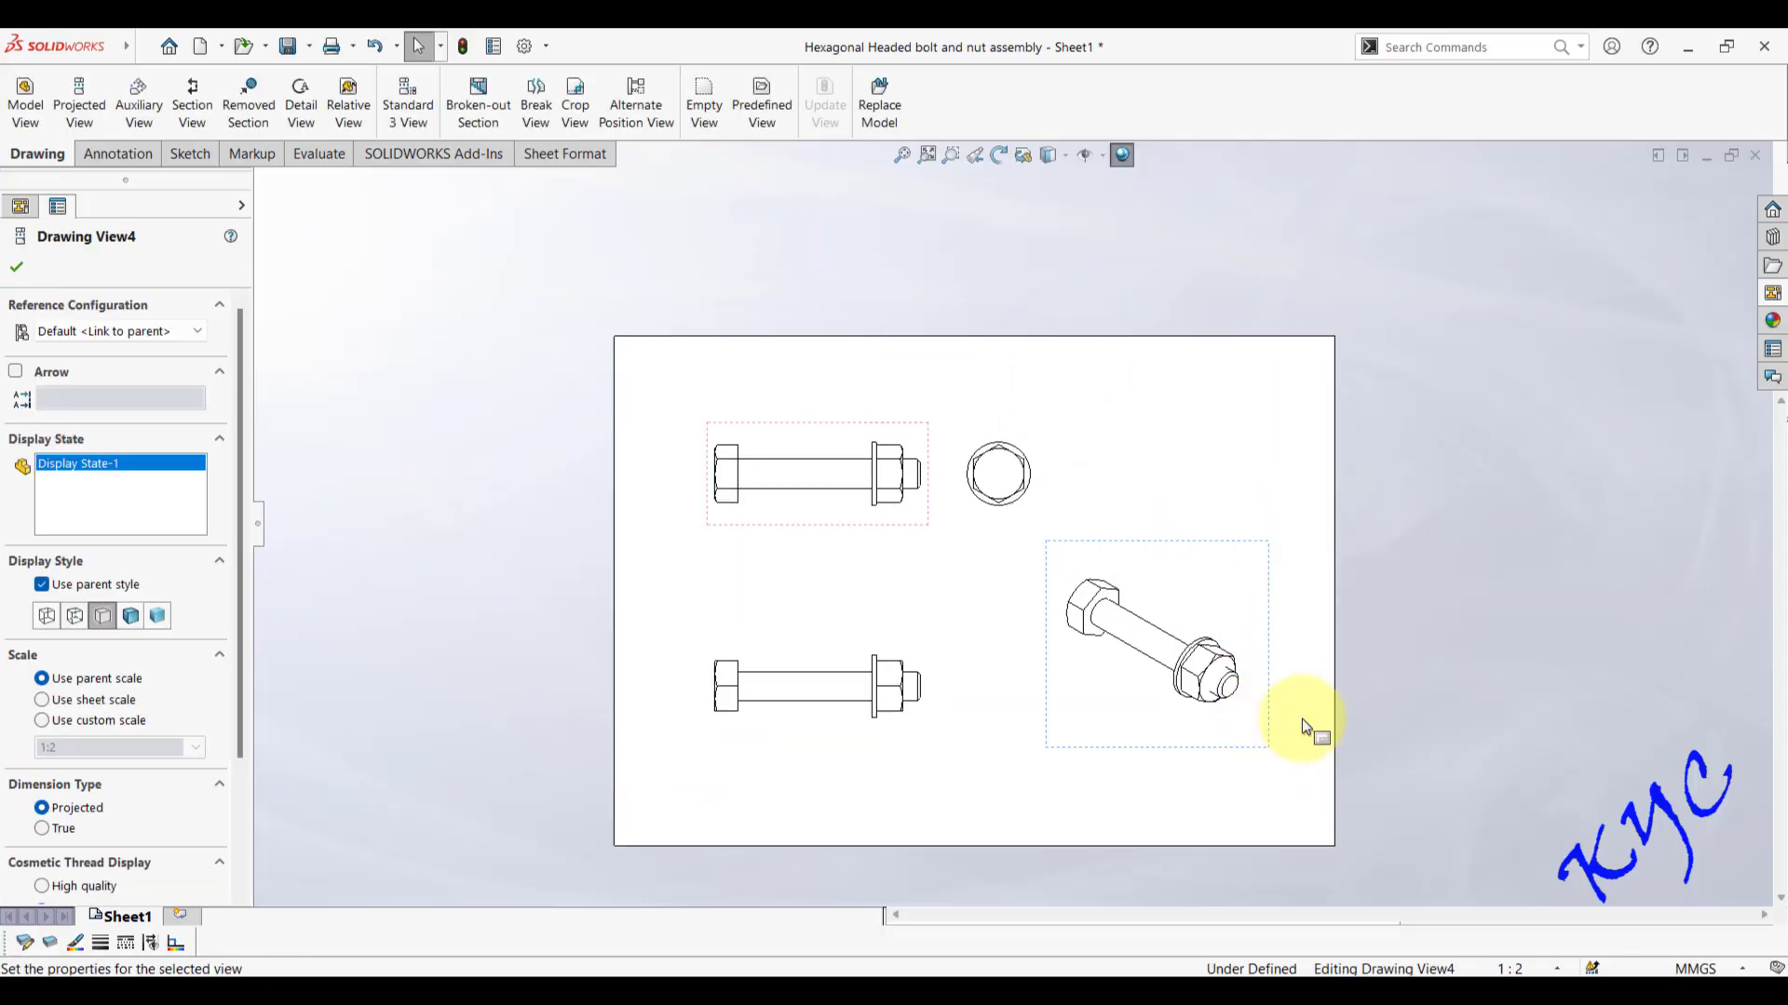
- Import cosmetic threads from the entire model into all four drawing views using Model Items
{"action": "scroll", "coordinate": [1295, 722], "scroll_direction": "up", "scroll_amount": 2}
{"action": "left_click", "coordinate": [686, 756]}
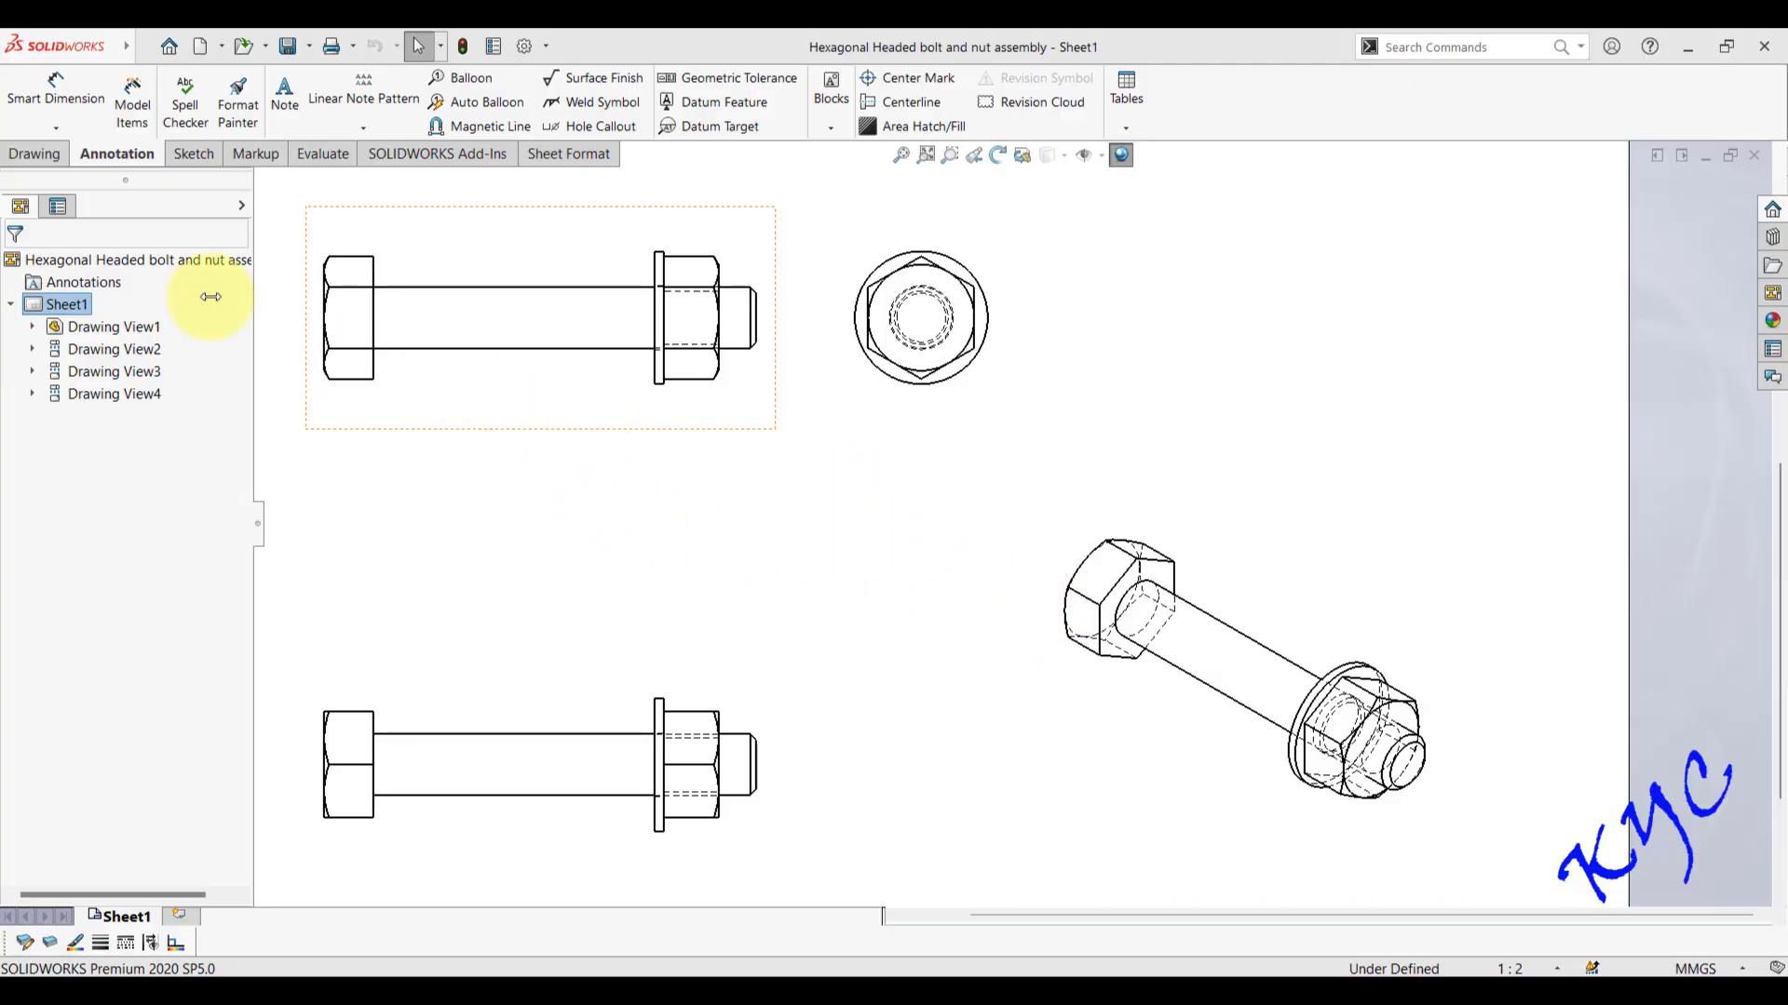
{"action": "left_click", "coordinate": [132, 105]}
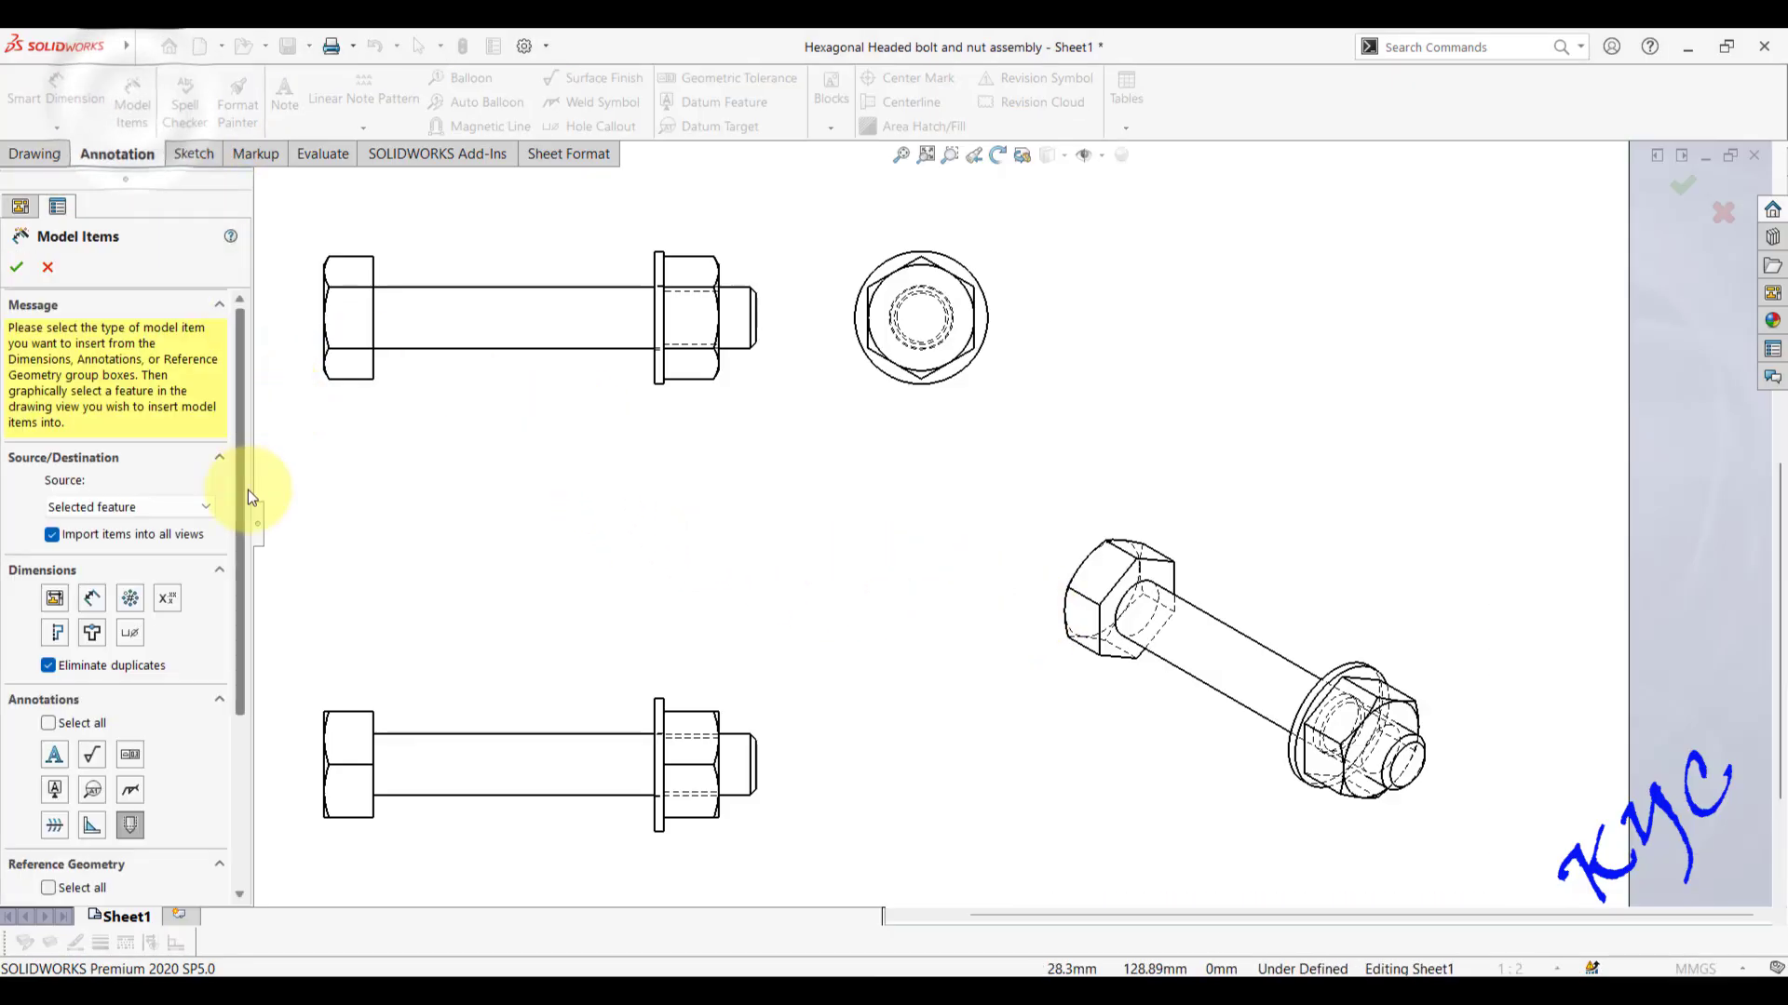
{"action": "left_click_drag", "start_coordinate": [240, 489], "coordinate": [243, 644]}
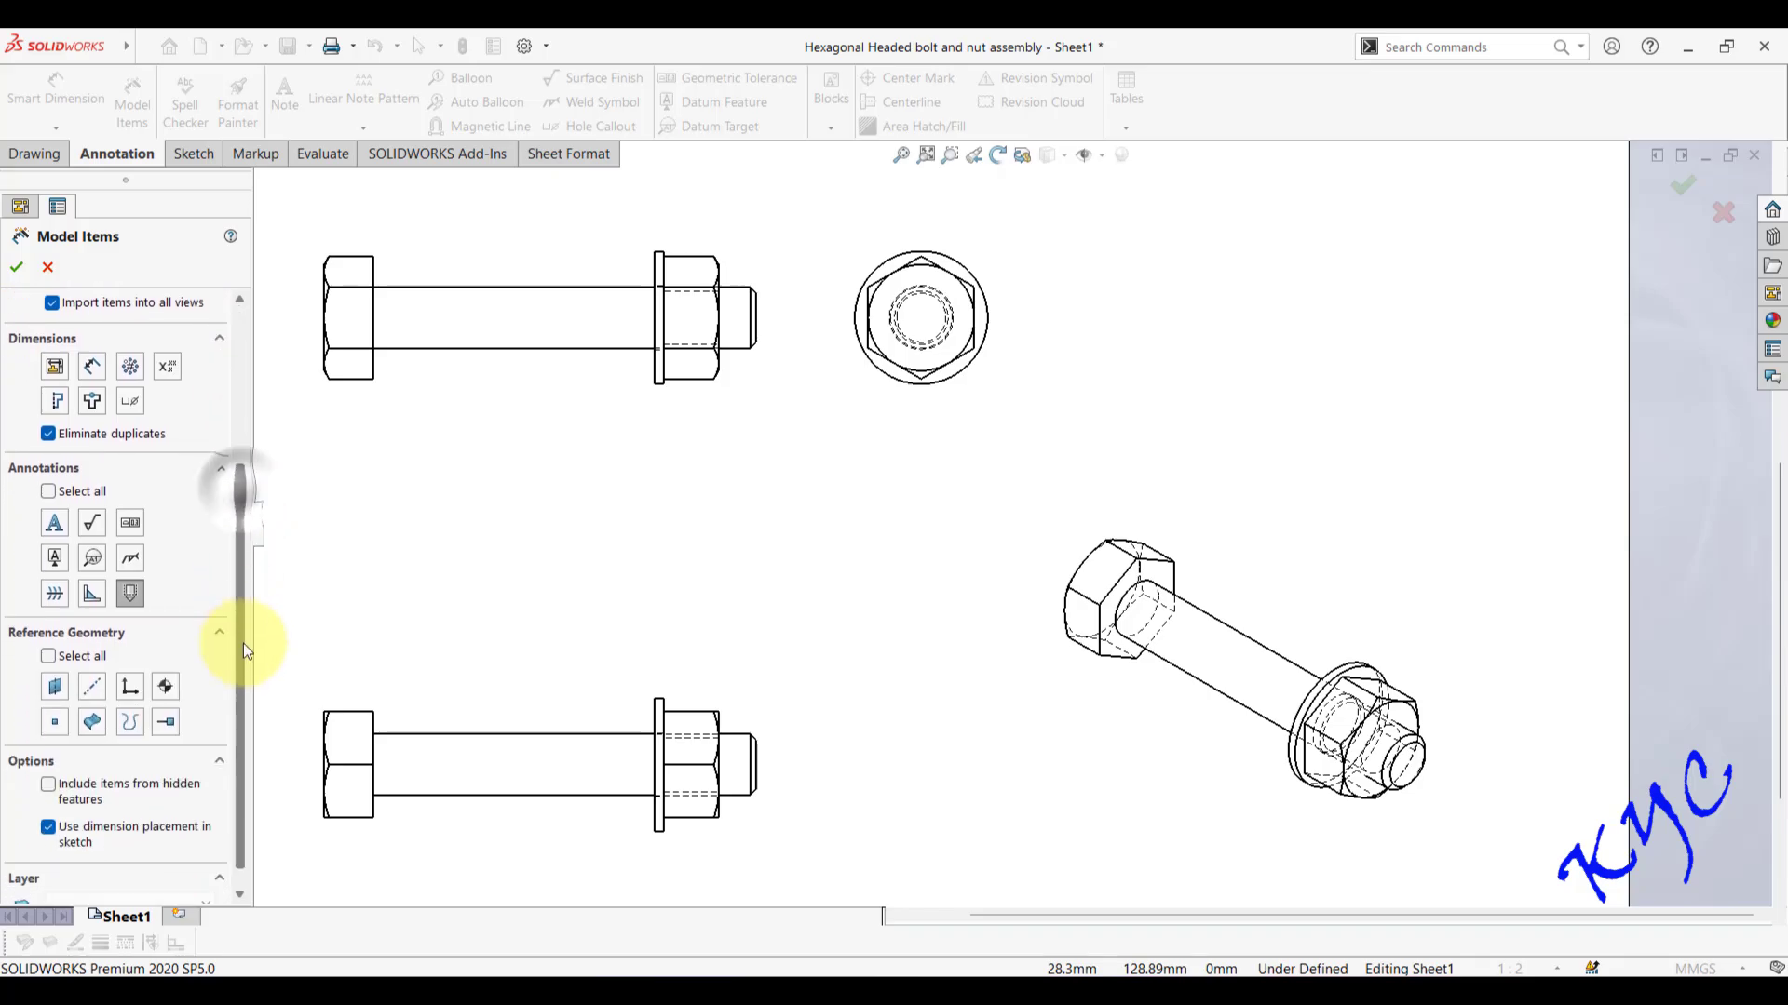
{"action": "left_click", "coordinate": [131, 603]}
{"action": "left_click", "coordinate": [587, 391]}
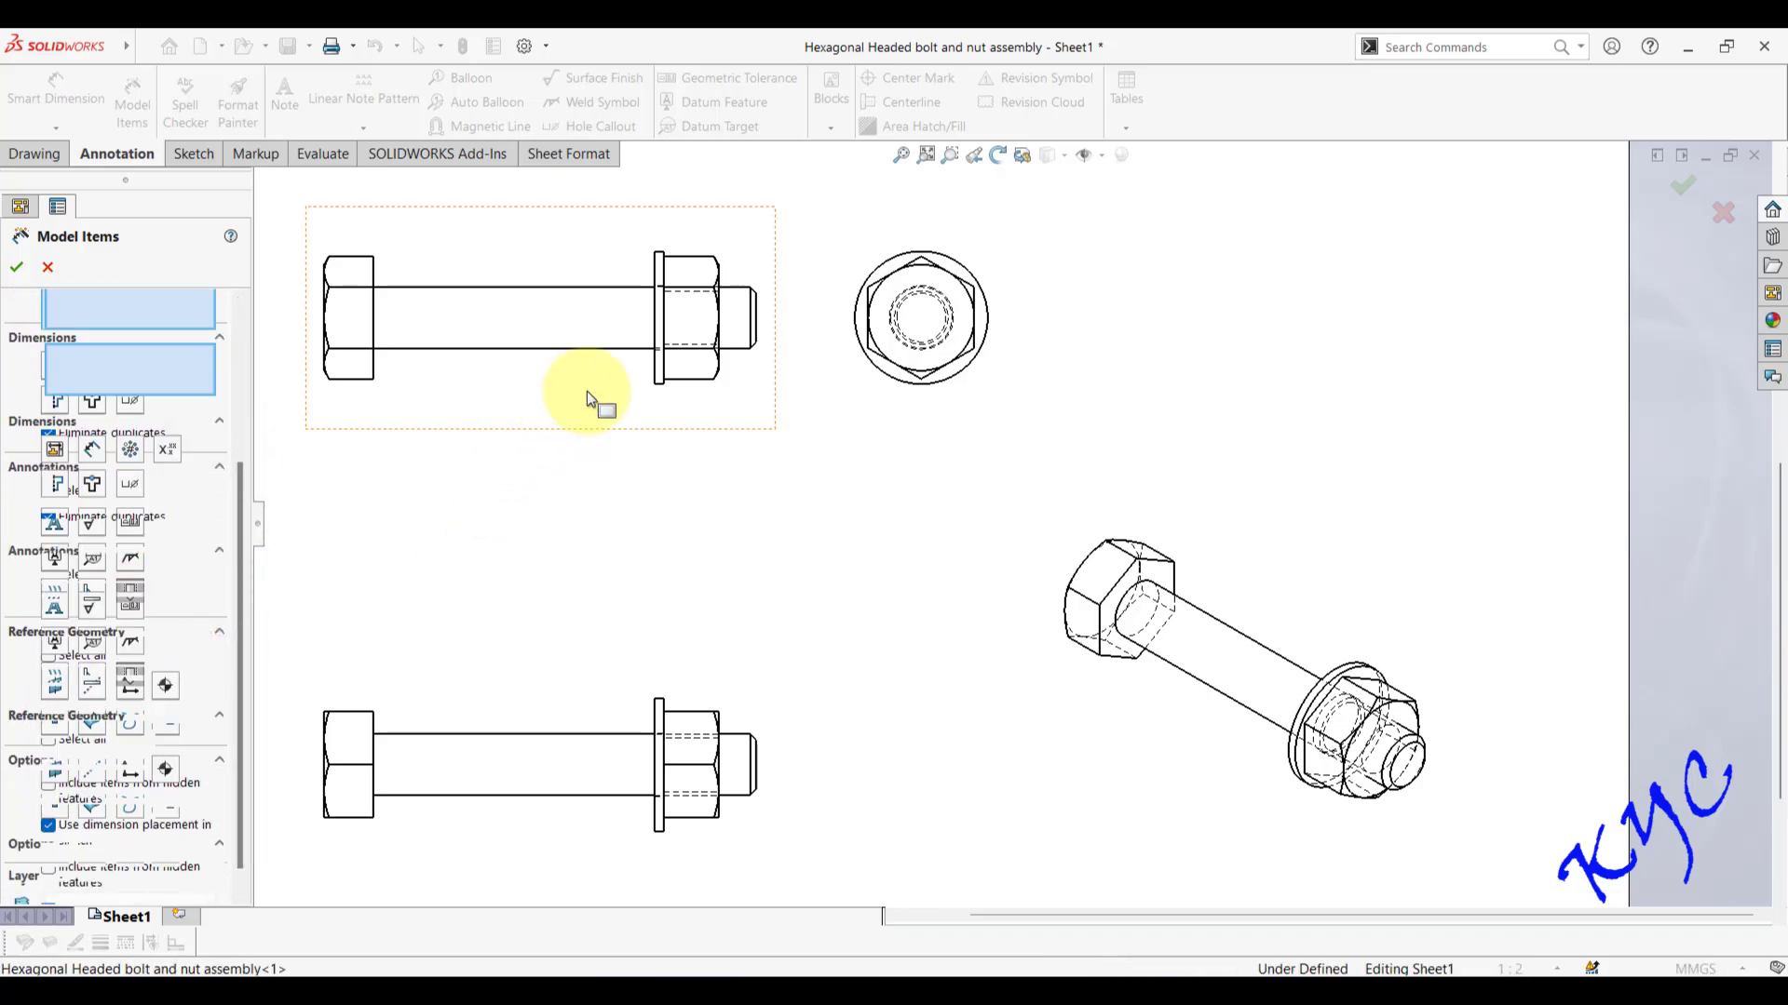
{"action": "left_click", "coordinate": [584, 700]}
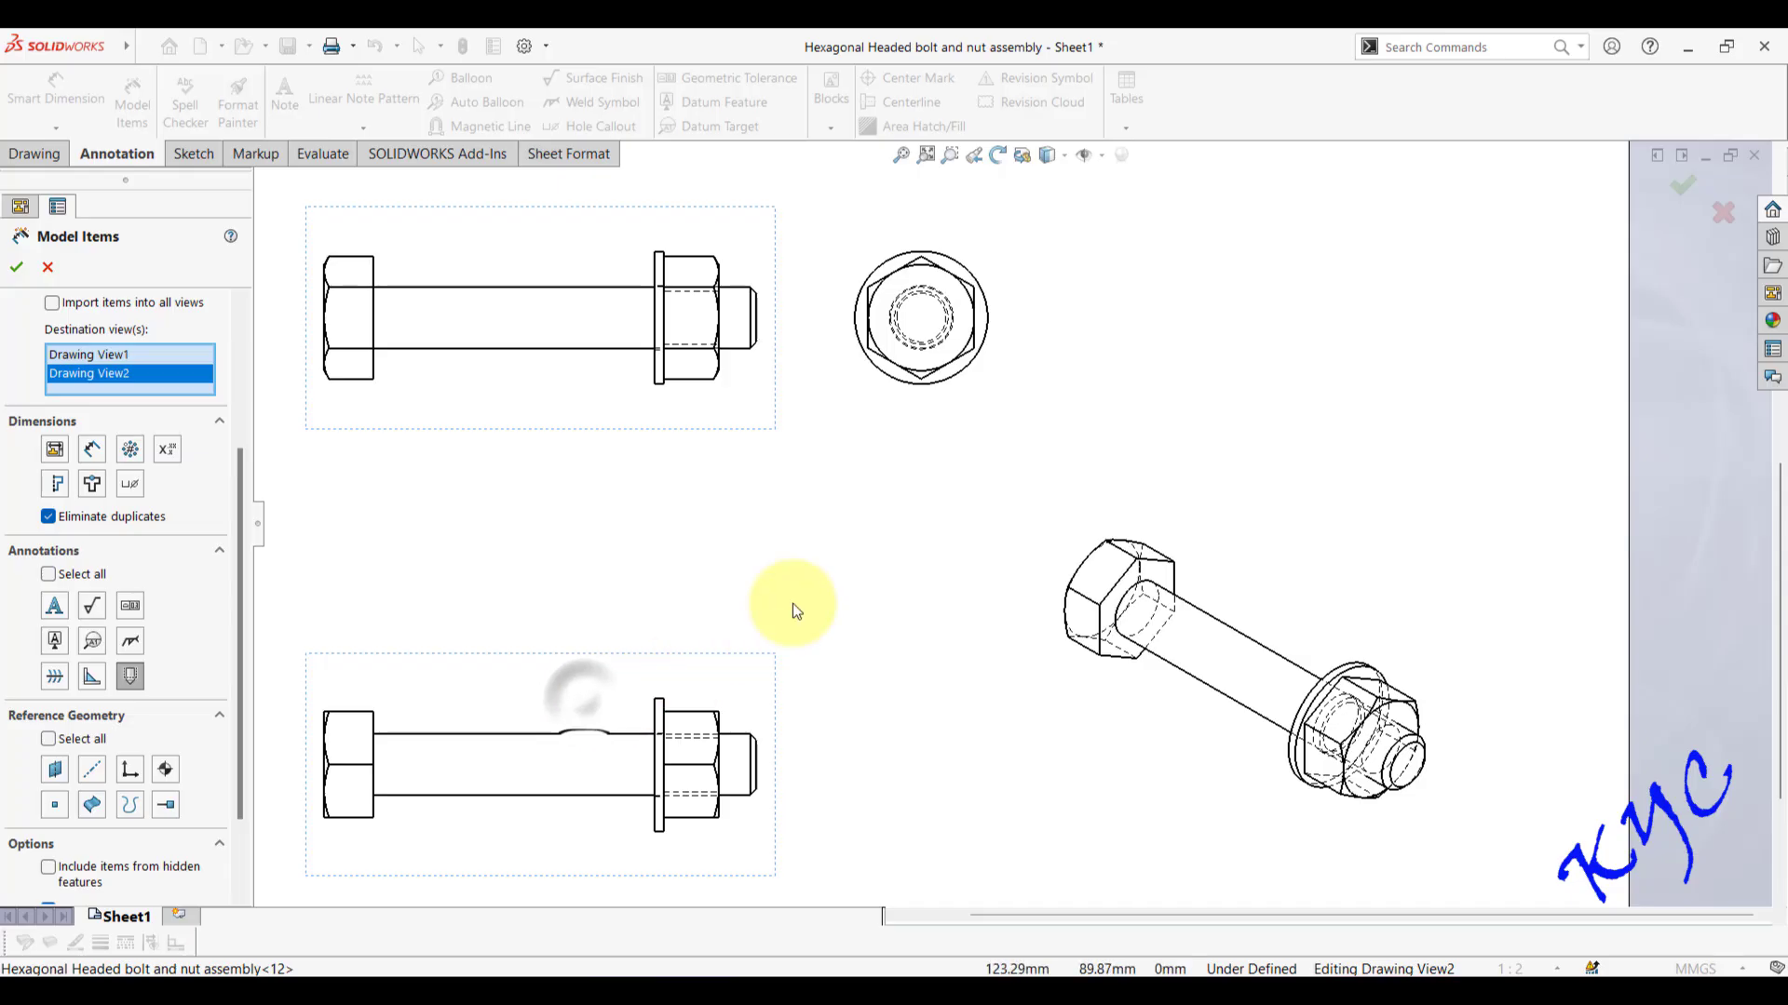
{"action": "left_click", "coordinate": [927, 402]}
{"action": "left_click", "coordinate": [1070, 682]}
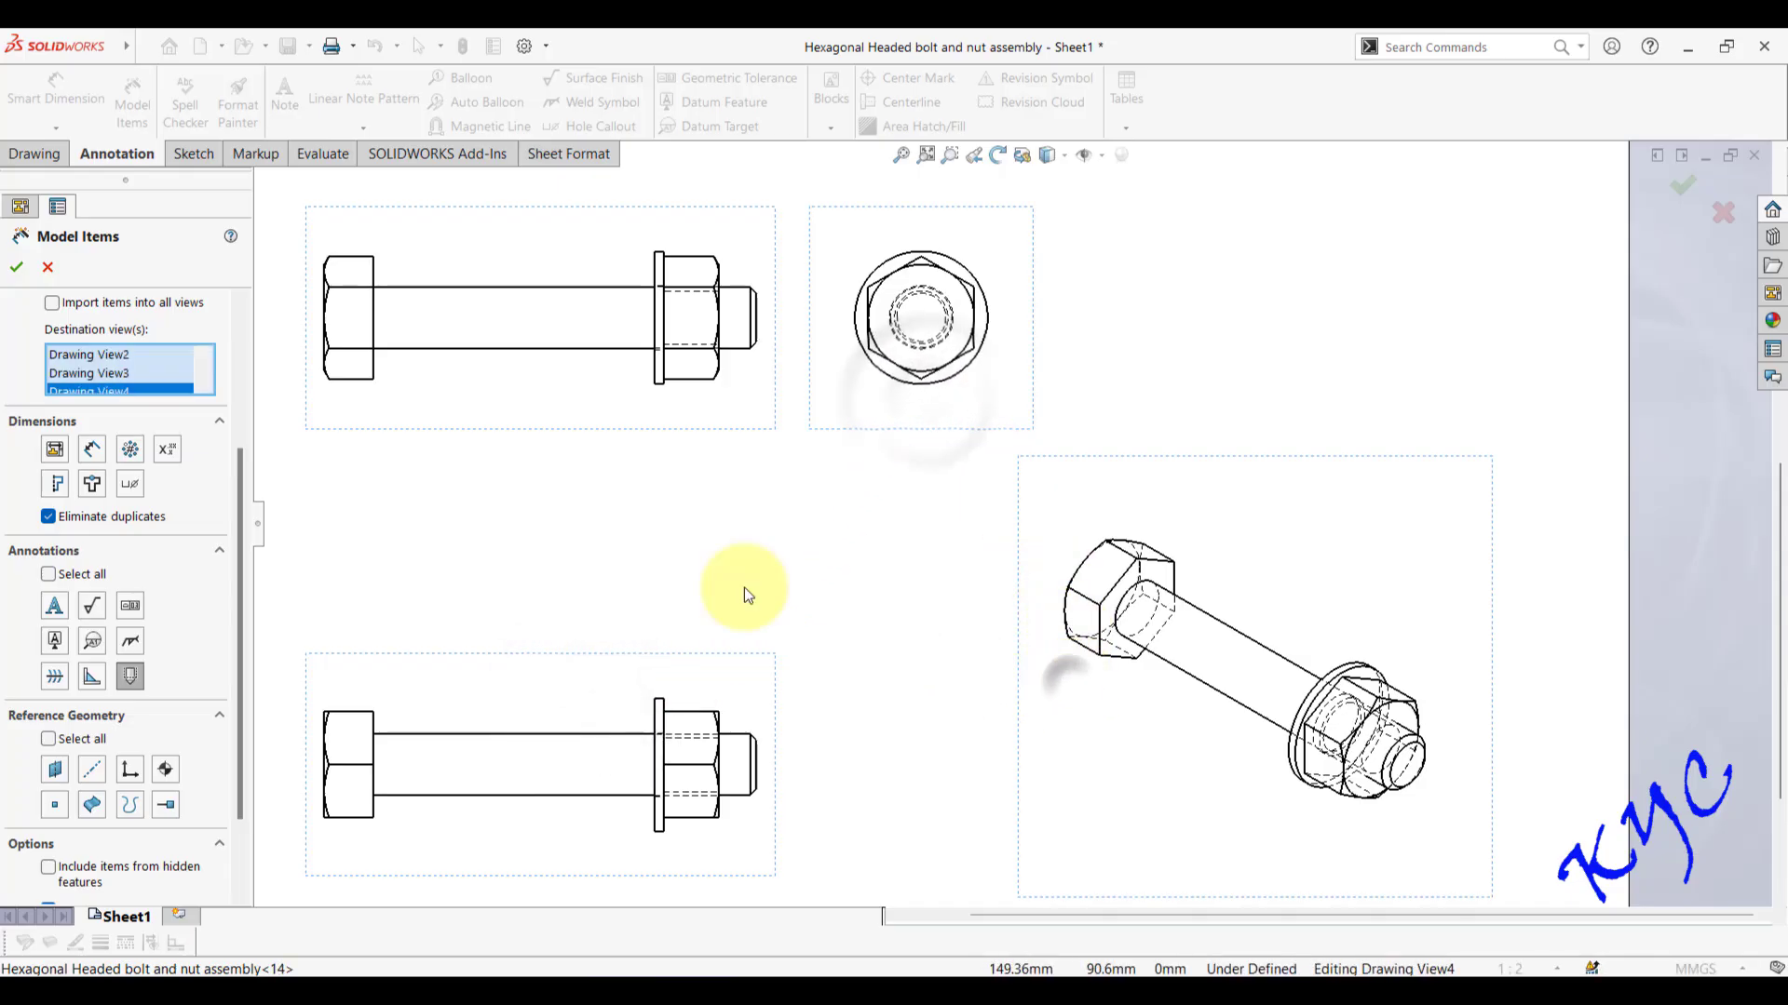
{"action": "left_click", "coordinate": [21, 272]}
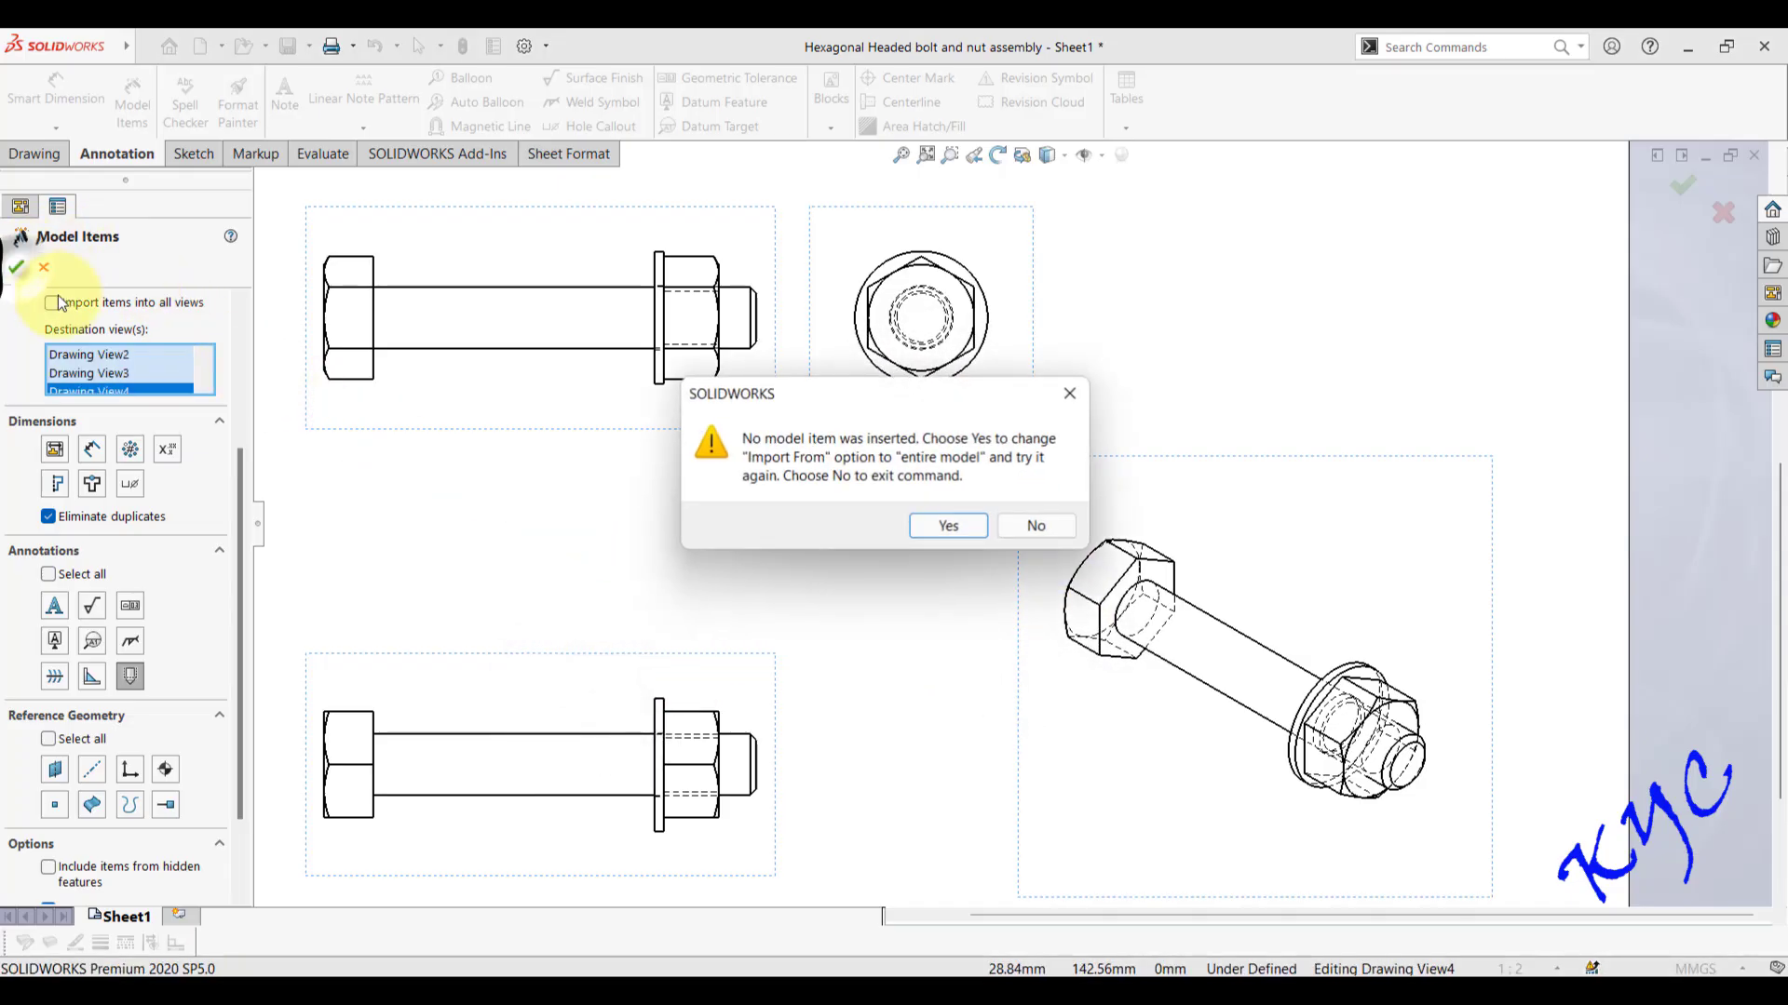
{"action": "left_click", "coordinate": [947, 528]}
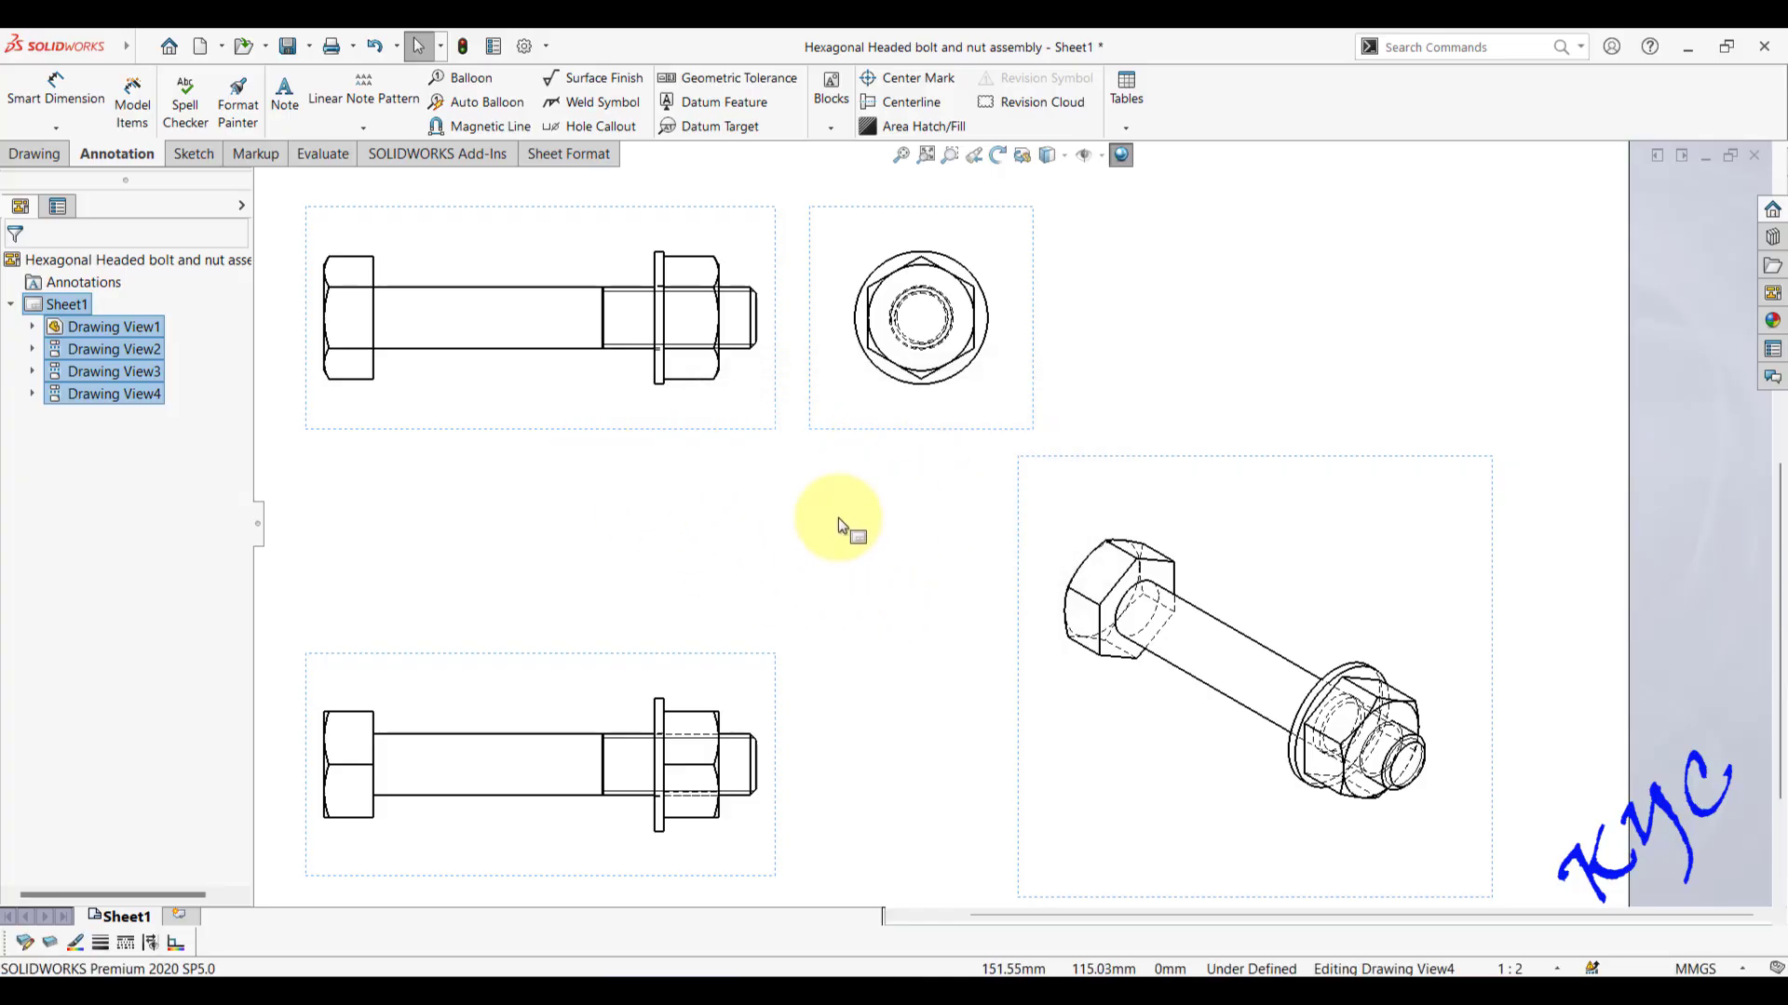
- Examine the cosmetic threads on the bolt and nut across the four drawing views
{"action": "scroll", "coordinate": [758, 305], "scroll_direction": "up", "scroll_amount": 3}
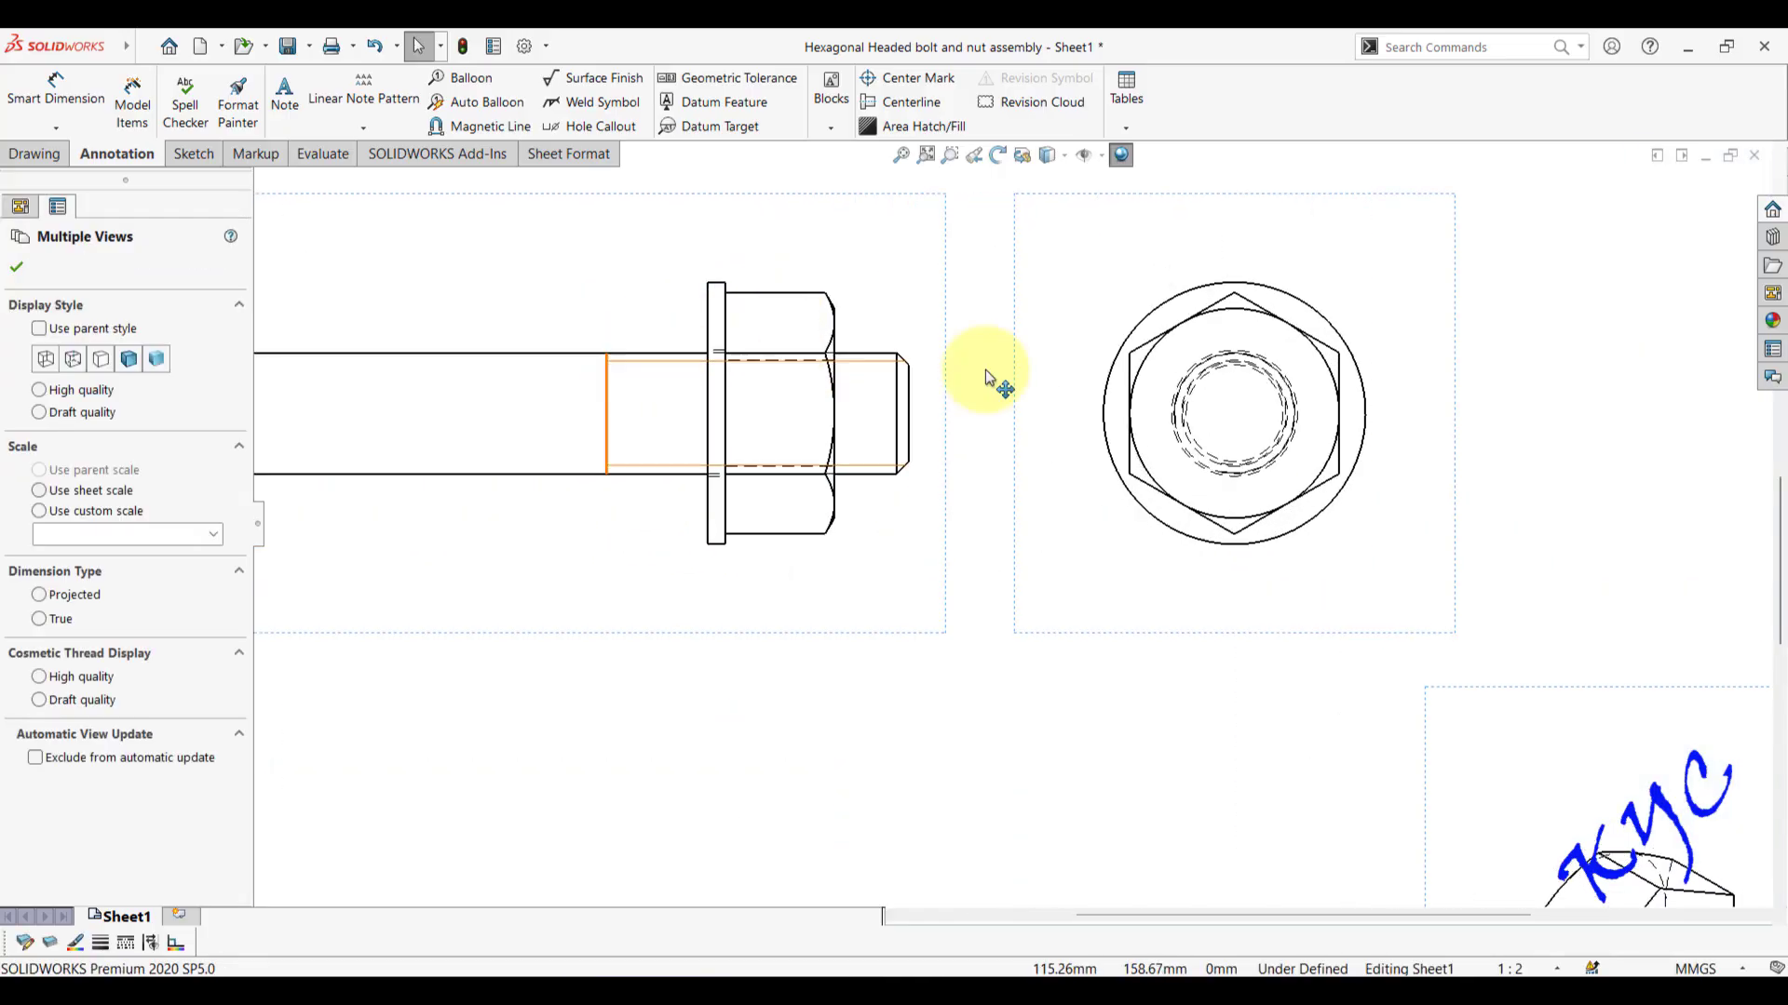
{"action": "scroll", "coordinate": [791, 465], "scroll_direction": "down", "scroll_amount": 4}
{"action": "scroll", "coordinate": [931, 680], "scroll_direction": "up", "scroll_amount": 3}
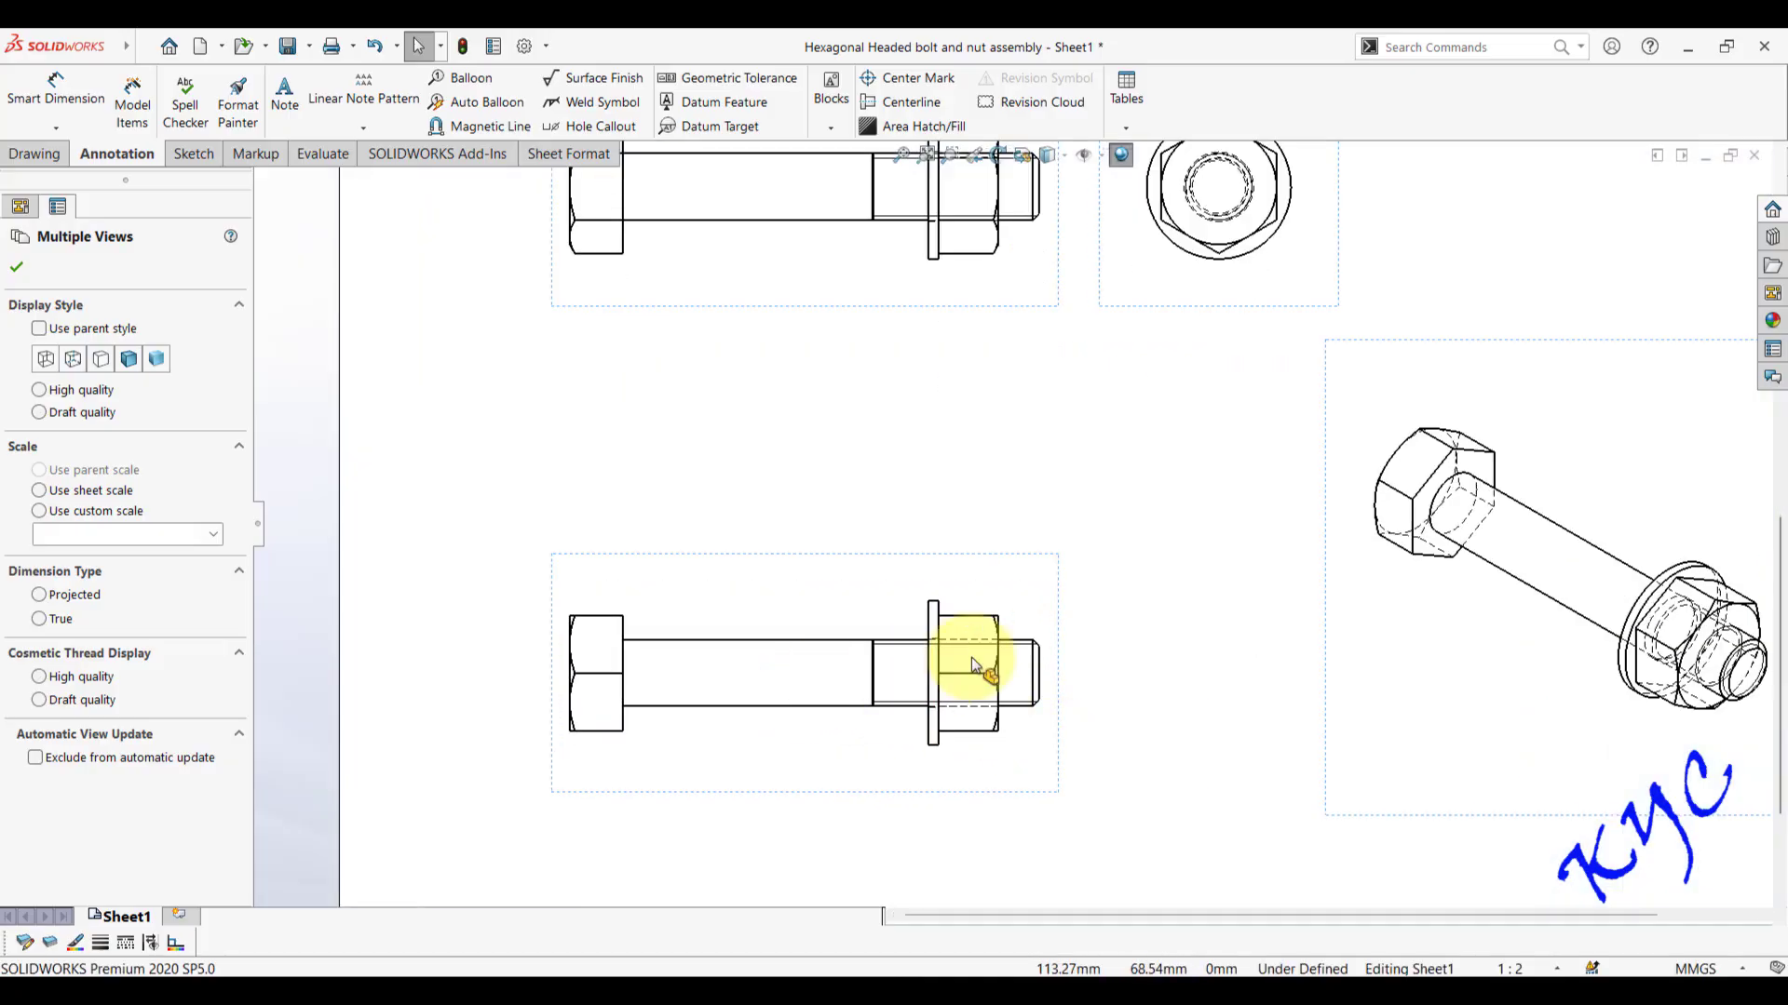
{"action": "scroll", "coordinate": [1014, 614], "scroll_direction": "down", "scroll_amount": 4}
{"action": "scroll", "coordinate": [1378, 373], "scroll_direction": "up", "scroll_amount": 2}
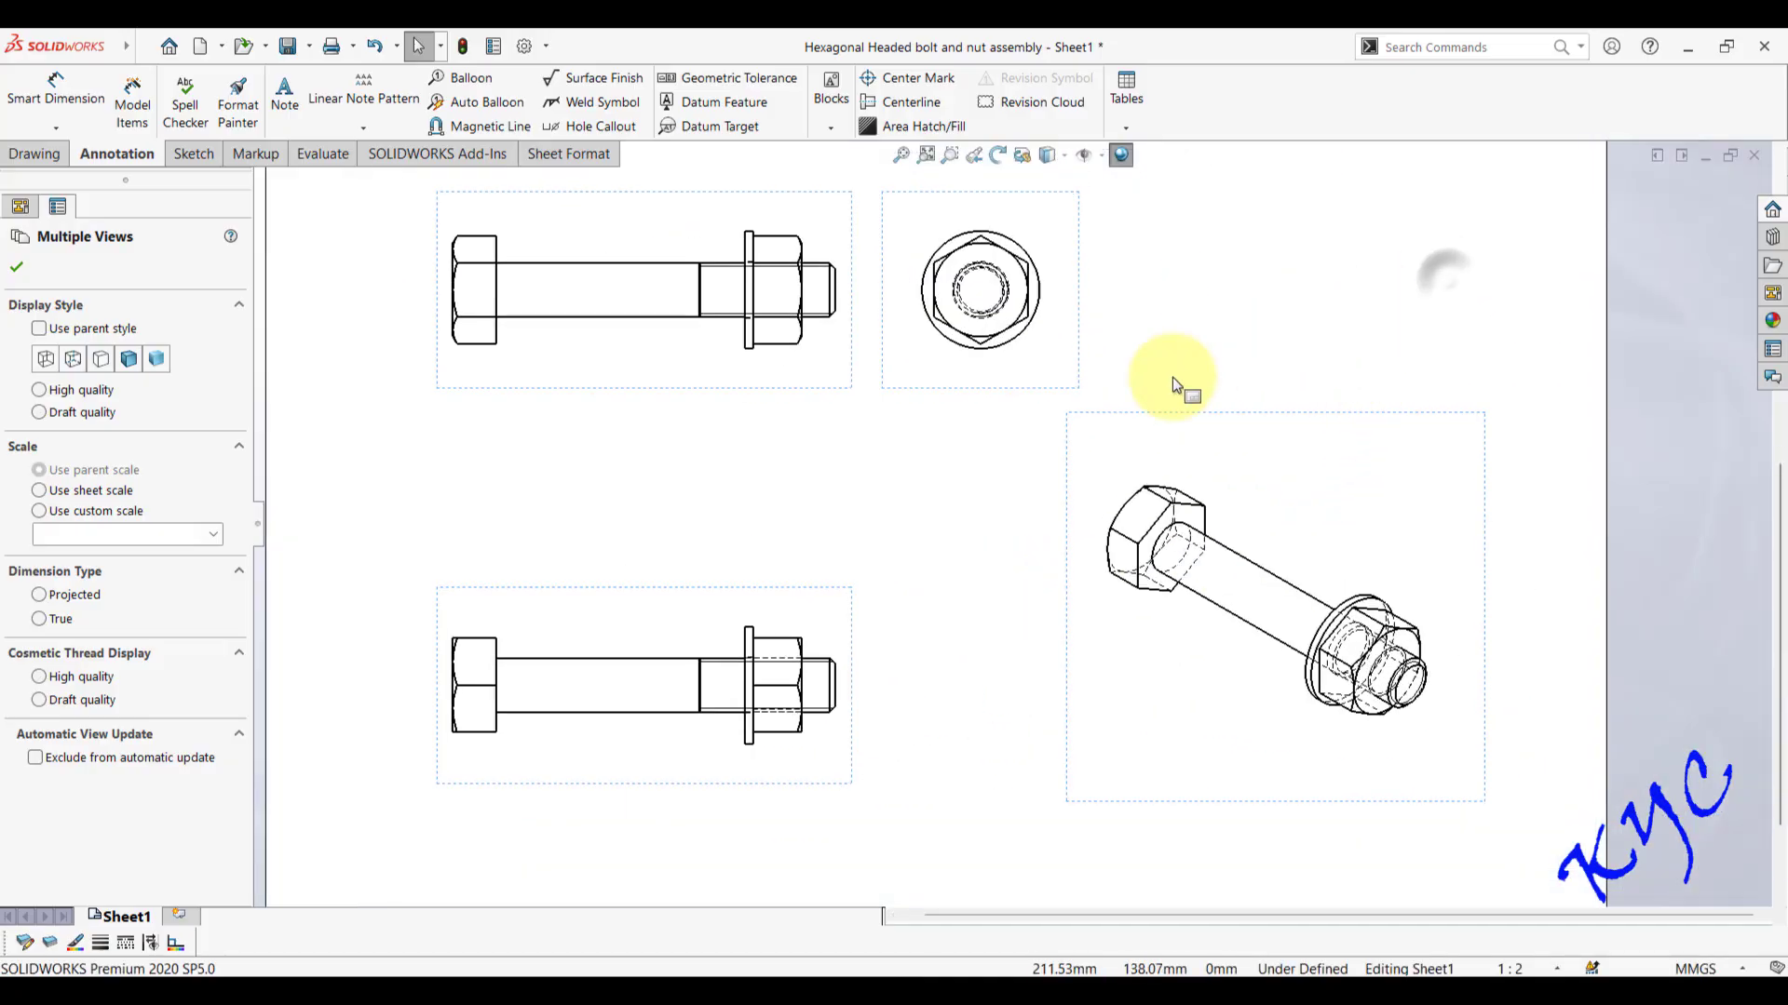
{"action": "left_click", "coordinate": [790, 538]}
{"action": "scroll", "coordinate": [789, 538], "scroll_direction": "down", "scroll_amount": 3}
{"action": "scroll", "coordinate": [1210, 446], "scroll_direction": "up", "scroll_amount": 1}
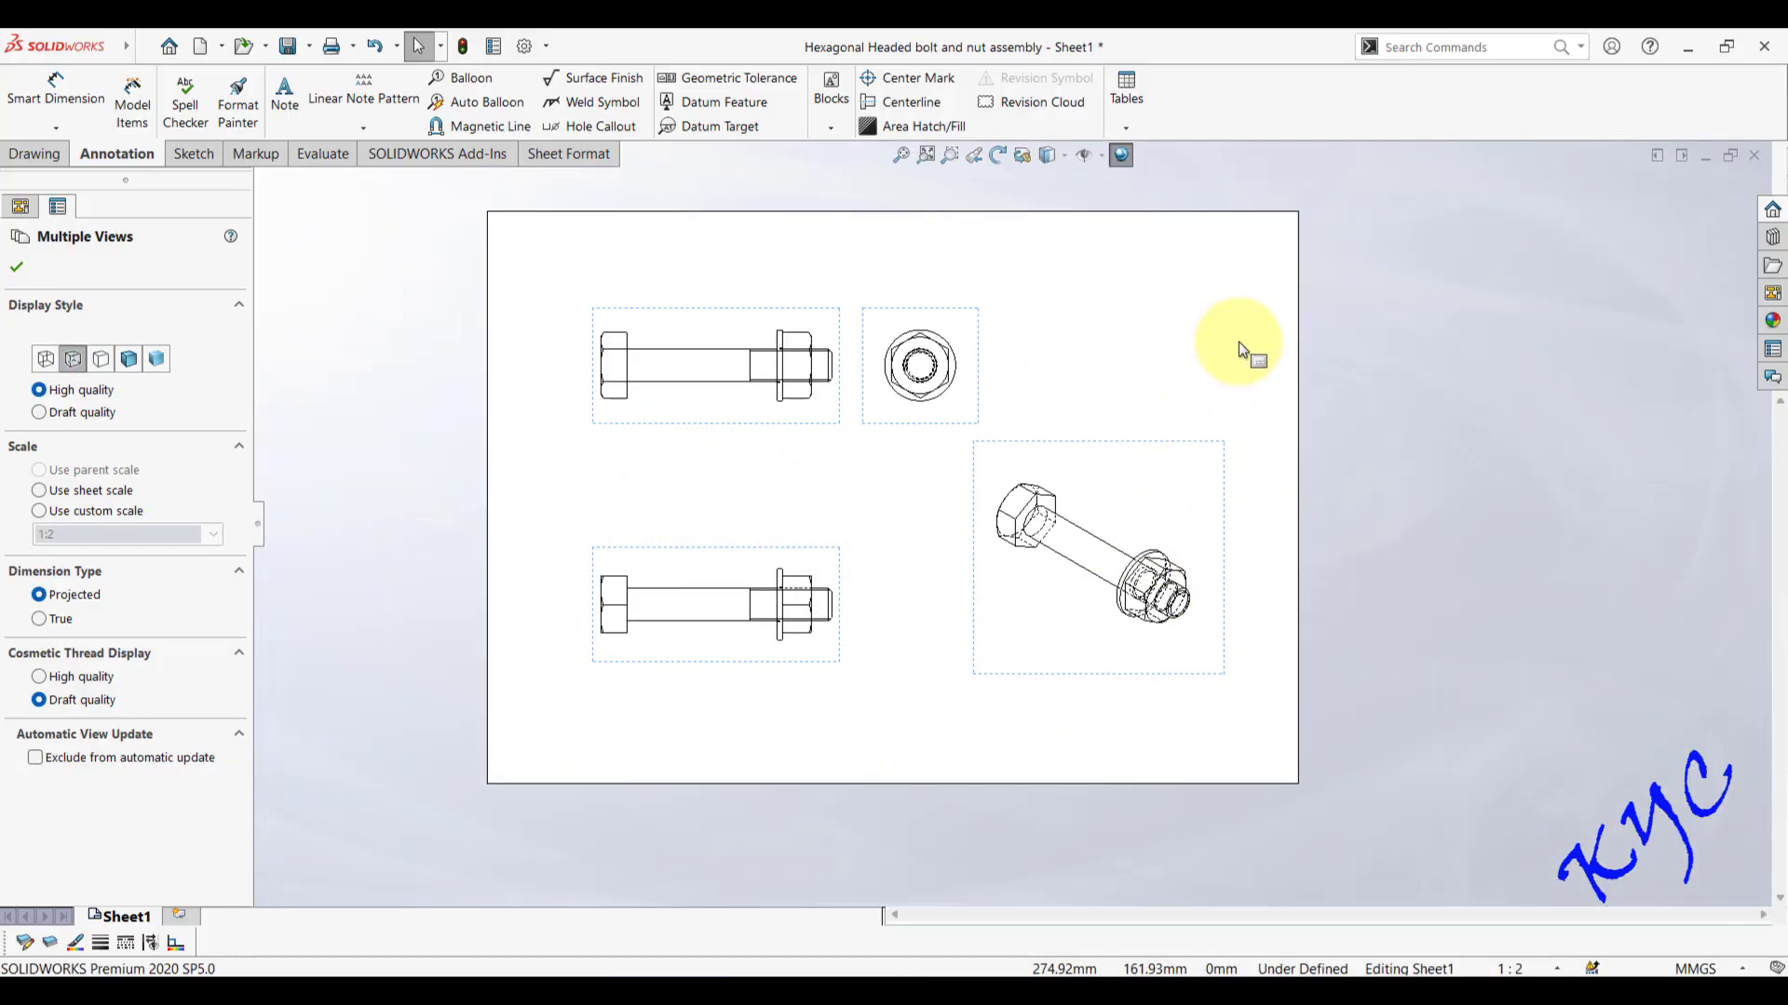
{"action": "scroll", "coordinate": [1108, 377], "scroll_direction": "up", "scroll_amount": 1}
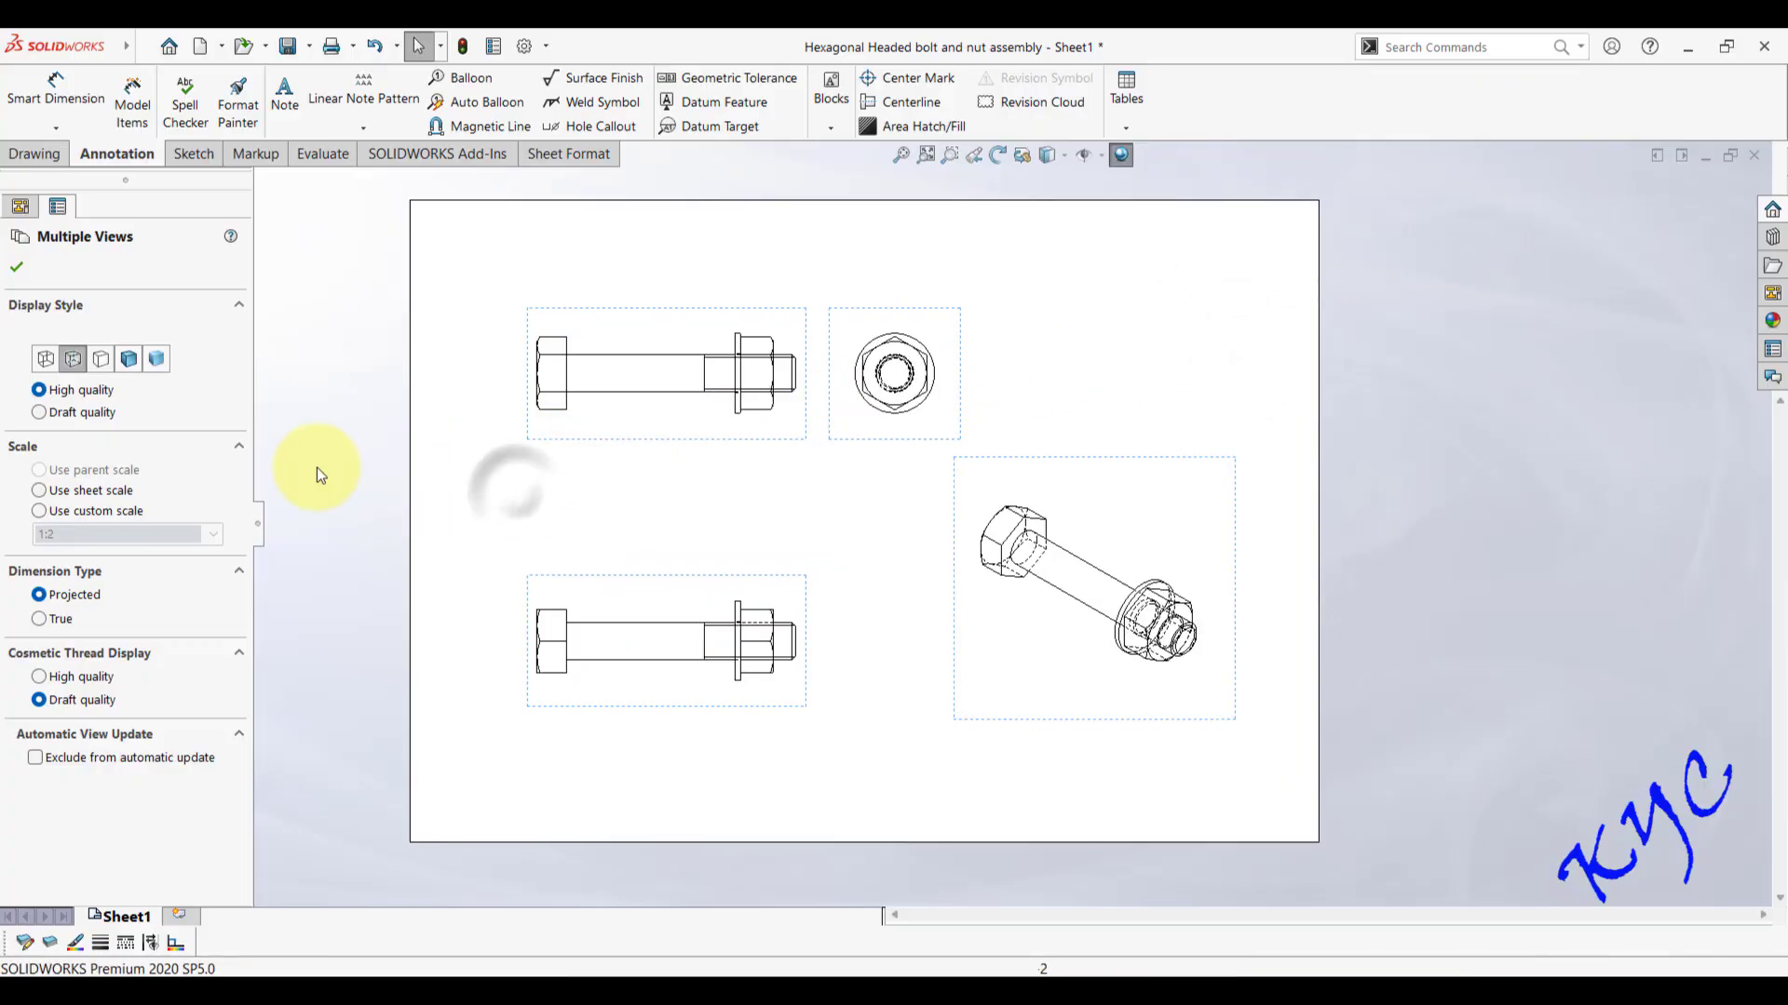
{"action": "left_click", "coordinate": [16, 268]}
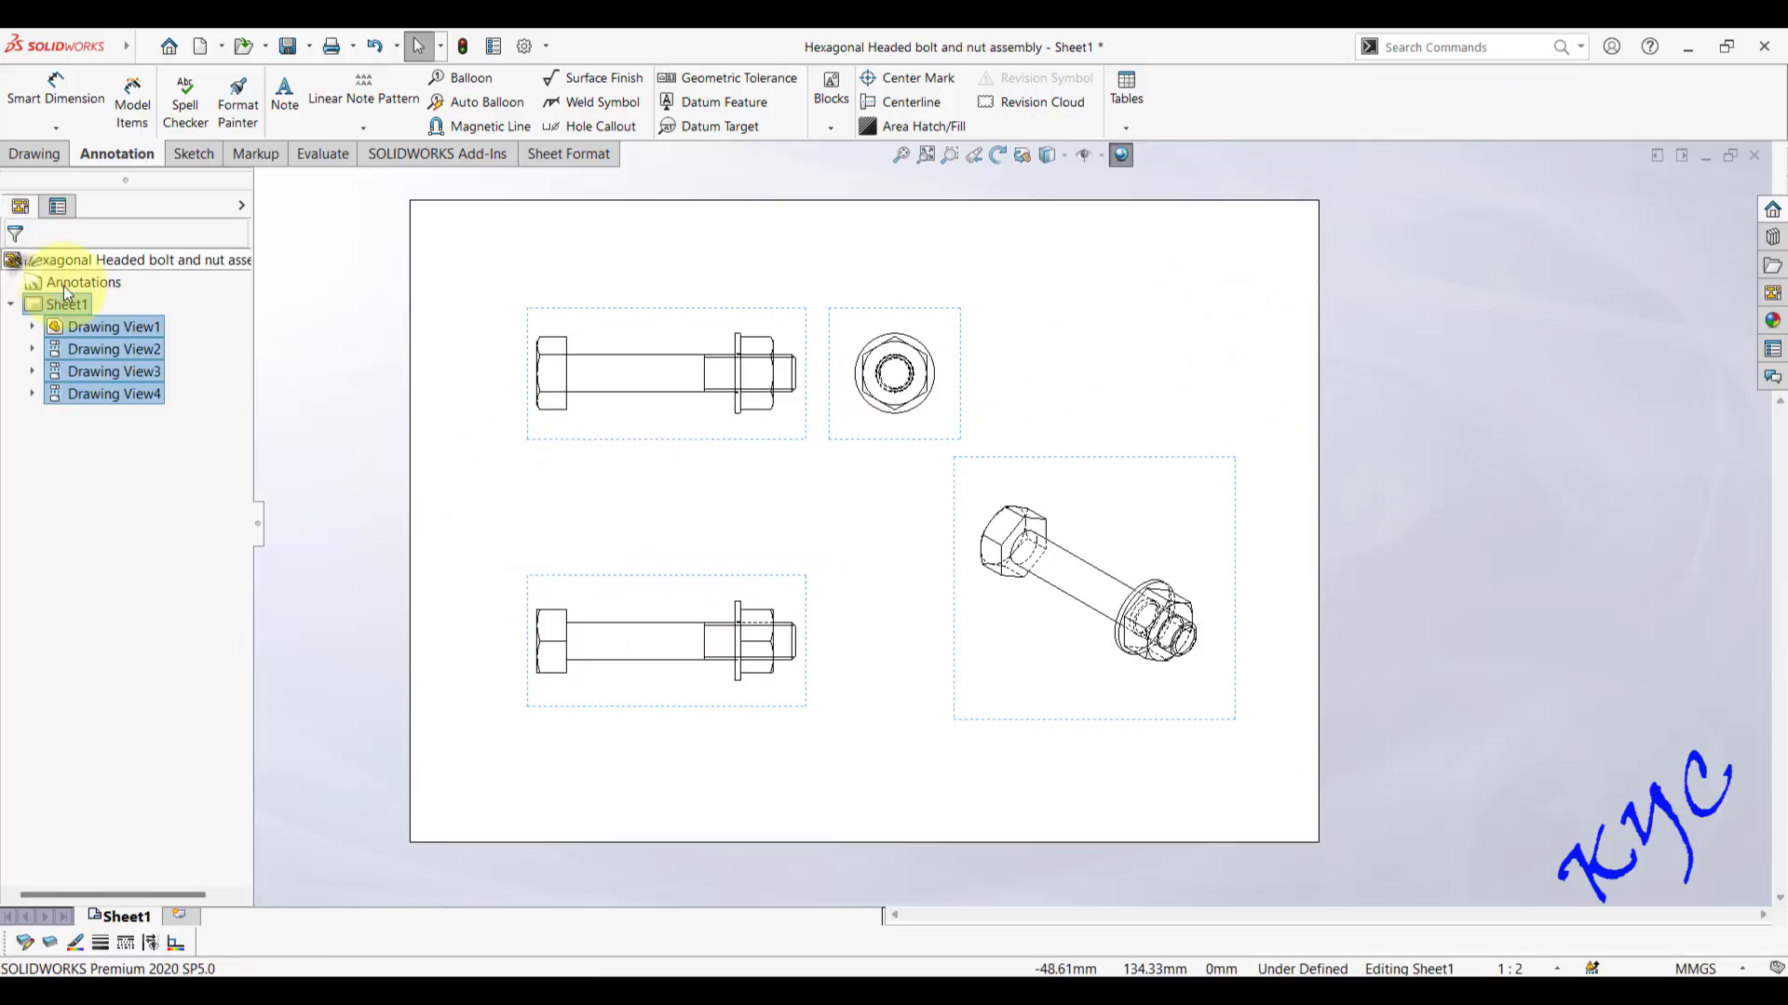
- Set a custom scale of 1:1.5 for the front view with its dependent projections and for the isometric view
{"action": "left_click", "coordinate": [488, 527]}
{"action": "left_click", "coordinate": [573, 433]}
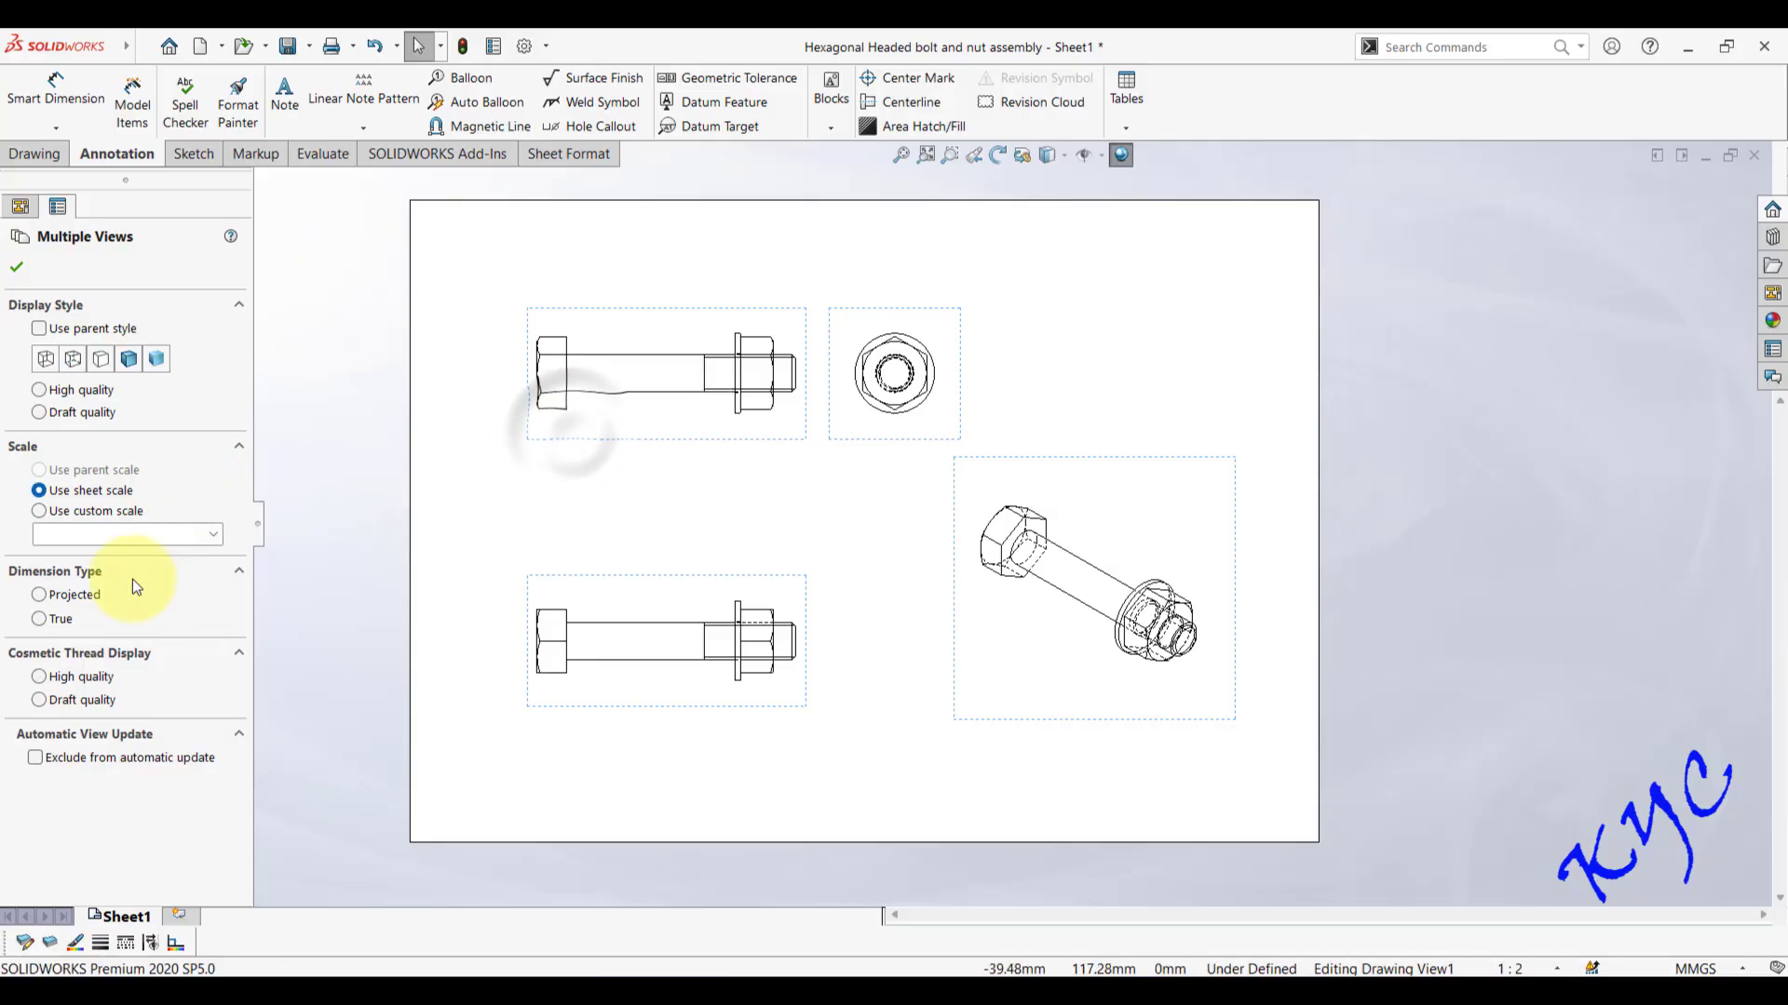
{"action": "left_click", "coordinate": [126, 517]}
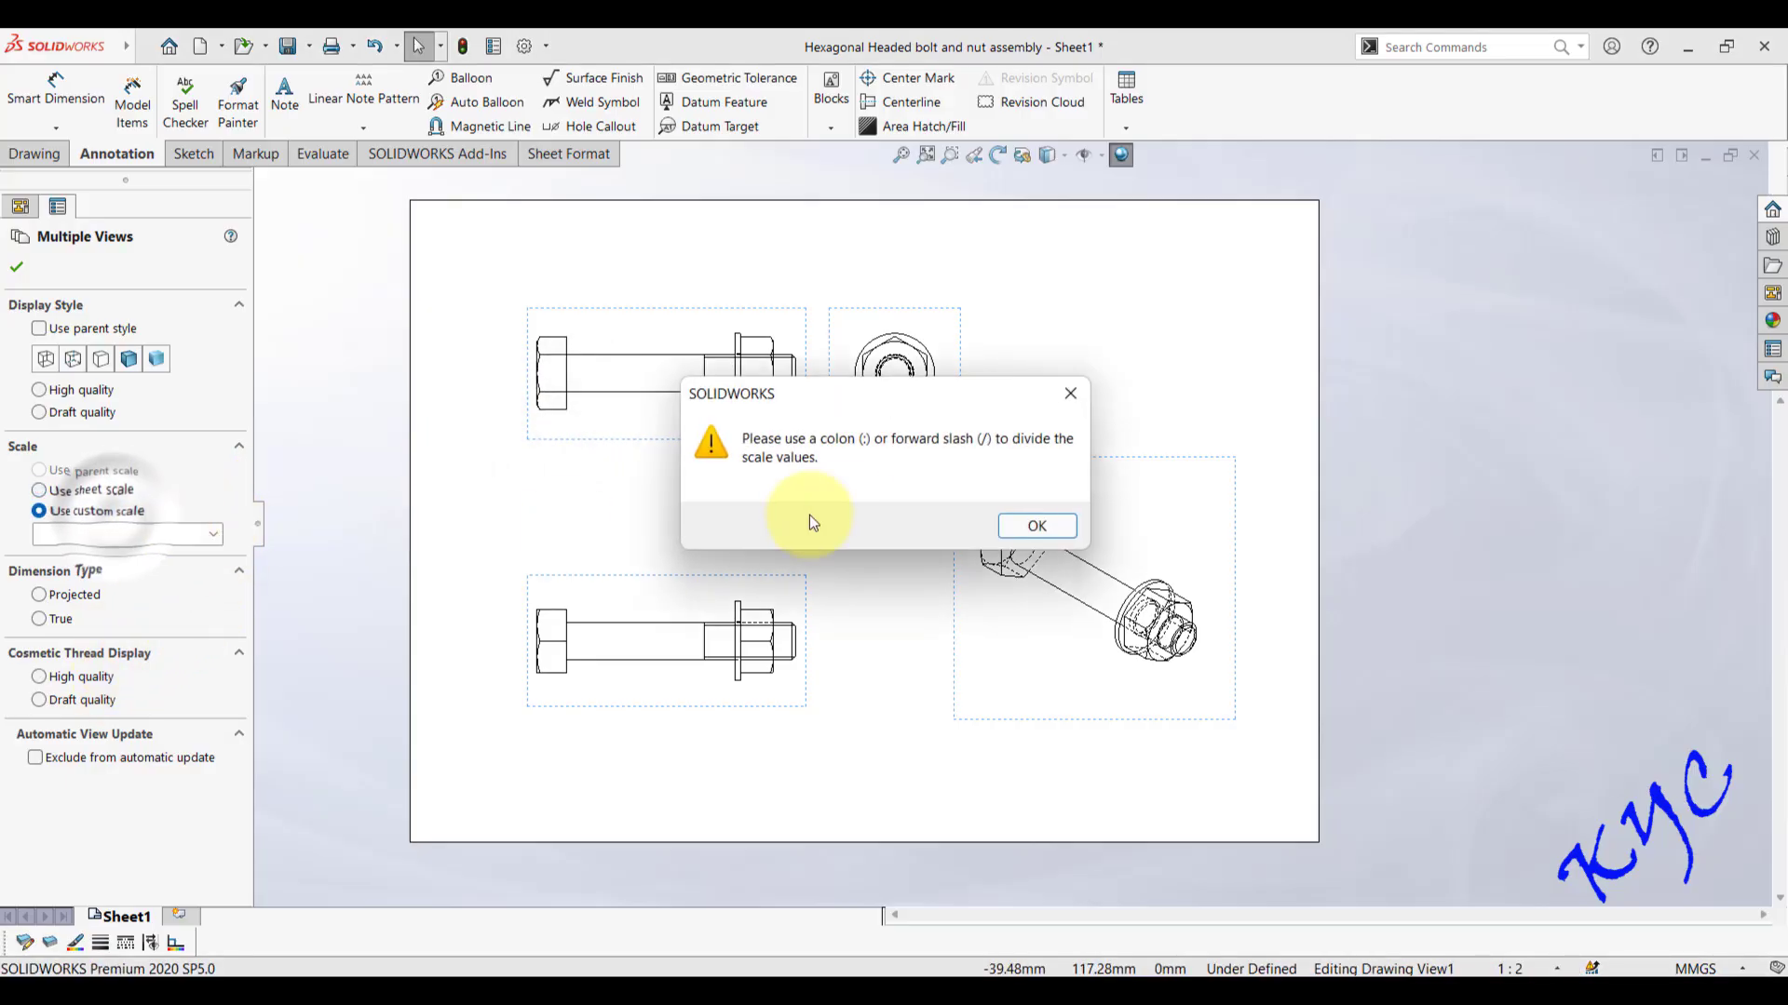
{"action": "left_click", "coordinate": [1033, 523]}
{"action": "left_click", "coordinate": [1357, 592]}
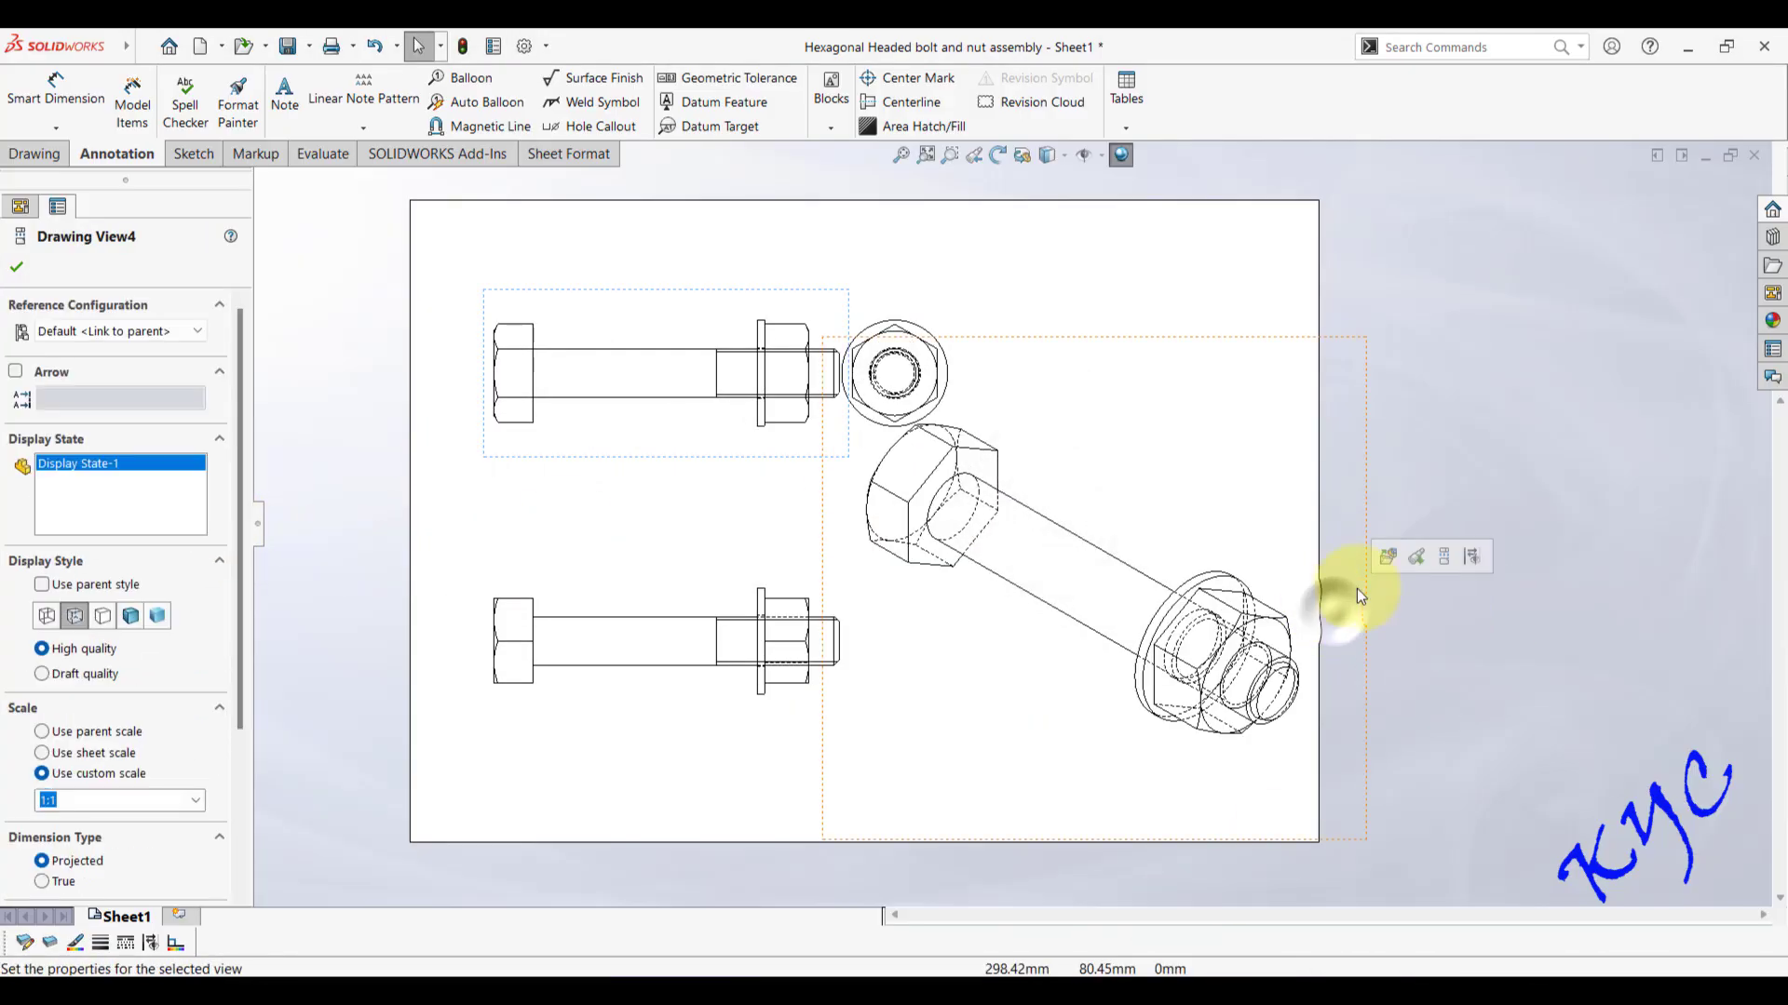
{"action": "left_click", "coordinate": [69, 774]}
{"action": "type", "text": "1:1.5"}
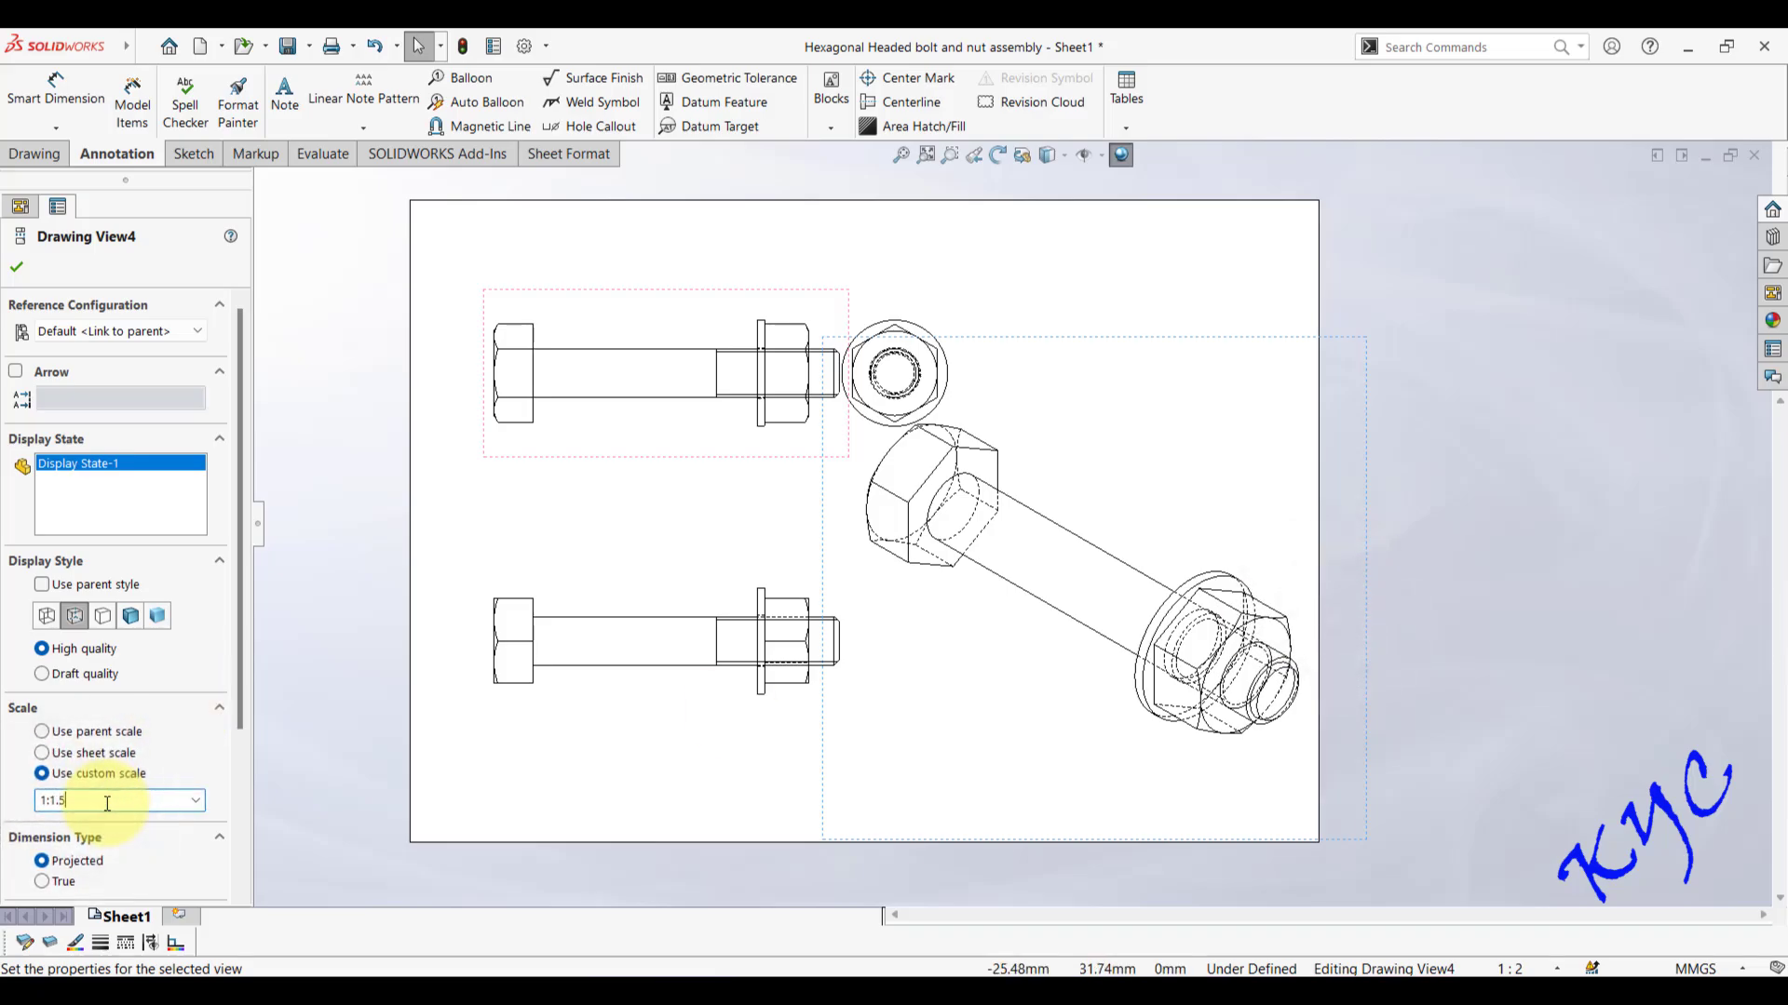
{"action": "key", "text": "Return"}
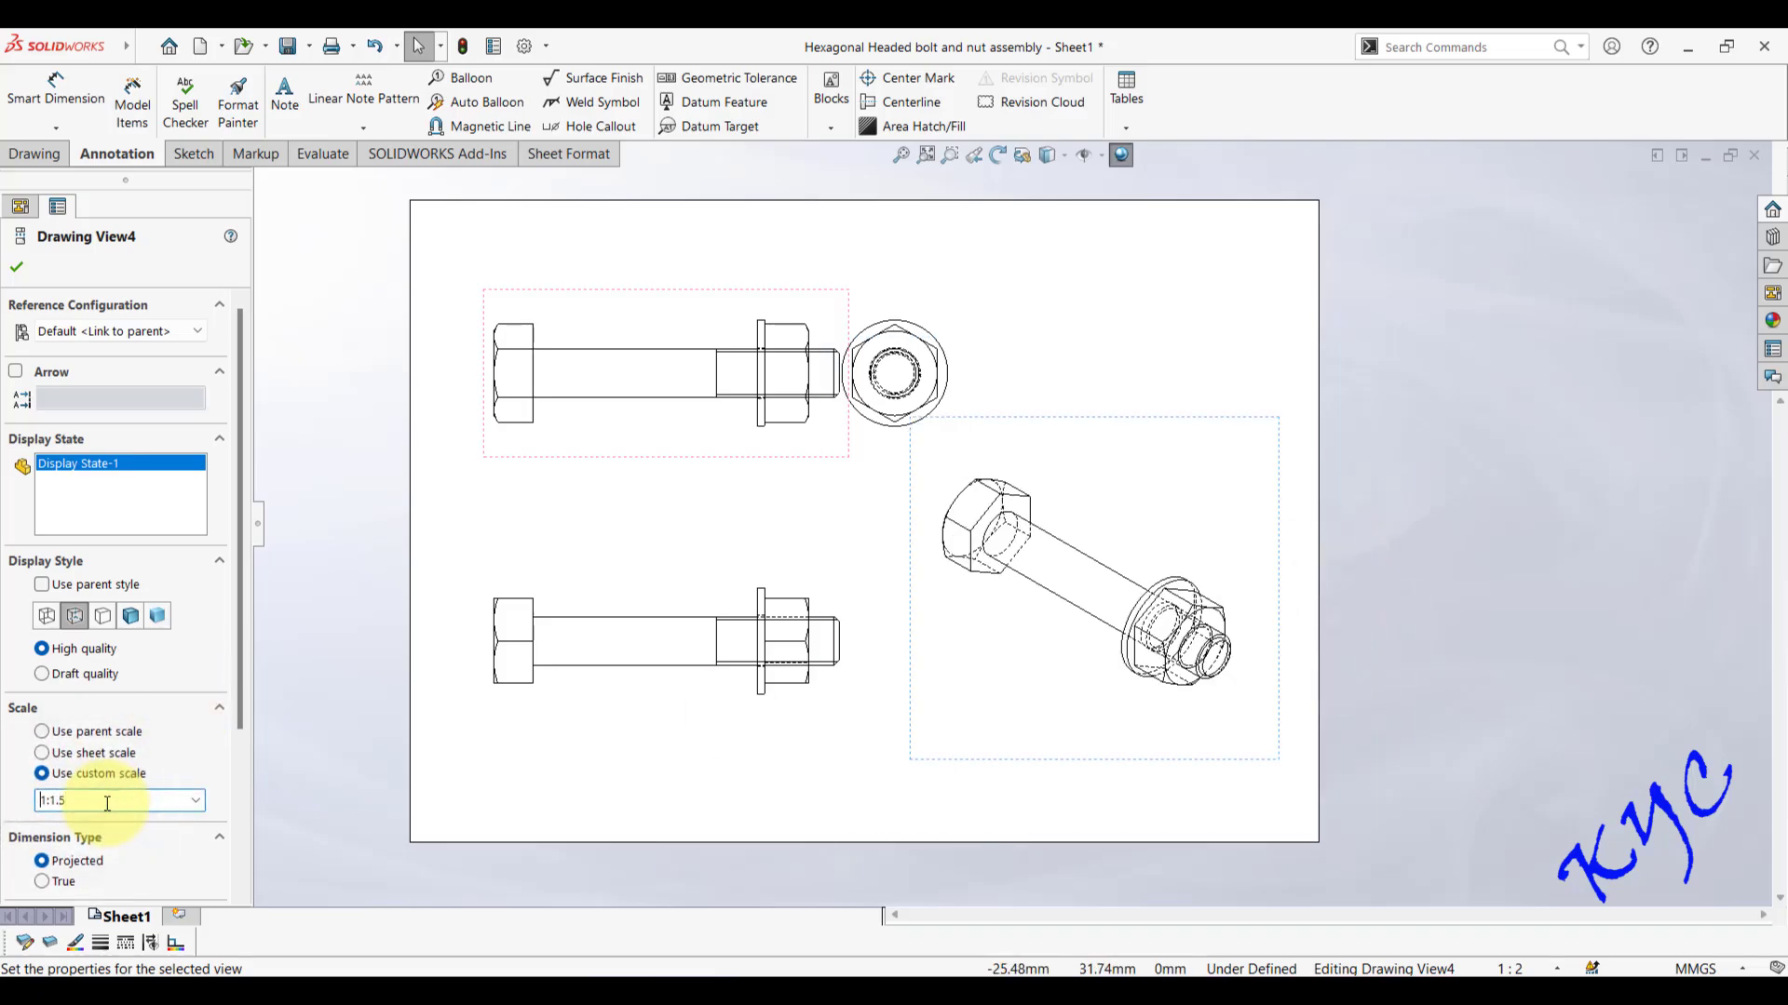
{"action": "left_click", "coordinate": [1132, 322]}
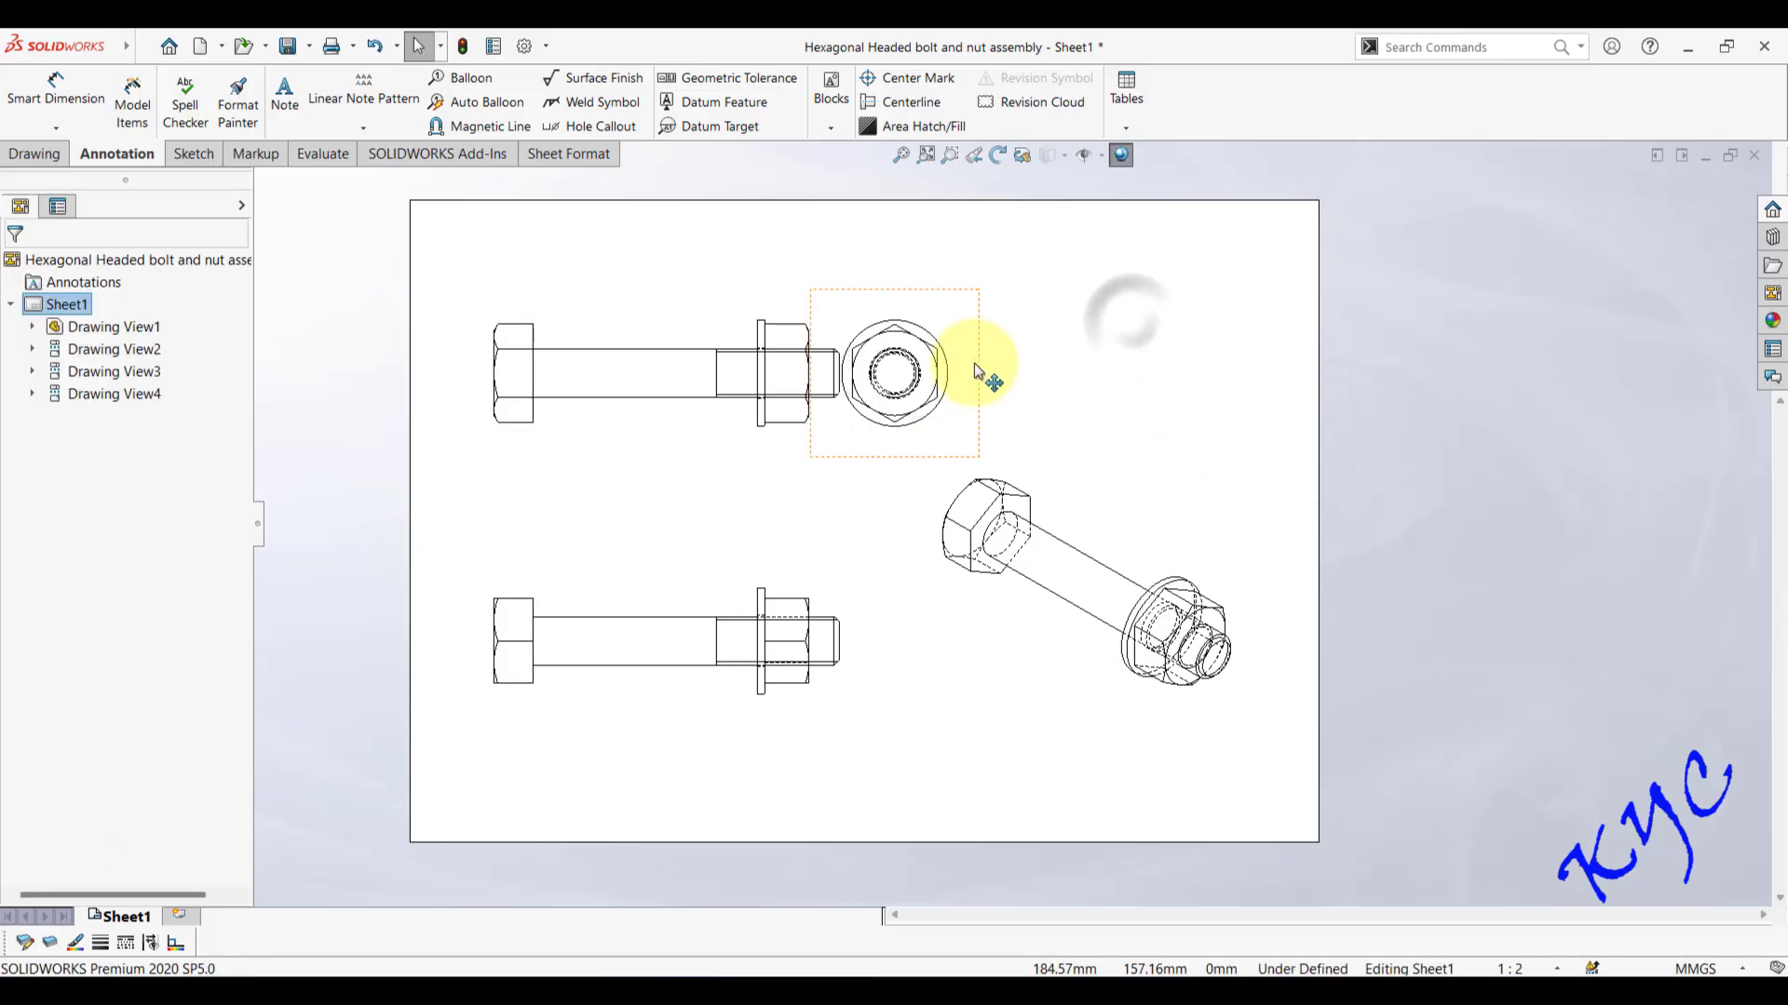
- Move the side view farther right of the front view and shift the isometric view slightly down the sheet
{"action": "left_click", "coordinate": [975, 361]}
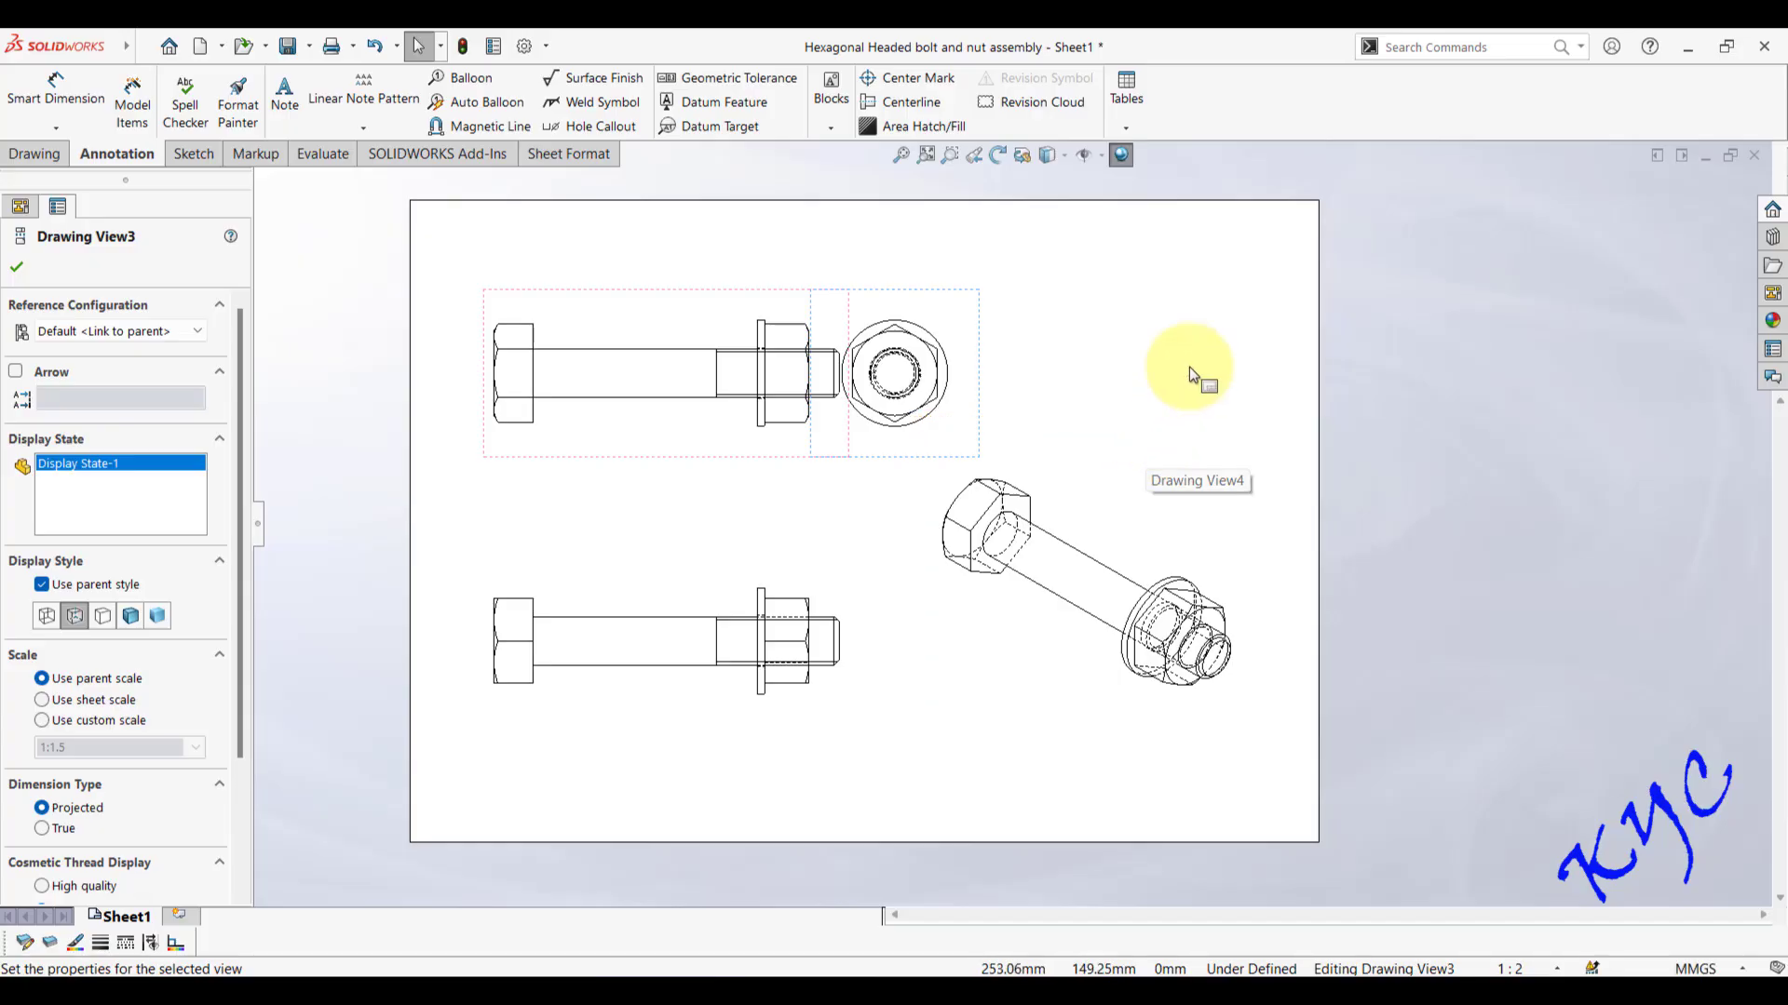
{"action": "left_click", "coordinate": [1103, 327]}
{"action": "left_click_drag", "start_coordinate": [984, 359], "coordinate": [1070, 367]}
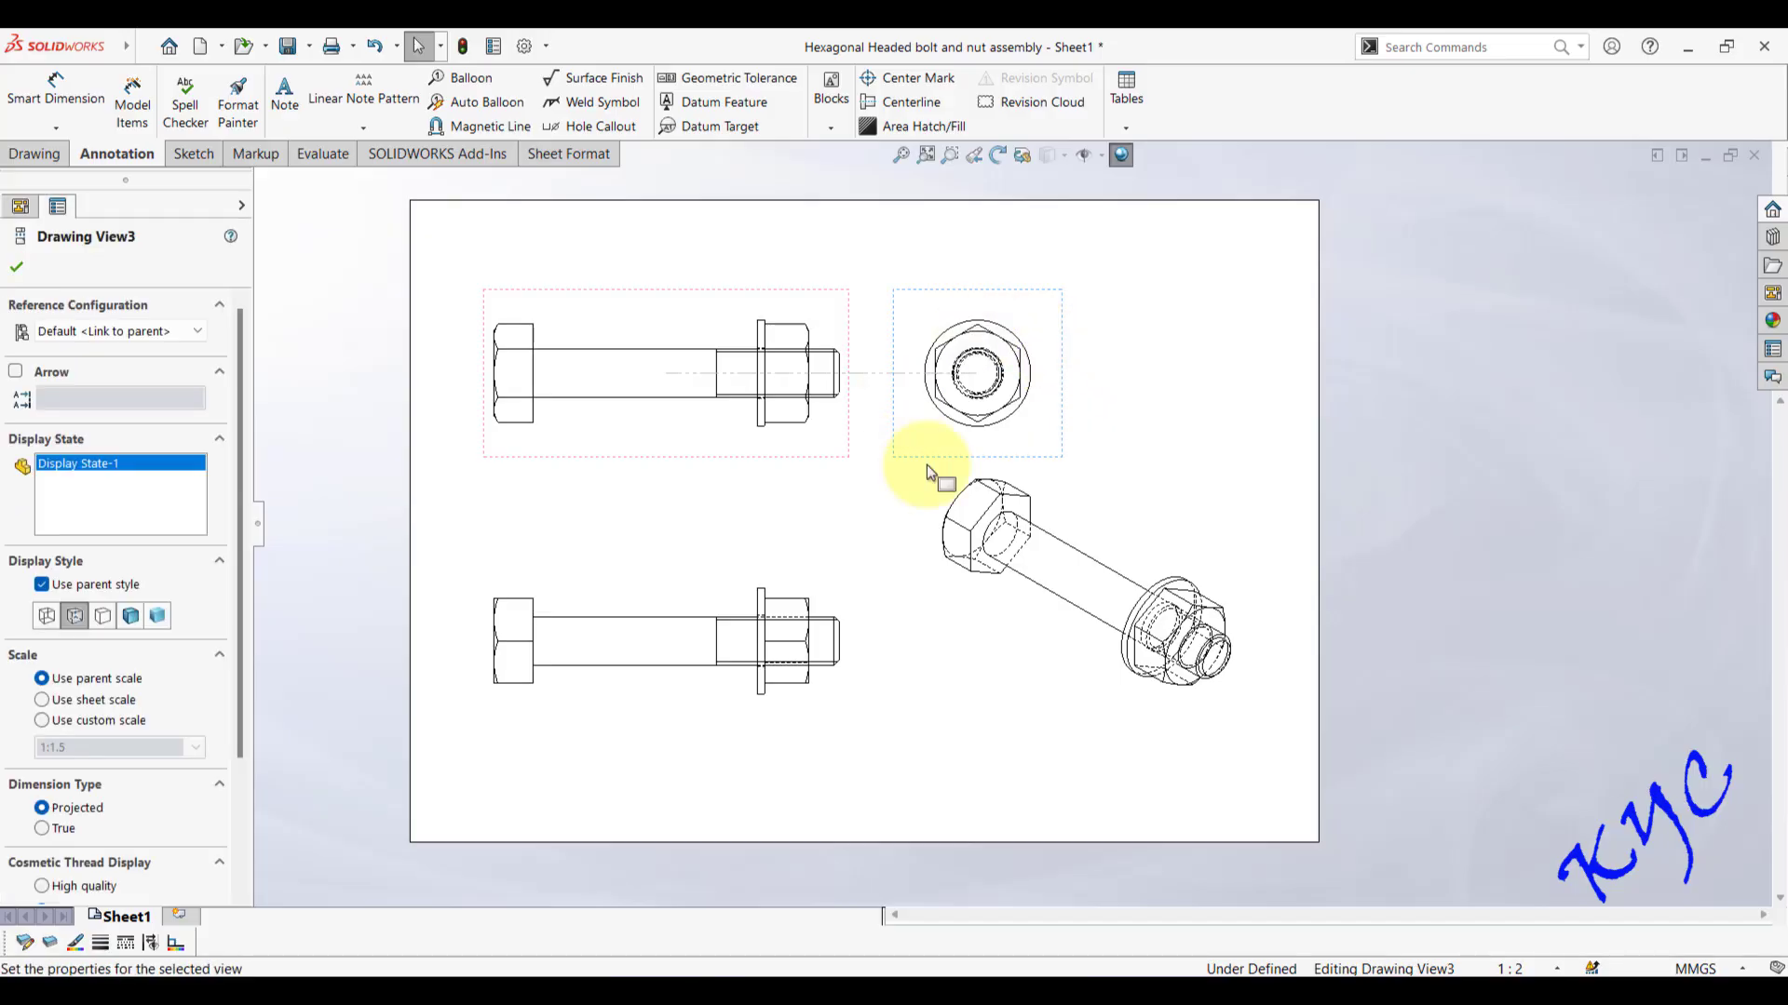
{"action": "left_click_drag", "start_coordinate": [1277, 515], "coordinate": [1274, 549]}
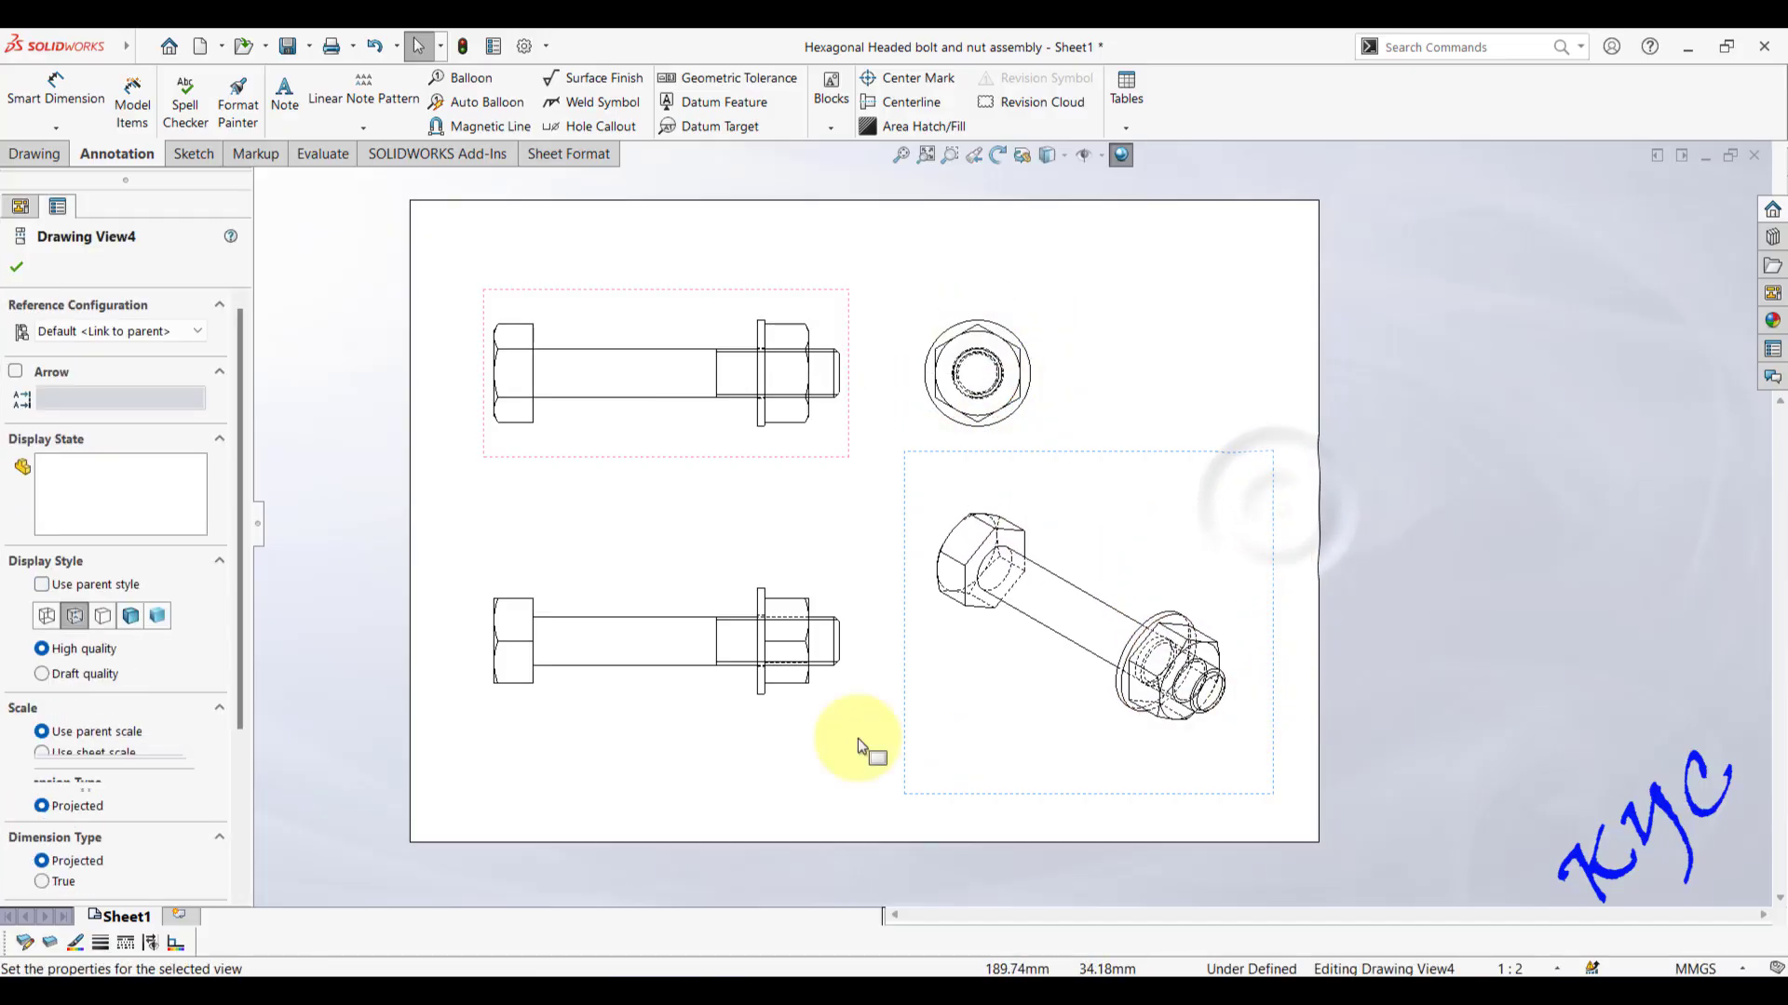
- Display the isometric view as Shaded With Edges and save the drawing
{"action": "left_click", "coordinate": [131, 618]}
{"action": "left_click", "coordinate": [1377, 538]}
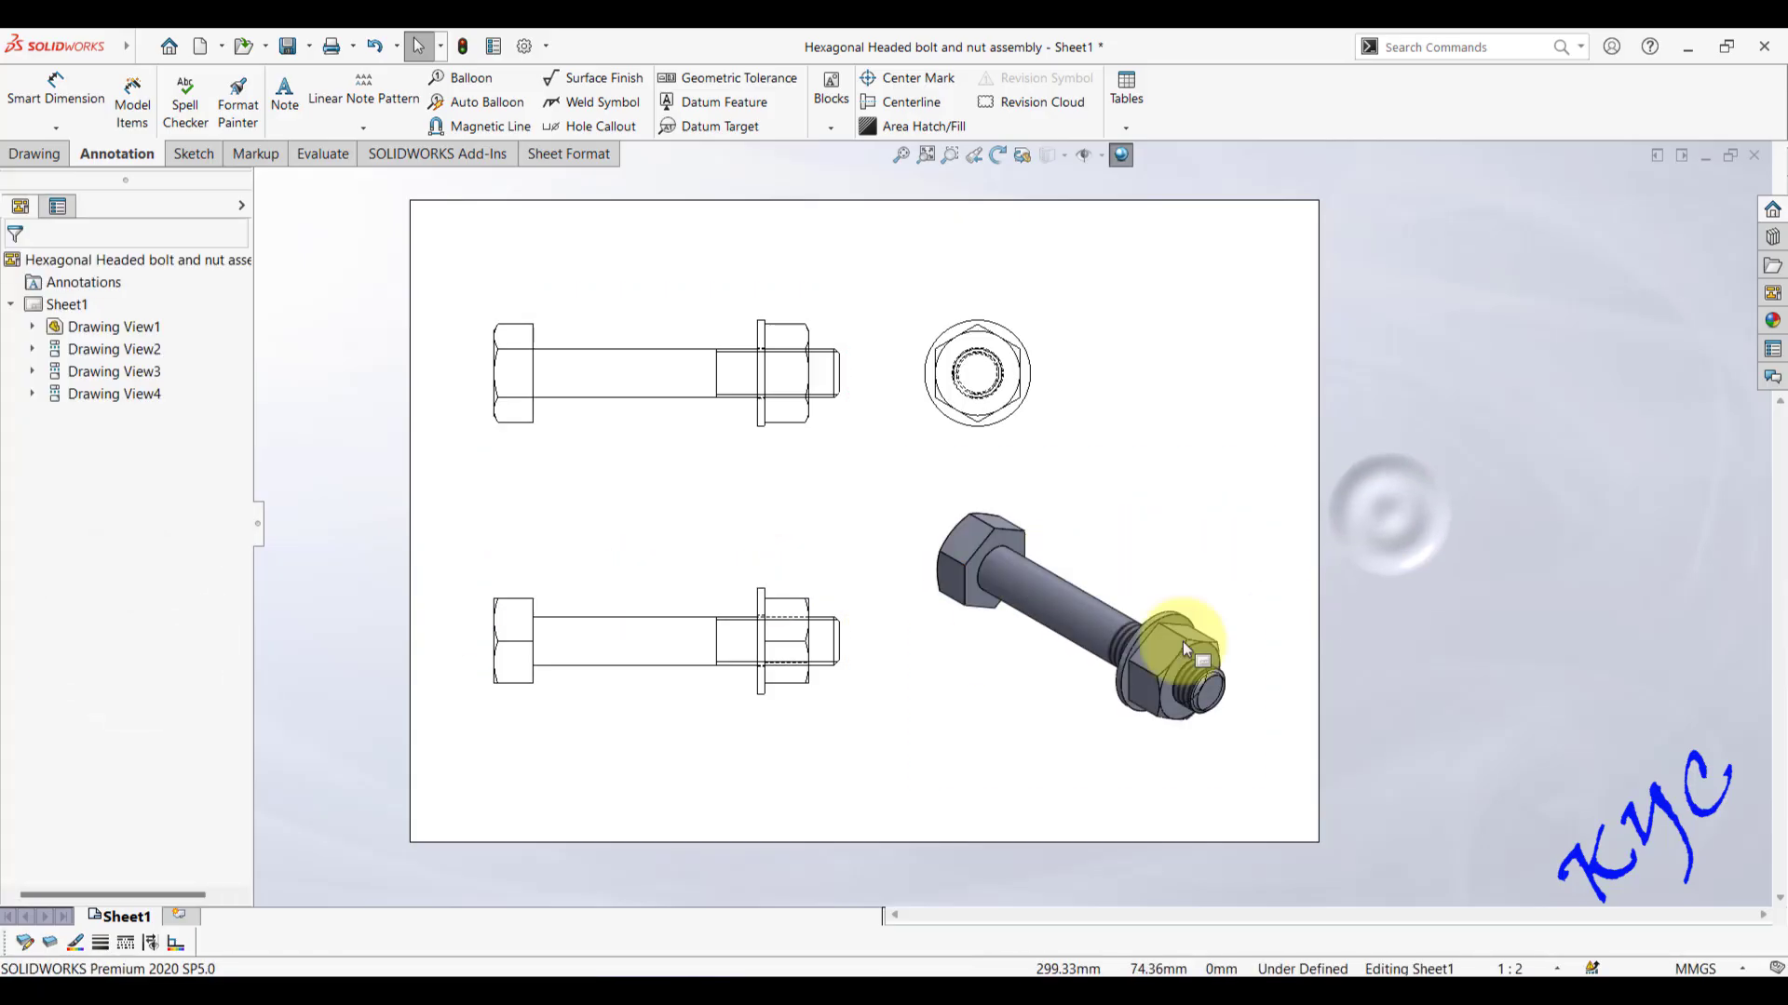
{"action": "scroll", "coordinate": [661, 489], "scroll_direction": "up", "scroll_amount": 3}
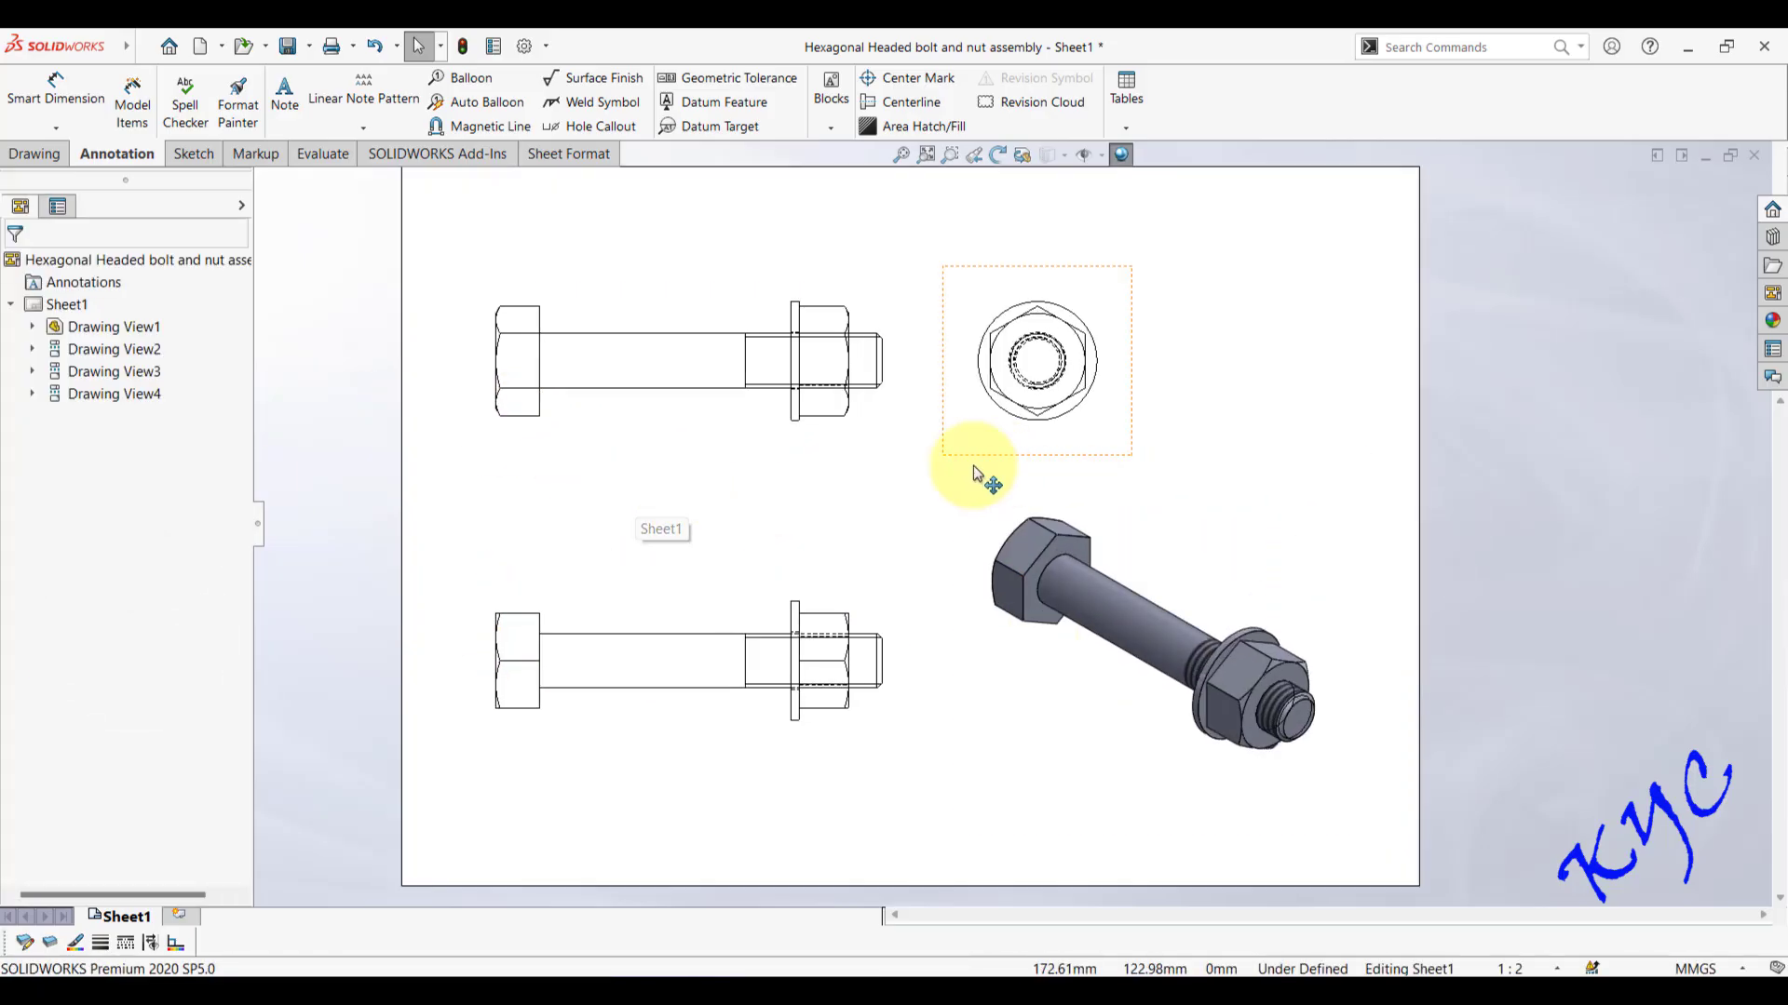
{"action": "left_click", "coordinate": [286, 46]}
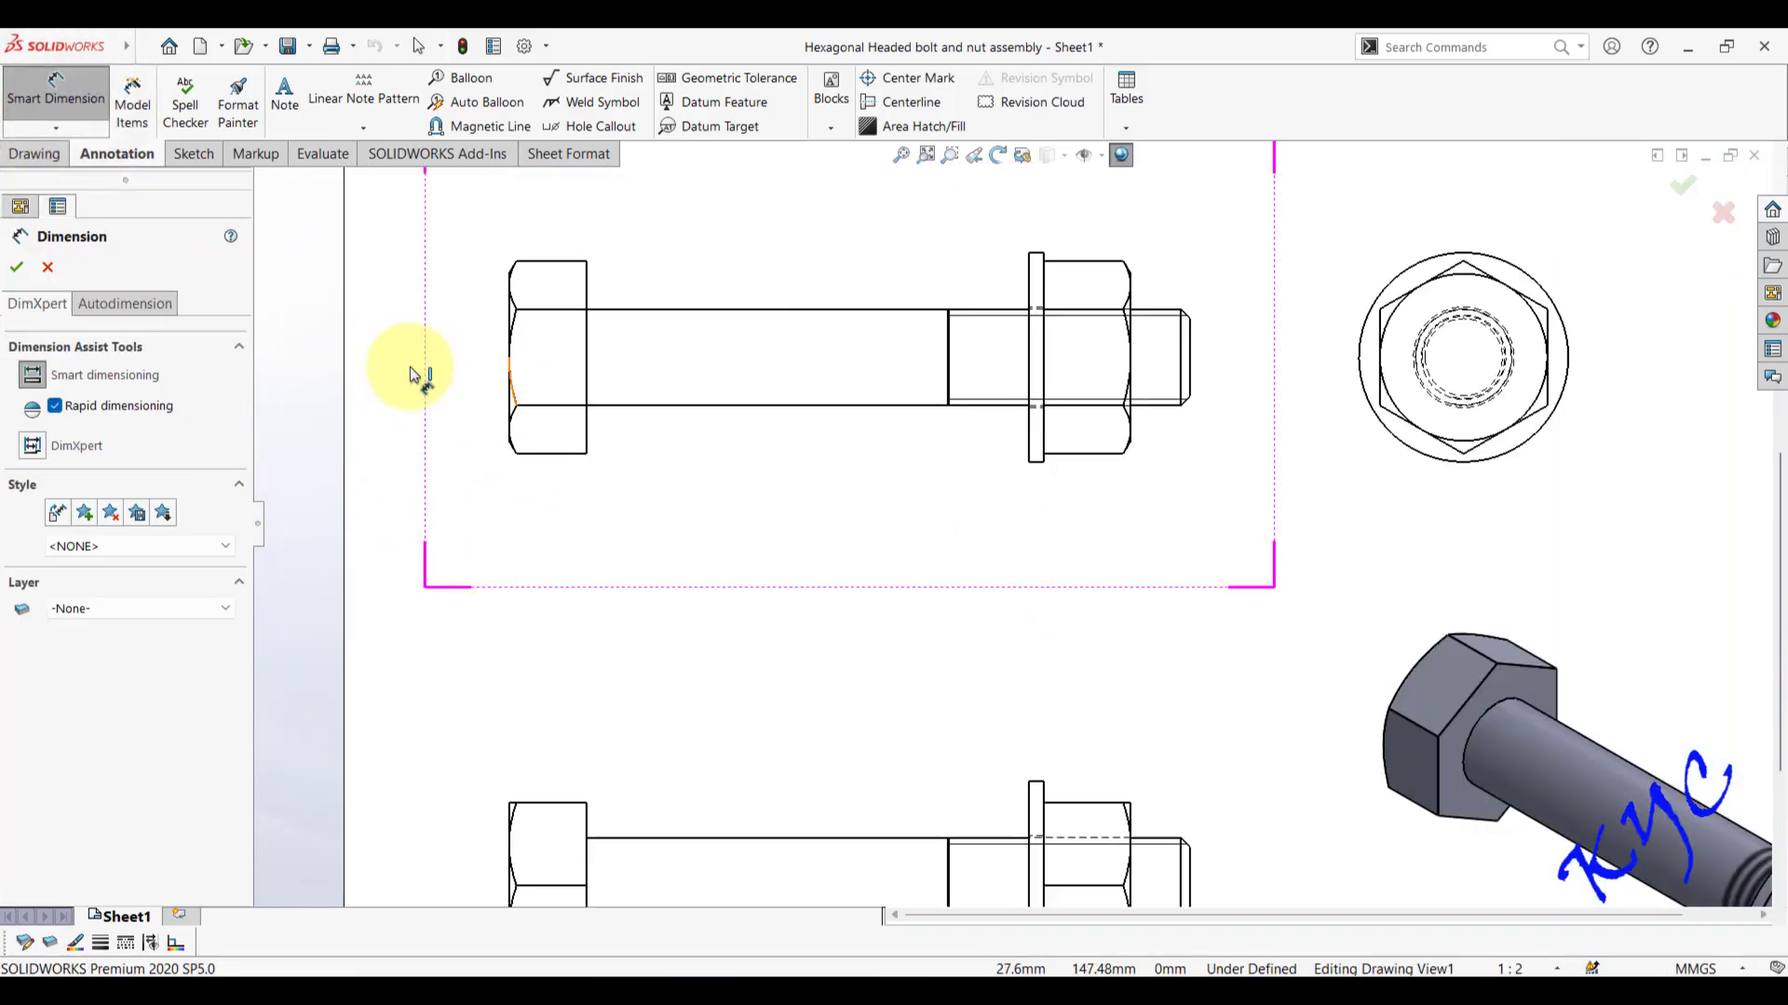
- Dimension the thickness of the bolt head in the front view, placing the dimension below the head
{"action": "scroll", "coordinate": [415, 377], "scroll_direction": "down", "scroll_amount": 3}
{"action": "left_click", "coordinate": [566, 421]}
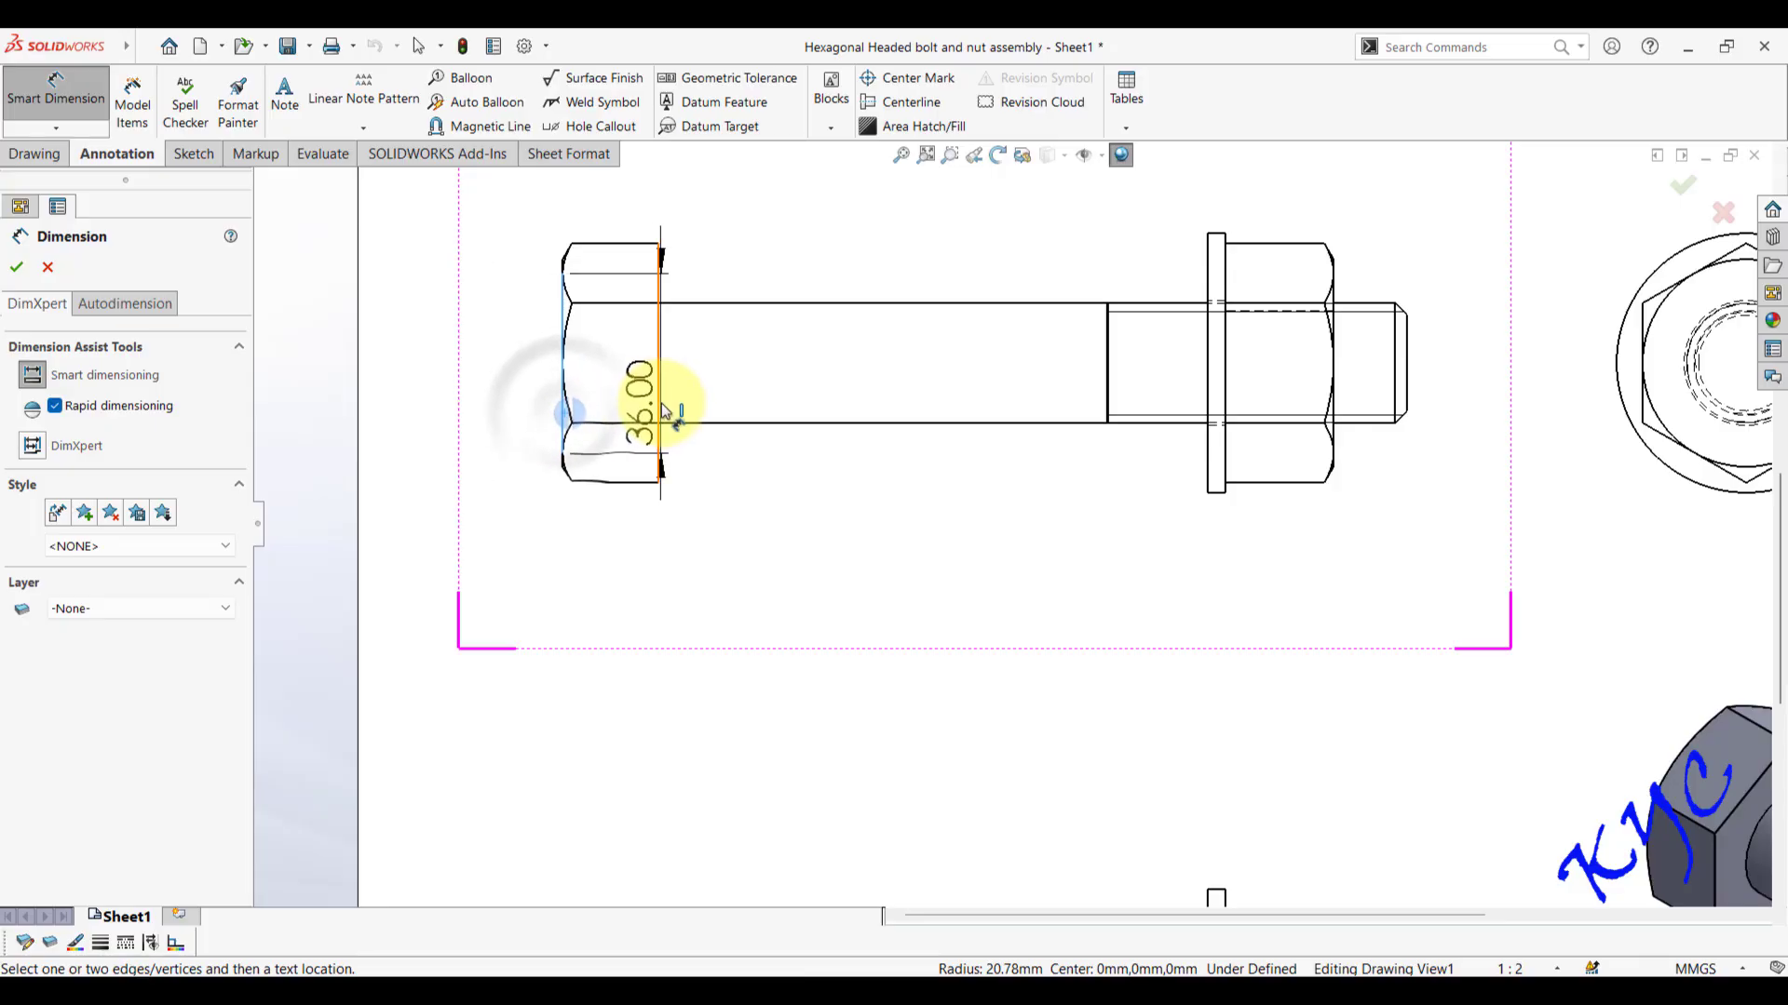
{"action": "left_click", "coordinate": [657, 398]}
{"action": "left_click", "coordinate": [607, 601]}
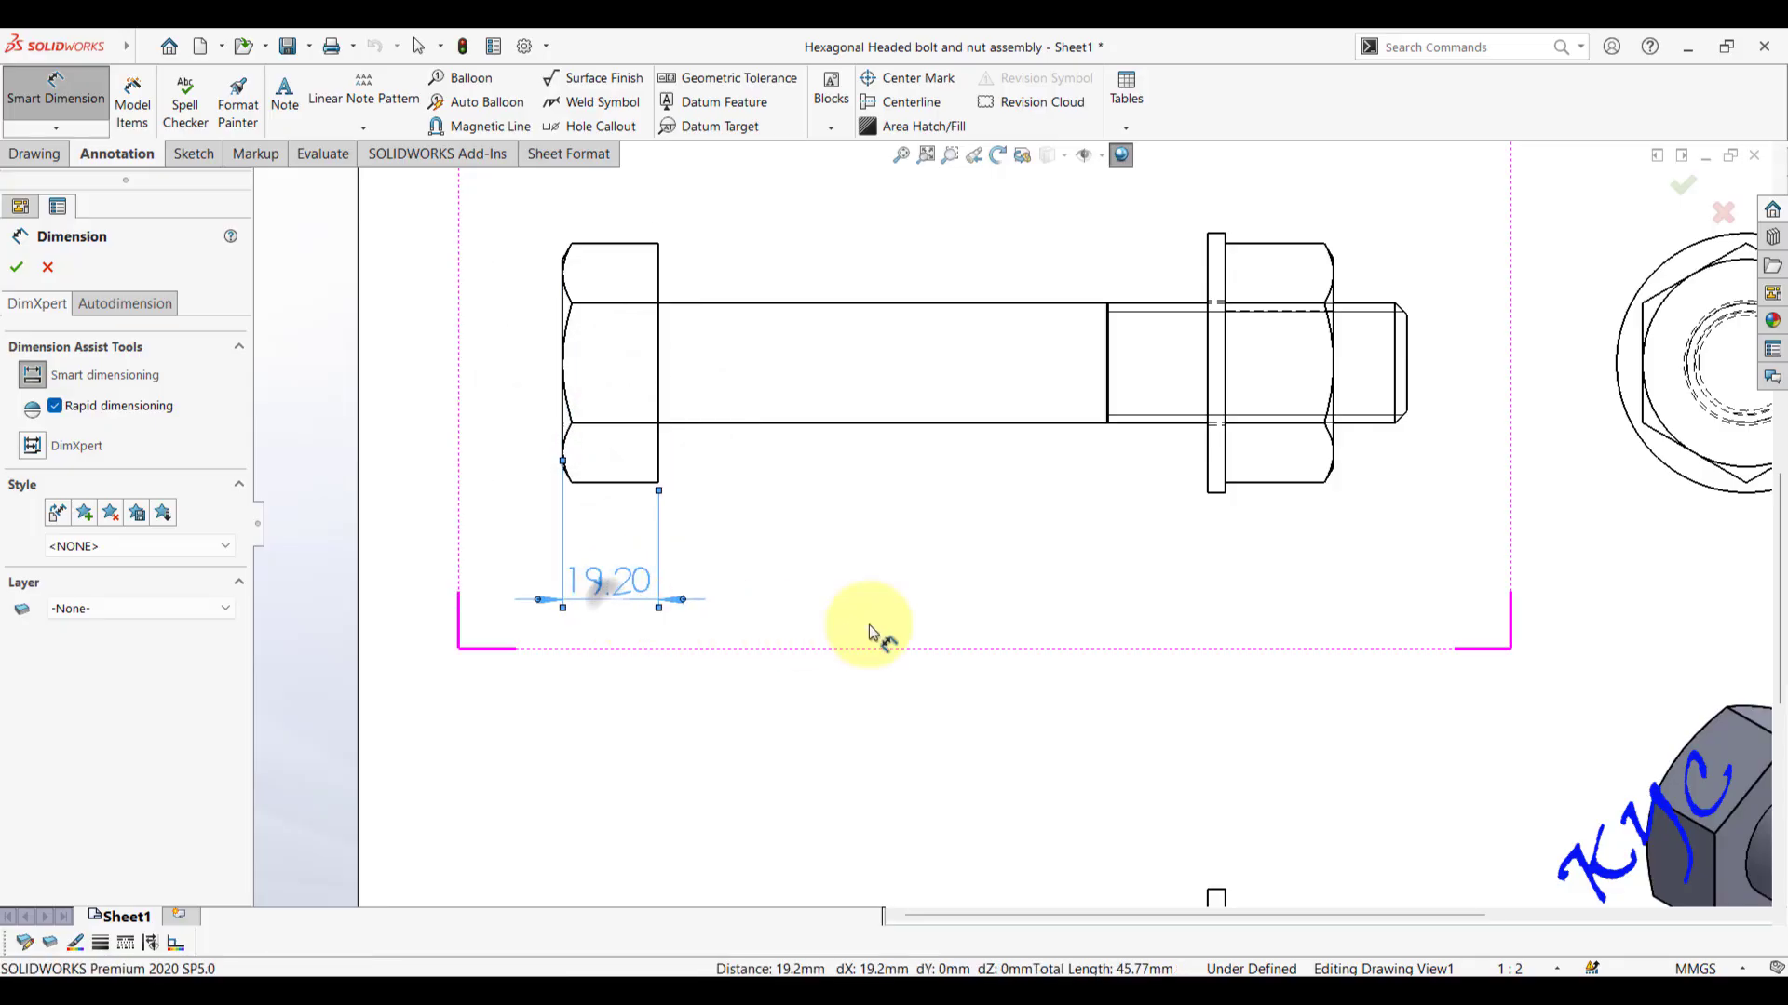
{"action": "key", "text": "Escape"}
{"action": "left_click", "coordinate": [820, 721]}
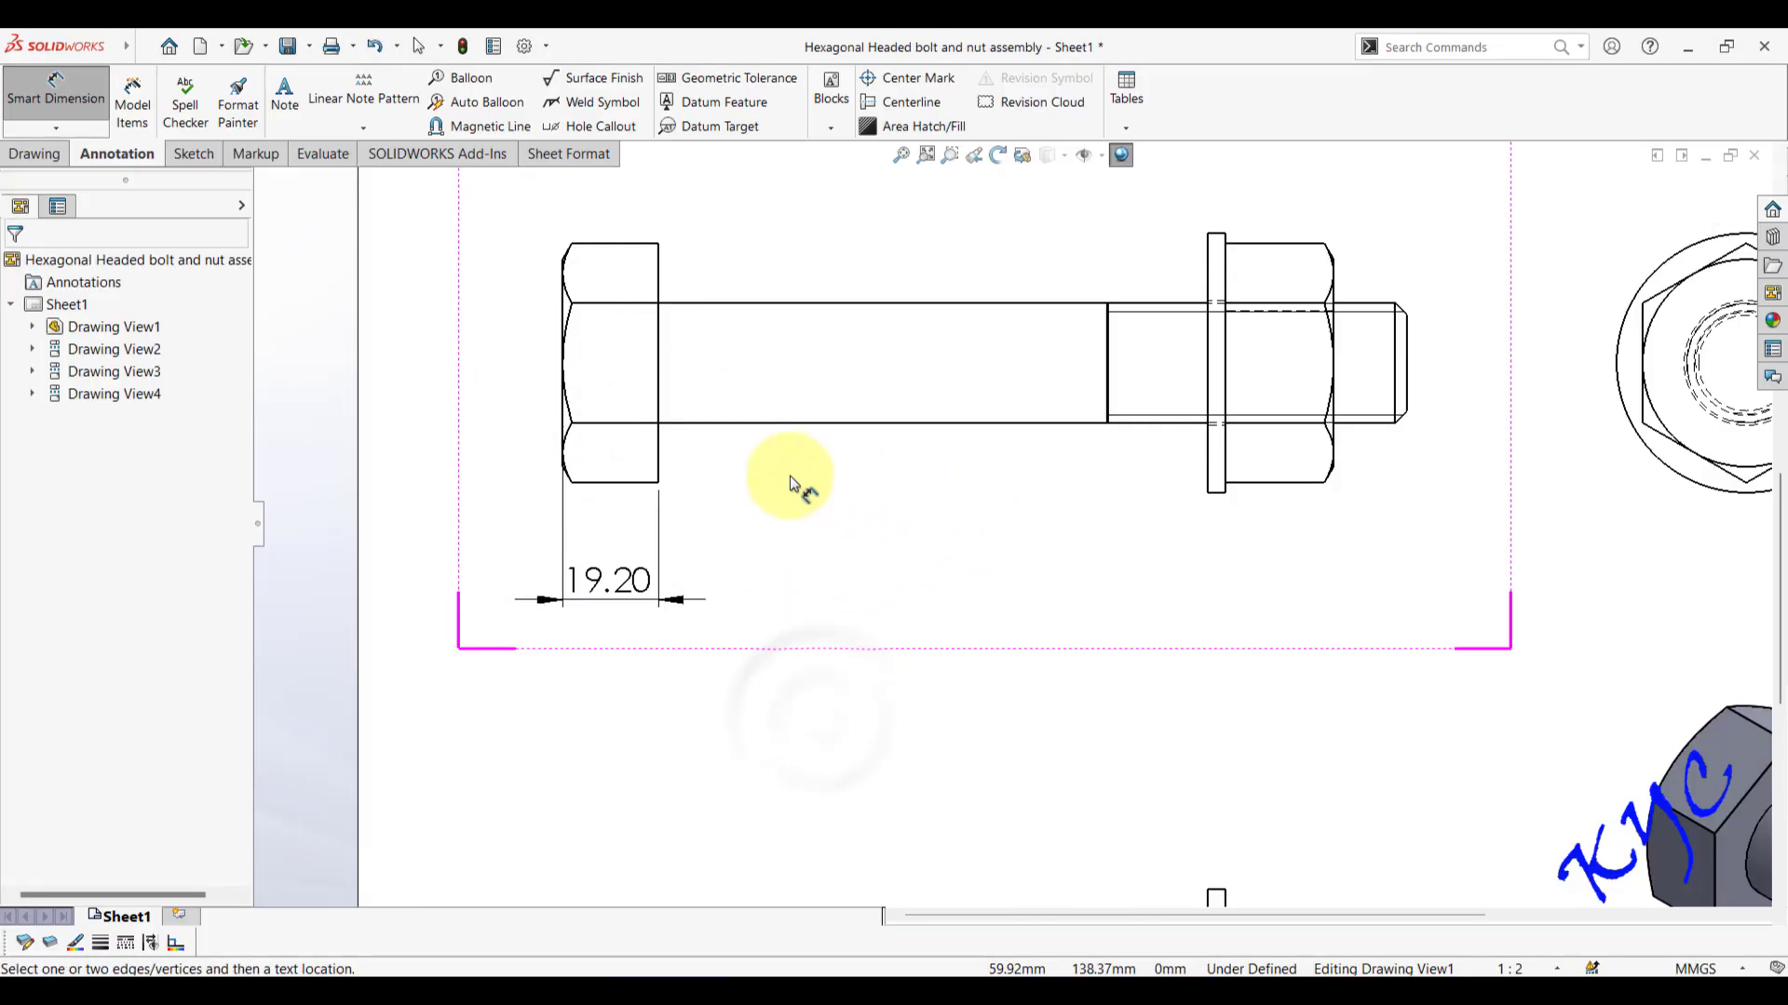
- Dimension the bolt length from the underside of the head to the threaded end, in line with the head thickness dimension
{"action": "left_click", "coordinate": [658, 456]}
{"action": "left_click", "coordinate": [1406, 377]}
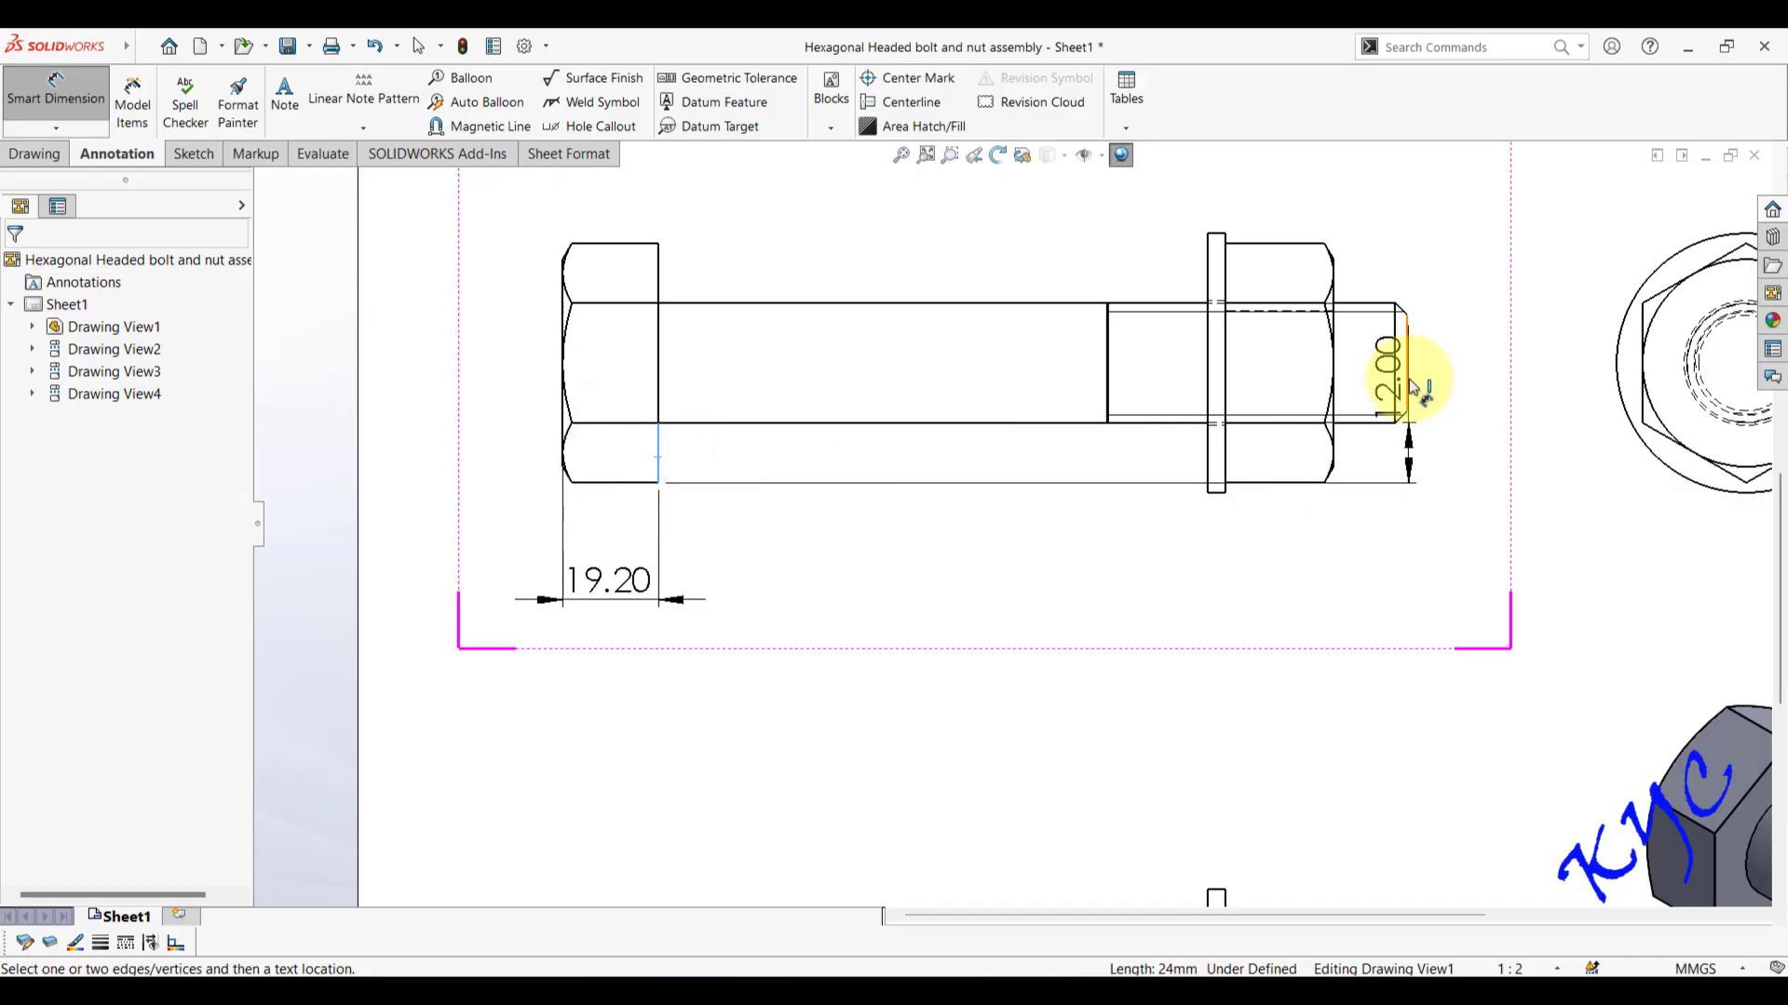
{"action": "left_click", "coordinate": [1083, 600]}
{"action": "left_click", "coordinate": [1225, 699]}
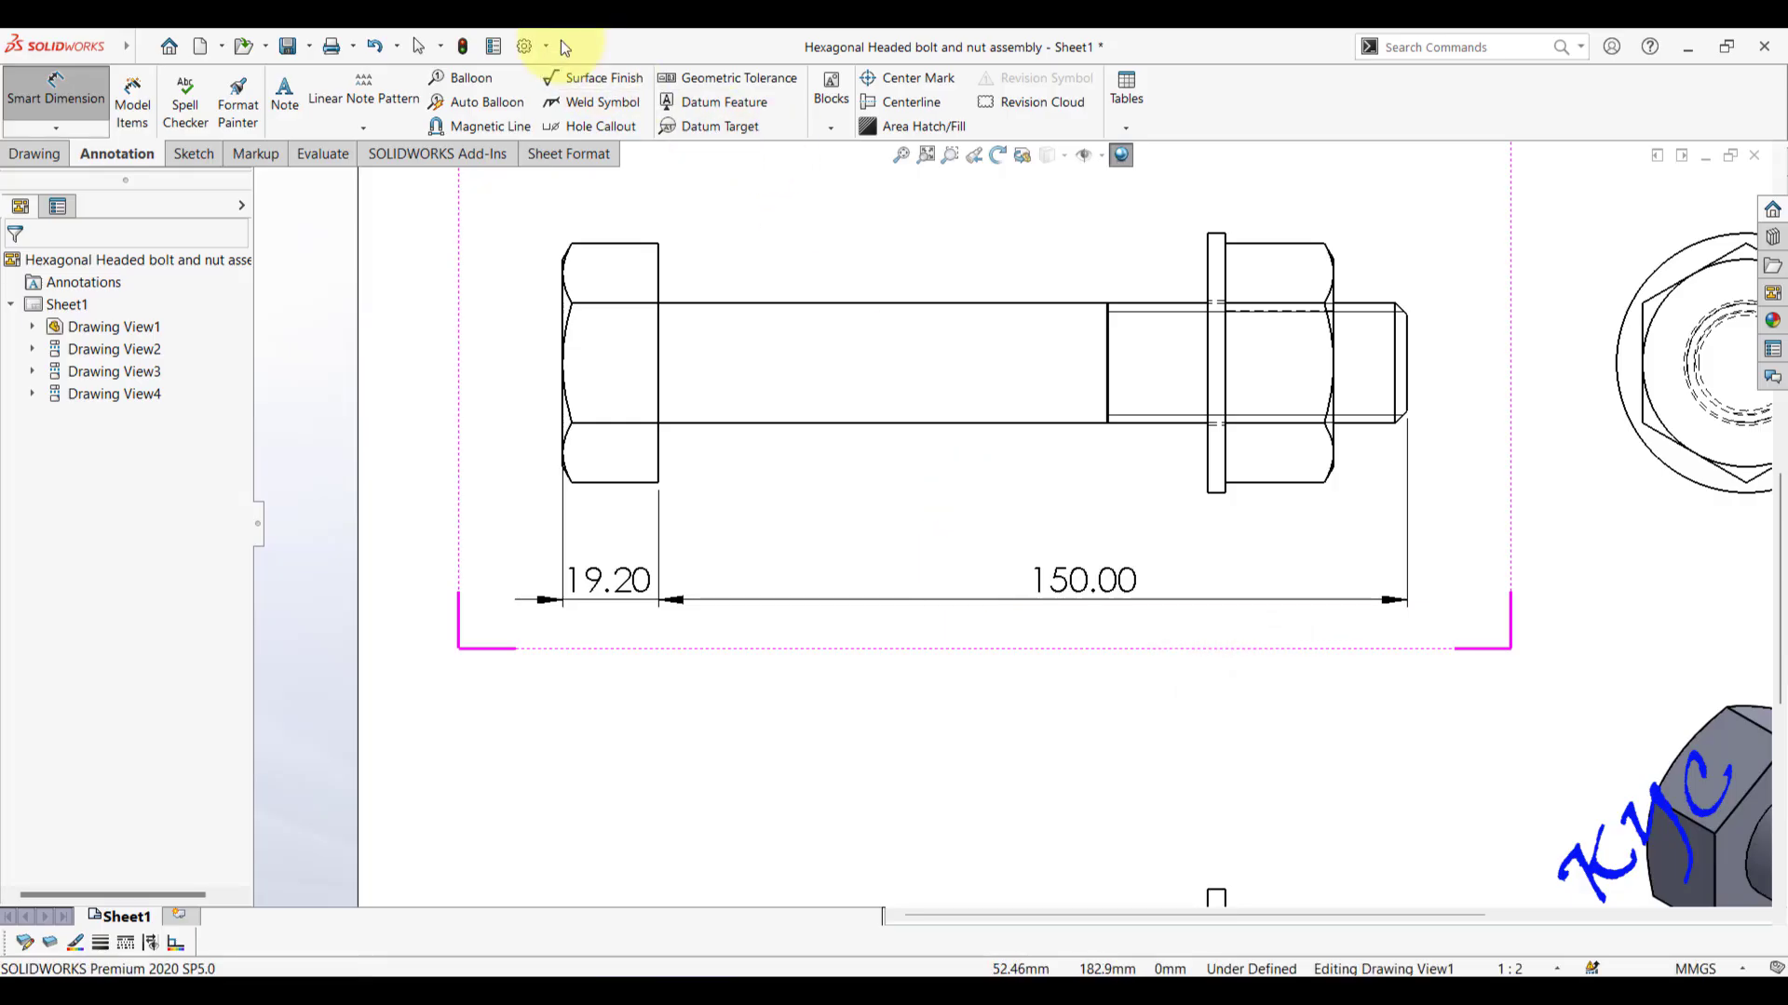
- Set the document's dimension properties to remove trailing zeroes from dimensions
{"action": "left_click", "coordinate": [524, 48]}
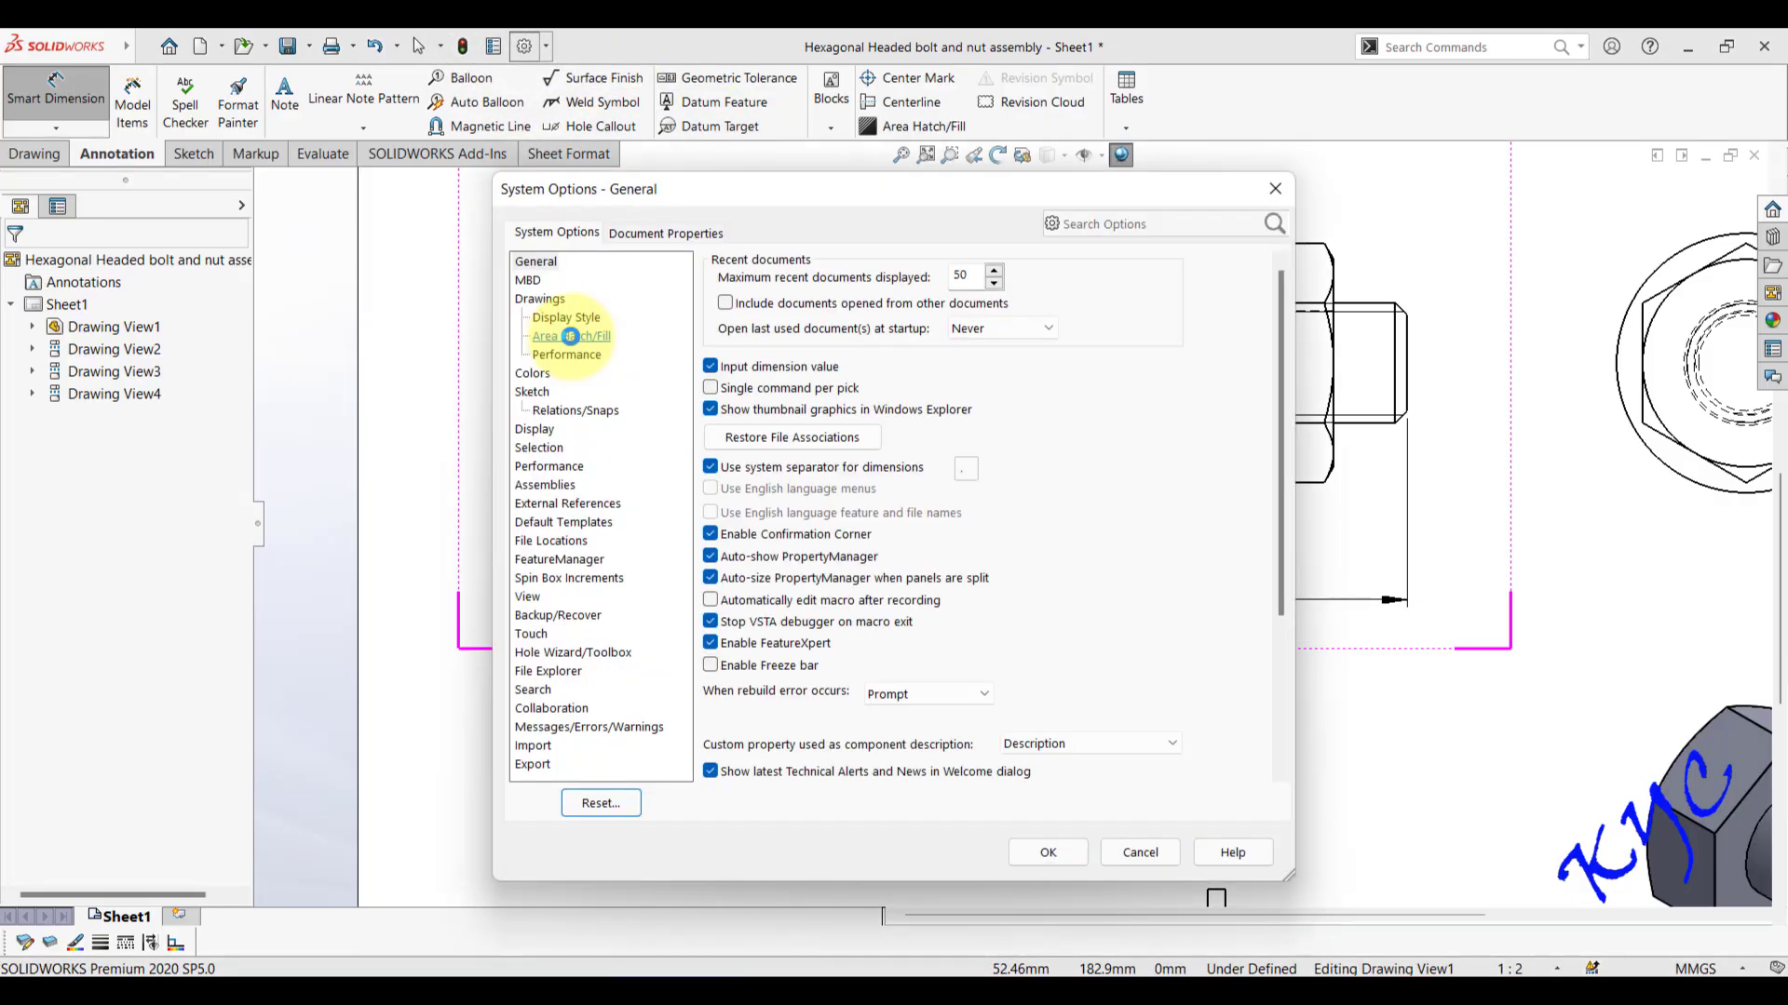
{"action": "left_click", "coordinate": [651, 234]}
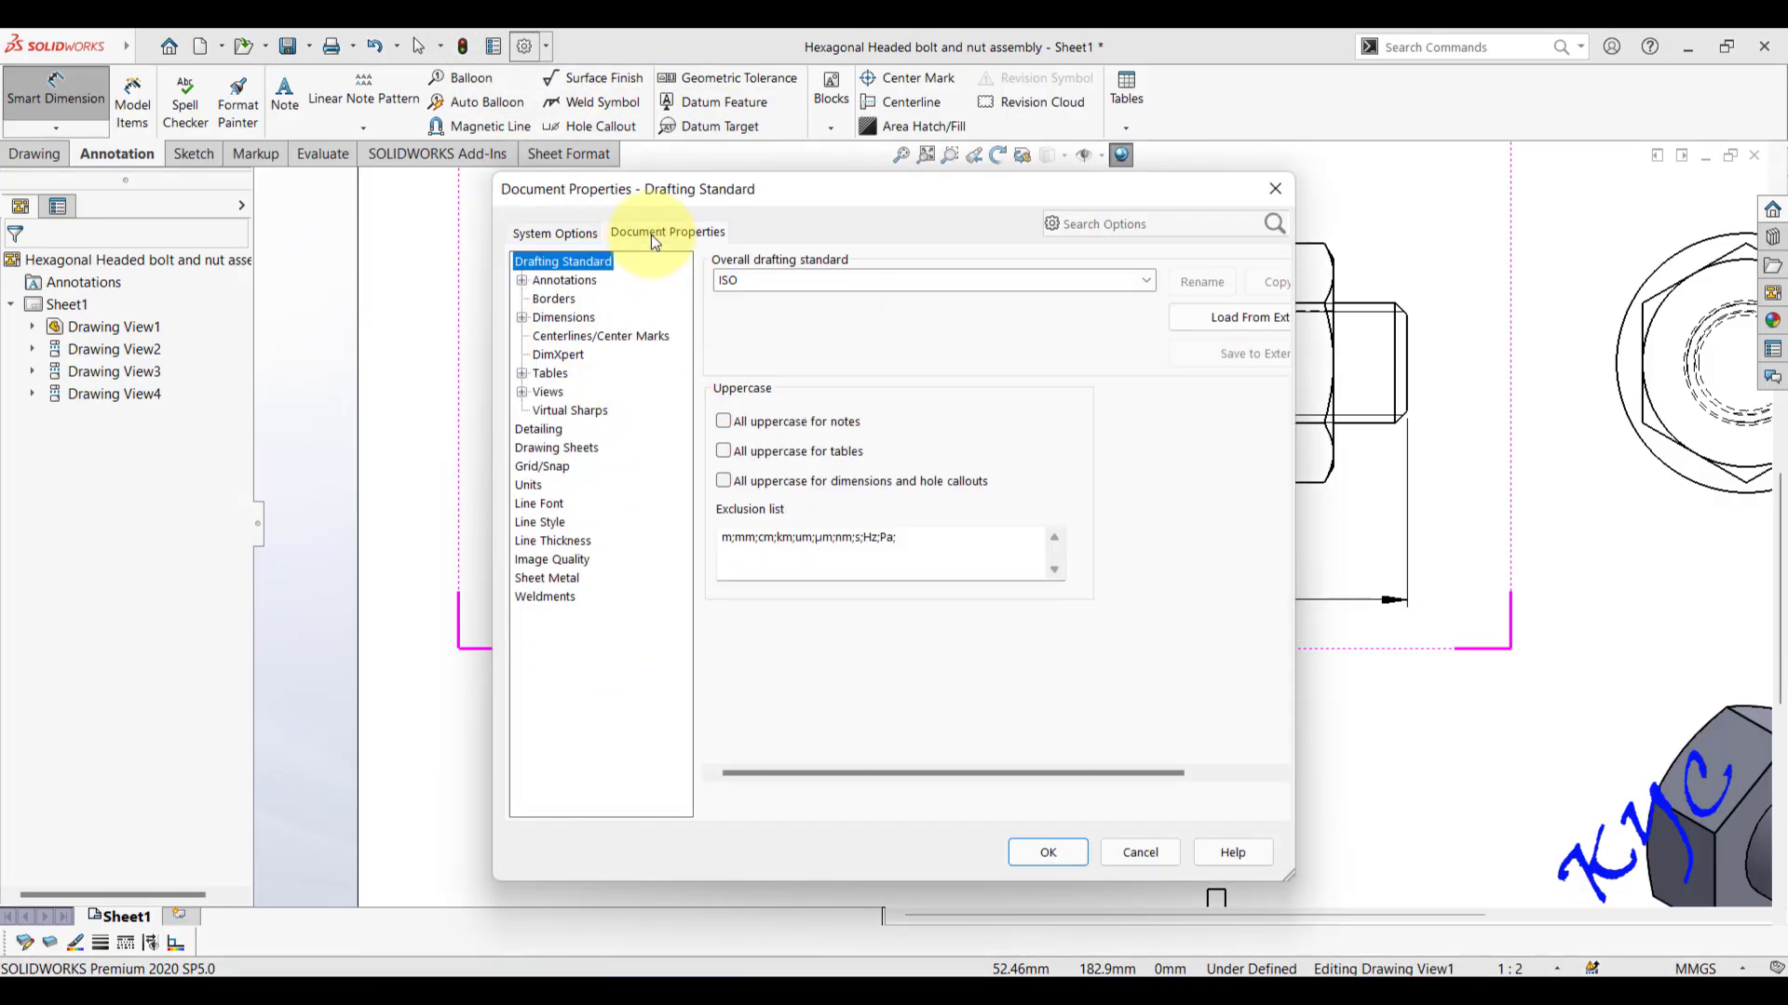
{"action": "left_click", "coordinate": [577, 321]}
{"action": "scroll", "coordinate": [825, 669], "scroll_direction": "down", "scroll_amount": 5}
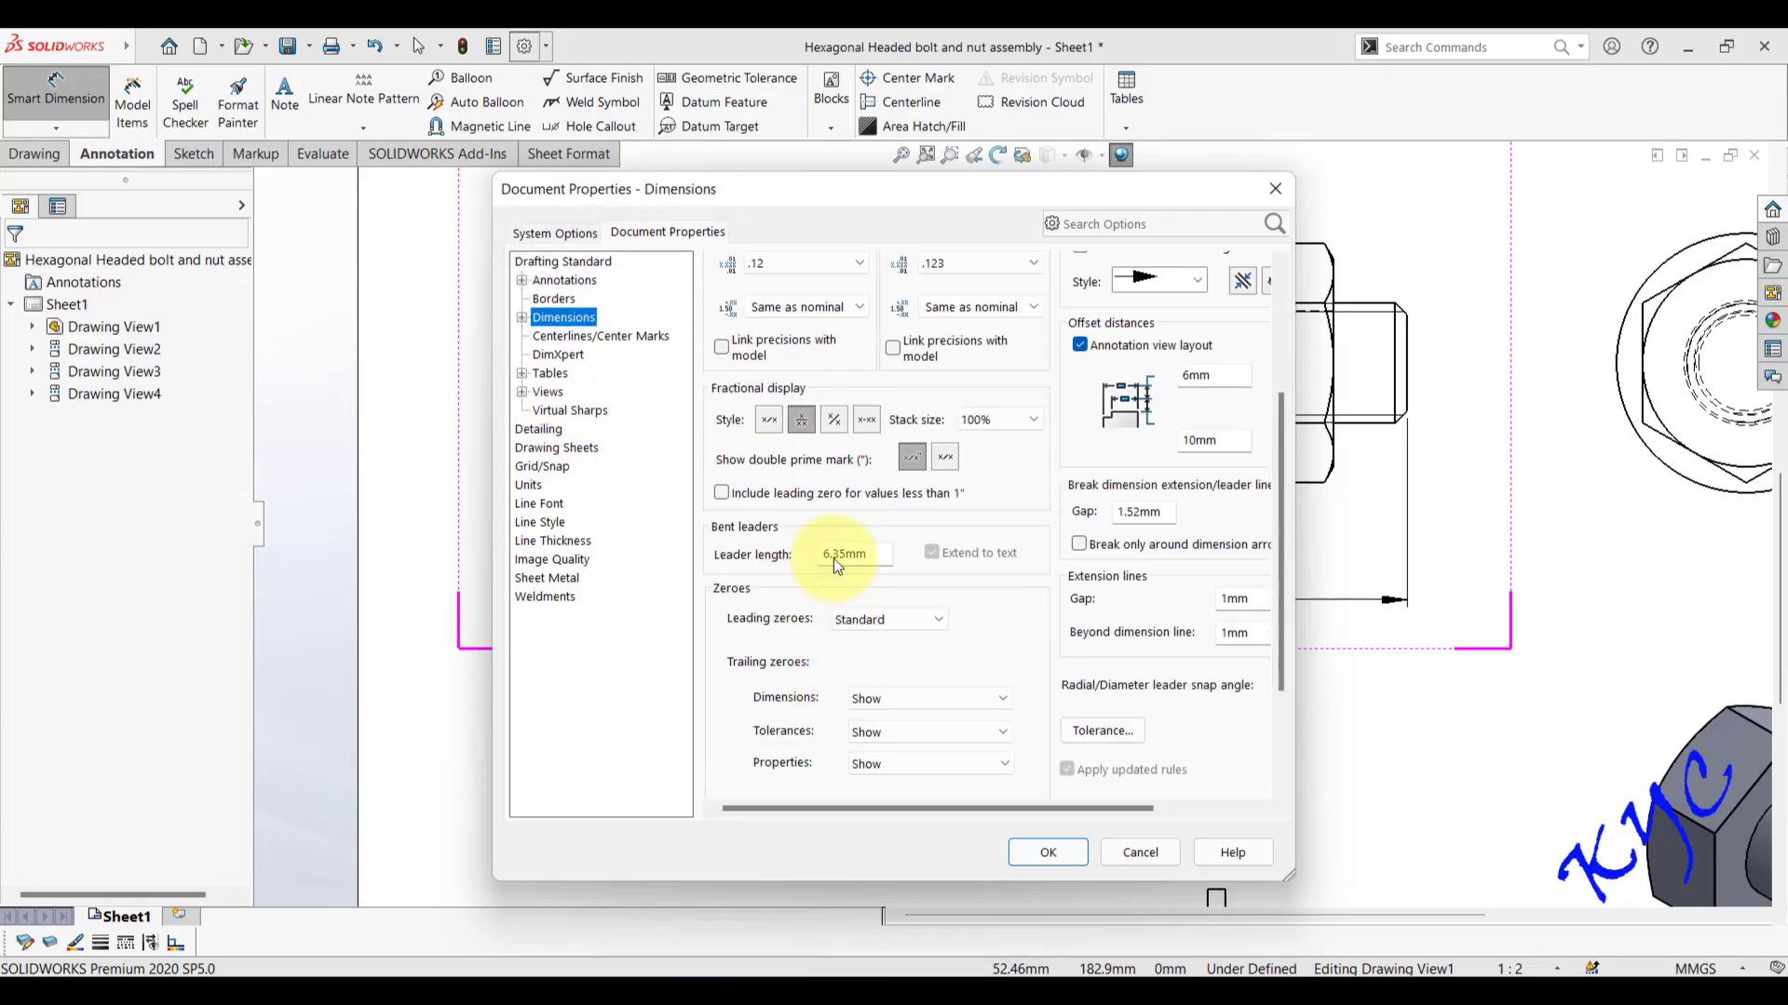
{"action": "left_click", "coordinate": [885, 699]}
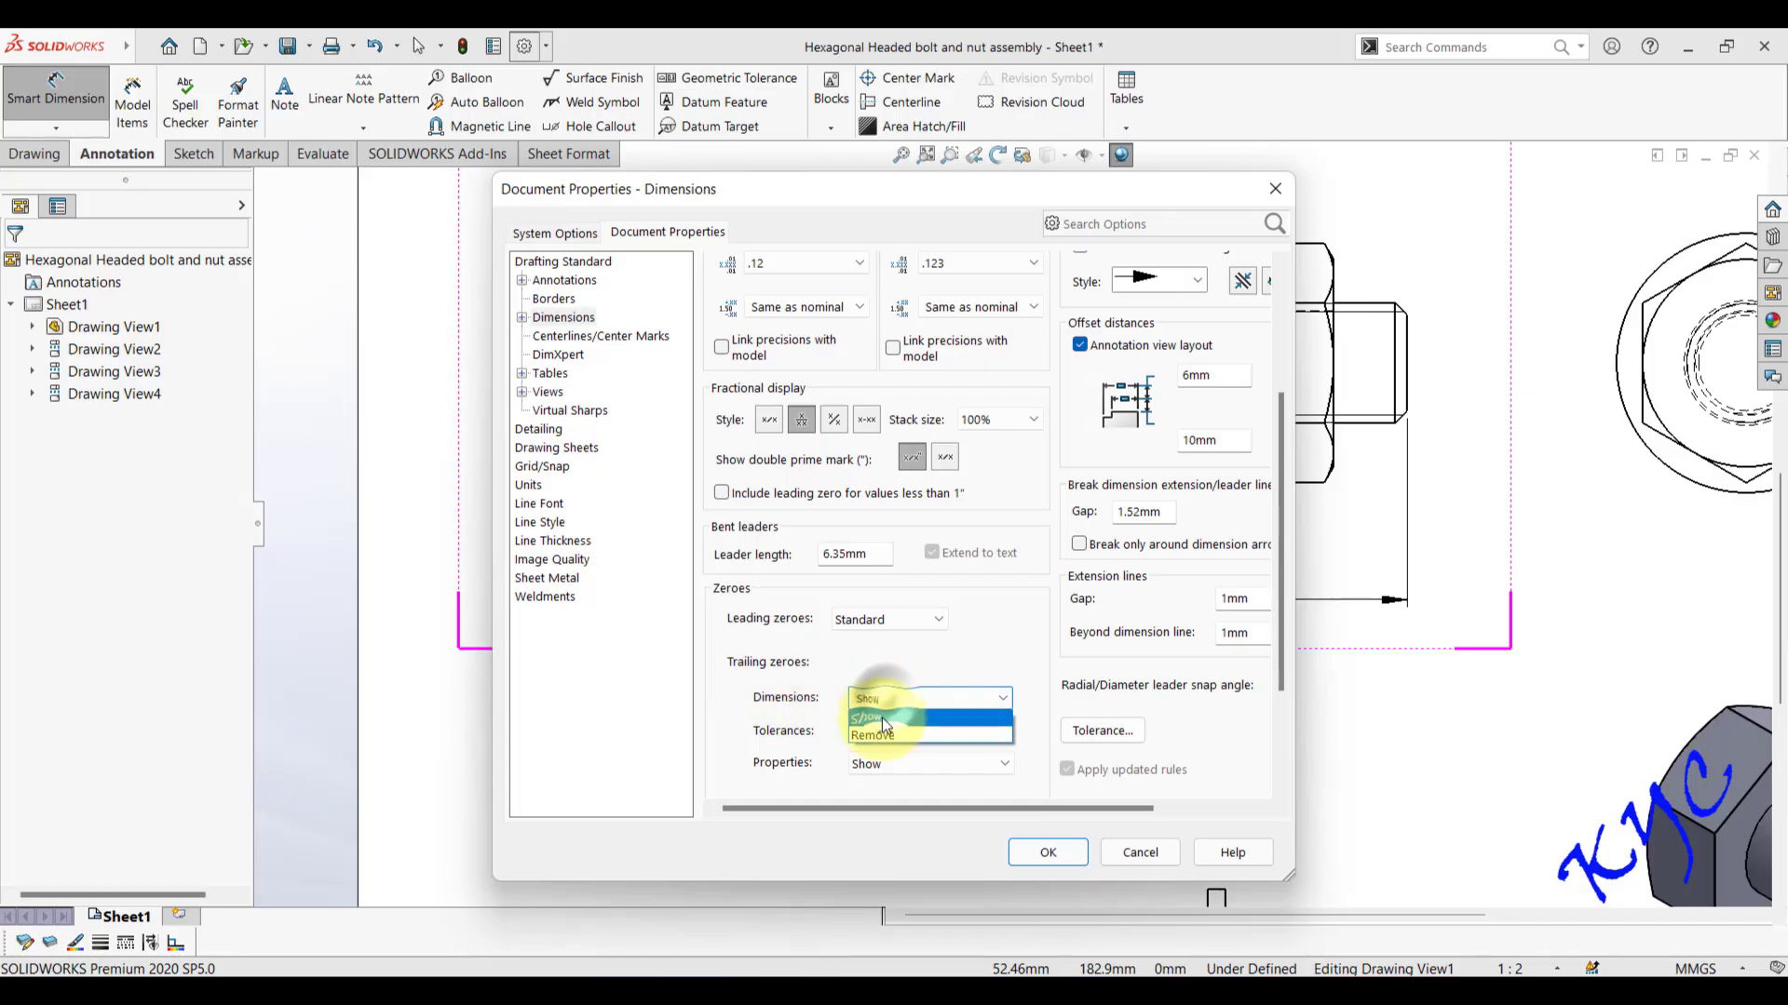
{"action": "left_click", "coordinate": [875, 735]}
{"action": "left_click", "coordinate": [1049, 853]}
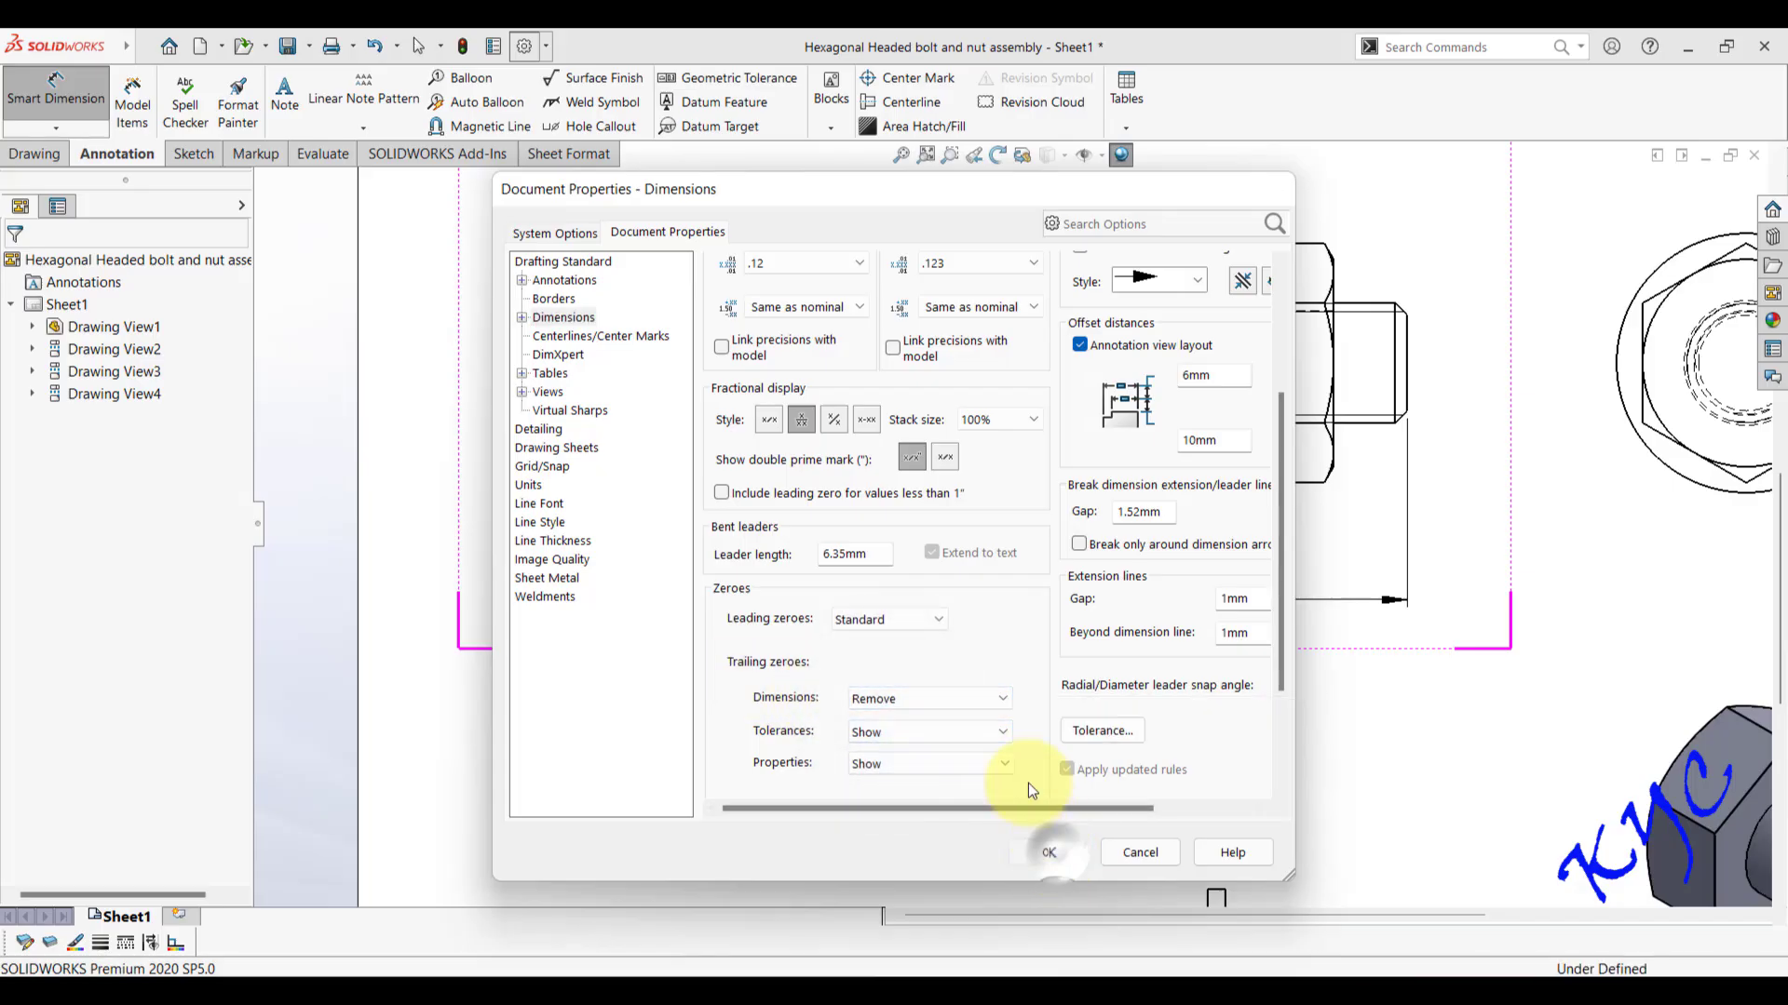
- Dimension the bolt's threaded length in the front view, placing the dimension between the view and the bolt length dimension
{"action": "scroll", "coordinate": [1246, 436], "scroll_direction": "up", "scroll_amount": 2}
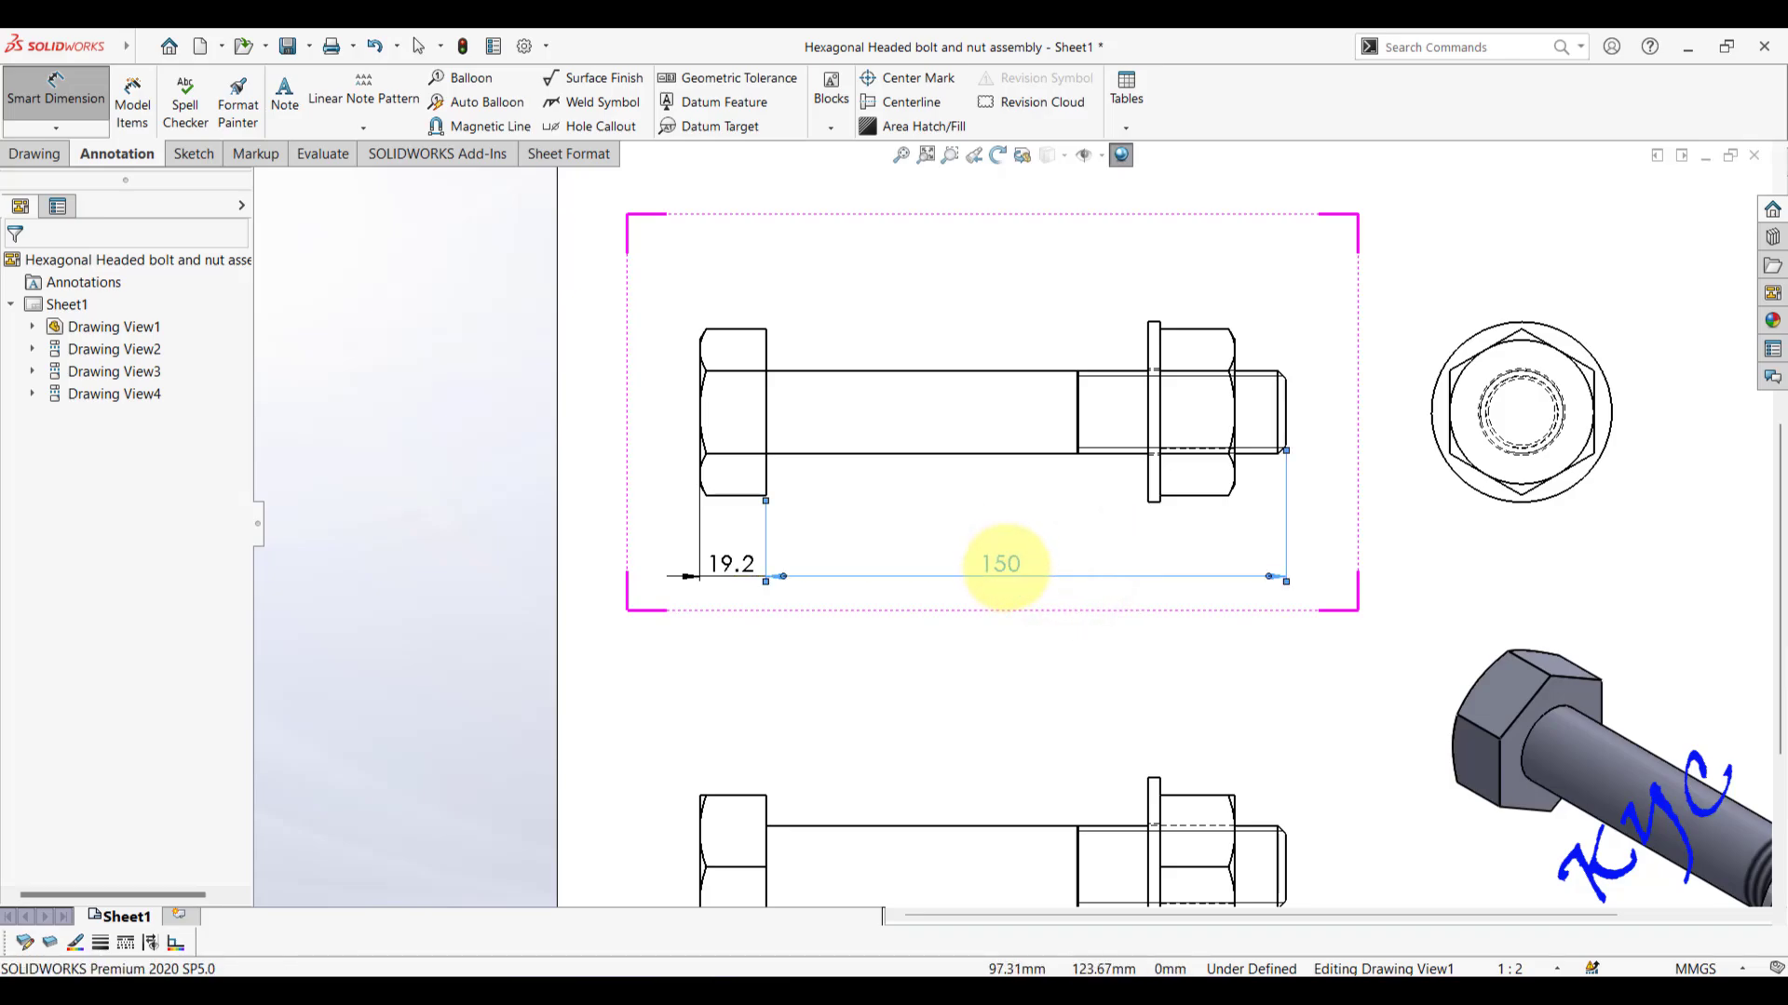
{"action": "left_click", "coordinate": [1176, 683]}
{"action": "left_click", "coordinate": [1078, 419]}
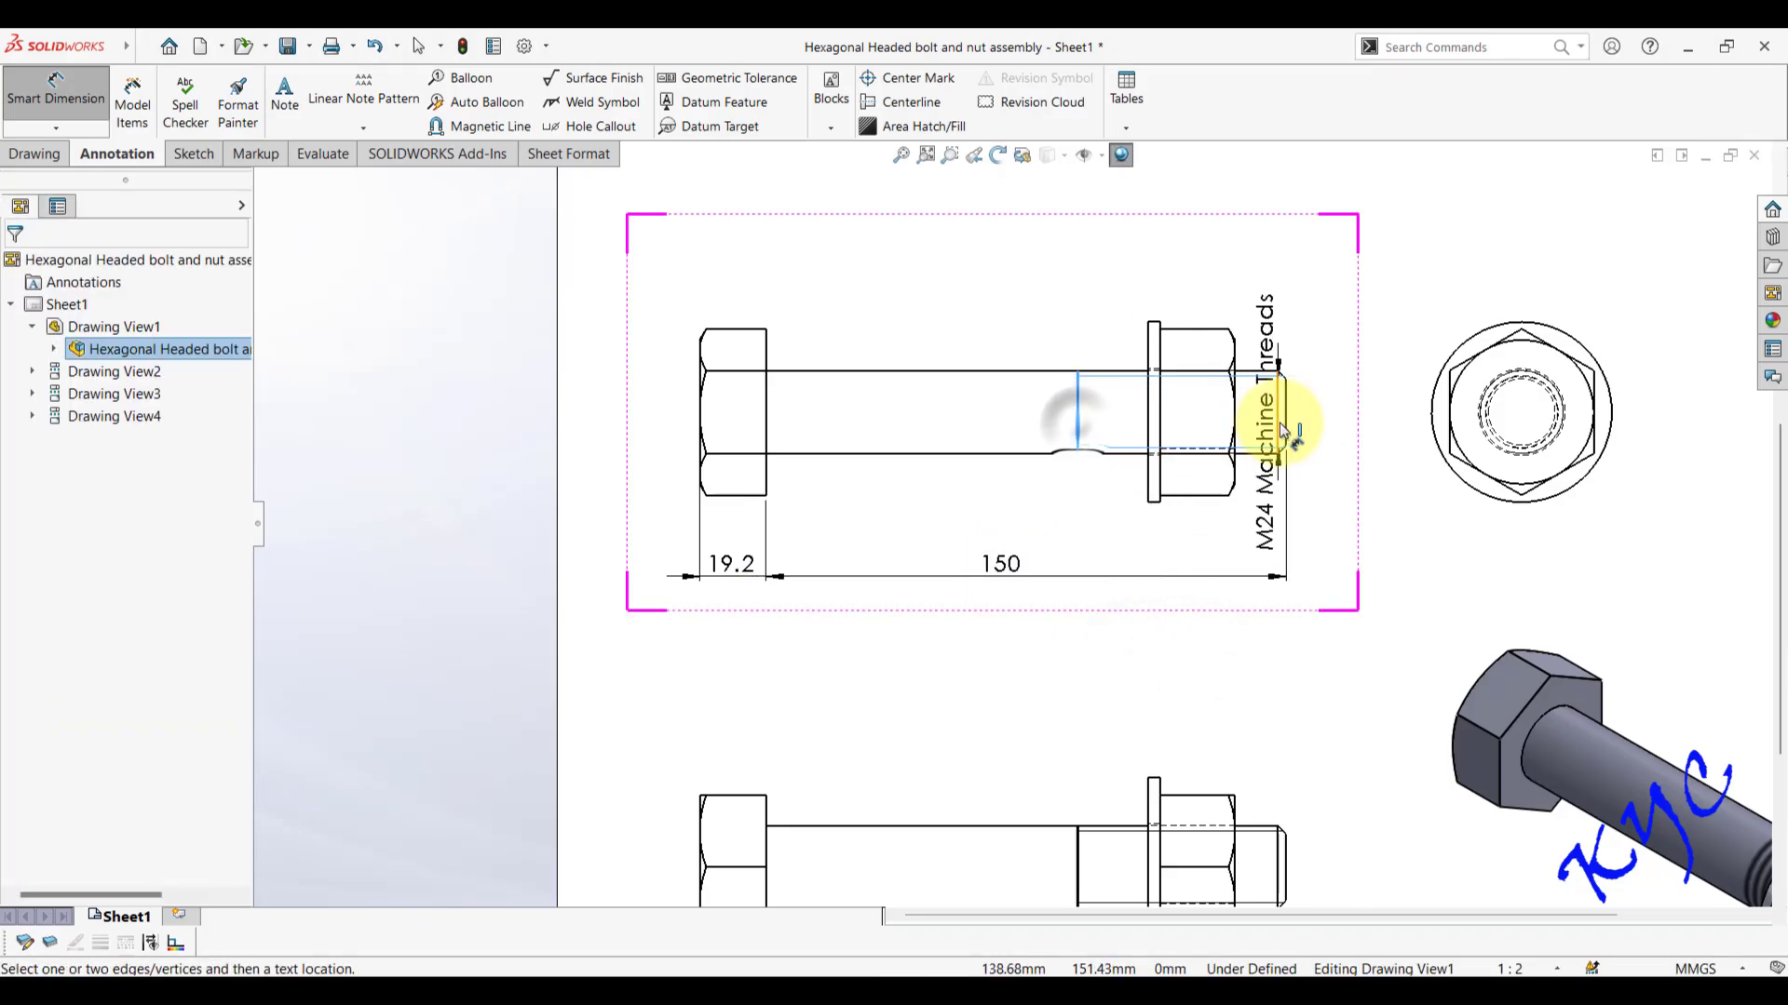
{"action": "left_click", "coordinate": [1287, 414]}
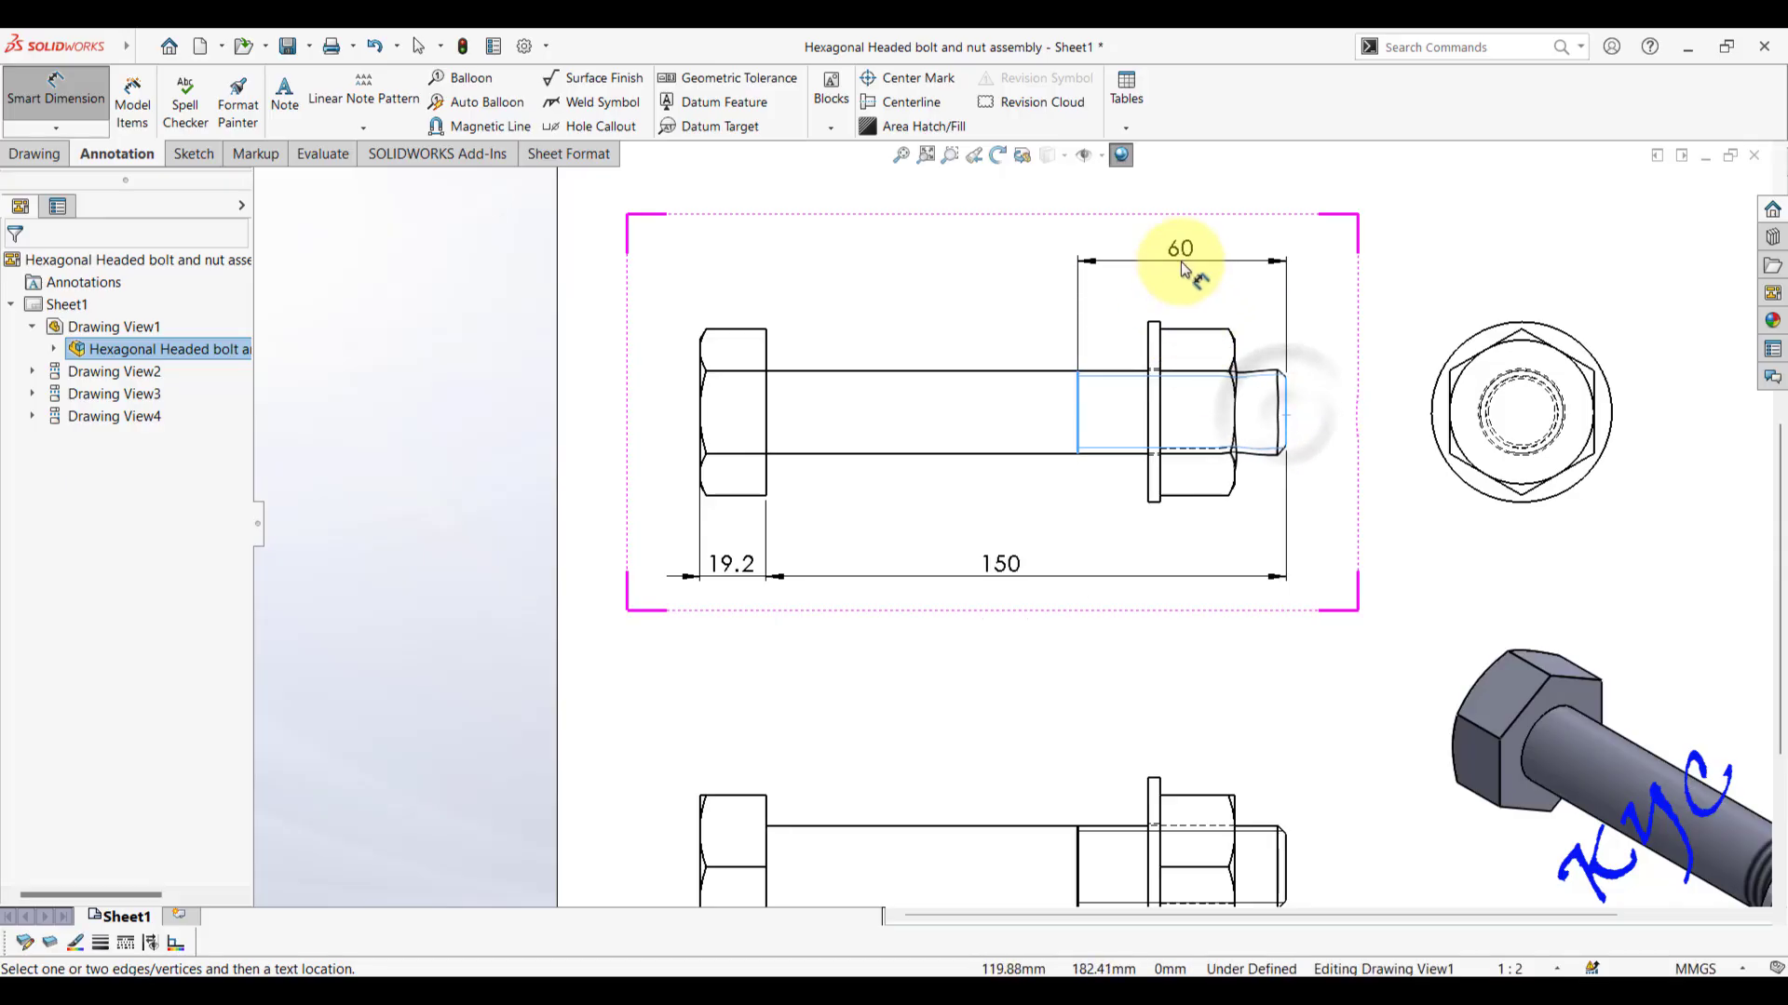
{"action": "left_click", "coordinate": [1171, 538]}
{"action": "left_click", "coordinate": [1243, 657]}
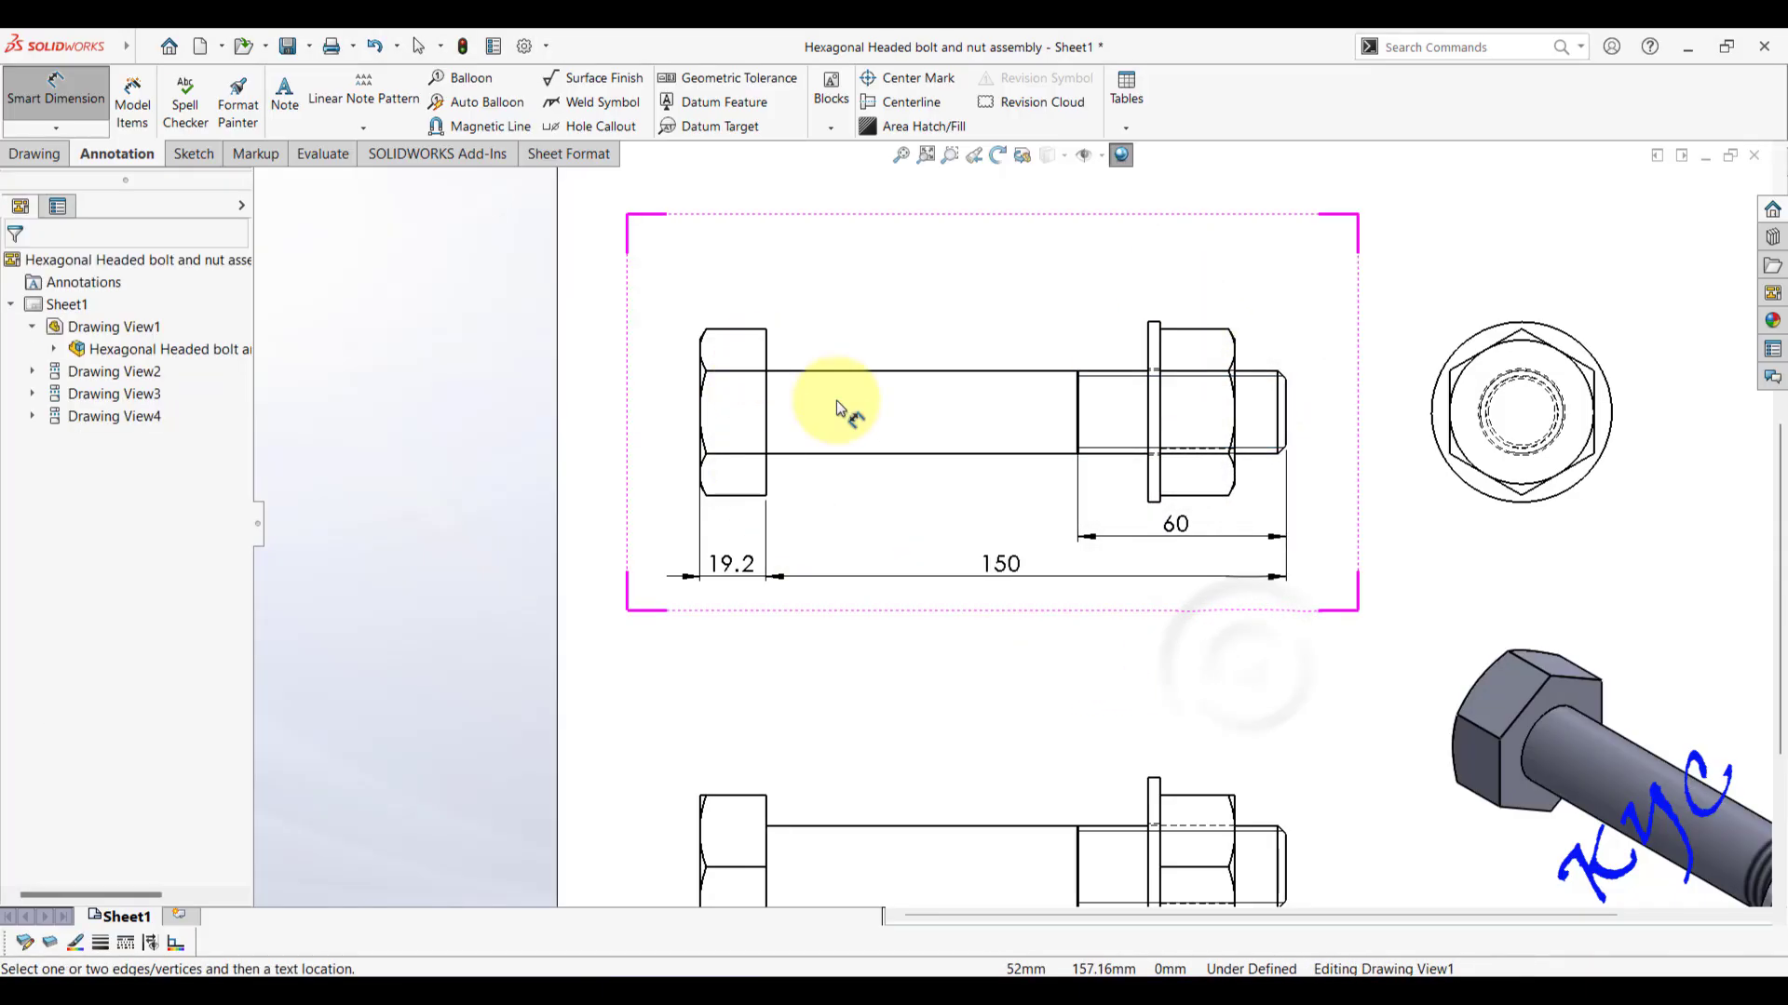
- Dimension the bolt shank's diameter in the front view, placing the dimension beyond the threaded end
{"action": "left_click", "coordinate": [1006, 372]}
{"action": "left_click", "coordinate": [982, 453]}
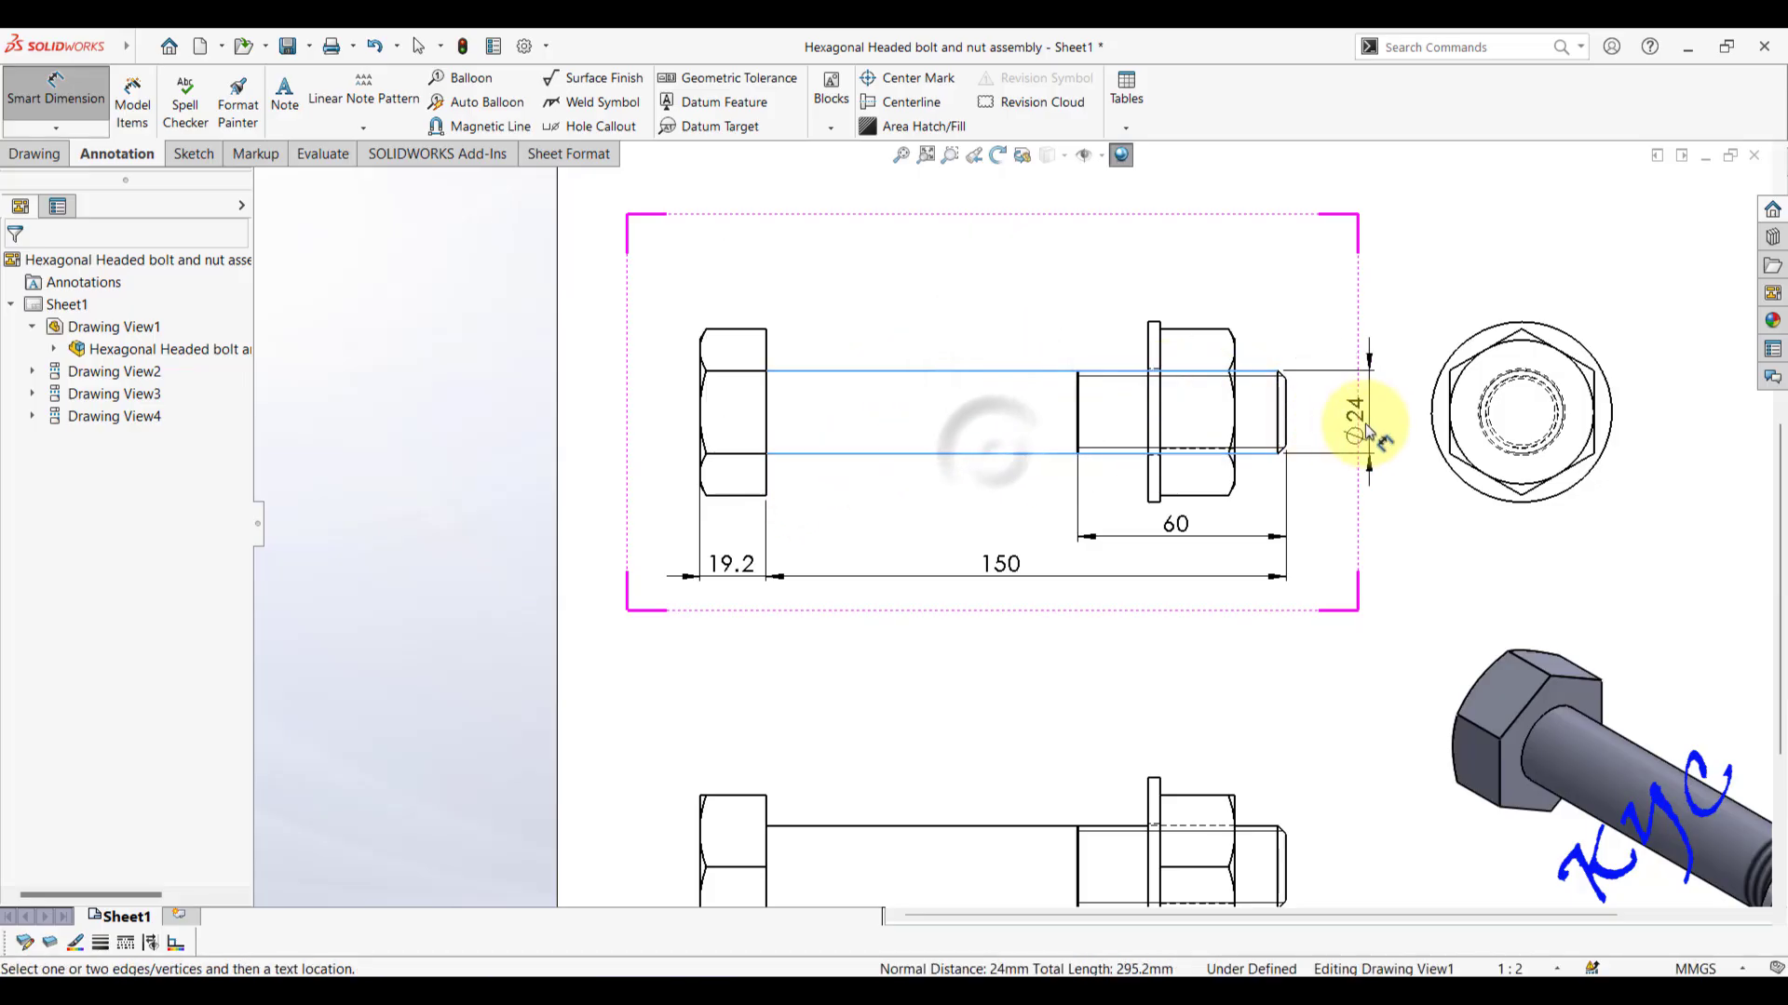
{"action": "left_click", "coordinate": [1386, 421]}
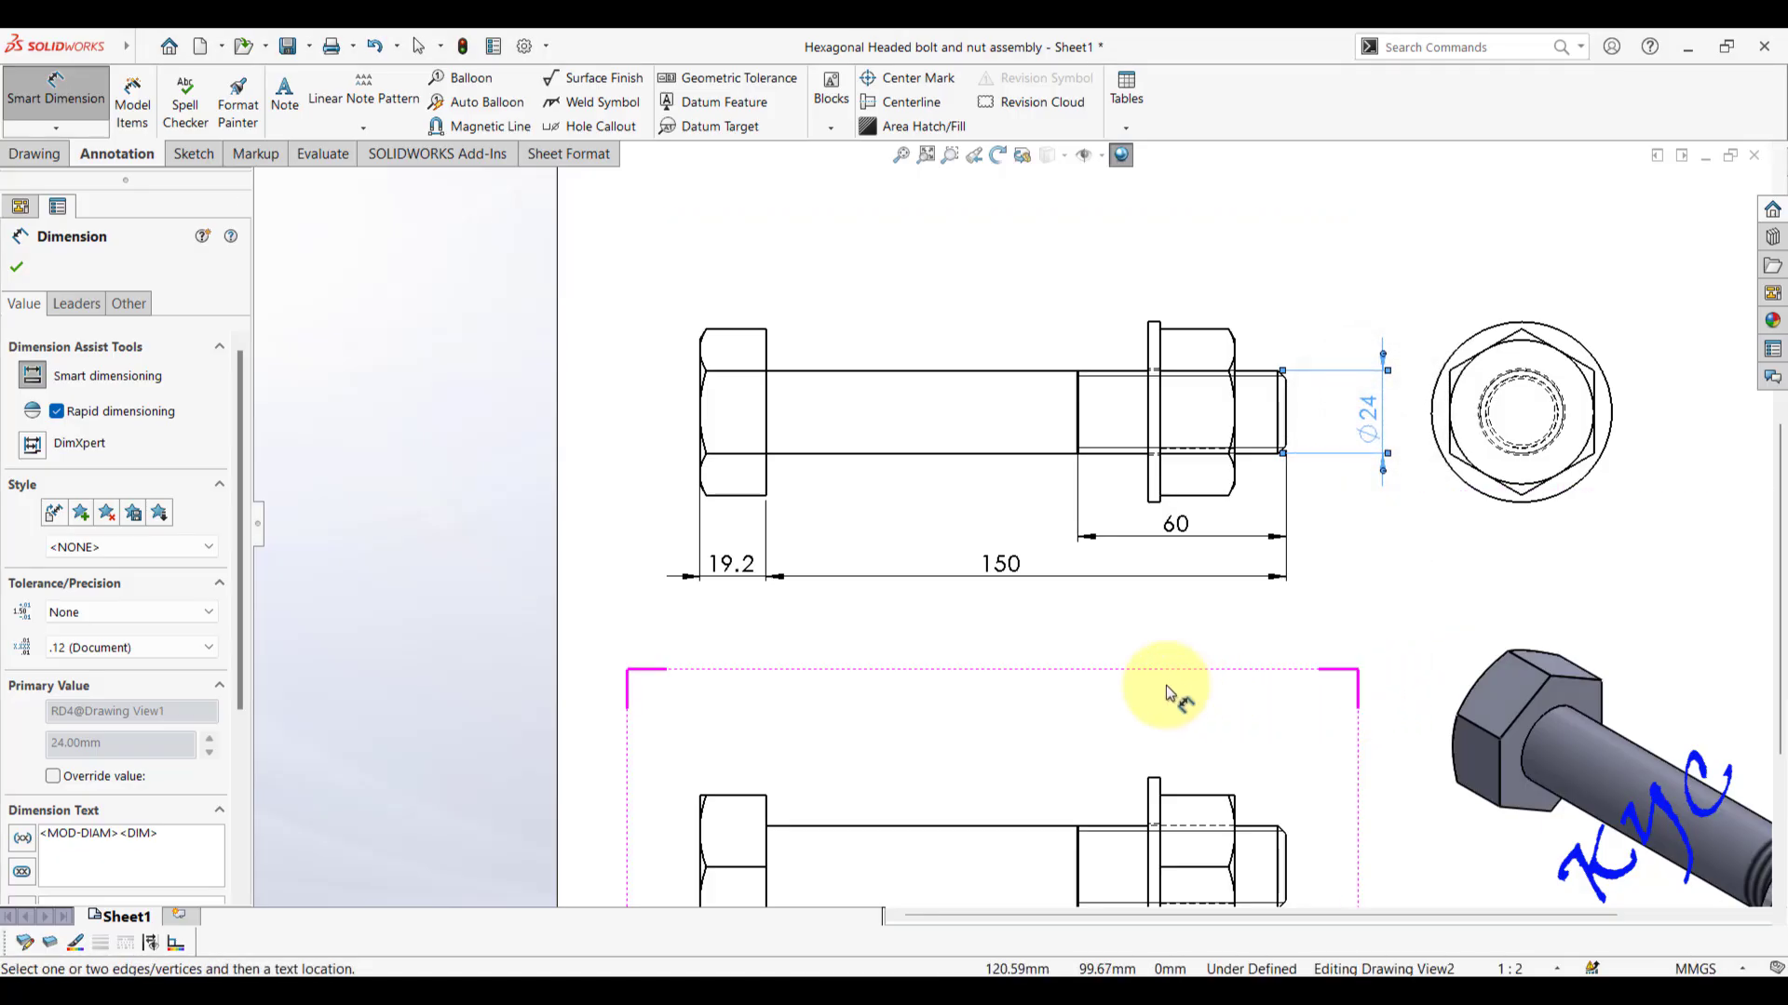
{"action": "left_click", "coordinate": [634, 629]}
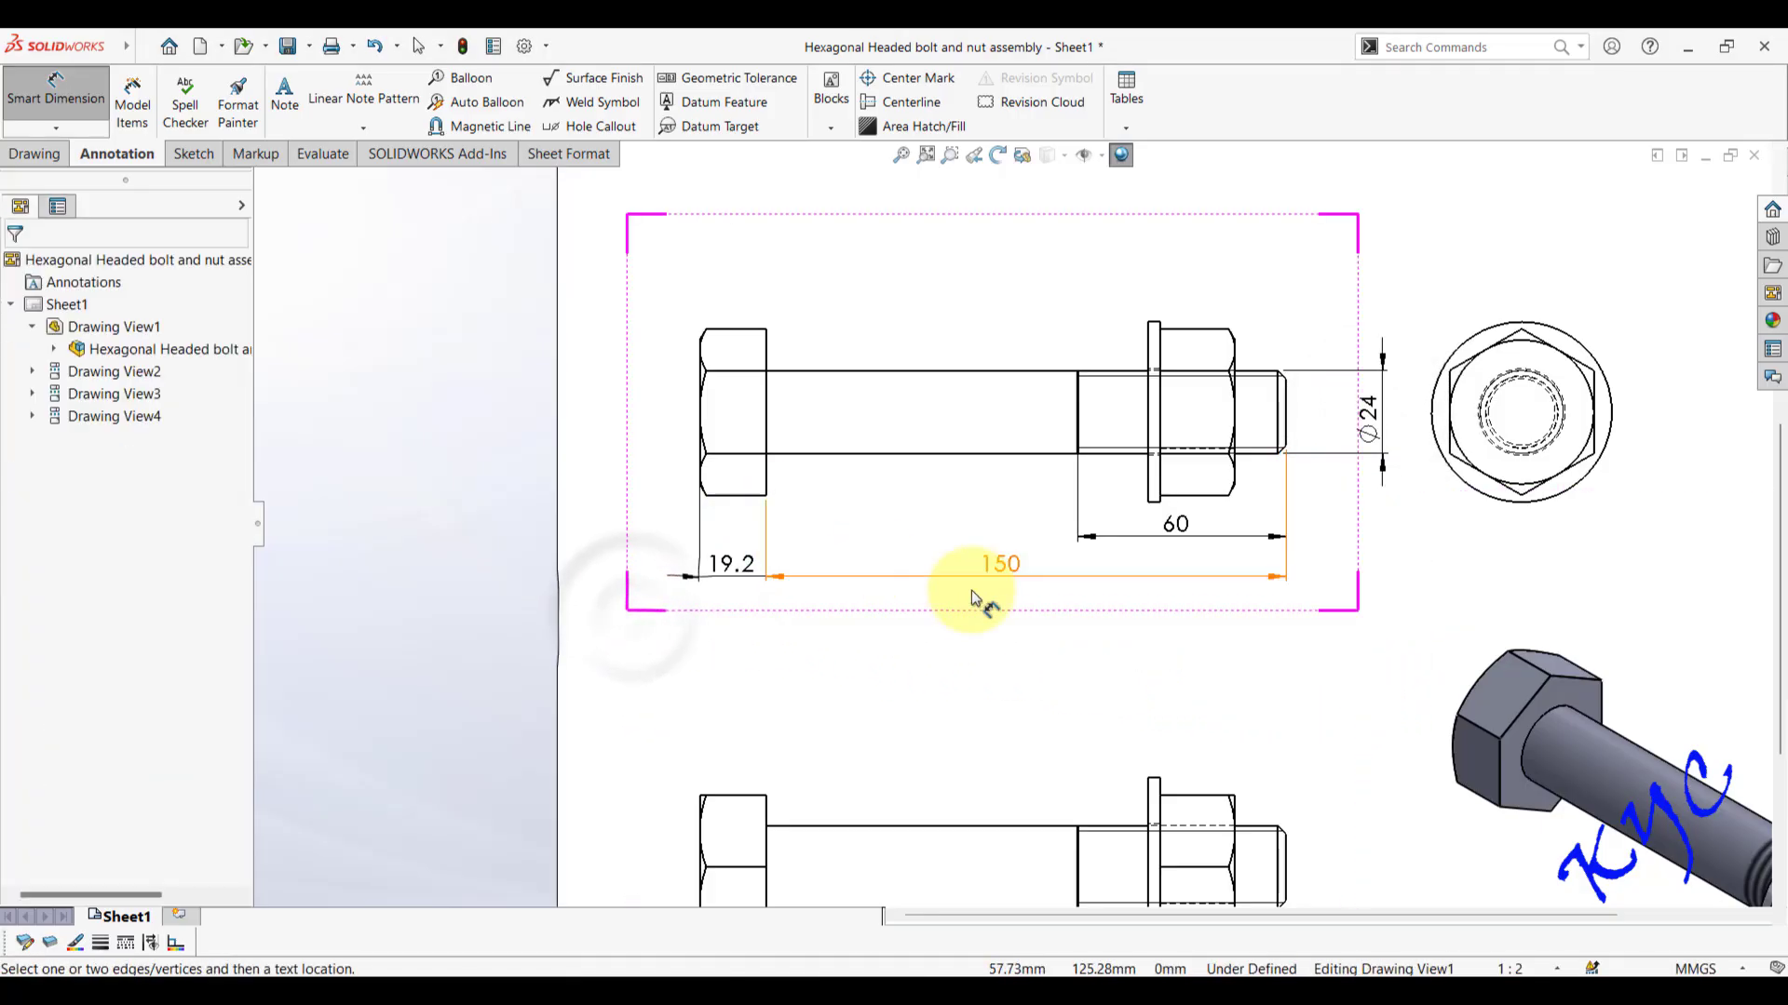
{"action": "left_click", "coordinate": [1104, 687]}
- Dimension the washer's outer diameter in the top view, placing the dimension beyond the threaded end of the bolt
{"action": "scroll", "coordinate": [1155, 702], "scroll_direction": "up", "scroll_amount": 2}
{"action": "scroll", "coordinate": [1190, 726], "scroll_direction": "down", "scroll_amount": 3}
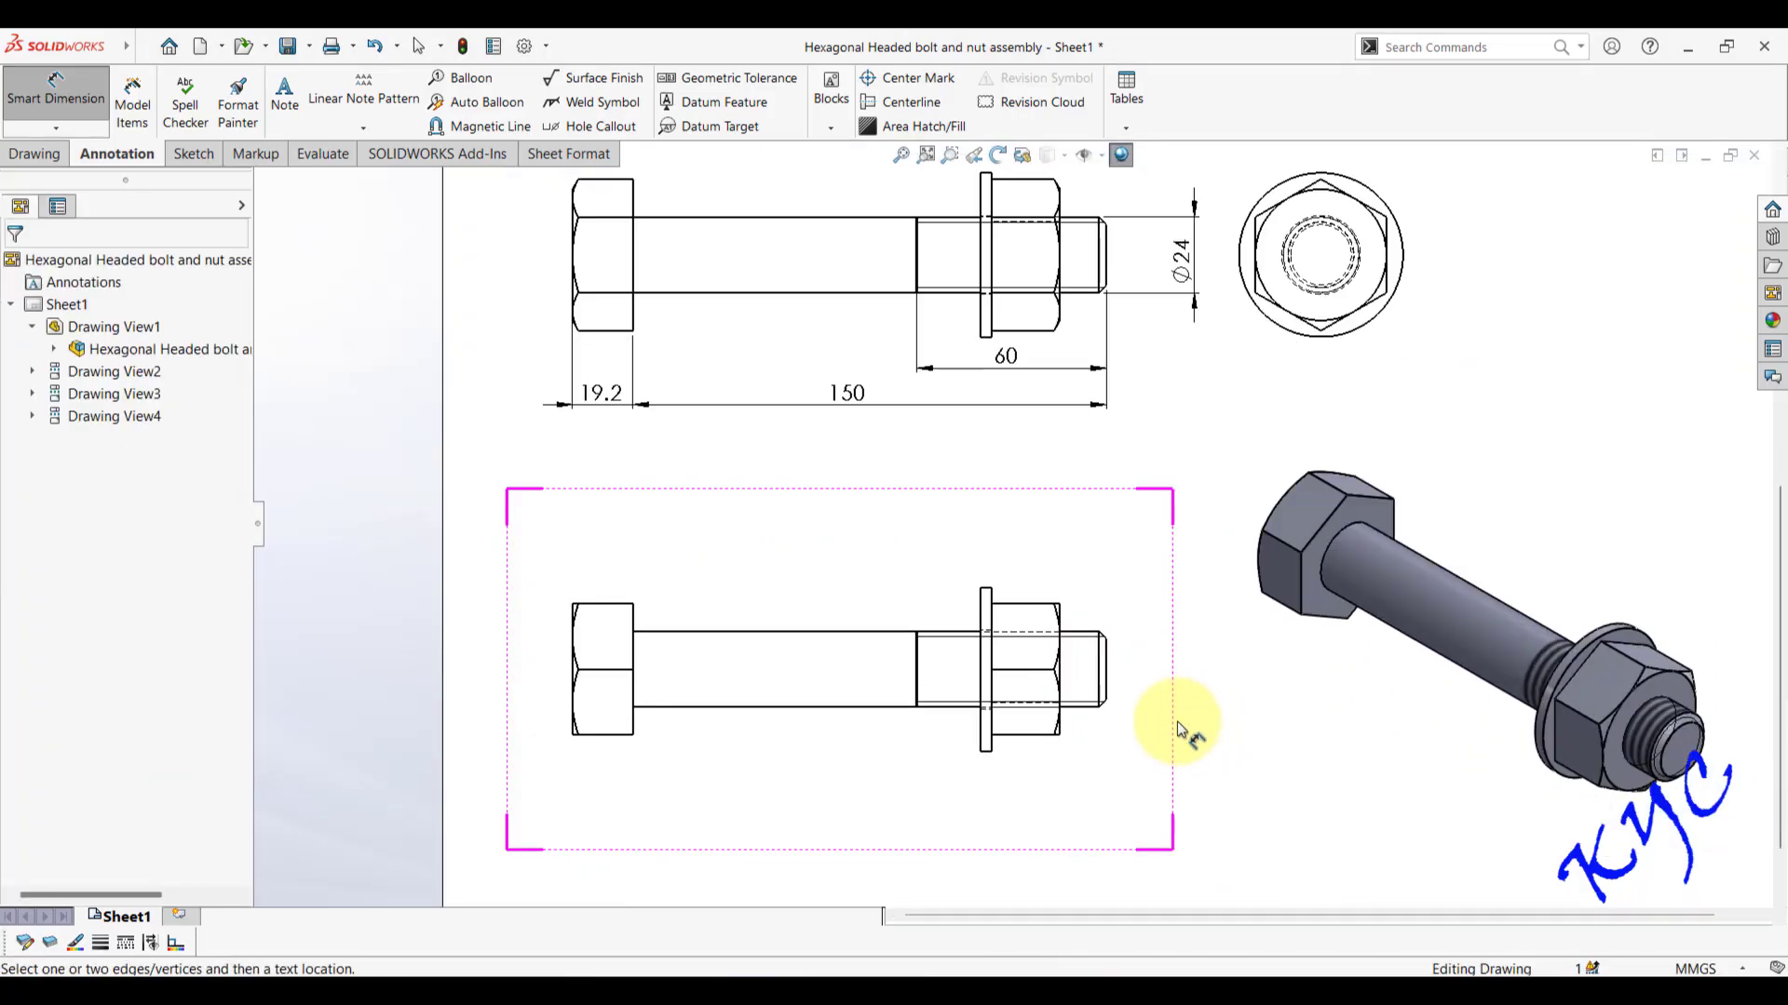
{"action": "scroll", "coordinate": [989, 570], "scroll_direction": "down", "scroll_amount": 3}
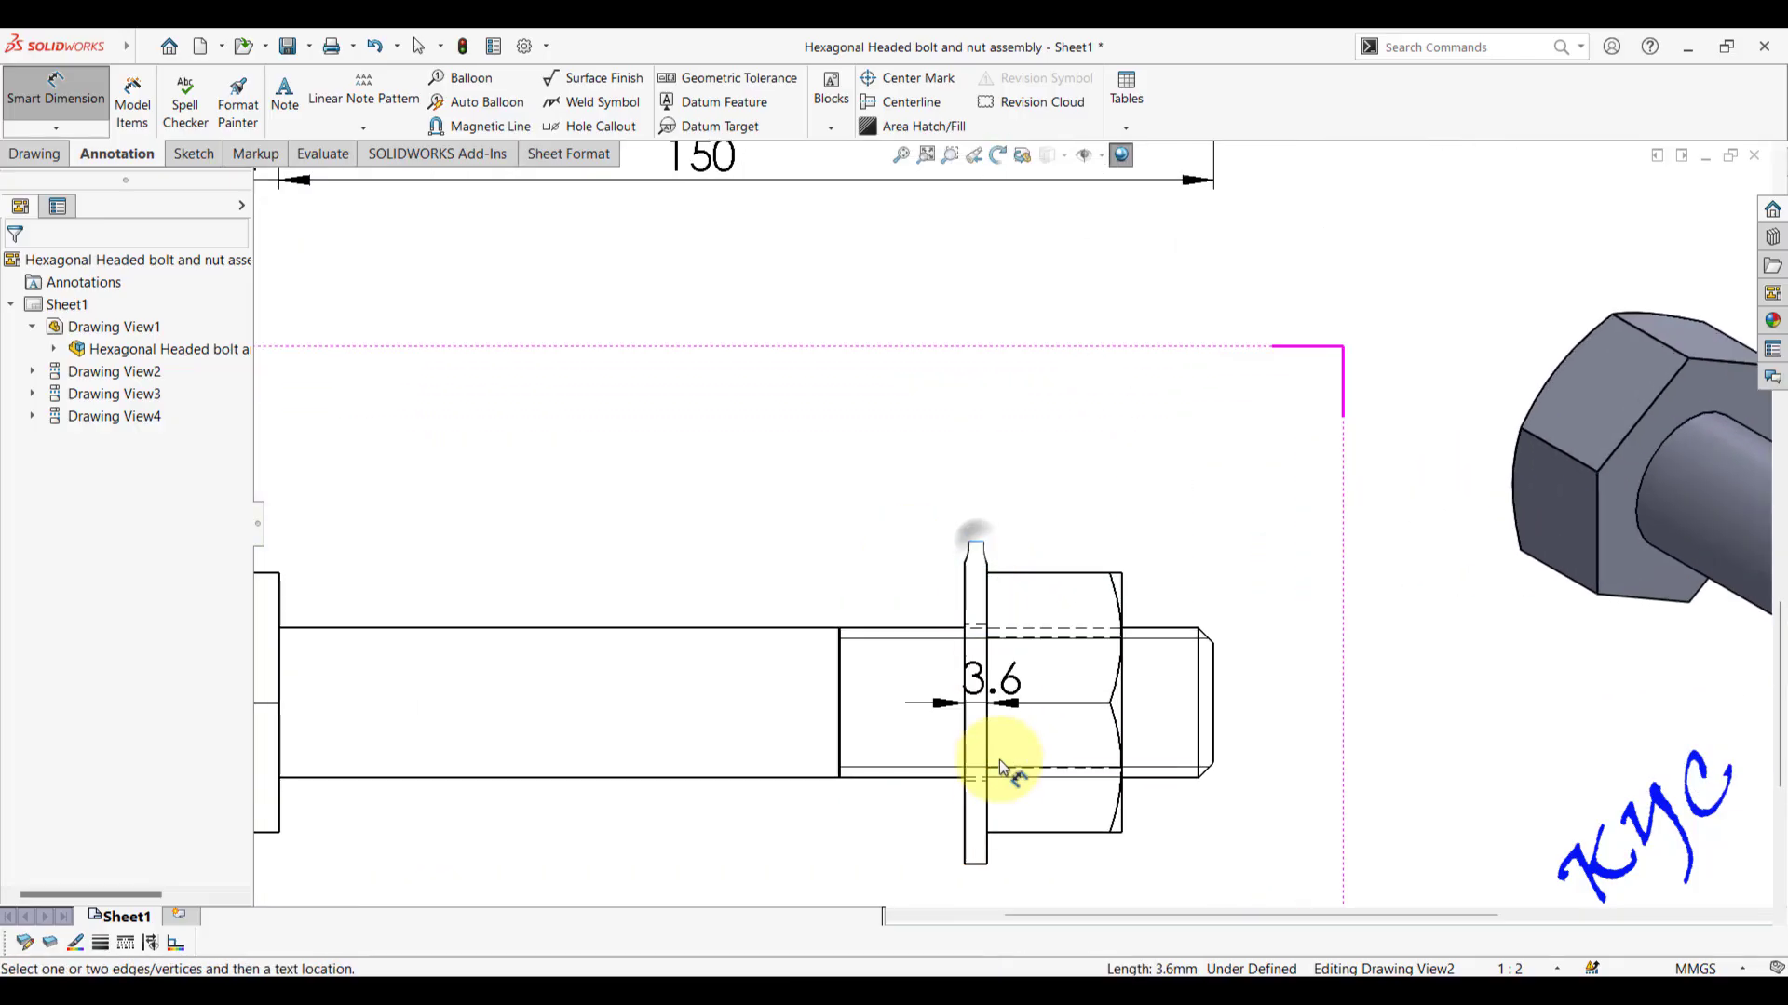
{"action": "left_click", "coordinate": [975, 862]}
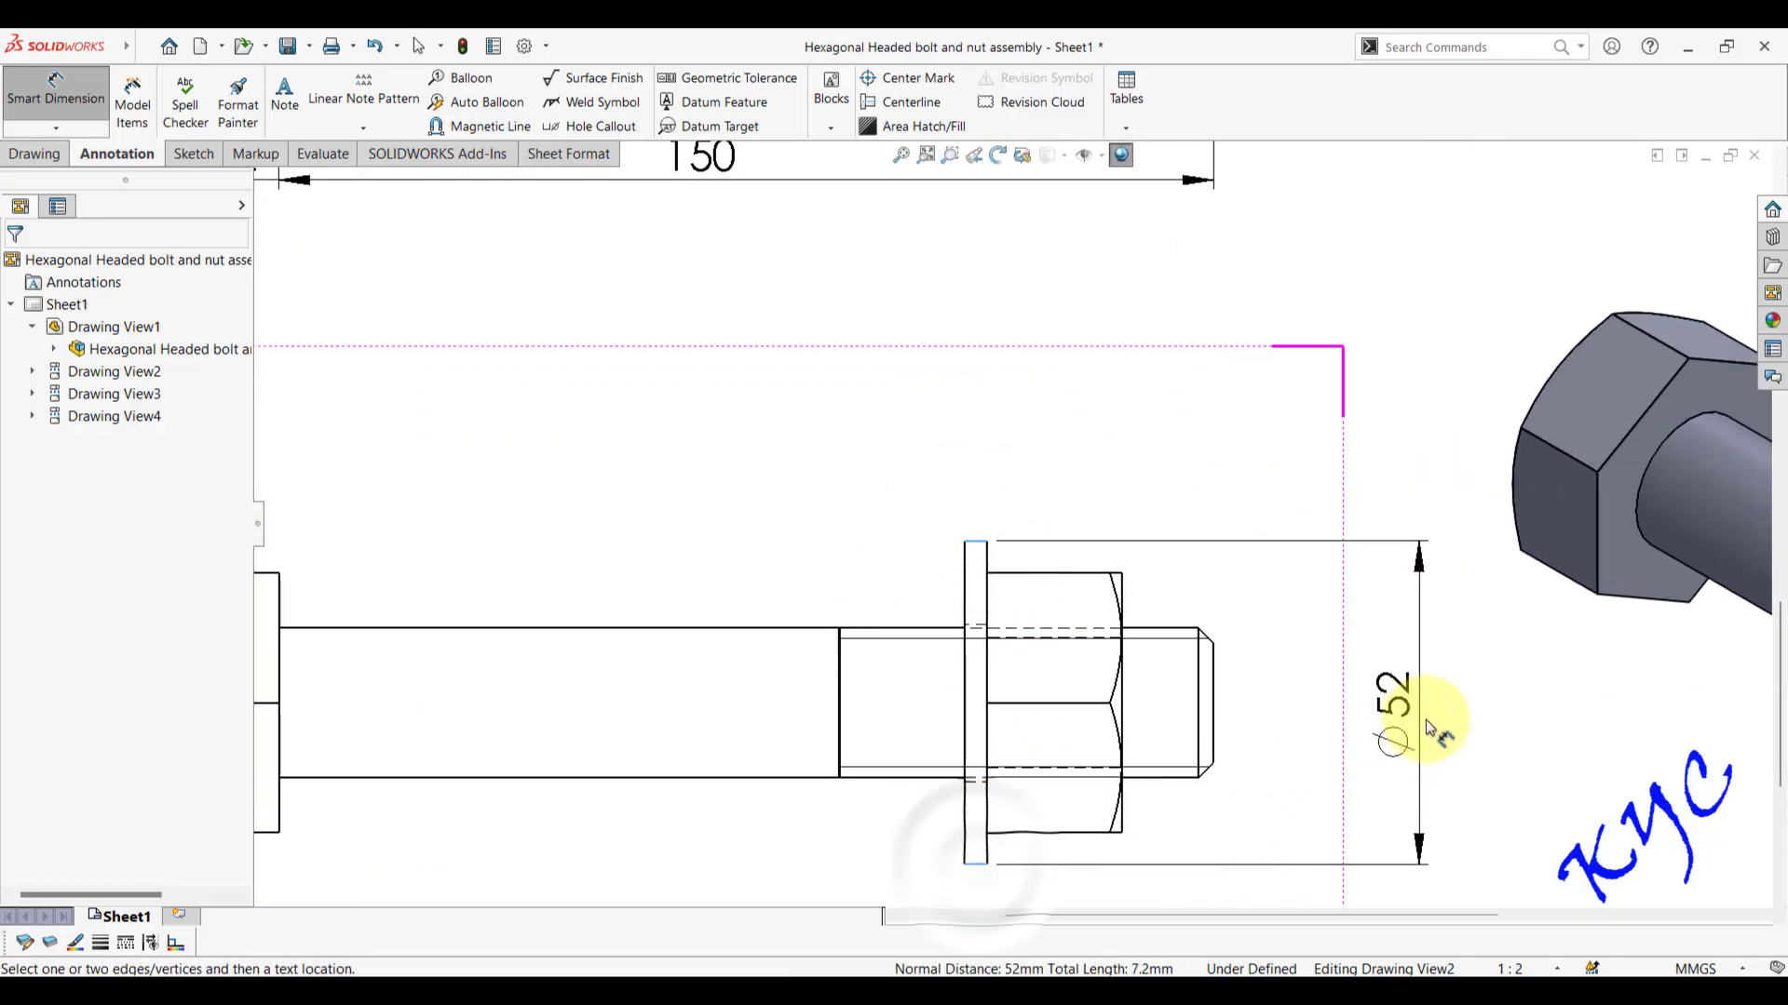
{"action": "left_click", "coordinate": [1421, 718]}
{"action": "scroll", "coordinate": [1138, 618], "scroll_direction": "up", "scroll_amount": 5}
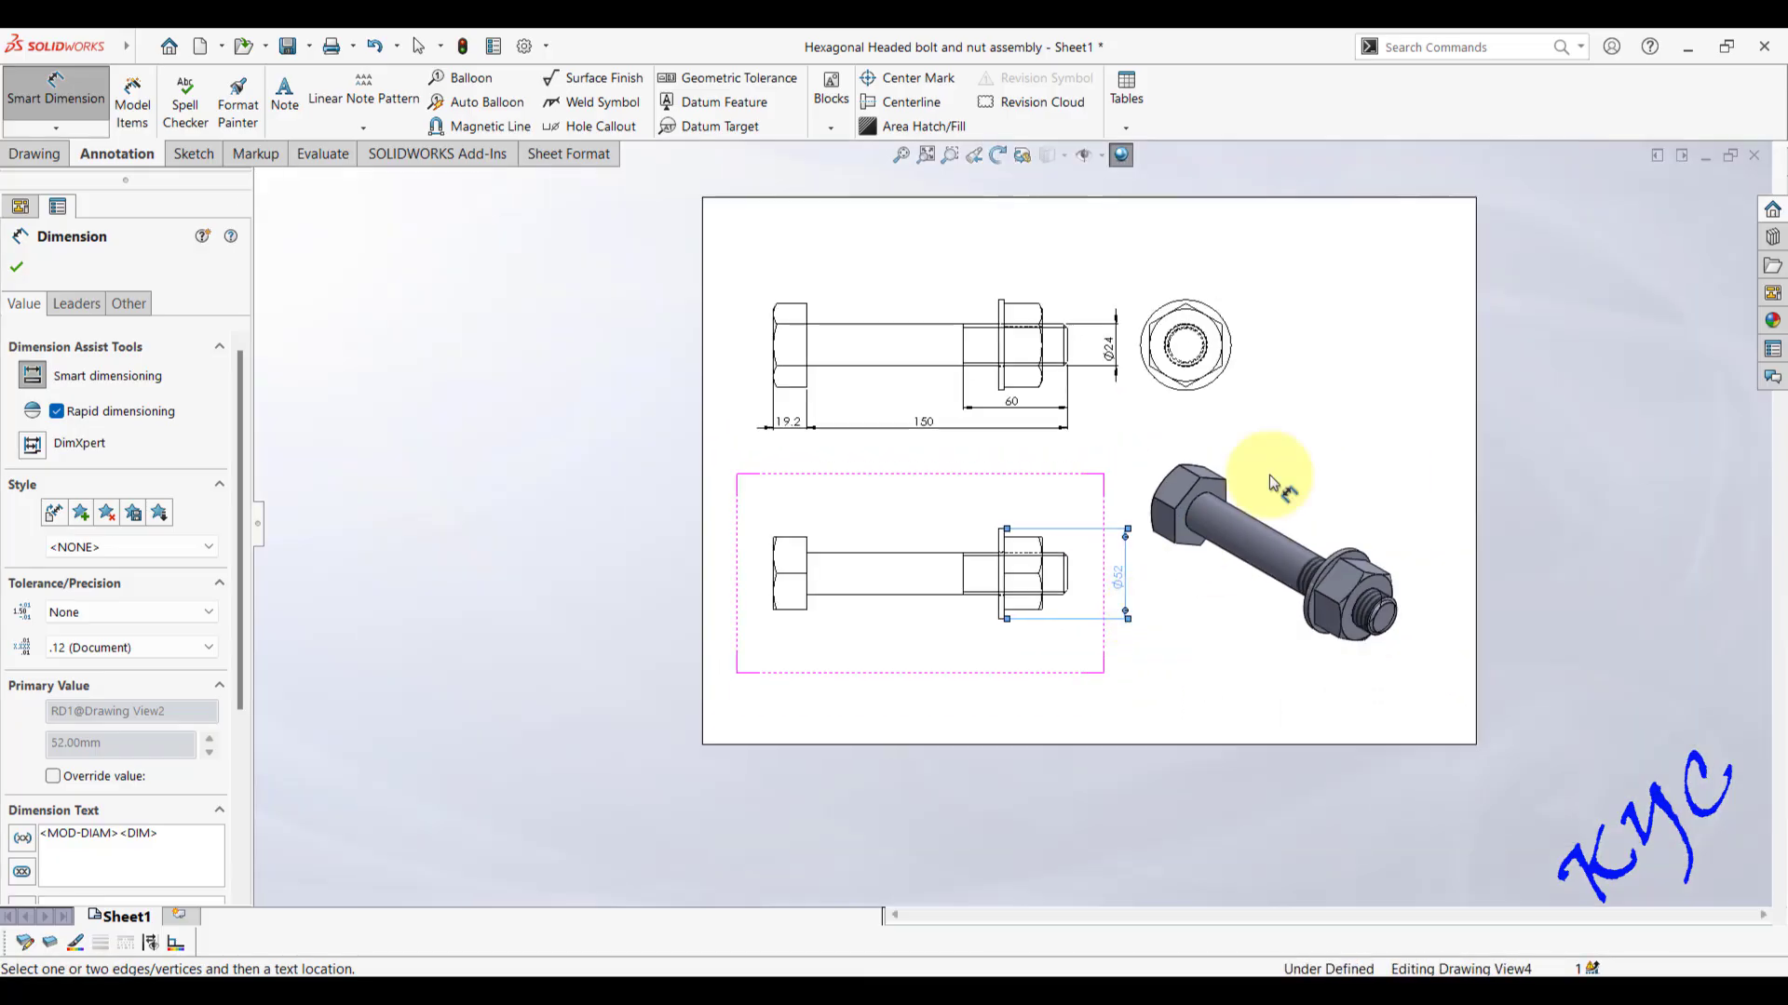
{"action": "left_click", "coordinate": [892, 618]}
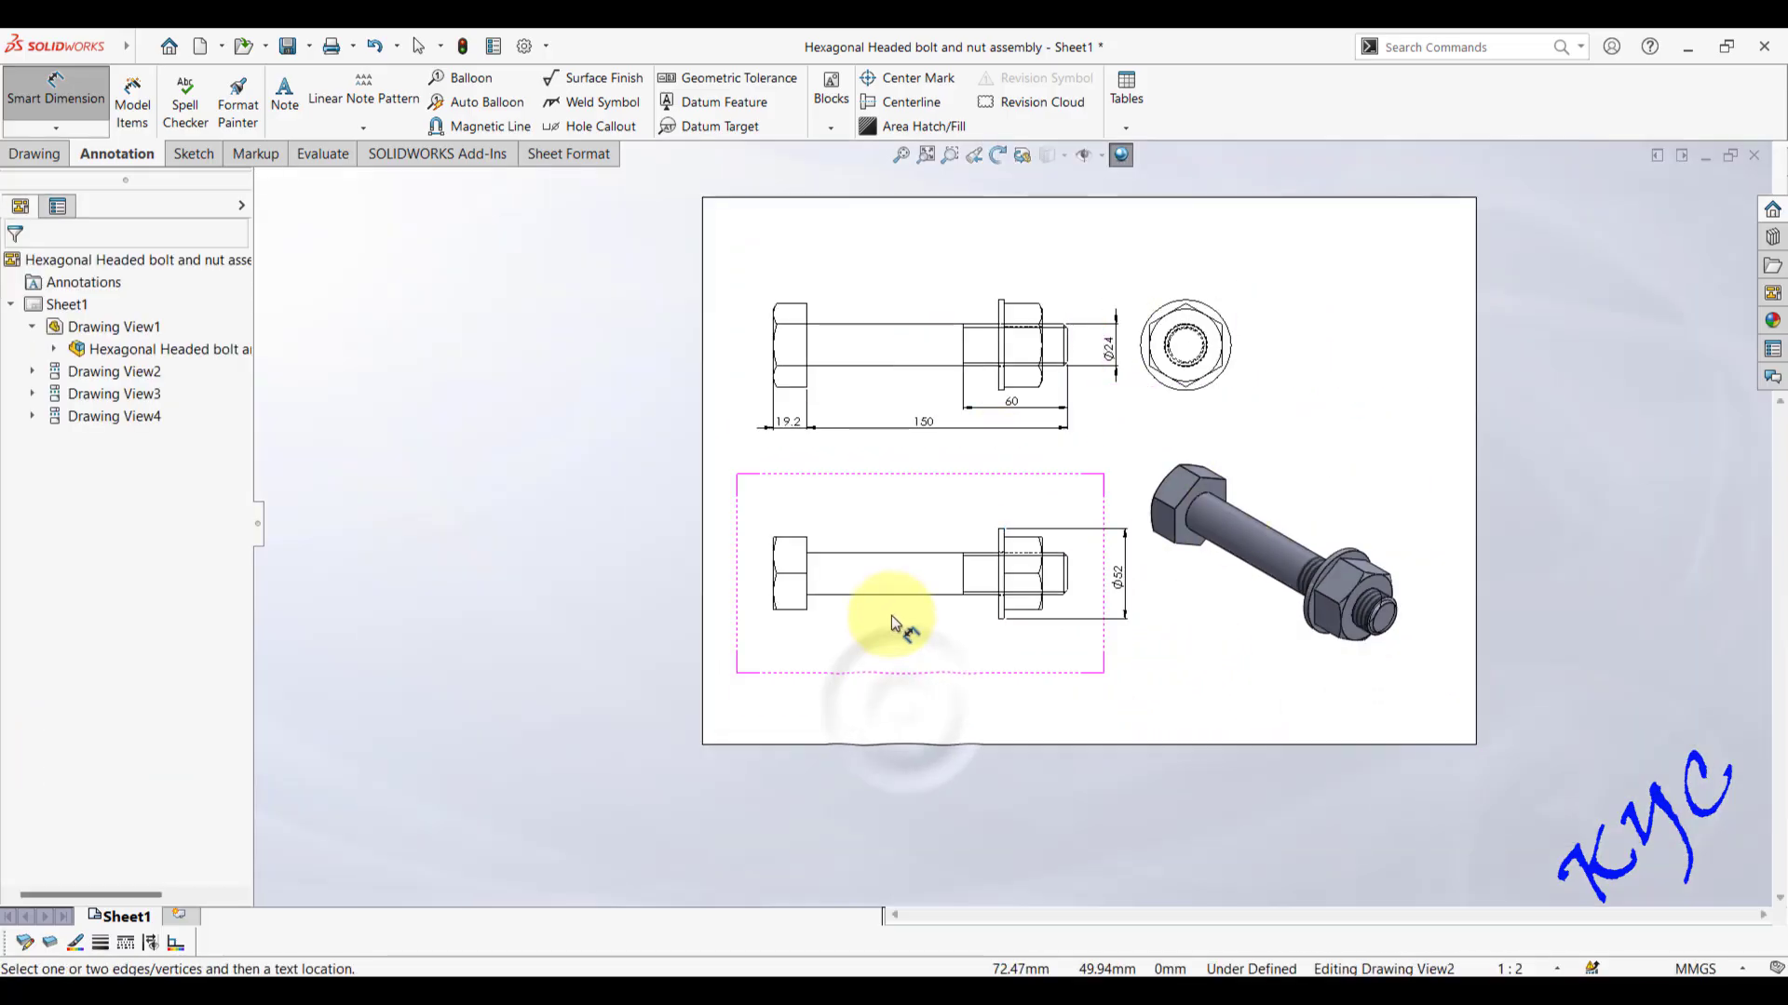
- Dimension the nut's full thickness from the washer face to the nut's outer face in the top view, placing it below the nut
{"action": "scroll", "coordinate": [841, 607], "scroll_direction": "down", "scroll_amount": 6}
{"action": "left_click", "coordinate": [1046, 578]}
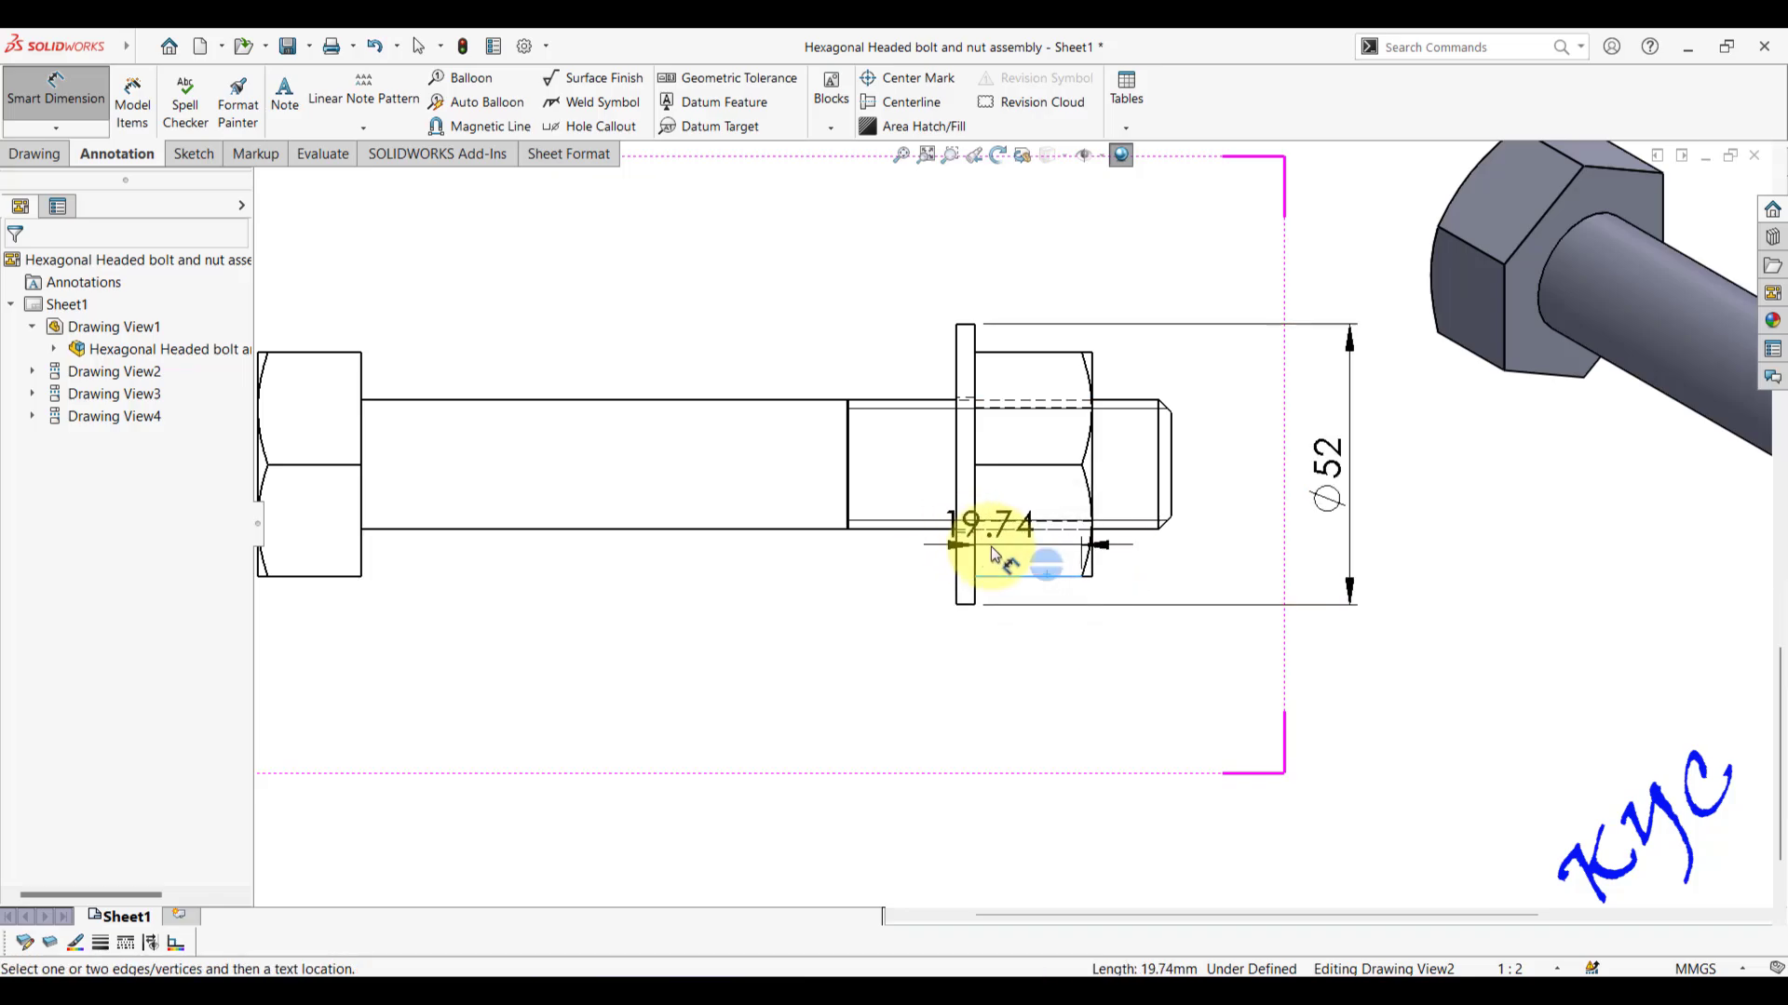
{"action": "key", "text": "Escape"}
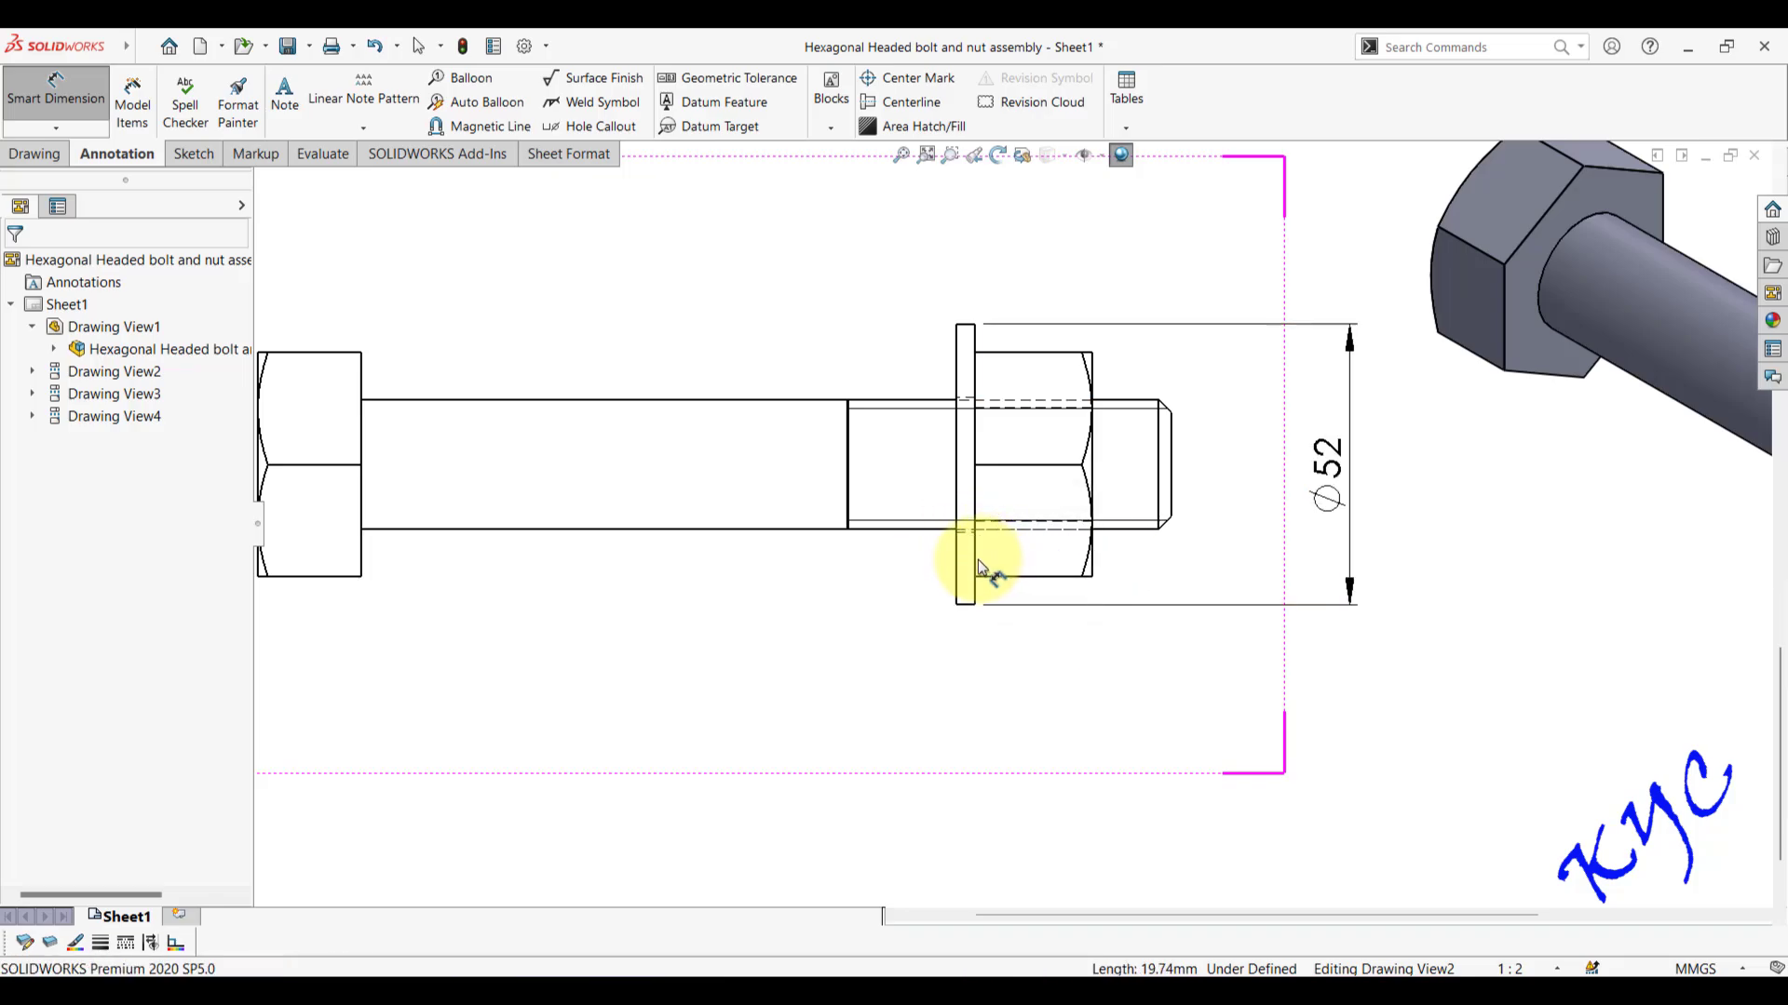
{"action": "left_click", "coordinate": [978, 561]}
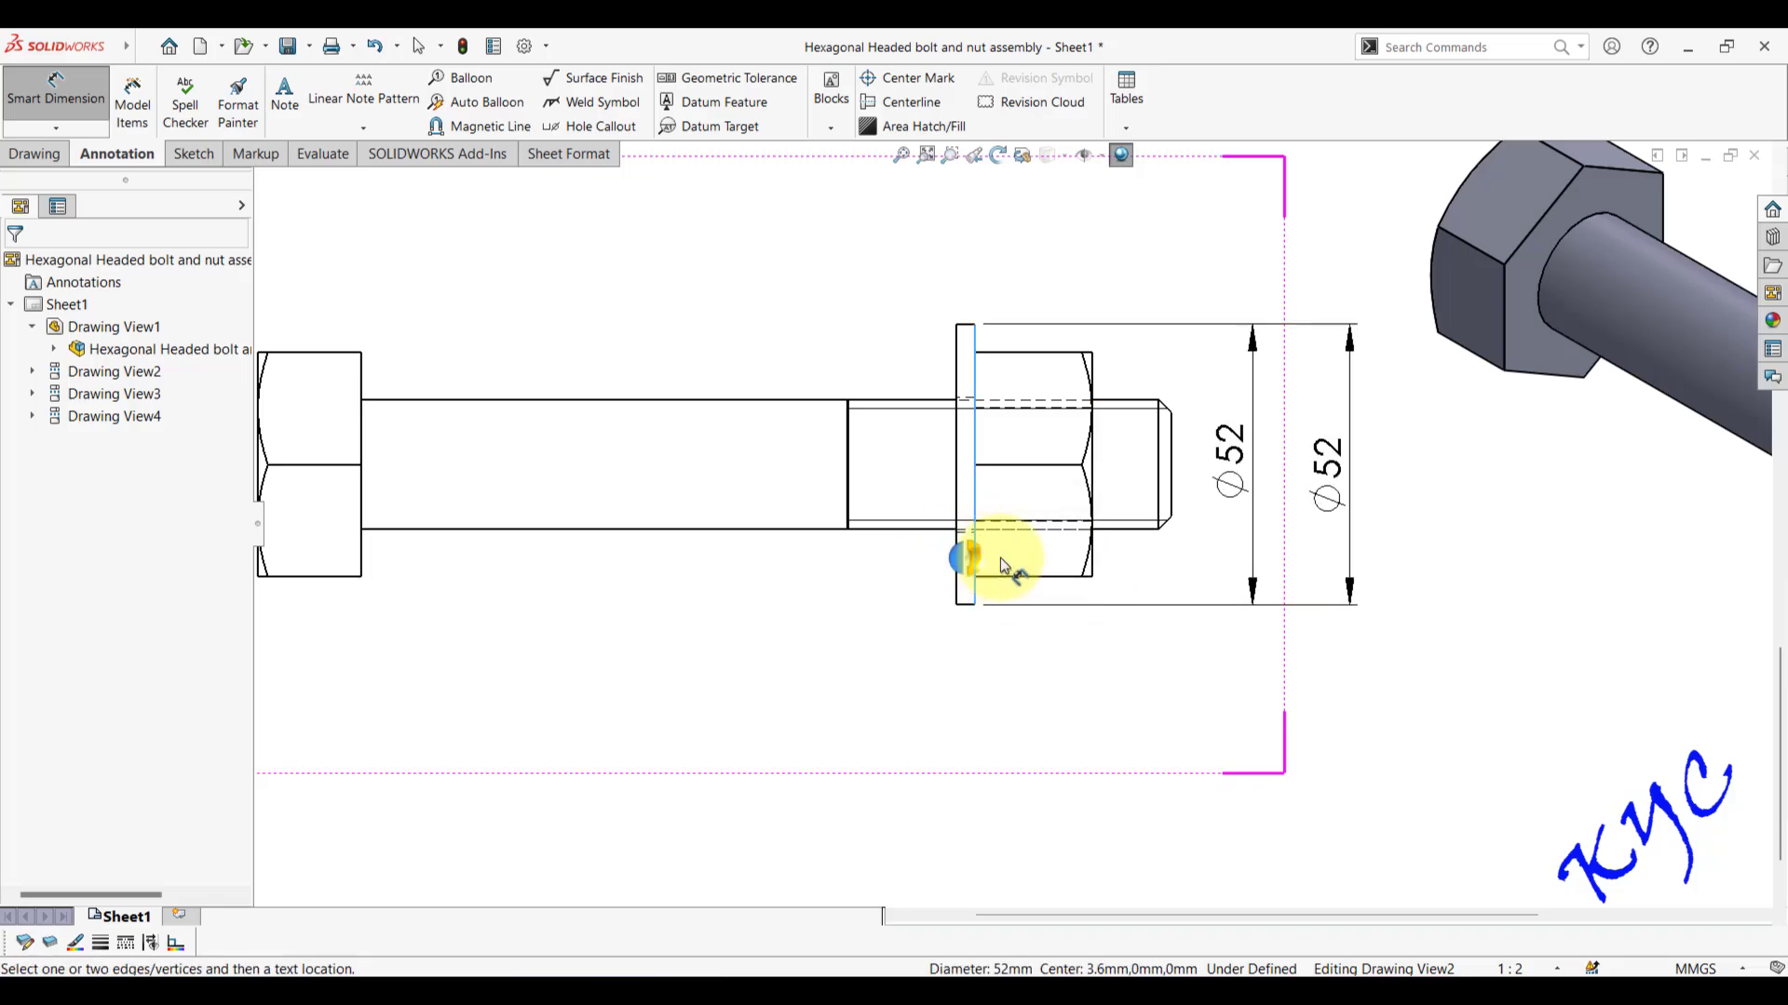
{"action": "left_click", "coordinate": [1094, 570]}
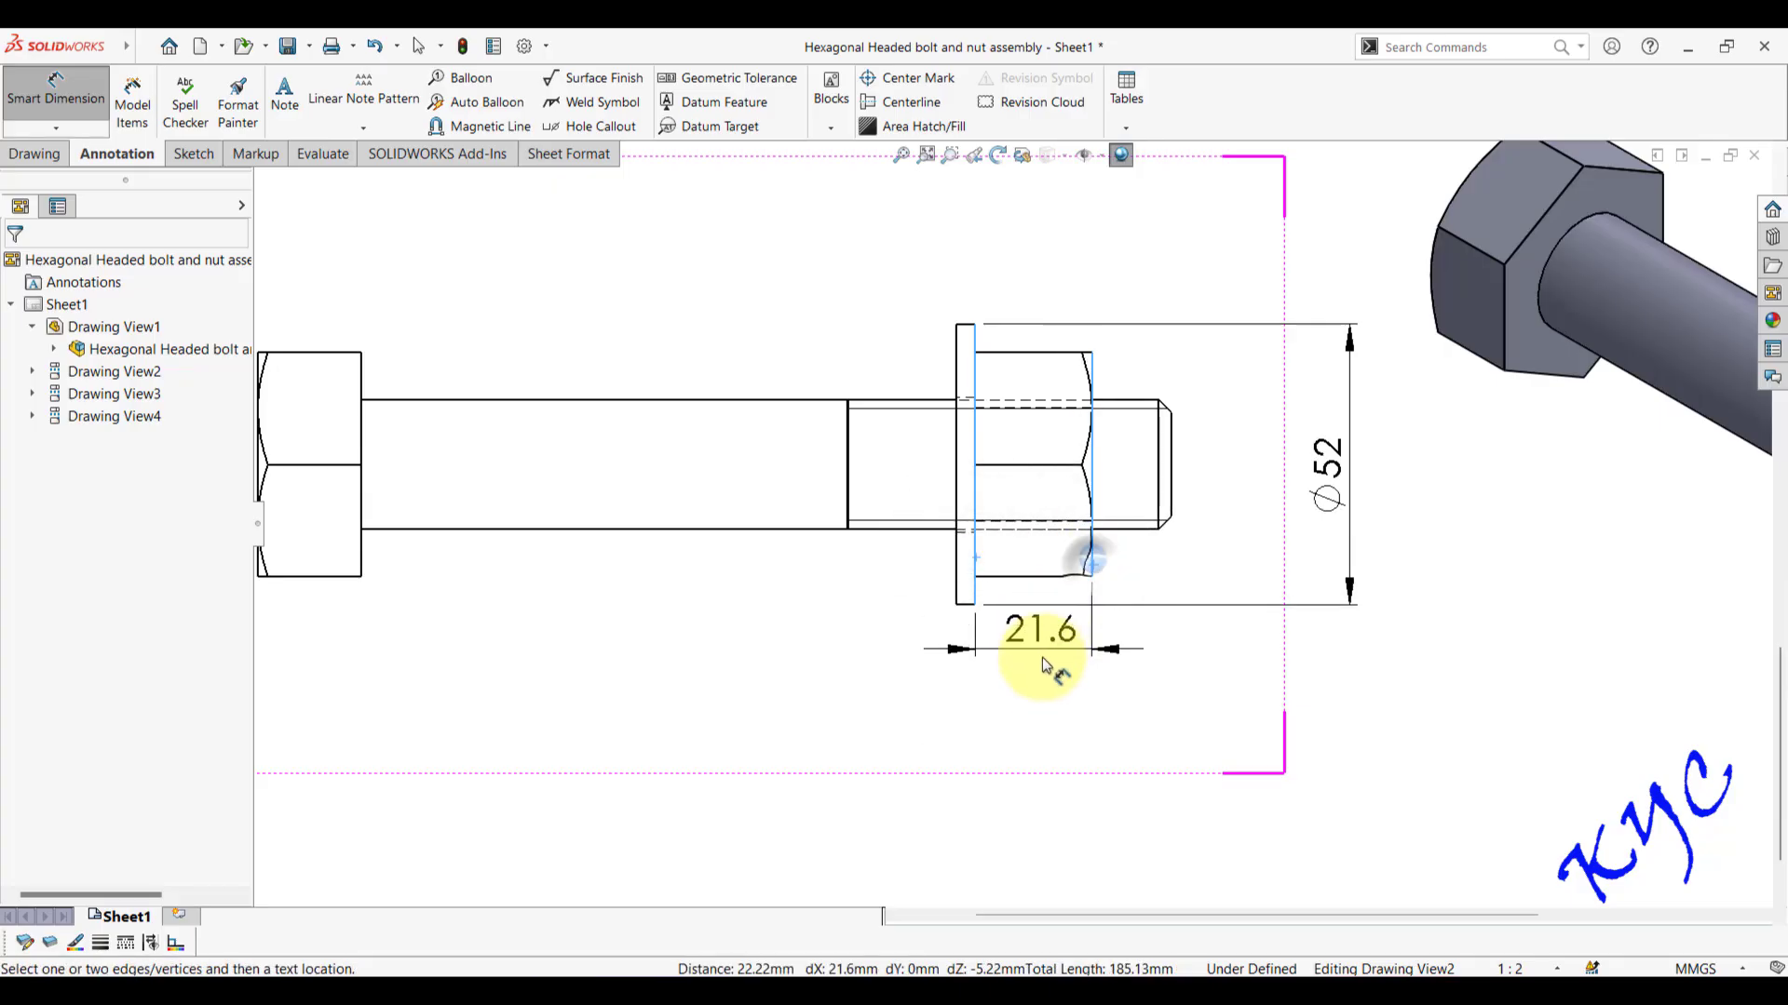
{"action": "left_click", "coordinate": [1047, 693]}
{"action": "left_click", "coordinate": [752, 689]}
- Dimension the washer's thickness in the top view, in line with the nut thickness dimension
{"action": "scroll", "coordinate": [1003, 561], "scroll_direction": "up", "scroll_amount": 3}
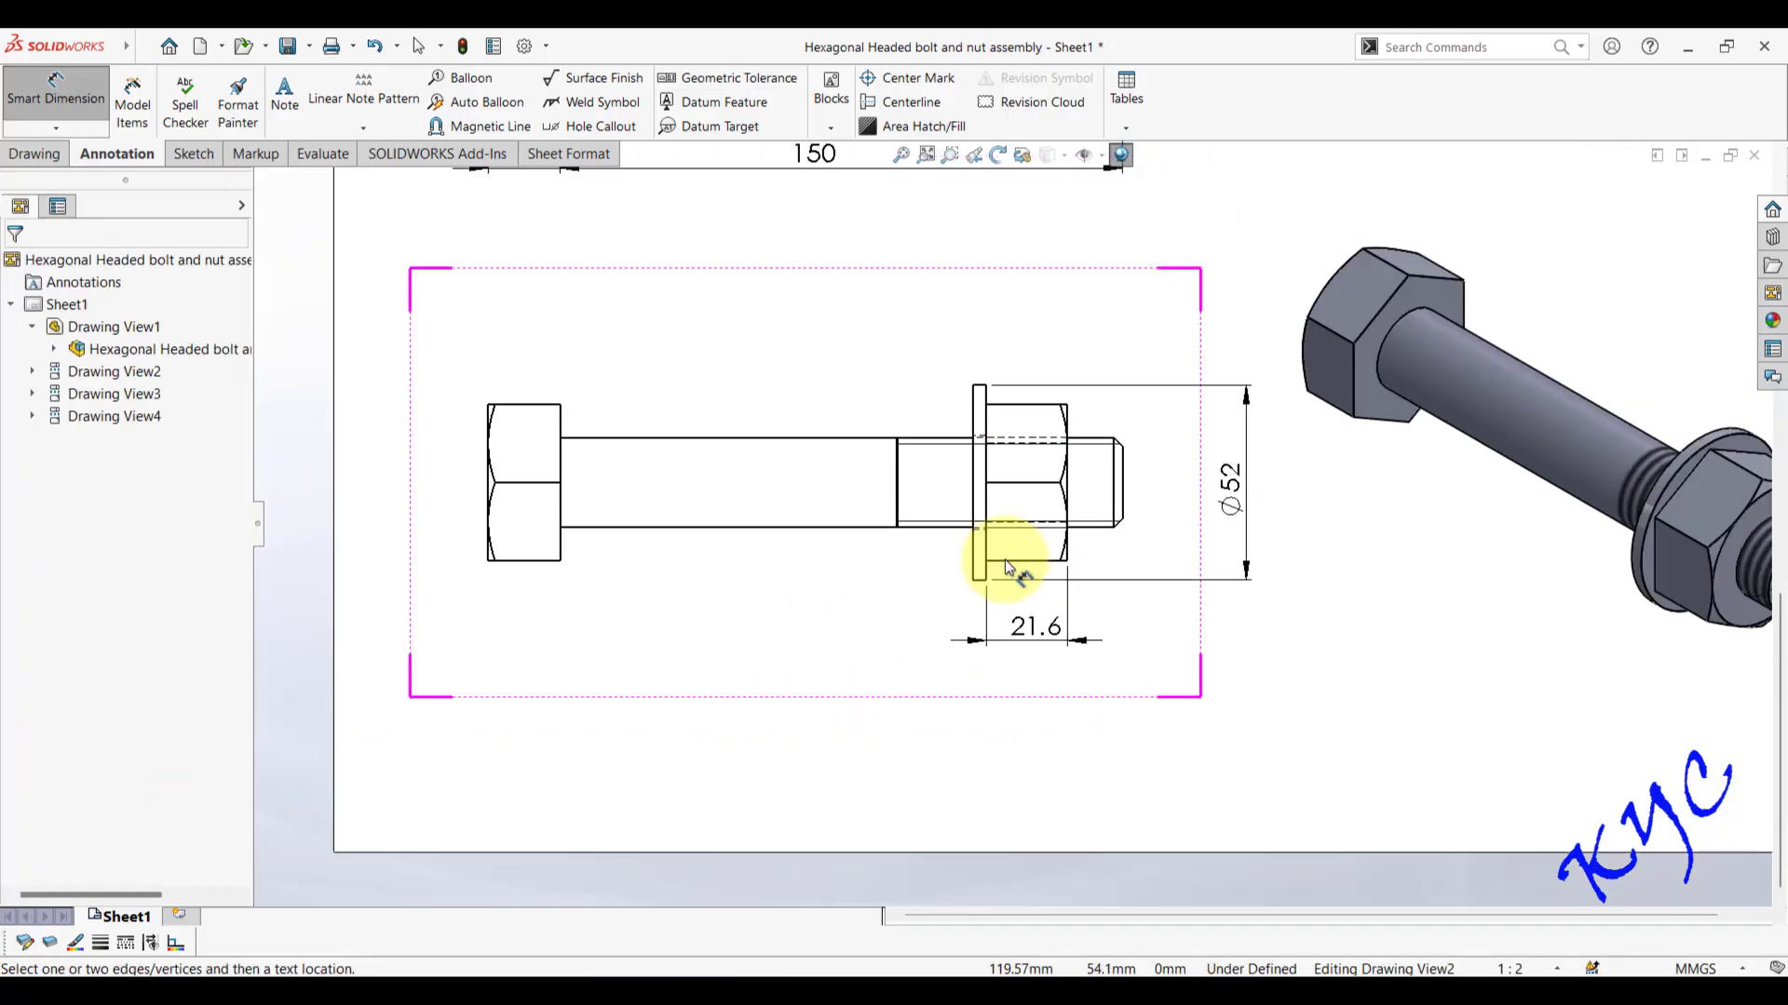
{"action": "scroll", "coordinate": [983, 605], "scroll_direction": "down", "scroll_amount": 6}
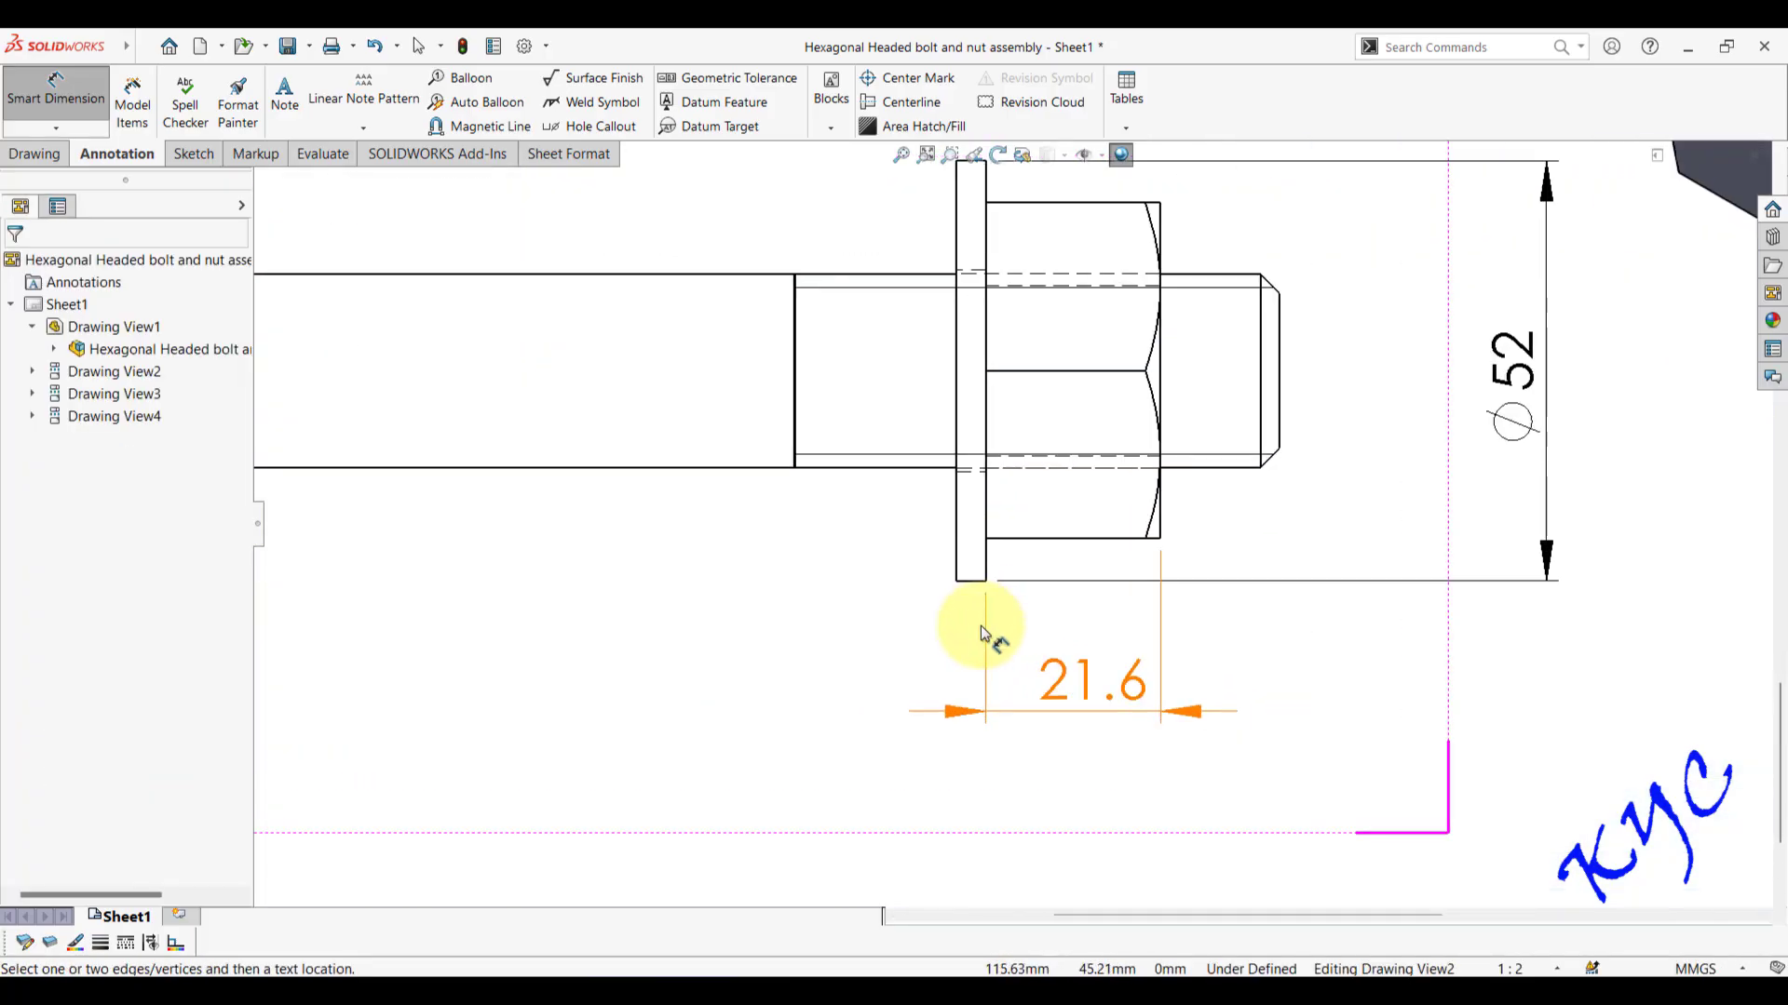
{"action": "left_click", "coordinate": [967, 580]}
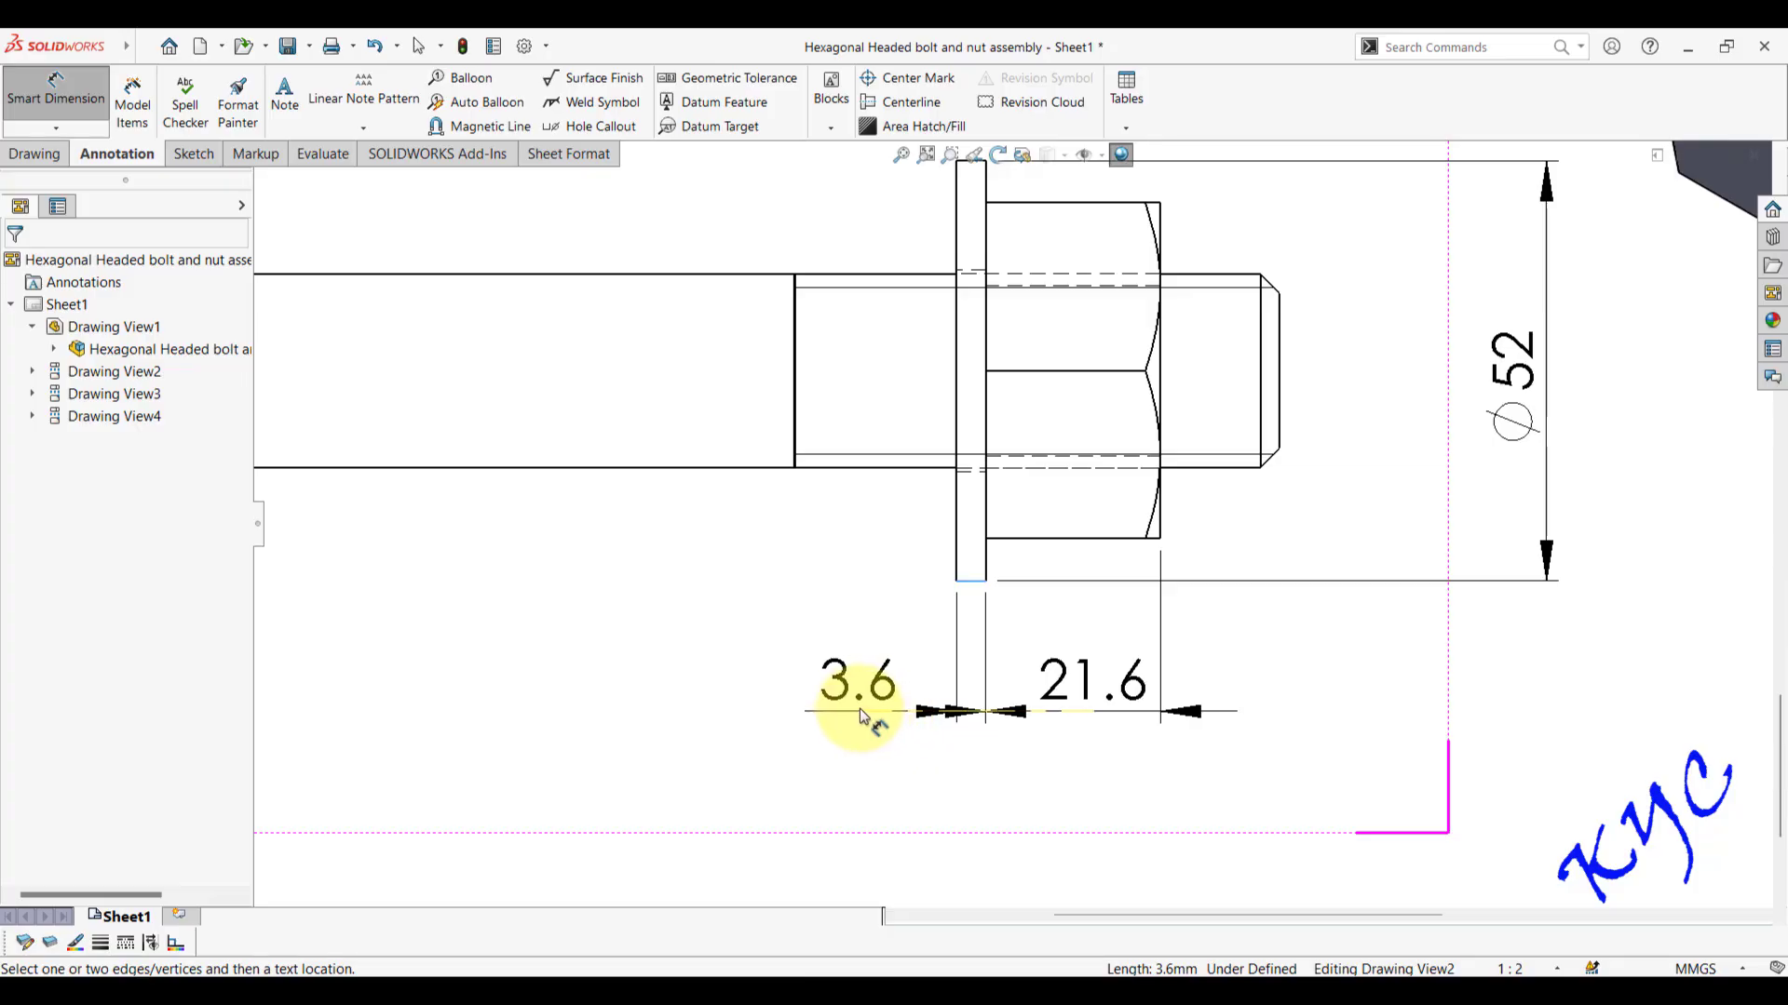
{"action": "left_click", "coordinate": [858, 708]}
{"action": "left_click", "coordinate": [898, 745]}
{"action": "scroll", "coordinate": [717, 694], "scroll_direction": "up", "scroll_amount": 3}
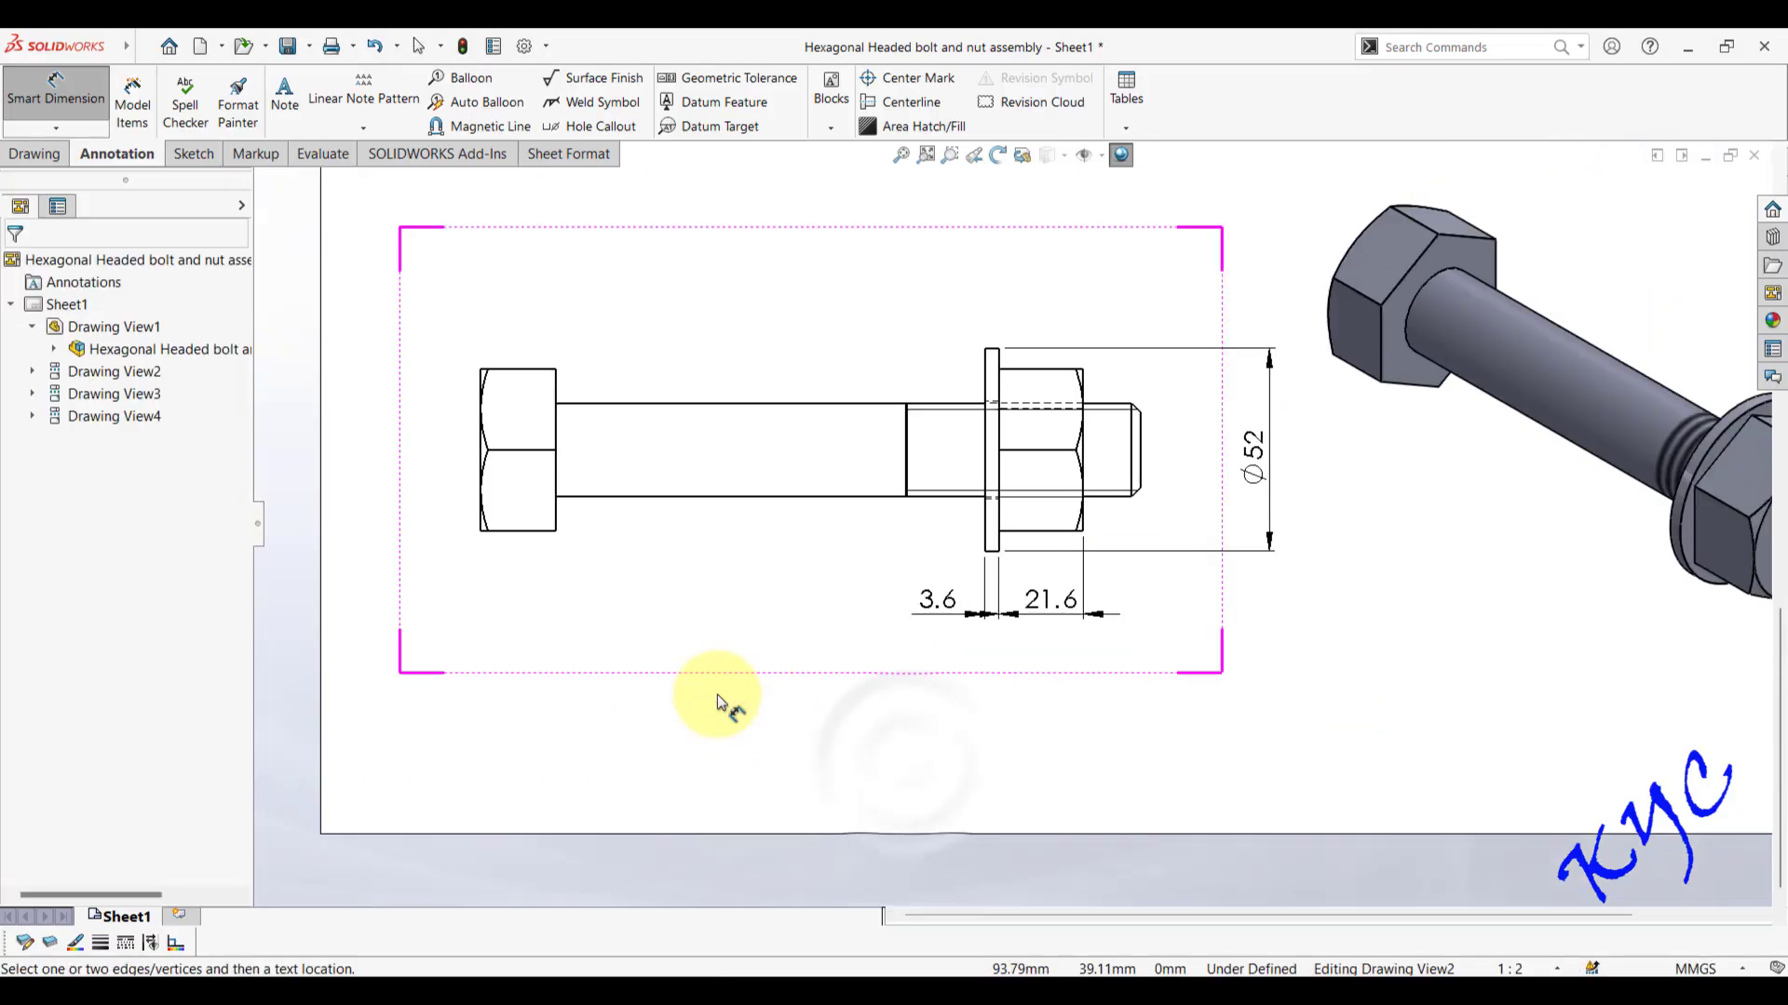
- Stagger the two thickness dimensions below the top view, with the washer thickness above the nut thickness
{"action": "left_click_drag", "start_coordinate": [1047, 617], "coordinate": [1038, 581]}
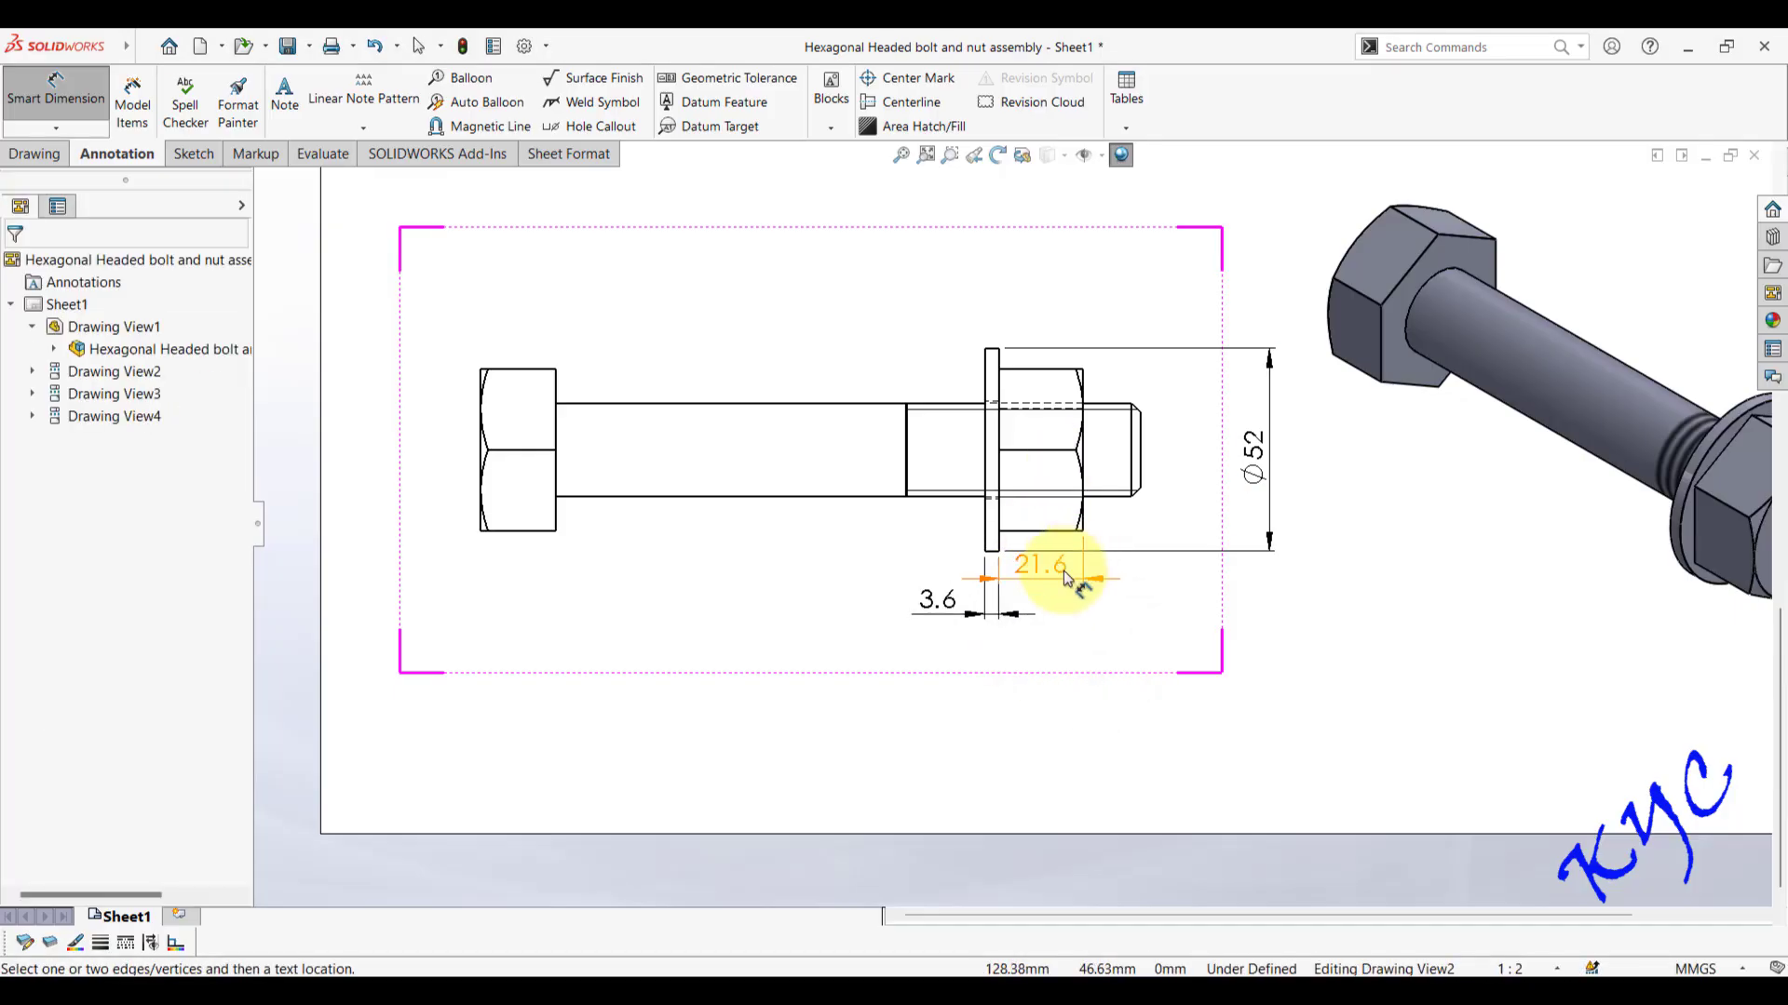
{"action": "left_click", "coordinate": [994, 649]}
{"action": "left_click_drag", "start_coordinate": [1047, 570], "coordinate": [1068, 647]}
{"action": "left_click", "coordinate": [1052, 619]}
{"action": "left_click", "coordinate": [992, 581]}
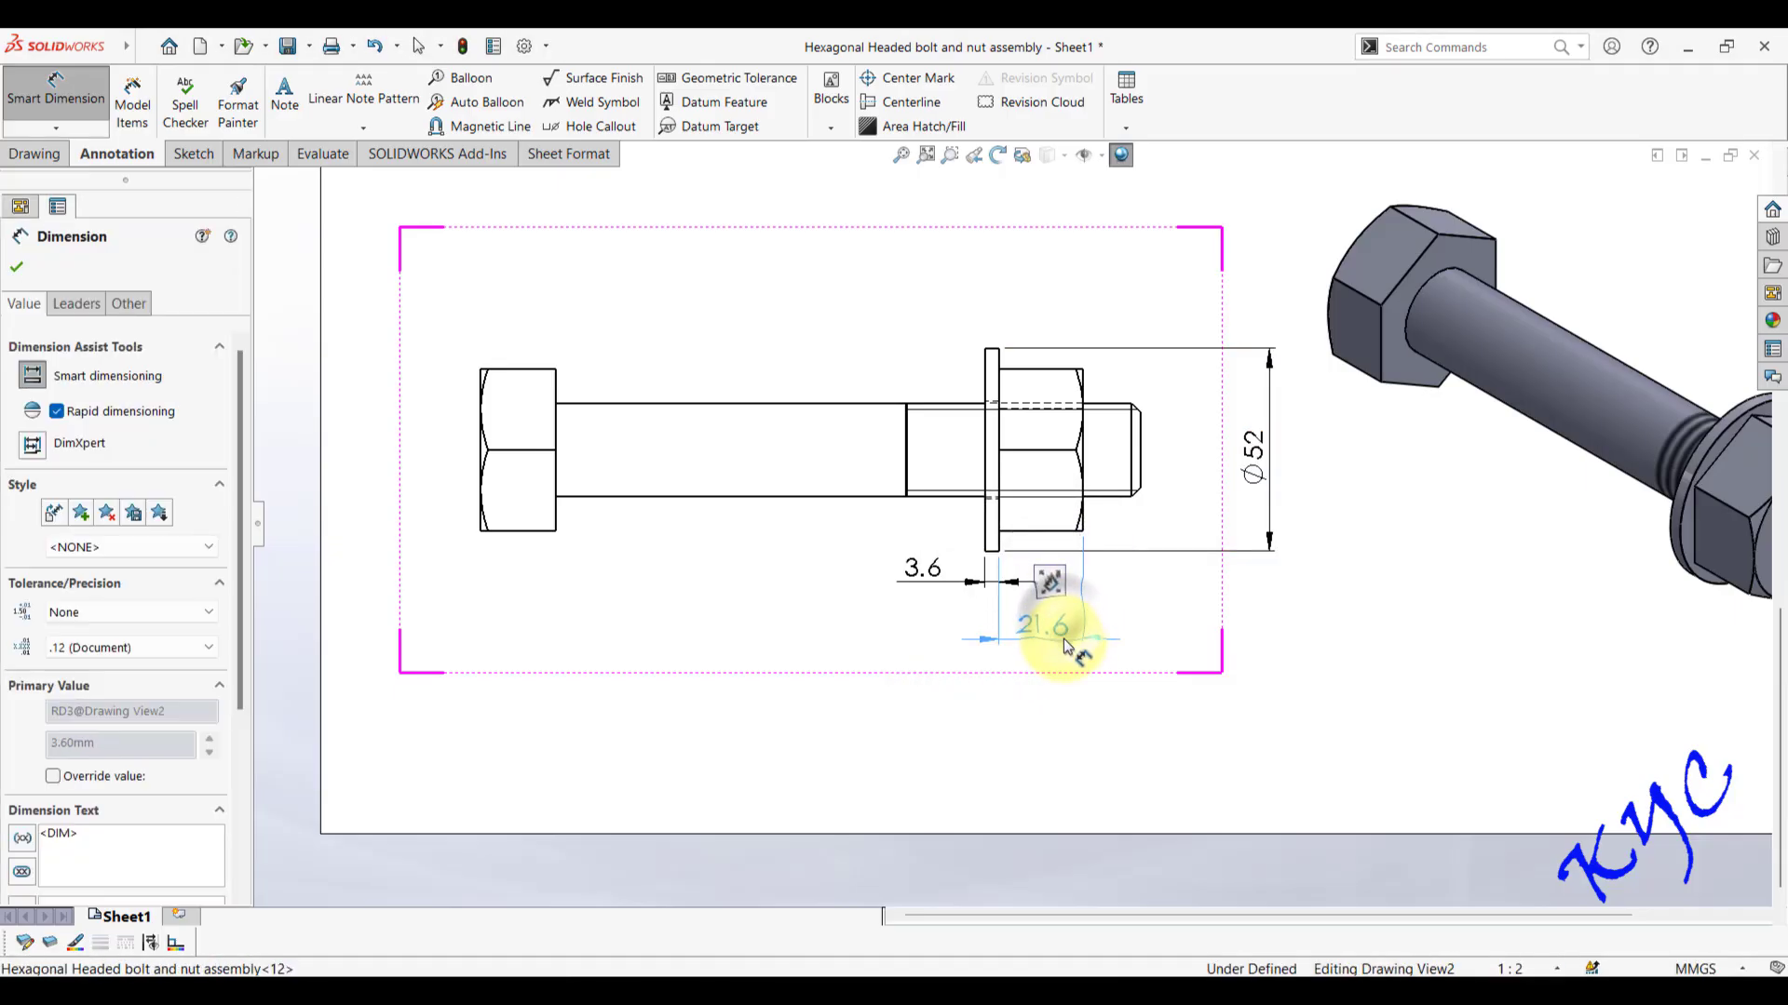
{"action": "left_click", "coordinate": [1068, 647]}
{"action": "left_click", "coordinate": [1141, 673]}
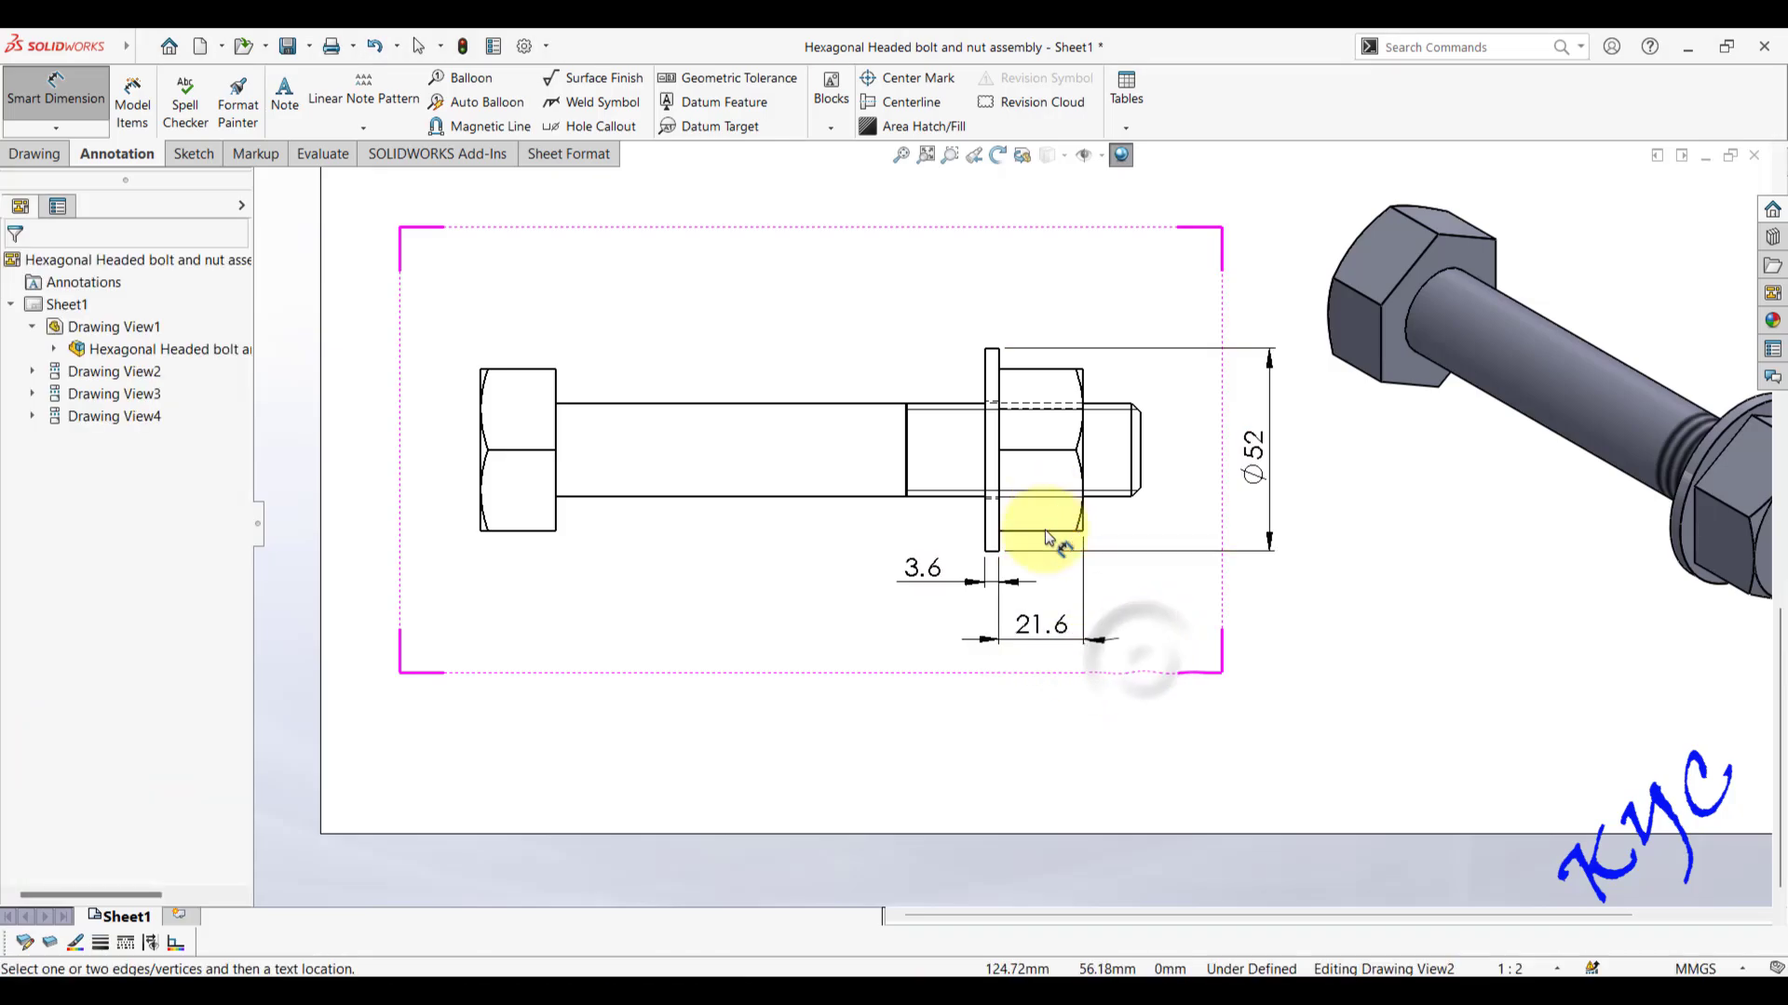
{"action": "left_click", "coordinate": [950, 610]}
{"action": "left_click", "coordinate": [711, 506]}
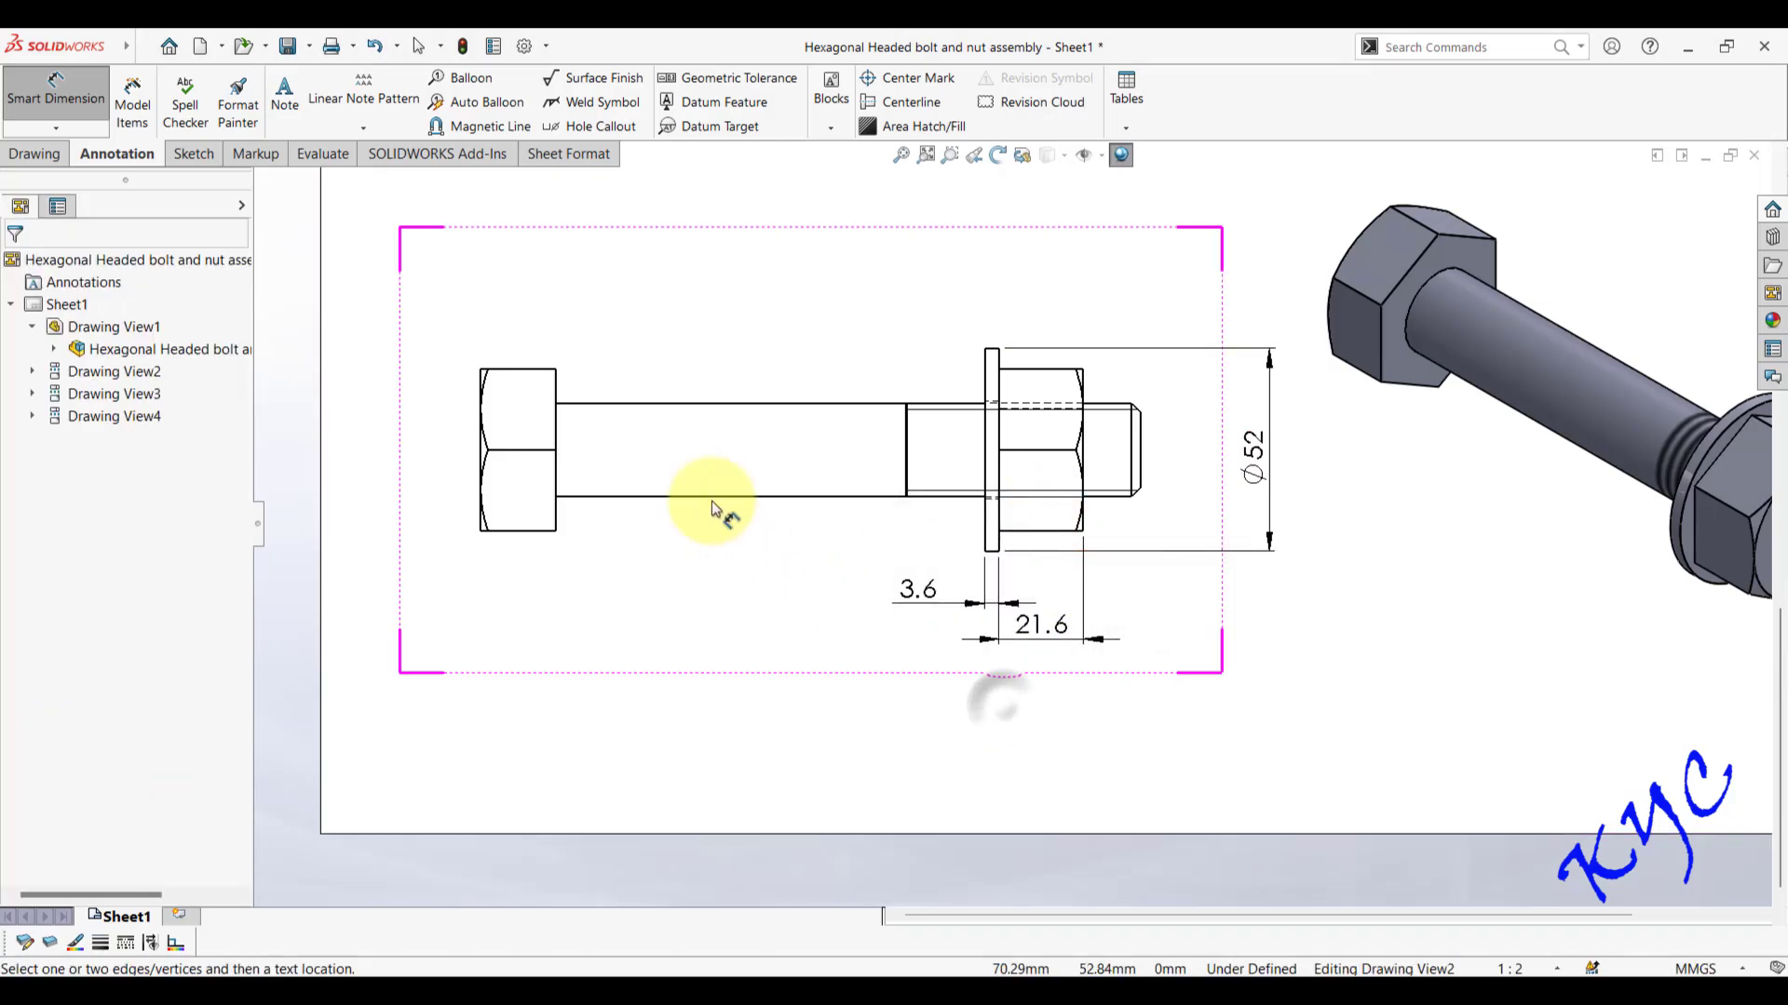
- Dimension the vertical side of the hexagon in the side view, placing the dimension to the right of the view
{"action": "scroll", "coordinate": [1010, 387], "scroll_direction": "up", "scroll_amount": 5}
{"action": "left_click", "coordinate": [1223, 293]}
{"action": "scroll", "coordinate": [1183, 349], "scroll_direction": "down", "scroll_amount": 3}
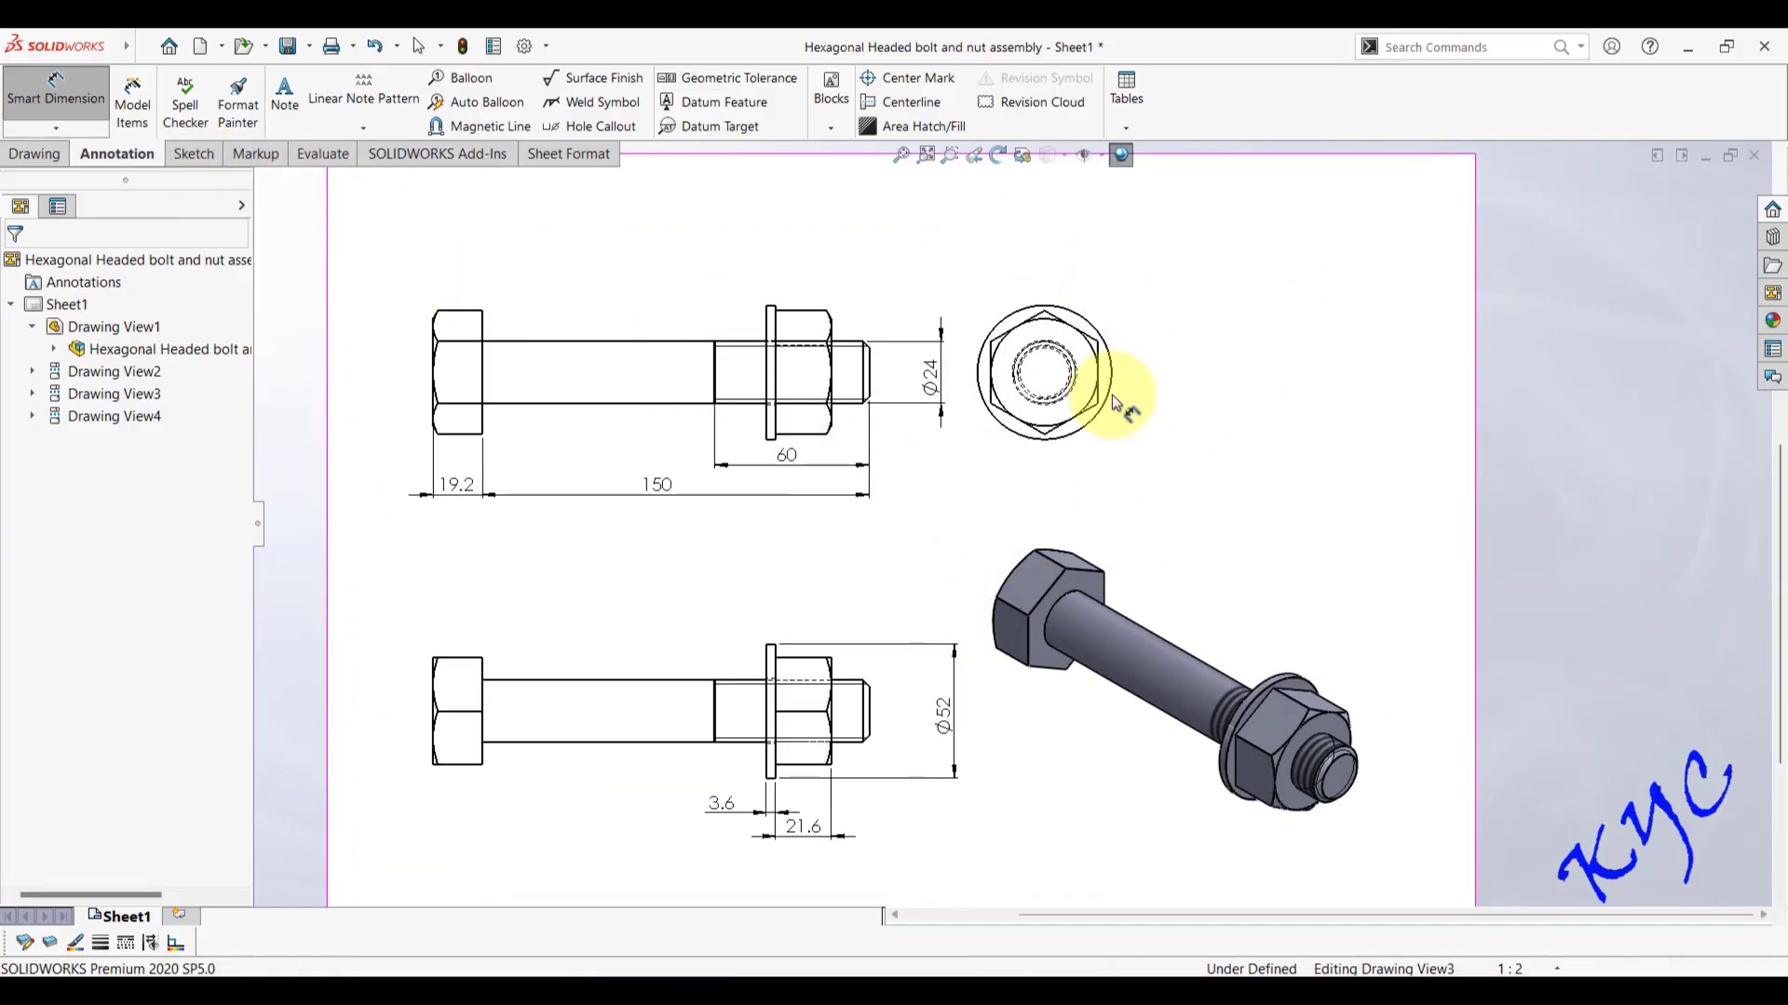
{"action": "scroll", "coordinate": [975, 417], "scroll_direction": "down", "scroll_amount": 5}
{"action": "left_click", "coordinate": [1004, 443]}
{"action": "left_click", "coordinate": [1147, 390]}
{"action": "left_click", "coordinate": [1319, 675]}
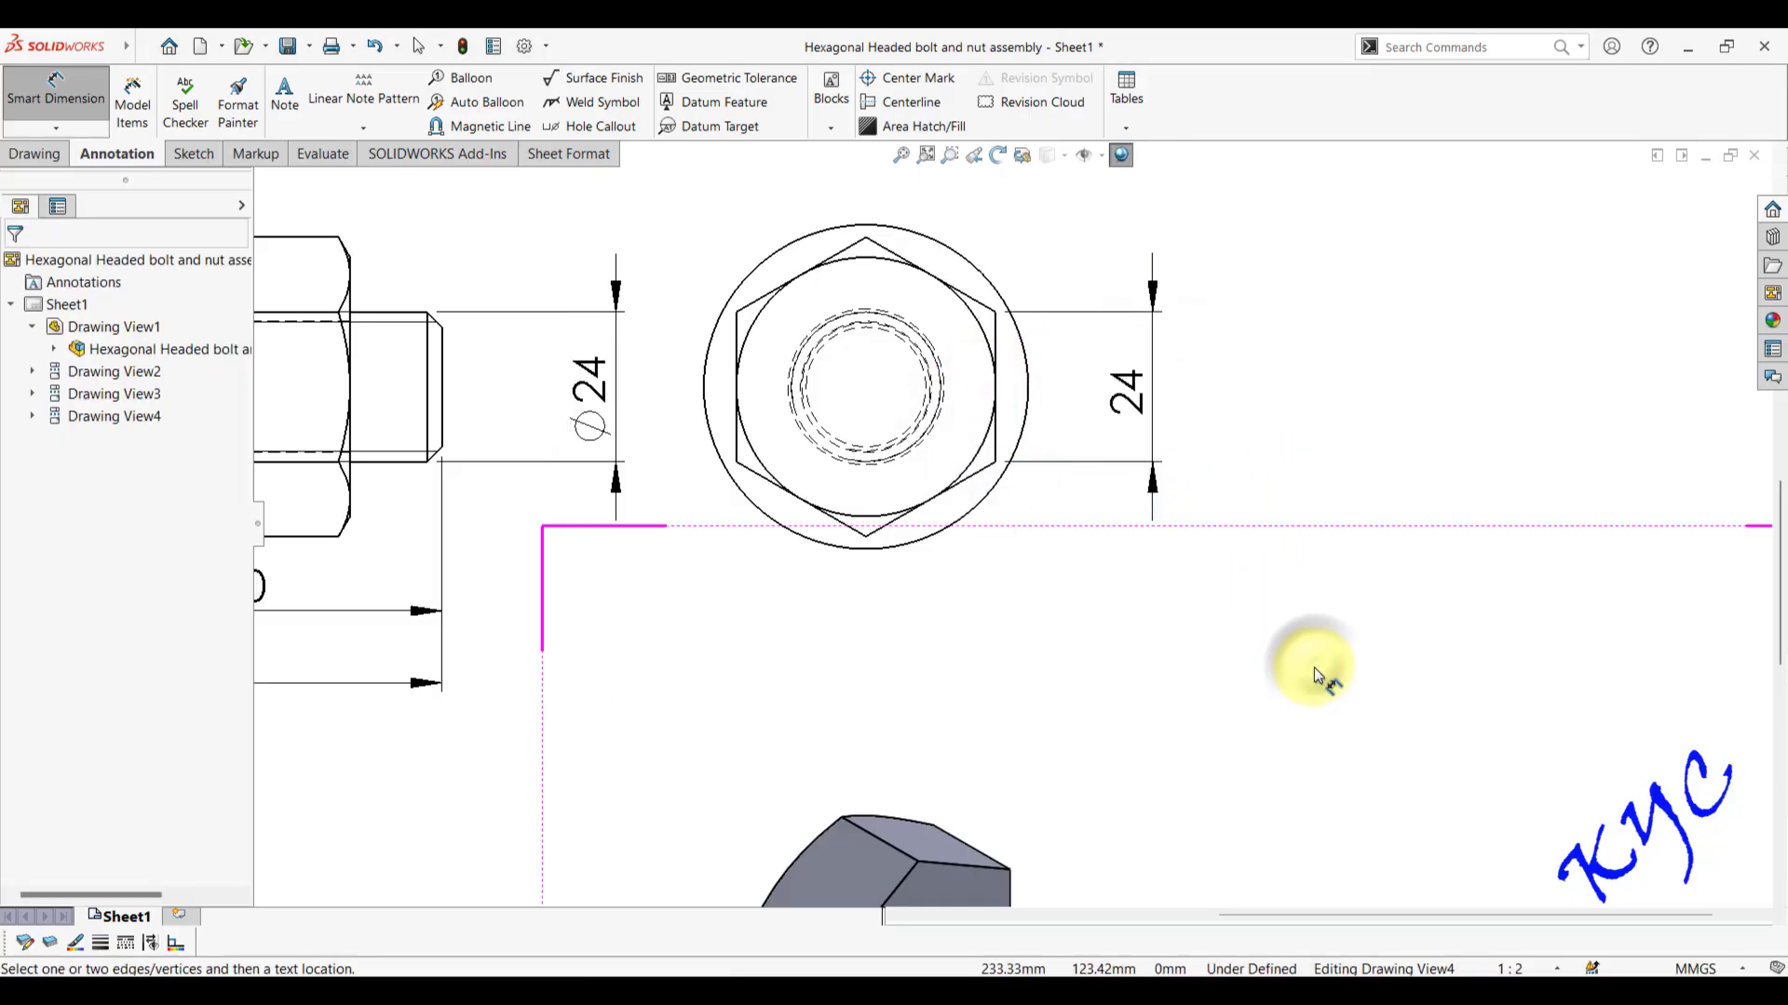
{"action": "scroll", "coordinate": [1214, 644], "scroll_direction": "up", "scroll_amount": 6}
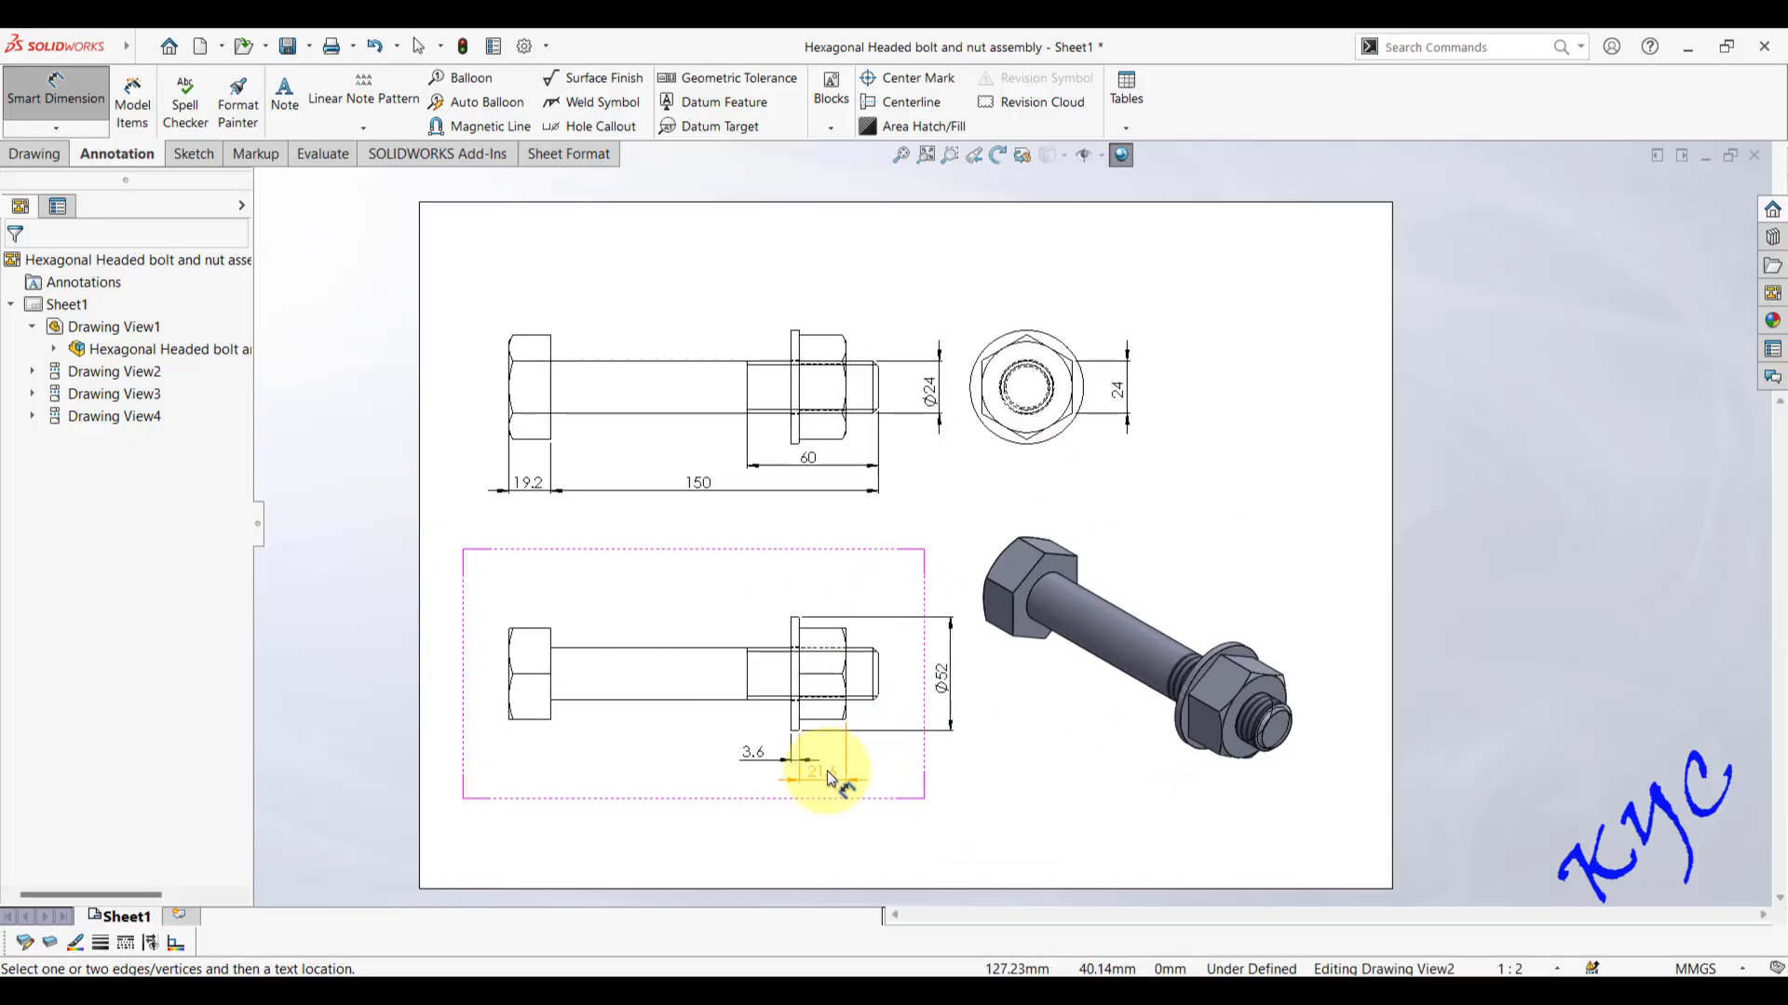
{"action": "left_click", "coordinate": [1070, 410]}
{"action": "left_click", "coordinate": [1509, 386]}
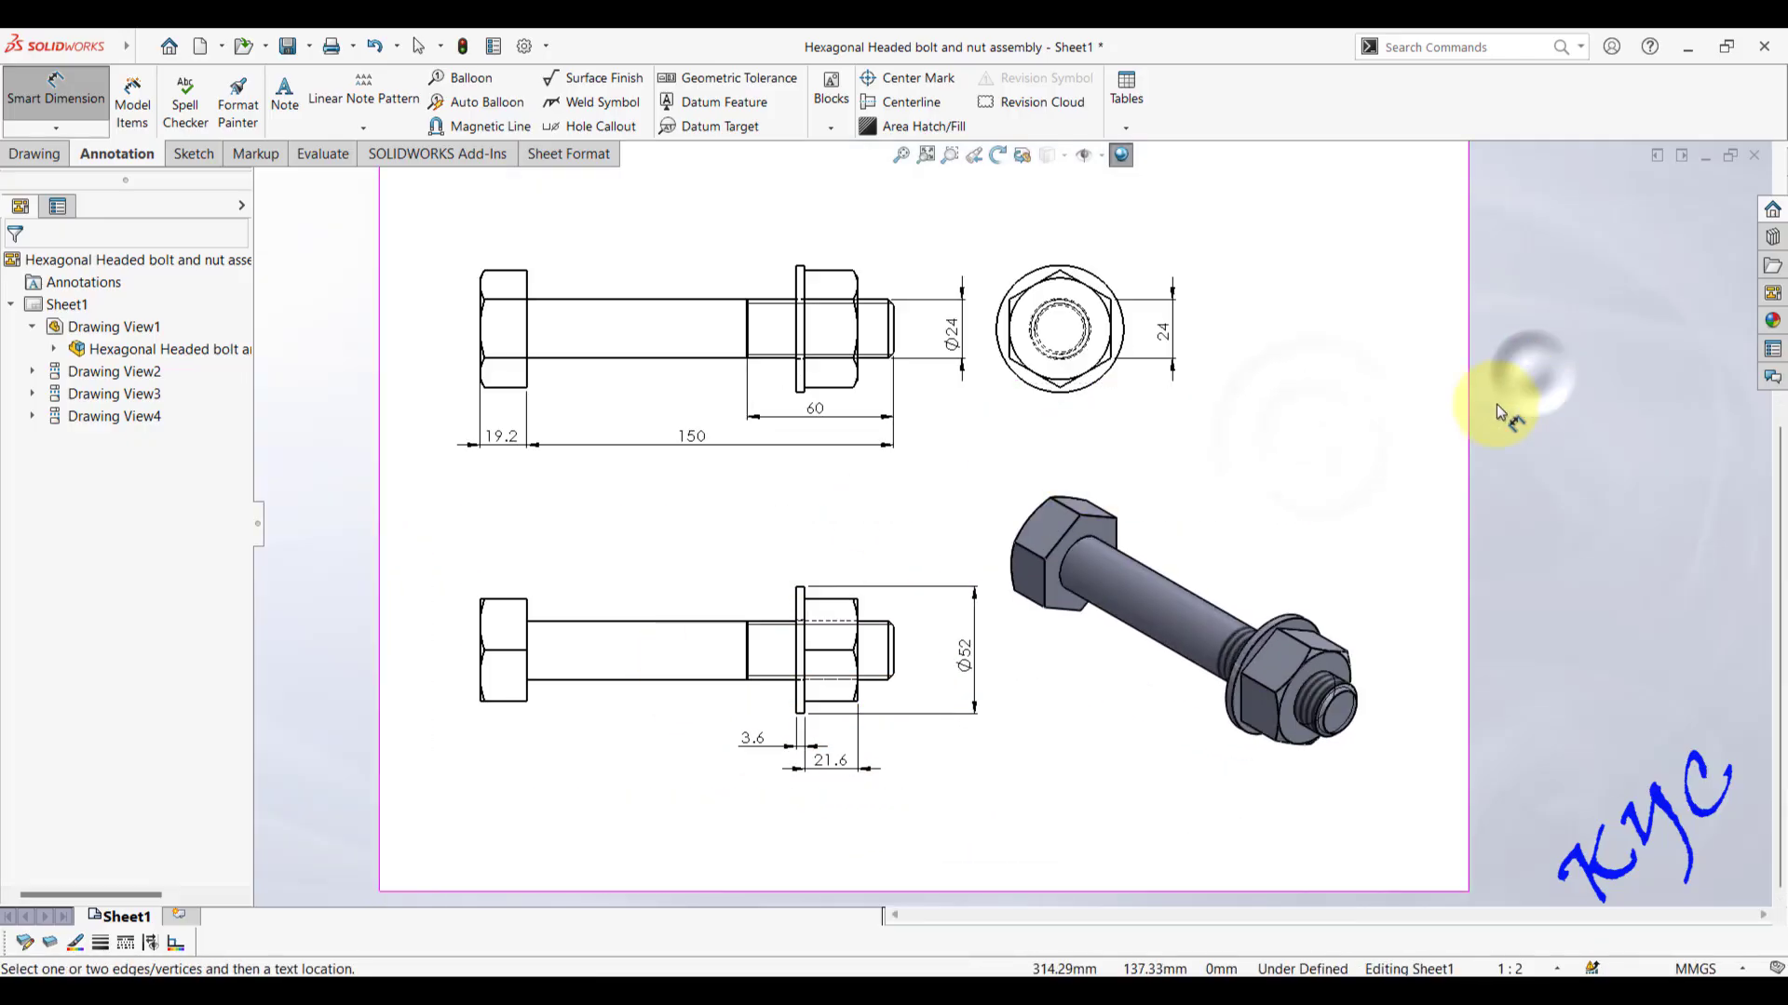
{"action": "scroll", "coordinate": [958, 391], "scroll_direction": "down", "scroll_amount": 2}
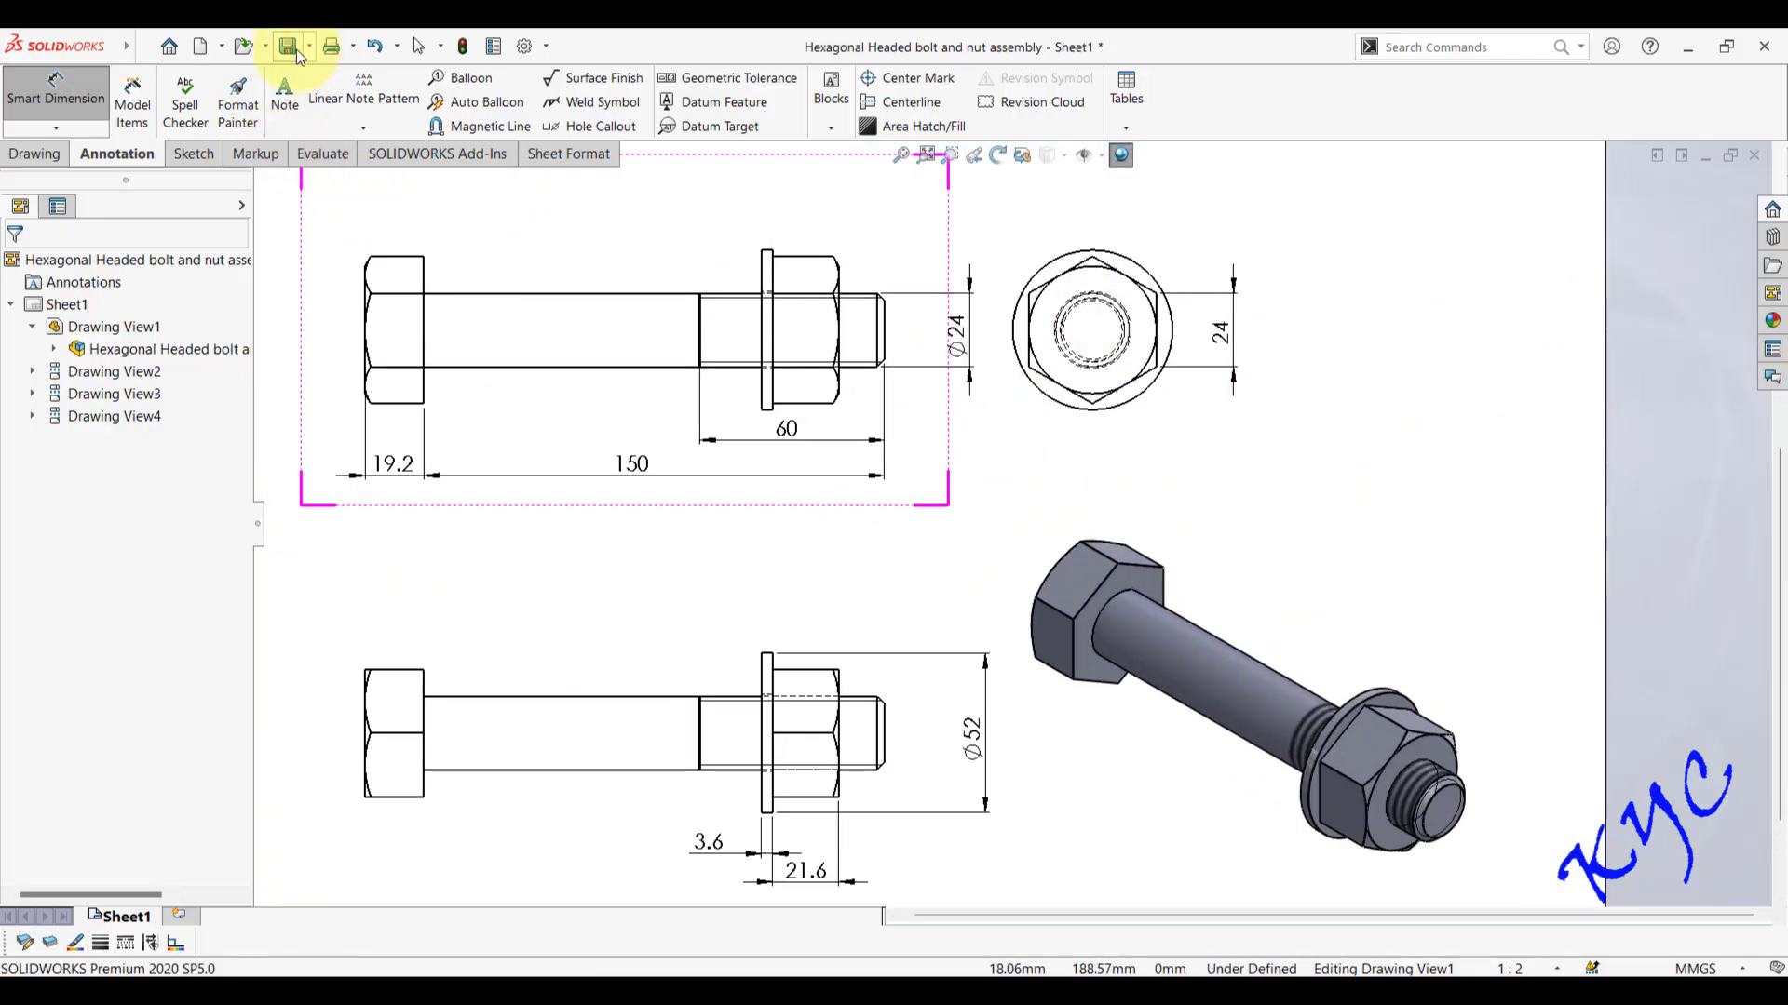